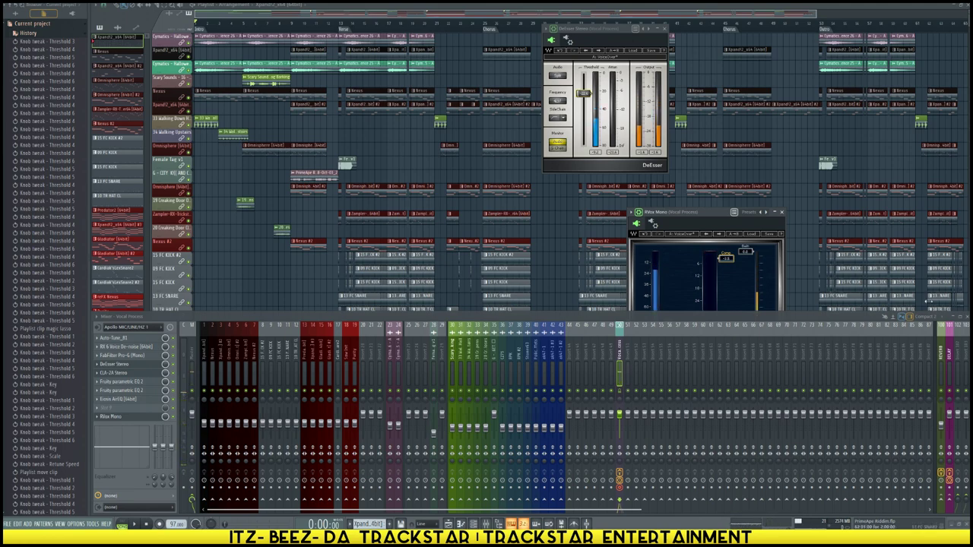
# Hide and restore the mixer, scroll the playlist down and move the song position to 1:06
pyautogui.click(966, 318)
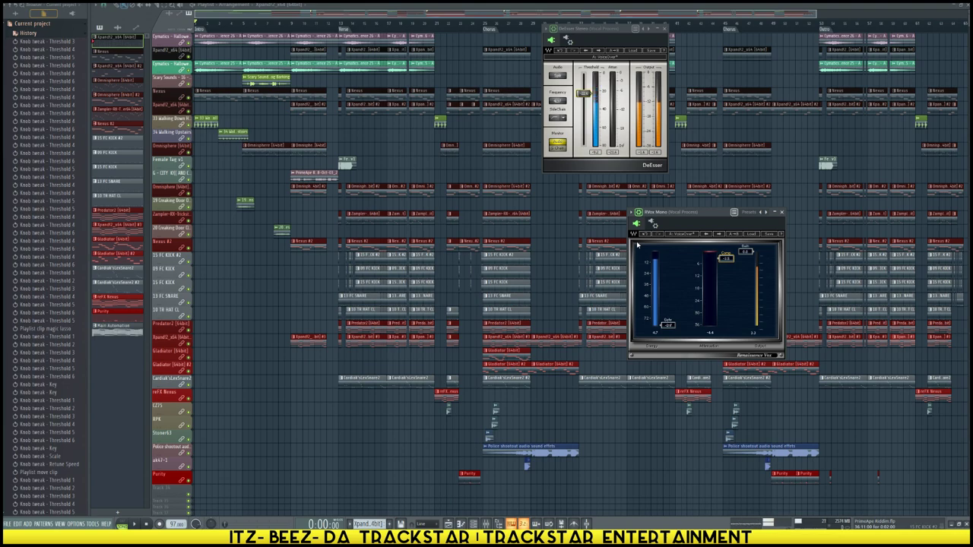
pyautogui.press('F9')
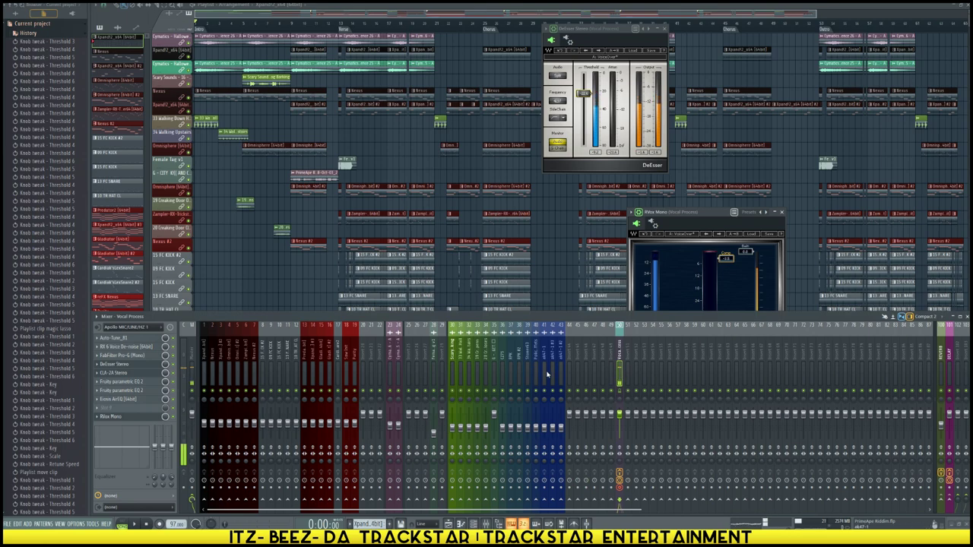
pyautogui.scroll(-3, 555, 286)
pyautogui.scroll(-3, 559, 373)
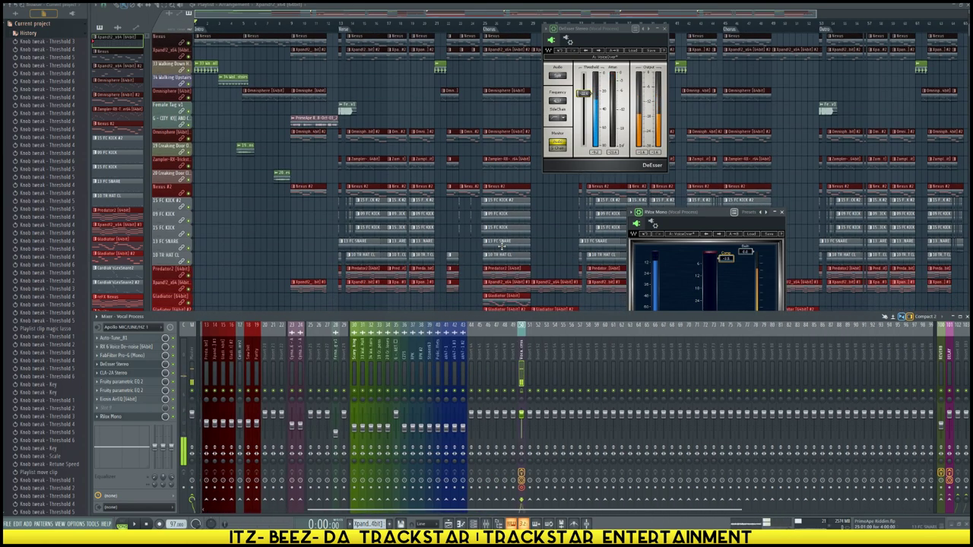
pyautogui.scroll(-3, 424, 202)
pyautogui.scroll(-4, 422, 199)
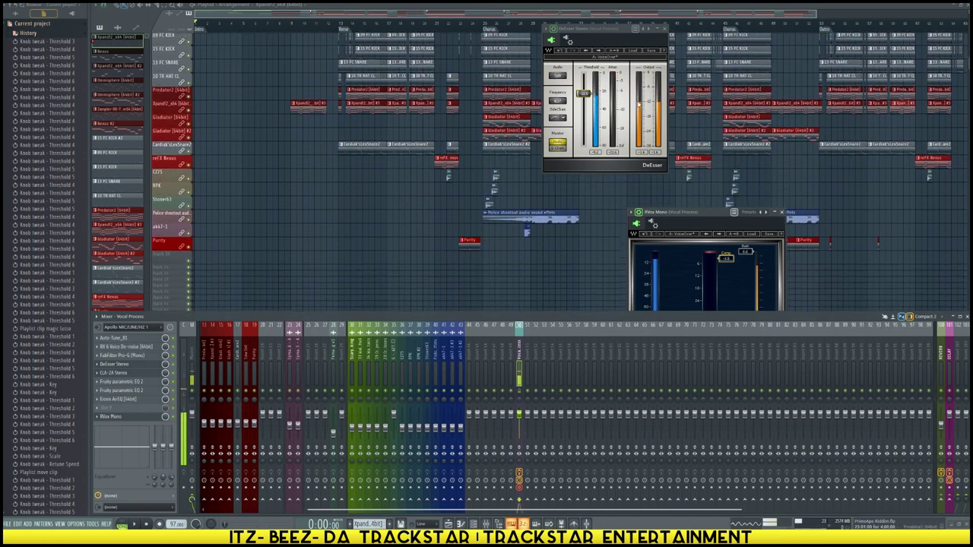
pyautogui.scroll(-1, 684, 152)
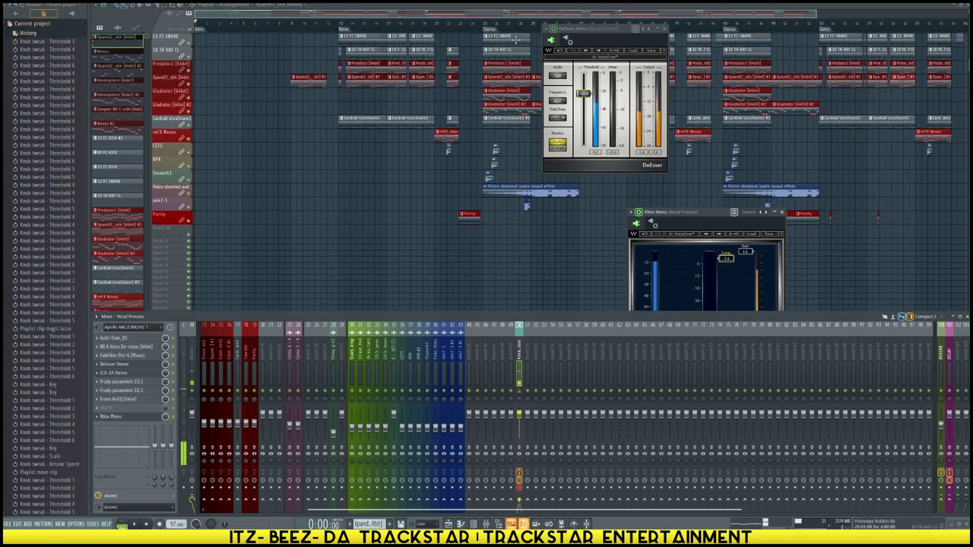
pyautogui.click(522, 27)
pyautogui.scroll(6, 522, 26)
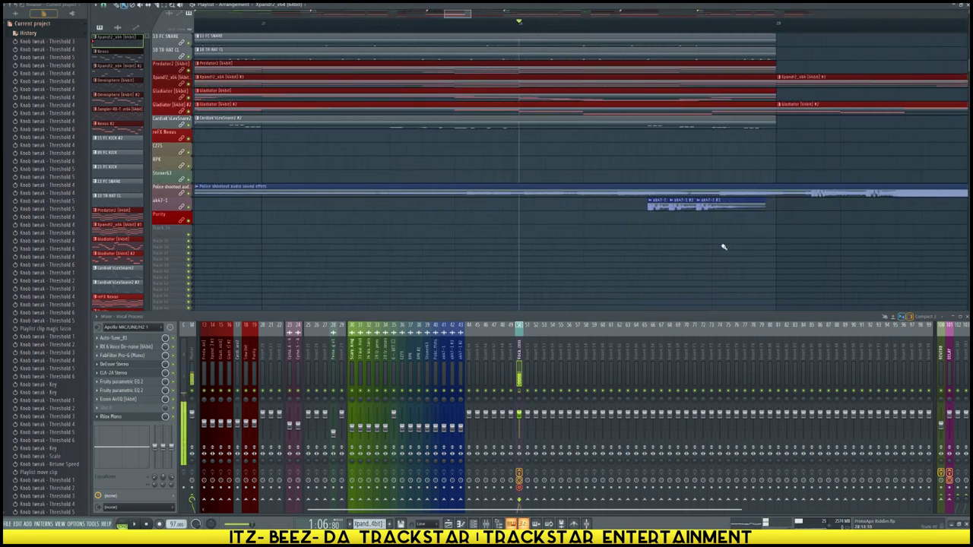
# Open the channel settings of the ak47-1 and ak47-1 #2 gunshot clips
pyautogui.click(666, 203)
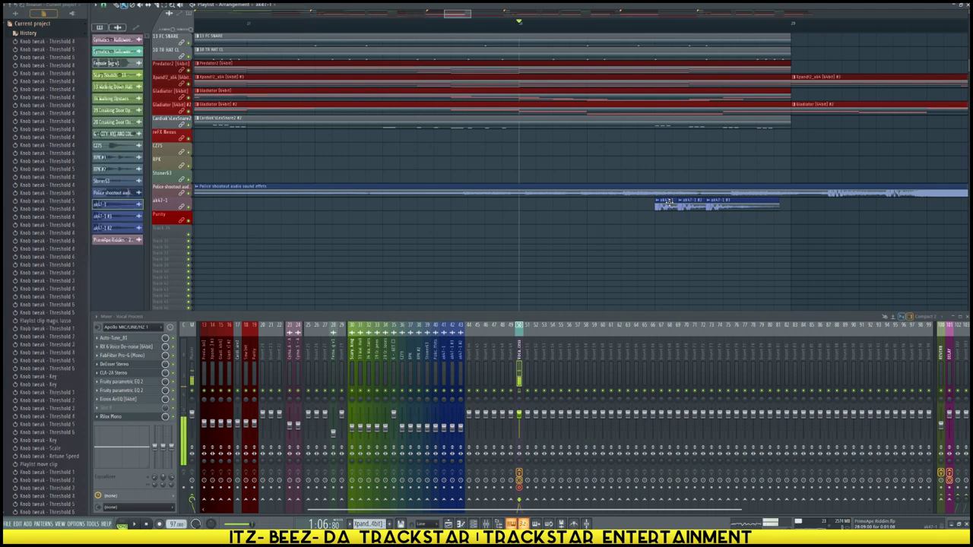
pyautogui.doubleClick(665, 202)
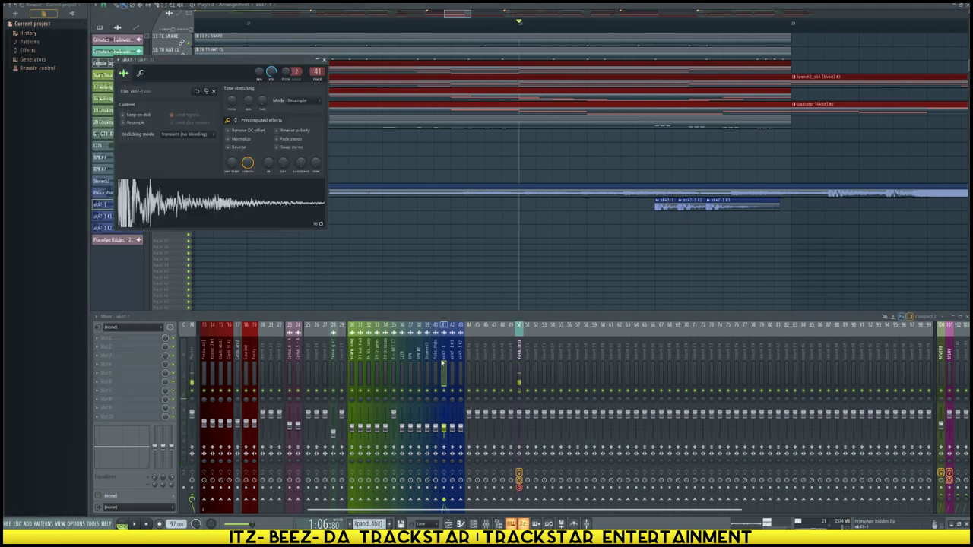
pyautogui.click(693, 203)
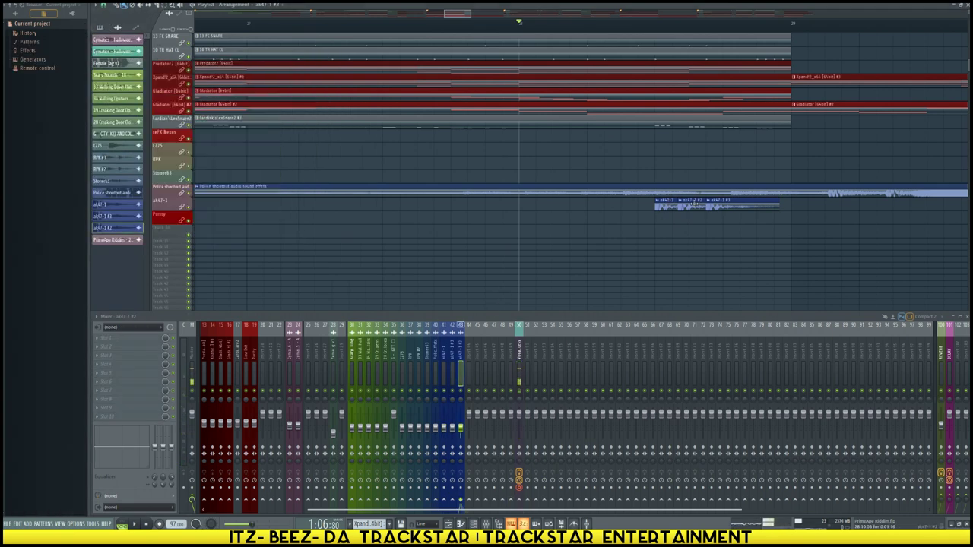
pyautogui.doubleClick(737, 203)
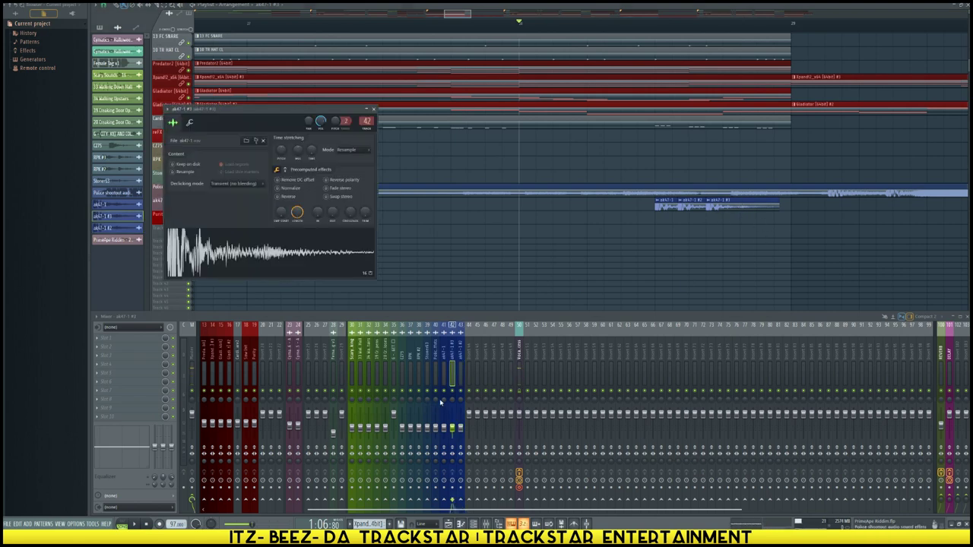
# Scroll and zoom the playlist back to bar 1
pyautogui.scroll(6, 441, 160)
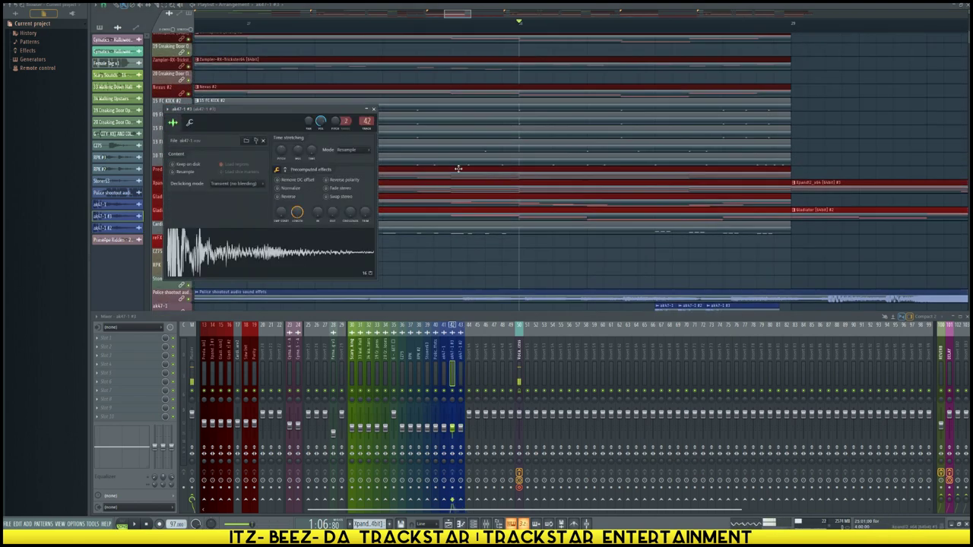
pyautogui.moveTo(458, 14); pyautogui.dragTo(332, 24)
pyautogui.scroll(-2, 335, 26)
pyautogui.scroll(-6, 335, 25)
pyautogui.scroll(4, 289, 129)
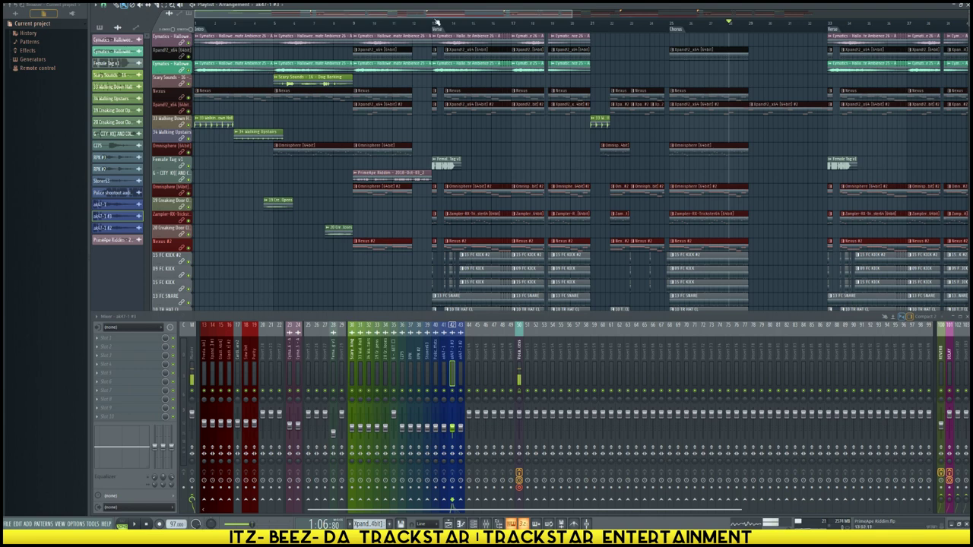
# Select bars 1 to 13 on the playlist ruler as the intro
pyautogui.moveTo(435, 25); pyautogui.dragTo(195, 25)
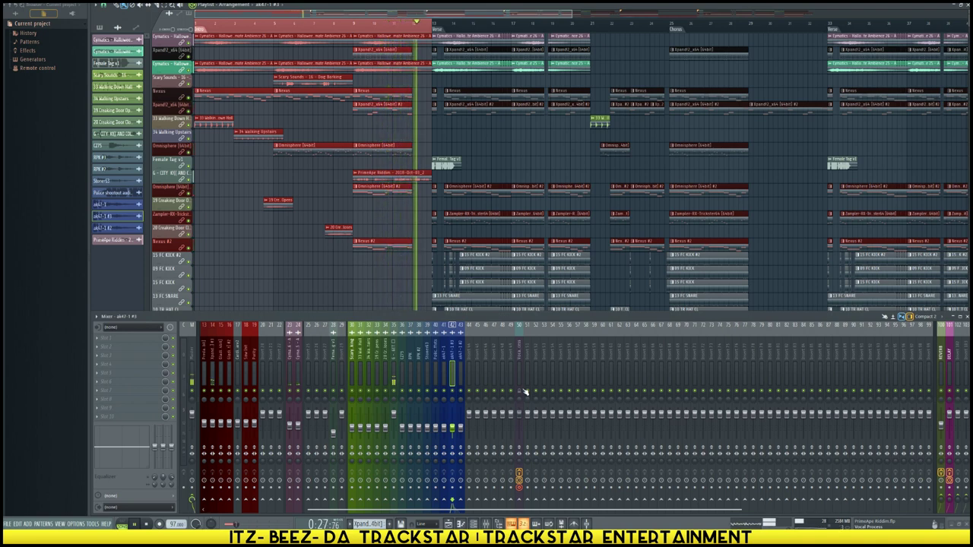
# Mute the riddim, Nexus, both Cymatics and Xpand!2 tracks, then play the intro
pyautogui.press('space')
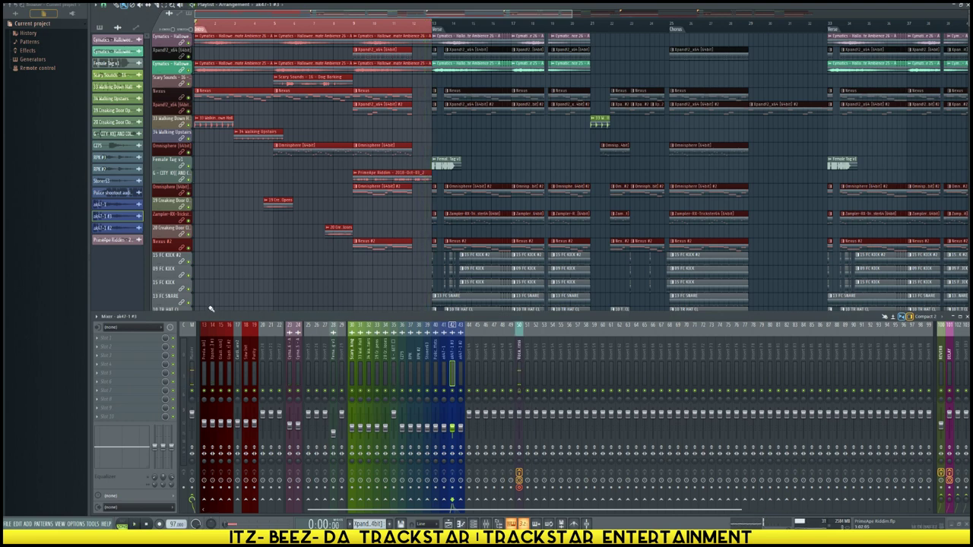
pyautogui.click(191, 185)
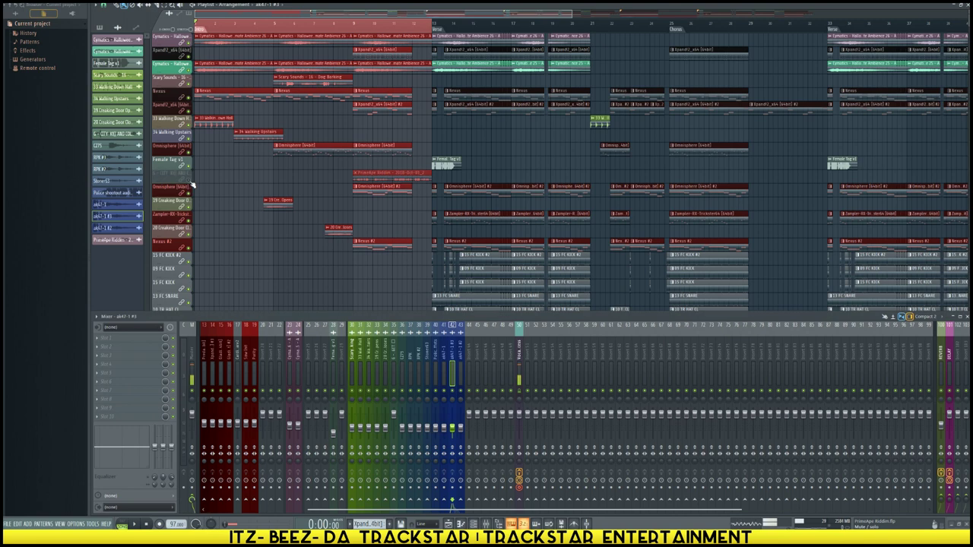
pyautogui.click(190, 97)
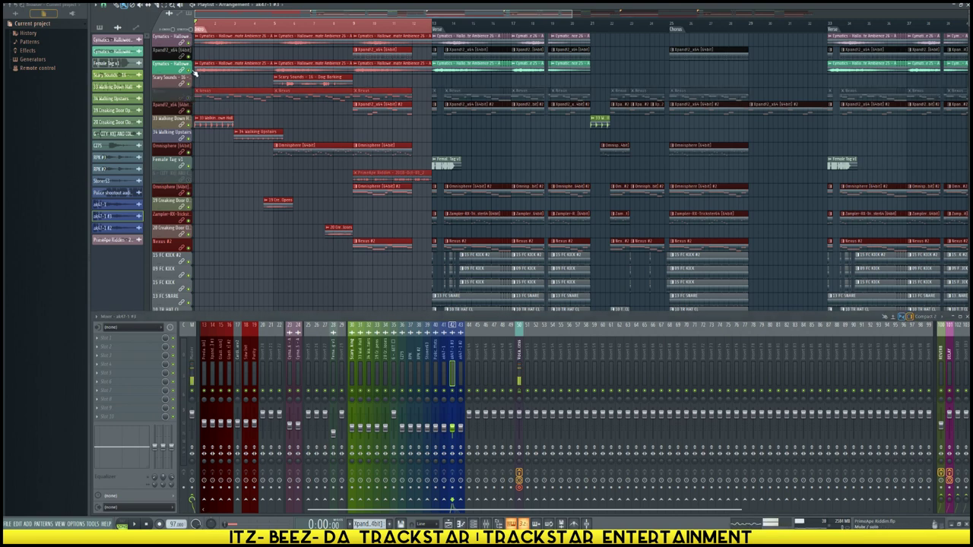
pyautogui.click(193, 69)
pyautogui.click(193, 45)
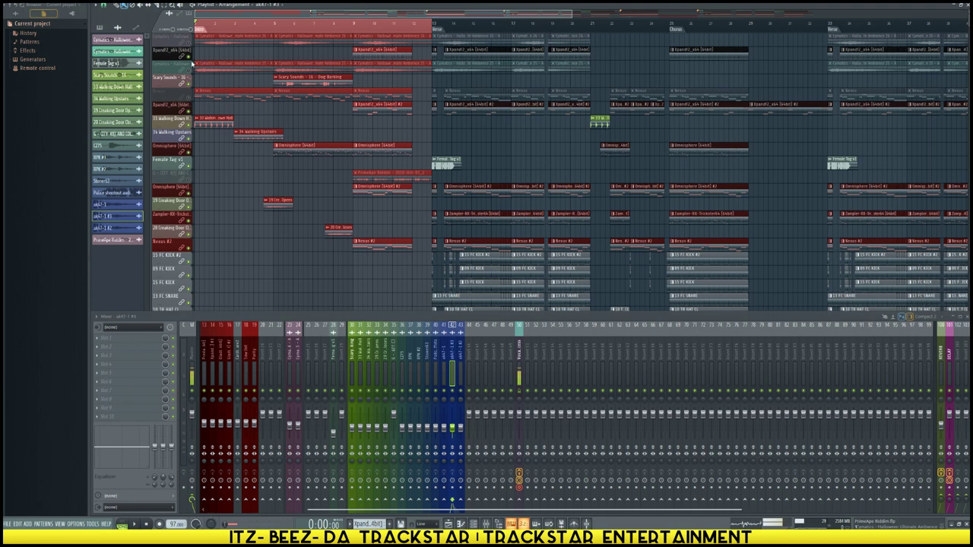
pyautogui.click(191, 56)
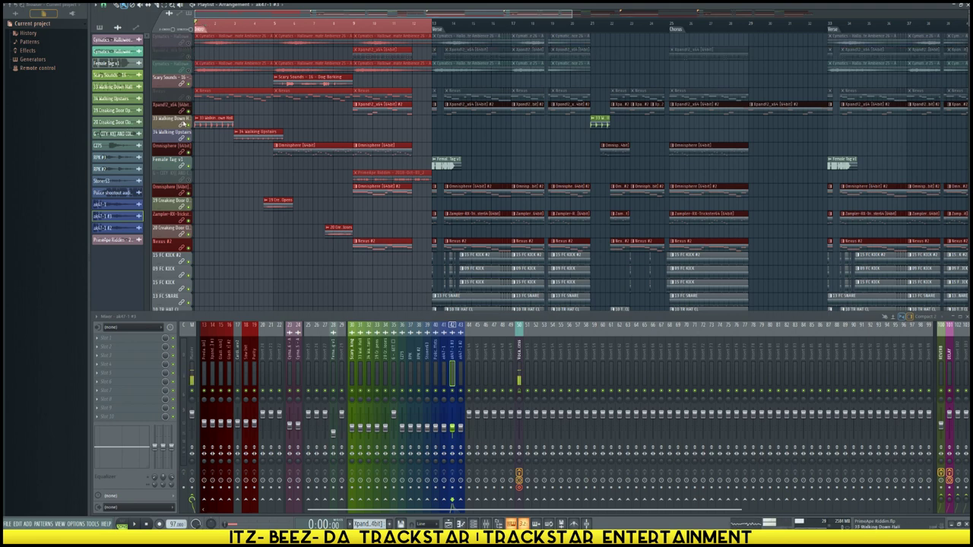
pyautogui.press('space')
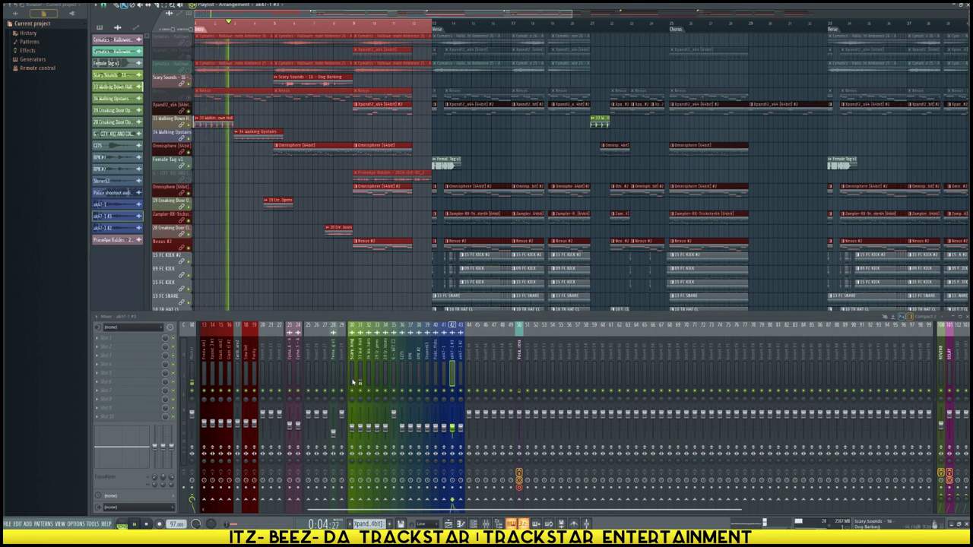
# Mute the Omnisphere [64bit] track and unmute the riddim track
pyautogui.click(386, 374)
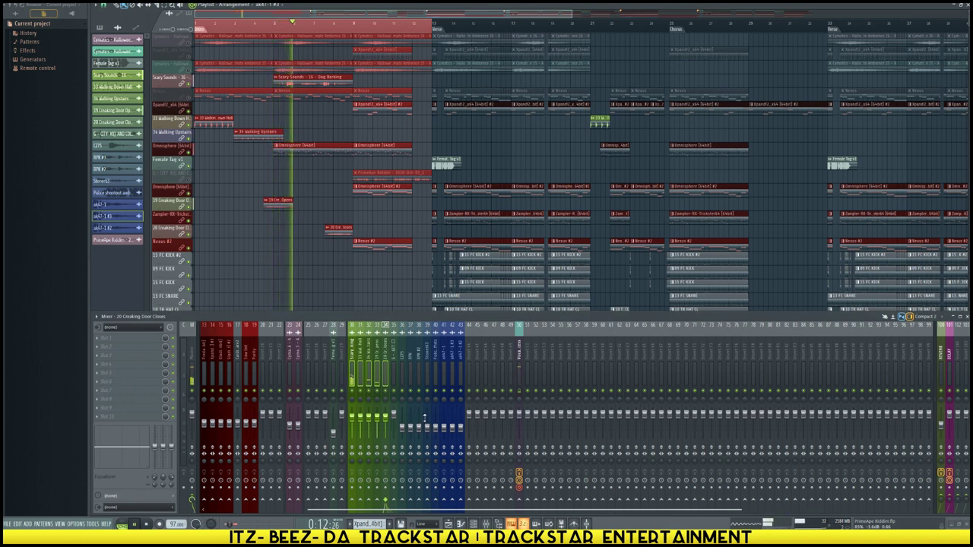
pyautogui.click(189, 152)
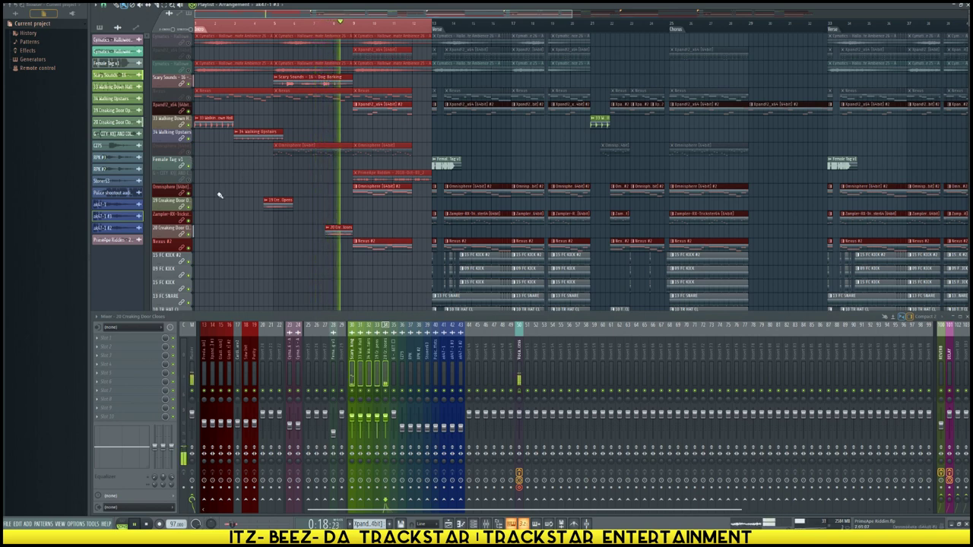
pyautogui.click(189, 176)
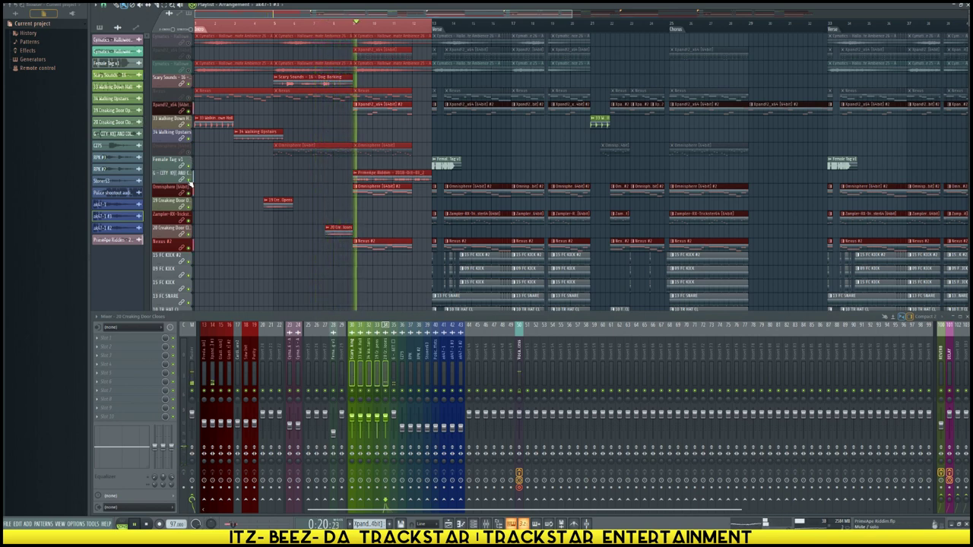
pyautogui.press('space')
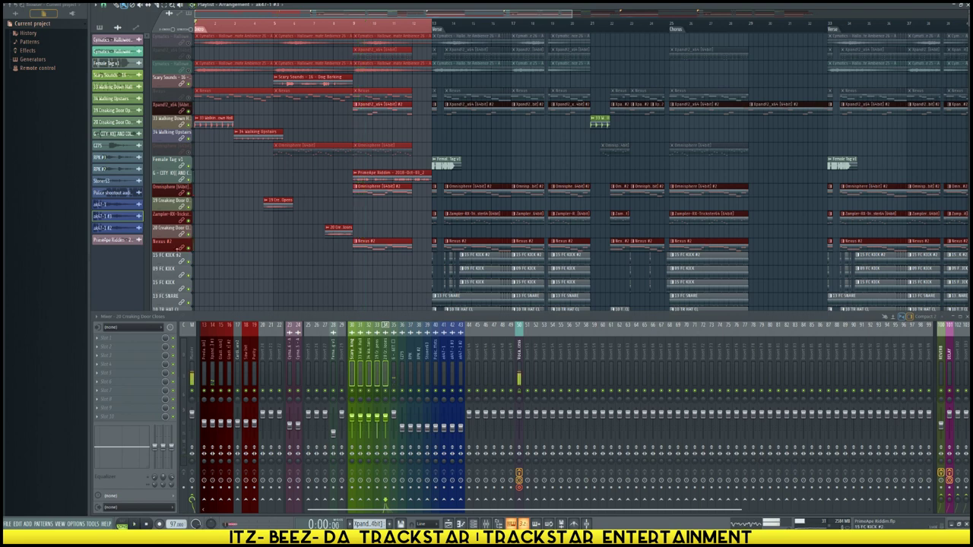
# Mute Nexus #2, Xpand2_x64 and the other Omnisphere track, auditioning from bar 9
pyautogui.click(190, 247)
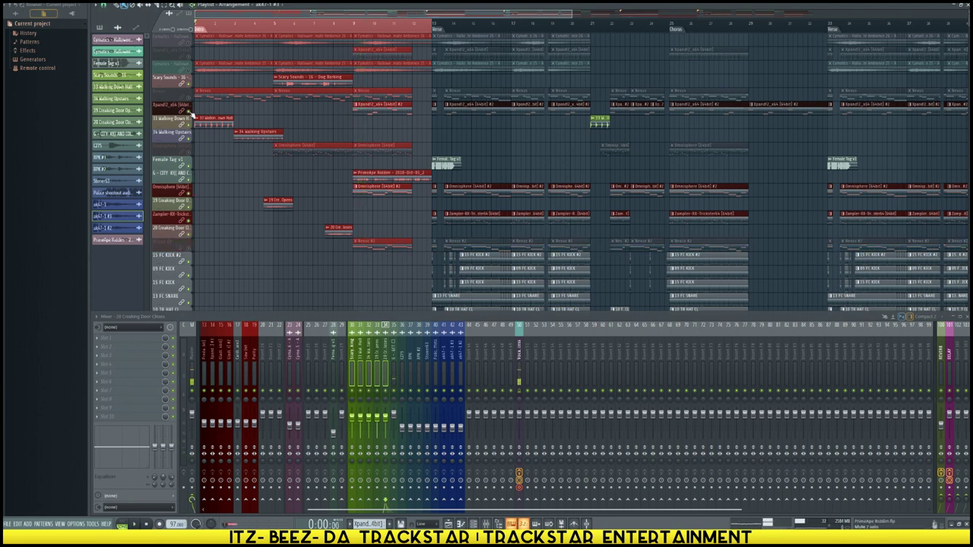
pyautogui.click(190, 111)
pyautogui.click(357, 28)
pyautogui.press('space')
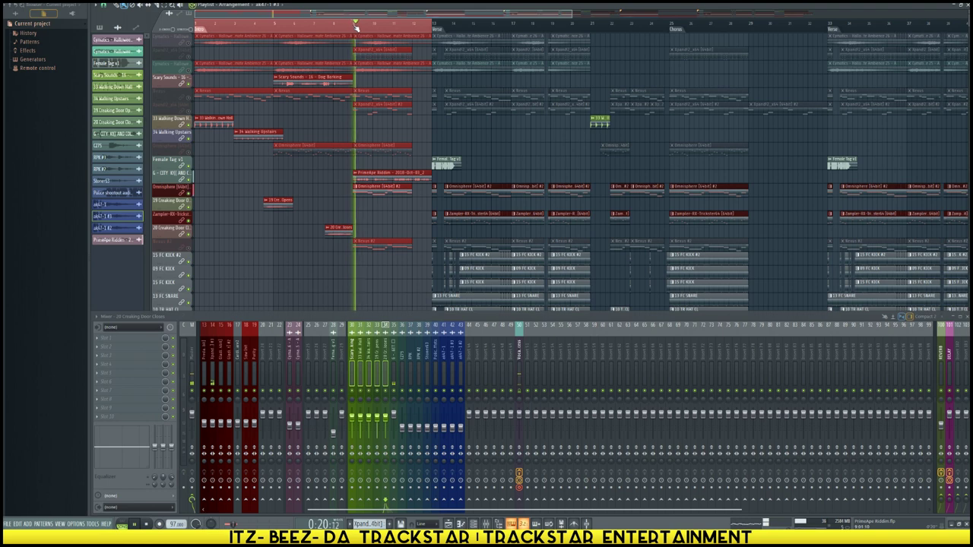
pyautogui.press('space')
pyautogui.click(189, 194)
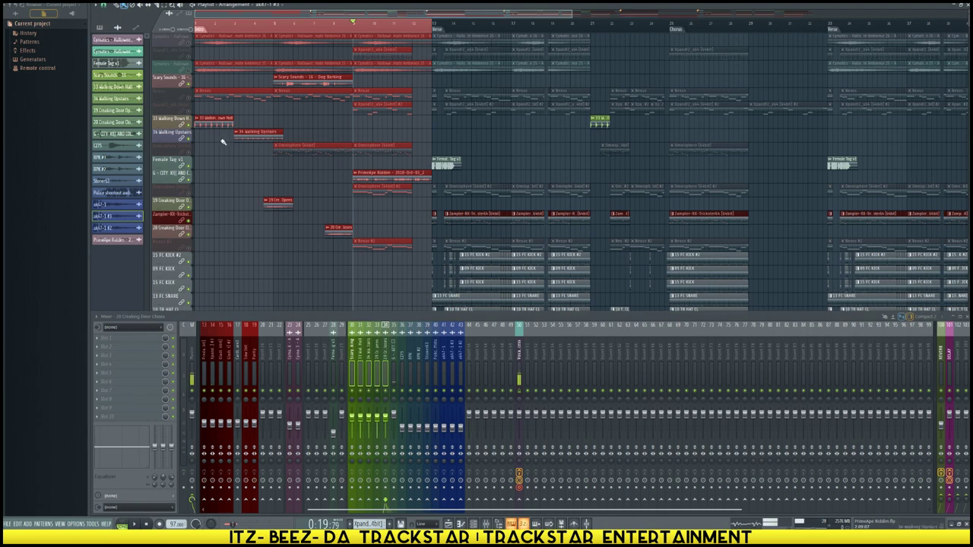
# Mute the Xpand!2 #3 track and audition from bar 9
pyautogui.scroll(-5, 262, 178)
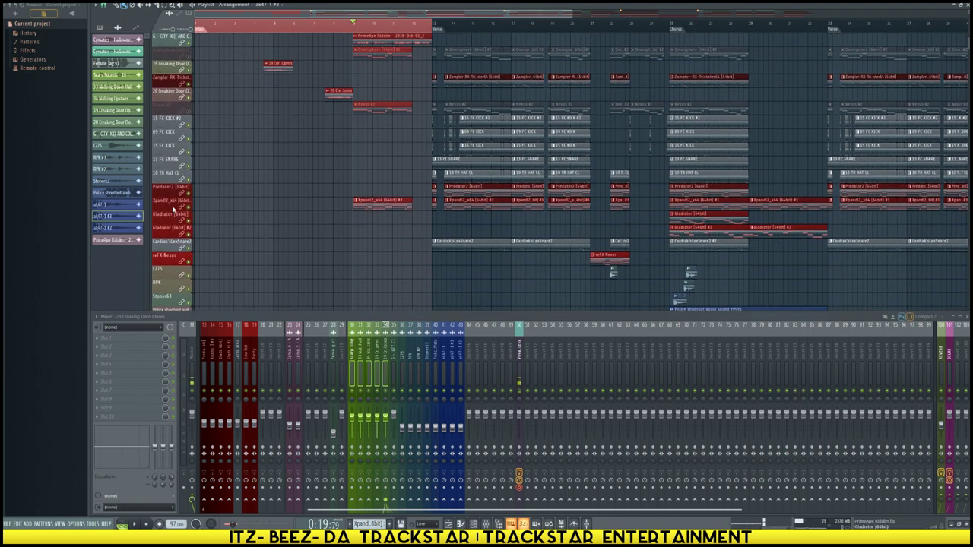
pyautogui.click(190, 207)
pyautogui.press('space')
pyautogui.scroll(4, 343, 232)
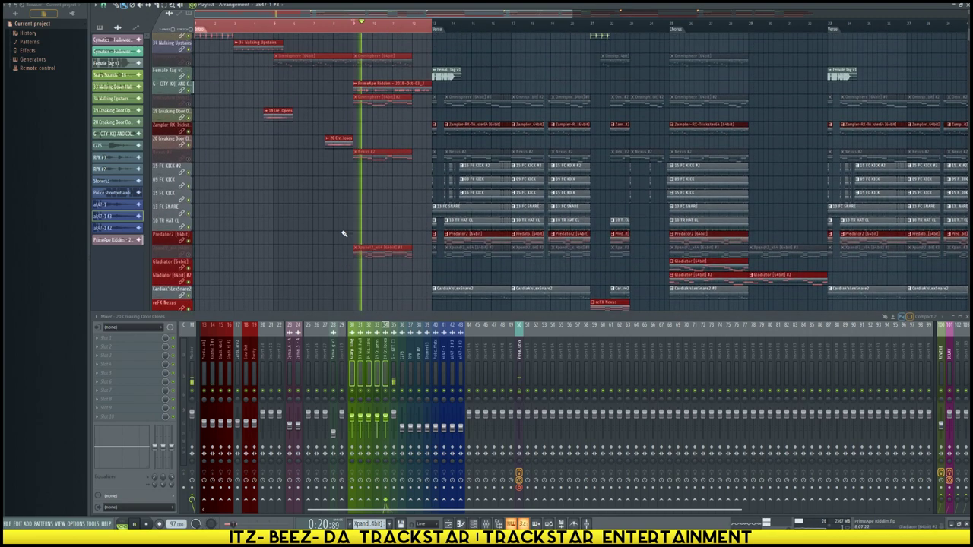
pyautogui.scroll(3, 344, 234)
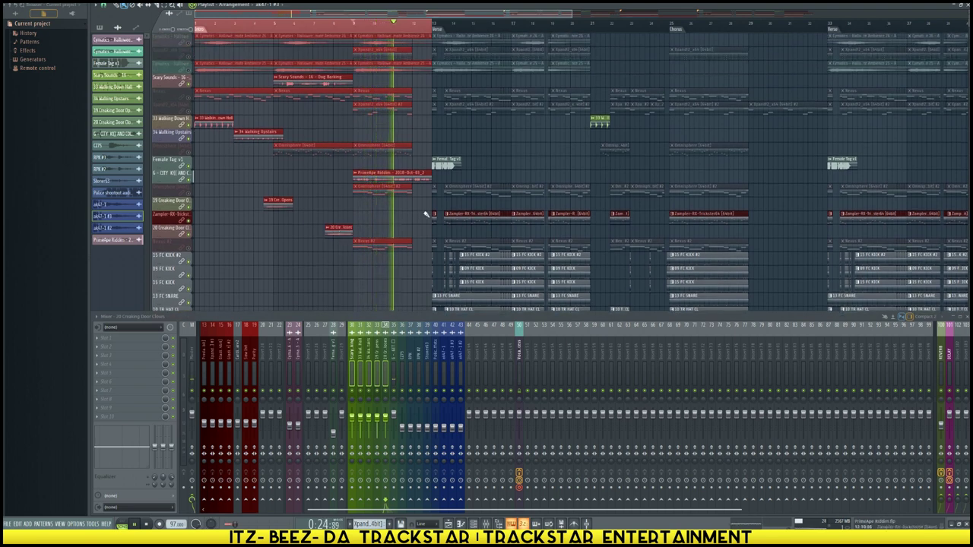
pyautogui.press('space')
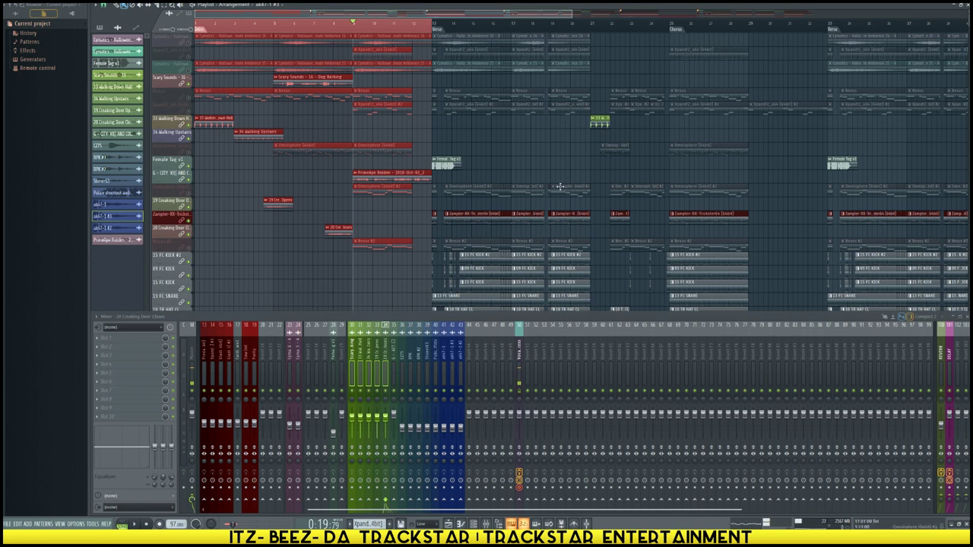
# Nudge the selected intro clips later, then undo the nudge
pyautogui.scroll(-3, 555, 152)
pyautogui.hotkey('shift', 'Right')
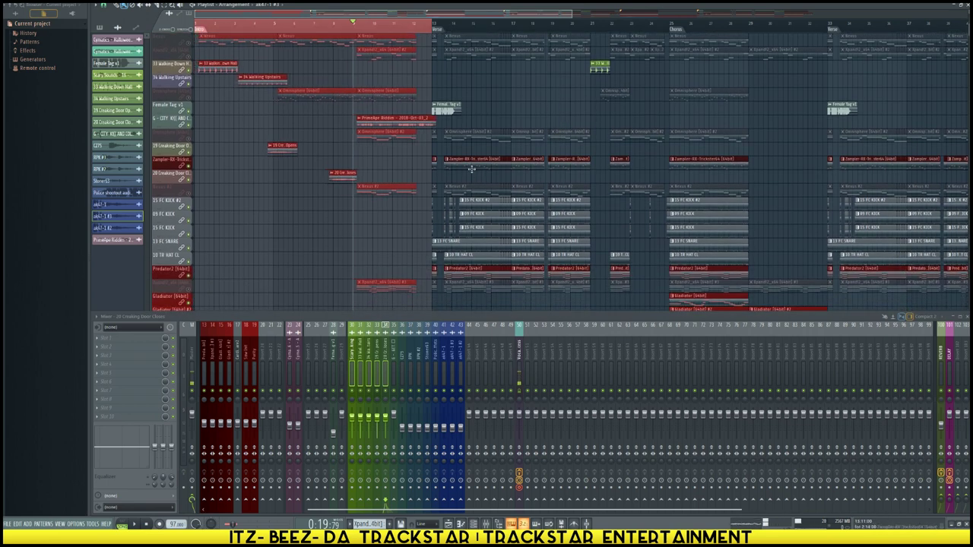
pyautogui.hotkey('ctrl', 'z')
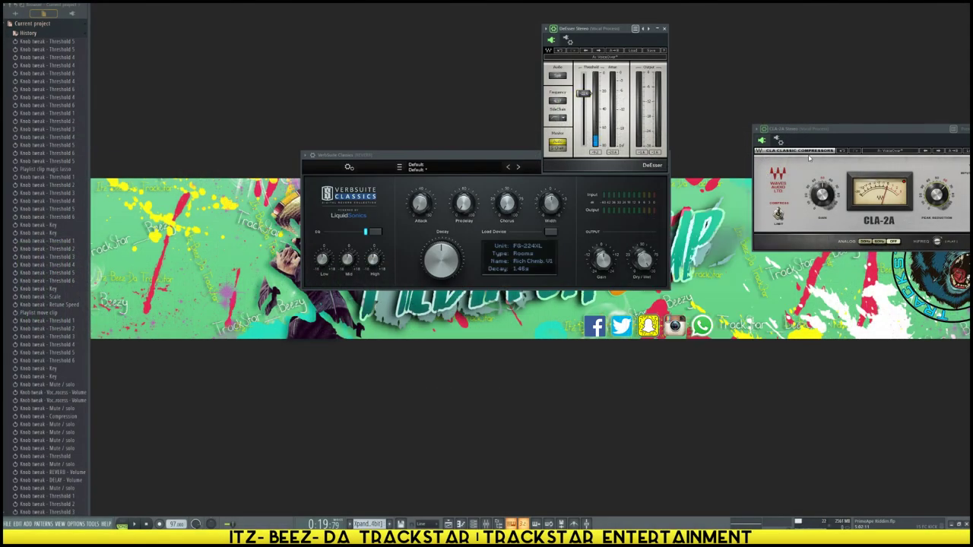
# Close the compressor window and set the channel rack to show channels from all groups
pyautogui.click(783, 142)
pyautogui.press('F6')
pyautogui.click(498, 6)
pyautogui.click(547, 6)
pyautogui.click(547, 32)
pyautogui.click(547, 6)
pyautogui.click(552, 15)
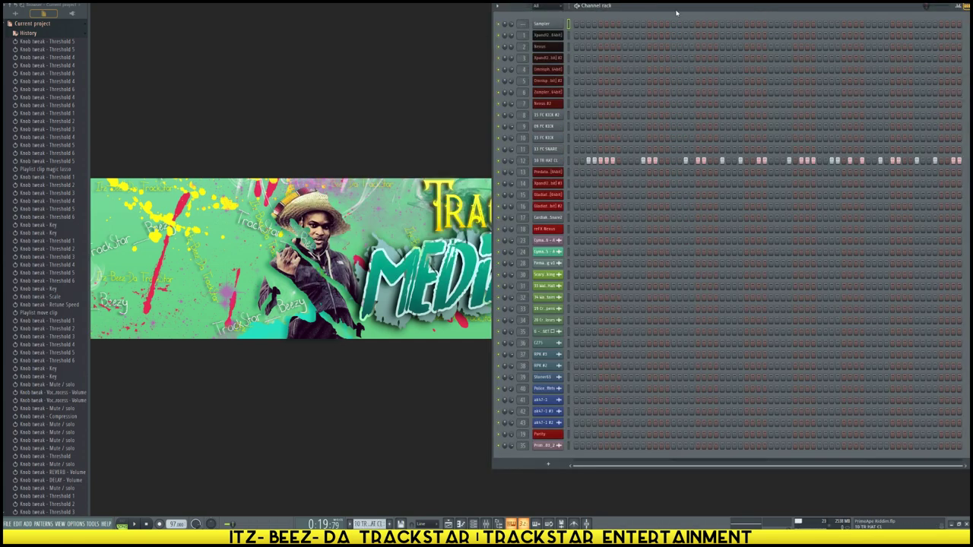
# Unmute all playlist tracks and start song playback
pyautogui.press('F5')
pyautogui.rightClick(190, 195)
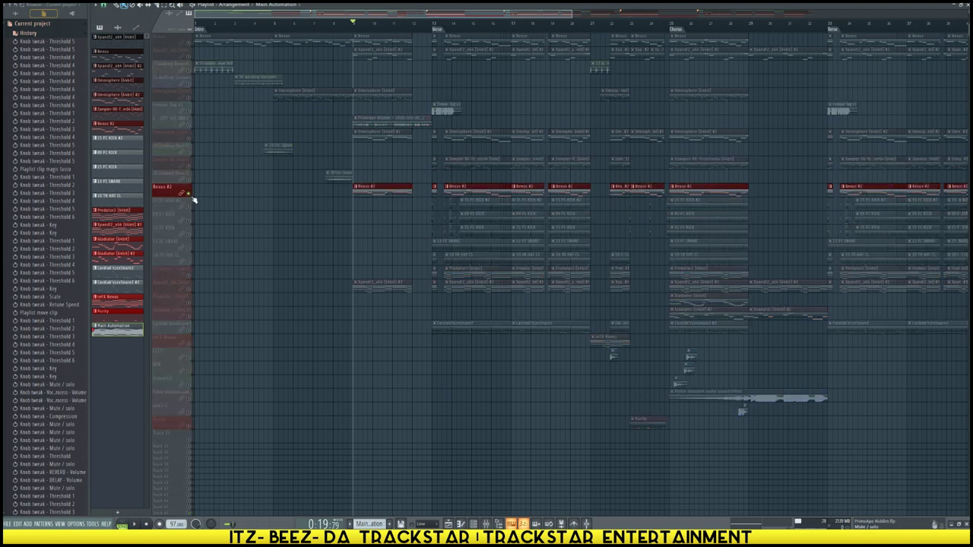
pyautogui.rightClick(189, 195)
pyautogui.press('space')
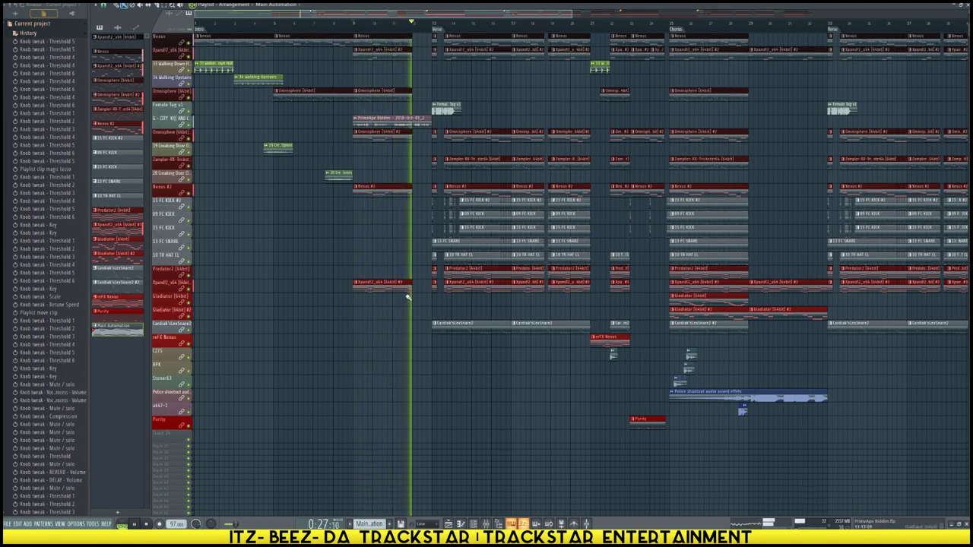
# Reset the instrument mixer faders, including tracks 13 through 19, to default level
pyautogui.press('F9')
pyautogui.keyDown('alt'); pyautogui.click(385, 427); pyautogui.keyUp('alt')
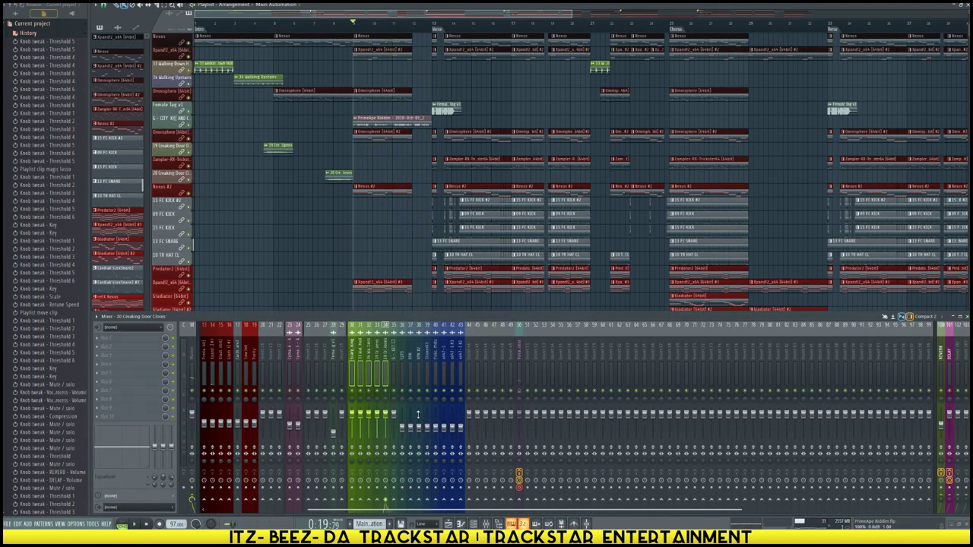
pyautogui.moveTo(402, 374); pyautogui.dragTo(461, 374)
pyautogui.keyDown('alt'); pyautogui.click(444, 427); pyautogui.keyUp('alt')
pyautogui.keyDown('alt'); pyautogui.click(333, 433); pyautogui.keyUp('alt')
pyautogui.keyDown('alt'); pyautogui.click(298, 425); pyautogui.keyUp('alt')
pyautogui.keyDown('alt'); pyautogui.click(290, 426); pyautogui.keyUp('alt')
pyautogui.keyDown('alt'); pyautogui.click(254, 422); pyautogui.keyUp('alt')
pyautogui.keyDown('alt'); pyautogui.click(246, 423); pyautogui.keyUp('alt')
pyautogui.keyDown('alt'); pyautogui.click(237, 423); pyautogui.keyUp('alt')
pyautogui.keyDown('alt'); pyautogui.click(228, 424); pyautogui.keyUp('alt')
pyautogui.keyDown('alt'); pyautogui.click(221, 423); pyautogui.keyUp('alt')
pyautogui.keyDown('alt'); pyautogui.click(212, 423); pyautogui.keyUp('alt')
pyautogui.keyDown('alt'); pyautogui.click(204, 423); pyautogui.keyUp('alt')
# Reset mixer insert 50 to default and set its input to none
pyautogui.rightClick(524, 363)
pyautogui.moveTo(587, 357)
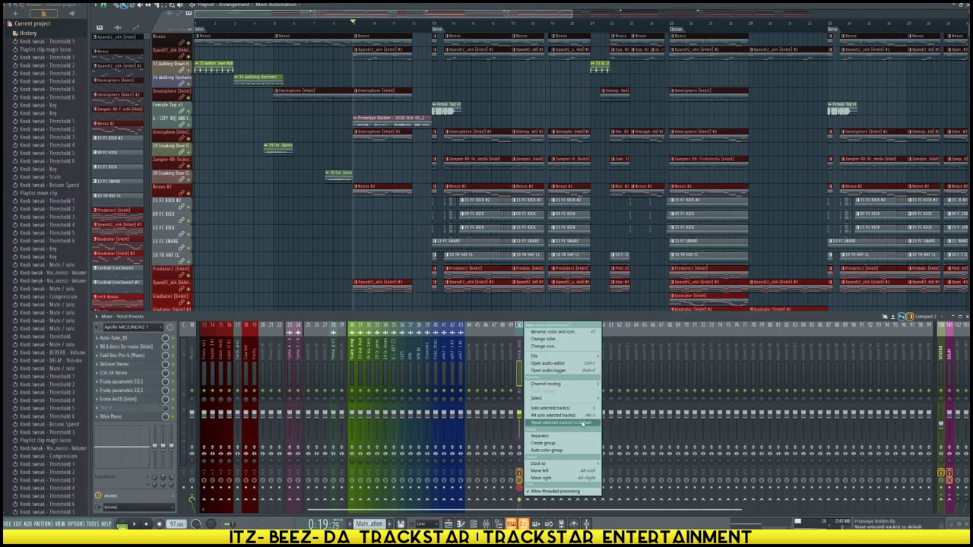
pyautogui.click(581, 423)
pyautogui.click(549, 291)
pyautogui.click(149, 327)
pyautogui.click(204, 203)
# Check the Female Tag v1 channel settings while playing from bar 13
pyautogui.scroll(4, 337, 168)
pyautogui.click(439, 25)
pyautogui.press('space')
pyautogui.doubleClick(445, 162)
pyautogui.press('space')
pyautogui.click(368, 121)
pyautogui.click(432, 25)
pyautogui.scroll(4, 304, 380)
pyautogui.moveTo(203, 373); pyautogui.dragTo(297, 374)
pyautogui.press('space')
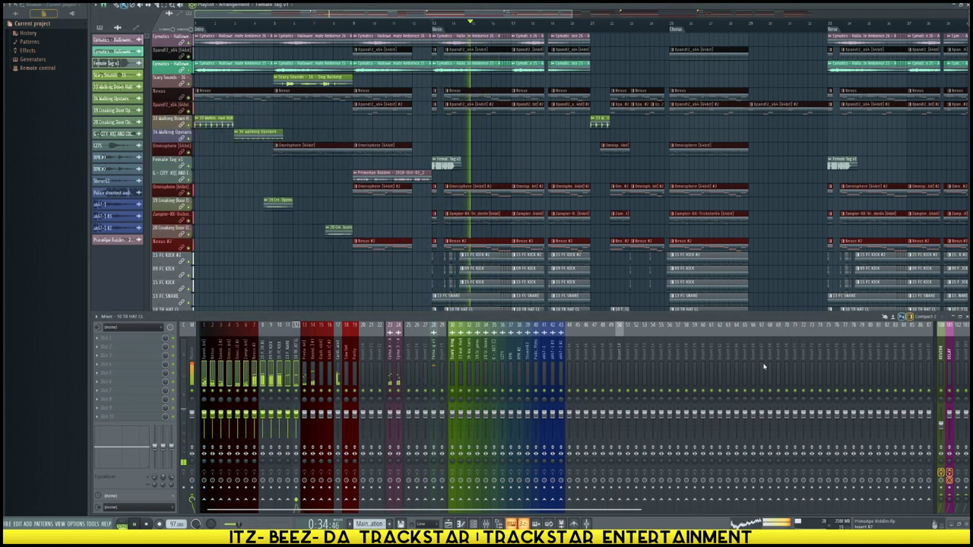
# Reset the REVERB send track to default and confirm the warning
pyautogui.click(949, 386)
pyautogui.rightClick(942, 379)
pyautogui.click(912, 423)
pyautogui.click(550, 295)
pyautogui.click(969, 371)
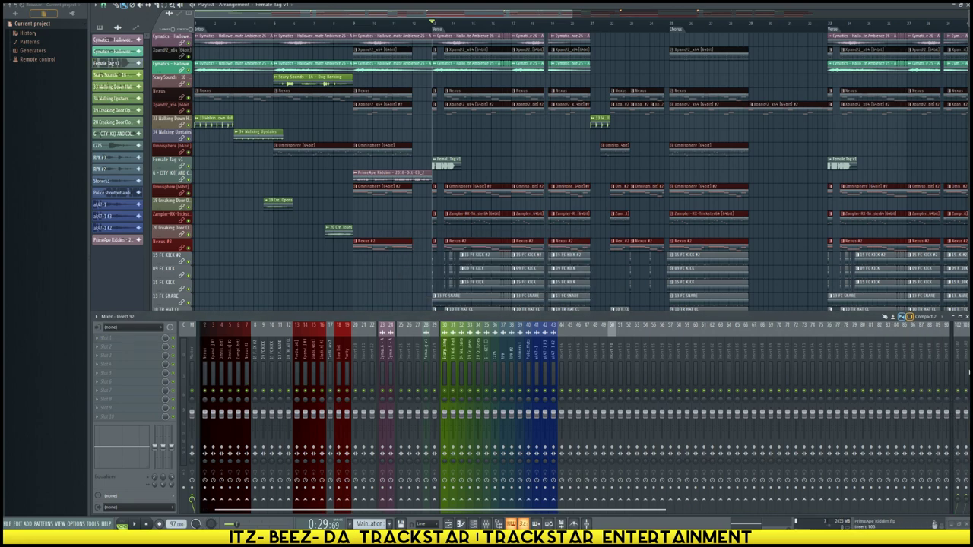
# Review the Xpand!2 and Nexus instruments and Keyscape's effects settings during playback
pyautogui.press('F6')
pyautogui.click(540, 36)
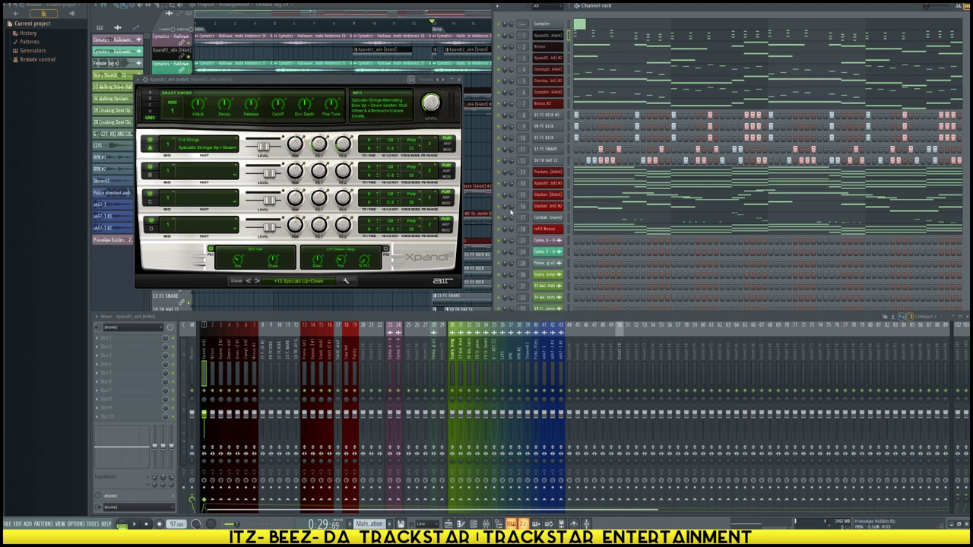
pyautogui.press('space')
pyautogui.scroll(-4, 526, 253)
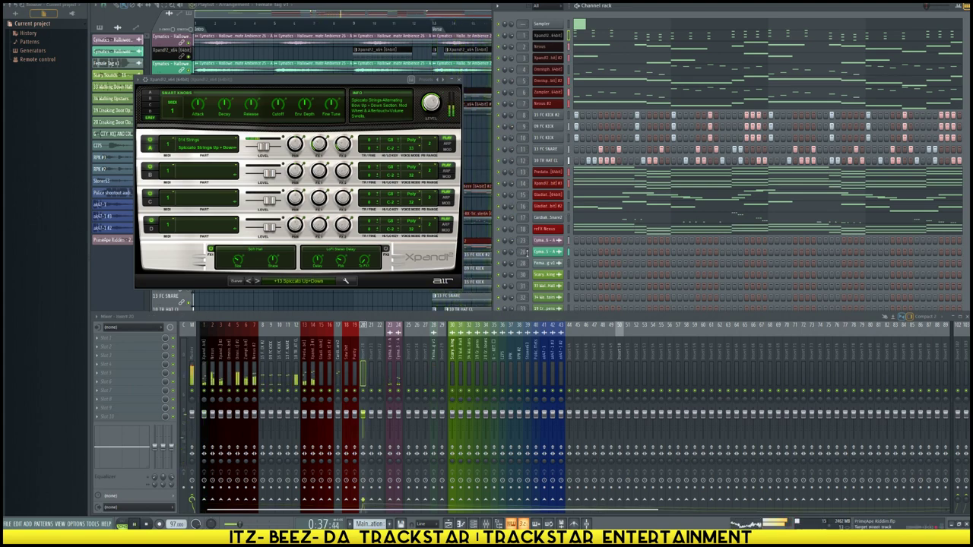
pyautogui.press('F9')
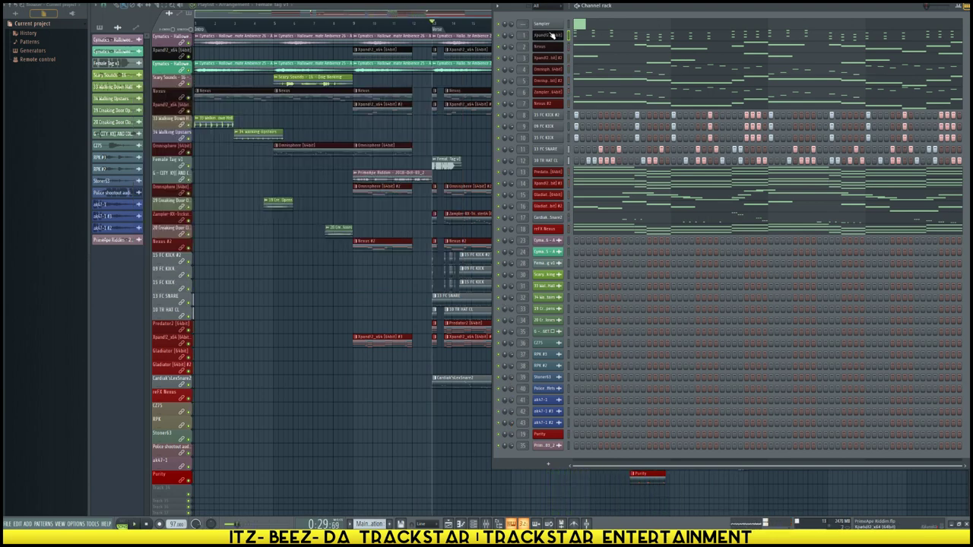
pyautogui.click(557, 45)
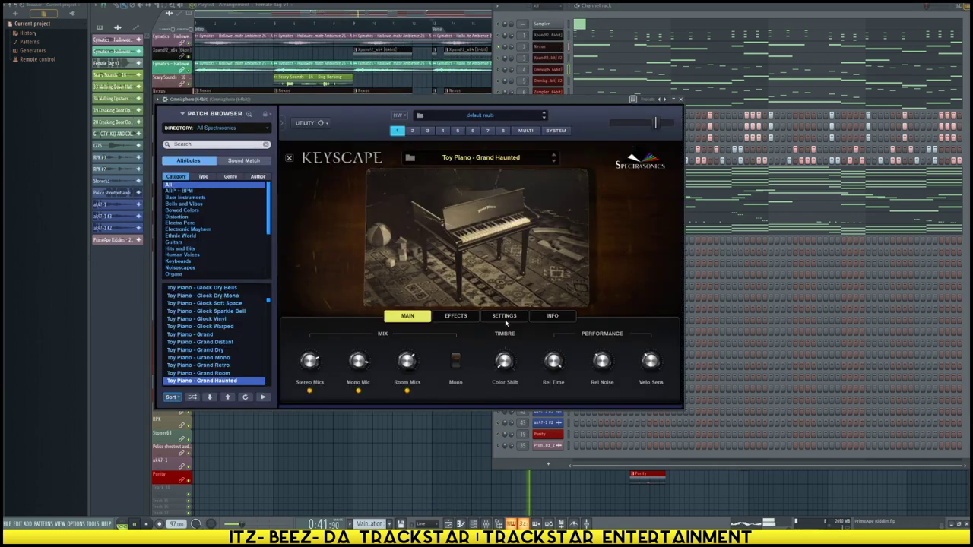
pyautogui.click(456, 316)
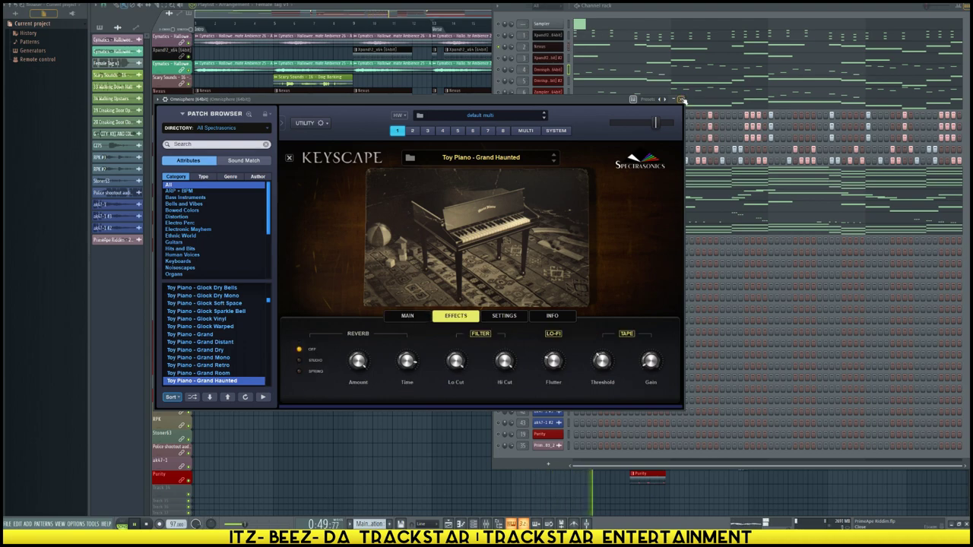
pyautogui.click(681, 100)
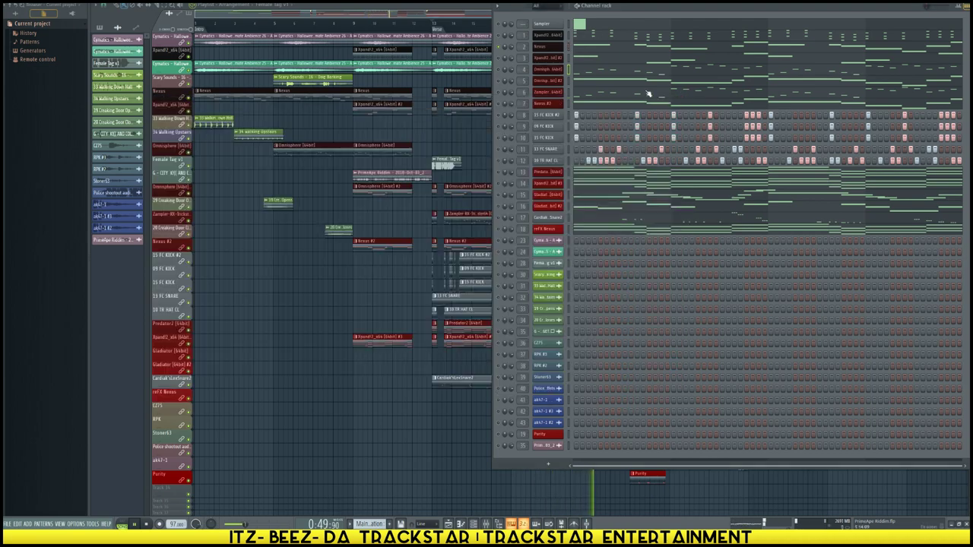
# Inspect Omnisphere #2's ORB and effects pages and the Zampler-RX Trickster effects rack
pyautogui.click(551, 81)
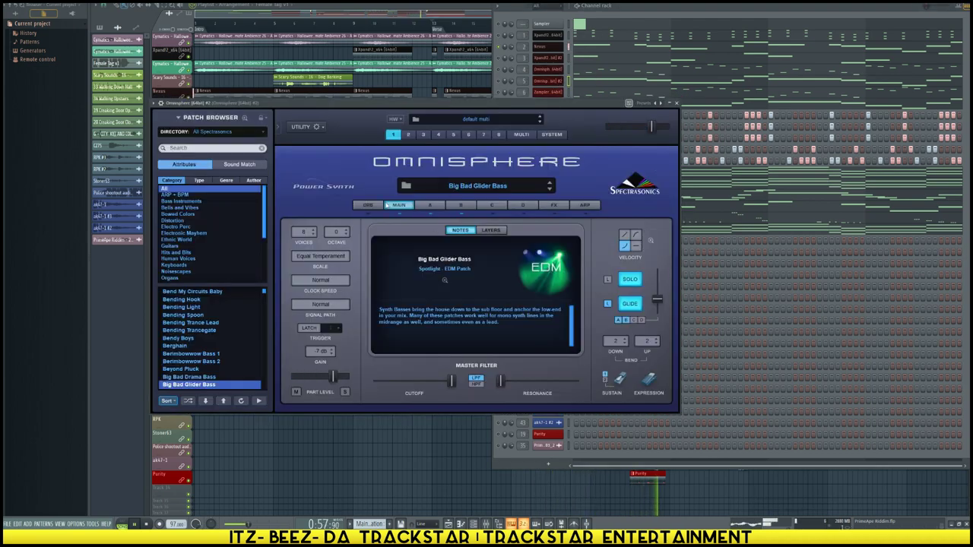
pyautogui.click(368, 204)
pyautogui.click(554, 205)
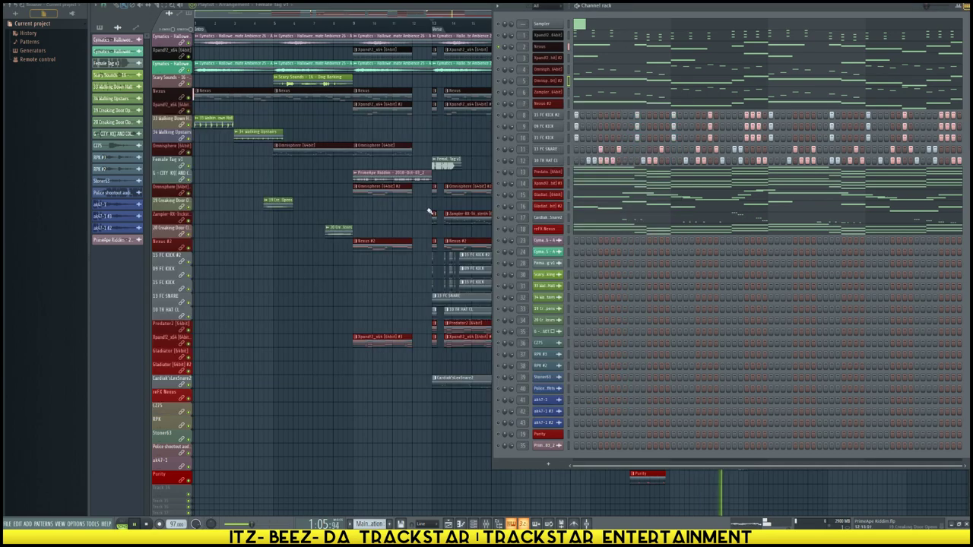
pyautogui.click(555, 93)
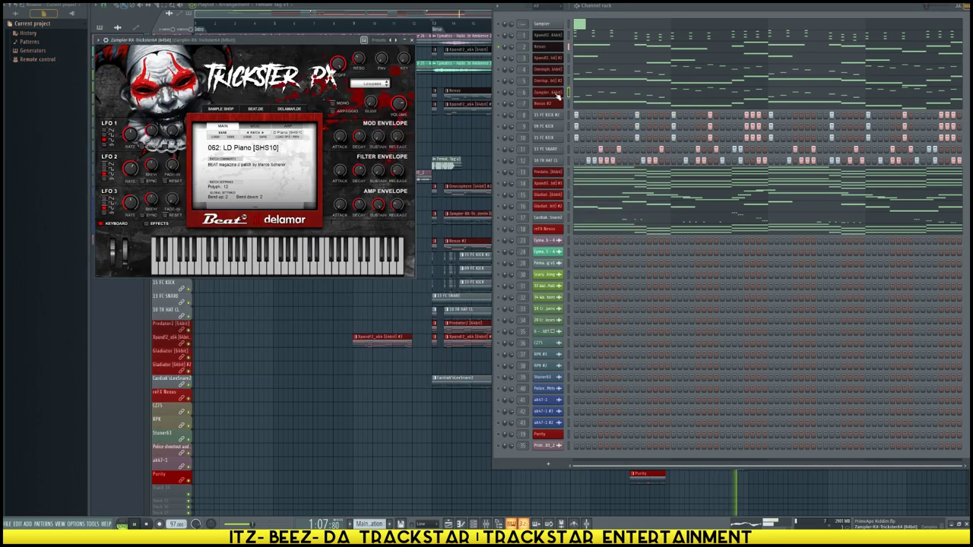
pyautogui.click(158, 223)
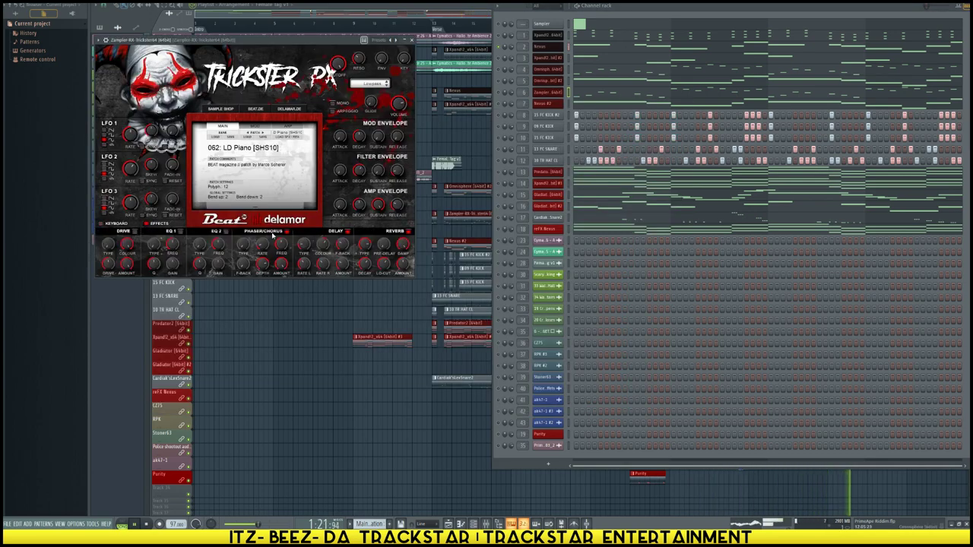
# Open Nexus #2, Predator2, the second Xpand!2 and Gladiator instruments
pyautogui.click(544, 104)
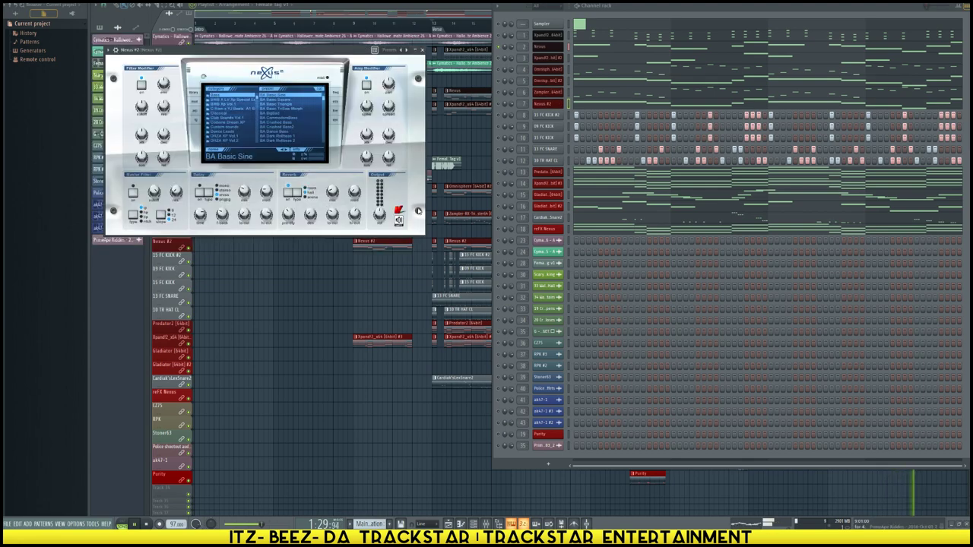
pyautogui.click(549, 174)
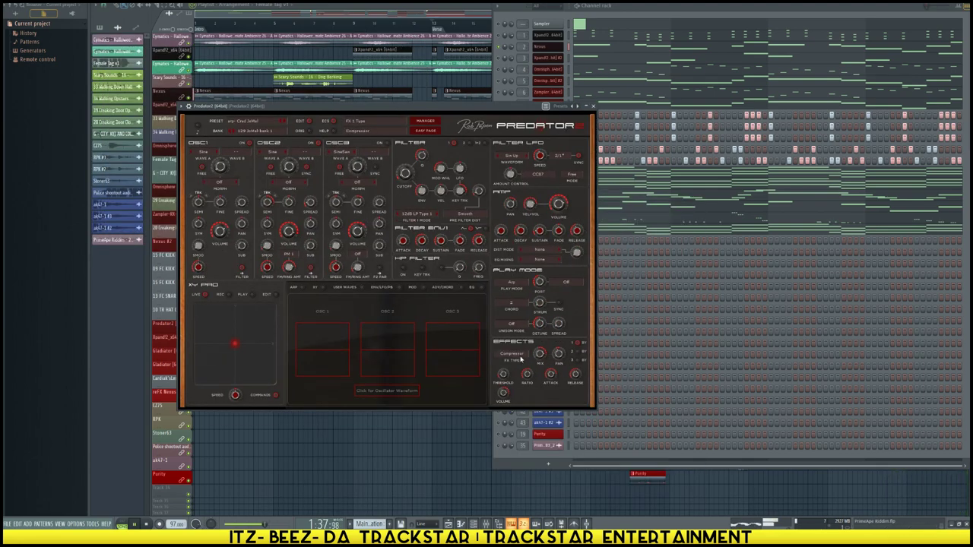
pyautogui.click(663, 262)
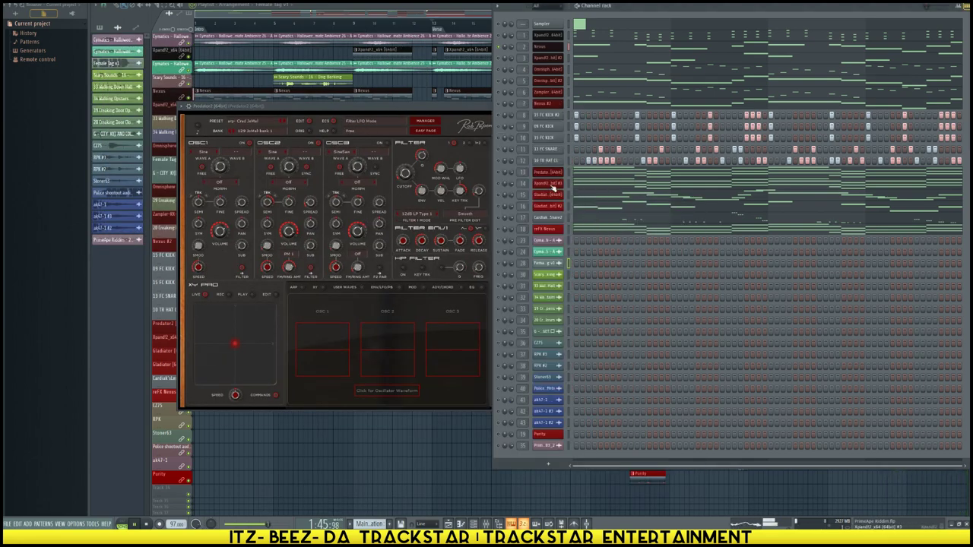
pyautogui.click(550, 184)
pyautogui.press('space')
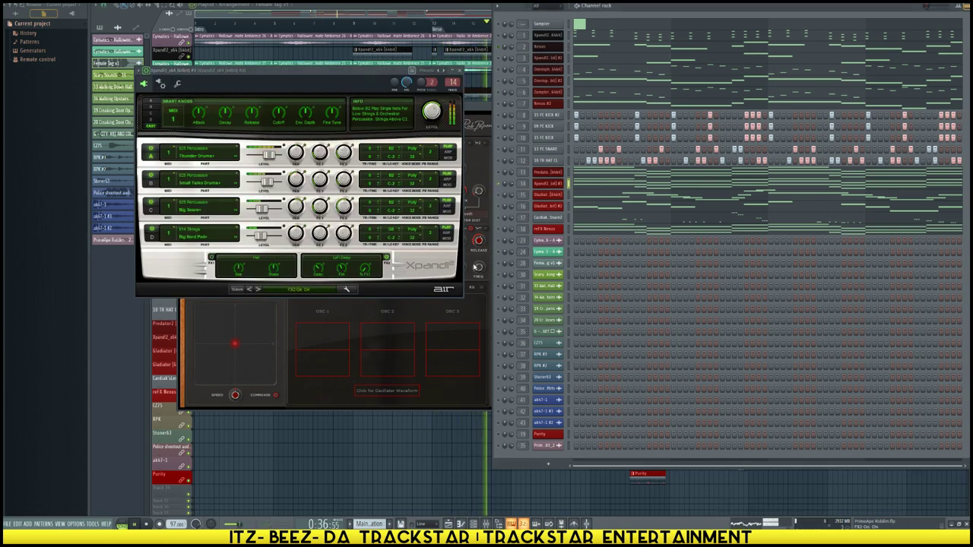
pyautogui.click(563, 196)
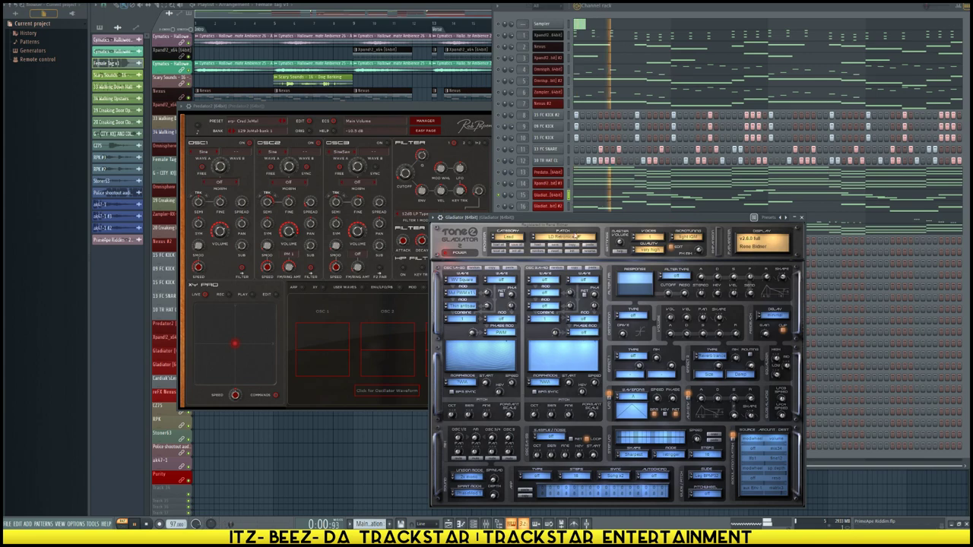
pyautogui.moveTo(517, 217); pyautogui.dragTo(414, 139)
# Check Gladiator #2's reverb type and the reFX Nexus instrument, then return to the playlist
pyautogui.press('space')
pyautogui.press('space')
pyautogui.click(698, 139)
pyautogui.press('space')
pyautogui.click(546, 209)
pyautogui.click(423, 220)
pyautogui.click(549, 229)
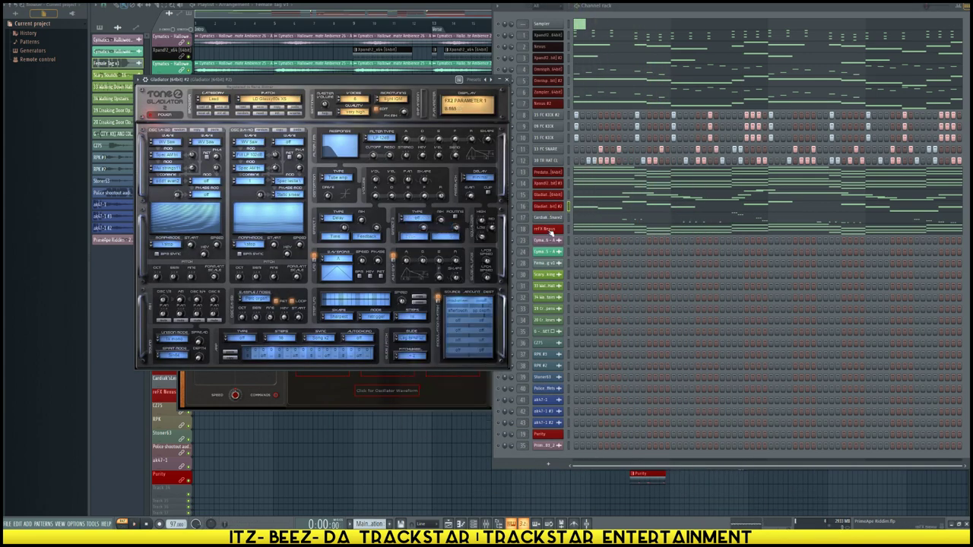
pyautogui.press('space')
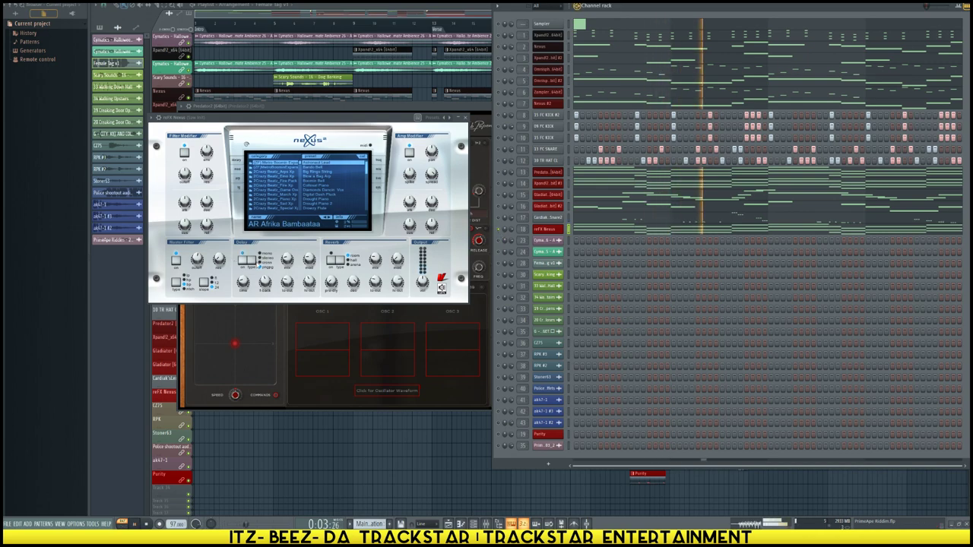
pyautogui.press('space')
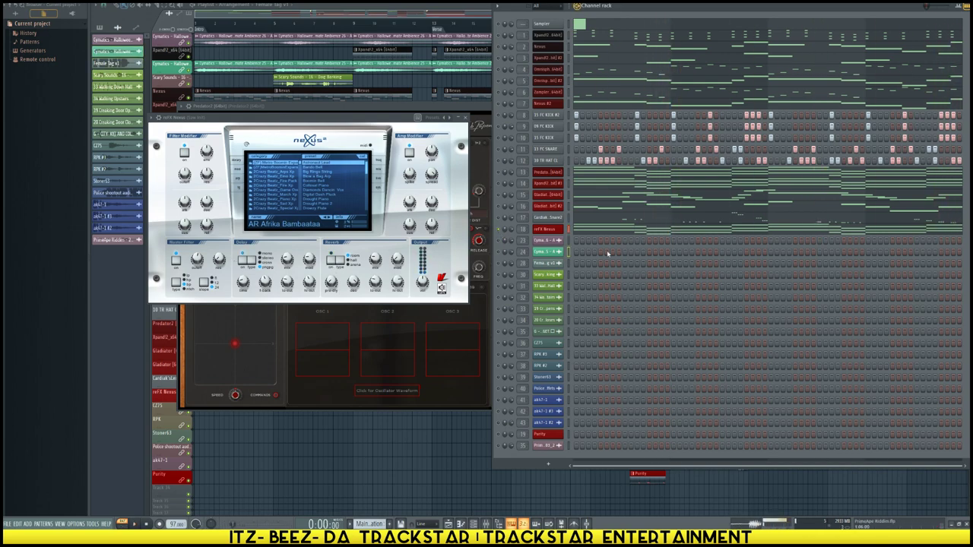
pyautogui.click(429, 416)
pyautogui.scroll(-3, 448, 392)
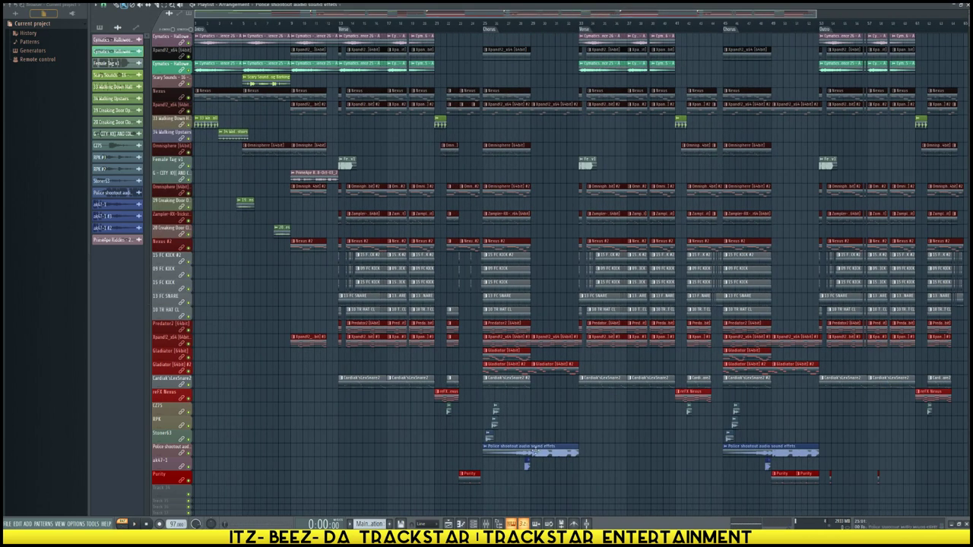
# Open and close the Police shootout clip's settings
pyautogui.press('F9')
pyautogui.press('F9')
pyautogui.doubleClick(562, 452)
pyautogui.press('F9')
pyautogui.click(967, 317)
# Start a wave export and create and enter a new Unmixed Stems folder
pyautogui.hotkey('ctrl', 'r')
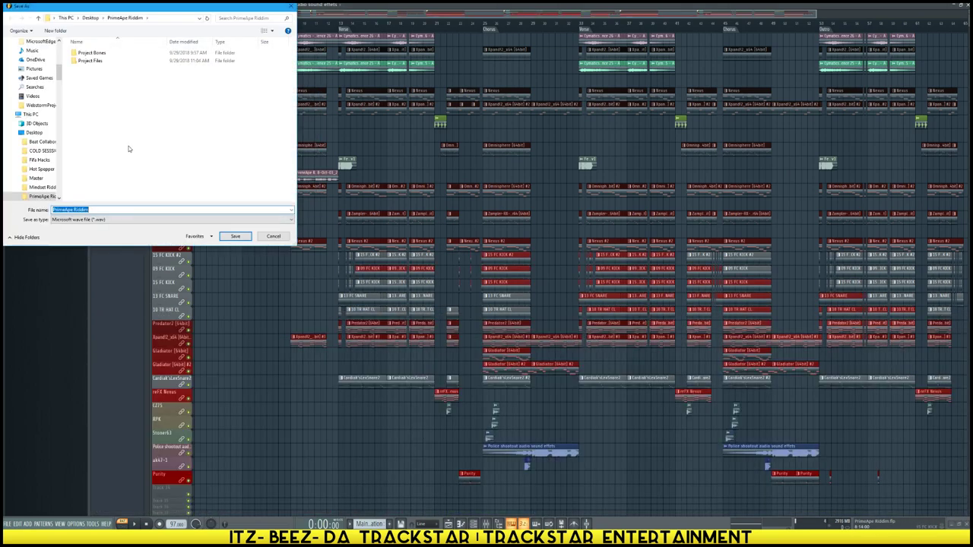
pyautogui.rightClick(99, 133)
pyautogui.moveTo(140, 217)
pyautogui.click(187, 216)
pyautogui.write('Stems')
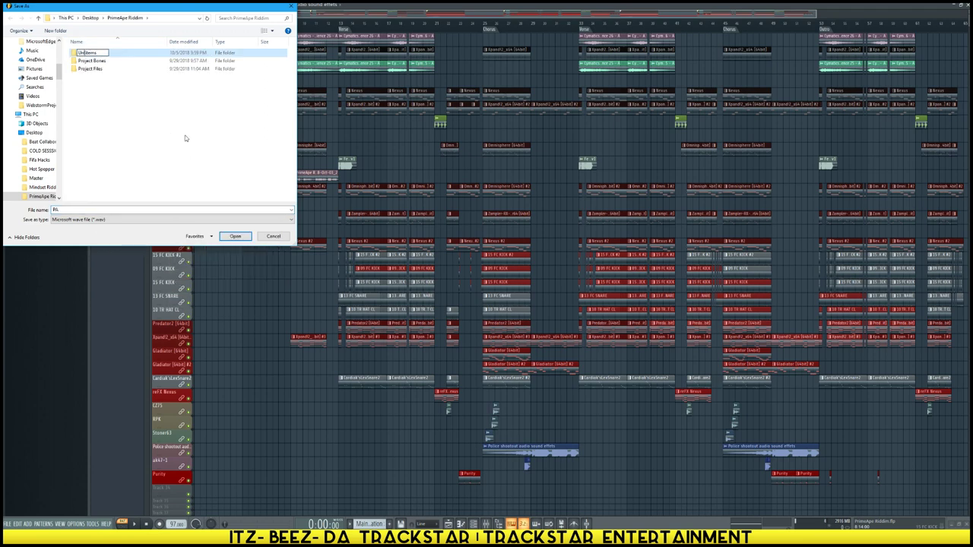
pyautogui.press('Return')
pyautogui.press('Return')
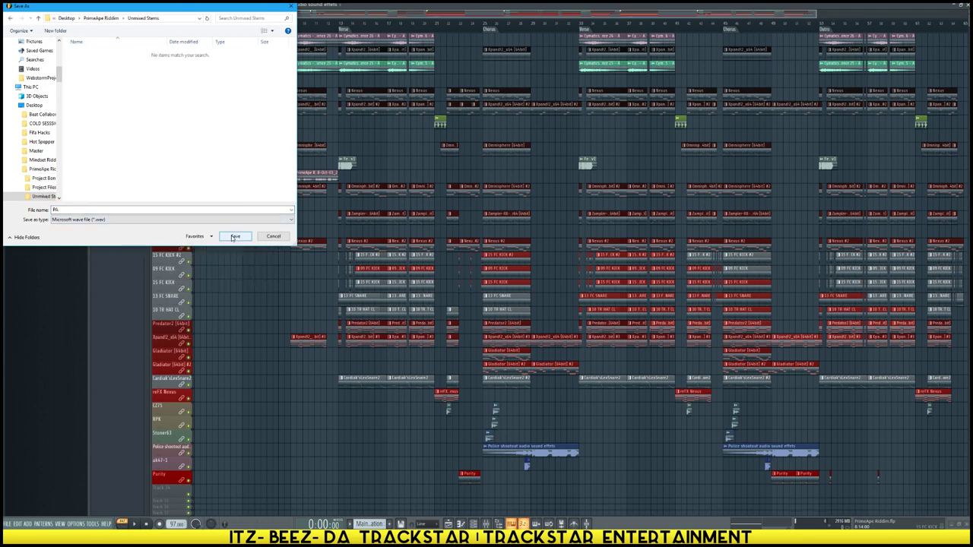
pyautogui.click(235, 236)
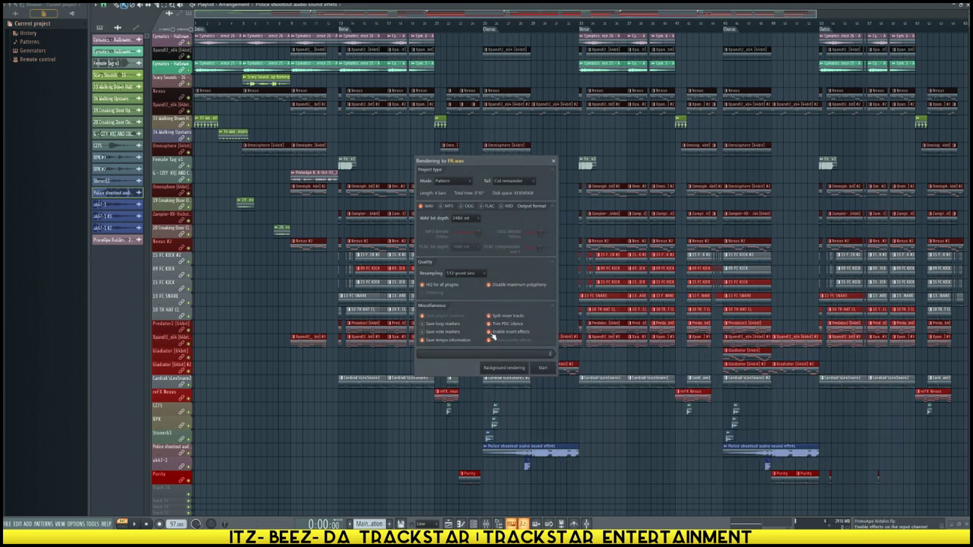
# Restart the wave export with the Unmixed Stems folder as the save location
pyautogui.click(553, 161)
pyautogui.press('F9')
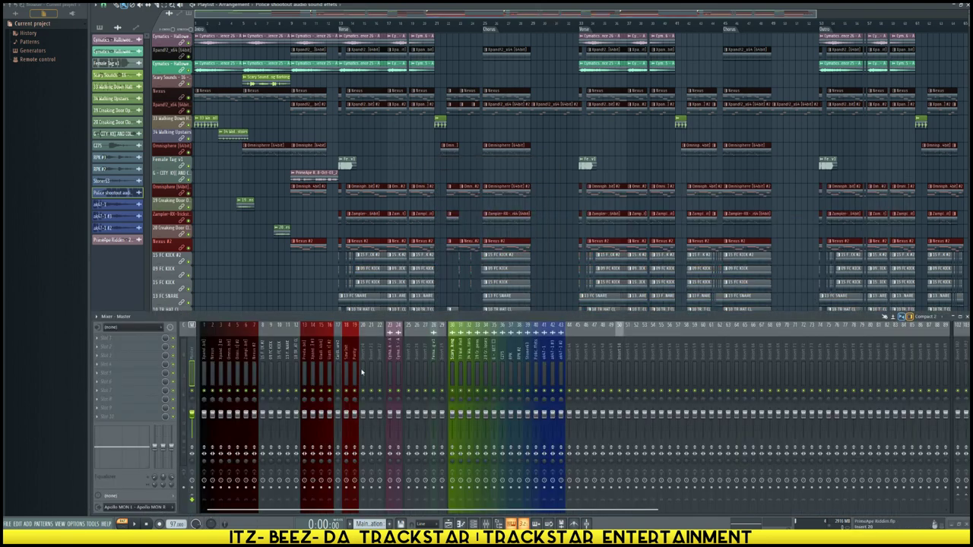
pyautogui.hotkey('ctrl', 'r')
pyautogui.doubleClick(199, 351)
pyautogui.click(180, 492)
pyautogui.press('Return')
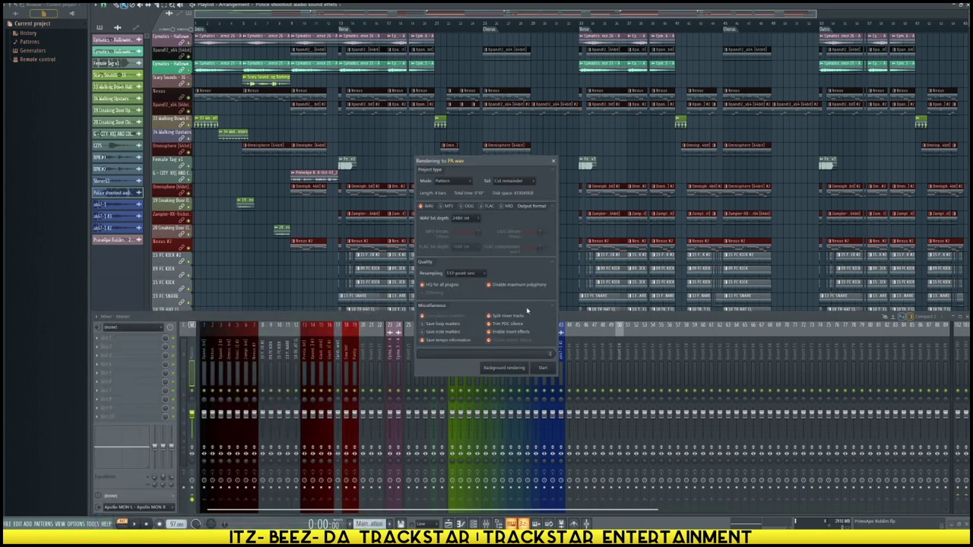
# Set render Mode to Full song, keep Tail as Cut remainder, and start rendering
pyautogui.click(459, 182)
pyautogui.click(452, 197)
pyautogui.click(514, 184)
pyautogui.click(513, 189)
pyautogui.hotkey('alt', 'Tab')
# Open Unmixed Stems in Explorer, close This PC, and list the stem WAVs in Details view
pyautogui.doubleClick(740, 267)
pyautogui.moveTo(750, 181); pyautogui.dragTo(339, 117)
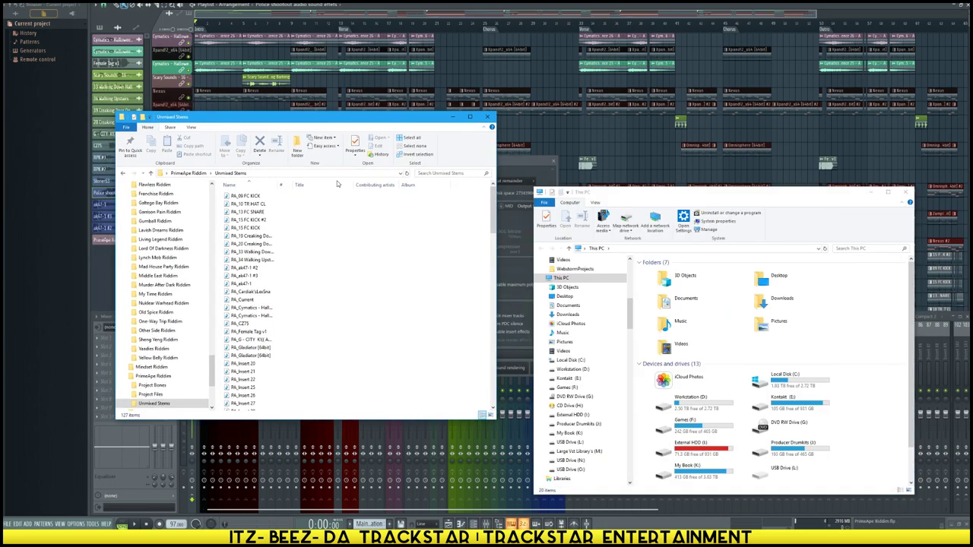
pyautogui.click(902, 194)
pyautogui.click(490, 415)
pyautogui.scroll(-3, 452, 343)
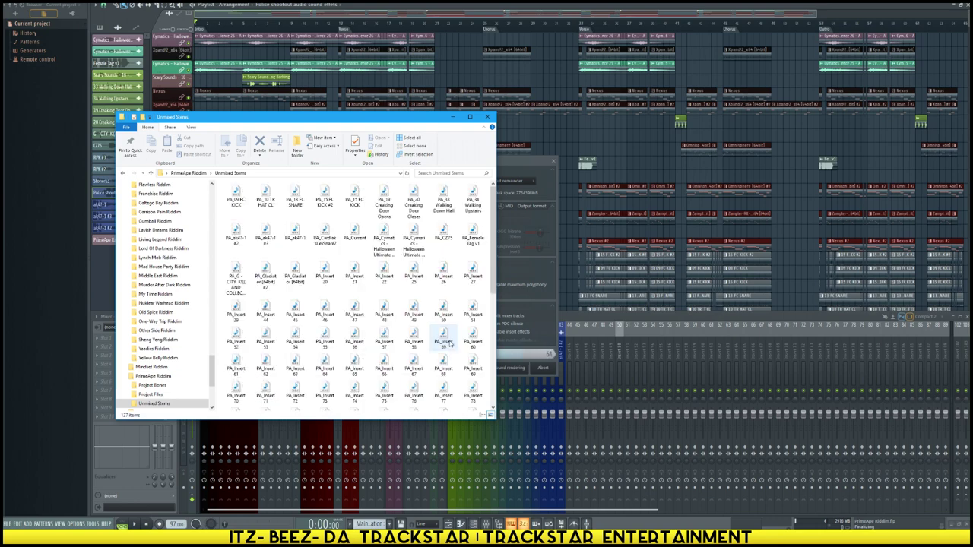
pyautogui.click(482, 415)
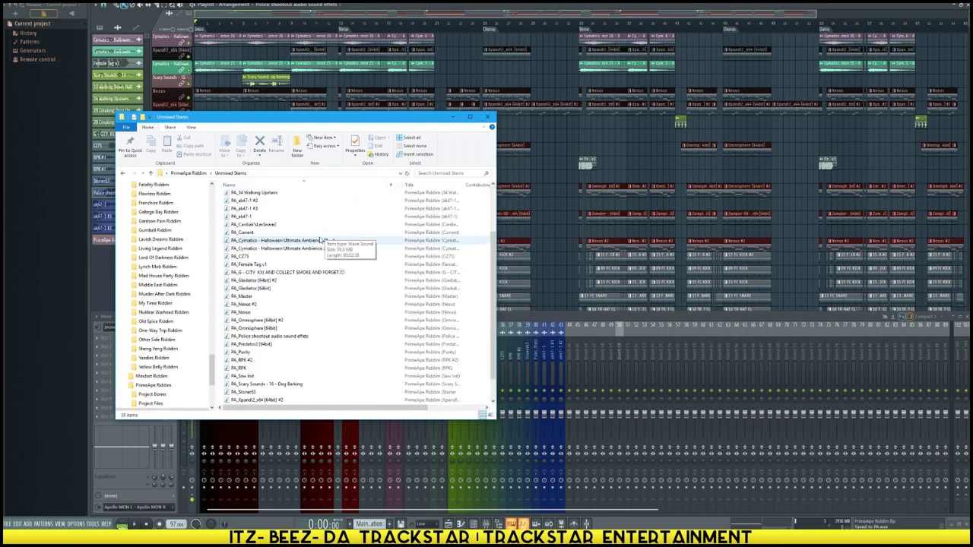
pyautogui.rightClick(477, 290)
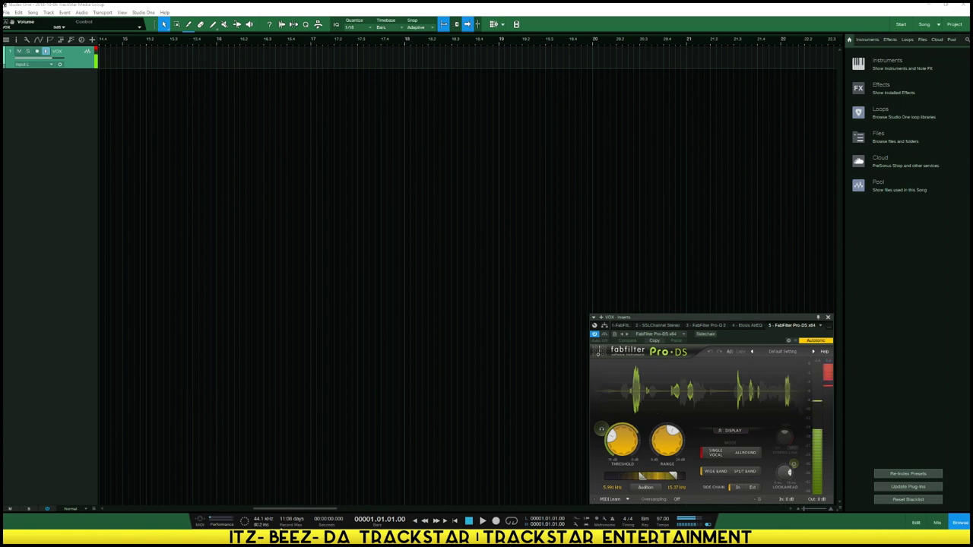
# Select all 37 PA_ stem files and drag them into Studio One's arrange view as tracks
pyautogui.click(524, 539)
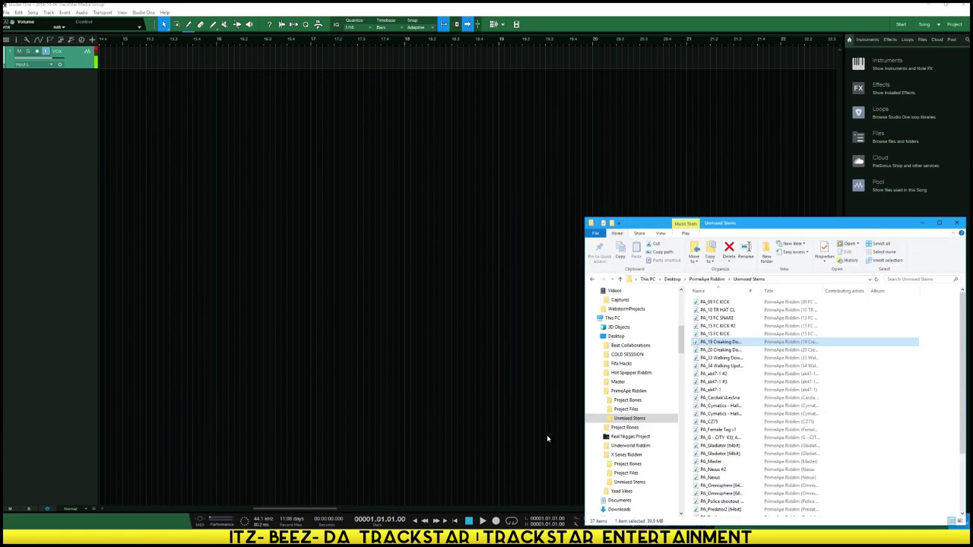
pyautogui.click(750, 314)
pyautogui.hotkey('ctrl', 'a')
pyautogui.scroll(-3, 760, 395)
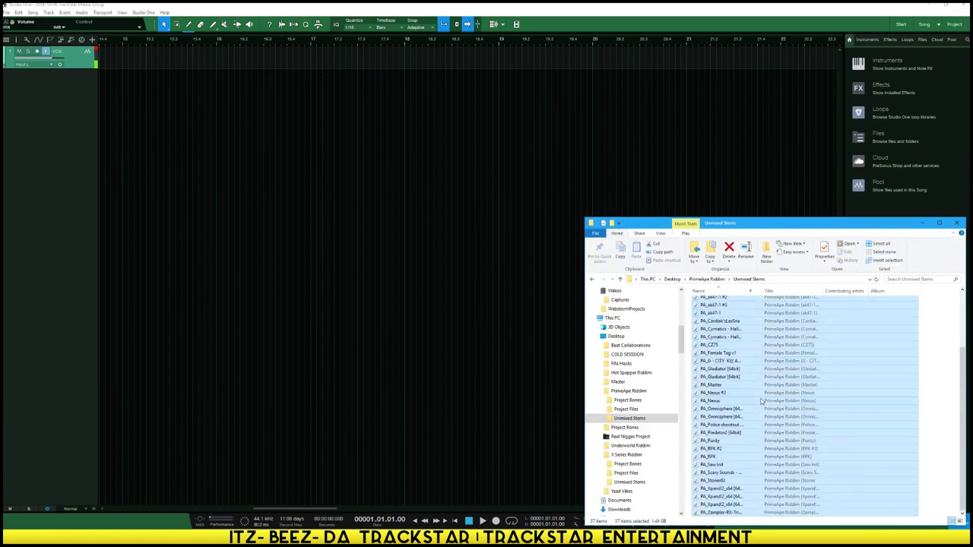
pyautogui.scroll(3, 762, 401)
pyautogui.moveTo(708, 302)
pyautogui.mouseDown()
pyautogui.moveTo(443, 245)
pyautogui.moveTo(102, 117)
pyautogui.moveTo(104, 87)
pyautogui.moveTo(59, 86)
pyautogui.moveTo(109, 92)
pyautogui.mouseUp()
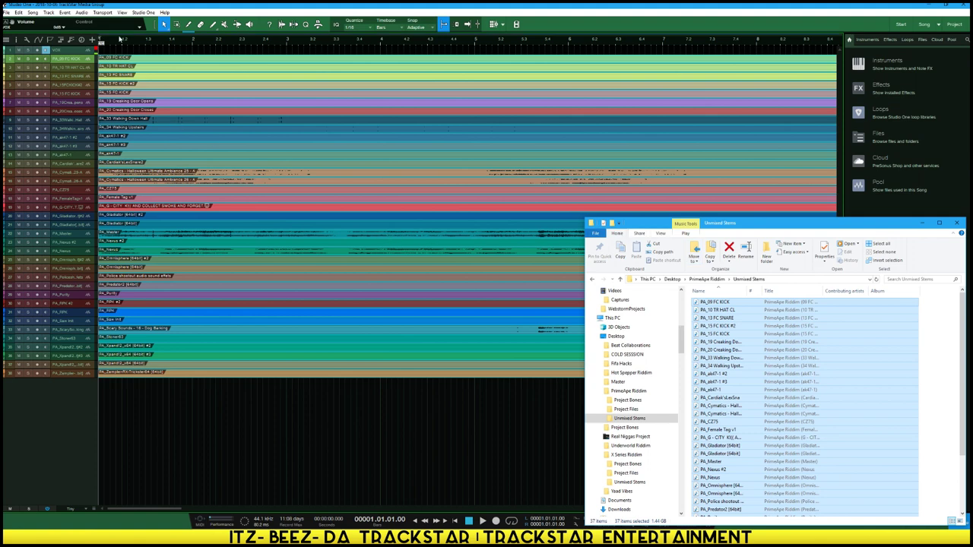
# Play and stop the imported stems, show the Files browser, and make the track lanes taller
pyautogui.click(101, 53)
pyautogui.press('space')
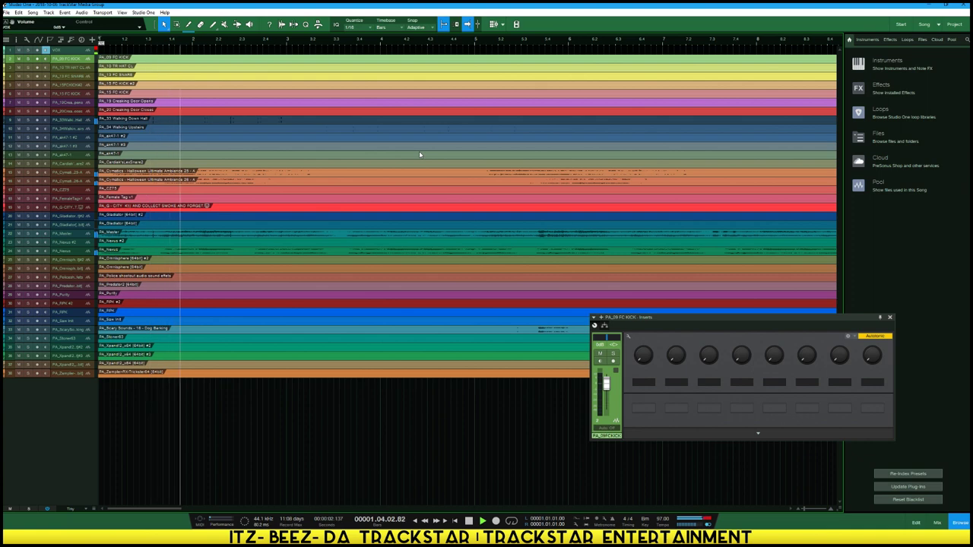
pyautogui.press('space')
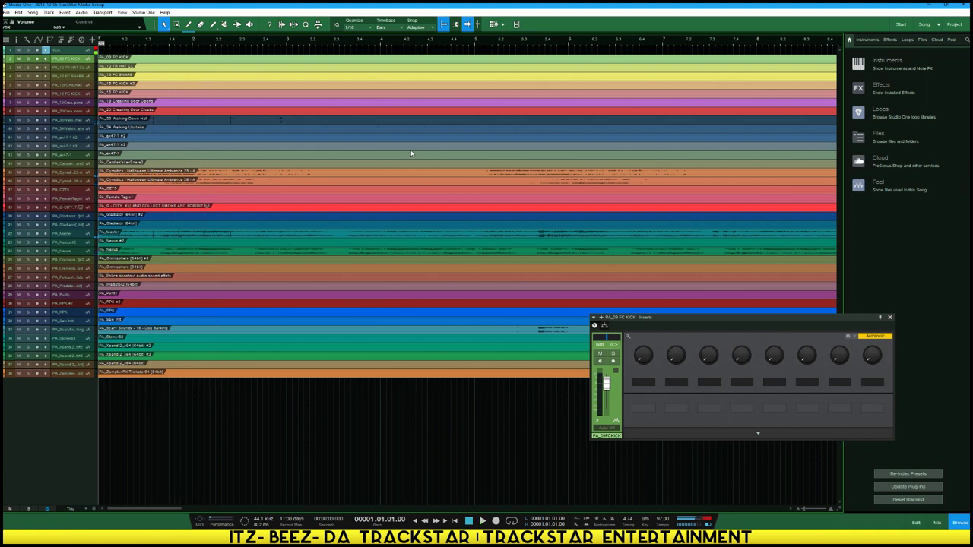
pyautogui.press('F9')
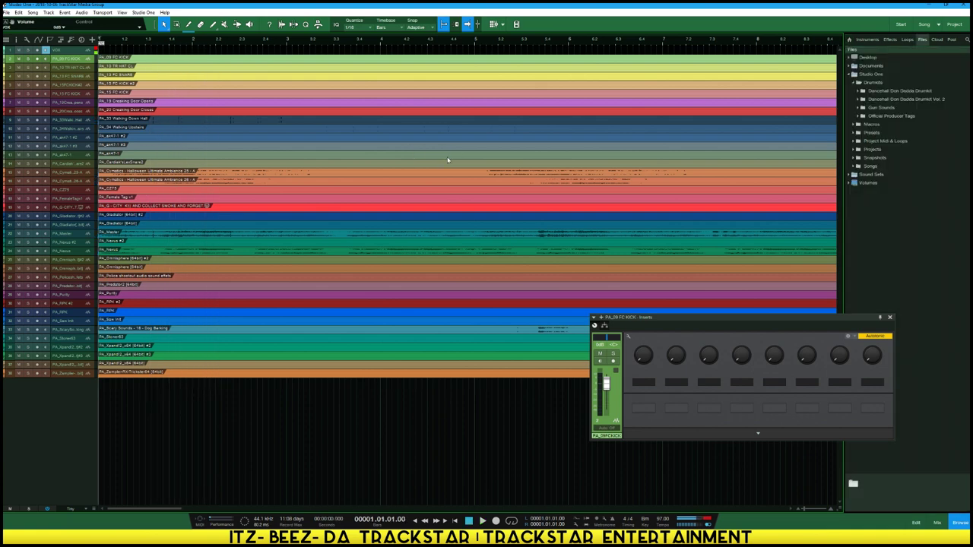
pyautogui.hotkey('shift', 'e')
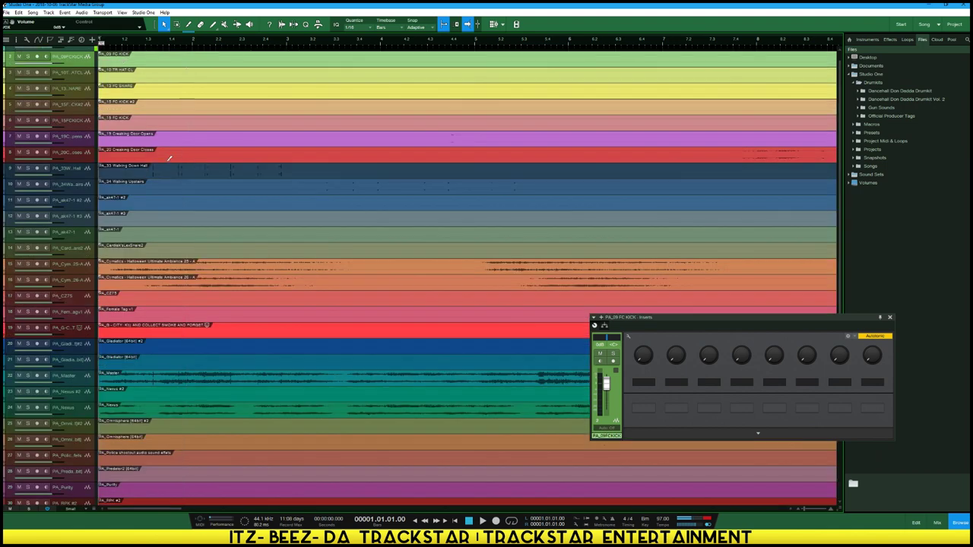
pyautogui.scroll(1, 145, 183)
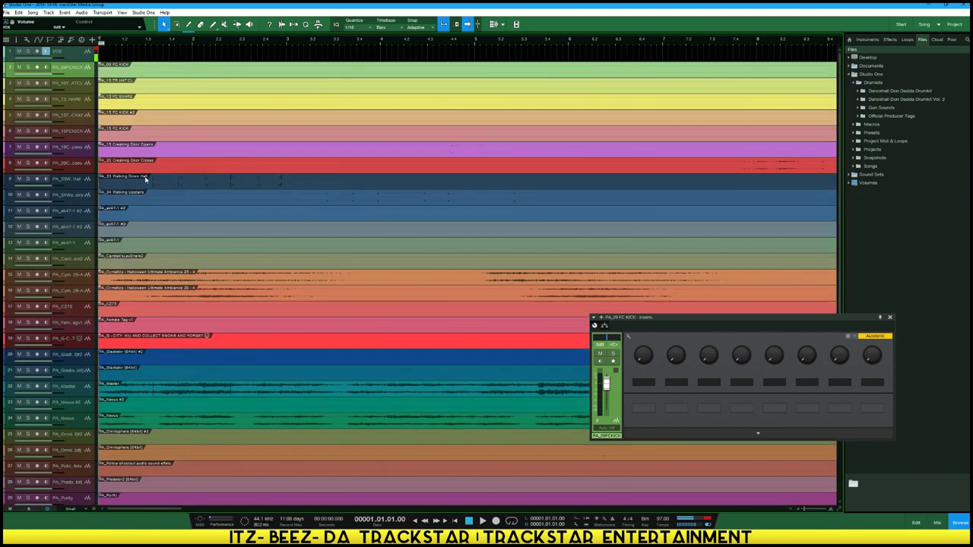
pyautogui.scroll(-5, 145, 159)
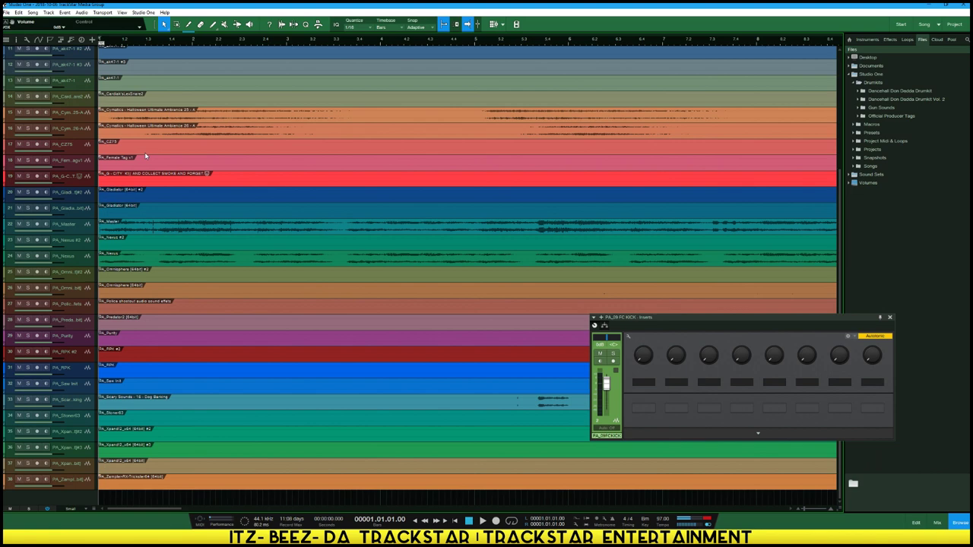
pyautogui.scroll(5, 145, 156)
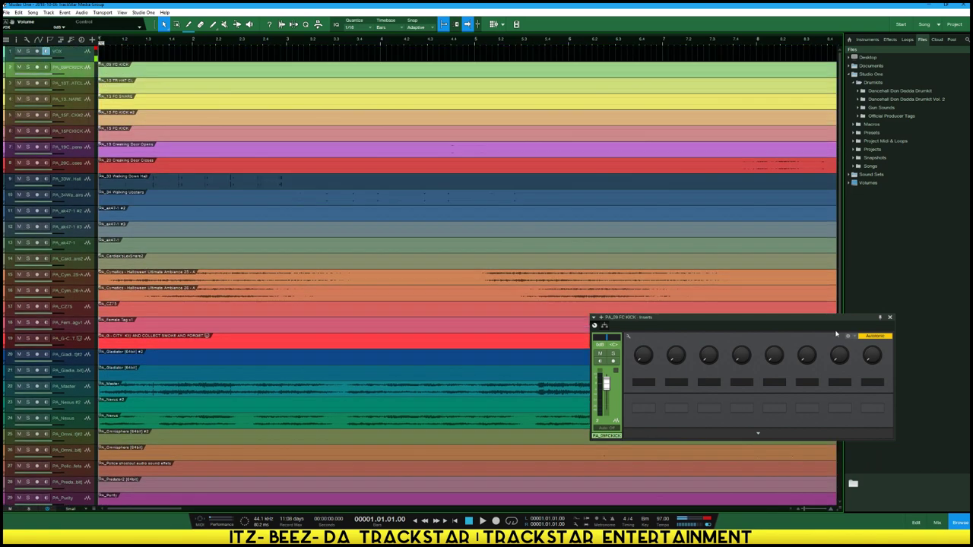
# Close the kick's plugin window, then audition PA_Master and leave it muted
pyautogui.click(890, 317)
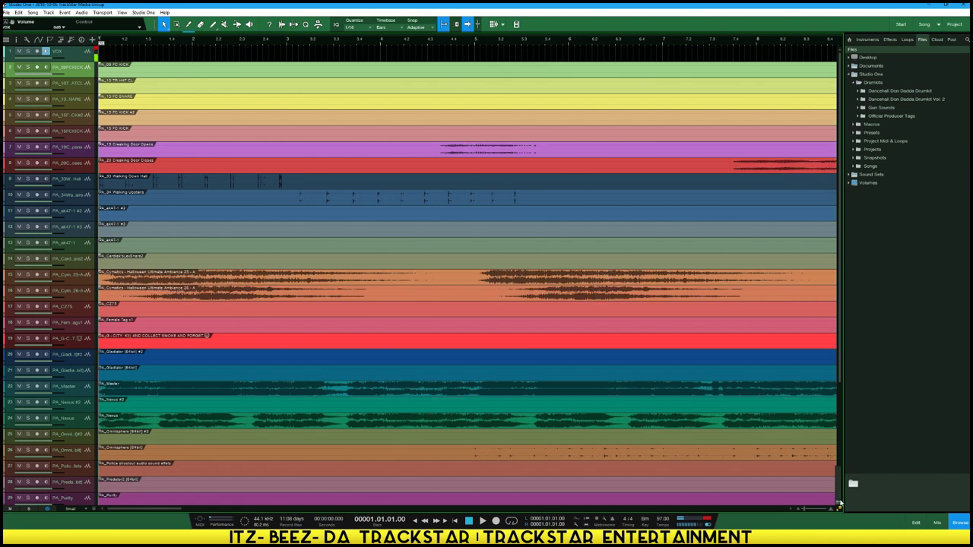
pyautogui.click(124, 390)
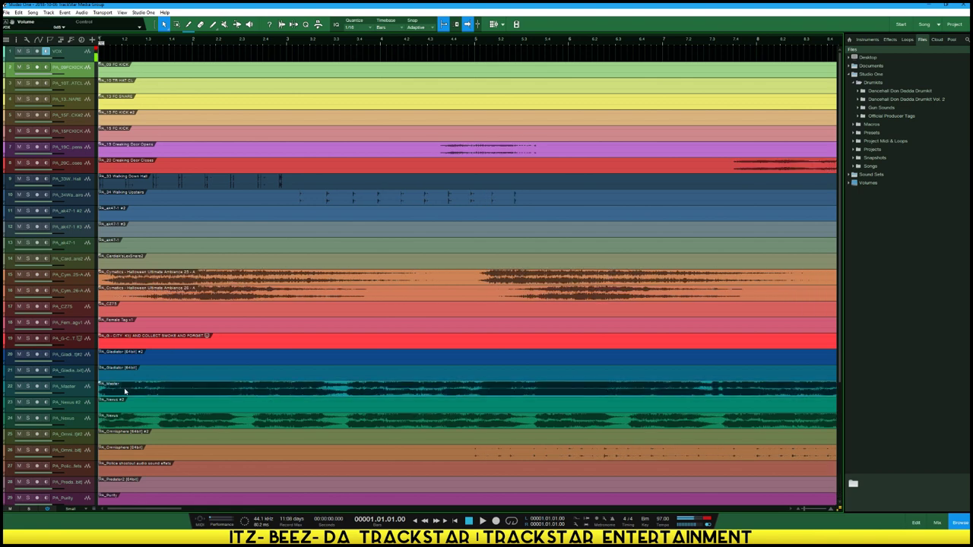
pyautogui.press('space')
pyautogui.click(19, 387)
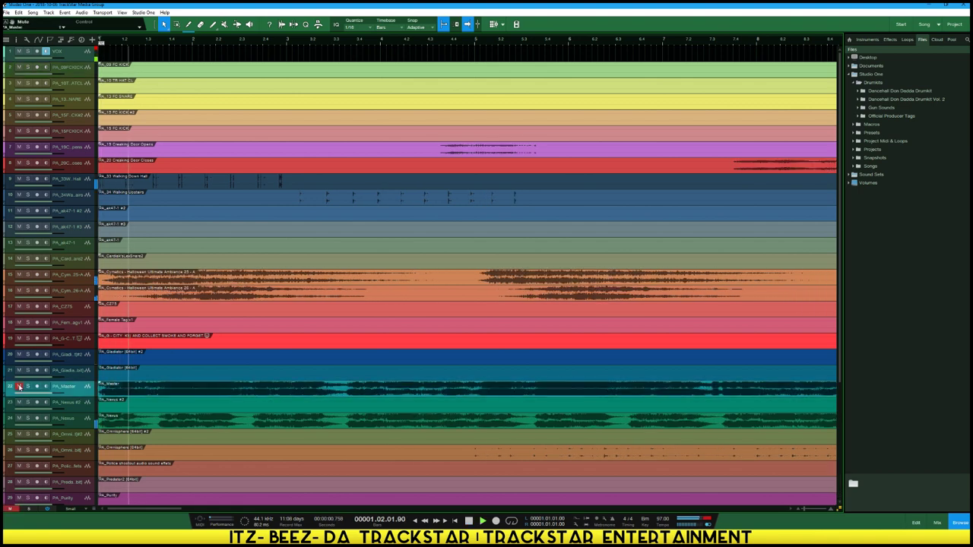
pyautogui.click(19, 387)
pyautogui.press('space')
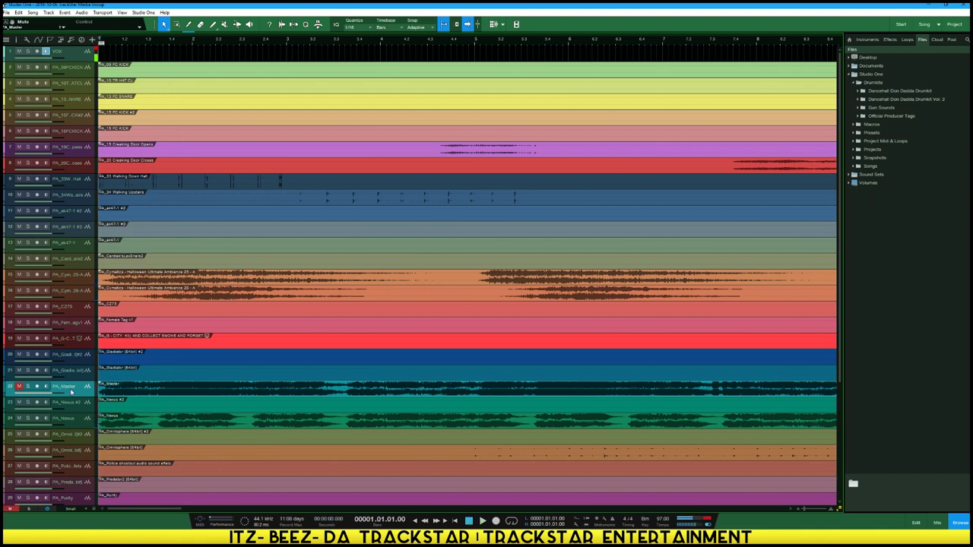
# Colour track 22 PA_Master yellow and rename it REFERENCE
pyautogui.rightClick(74, 392)
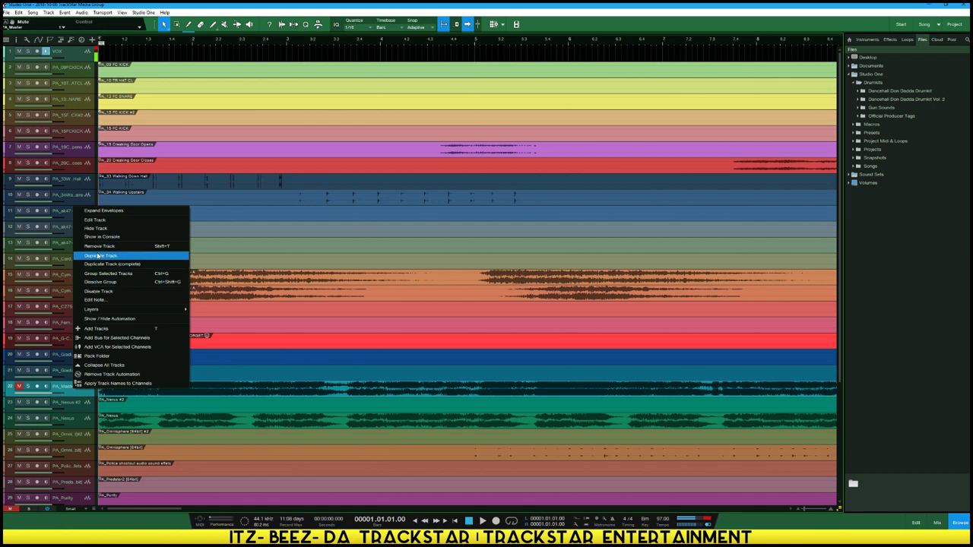
pyautogui.click(5, 389)
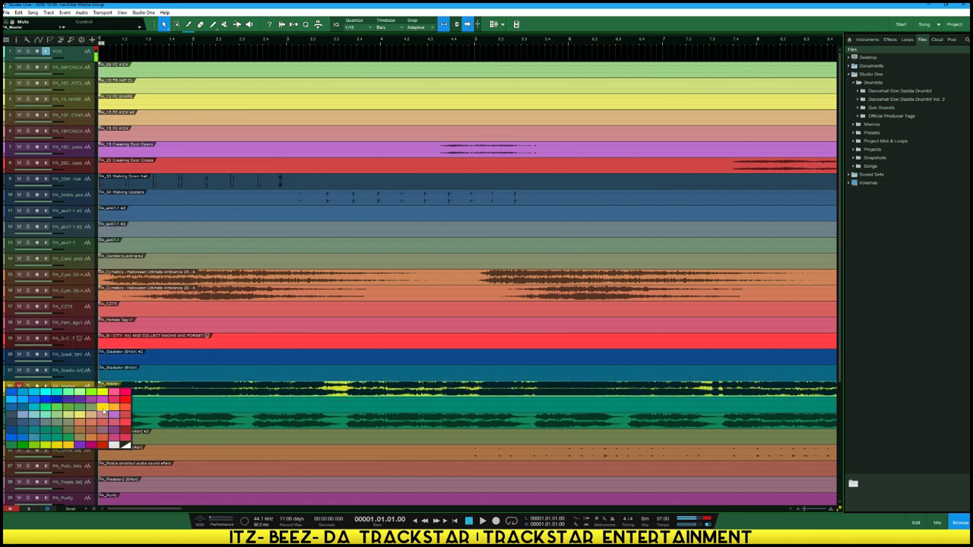
pyautogui.click(103, 411)
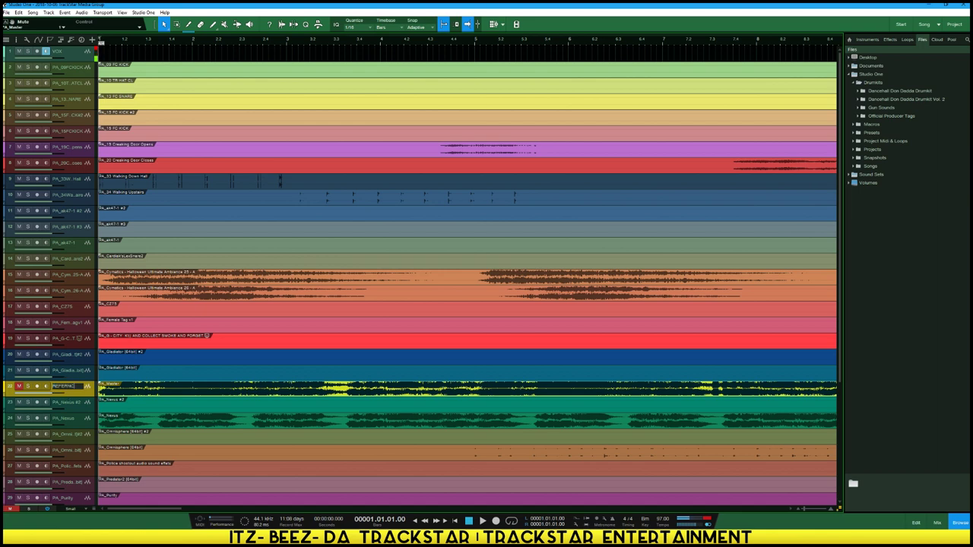
pyautogui.doubleClick(65, 387)
# Pull channel 22 REFERENCE's fader fully down in the Console and hide the channel
pyautogui.press('F3')
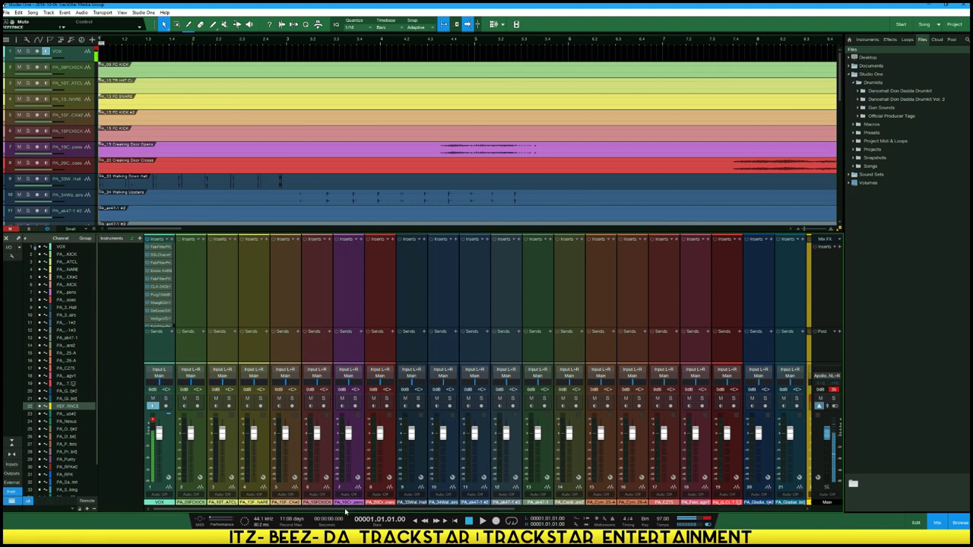
pyautogui.moveTo(332, 510); pyautogui.dragTo(572, 511)
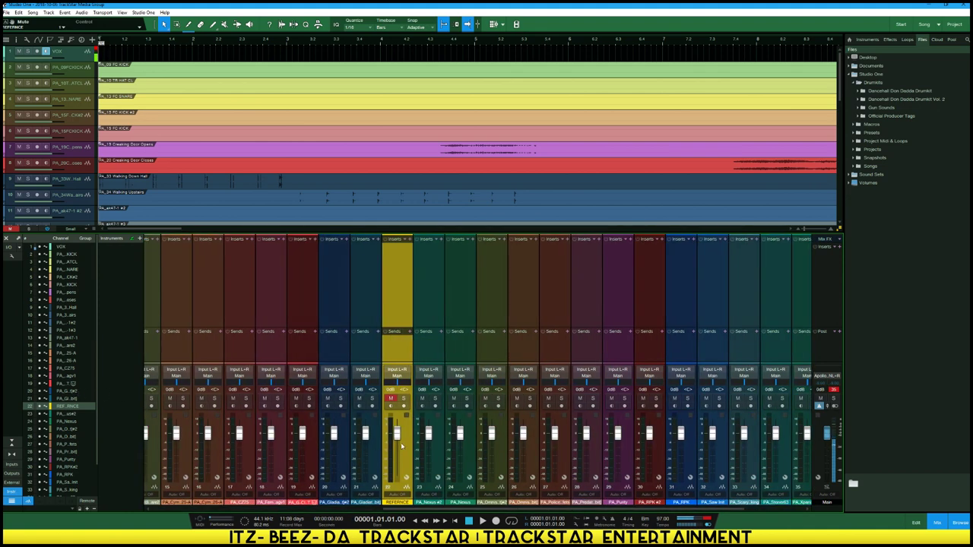
pyautogui.moveTo(396, 435); pyautogui.dragTo(397, 510)
pyautogui.rightClick(401, 300)
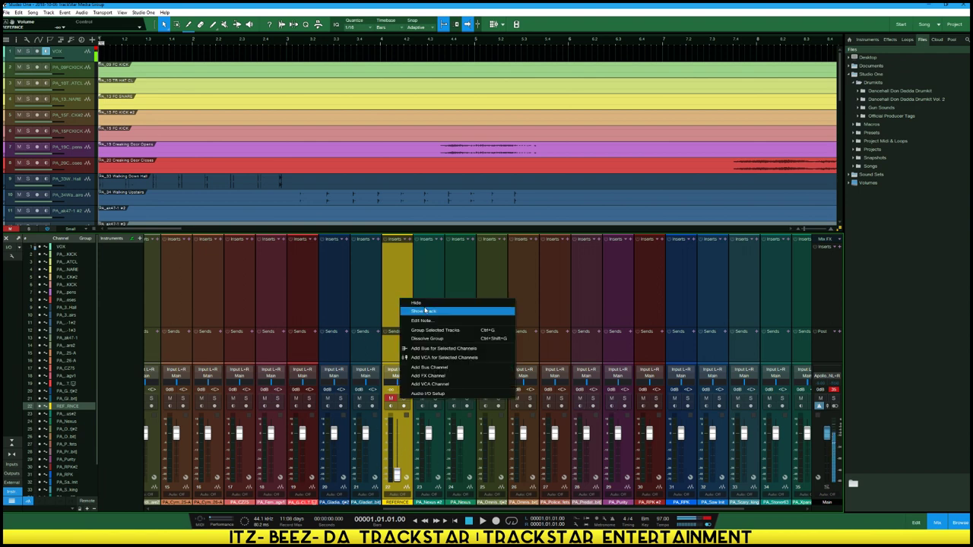
pyautogui.click(421, 303)
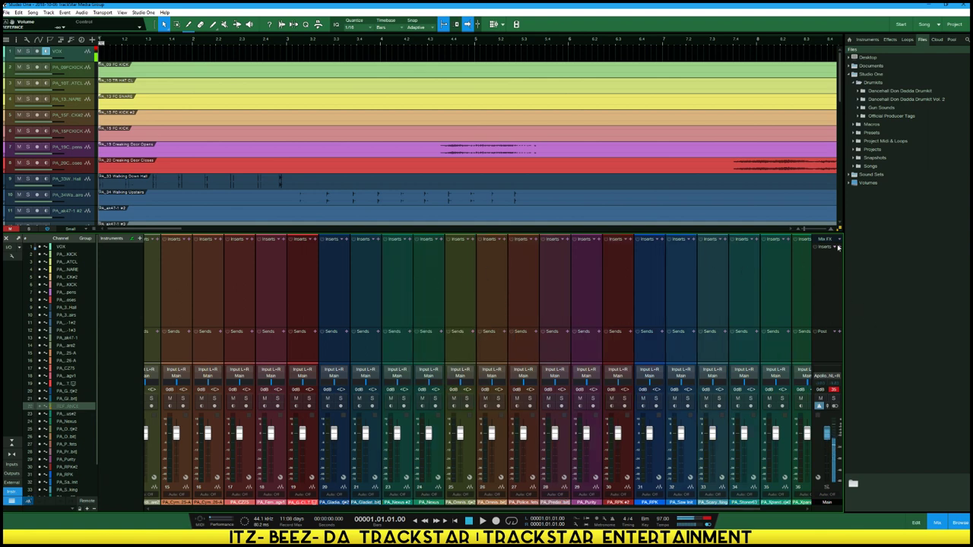
pyautogui.press('F3')
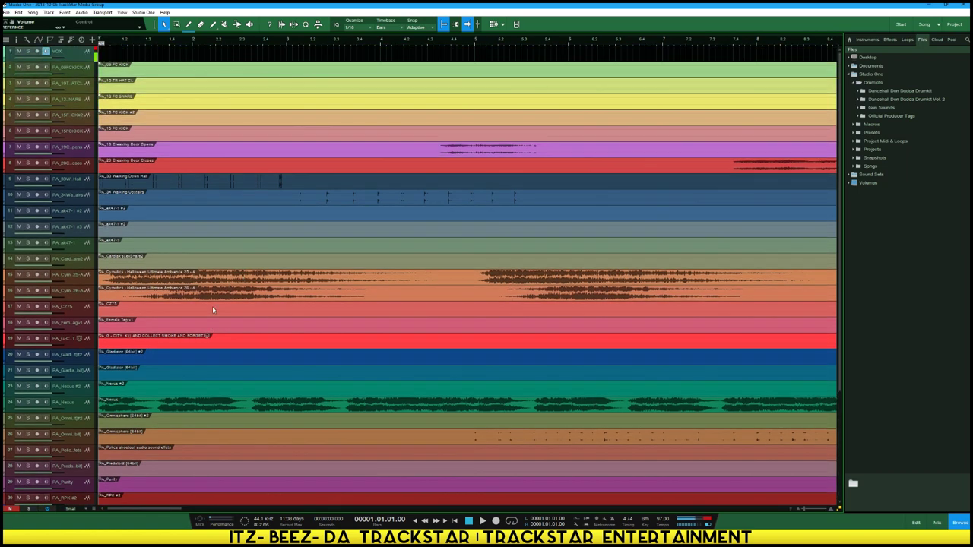
pyautogui.press('F3')
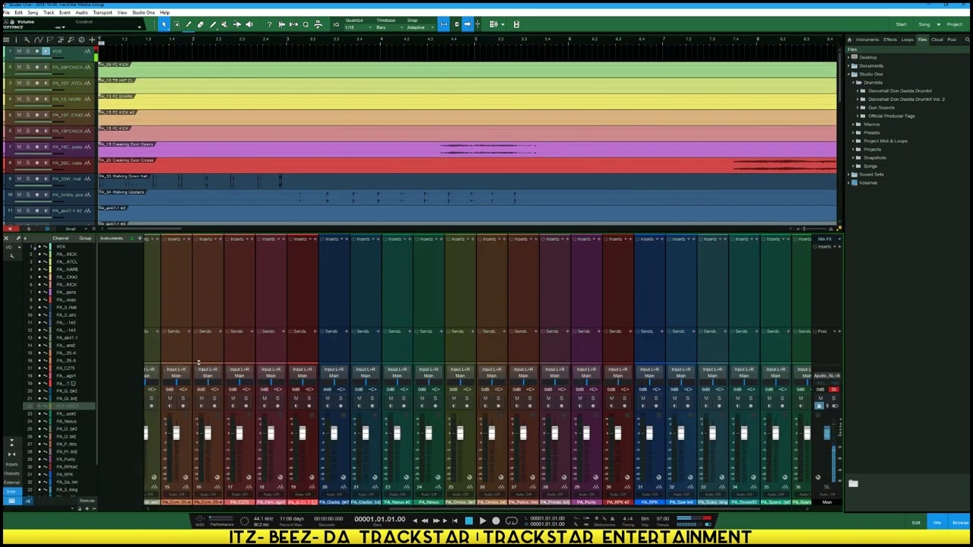
# Select all channels from VOX to the last in narrow mixer view and set their volume to -10 dB
pyautogui.click(12, 456)
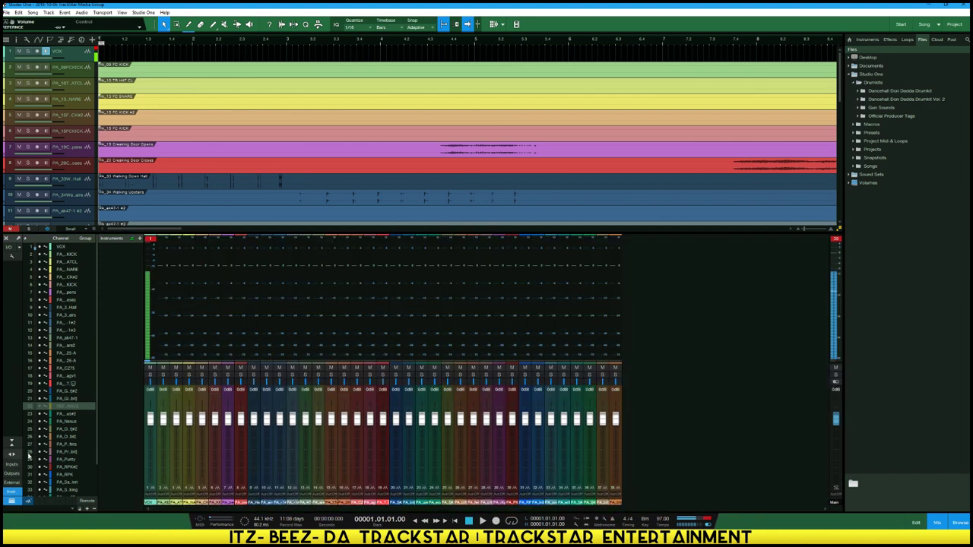
pyautogui.click(153, 454)
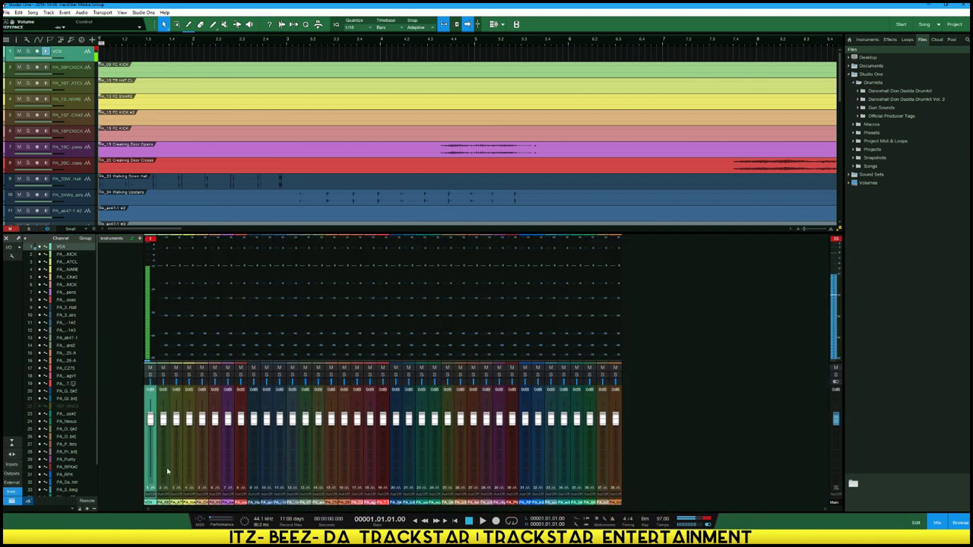
pyautogui.click(168, 471)
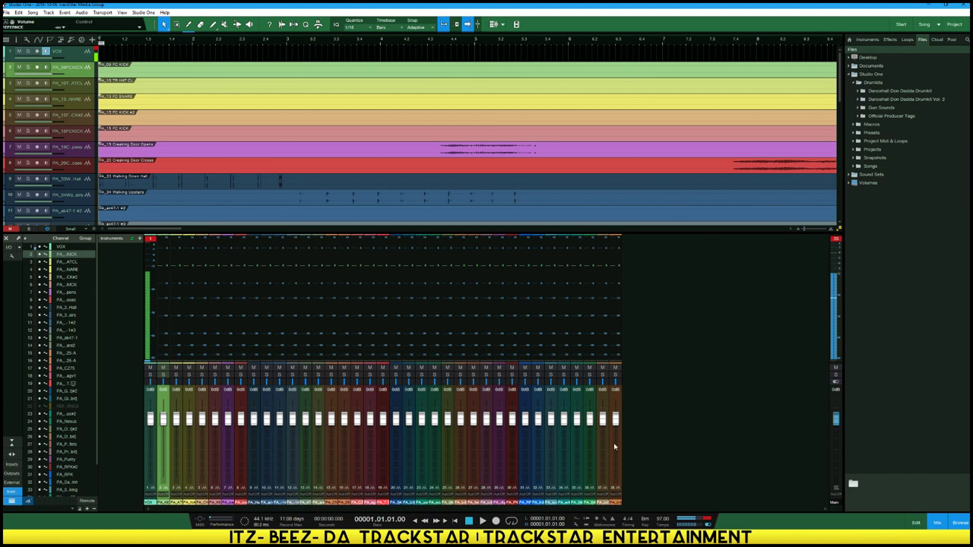
pyautogui.click(615, 447)
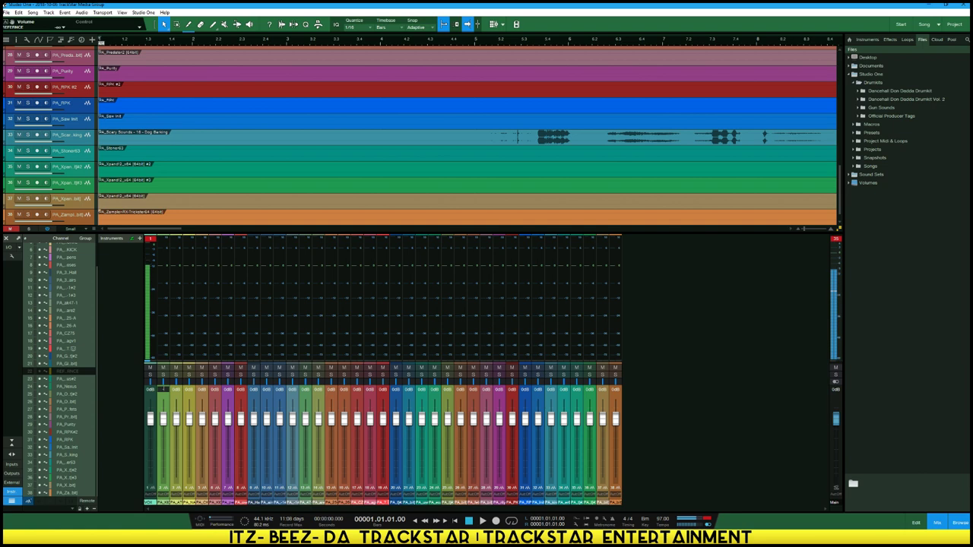
pyautogui.press('Return')
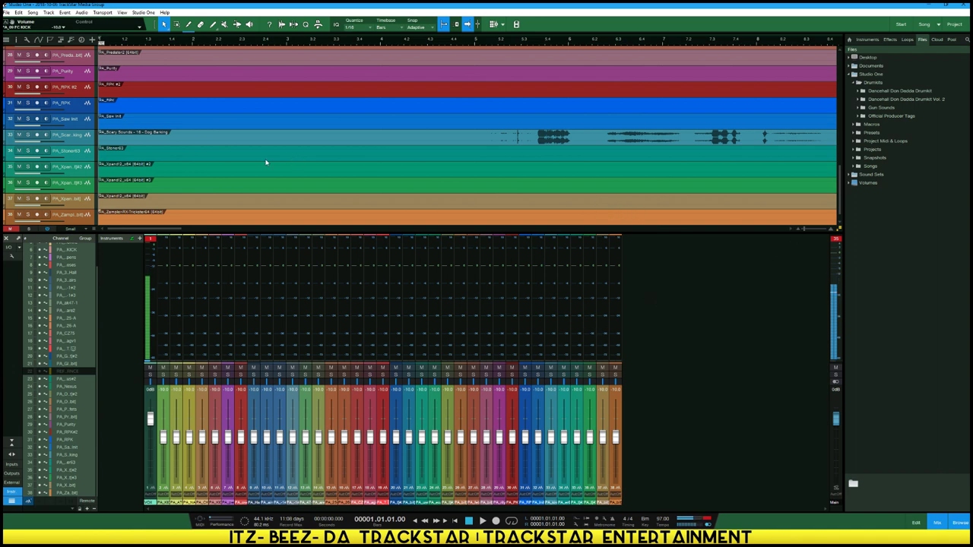
pyautogui.scroll(-1, 266, 163)
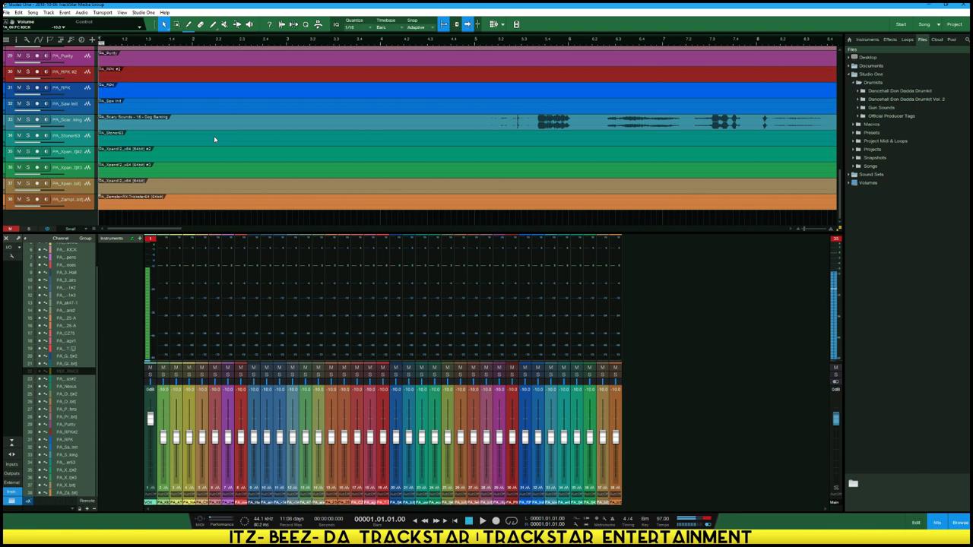
pyautogui.scroll(6, 213, 145)
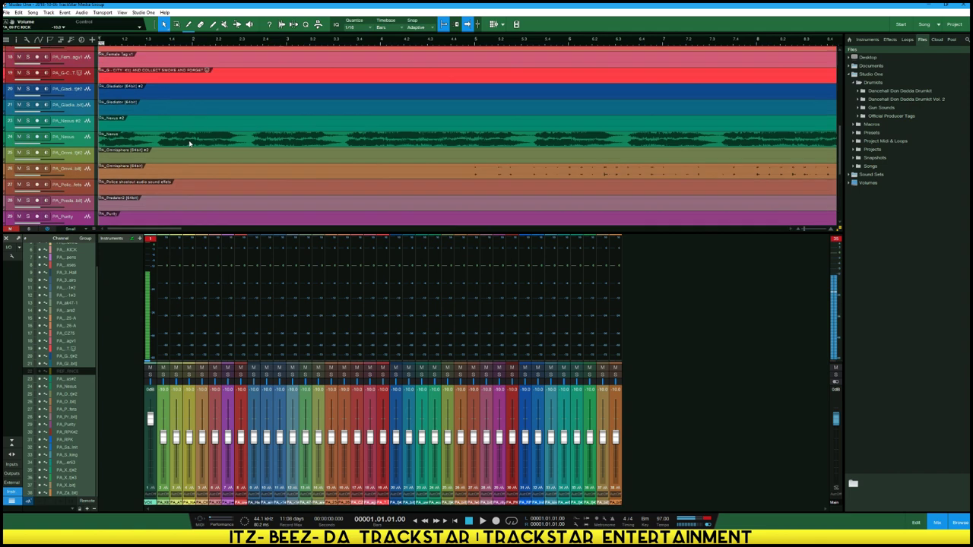
pyautogui.scroll(2, 220, 152)
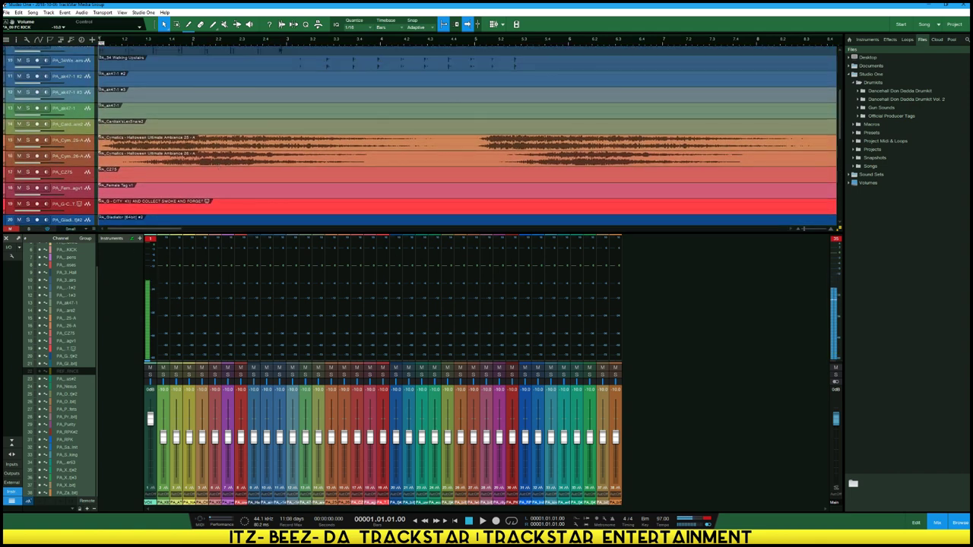
# Return the mixer to large channel view, then hide the console to show the arrangement
pyautogui.click(13, 454)
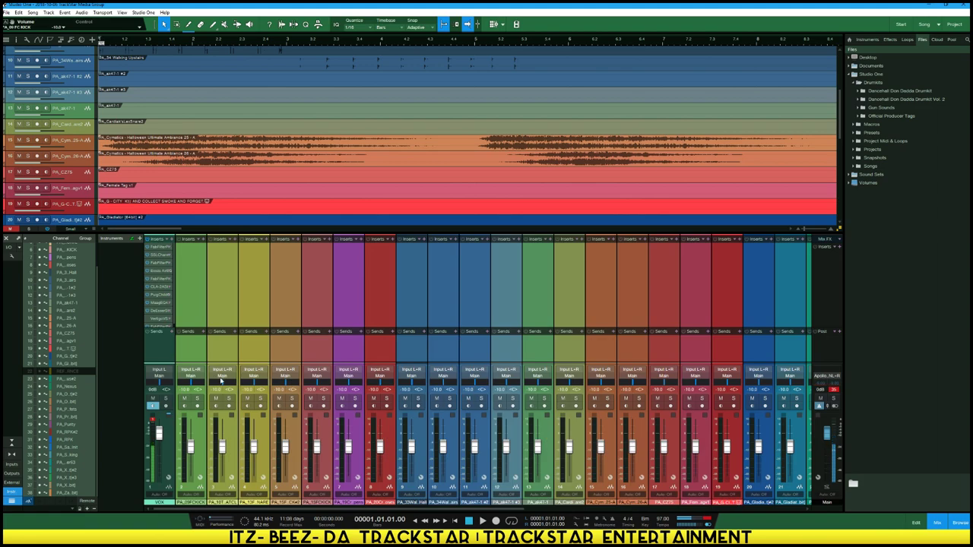
pyautogui.press('F3')
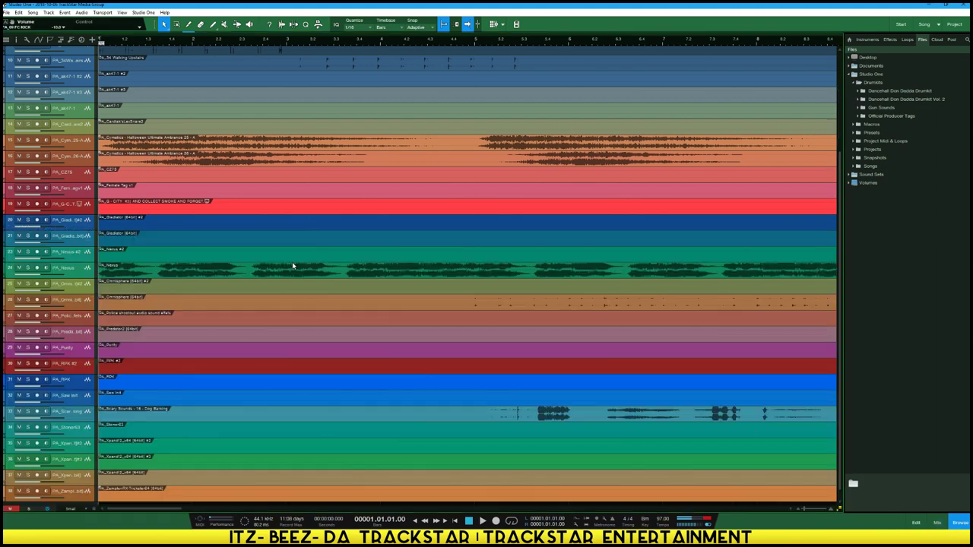
pyautogui.scroll(5, 195, 263)
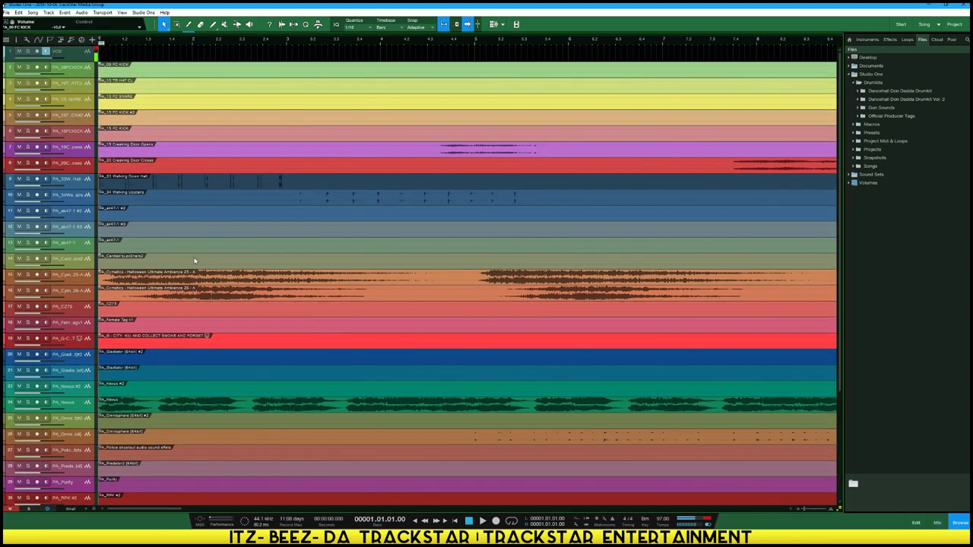
pyautogui.scroll(-5, 195, 260)
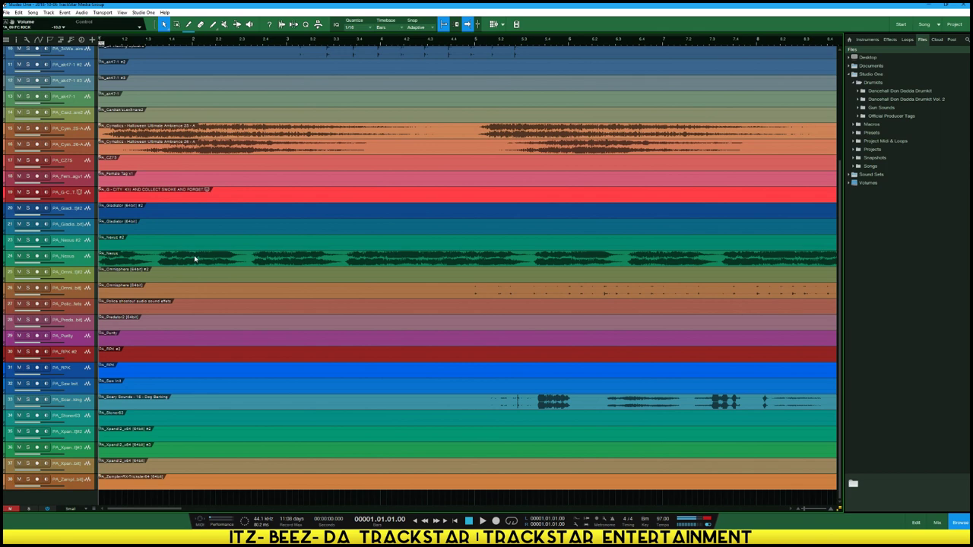
pyautogui.scroll(5, 195, 259)
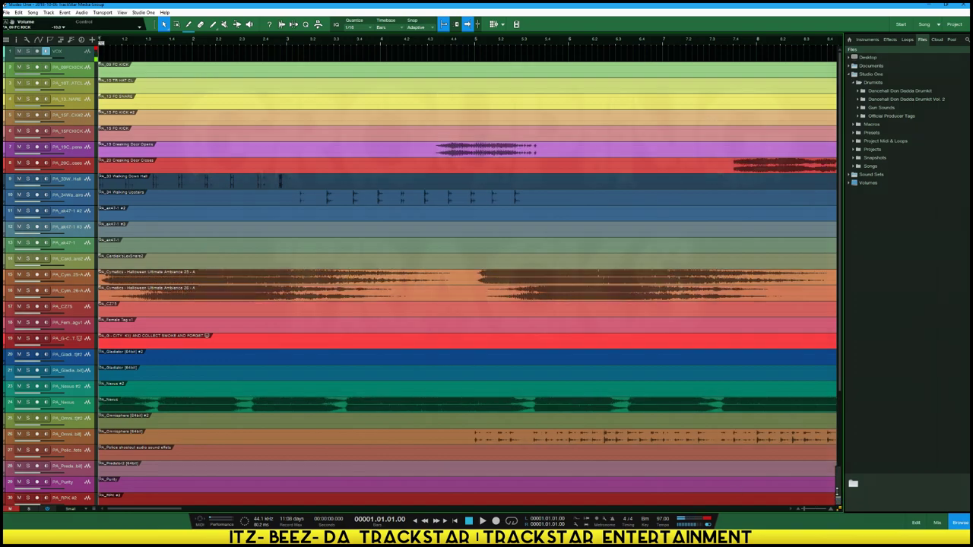
# Zoom to fit the whole song, unsolo all tracks, and check the mixer console
pyautogui.press('w')
pyautogui.press('w')
pyautogui.press('w')
pyautogui.press('w')
pyautogui.press('w')
pyautogui.press('w')
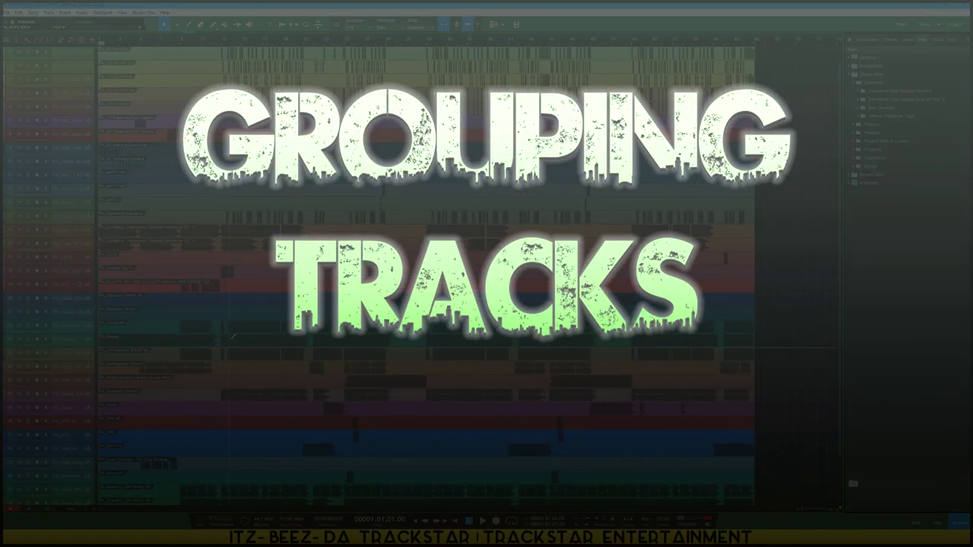
pyautogui.hotkey('shift', 'w')
pyautogui.hotkey('shift', 'w')
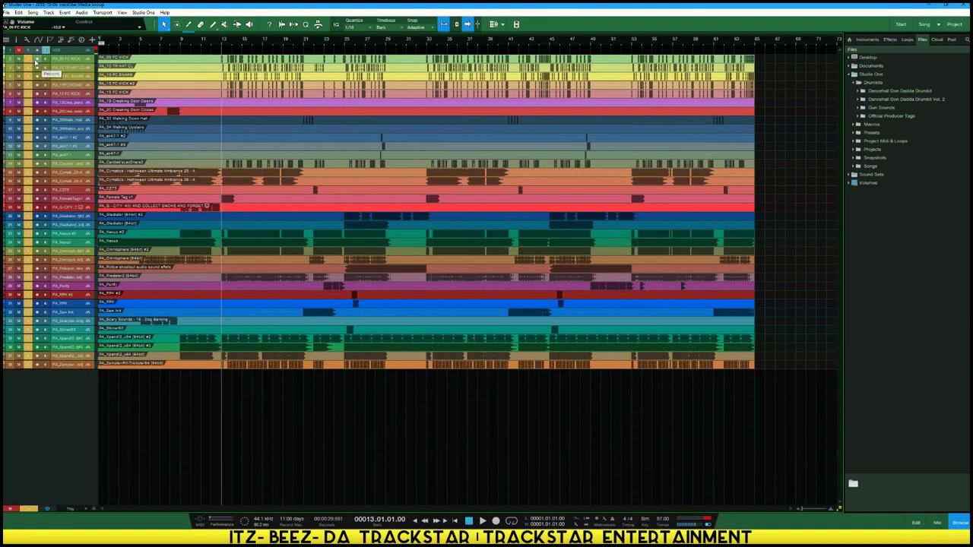
pyautogui.click(32, 63)
pyautogui.press('F3')
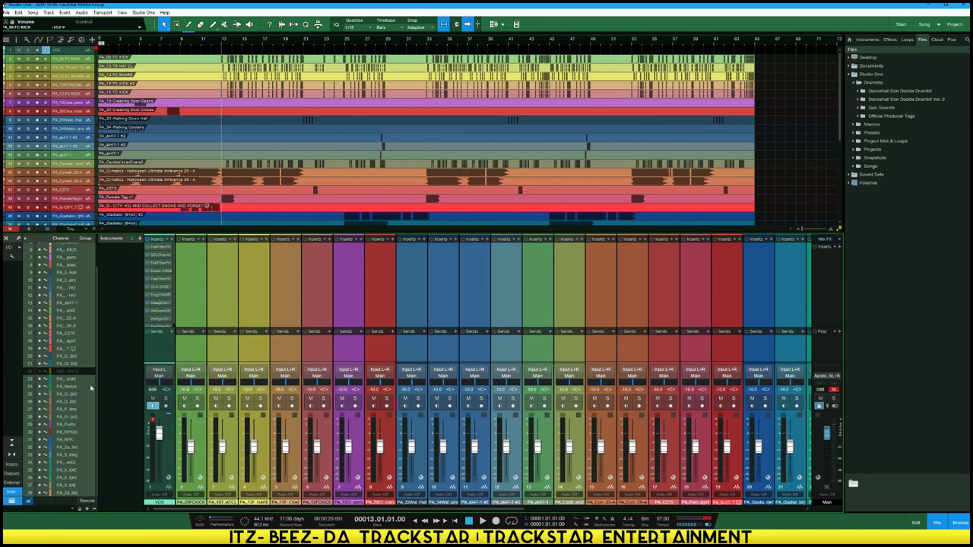
pyautogui.scroll(1, 90, 388)
pyautogui.rightClick(65, 399)
pyautogui.click(208, 172)
pyautogui.scroll(-5, 233, 150)
pyautogui.scroll(5, 234, 150)
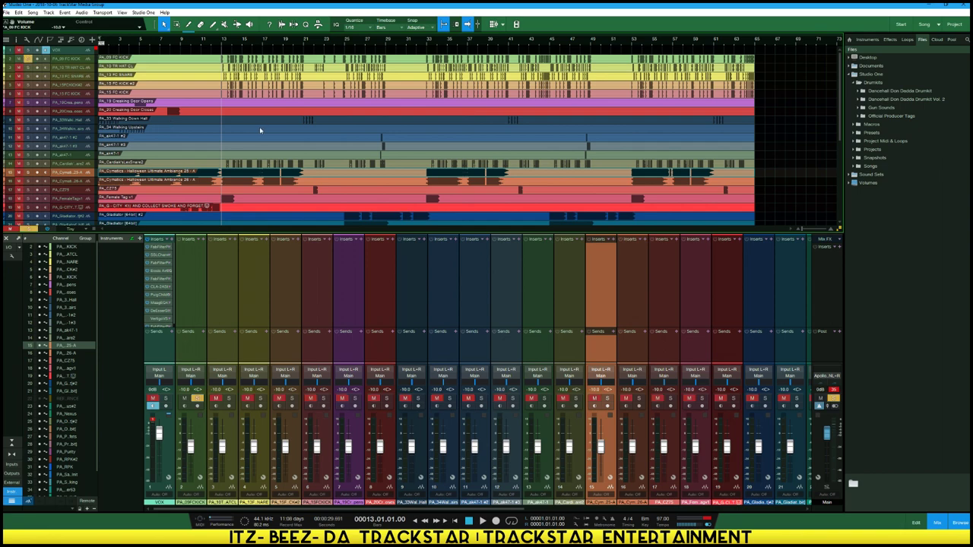
# Play the song, solo track 3, and set the tracks to Normal height
pyautogui.press('space')
pyautogui.click(29, 68)
pyautogui.scroll(2, 236, 85)
pyautogui.scroll(5, 236, 84)
pyautogui.click(938, 523)
pyautogui.press('space')
pyautogui.scroll(4, 270, 304)
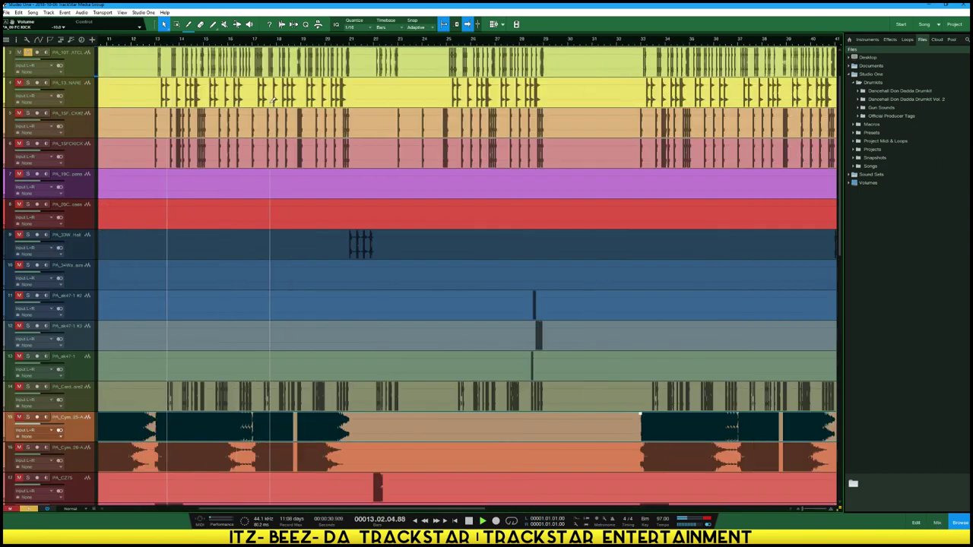
pyautogui.scroll(2, 76, 202)
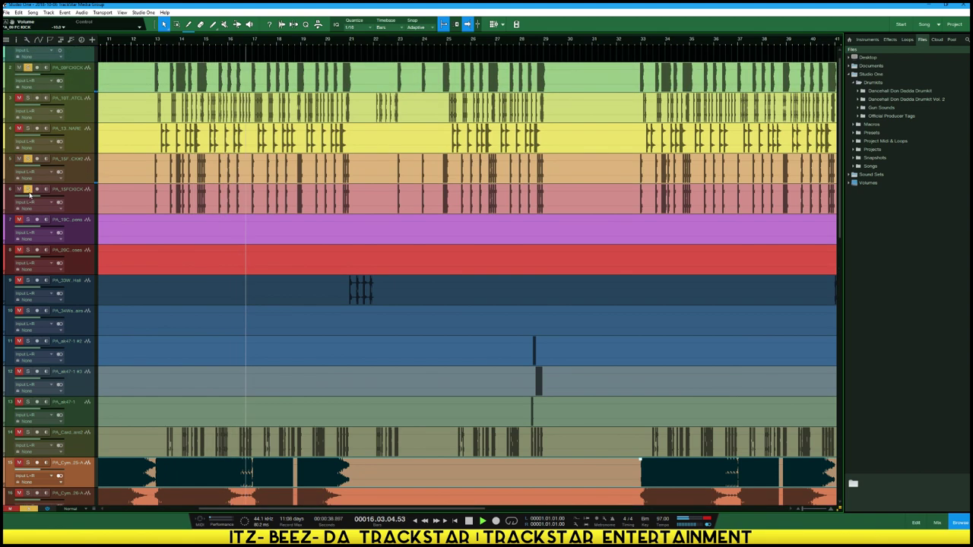
# Select the three kick tracks and bring up their context menu
pyautogui.click(76, 203)
pyautogui.keyDown('ctrl'); pyautogui.click(77, 173); pyautogui.keyUp('ctrl')
pyautogui.keyDown('ctrl'); pyautogui.click(79, 81); pyautogui.keyUp('ctrl')
pyautogui.rightClick(80, 81)
# Pack the kick tracks into a DRUMS folder and colour the folder and kicks blue
pyautogui.click(102, 176)
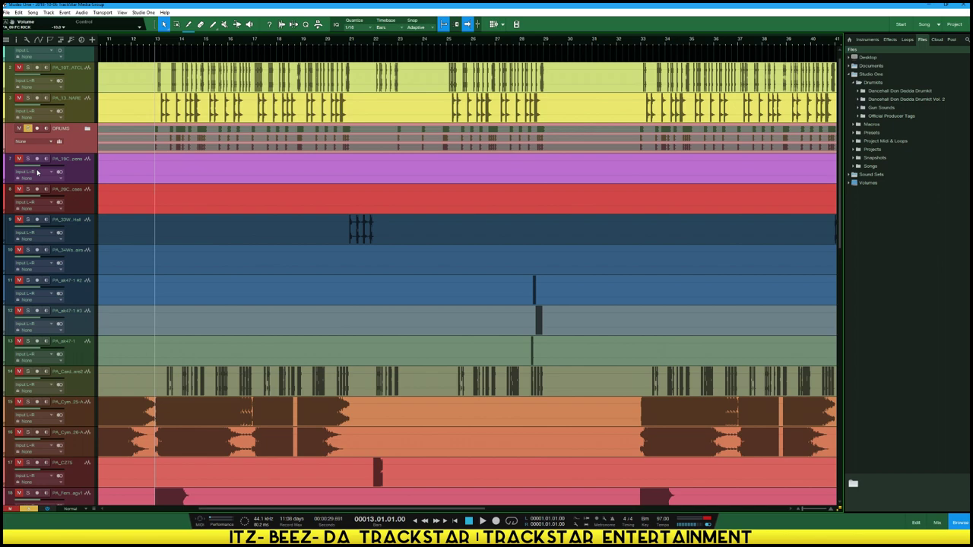
pyautogui.click(27, 129)
pyautogui.click(77, 145)
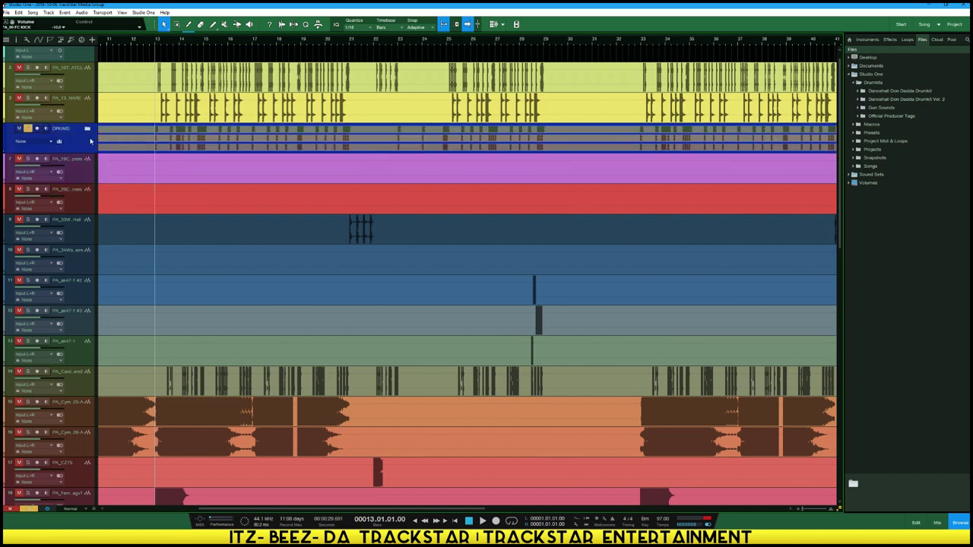
pyautogui.click(87, 128)
pyautogui.click(32, 158)
pyautogui.click(136, 187)
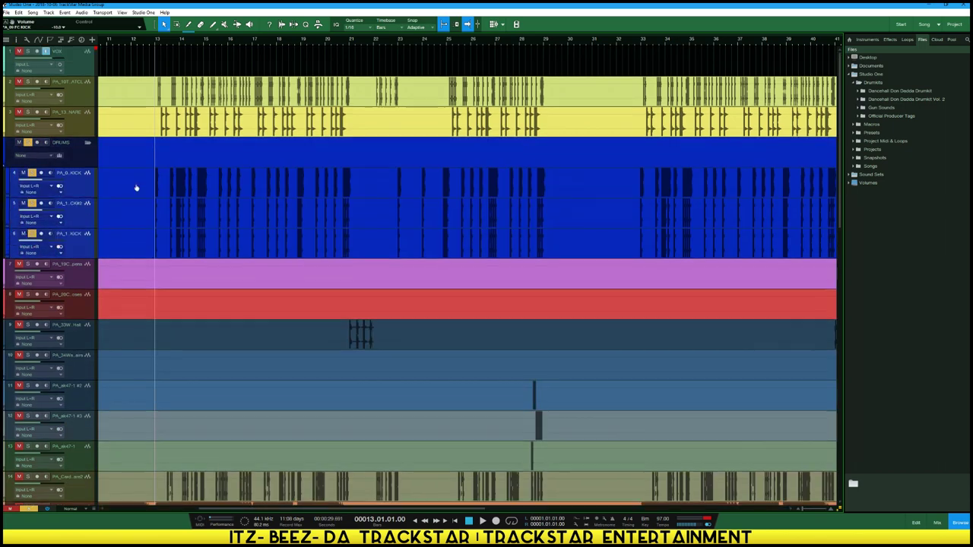
# Pack the clap and snare tracks into a new folder named SNARES
pyautogui.press('space')
pyautogui.scroll(-5, 137, 262)
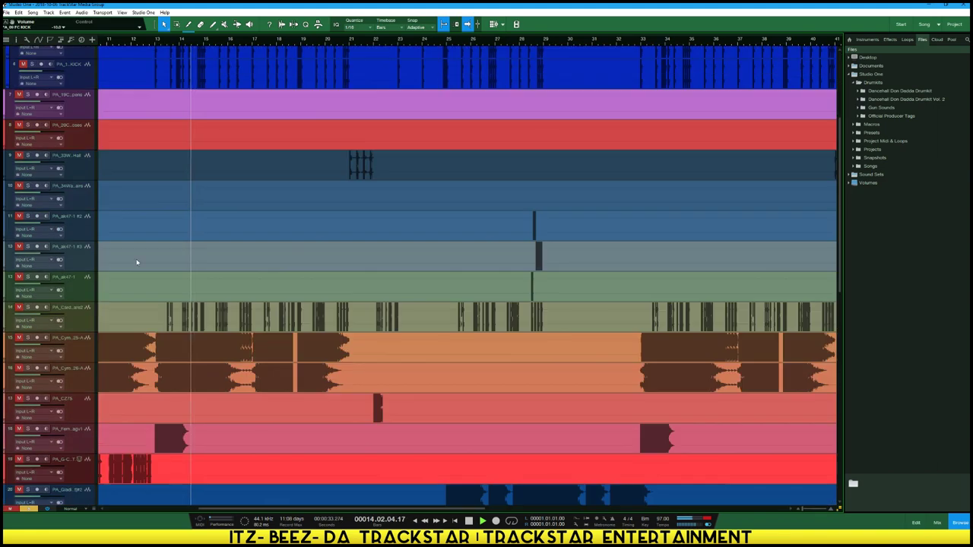
pyautogui.scroll(-10, 136, 263)
pyautogui.scroll(10, 152, 304)
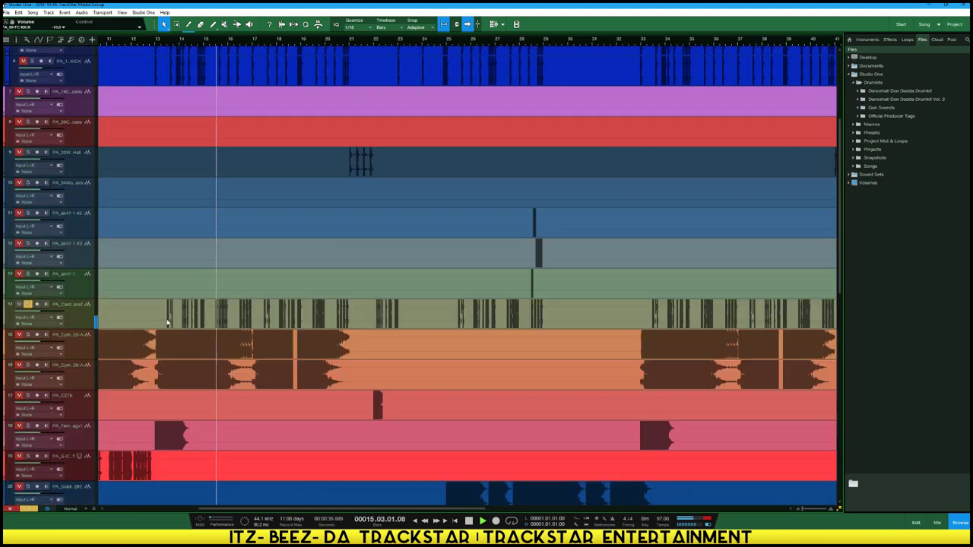
pyautogui.scroll(5, 167, 322)
pyautogui.click(80, 450)
pyautogui.keyDown('ctrl'); pyautogui.click(75, 89); pyautogui.keyUp('ctrl')
pyautogui.rightClick(74, 90)
pyautogui.click(108, 239)
pyautogui.doubleClick(66, 414)
pyautogui.write('SNARES')
pyautogui.press('Return')
# Colour the SNARES folder and its tracks red and stop playback
pyautogui.click(87, 415)
pyautogui.click(7, 419)
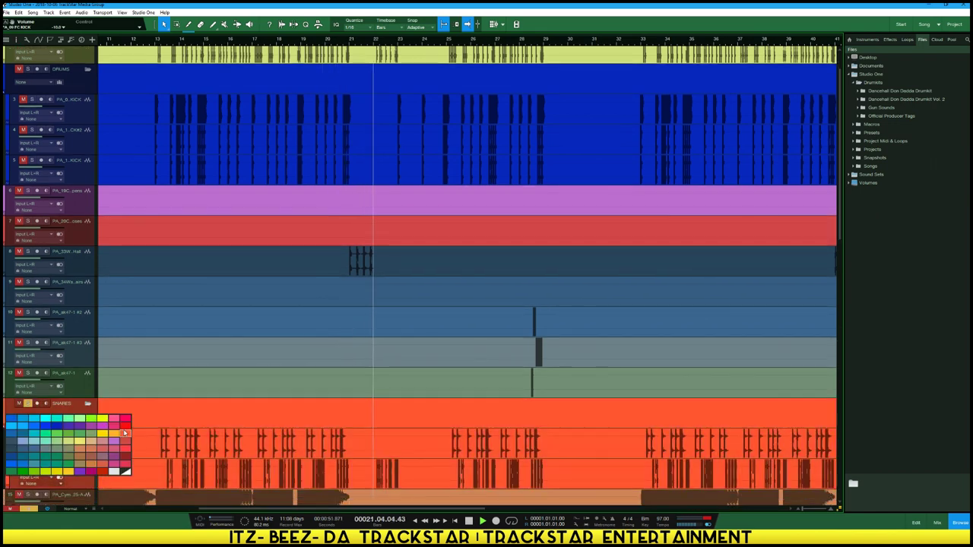
pyautogui.click(125, 433)
pyautogui.press('space')
# Deselect the snares, then collapse and mute the DRUMS folder
pyautogui.scroll(3, 122, 338)
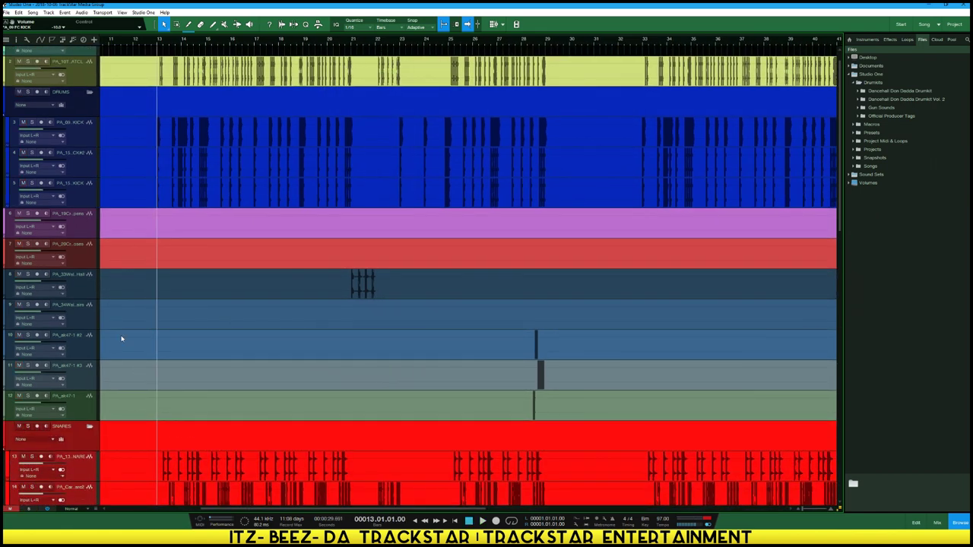
pyautogui.scroll(2, 121, 338)
pyautogui.click(95, 338)
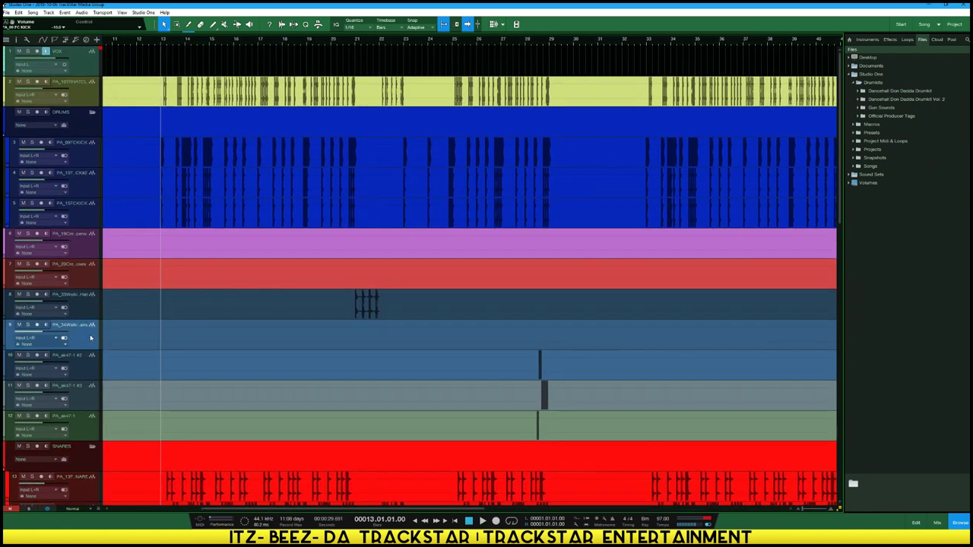
pyautogui.click(92, 112)
pyautogui.click(19, 113)
pyautogui.scroll(-3, 121, 269)
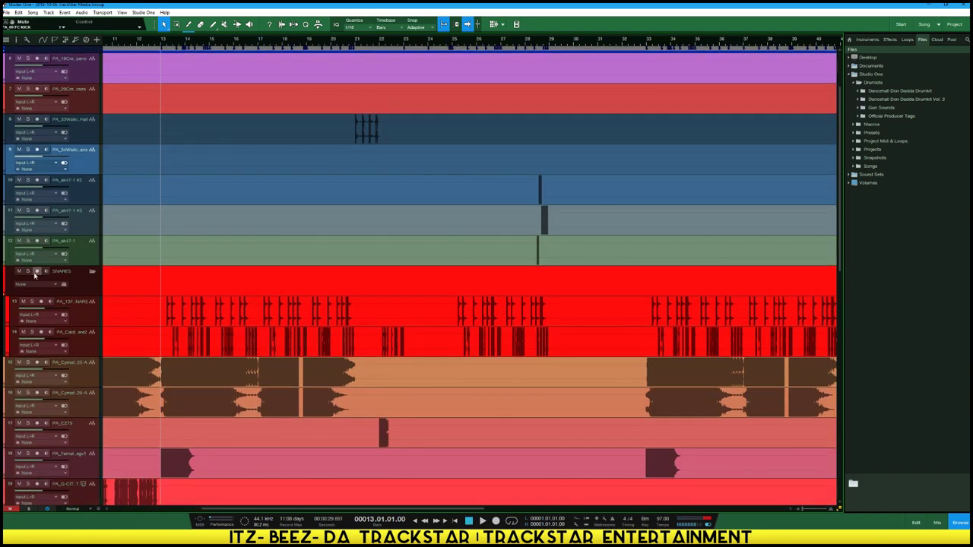
# Mute the SNARES folder and pack the two cymbal tracks into a folder named DARK ATMOSPHERE
pyautogui.click(92, 272)
pyautogui.click(19, 272)
pyautogui.click(28, 302)
pyautogui.press('space')
pyautogui.keyDown('ctrl'); pyautogui.click(93, 353); pyautogui.keyUp('ctrl')
pyautogui.keyDown('ctrl'); pyautogui.click(86, 323); pyautogui.keyUp('ctrl')
pyautogui.rightClick(85, 322)
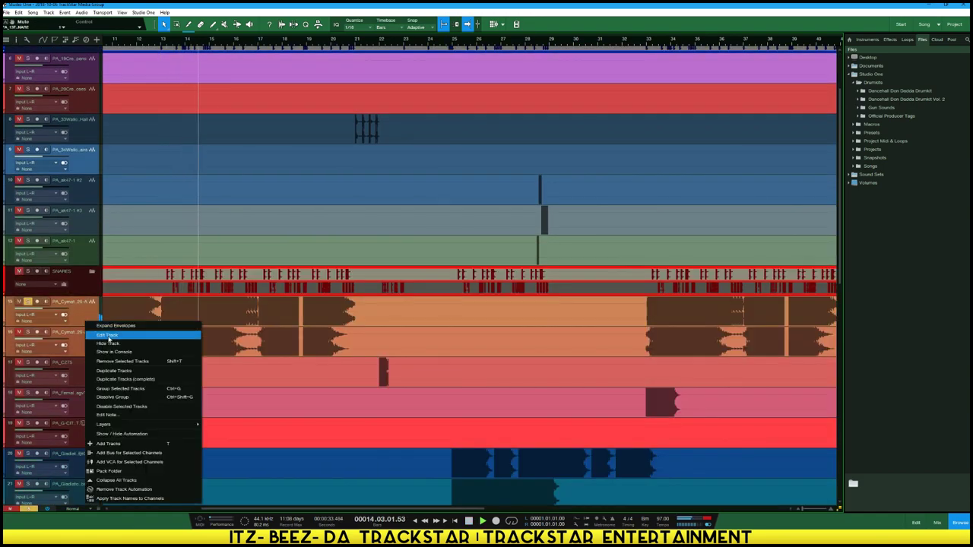
pyautogui.click(108, 471)
pyautogui.write('DARK ATMOSPHERE')
pyautogui.press('Return')
# Move track 14 out of the folder to sit above DARK ATMOSPHERE
pyautogui.click(92, 272)
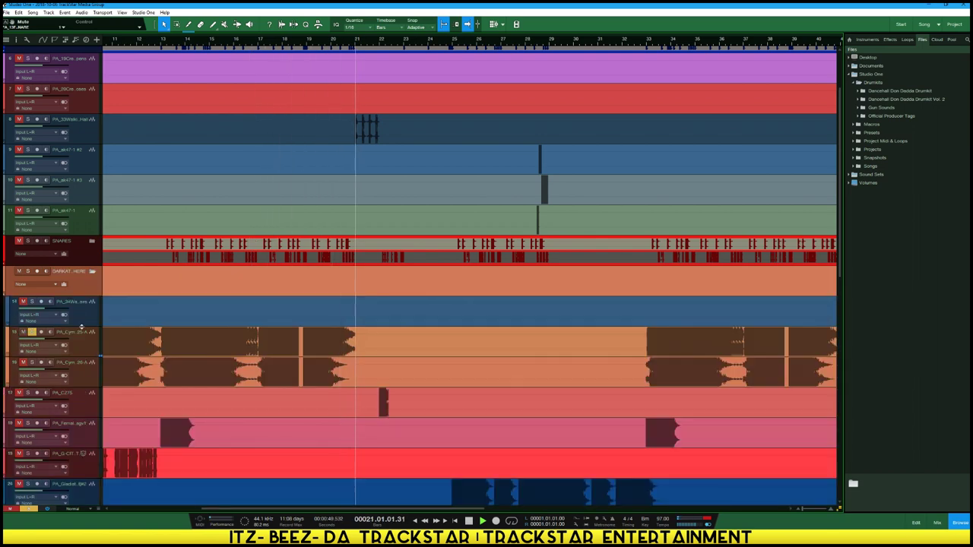
pyautogui.click(92, 318)
pyautogui.press('space')
pyautogui.scroll(-4, 159, 319)
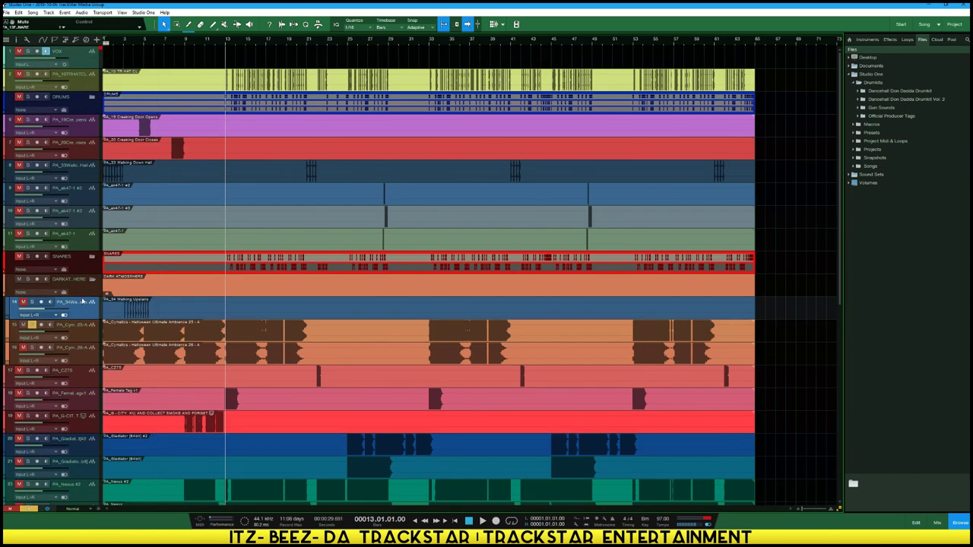
pyautogui.click(86, 286)
pyautogui.moveTo(85, 308); pyautogui.dragTo(85, 275)
# Colour the DARK ATMOSPHERE folder and its tracks hot pink
pyautogui.doubleClick(80, 303)
pyautogui.click(6, 304)
pyautogui.click(114, 323)
pyautogui.click(126, 321)
pyautogui.click(125, 329)
pyautogui.click(115, 314)
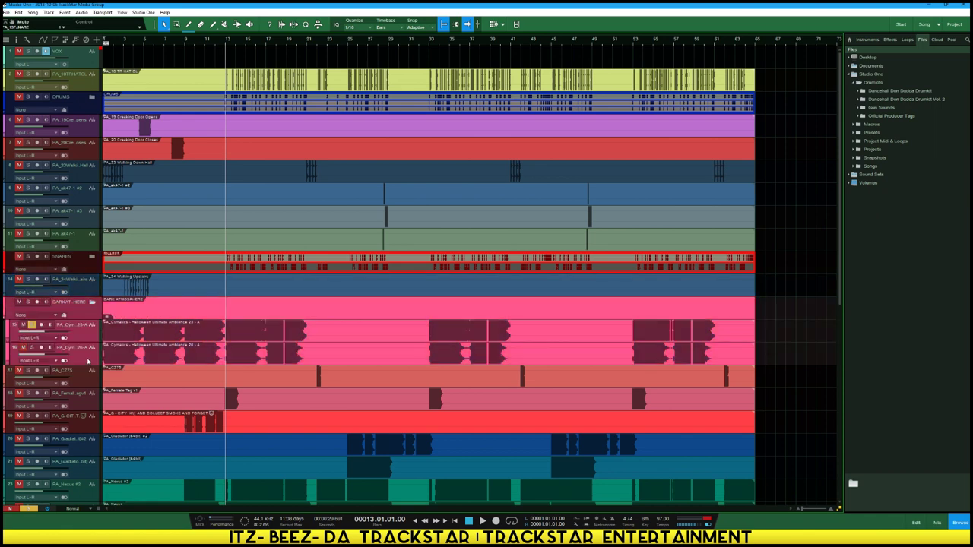
pyautogui.scroll(-1, 87, 361)
# Solo track 14 instead of track 15 and audition it from the song start
pyautogui.click(81, 287)
pyautogui.click(105, 41)
pyautogui.click(32, 319)
pyautogui.click(28, 274)
pyautogui.press('space')
pyautogui.scroll(-2, 127, 335)
pyautogui.scroll(-10, 128, 335)
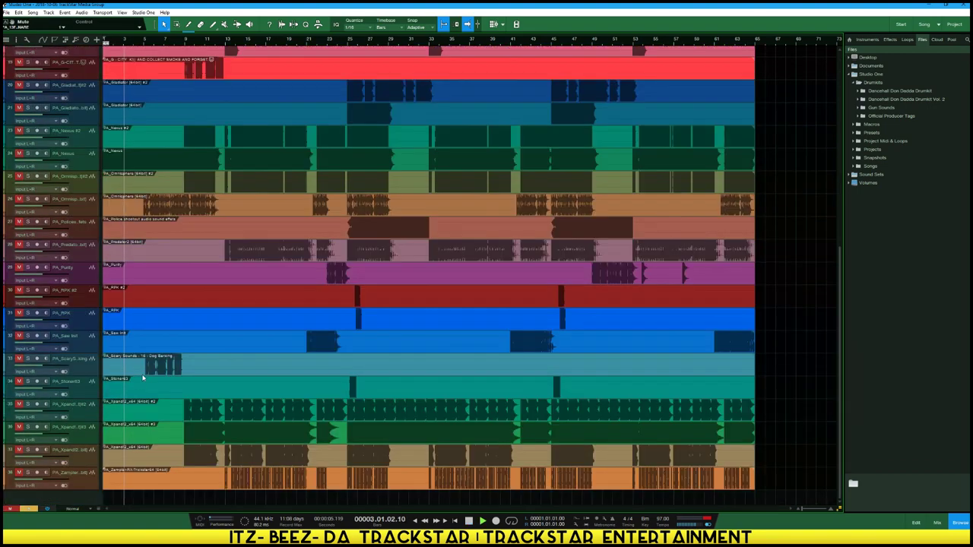
pyautogui.scroll(7, 152, 427)
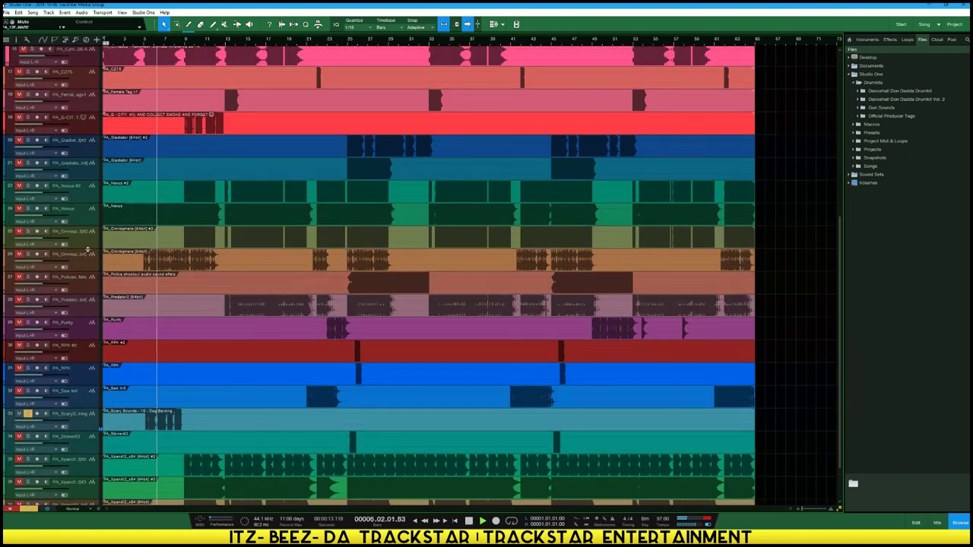
pyautogui.scroll(5, 74, 153)
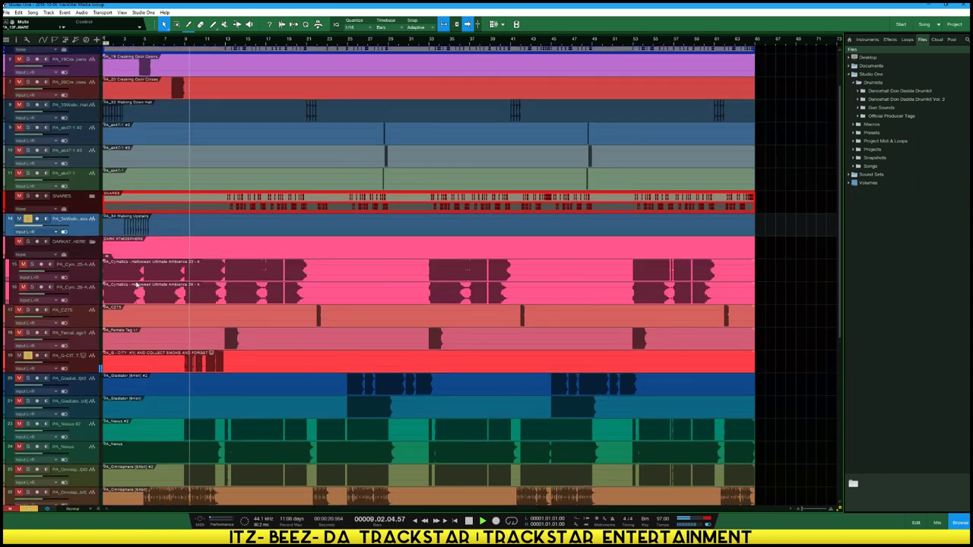
pyautogui.press(',')
# Pack tracks 6, 7 and the scary sounds track into a folder named MOVIE ATMOSPHERE
pyautogui.click(29, 142)
pyautogui.click(28, 119)
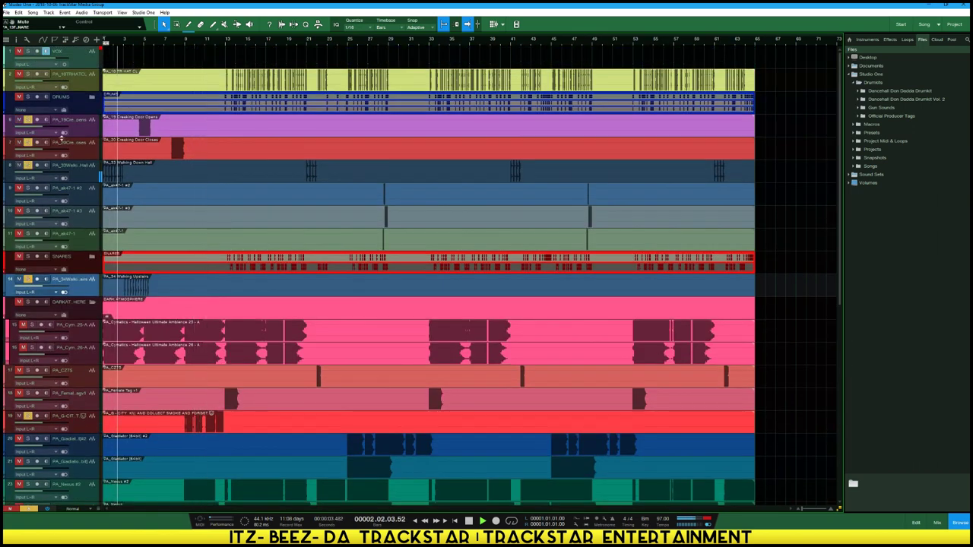
pyautogui.click(62, 134)
pyautogui.keyDown('shift'); pyautogui.click(88, 155); pyautogui.keyUp('shift')
pyautogui.scroll(-10, 81, 179)
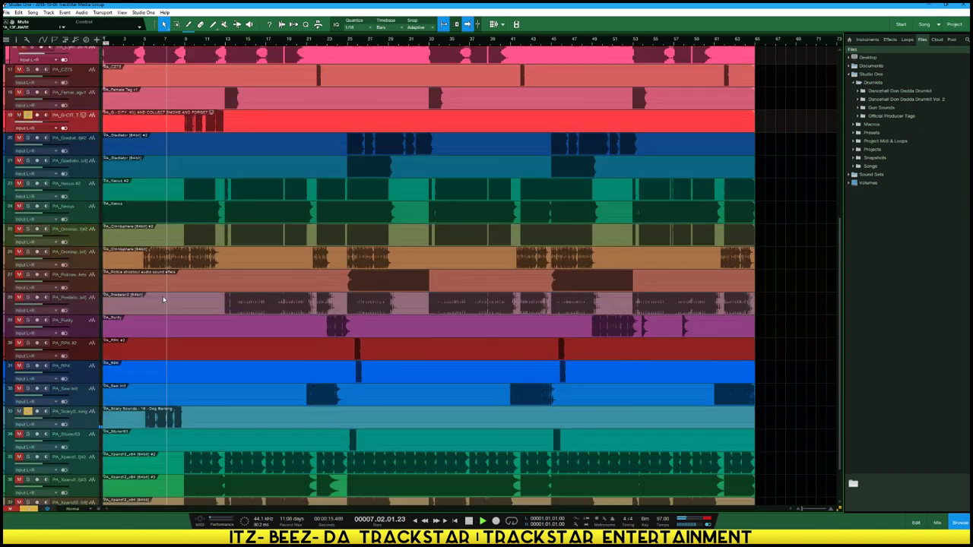
pyautogui.scroll(-3, 162, 299)
pyautogui.keyDown('ctrl'); pyautogui.click(83, 362); pyautogui.keyUp('ctrl')
pyautogui.rightClick(76, 360)
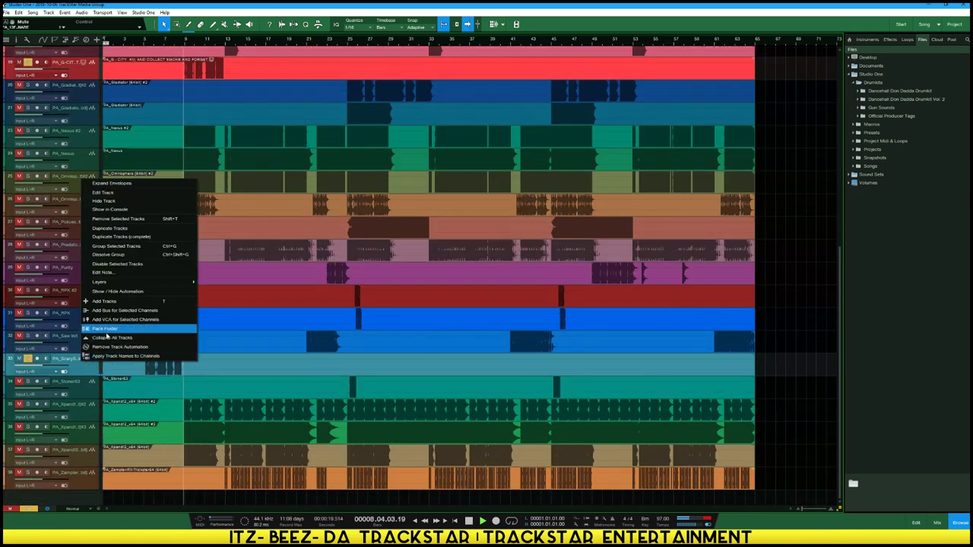
pyautogui.click(108, 329)
pyautogui.doubleClick(65, 360)
pyautogui.write('MOVIE ATMOSPHE')
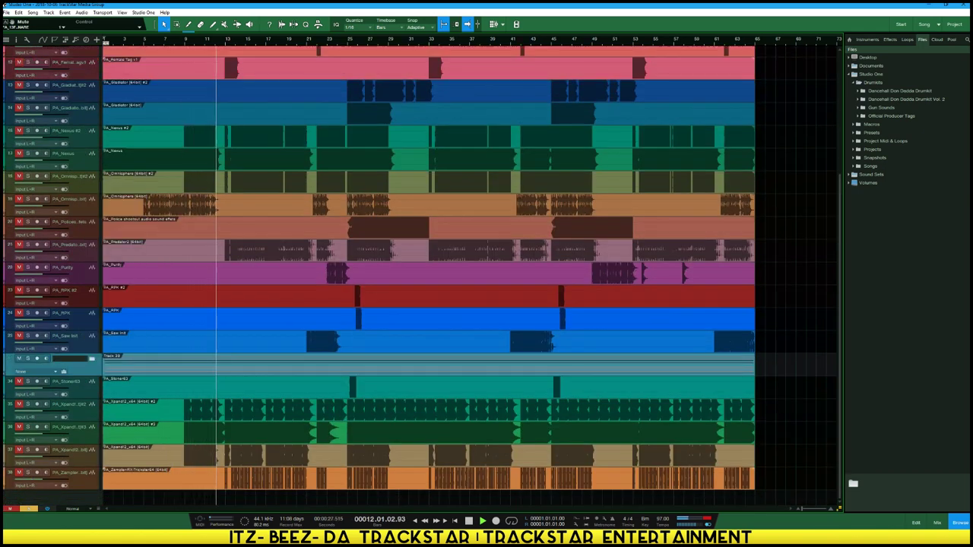
pyautogui.write('RE')
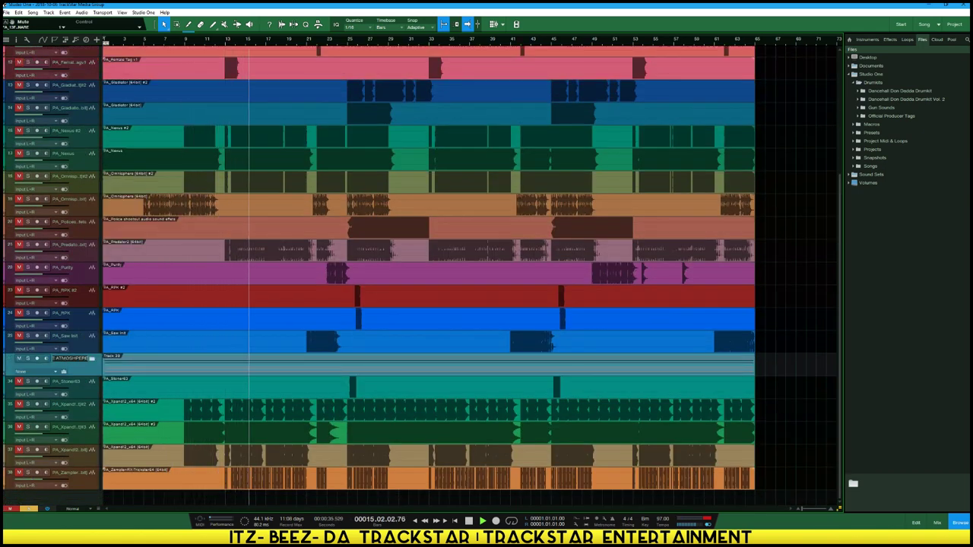
pyautogui.press('Return')
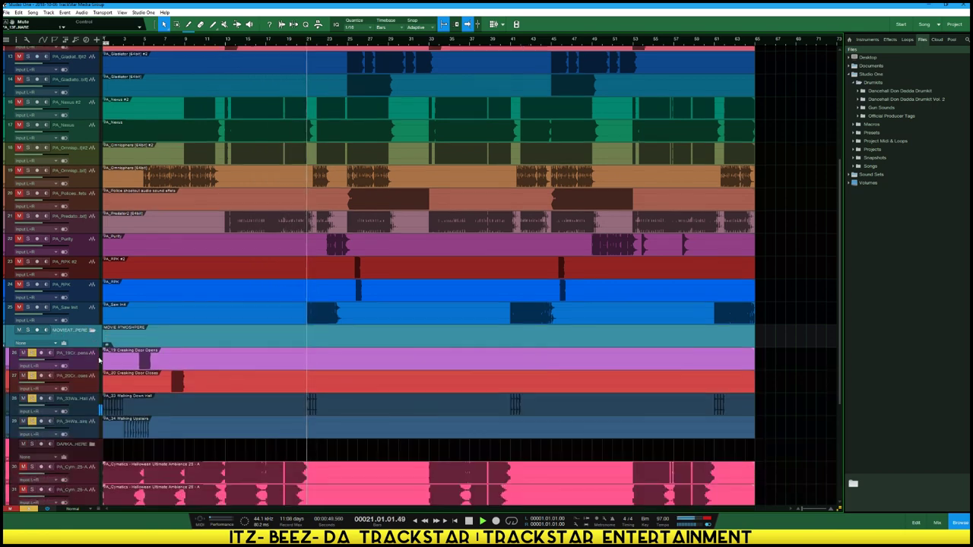
# Colour MOVIE ATMOSPHERE pink and remove the DARKA_HERE folder while keeping its tracks
pyautogui.scroll(-4, 88, 276)
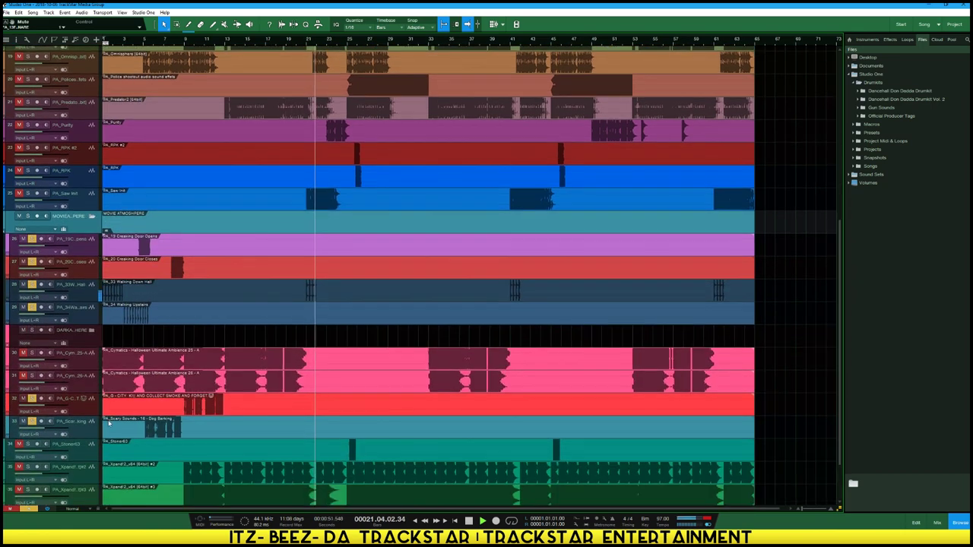
pyautogui.click(6, 220)
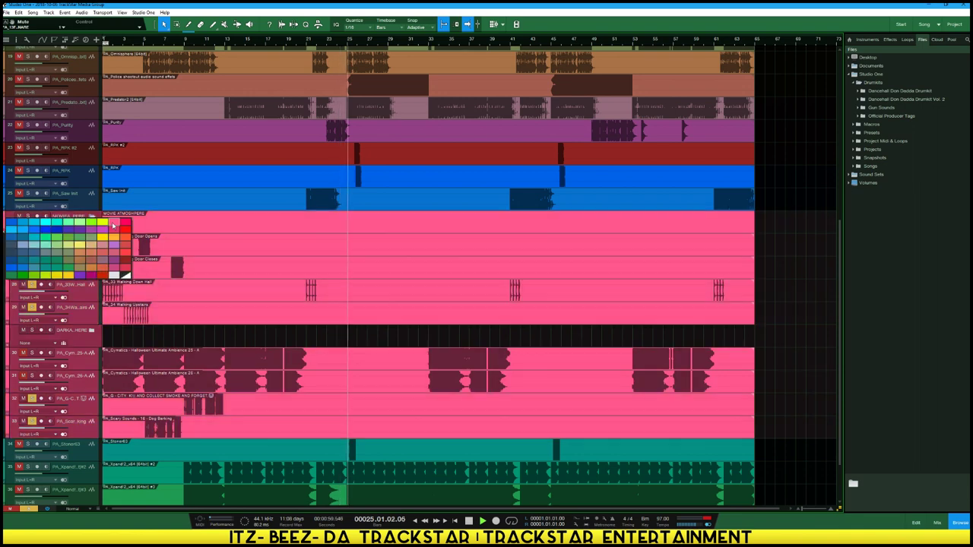
pyautogui.click(121, 223)
pyautogui.click(87, 340)
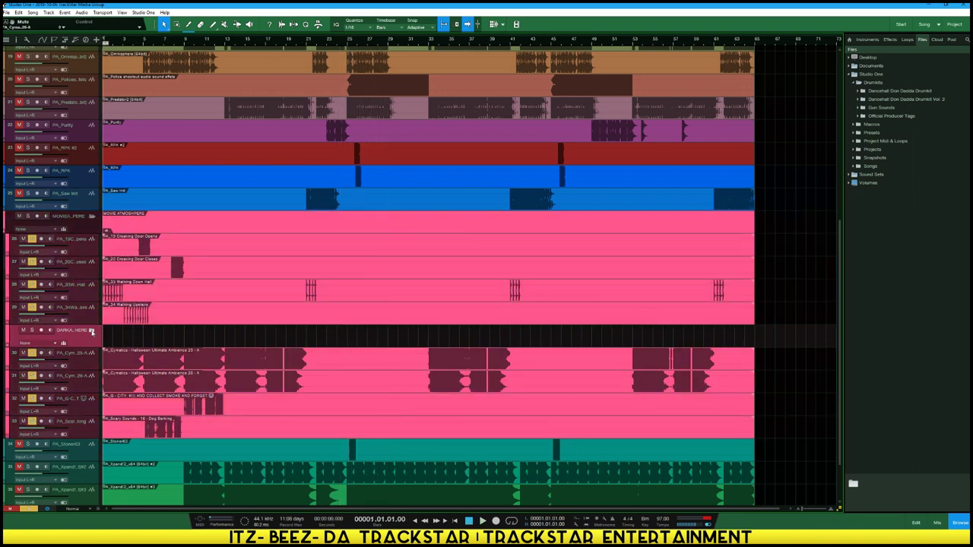
pyautogui.rightClick(91, 332)
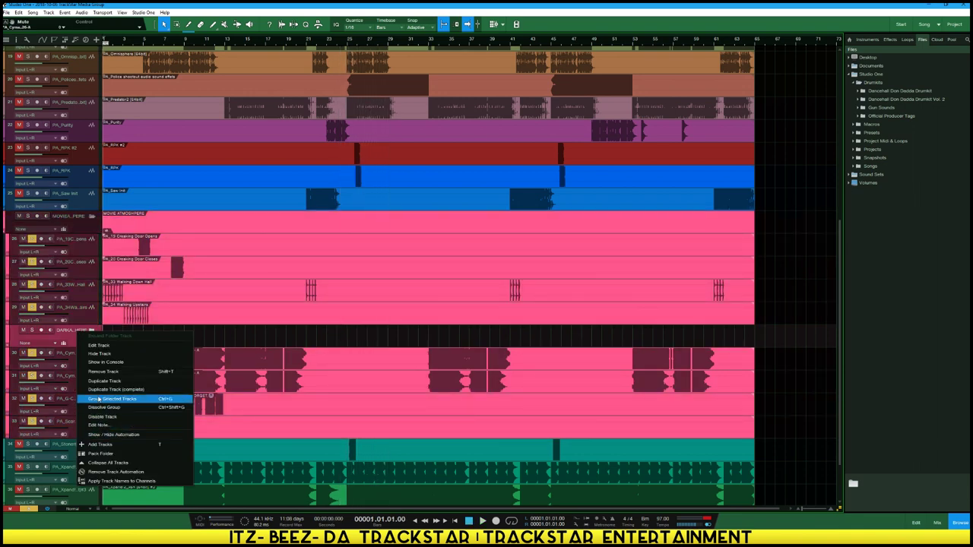
pyautogui.click(133, 374)
pyautogui.press('space')
pyautogui.scroll(6, 27, 270)
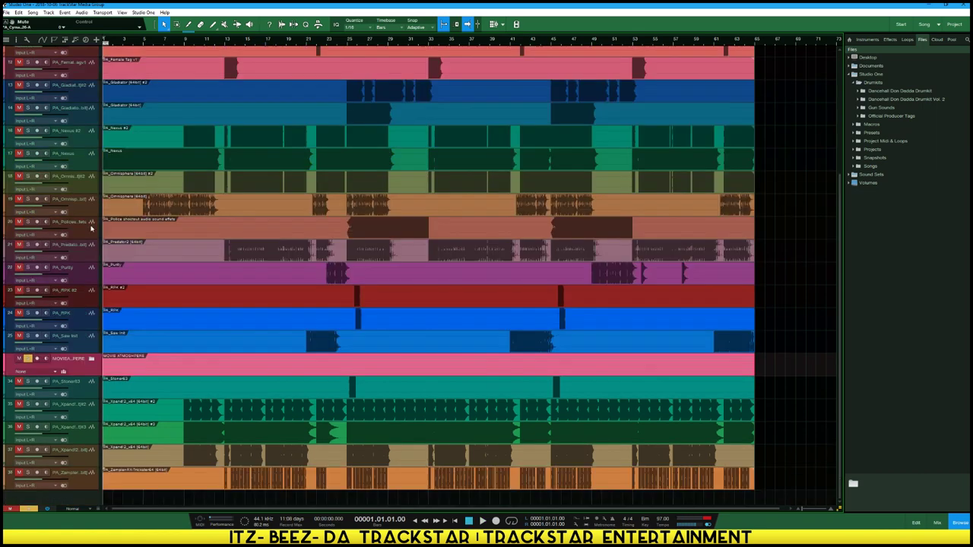
# Solo the Nexus track alone and audition it from the beginning
pyautogui.keyDown('alt'); pyautogui.click(28, 270); pyautogui.keyUp('alt')
pyautogui.click(28, 270)
pyautogui.press('space')
pyautogui.press('space')
pyautogui.click(69, 271)
pyautogui.scroll(1, 126, 293)
pyautogui.scroll(1, 127, 294)
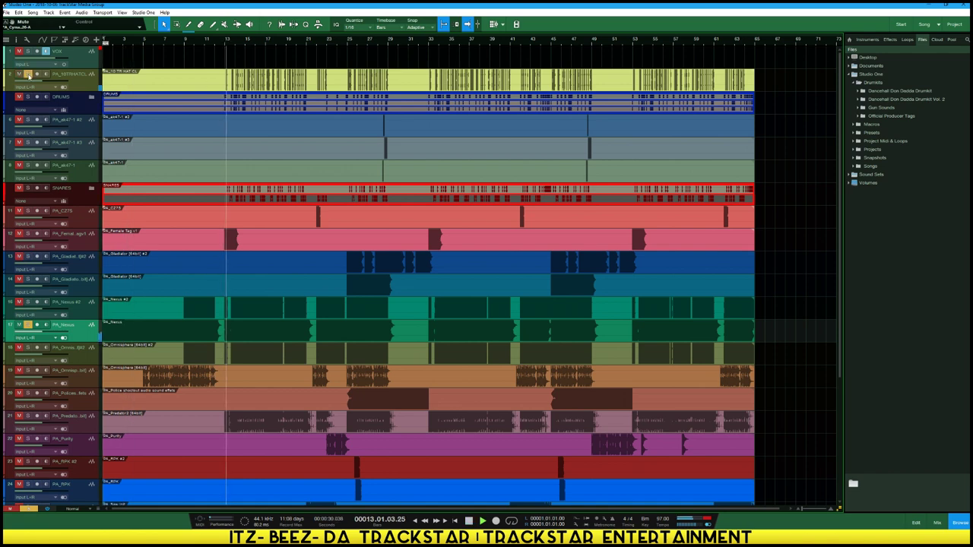
pyautogui.scroll(-2, 314, 250)
pyautogui.scroll(-4, 314, 251)
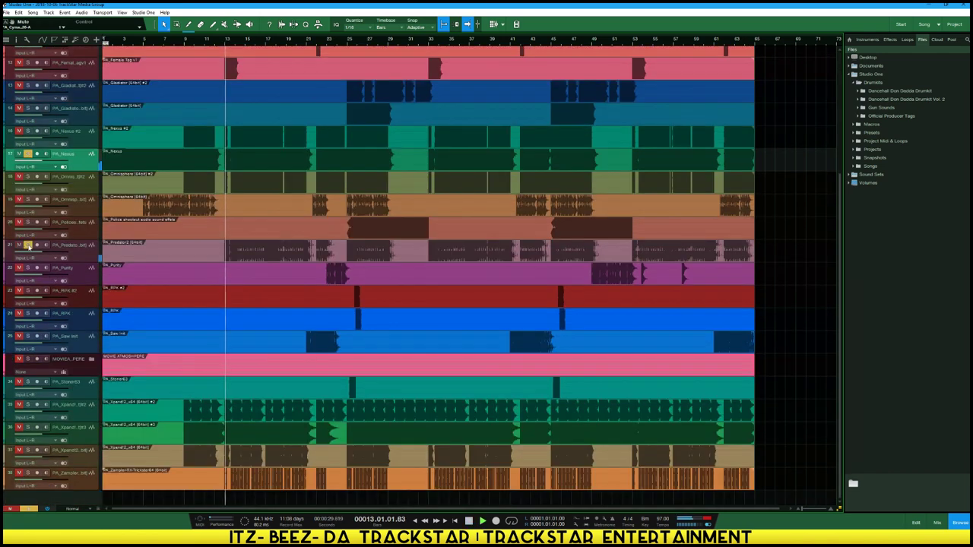
pyautogui.press('space')
# Audition the arp tracks around bar 21 and select tracks 21 and 25
pyautogui.click(304, 346)
pyautogui.hotkey('ctrl', 'space')
pyautogui.click(29, 336)
pyautogui.click(30, 246)
pyautogui.press('space')
pyautogui.click(82, 246)
pyautogui.keyDown('ctrl'); pyautogui.click(89, 337); pyautogui.keyUp('ctrl')
pyautogui.click(28, 155)
pyautogui.press('space')
pyautogui.click(29, 269)
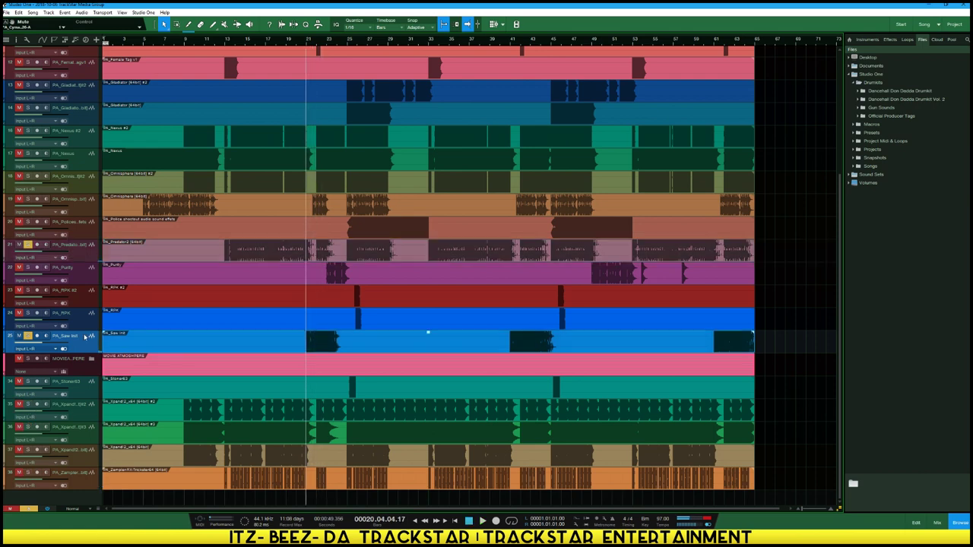
# Create a VCA named ARPS for the selected arp channels
pyautogui.rightClick(79, 251)
pyautogui.click(114, 390)
pyautogui.write('ARPS')
pyautogui.press('Return')
# Audition Xpand tracks 35, 36 and 37 solo, selecting track 37
pyautogui.click(28, 428)
pyautogui.press('space')
pyautogui.click(30, 336)
pyautogui.click(29, 404)
pyautogui.press('space')
pyautogui.click(27, 457)
pyautogui.click(30, 450)
pyautogui.press('space')
pyautogui.press('space')
pyautogui.hotkey('ctrl', 'space')
pyautogui.press('space')
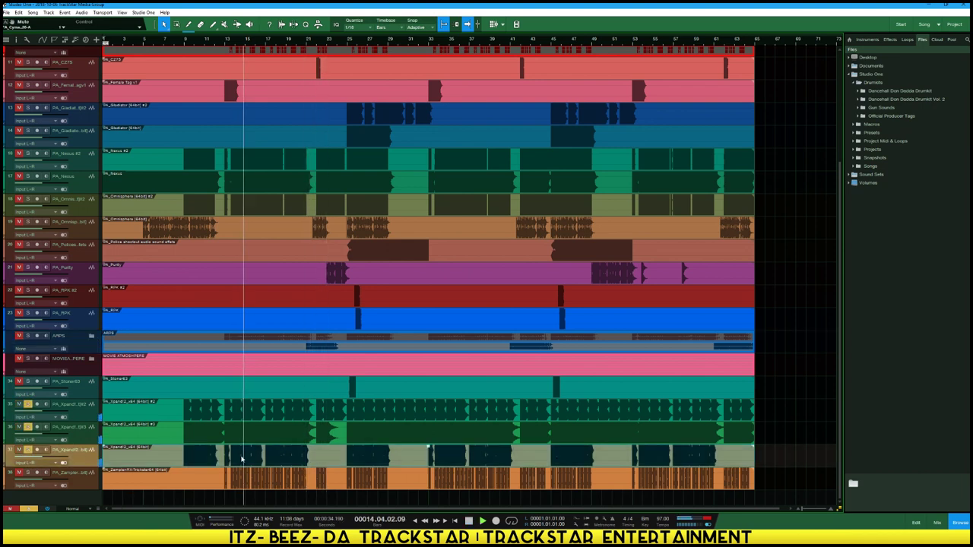
pyautogui.click(30, 177)
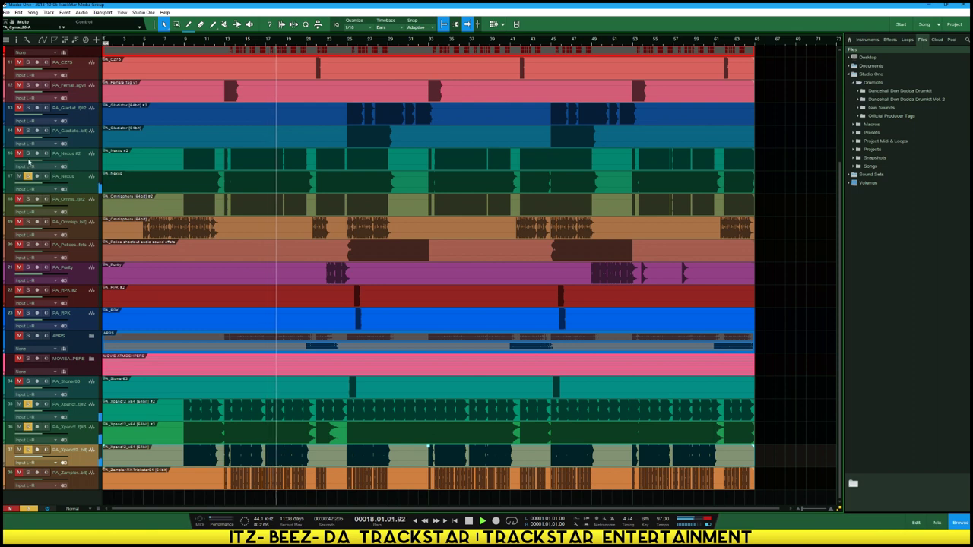
# Pack the Xpand tracks into a new folder named ORCHESTRA
pyautogui.rightClick(82, 417)
pyautogui.click(114, 391)
pyautogui.doubleClick(67, 451)
pyautogui.write('ORCHESTRA')
pyautogui.press('Return')
# Colour the ORCHESTRA folder and its tracks bright green
pyautogui.click(8, 455)
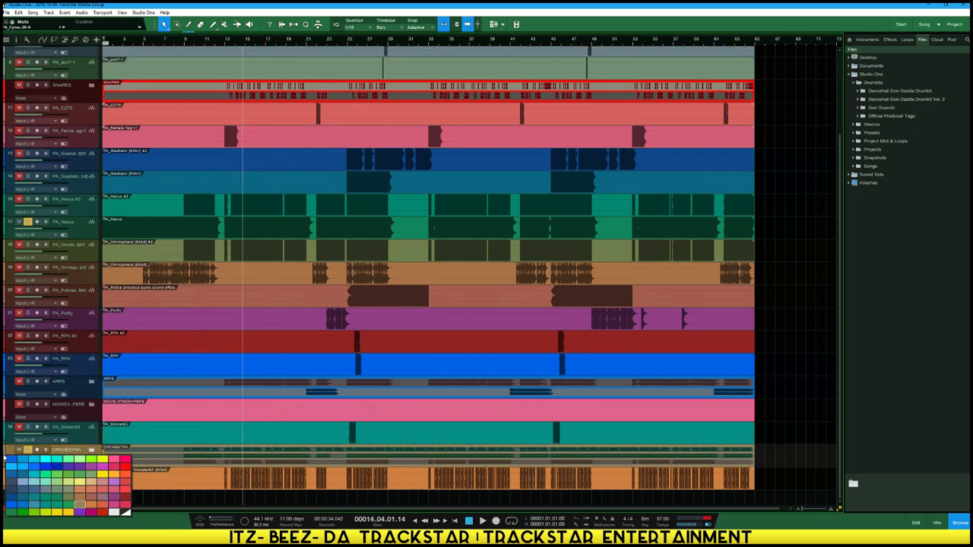
pyautogui.click(91, 450)
pyautogui.click(91, 452)
pyautogui.scroll(-3, 91, 452)
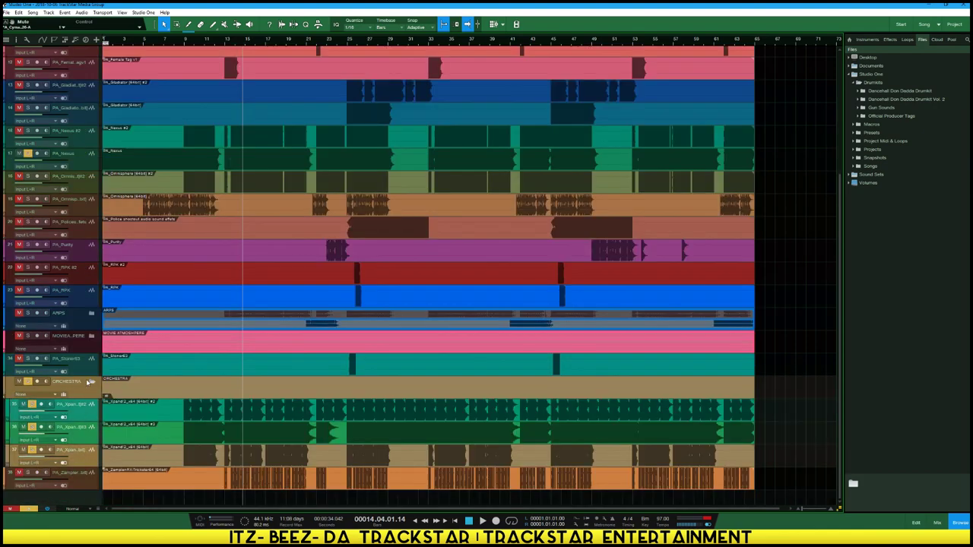
pyautogui.click(7, 386)
pyautogui.click(37, 406)
pyautogui.click(91, 382)
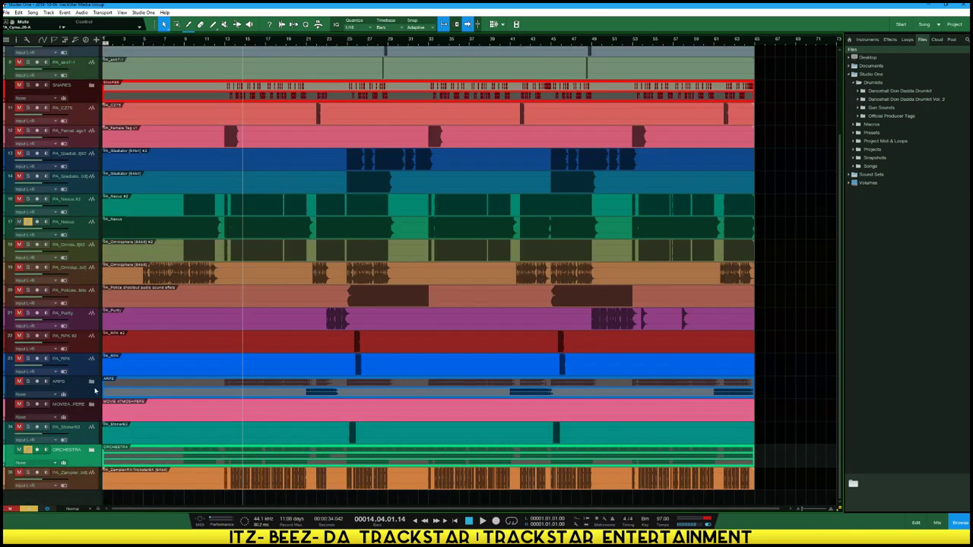
# Audition tracks 22, 23 and 34 solo between bars 22 and 25
pyautogui.click(325, 40)
pyautogui.press('space')
pyautogui.click(353, 39)
pyautogui.press('space')
pyautogui.keyDown('alt'); pyautogui.click(29, 358); pyautogui.keyUp('alt')
pyautogui.press('space')
pyautogui.click(29, 337)
pyautogui.press('space')
pyautogui.press('space')
pyautogui.press('space')
pyautogui.click(29, 428)
pyautogui.press('space')
pyautogui.press('space')
# Play from bar 24 and shrink all tracks to overview height
pyautogui.scroll(5, 347, 40)
pyautogui.click(346, 40)
pyautogui.press('space')
pyautogui.press('space')
pyautogui.scroll(-5, 136, 337)
pyautogui.click(182, 43)
# Solo the PA_CZ75 and three ak47 tracks around bar 28, then select track 6
pyautogui.press('space')
pyautogui.press('space')
pyautogui.click(29, 91)
pyautogui.press('space')
pyautogui.click(548, 42)
pyautogui.press('space')
pyautogui.press('space')
pyautogui.click(29, 79)
pyautogui.click(29, 73)
pyautogui.press('space')
pyautogui.press('space')
pyautogui.click(28, 67)
pyautogui.click(65, 68)
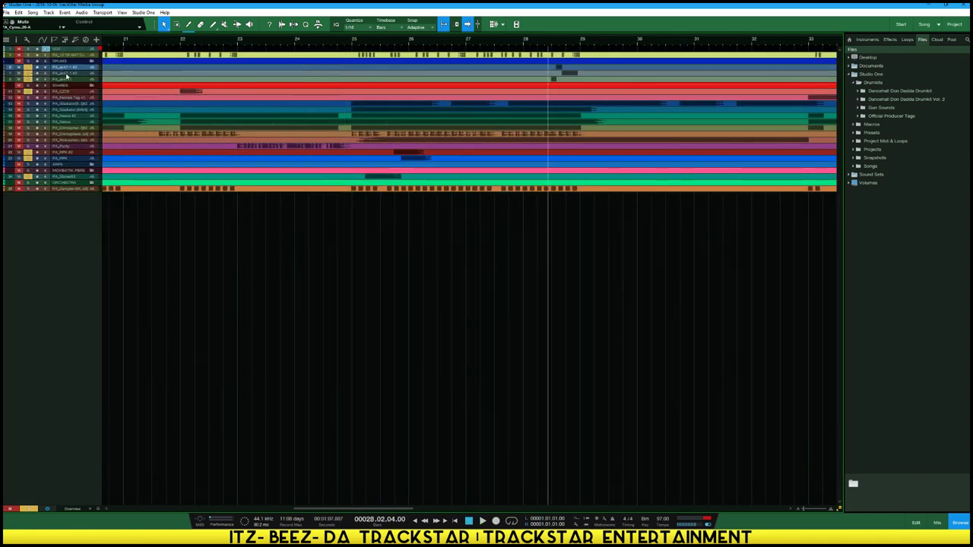
# Collapse all folder tracks and name the effects folder SOUND EFFECTS
pyautogui.rightClick(67, 177)
pyautogui.click(137, 343)
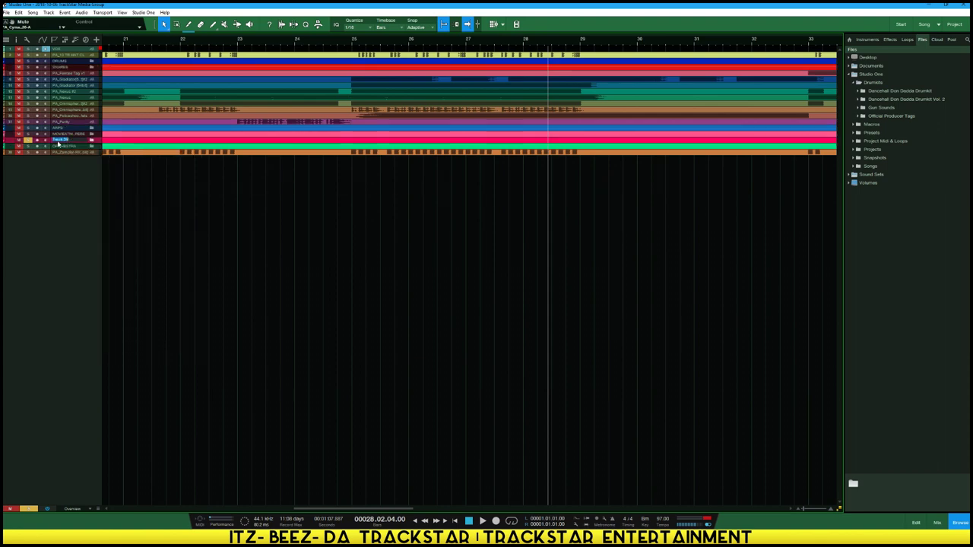
pyautogui.write('ND EFFECTS')
pyautogui.press('Return')
pyautogui.click(91, 140)
pyautogui.keyDown('shift'); pyautogui.click(76, 181); pyautogui.keyUp('shift')
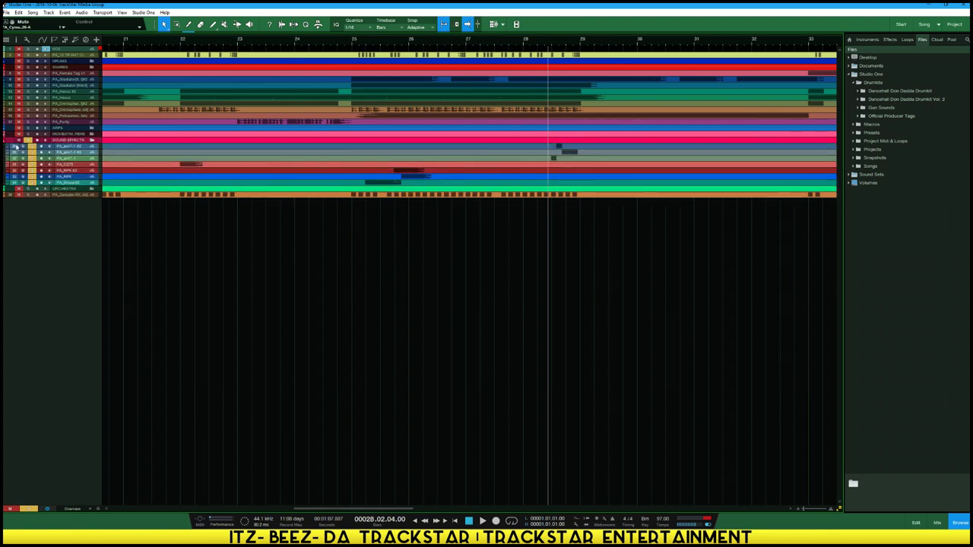
pyautogui.click(5, 142)
pyautogui.click(3, 142)
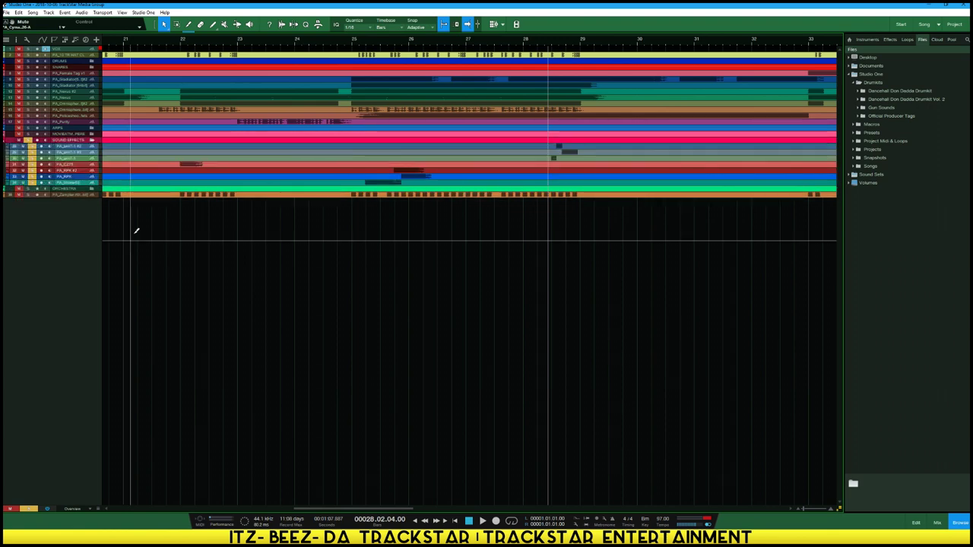
# Colour the SOUND EFFECTS folder and its tracks pink
pyautogui.scroll(3, 134, 231)
pyautogui.click(4, 238)
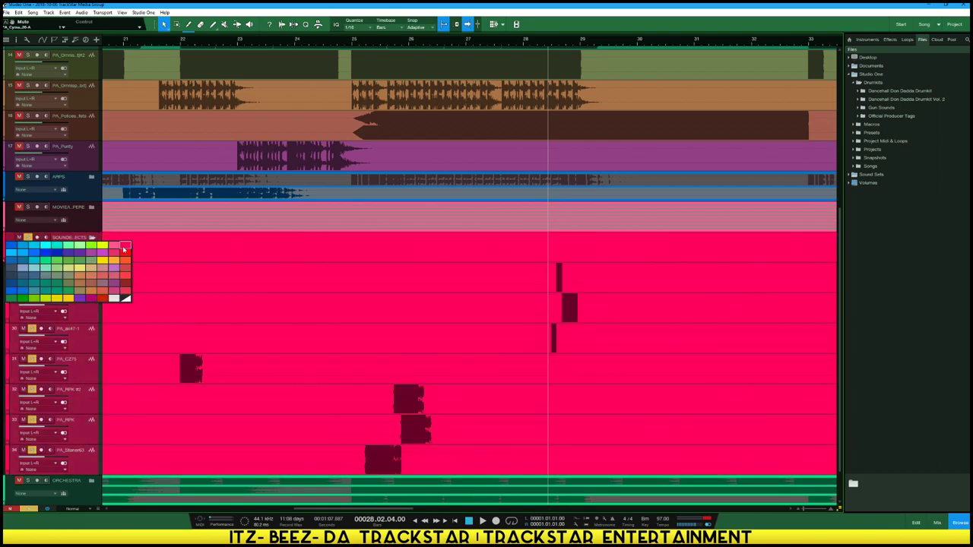
pyautogui.click(124, 249)
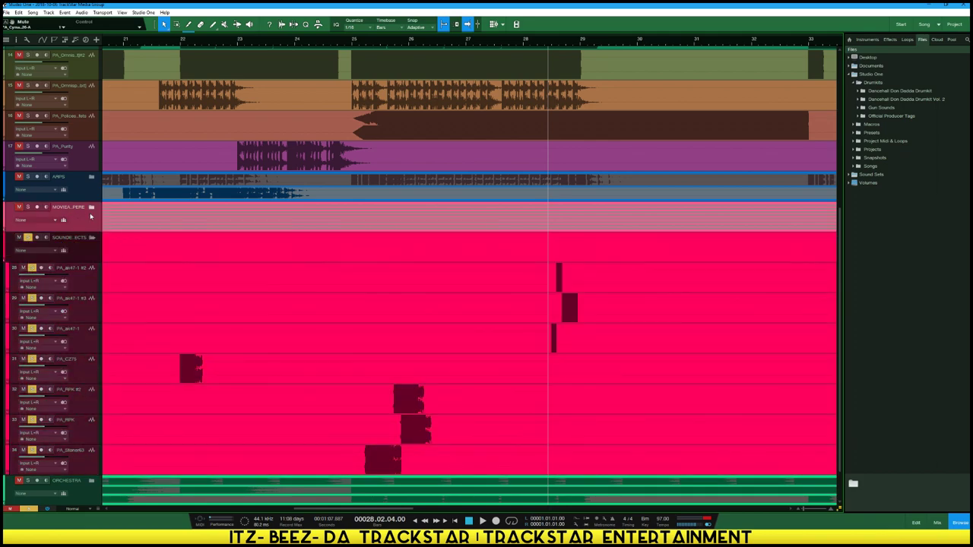
# Make the top movie atmosphere folder salmon-orange, then collapse it and SOUND EFFECTS
pyautogui.scroll(10, 157, 255)
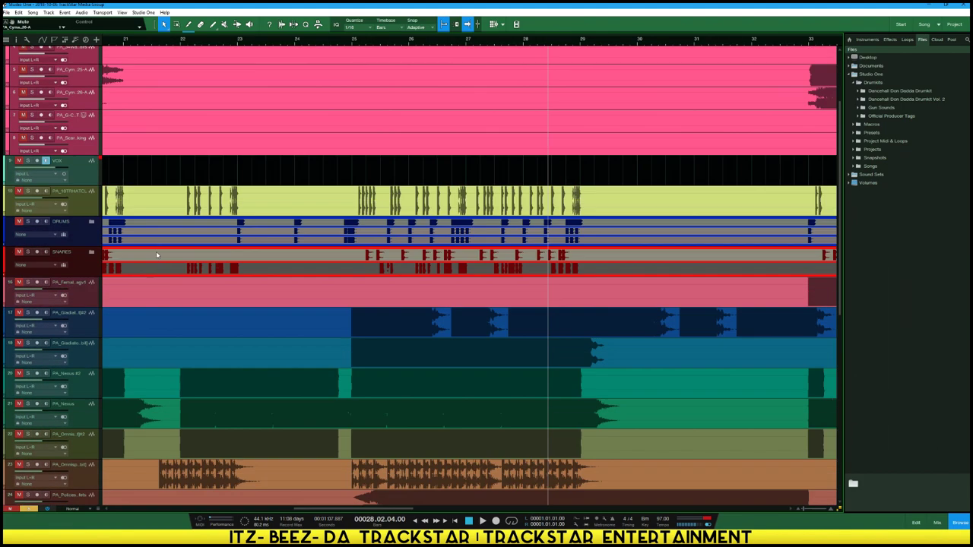
pyautogui.scroll(3, 157, 255)
pyautogui.keyDown('shift'); pyautogui.click(85, 237); pyautogui.keyUp('shift')
pyautogui.click(6, 61)
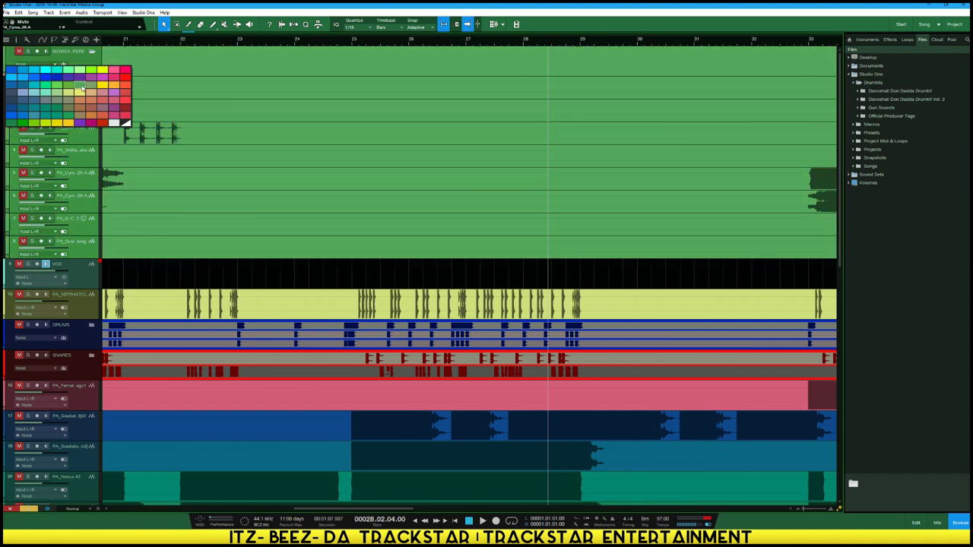
pyautogui.click(80, 100)
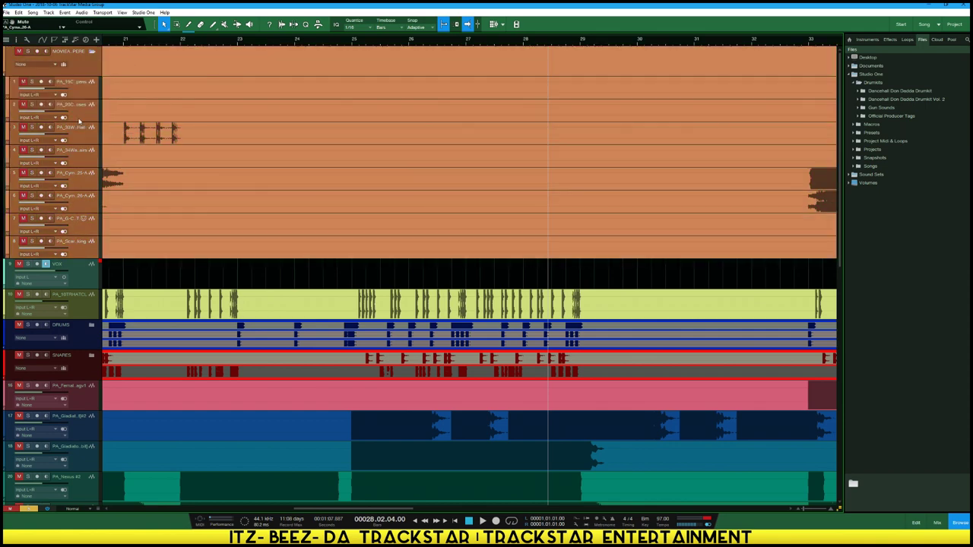
pyautogui.click(92, 51)
pyautogui.scroll(-5, 115, 266)
pyautogui.click(91, 242)
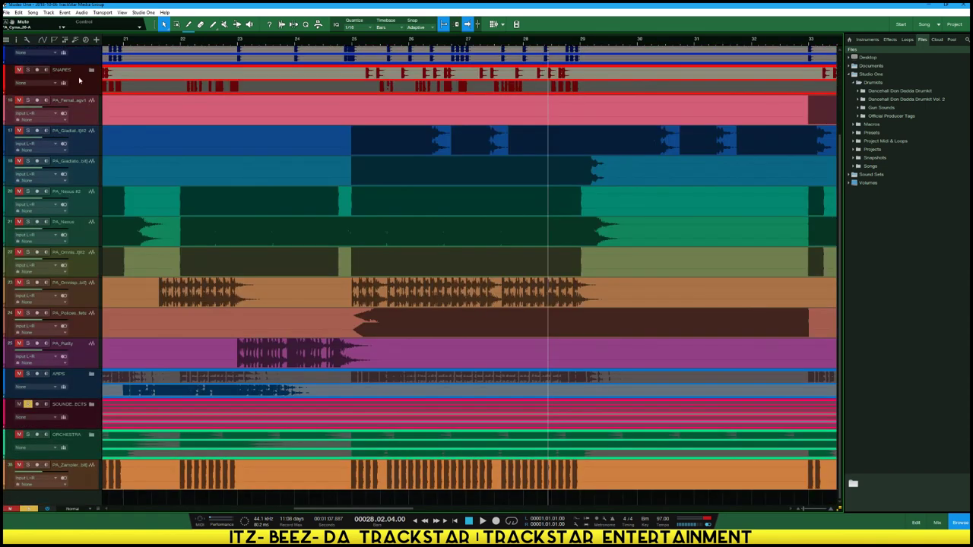
# Audition the ORCHESTRA folder, PA_Zampler and PA_Purity solo from around bar 23
pyautogui.click(21, 466)
pyautogui.click(19, 465)
pyautogui.click(28, 435)
pyautogui.click(28, 435)
pyautogui.click(27, 466)
pyautogui.click(89, 472)
pyautogui.click(28, 344)
pyautogui.click(230, 39)
pyautogui.press('space')
pyautogui.click(28, 344)
pyautogui.press('space')
pyautogui.press('space')
# Drag track 24 and its clip down the track list
pyautogui.click(82, 325)
pyautogui.moveTo(82, 324); pyautogui.dragTo(87, 415)
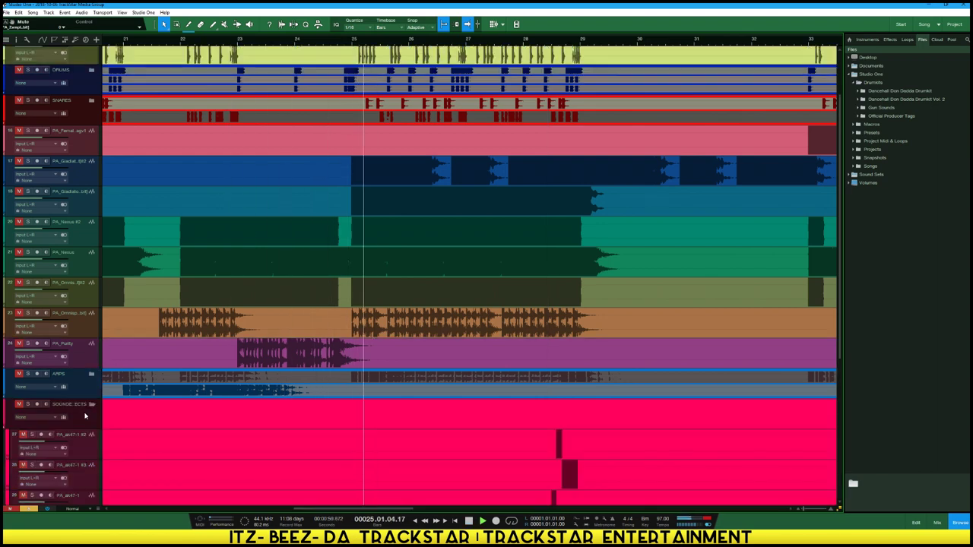
pyautogui.scroll(-5, 95, 419)
# Recolour the moved track pink and audition PA_Omnis and PA_Nexus solo
pyautogui.click(7, 415)
pyautogui.click(130, 413)
pyautogui.scroll(5, 98, 308)
pyautogui.press('space')
pyautogui.click(28, 239)
pyautogui.press('space')
pyautogui.press('space')
pyautogui.click(28, 239)
pyautogui.click(28, 209)
pyautogui.press('space')
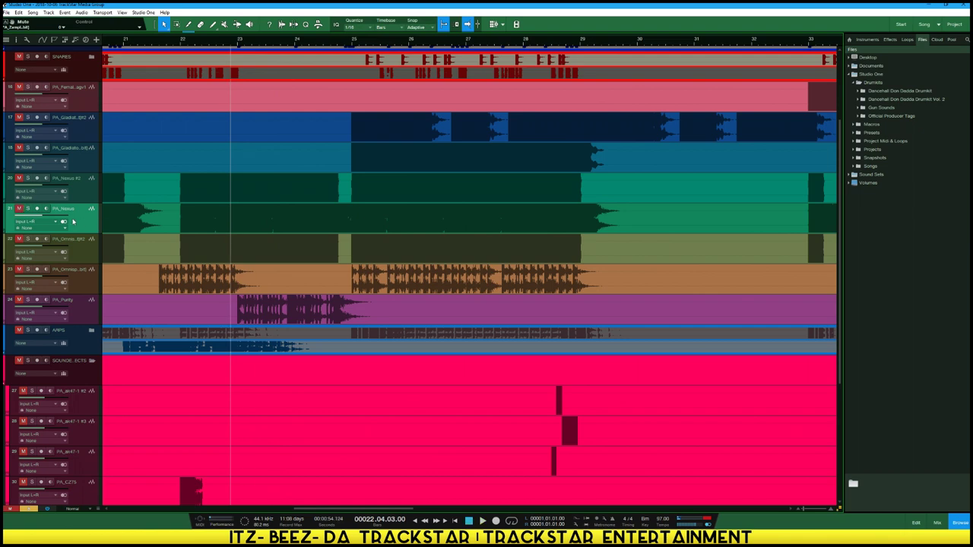
# Collapse SOUND EFFECTS, expand ORCHESTRA and select tracks 35 and 36
pyautogui.click(91, 361)
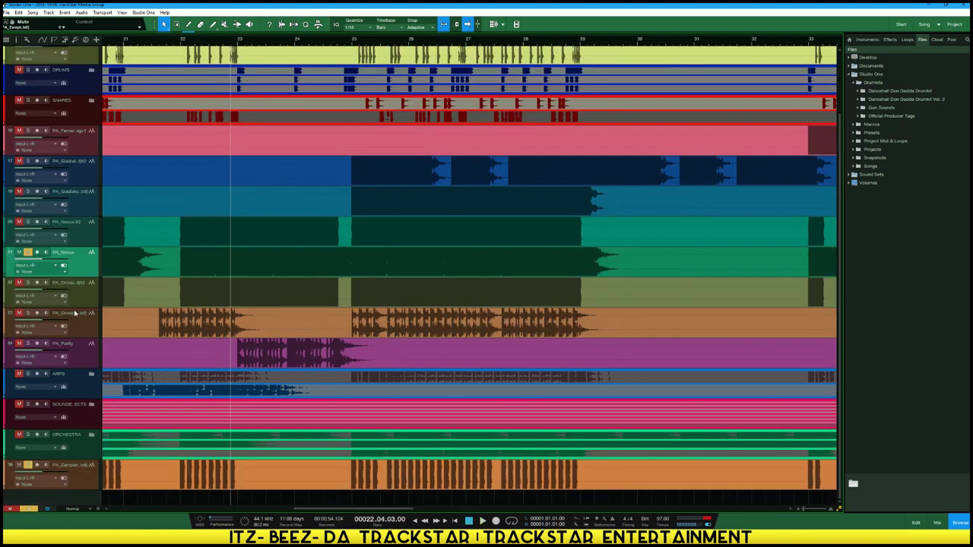
pyautogui.click(91, 434)
pyautogui.scroll(-3, 57, 453)
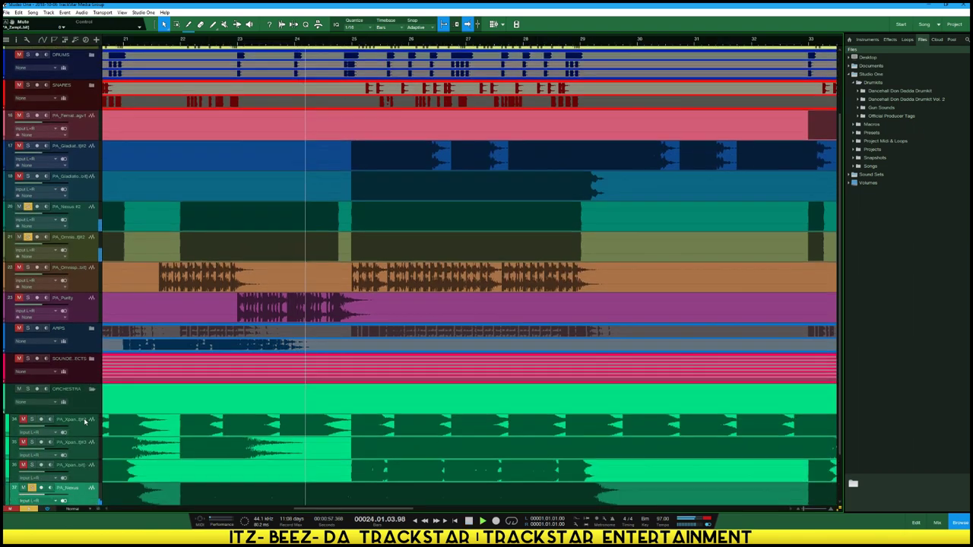
pyautogui.click(90, 413)
pyautogui.click(94, 438)
pyautogui.press('space')
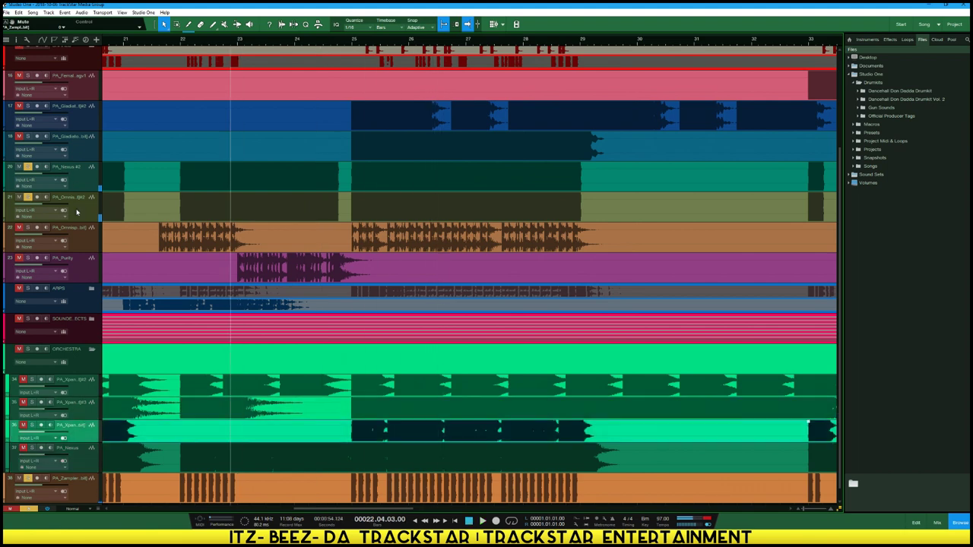
# Pack tracks 20 and 21 into a white BASS folder
pyautogui.click(78, 211)
pyautogui.keyDown('shift'); pyautogui.click(80, 185); pyautogui.keyUp('shift')
pyautogui.rightClick(80, 185)
pyautogui.click(108, 335)
pyautogui.doubleClick(61, 184)
pyautogui.write('BASS')
pyautogui.press('Return')
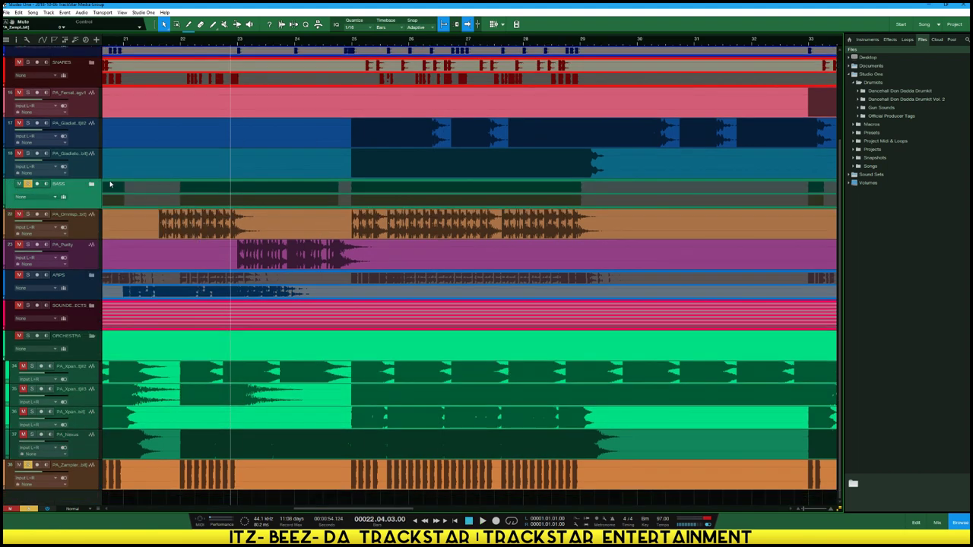
pyautogui.click(92, 184)
pyautogui.click(9, 197)
pyautogui.click(124, 246)
# Solo tracks 17 and 18 and audition the synths from bar 25
pyautogui.click(92, 160)
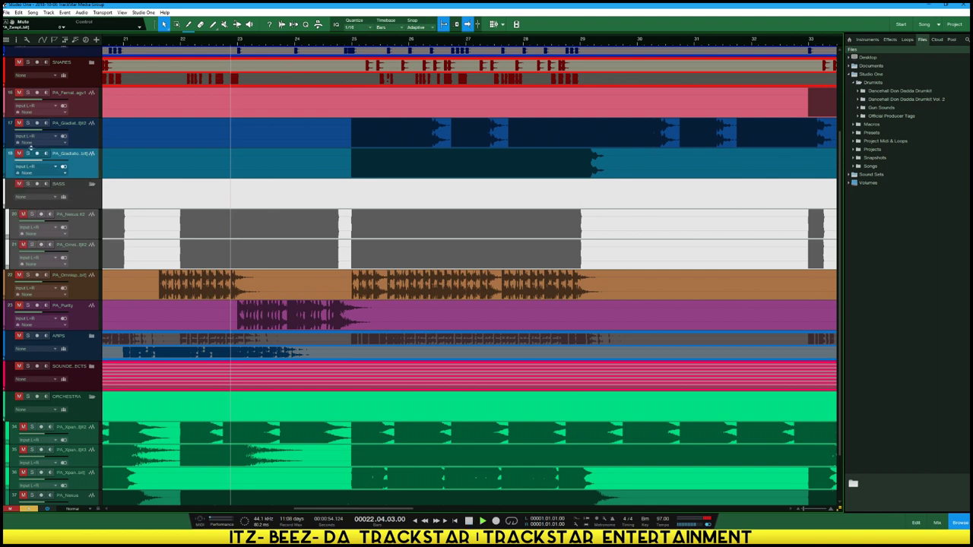
pyautogui.click(351, 45)
pyautogui.press('space')
pyautogui.click(28, 123)
pyautogui.press('space')
pyautogui.press('space')
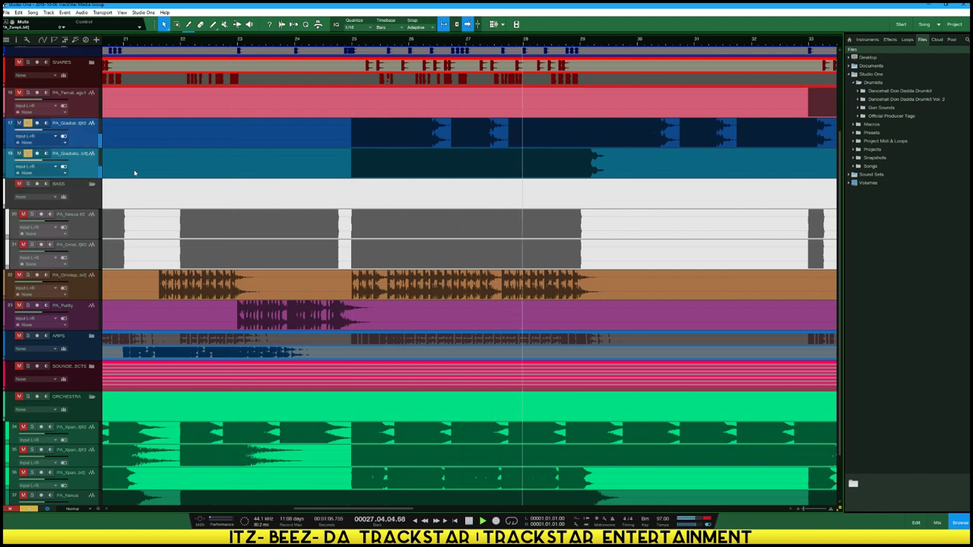
# Pack the selected synth tracks into a SYNTHS folder and move PA_Omnisphere into it
pyautogui.scroll(-2, 92, 479)
pyautogui.rightClick(91, 478)
pyautogui.click(129, 445)
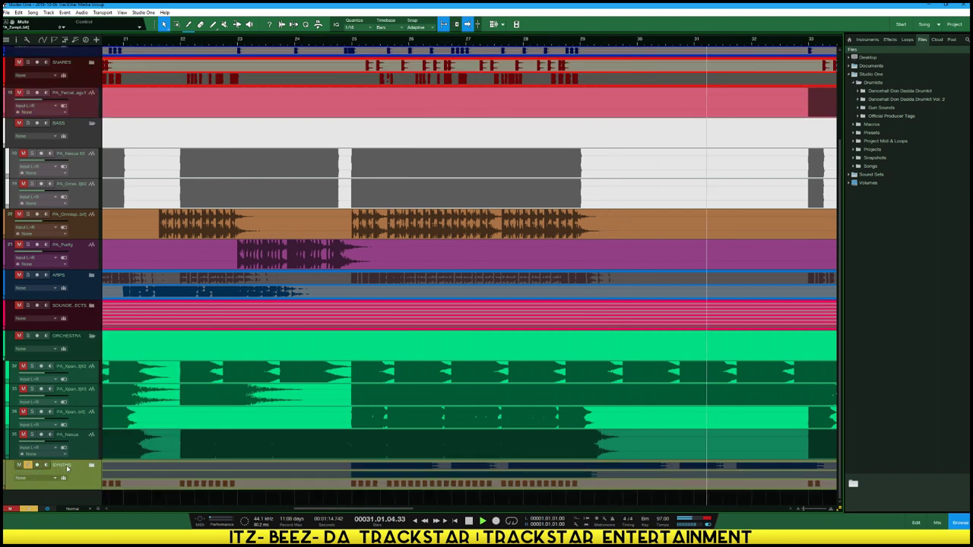
pyautogui.click(91, 336)
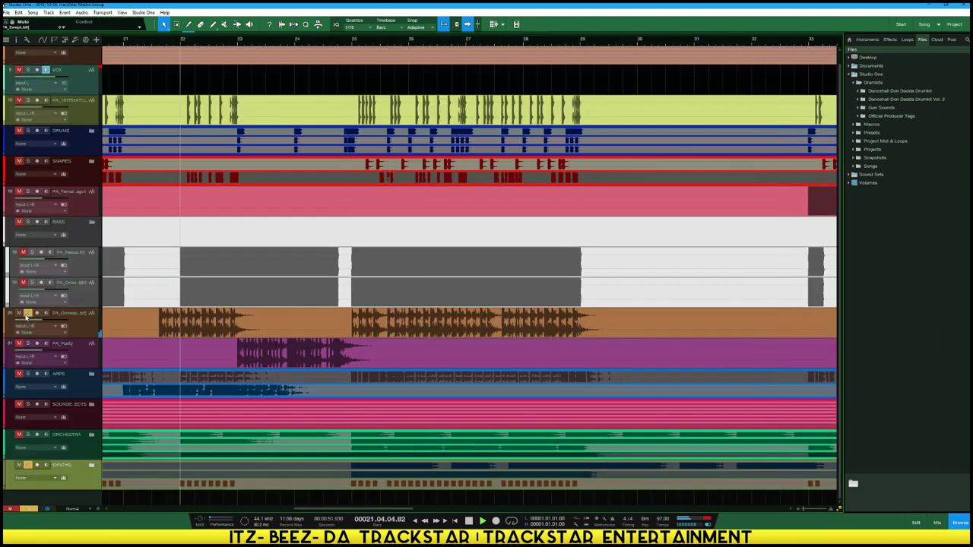
pyautogui.click(83, 323)
pyautogui.moveTo(83, 323); pyautogui.dragTo(80, 187)
# Make PA_Purity red like the snares, expand the folders and enlarge all tracks
pyautogui.click(9, 270)
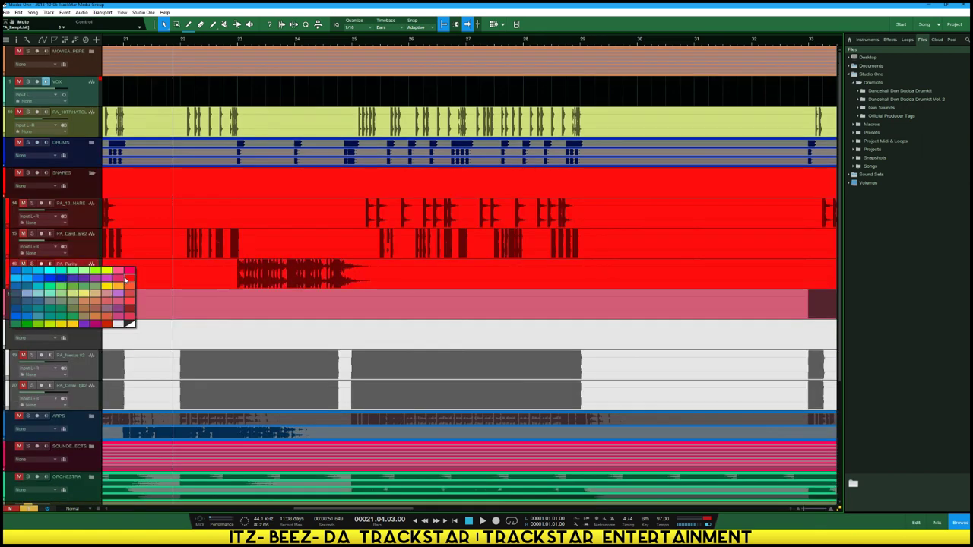
pyautogui.click(92, 313)
pyautogui.scroll(-4, 88, 248)
pyautogui.click(92, 251)
pyautogui.scroll(-5, 217, 274)
pyautogui.click(92, 146)
pyautogui.click(92, 140)
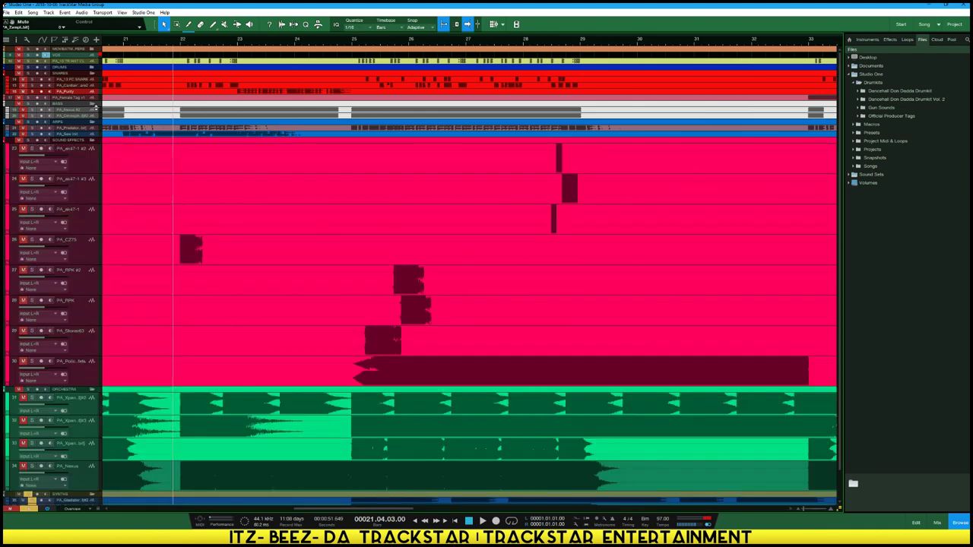
pyautogui.scroll(-5, 150, 138)
pyautogui.hotkey('shift', 'e')
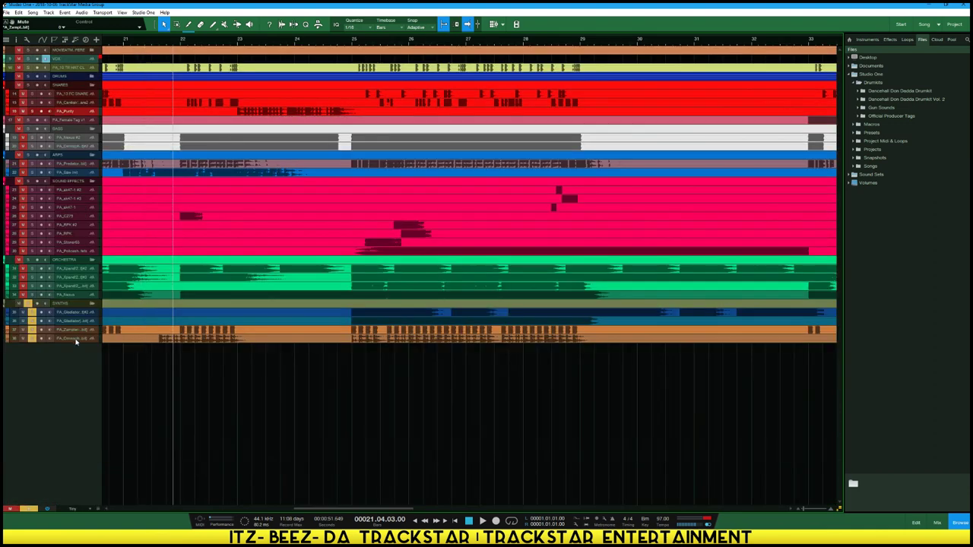
# Turn the four synth tracks magenta and the SYNTHS folder purple
pyautogui.click(8, 334)
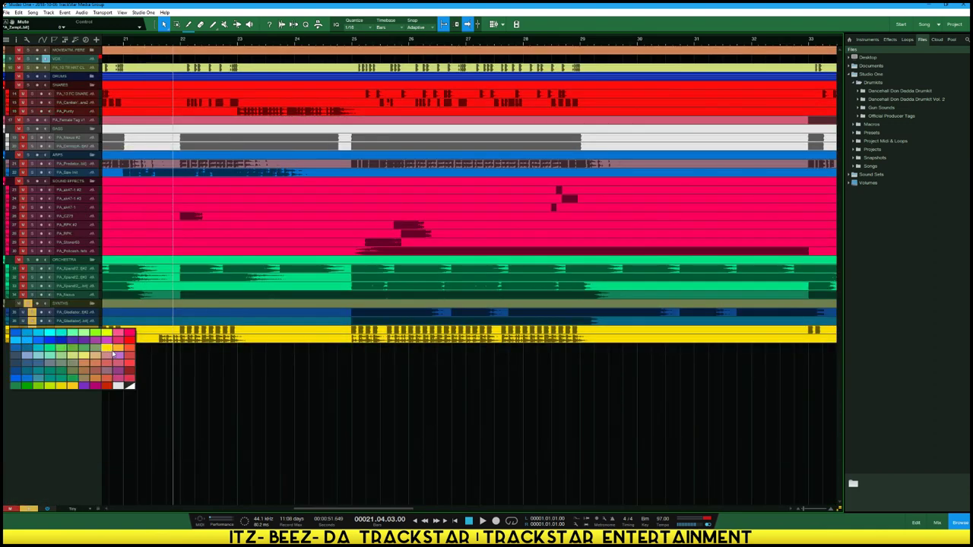
pyautogui.click(87, 359)
pyautogui.click(79, 314)
pyautogui.keyDown('shift'); pyautogui.click(72, 338); pyautogui.keyUp('shift')
pyautogui.click(7, 313)
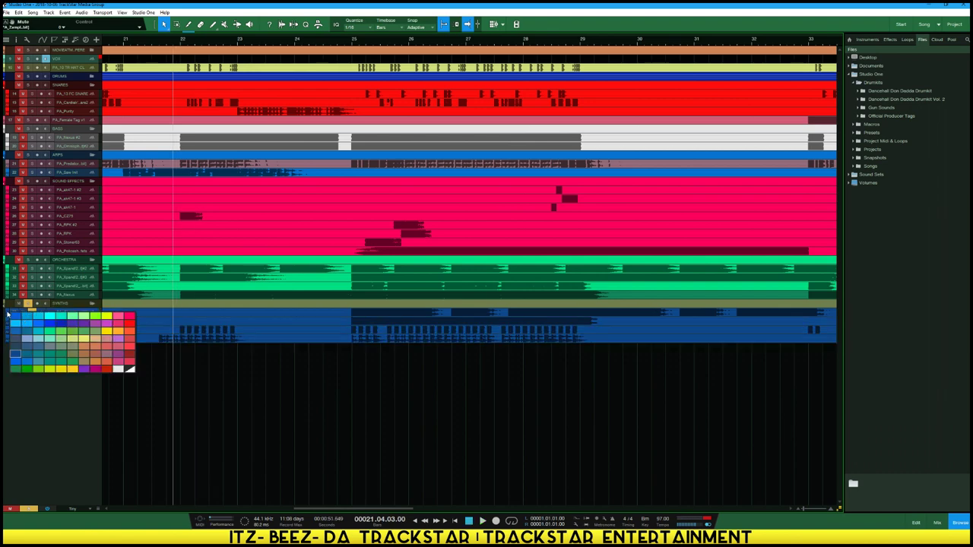
pyautogui.click(118, 338)
pyautogui.click(7, 304)
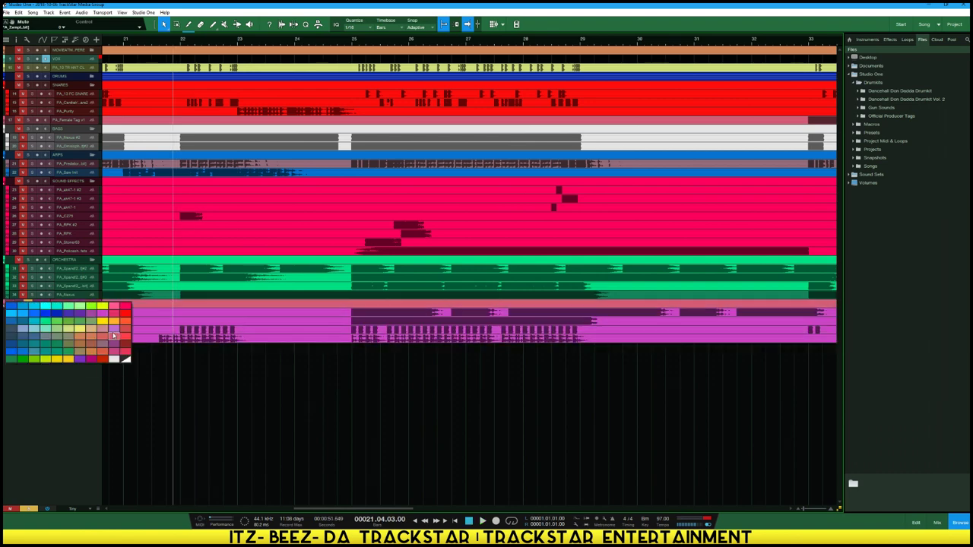
pyautogui.click(114, 342)
# Move the VOX track to the bottom of the track list
pyautogui.click(92, 76)
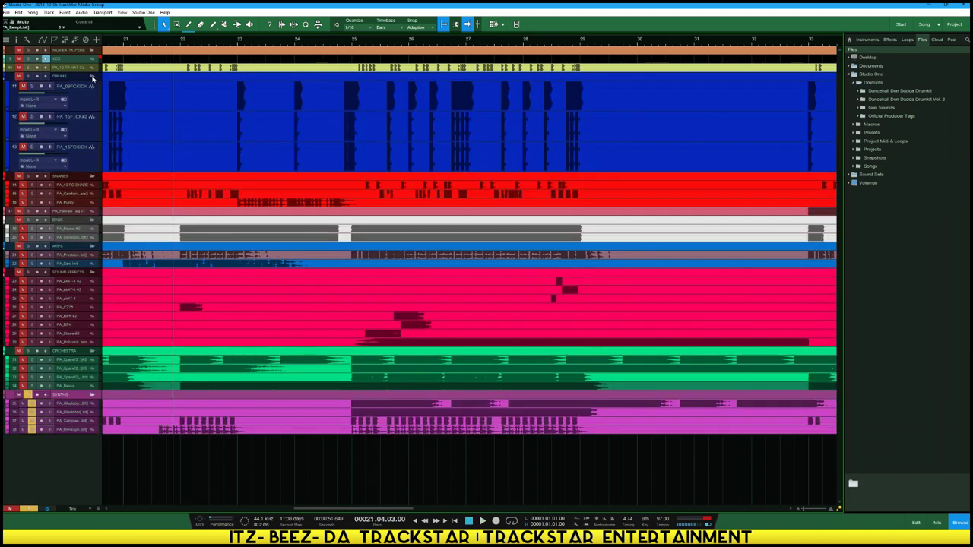
pyautogui.click(92, 50)
pyautogui.click(92, 50)
pyautogui.moveTo(70, 59); pyautogui.dragTo(67, 49)
pyautogui.moveTo(68, 50); pyautogui.dragTo(81, 437)
pyautogui.click(92, 50)
# Turn on VOX input monitoring, select Predator, and play through the song from bar 13
pyautogui.scroll(-5, 217, 96)
pyautogui.scroll(2, 217, 95)
pyautogui.hscroll(-8, 214, 255)
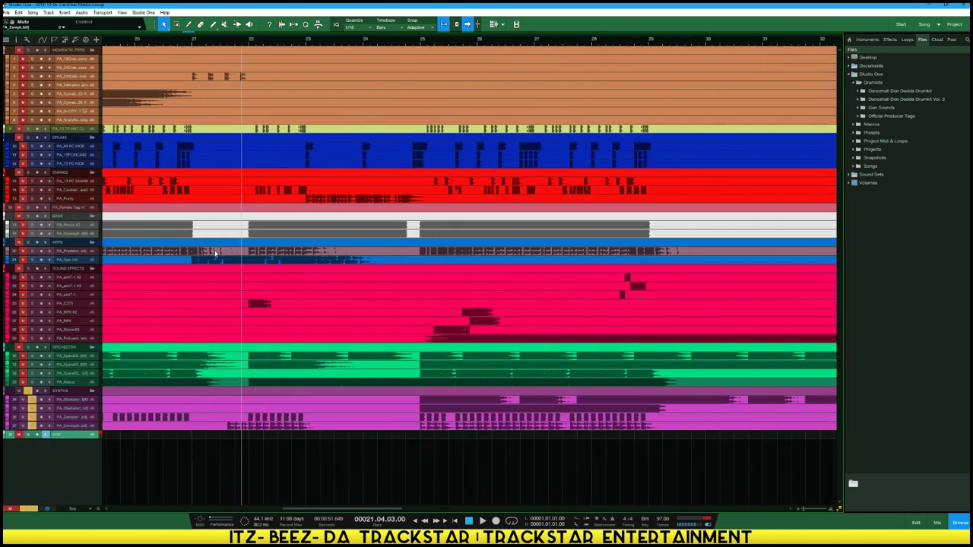
pyautogui.hscroll(-8, 211, 261)
pyautogui.scroll(-6, 176, 302)
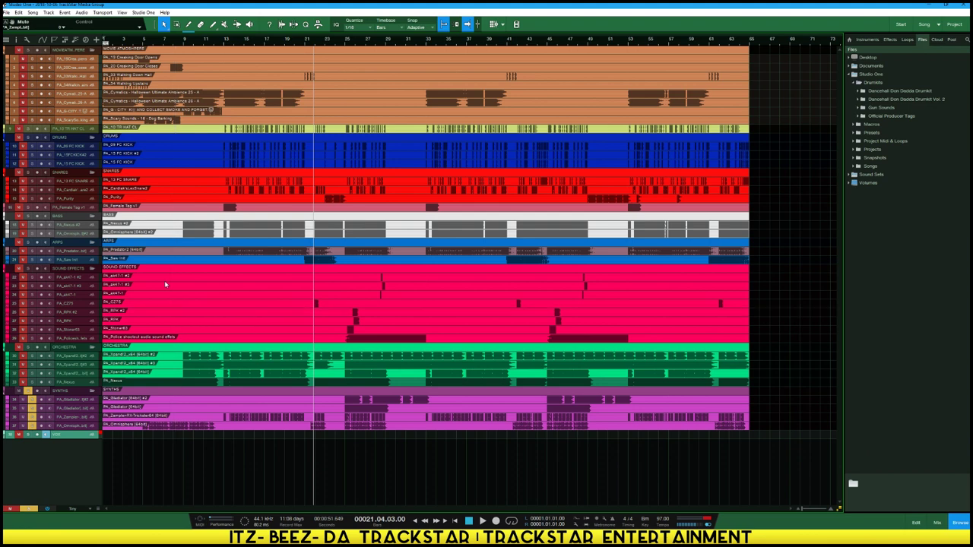
pyautogui.click(28, 435)
pyautogui.keyDown('shift'); pyautogui.click(78, 260); pyautogui.keyUp('shift')
pyautogui.click(80, 251)
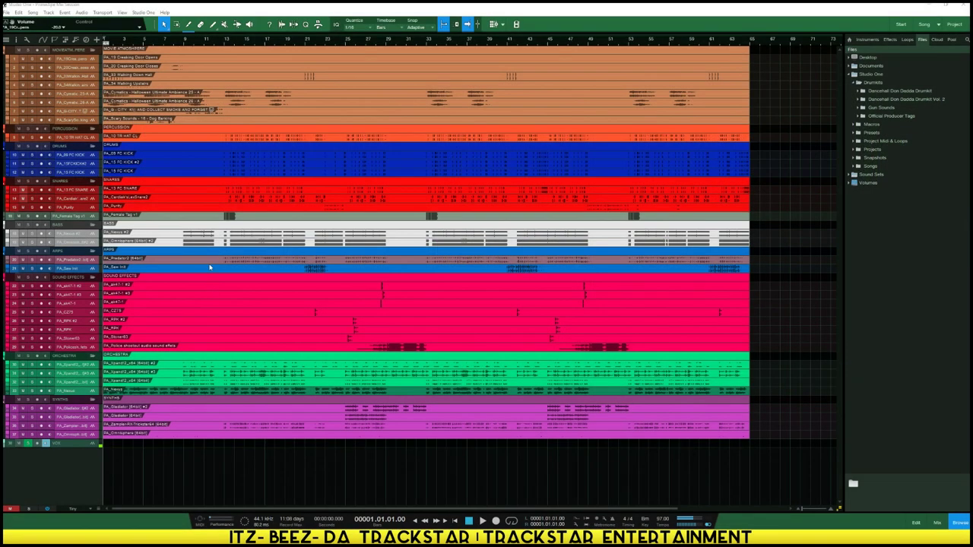
pyautogui.press('space')
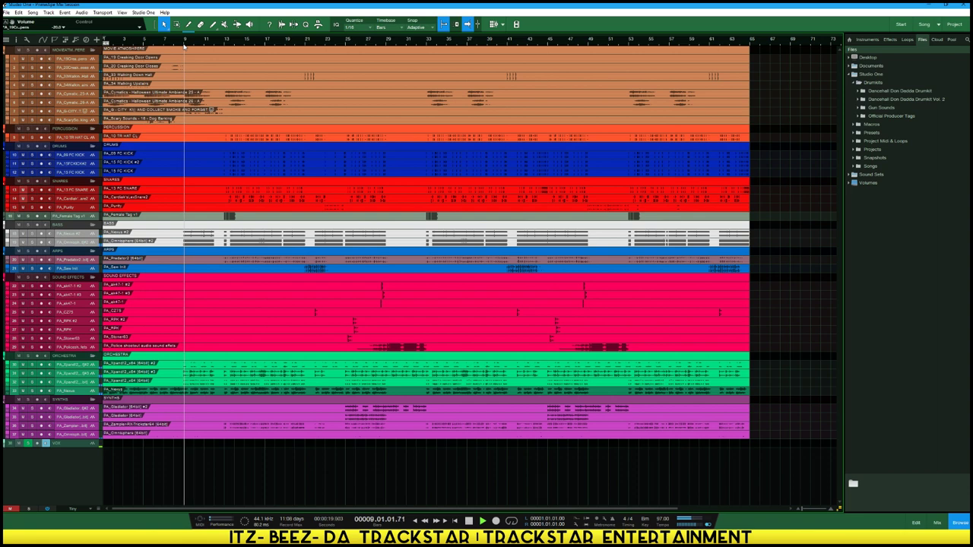
pyautogui.click(225, 46)
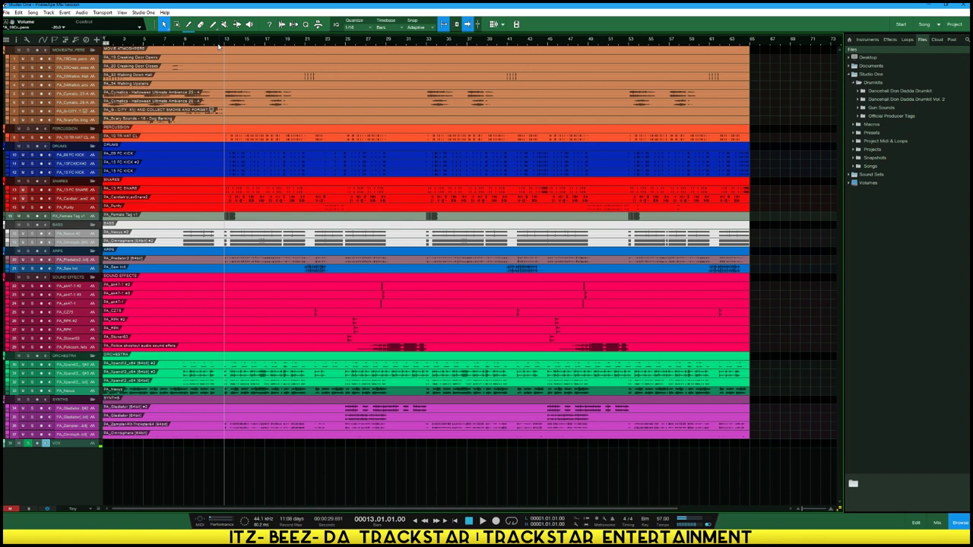
# Add a VERSE marker at bar 13 and a CHORUS marker at bar 25
pyautogui.press('alt+Insert')
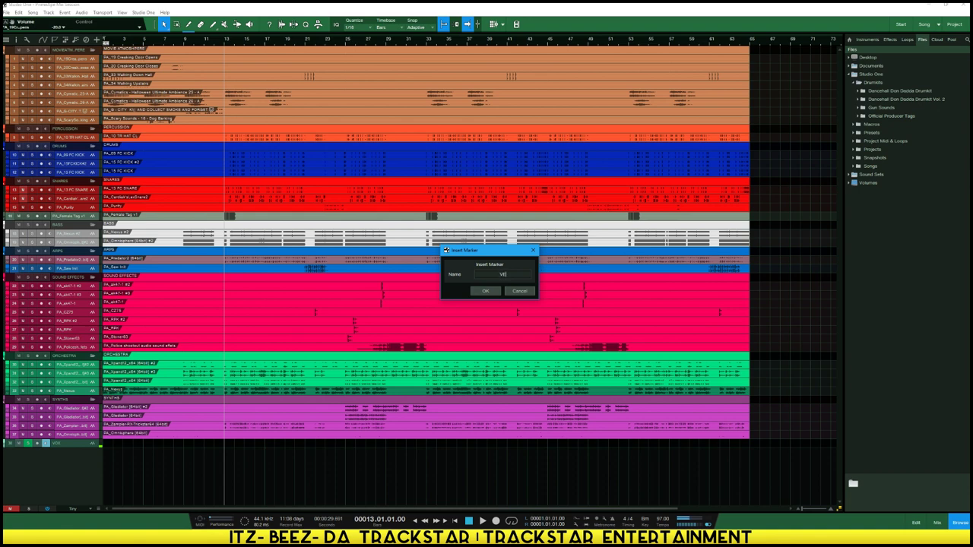
pyautogui.press('Return')
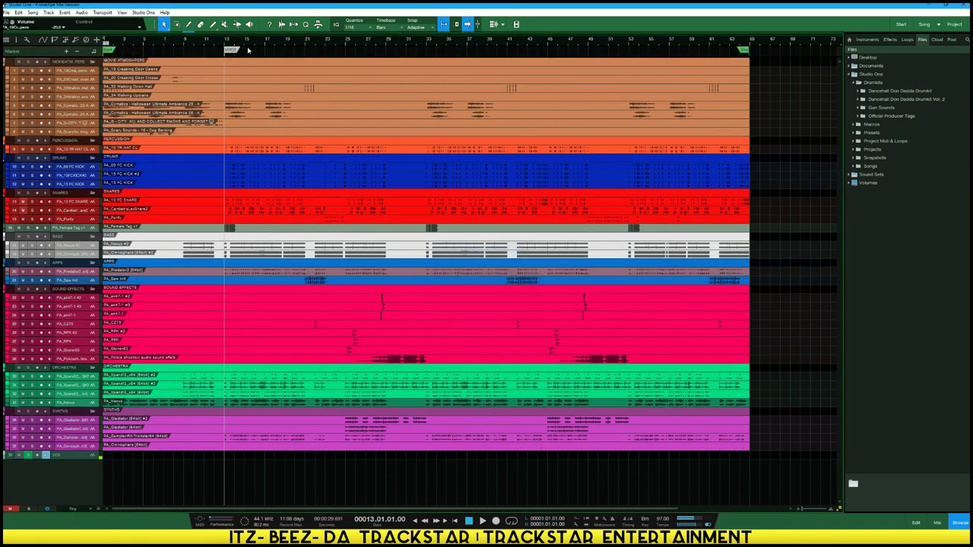
pyautogui.click(305, 45)
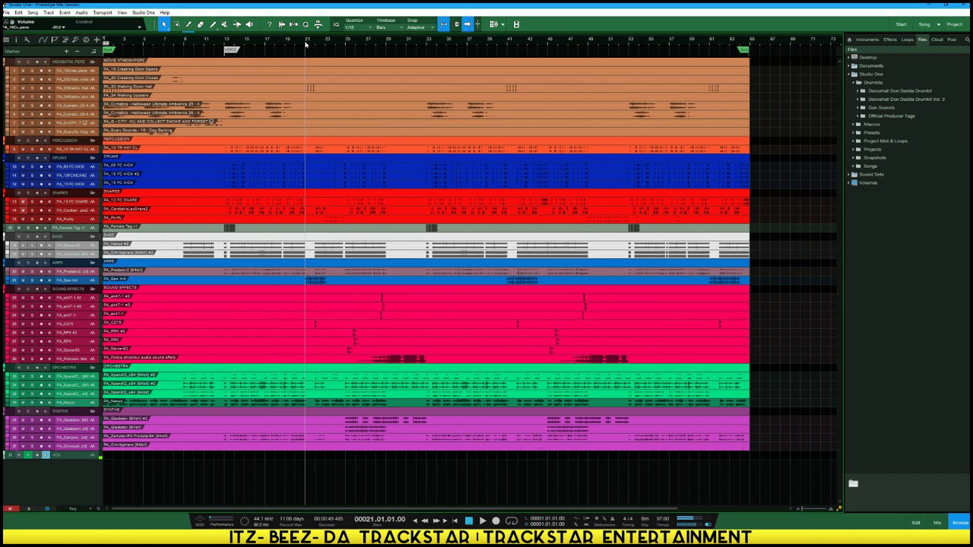
pyautogui.click(346, 44)
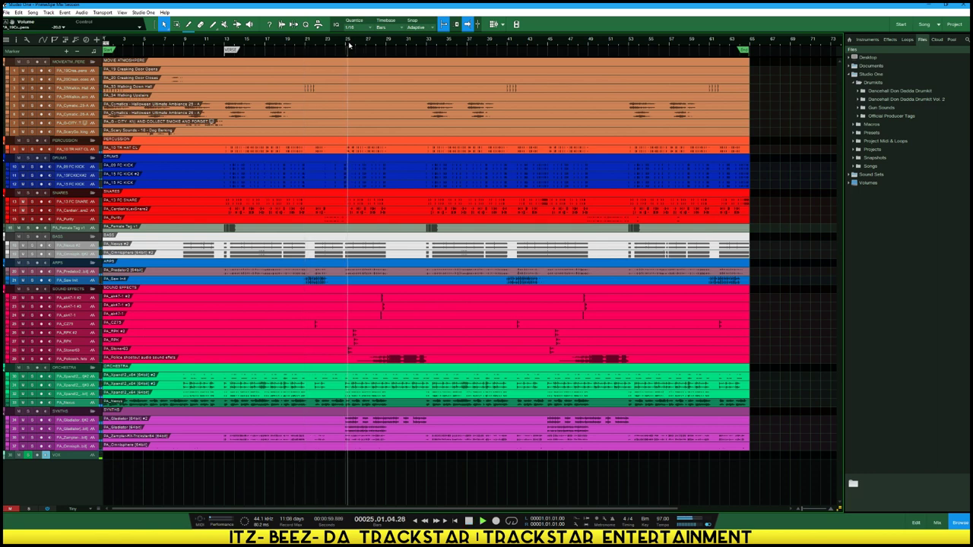
pyautogui.press('shift+Insert')
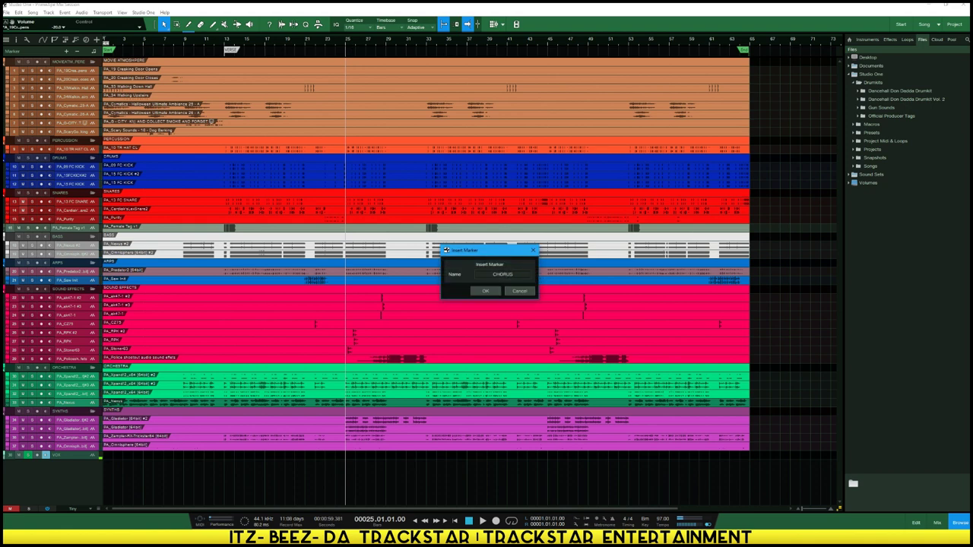
pyautogui.press('Return')
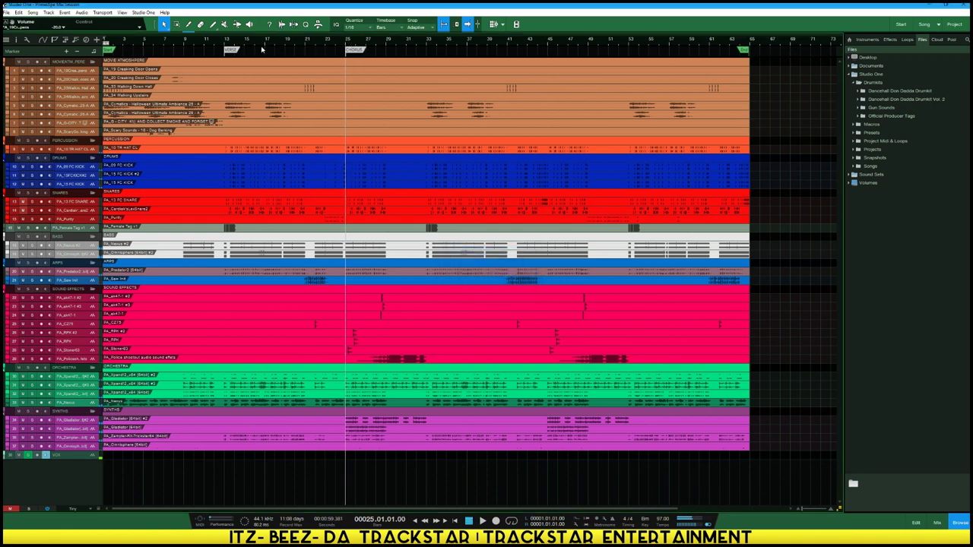
# Copy VERSE to bar 33 and CHORUS to bar 45, keeping the originals in place
pyautogui.click(232, 50)
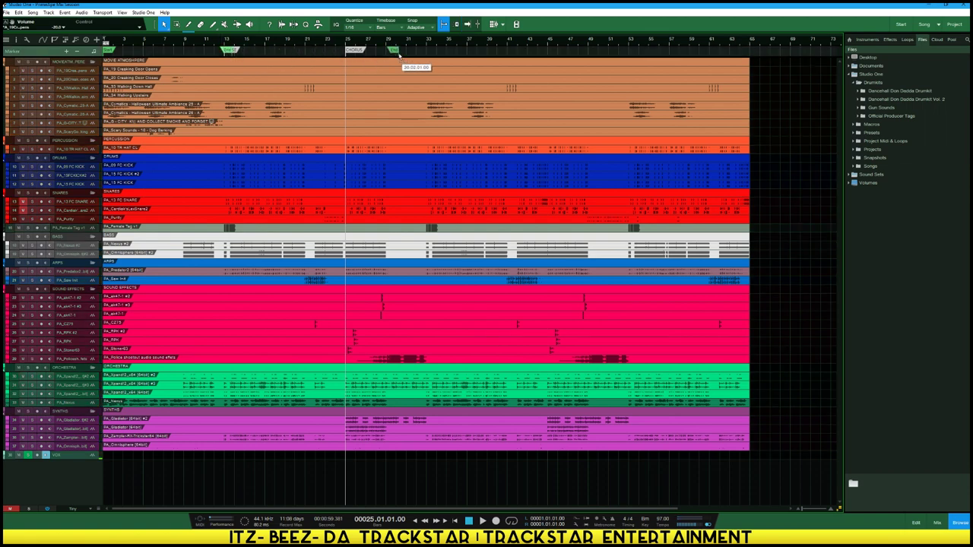
pyautogui.click(747, 51)
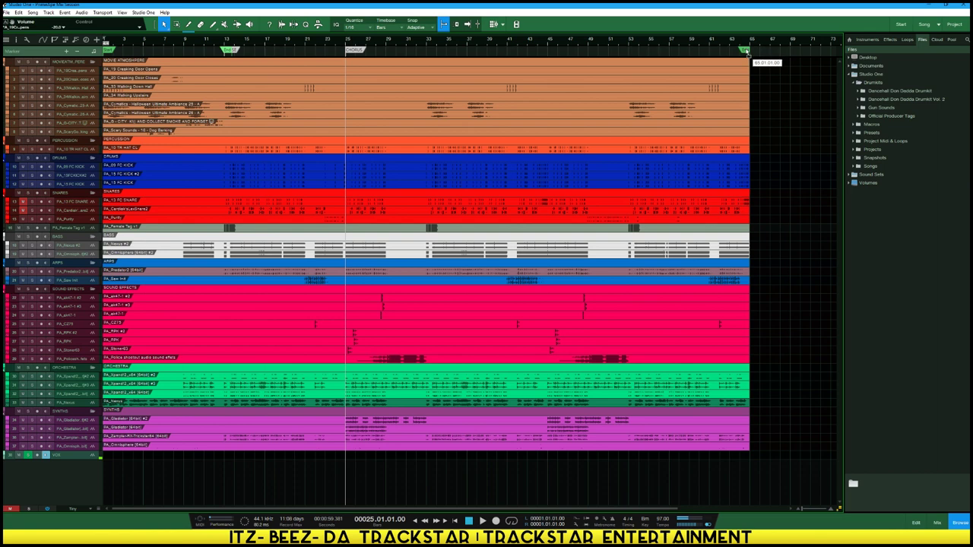
pyautogui.click(233, 50)
pyautogui.hotkey('ctrl', 'z')
pyautogui.click(227, 51)
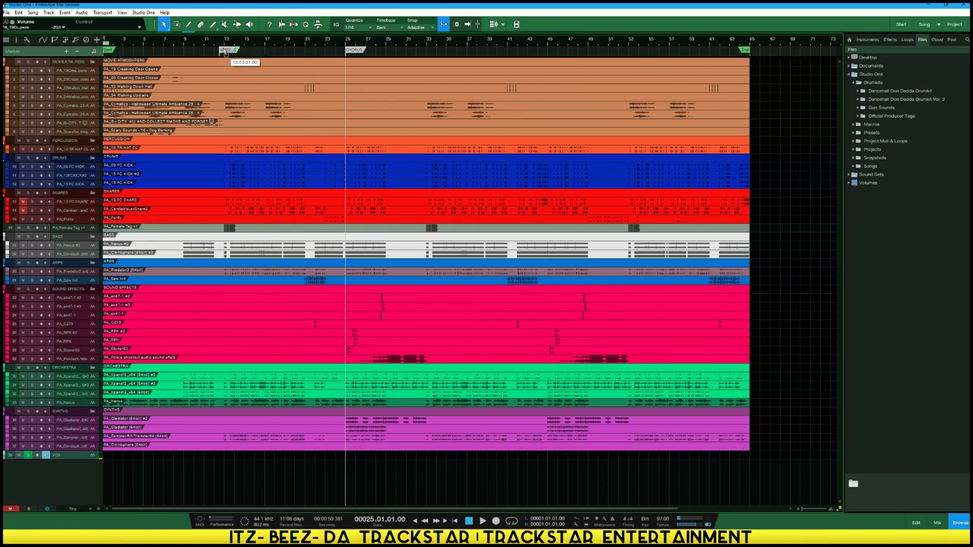
pyautogui.moveTo(227, 51); pyautogui.dragTo(433, 50)
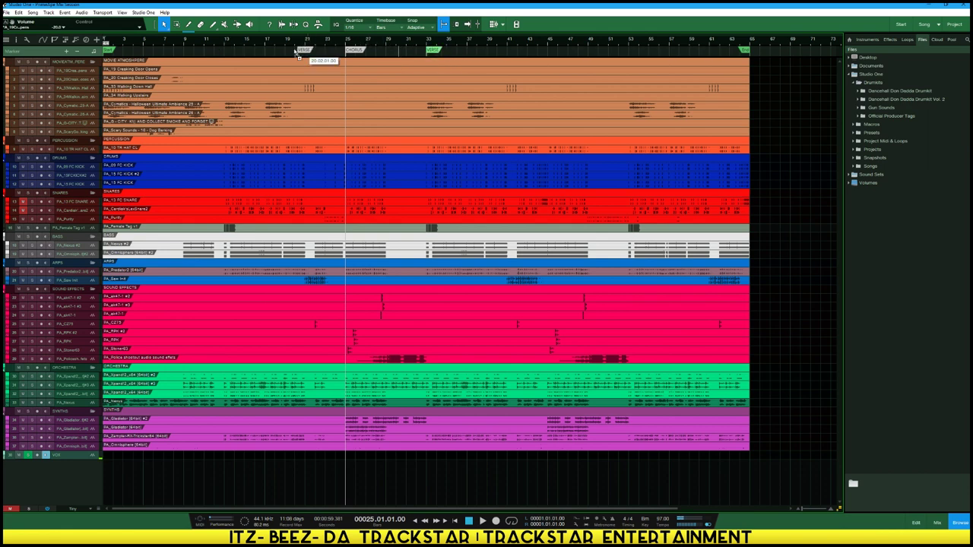
pyautogui.moveTo(227, 46); pyautogui.dragTo(231, 51)
pyautogui.moveTo(353, 51)
pyautogui.mouseDown()
pyautogui.moveTo(565, 60)
pyautogui.moveTo(482, 61)
pyautogui.moveTo(563, 61)
pyautogui.moveTo(552, 57)
pyautogui.mouseUp()
# Review the second chorus and add an OUTRO marker at bar 53
pyautogui.press('space')
pyautogui.click(548, 43)
pyautogui.press('space')
pyautogui.click(629, 46)
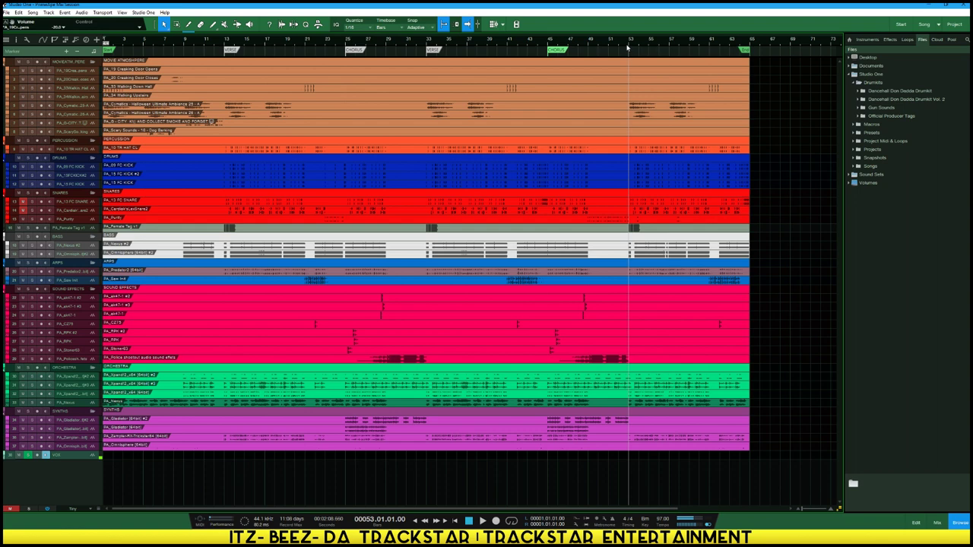
pyautogui.press('shift+Insert')
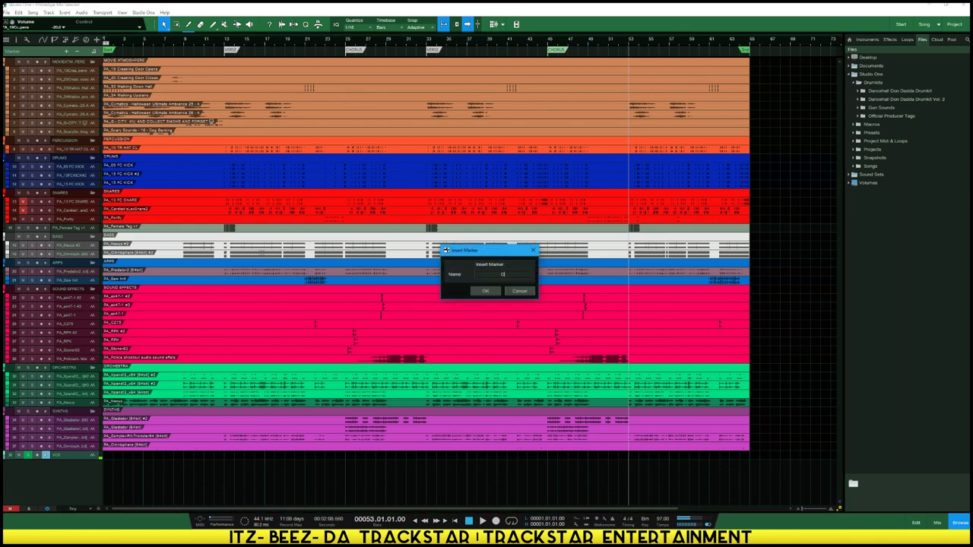
pyautogui.press('Return')
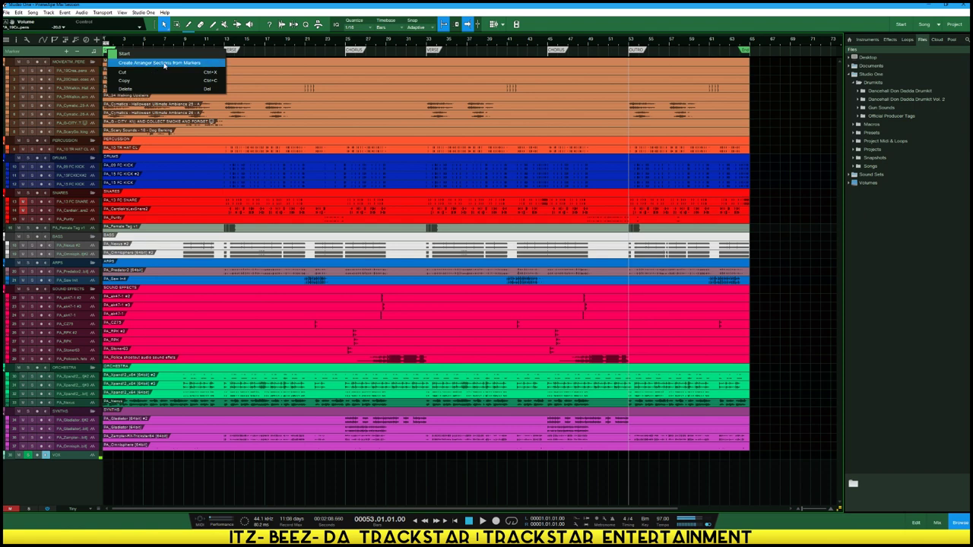
pyautogui.click(163, 64)
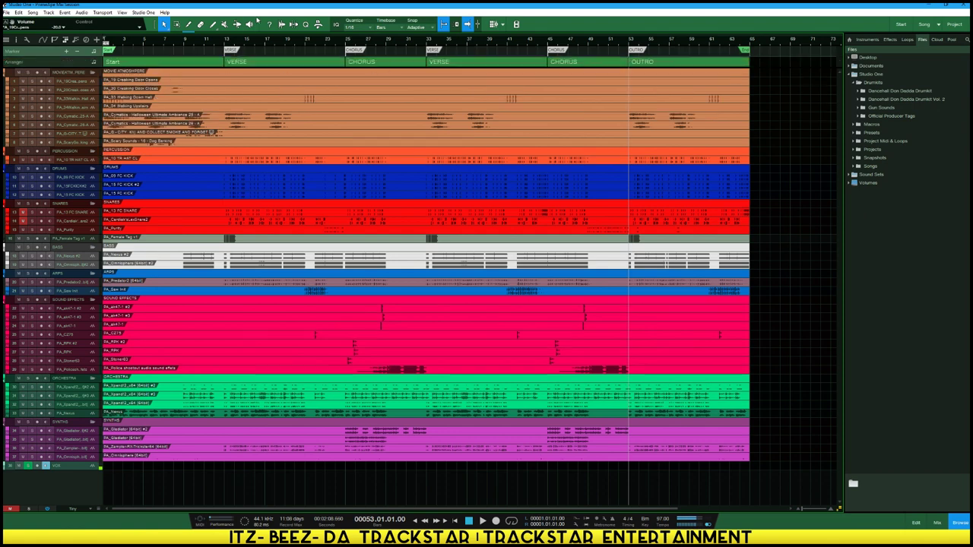
pyautogui.rightClick(247, 64)
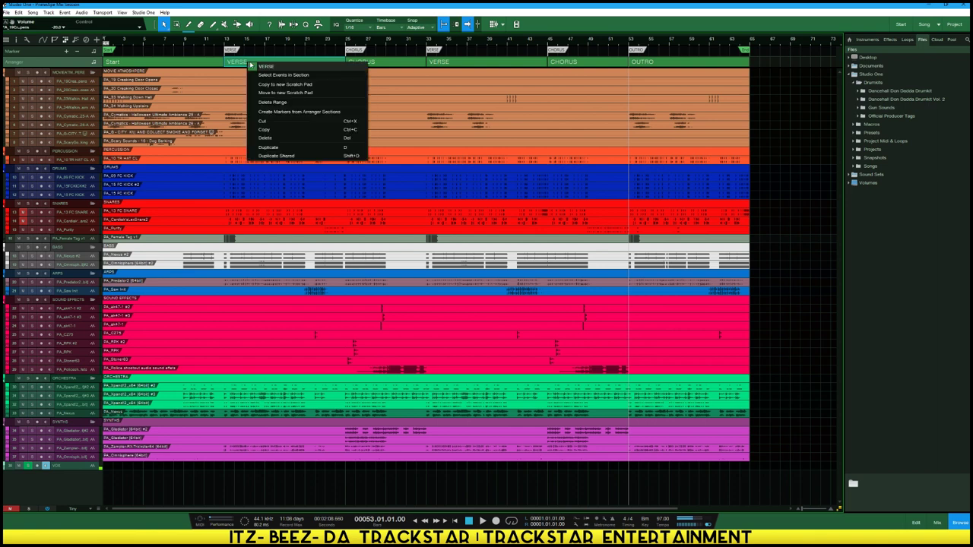
pyautogui.click(269, 124)
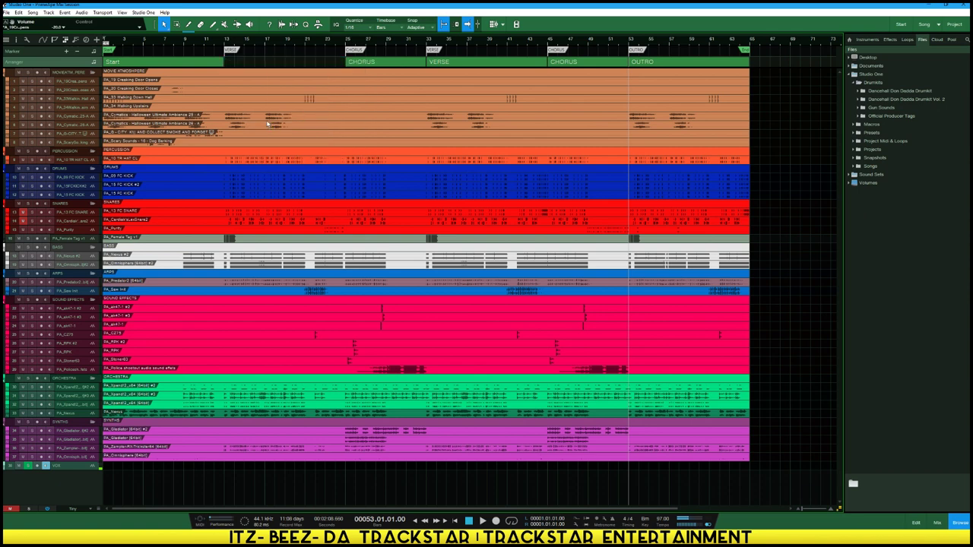
pyautogui.hotkey('ctrl', 'v')
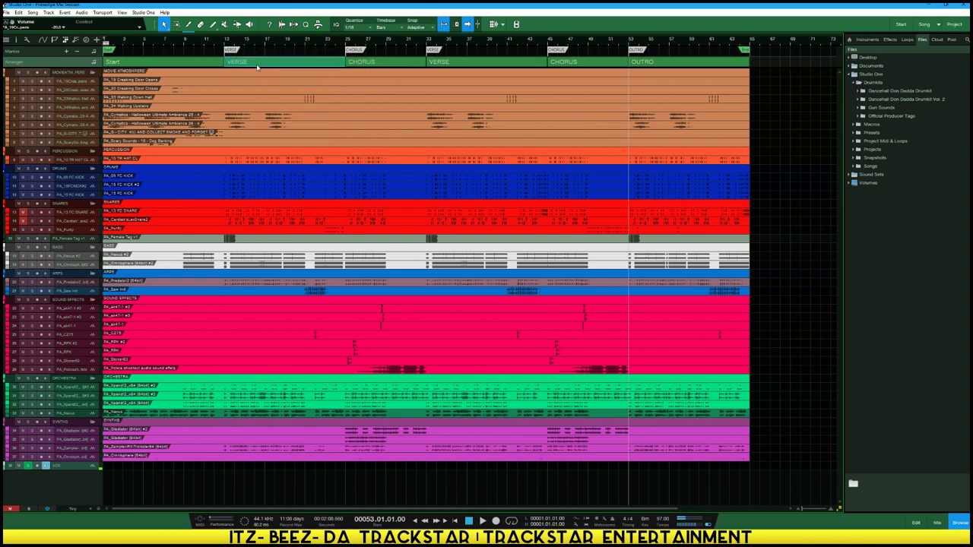
pyautogui.press('Delete')
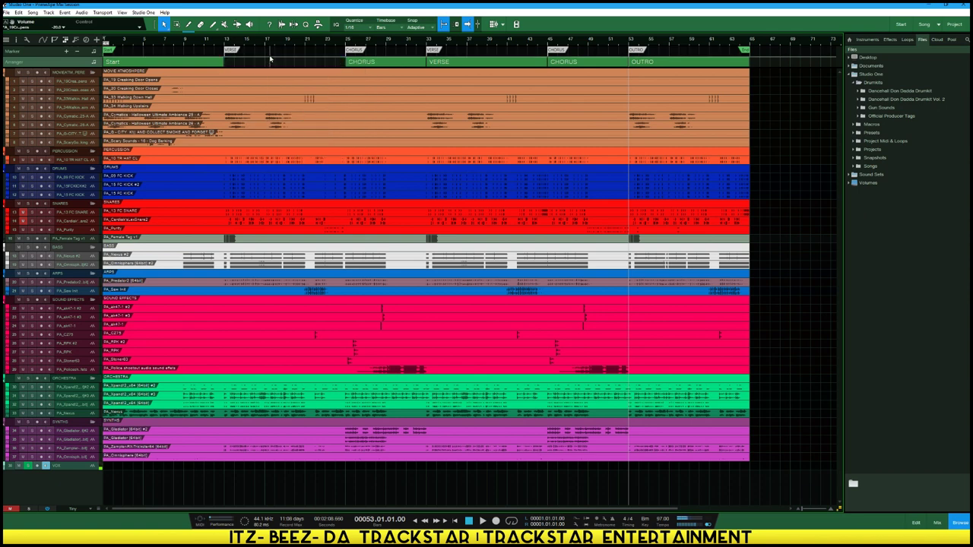
pyautogui.hotkey('ctrl', 'z')
pyautogui.moveTo(301, 65); pyautogui.dragTo(757, 65)
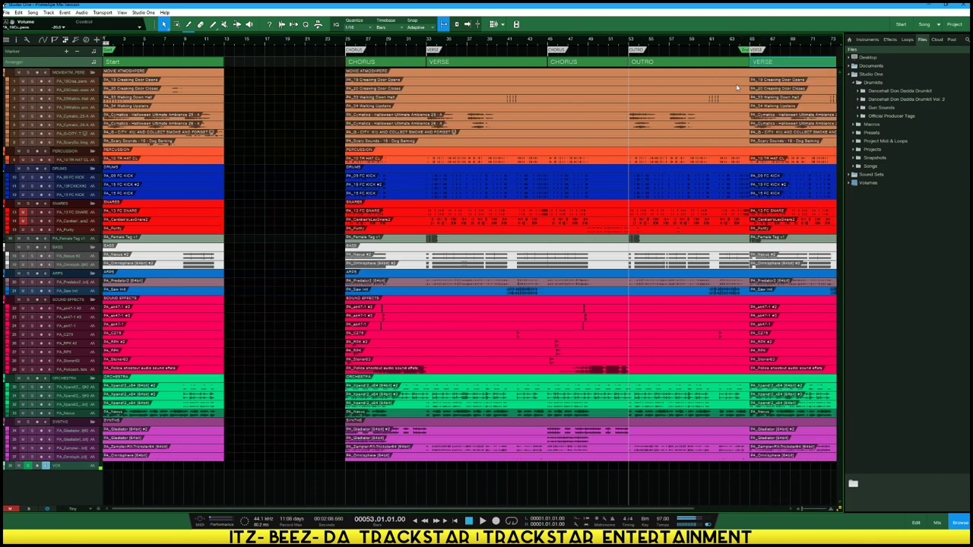
pyautogui.moveTo(383, 60); pyautogui.dragTo(265, 63)
pyautogui.click(214, 53)
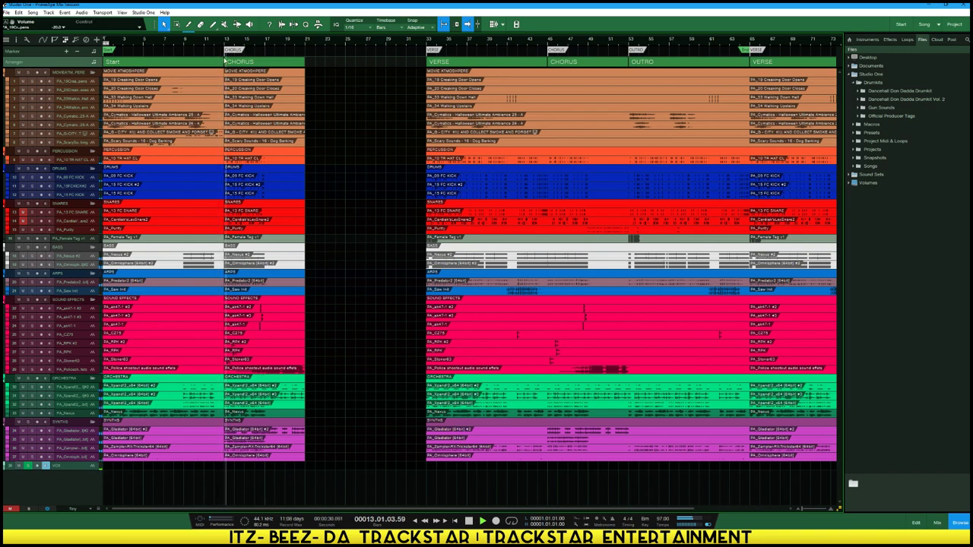
pyautogui.press('space')
pyautogui.hotkey('ctrl', 'z')
pyautogui.hotkey('ctrl', 'z')
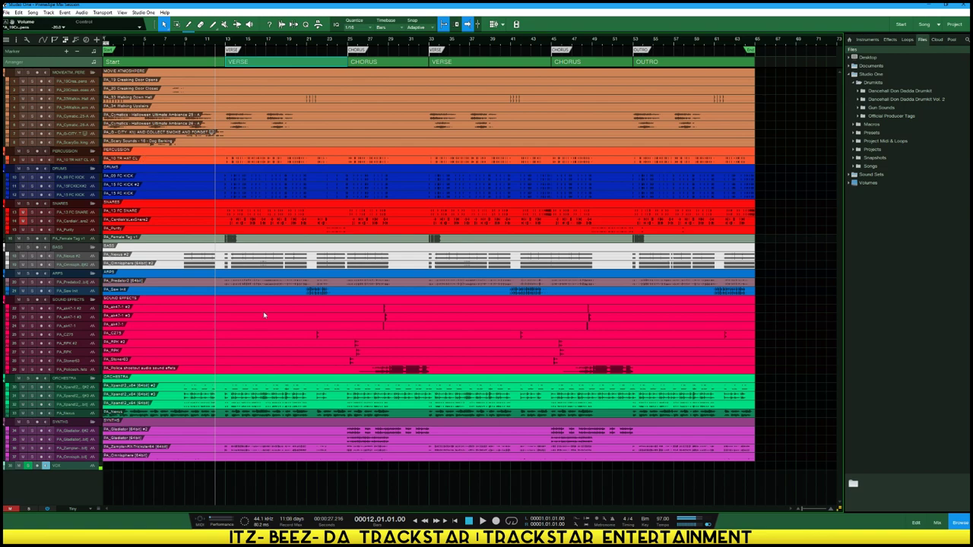
# Open the mixer with F3 and select channels 1 through 9 to bring up their options
pyautogui.press('F3')
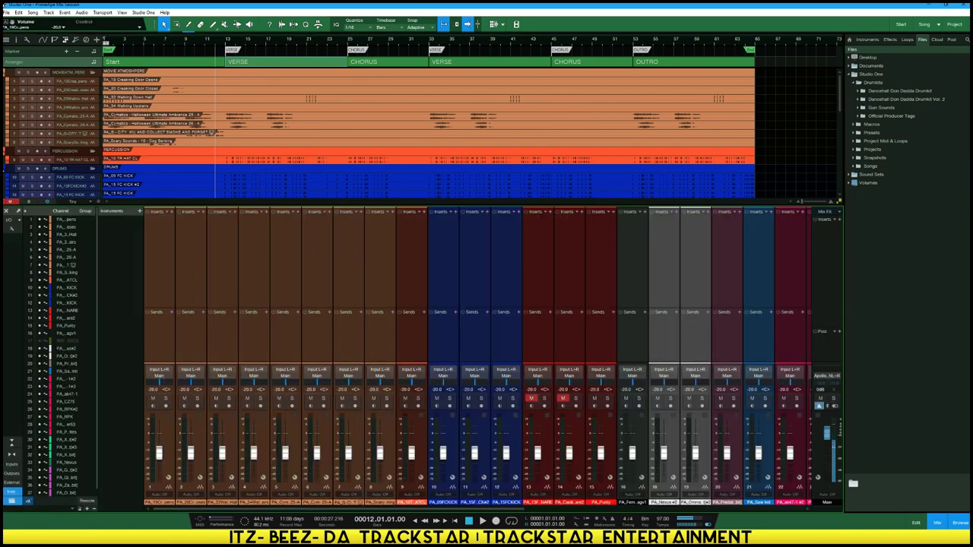
pyautogui.moveTo(256, 514); pyautogui.dragTo(651, 510)
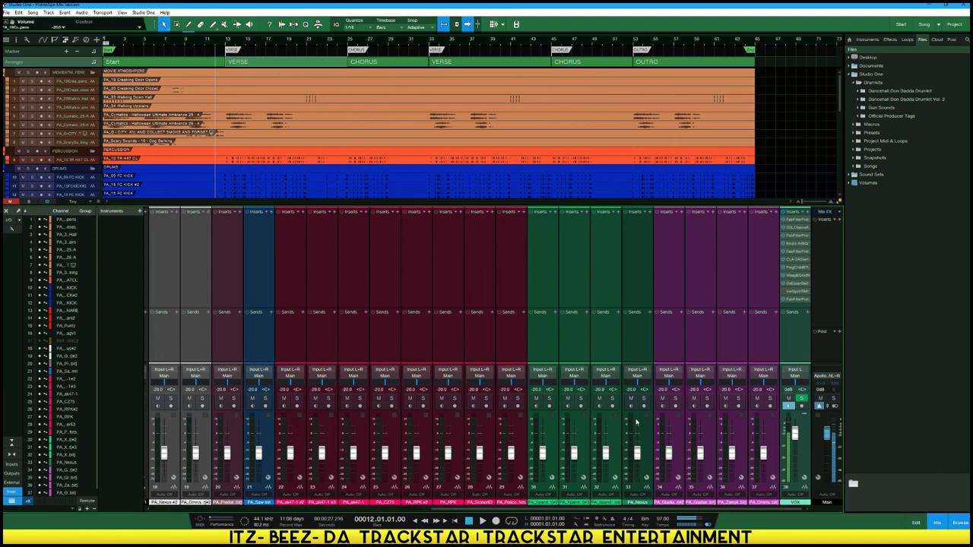
pyautogui.moveTo(576, 511); pyautogui.dragTo(352, 511)
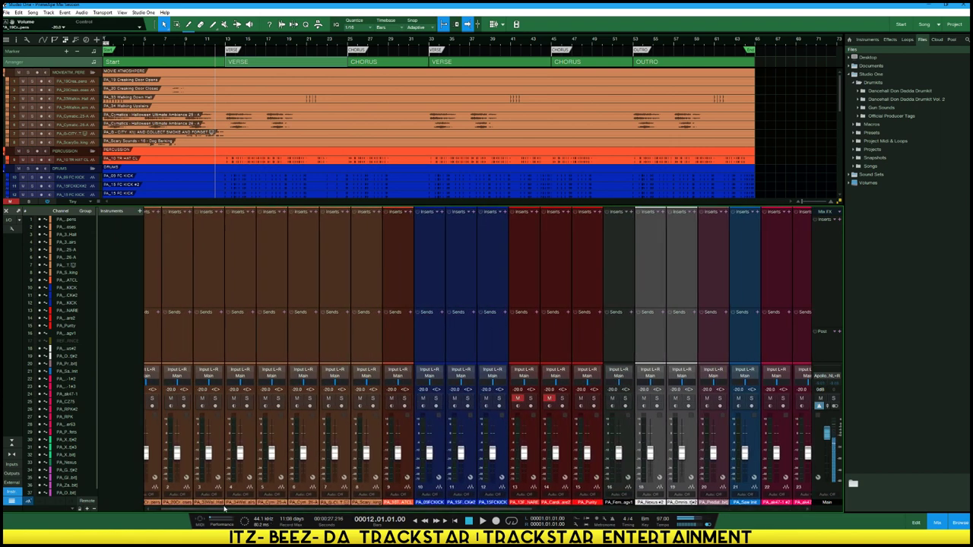
pyautogui.moveTo(213, 511); pyautogui.dragTo(161, 509)
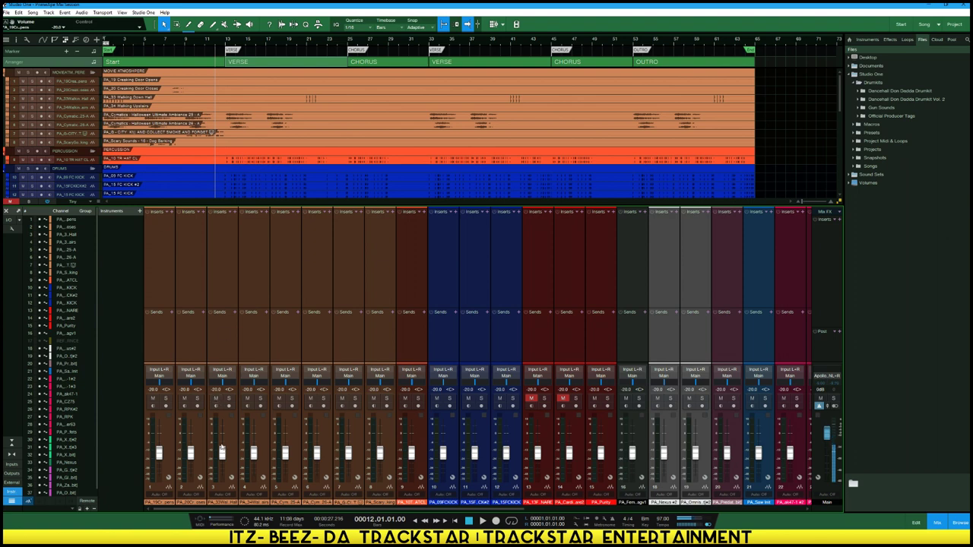
pyautogui.click(156, 363)
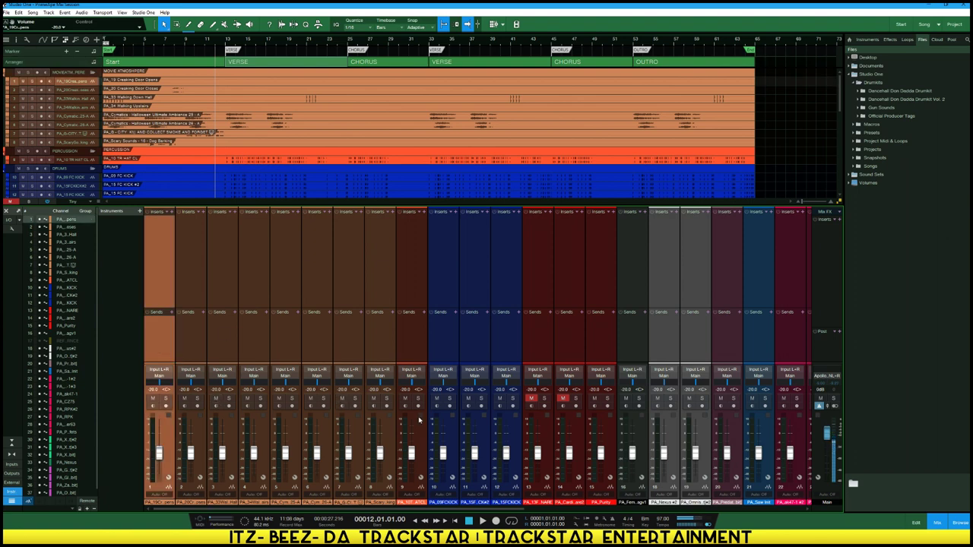
pyautogui.keyDown('shift'); pyautogui.click(407, 340); pyautogui.keyUp('shift')
pyautogui.rightClick(405, 335)
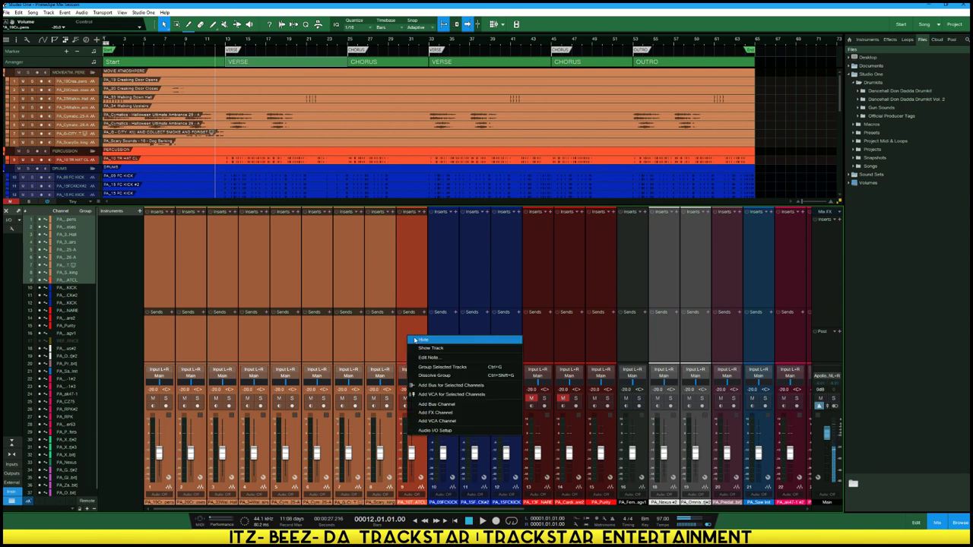
# Add a bus for the nine selected movie-atmosphere channels and test it by muting it during playback
pyautogui.click(448, 386)
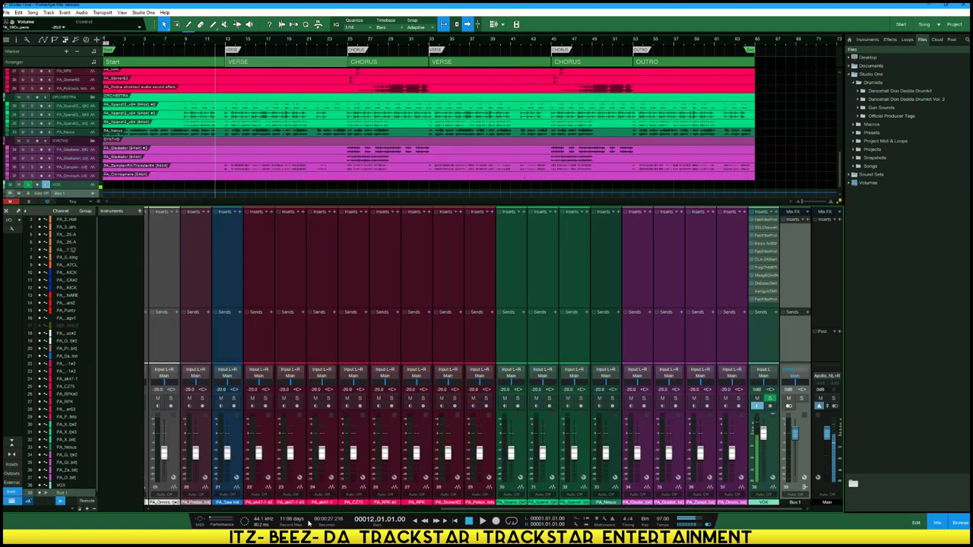
pyautogui.press('space')
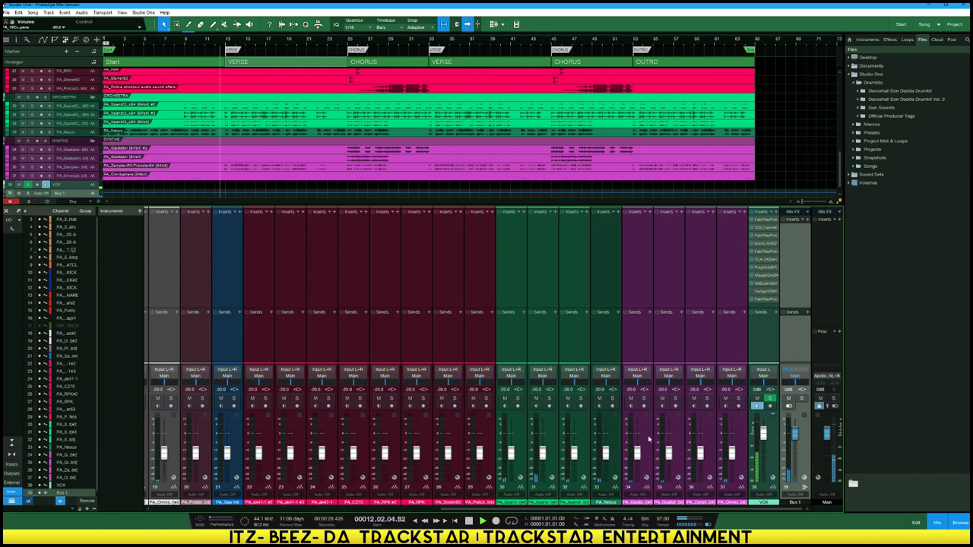
pyautogui.press('space')
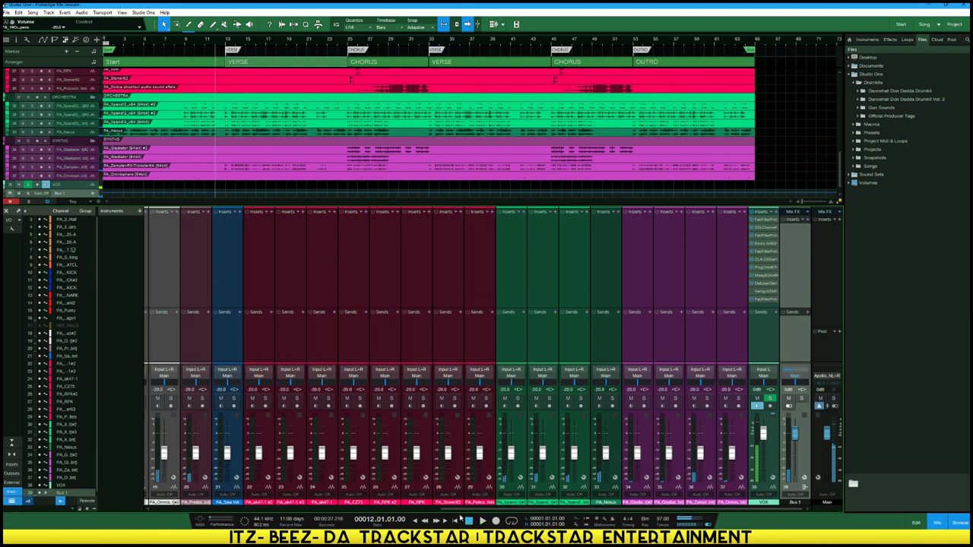
pyautogui.press(',')
pyautogui.press('space')
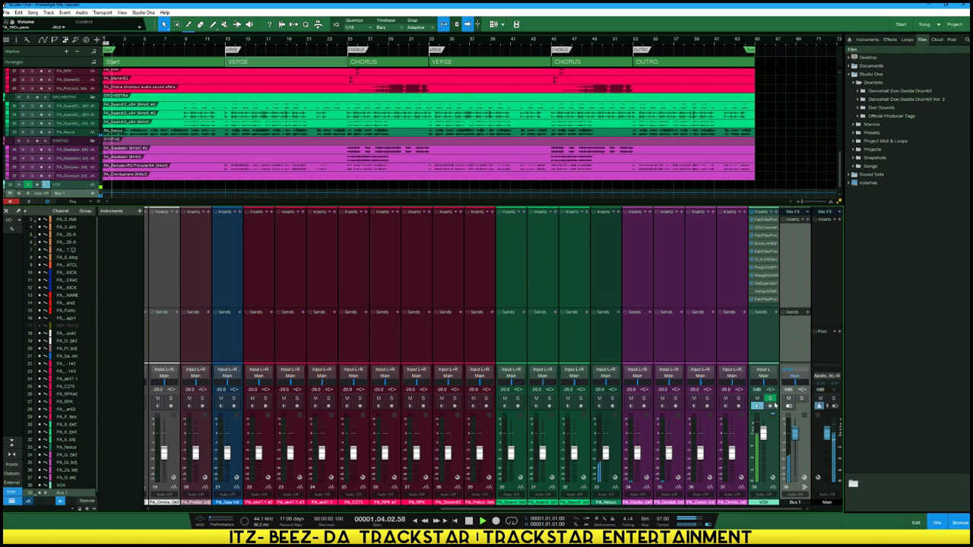
pyautogui.click(788, 398)
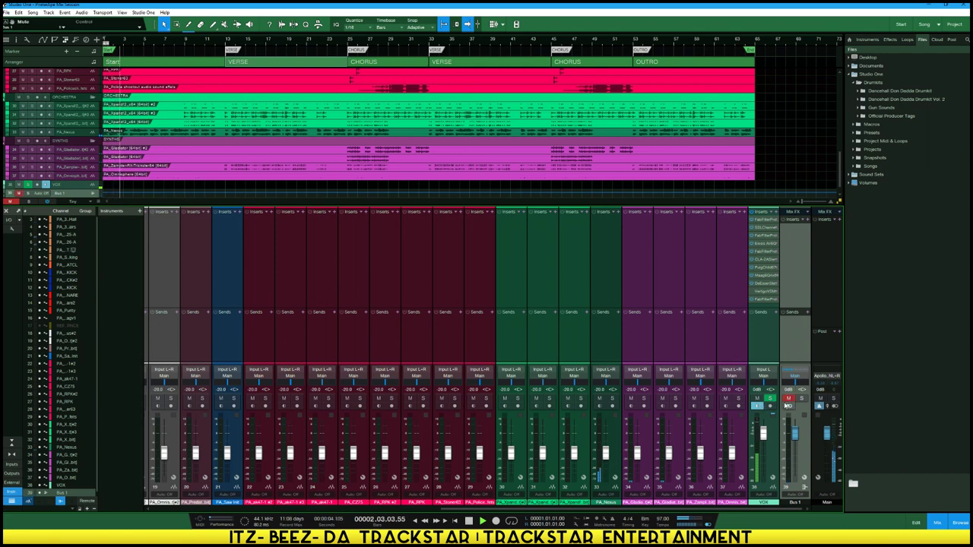
pyautogui.press('space')
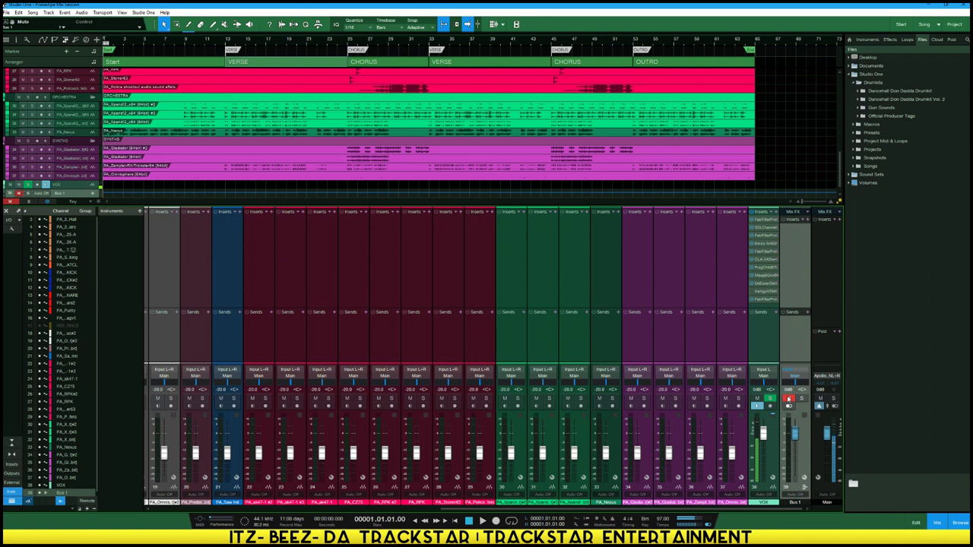
# Rename the new bus MOVIE A and colour it green
pyautogui.doubleClick(799, 503)
pyautogui.write('MOVIE A')
pyautogui.press('Return')
pyautogui.click(790, 504)
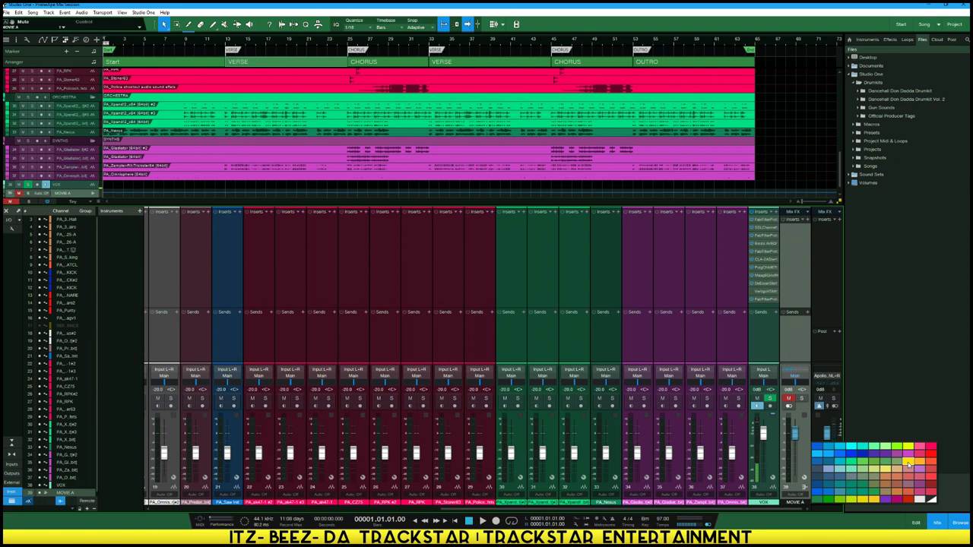
pyautogui.click(866, 465)
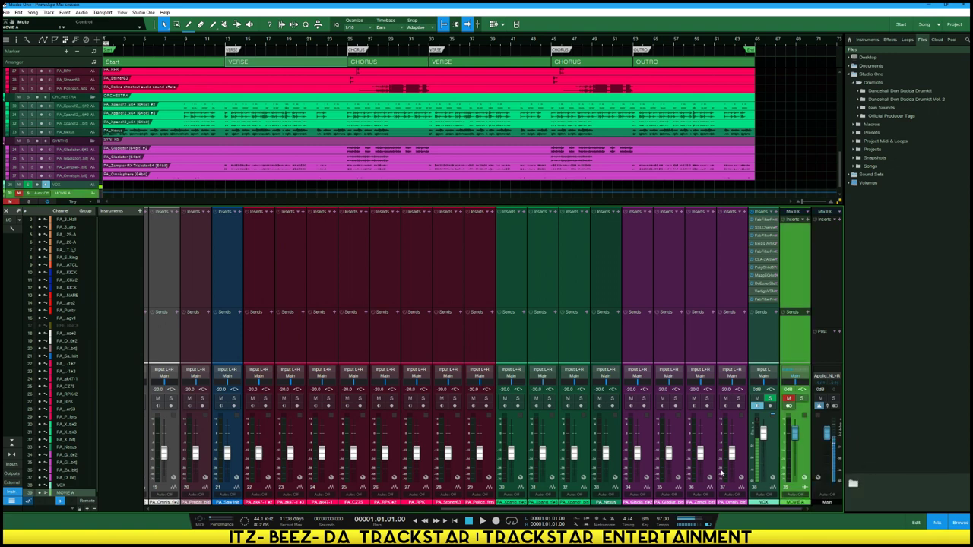
pyautogui.moveTo(715, 509); pyautogui.dragTo(390, 485)
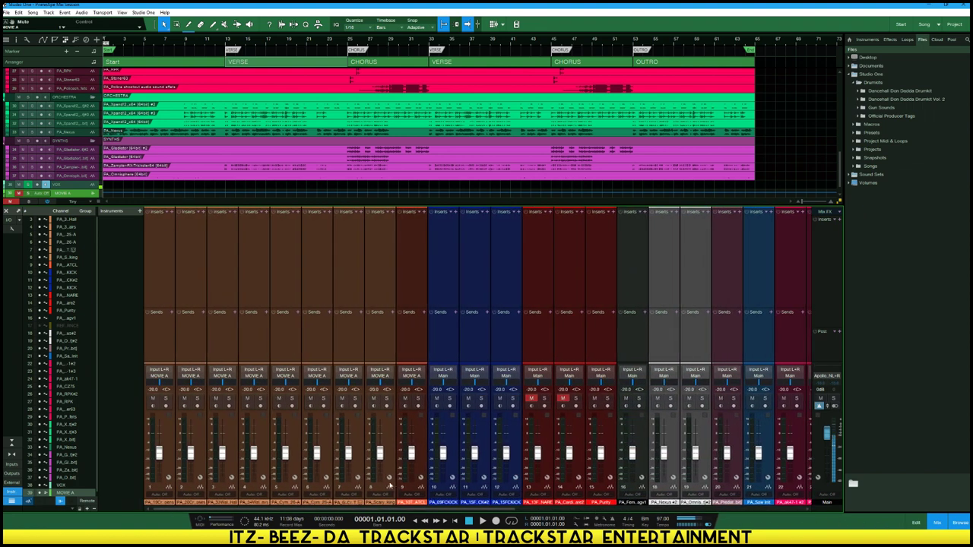
# Create a new bus fed by kick channels 10–12
pyautogui.click(438, 349)
pyautogui.keyDown('shift'); pyautogui.click(500, 342); pyautogui.keyUp('shift')
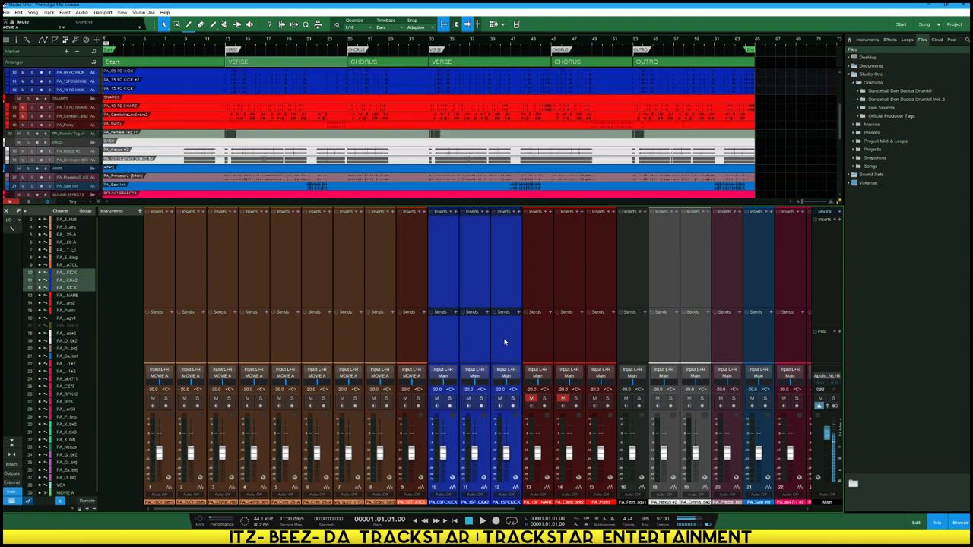
pyautogui.rightClick(504, 342)
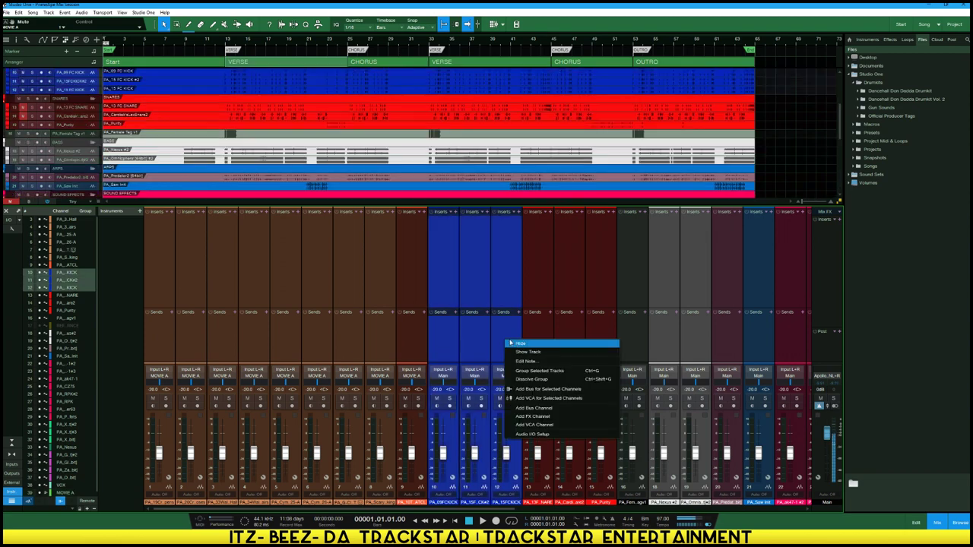
pyautogui.click(568, 394)
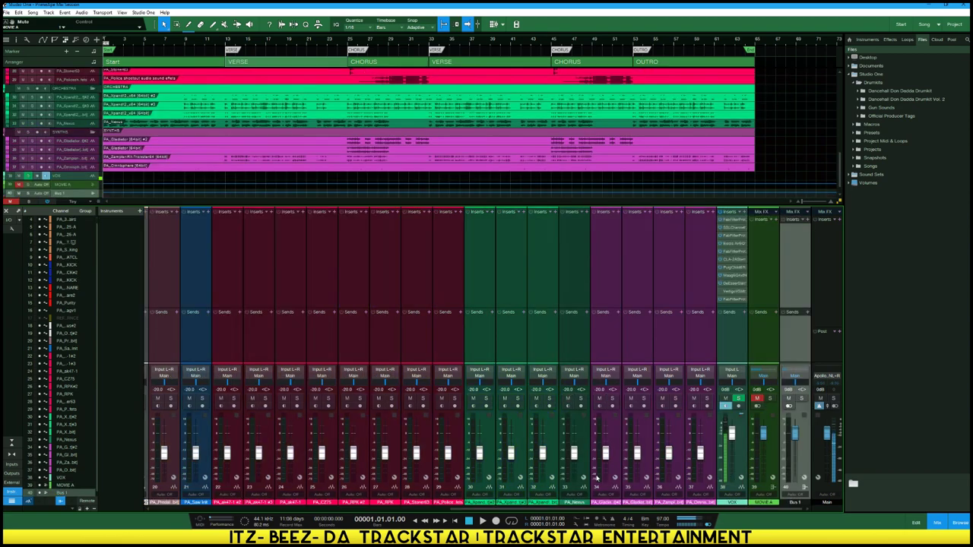
# Colour the new bus green and rename it DRUMS
pyautogui.click(798, 503)
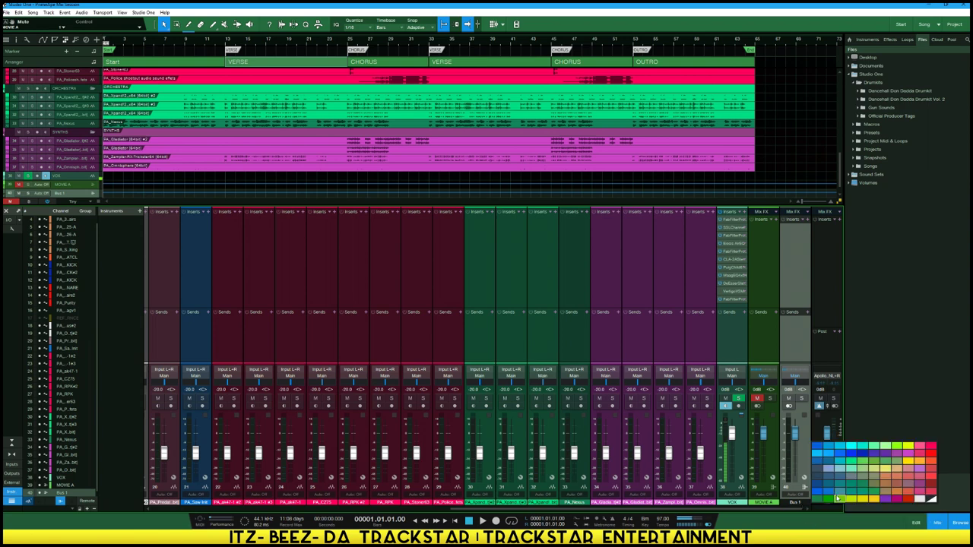
pyautogui.click(861, 464)
pyautogui.doubleClick(794, 503)
pyautogui.write('DRUMS')
pyautogui.press('Return')
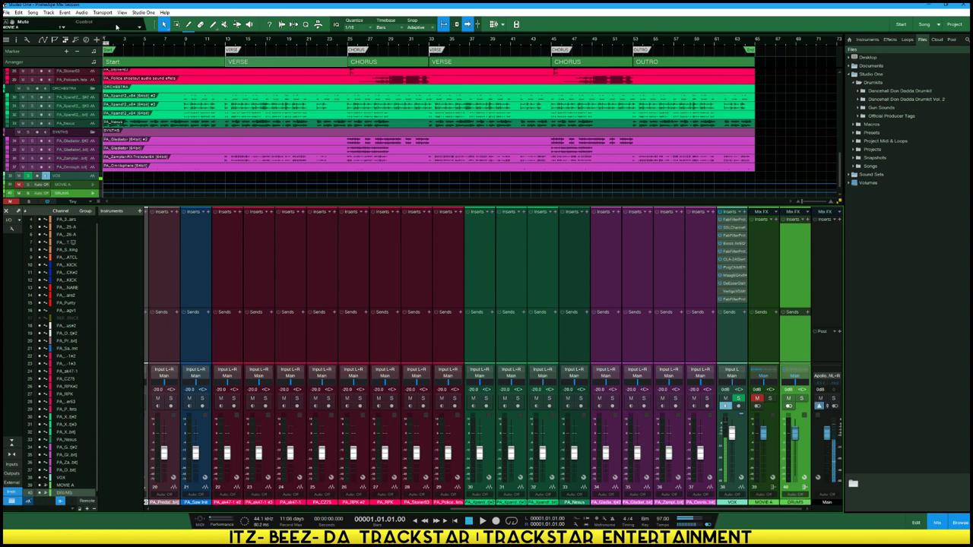
# Play from the VERSE marker at bar 13, unmuting MOVIE A and toggling the DRUMS mute
pyautogui.click(236, 49)
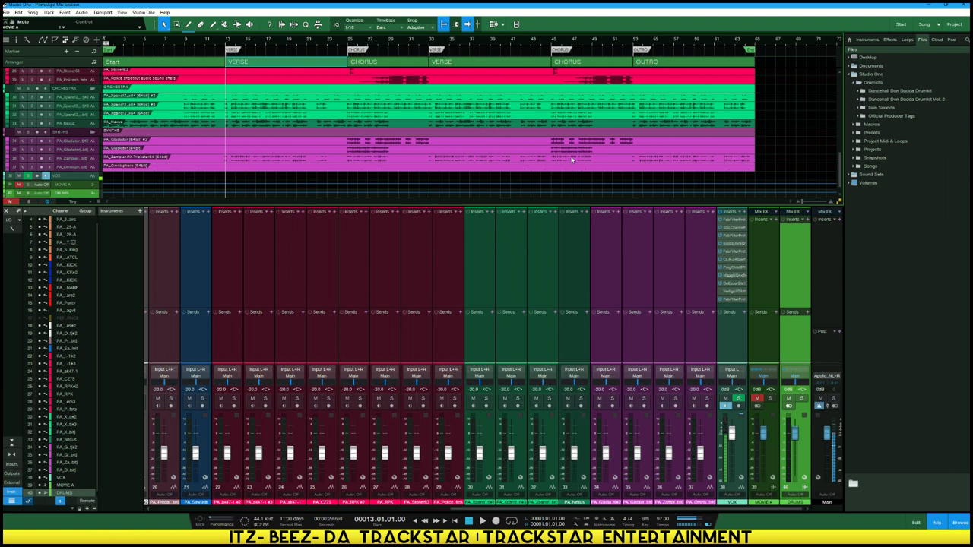
pyautogui.click(759, 399)
pyautogui.press('space')
pyautogui.click(789, 400)
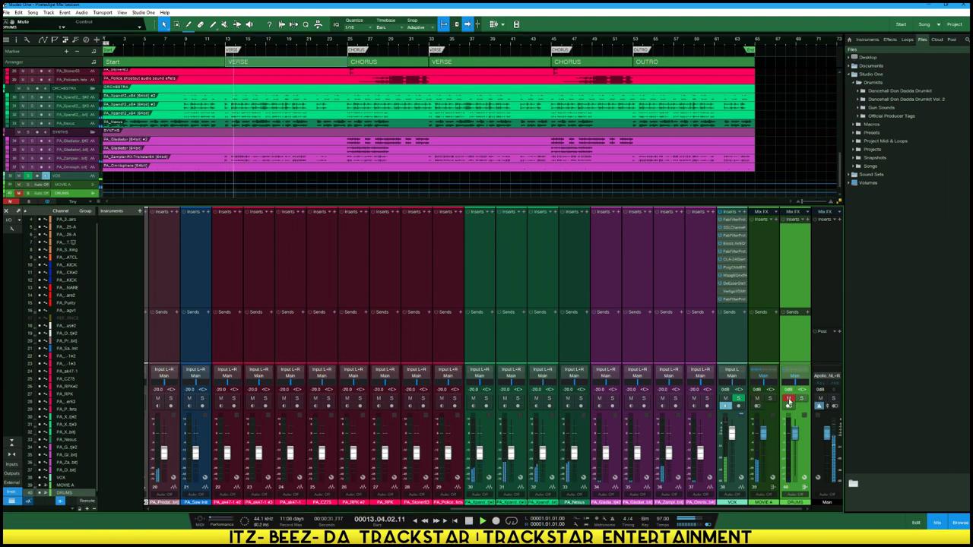
pyautogui.press('space')
pyautogui.click(789, 398)
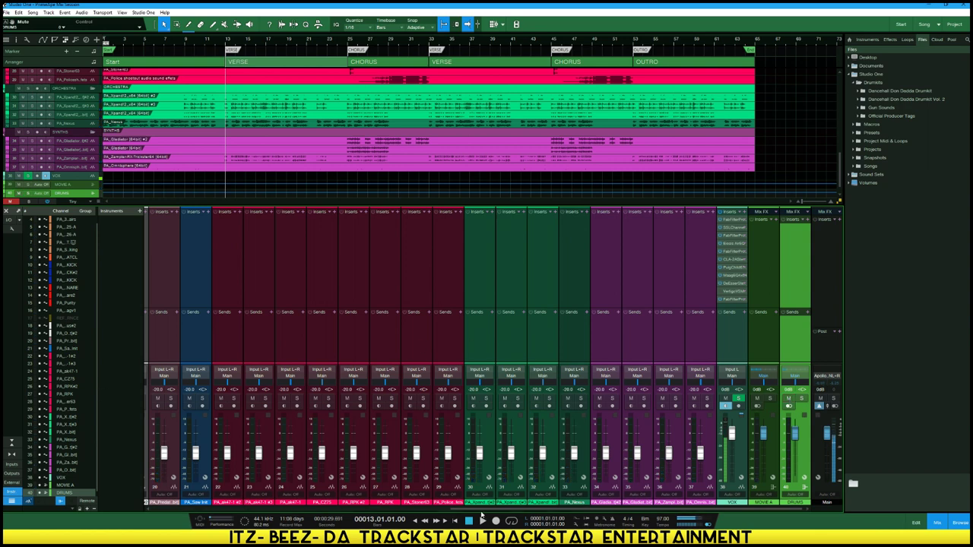
pyautogui.hscroll(-10, 256, 506)
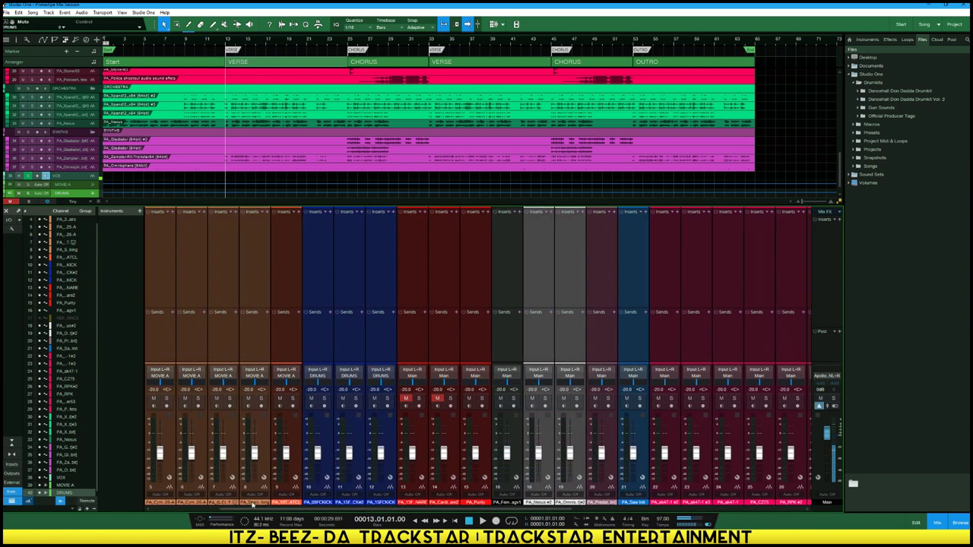
# Create a new bus fed by snare channels 13–15
pyautogui.hscroll(-3, 256, 505)
pyautogui.click(472, 335)
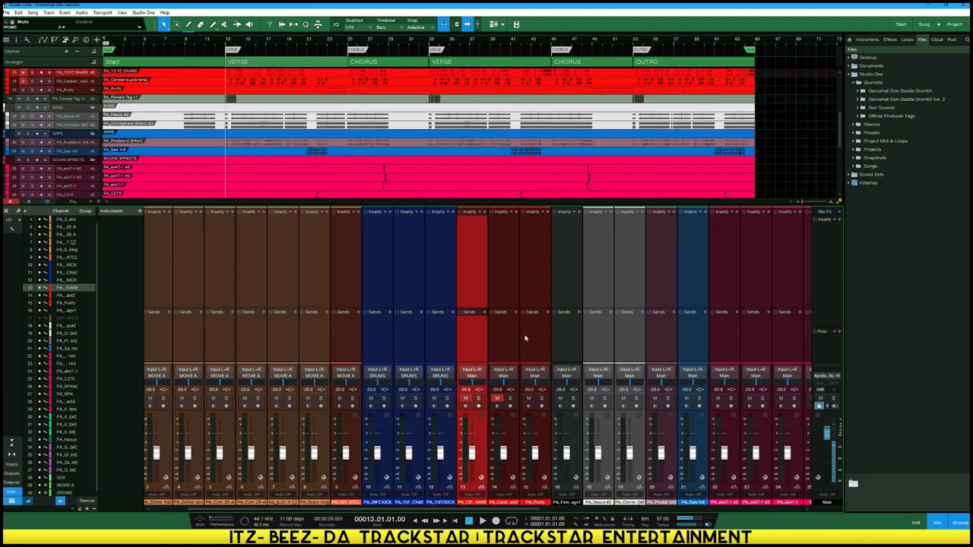
pyautogui.keyDown('shift'); pyautogui.click(539, 337); pyautogui.keyUp('shift')
pyautogui.rightClick(546, 335)
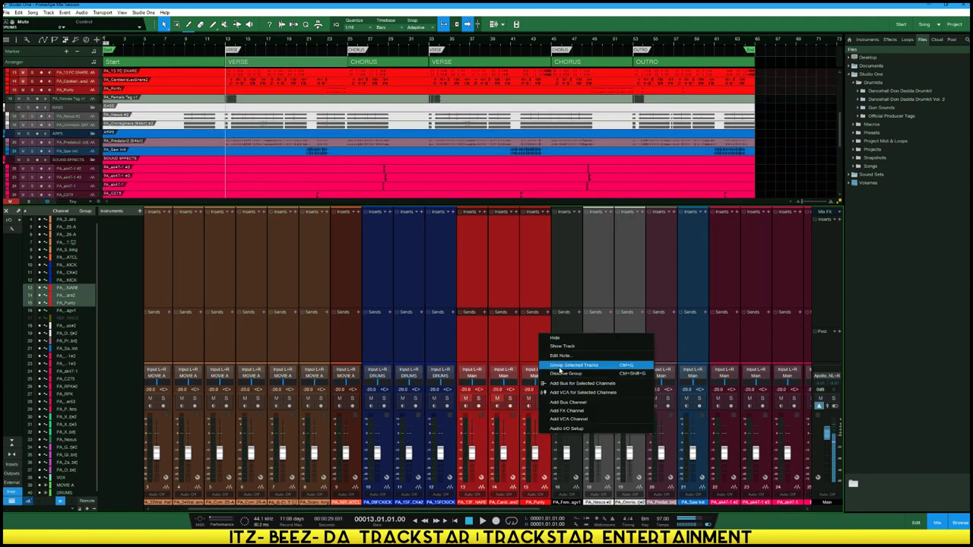
pyautogui.click(573, 383)
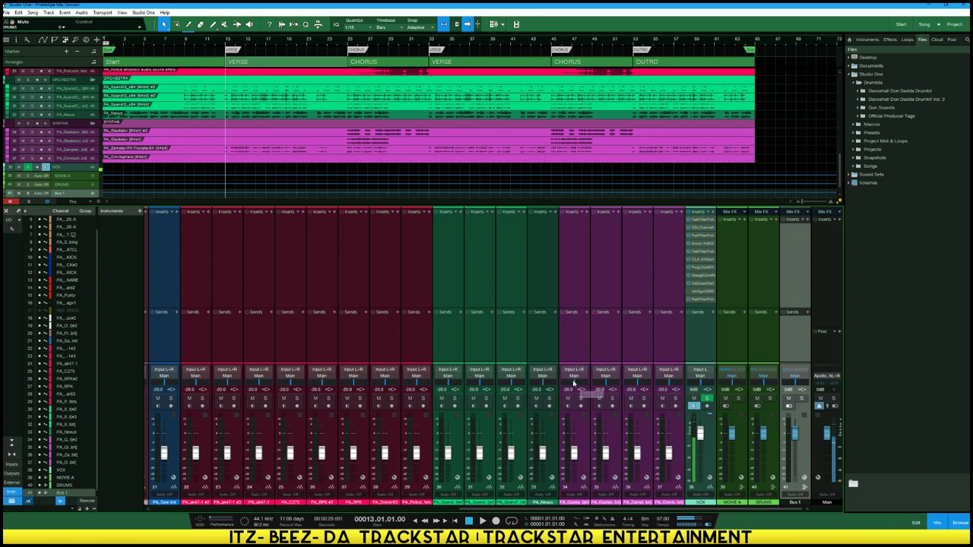
# Name the new bus SNARES and colour its strip green
pyautogui.doubleClick(795, 503)
pyautogui.write('SNAR')
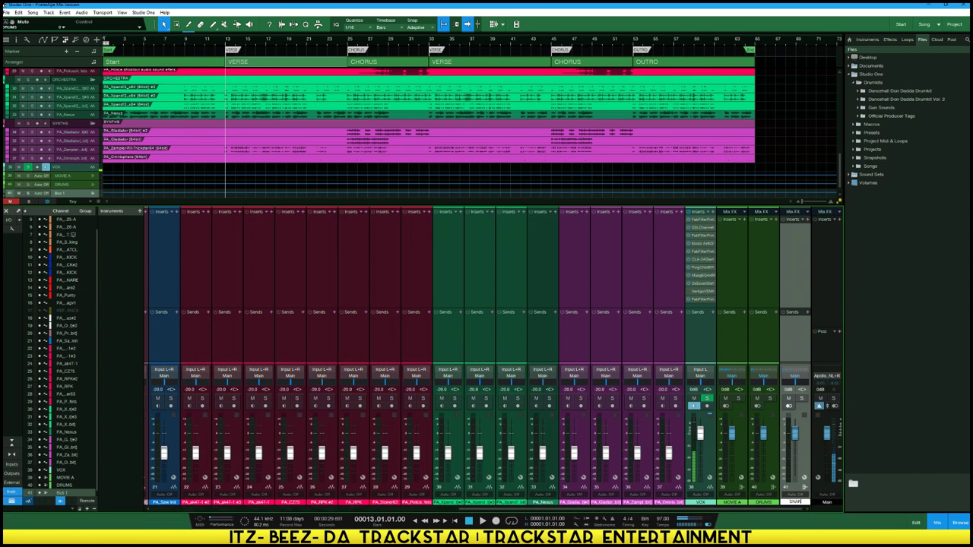
pyautogui.write('ES')
pyautogui.press('Return')
pyautogui.click(803, 497)
pyautogui.click(864, 460)
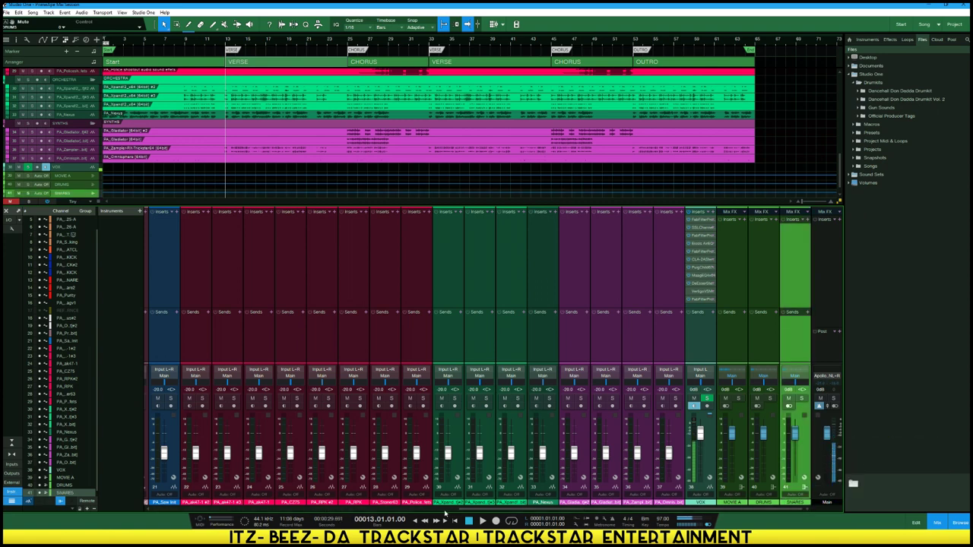
pyautogui.moveTo(462, 509); pyautogui.dragTo(371, 503)
pyautogui.hscroll(-6, 370, 504)
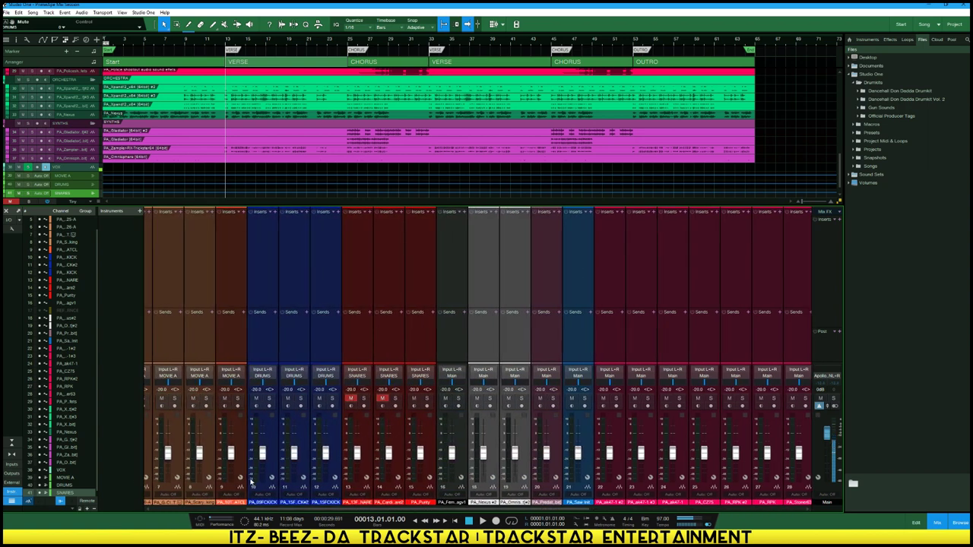
pyautogui.click(416, 343)
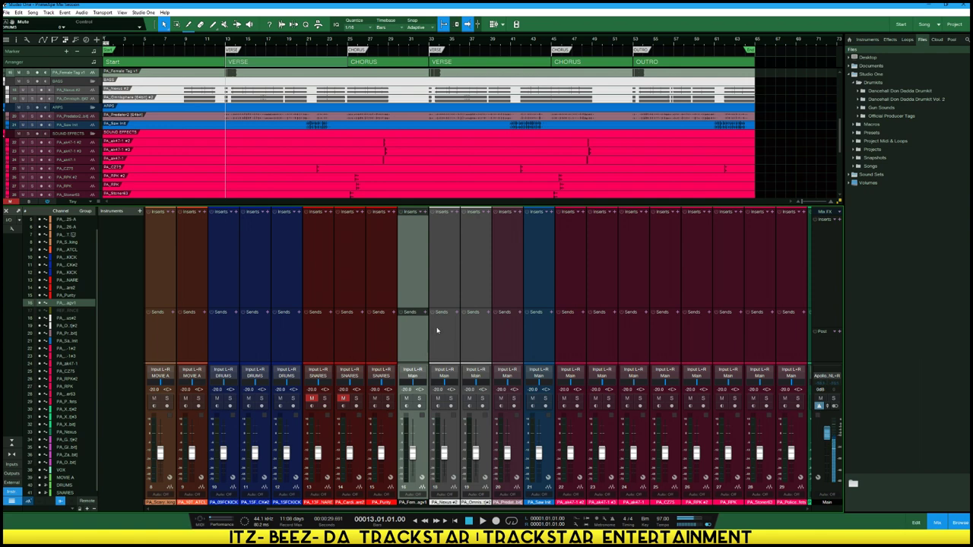
# Create a bus fed by the two grey bass channels and name it BASS
pyautogui.click(445, 330)
pyautogui.keyDown('ctrl'); pyautogui.click(468, 330); pyautogui.keyUp('ctrl')
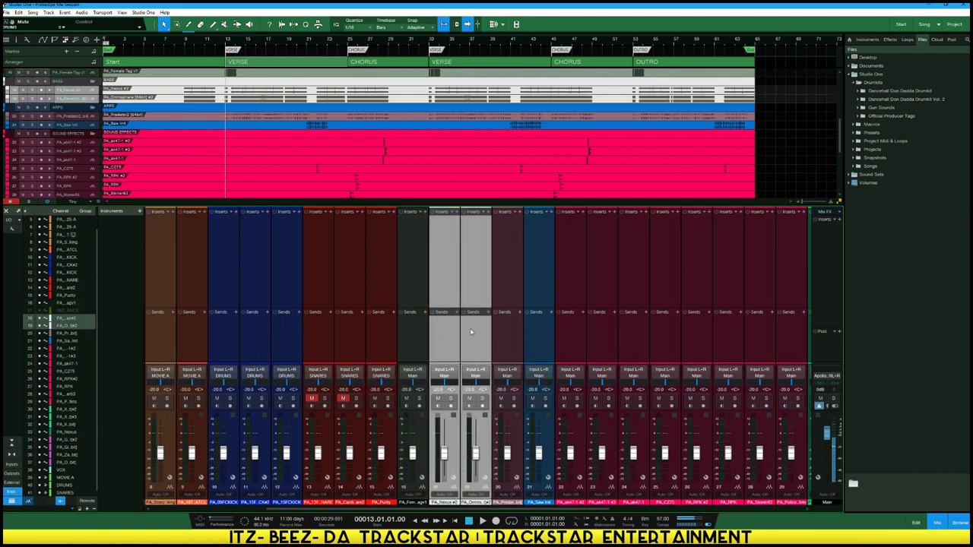
pyautogui.rightClick(469, 329)
pyautogui.click(504, 379)
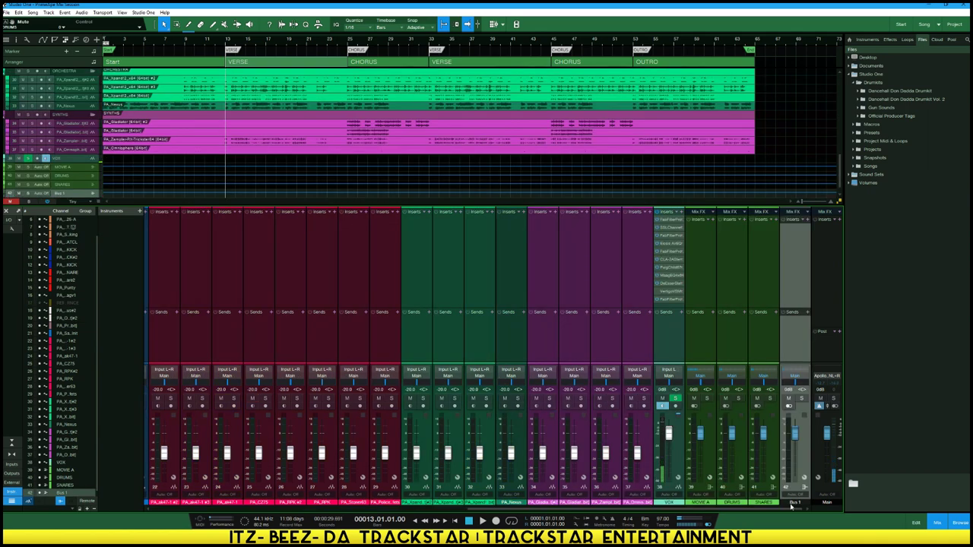
pyautogui.write('BASS')
pyautogui.press('Return')
# Play the song and solo channels 20 and 21 to hear them alone
pyautogui.hscroll(-8, 417, 508)
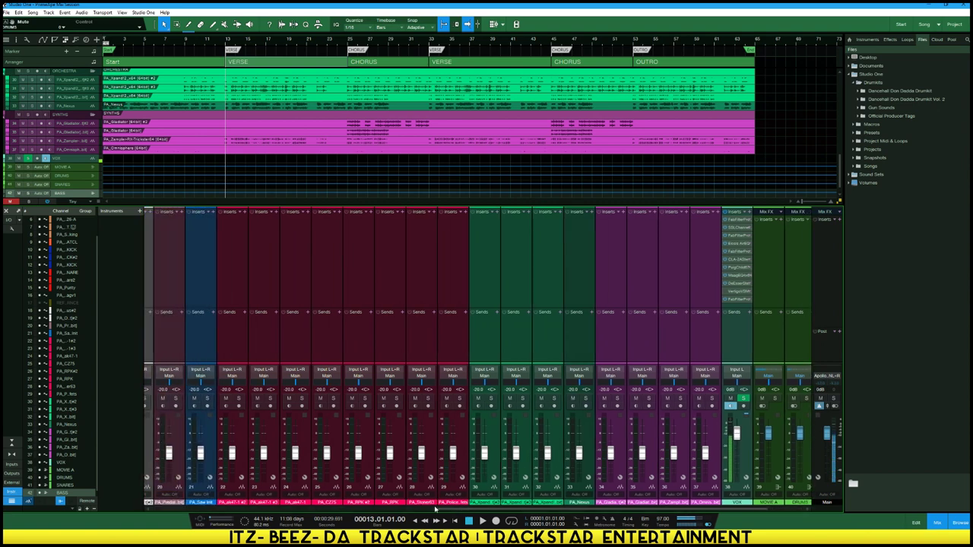
pyautogui.hscroll(-2, 364, 503)
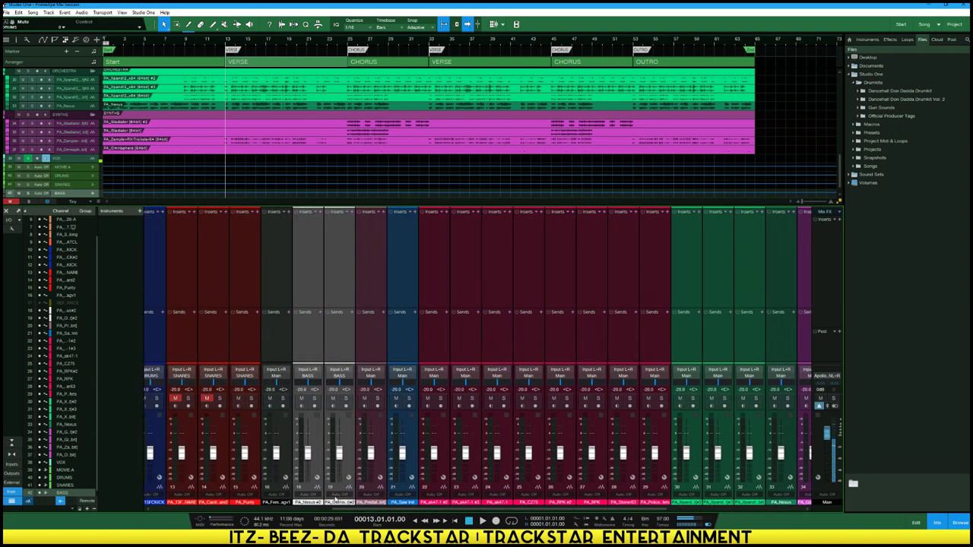
pyautogui.press('space')
pyautogui.press('space')
pyautogui.press('space')
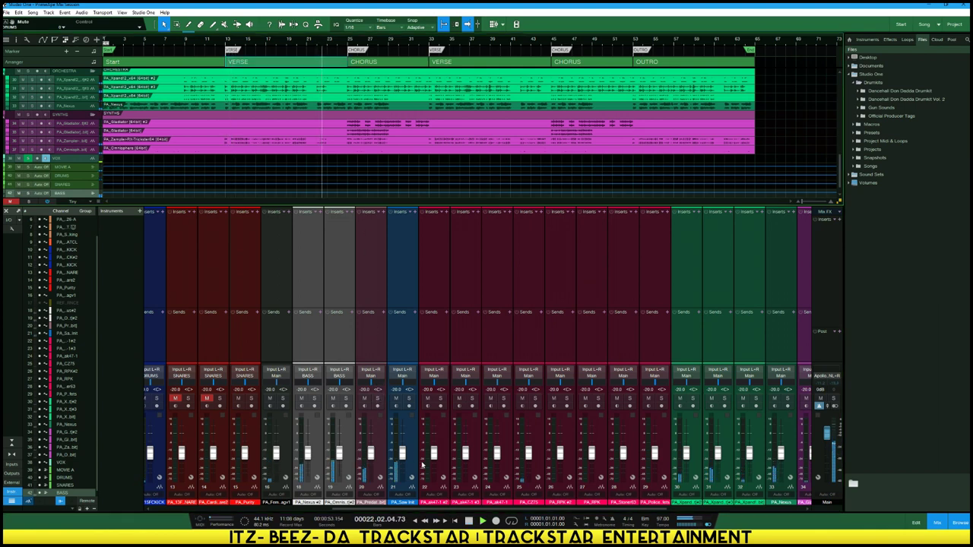
pyautogui.click(377, 399)
pyautogui.click(410, 399)
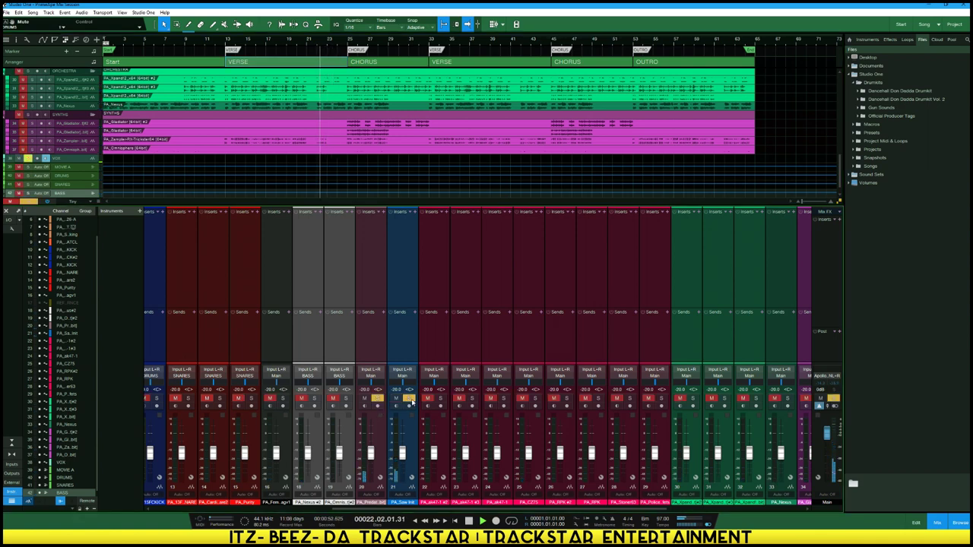
pyautogui.press('space')
# Create a bus fed by arp channels 20–21 and name it APS
pyautogui.click(362, 323)
pyautogui.keyDown('ctrl'); pyautogui.click(394, 341); pyautogui.keyUp('ctrl')
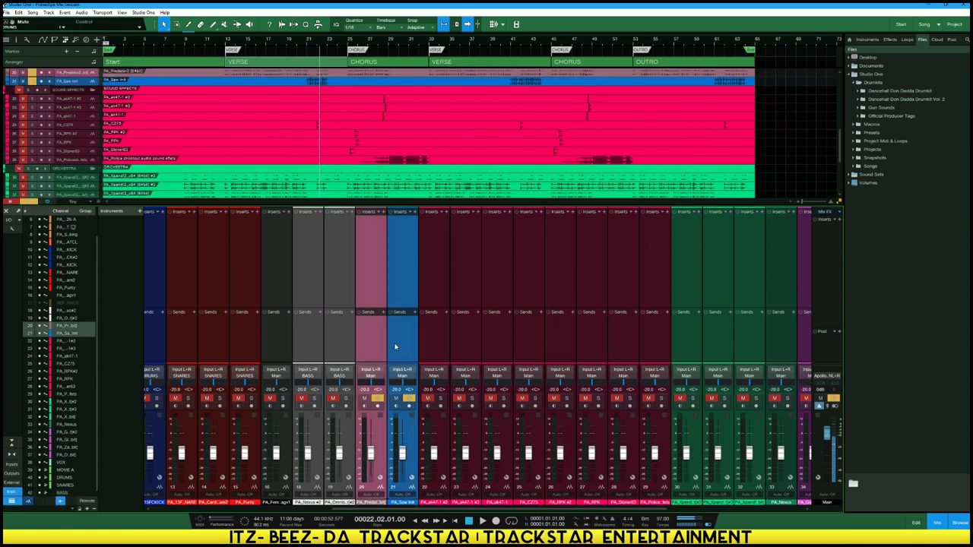
pyautogui.rightClick(395, 343)
pyautogui.click(433, 403)
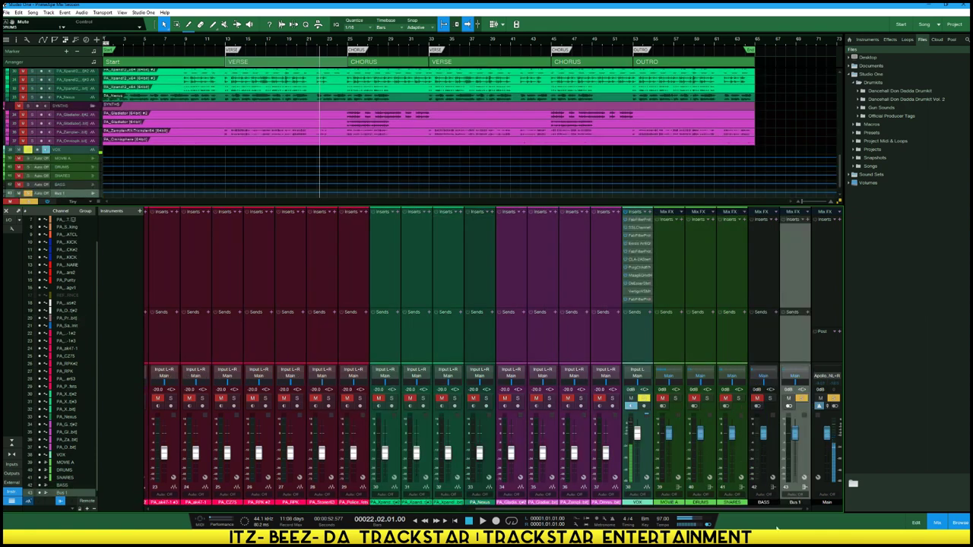
pyautogui.doubleClick(795, 503)
pyautogui.write('APS')
pyautogui.hscroll(-10, 446, 445)
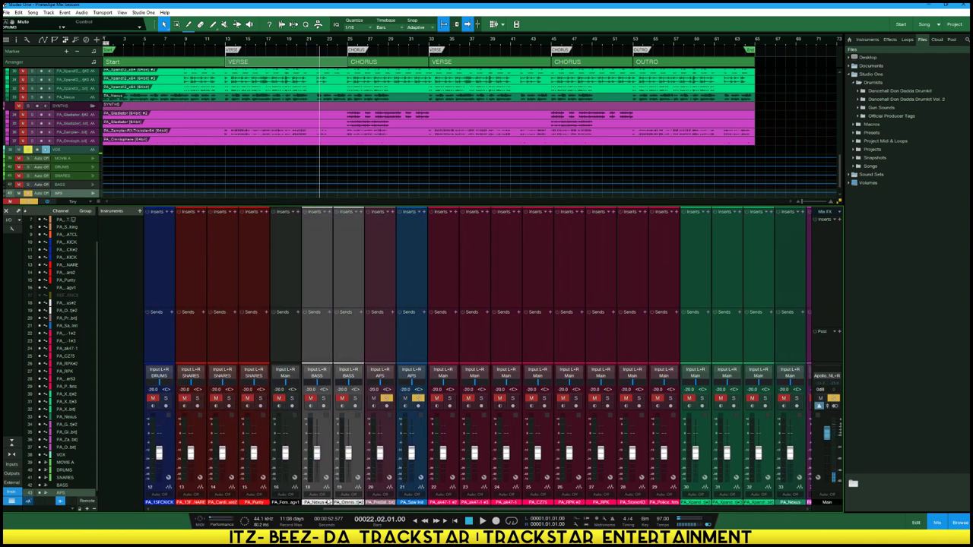
# Create a bus fed by sound-effects channels 22–29 and name it EFFECTS
pyautogui.click(442, 344)
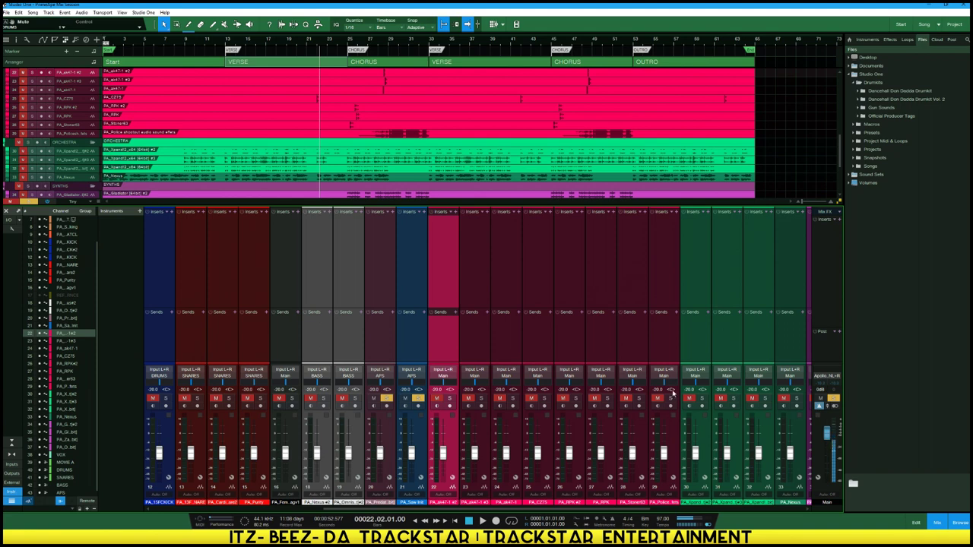
pyautogui.keyDown('shift'); pyautogui.click(665, 355); pyautogui.keyUp('shift')
pyautogui.rightClick(663, 355)
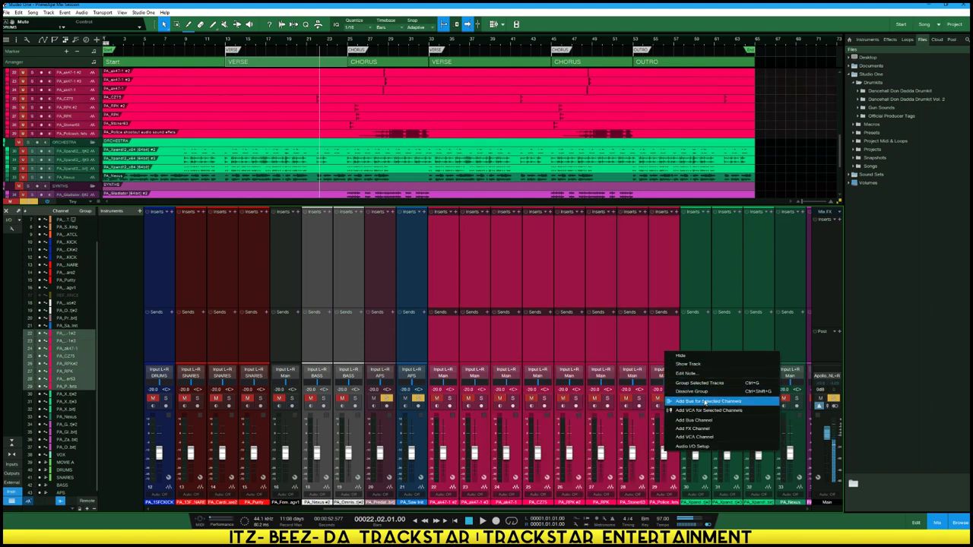
pyautogui.click(705, 403)
pyautogui.doubleClick(798, 501)
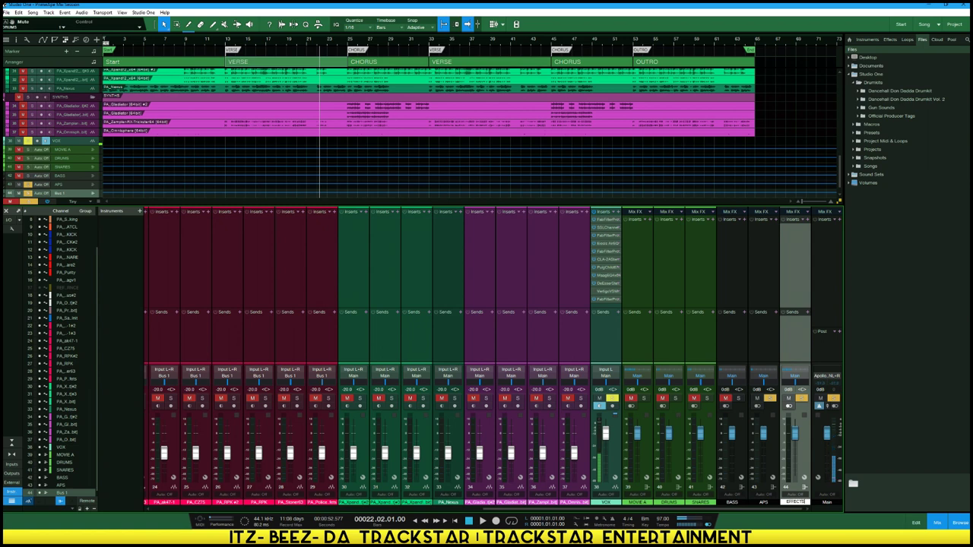
pyautogui.press('Return')
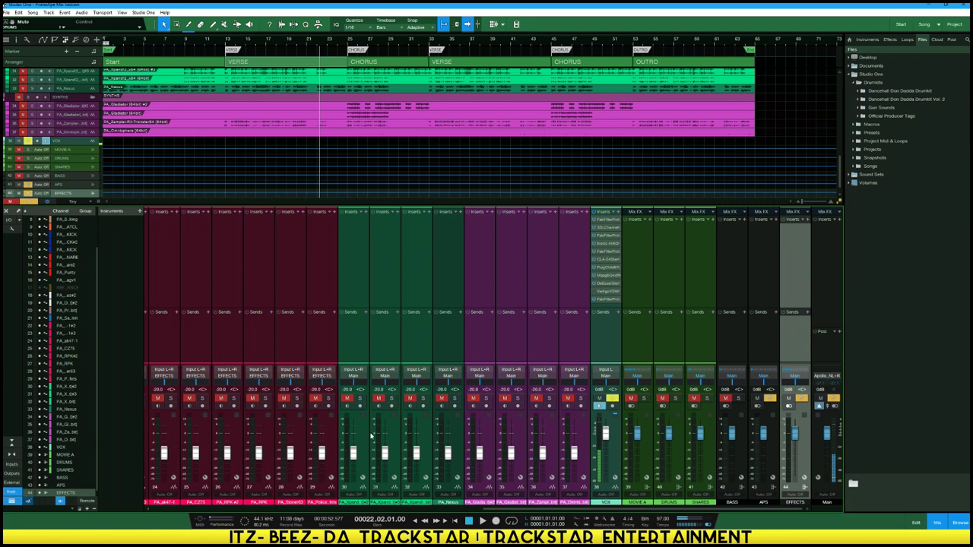
pyautogui.click(351, 364)
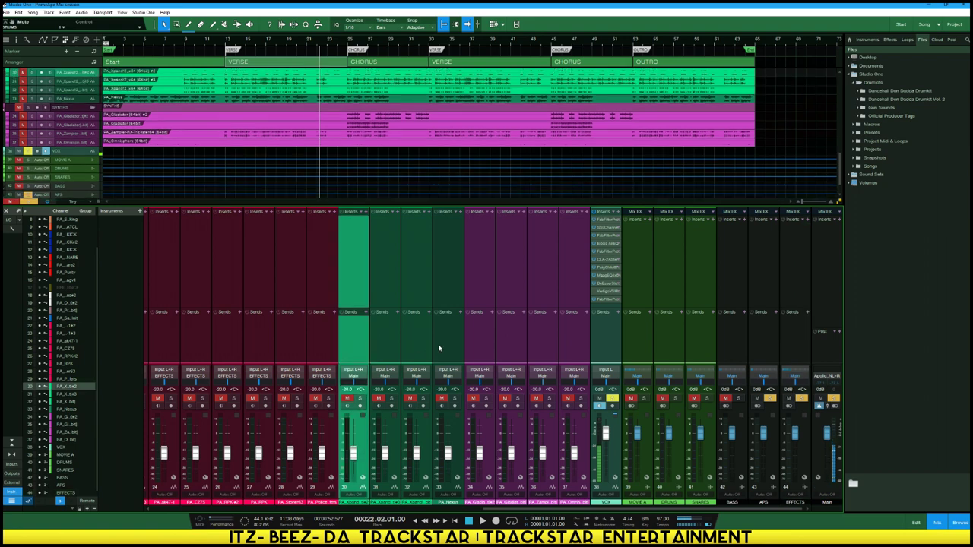
pyautogui.scroll(3, 166, 112)
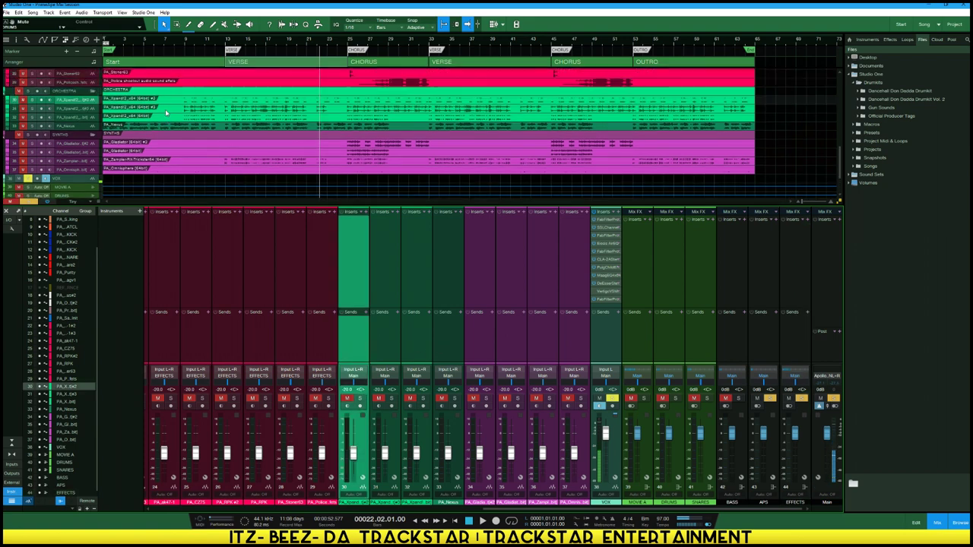
# Create a bus fed by orchestra channels 30–33 and name it ORCHESTRA
pyautogui.keyDown('shift'); pyautogui.click(449, 285); pyautogui.keyUp('shift')
pyautogui.rightClick(450, 284)
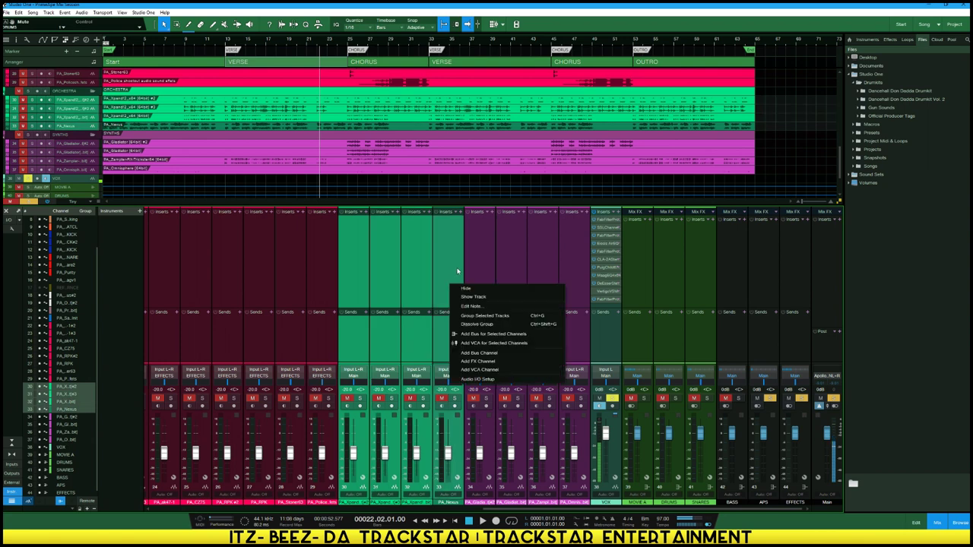
pyautogui.click(508, 334)
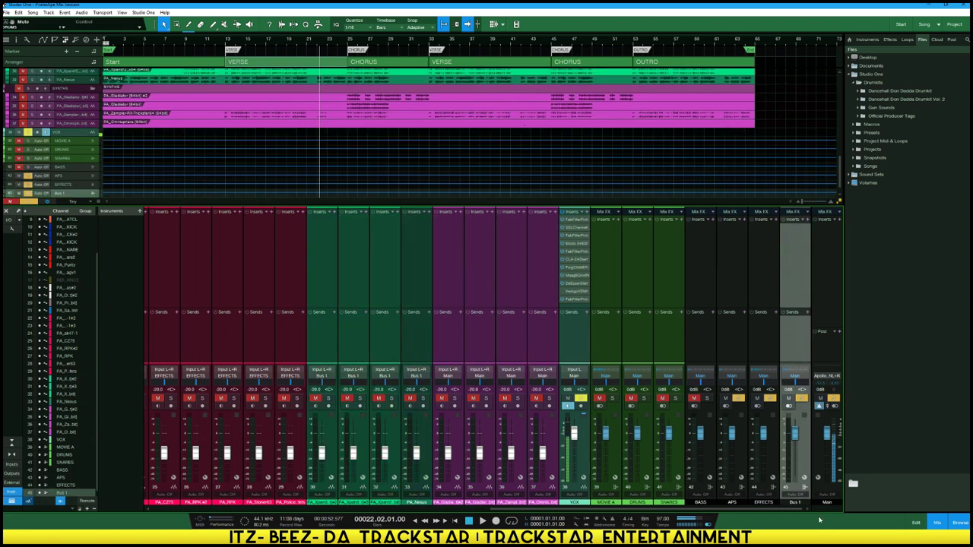
pyautogui.doubleClick(801, 504)
pyautogui.press('Return')
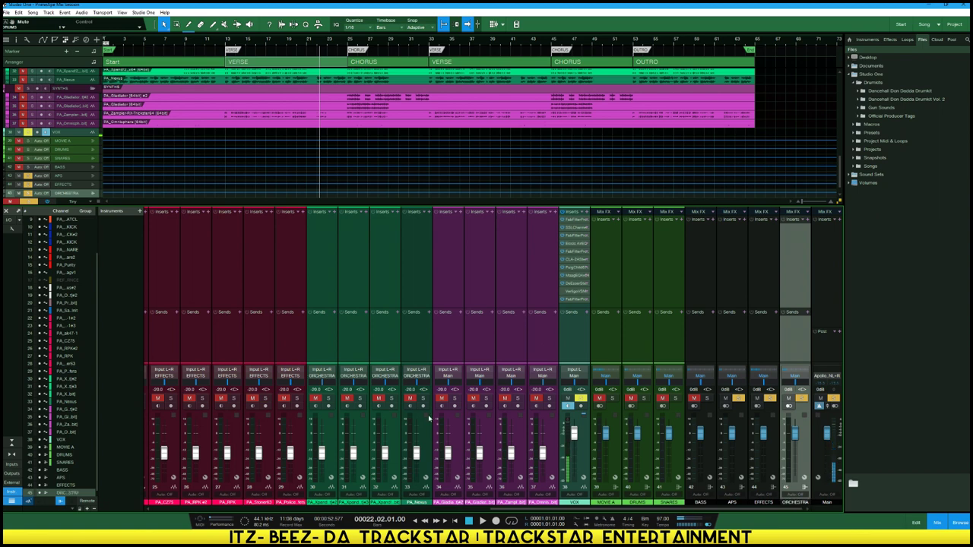
# Create a bus fed by synth channels 34–37 and name it SYNTHS
pyautogui.click(450, 341)
pyautogui.keyDown('shift'); pyautogui.click(538, 342); pyautogui.keyUp('shift')
pyautogui.rightClick(538, 344)
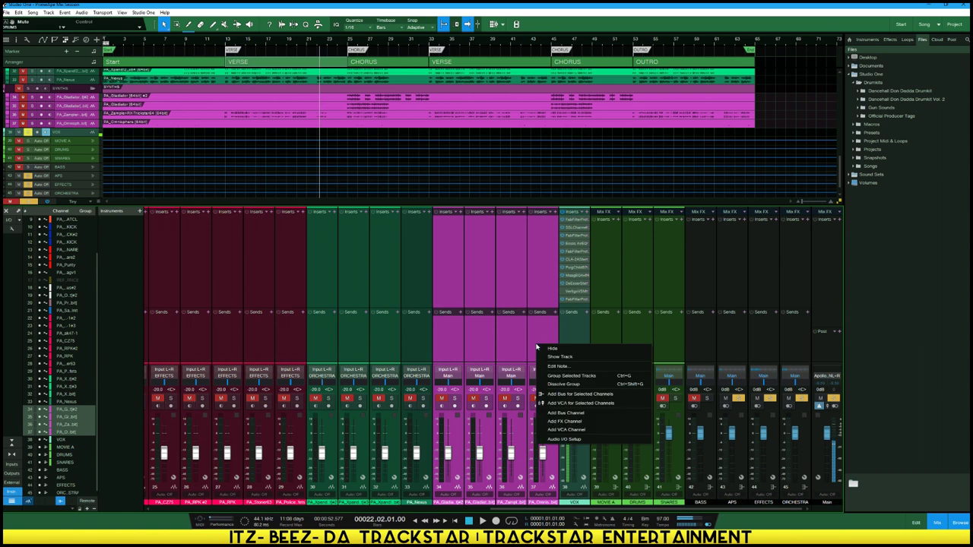
pyautogui.click(566, 395)
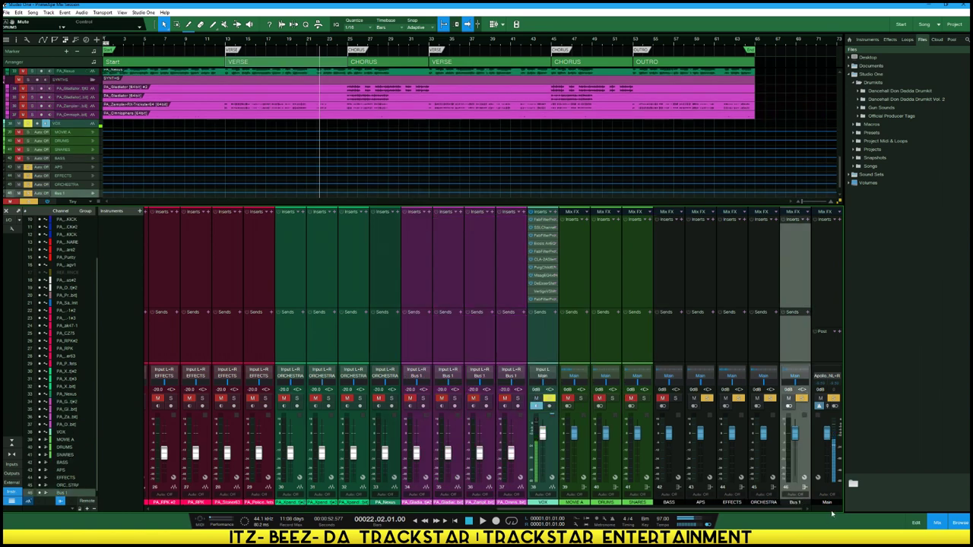
pyautogui.doubleClick(799, 506)
pyautogui.write('SYNTHS')
pyautogui.press('Return')
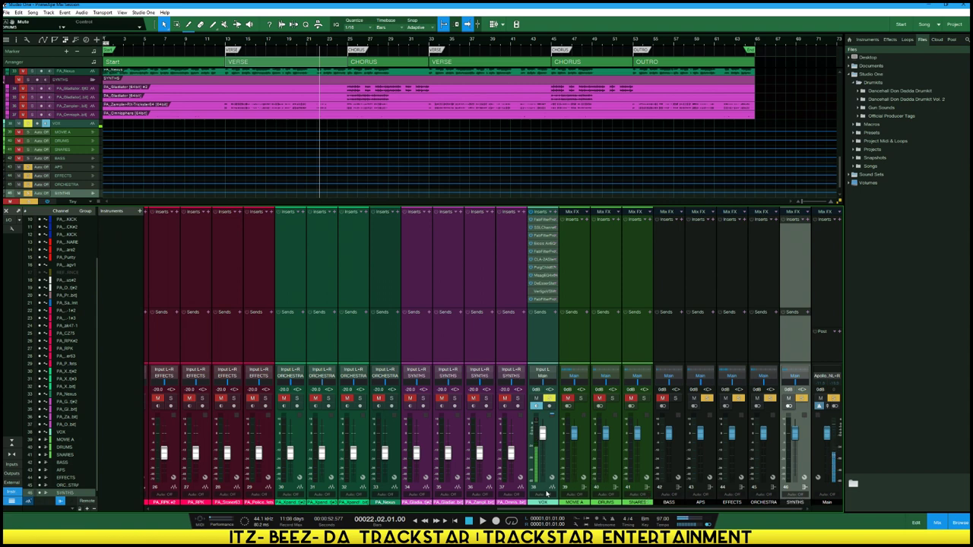
# Select every bus from MOVIE A through SYNTHS and set them all to green
pyautogui.click(585, 330)
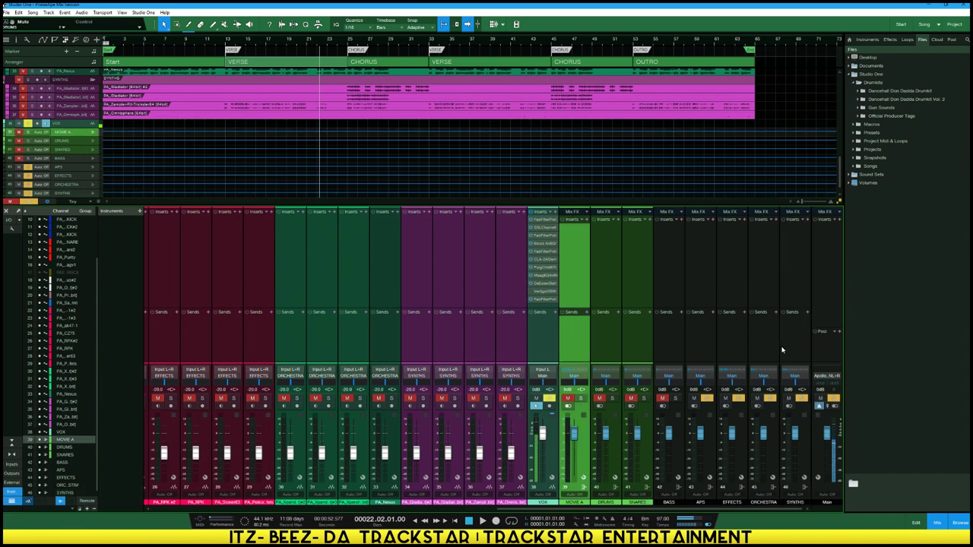
pyautogui.keyDown('shift'); pyautogui.click(790, 346); pyautogui.keyUp('shift')
pyautogui.click(795, 504)
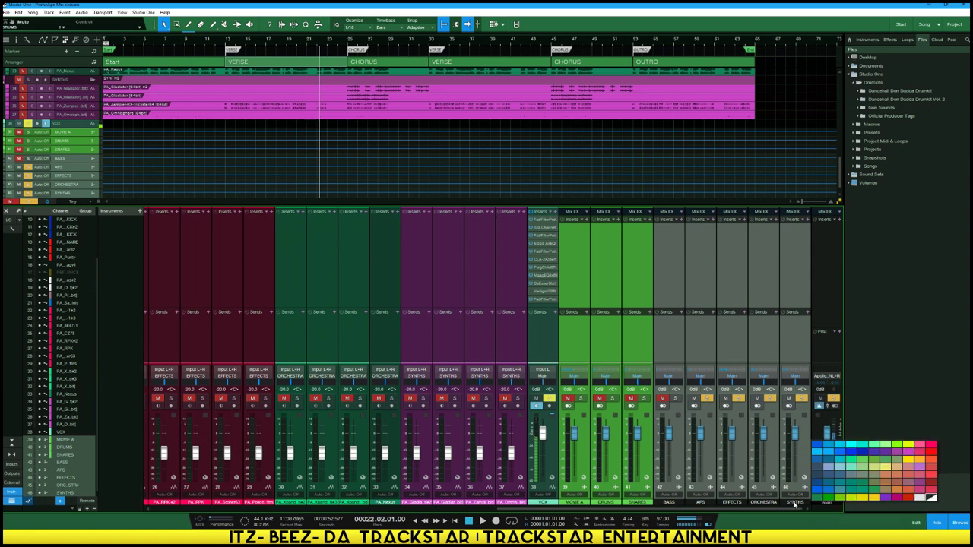
pyautogui.click(863, 464)
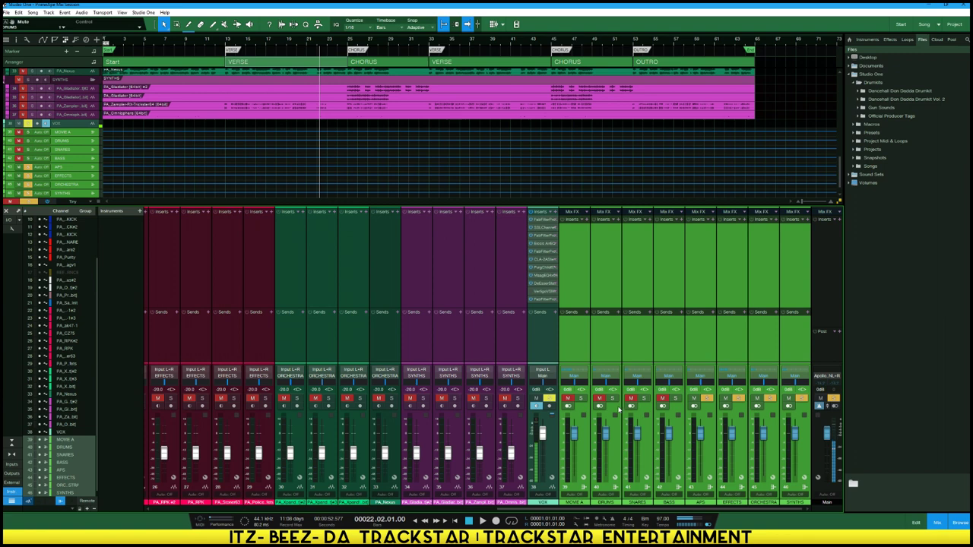
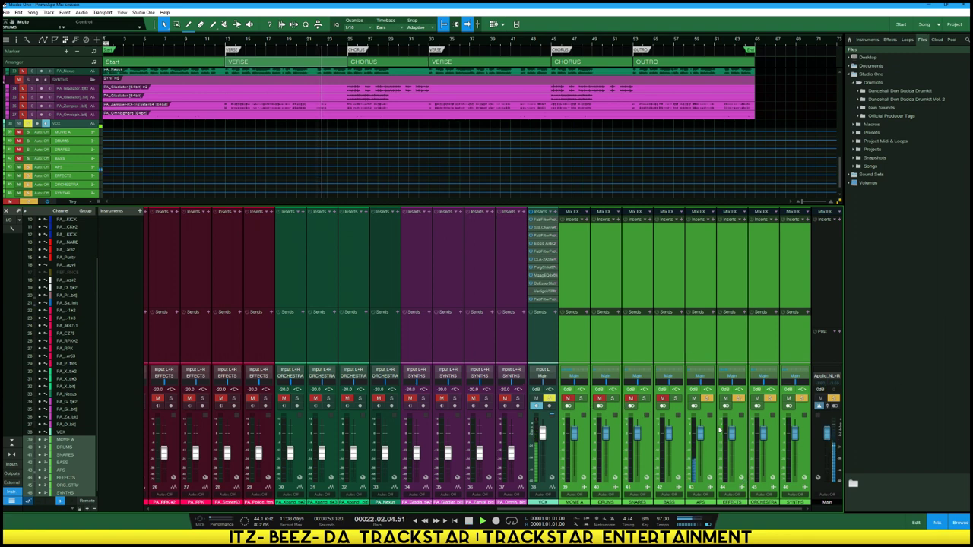
# Audition the BASS and APS buses during playback, unmuting BASS and turning off bus solos
pyautogui.click(662, 398)
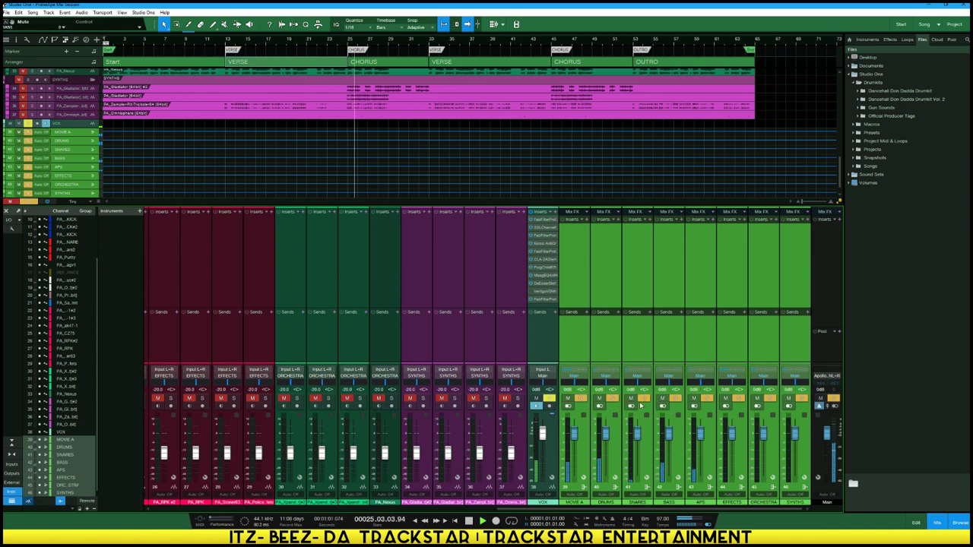
pyautogui.press('space')
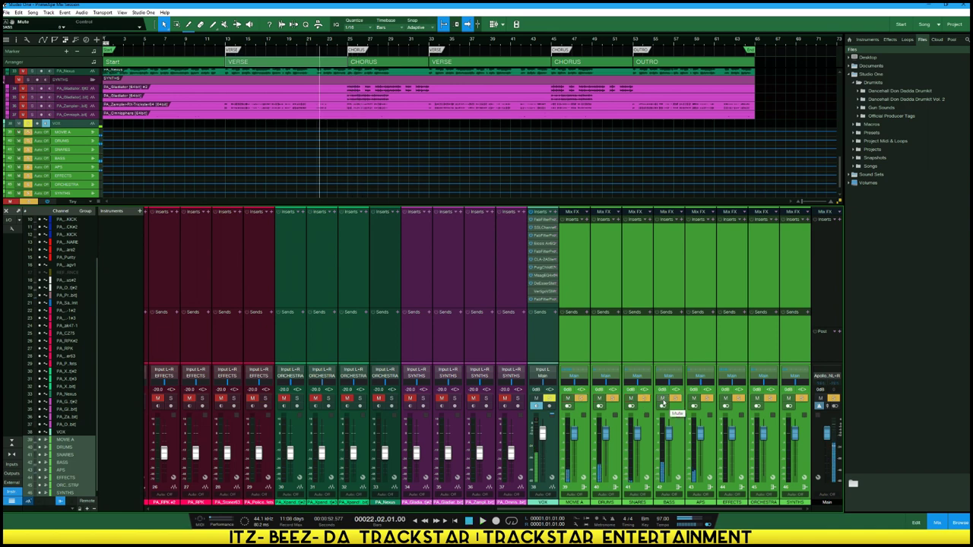
pyautogui.click(677, 399)
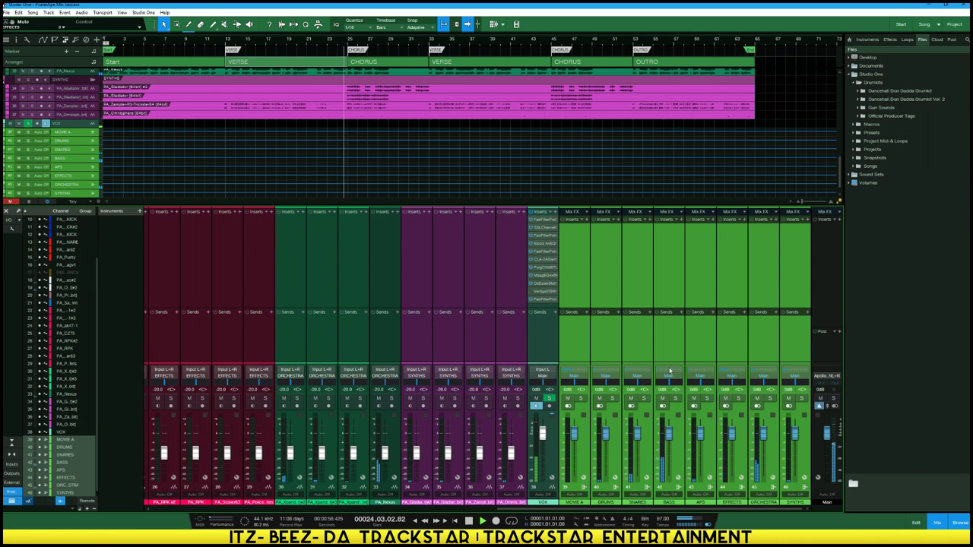
pyautogui.click(679, 415)
pyautogui.press('space')
pyautogui.click(714, 425)
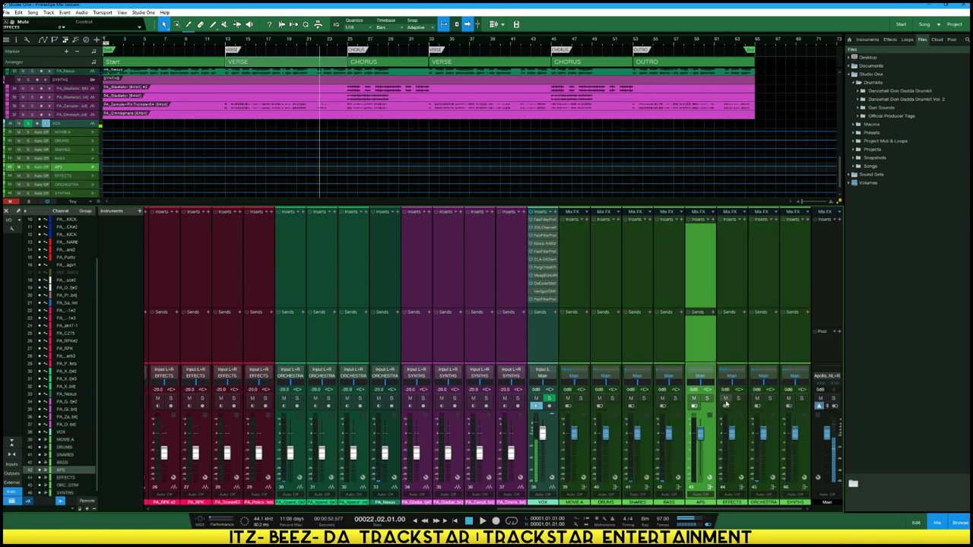
pyautogui.press('space')
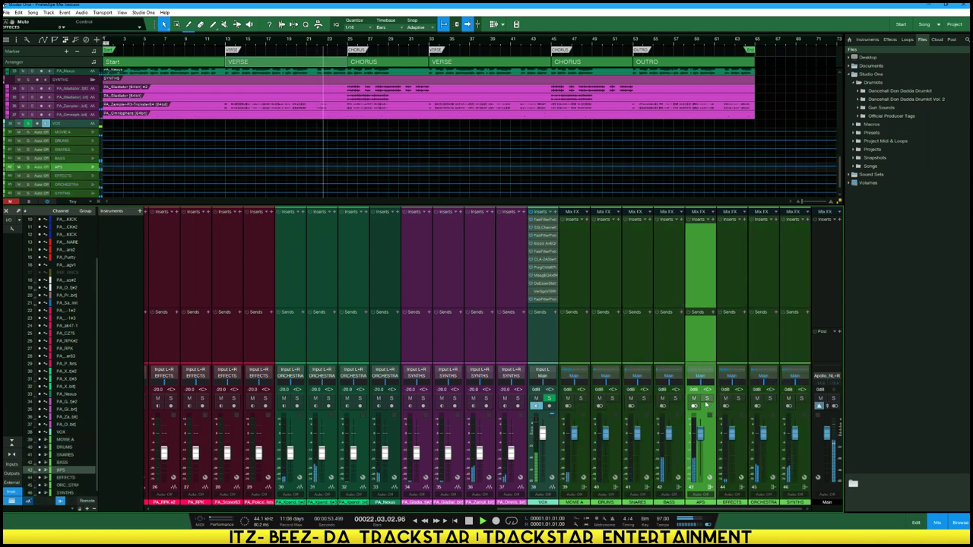
# Mute the APS, EFFECTS, ORCHESTRA, DRUMS and BASS buses in turn, then clear all mutes
pyautogui.click(694, 398)
pyautogui.click(725, 398)
pyautogui.click(758, 398)
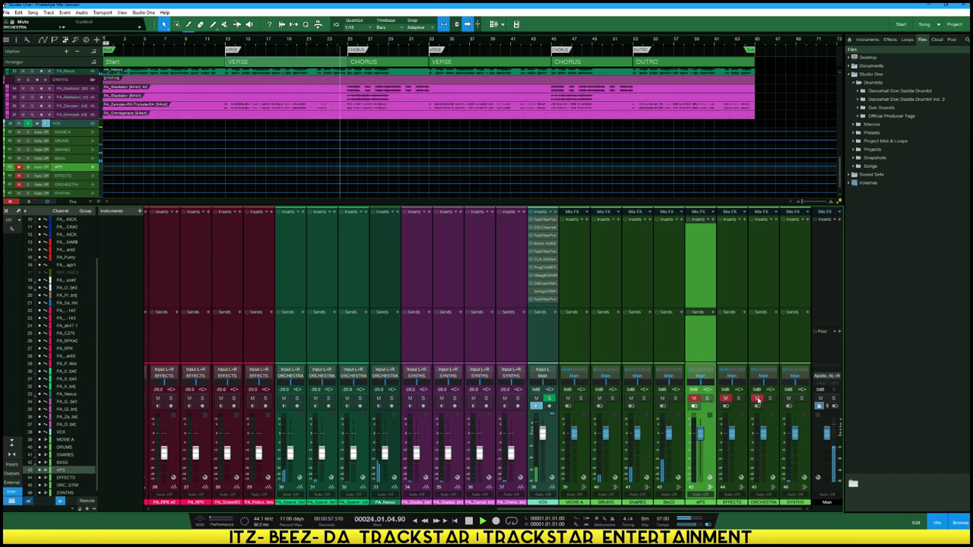
pyautogui.click(758, 398)
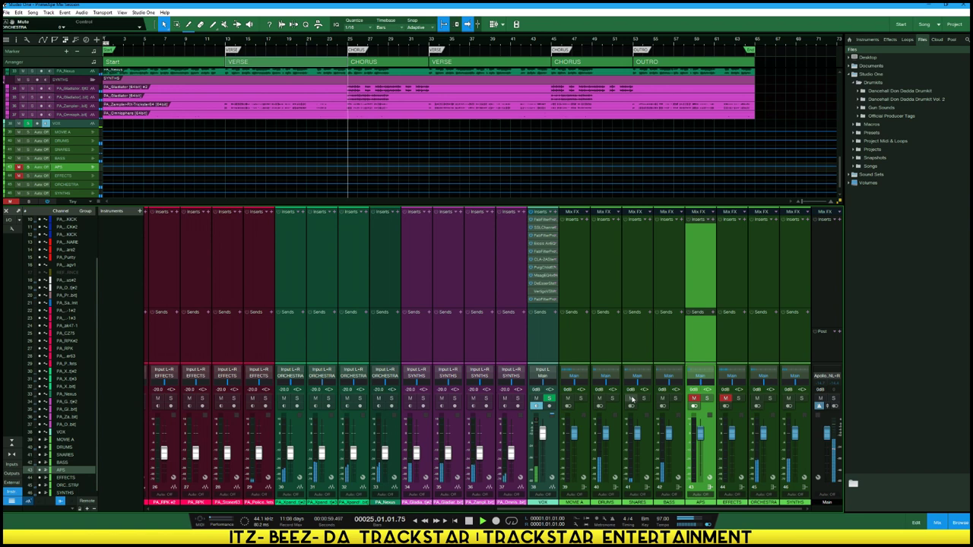
pyautogui.click(599, 398)
pyautogui.click(662, 398)
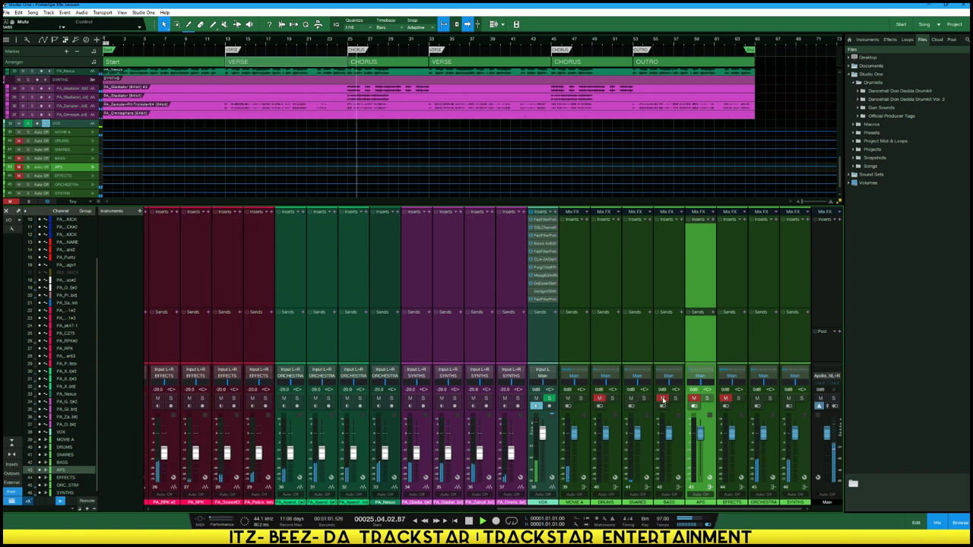
pyautogui.press('space')
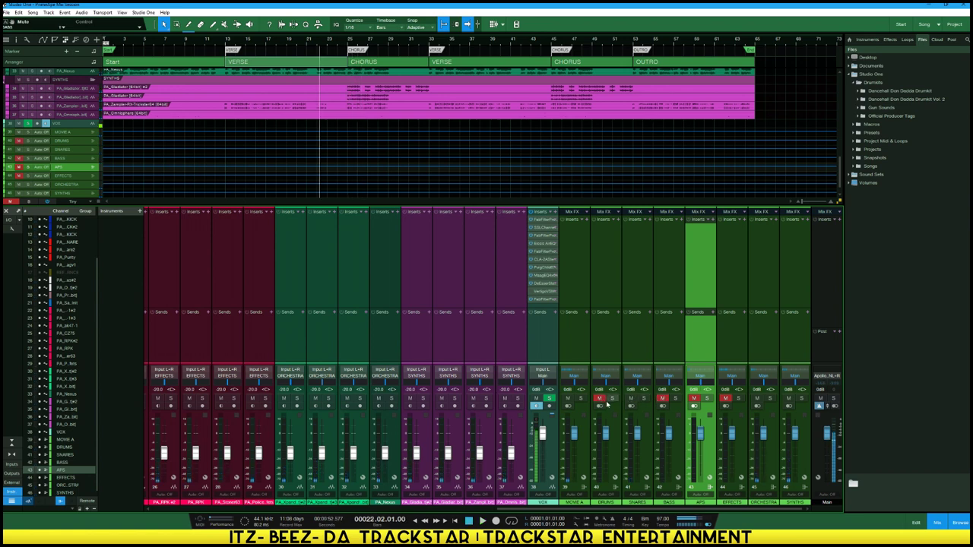
pyautogui.click(601, 400)
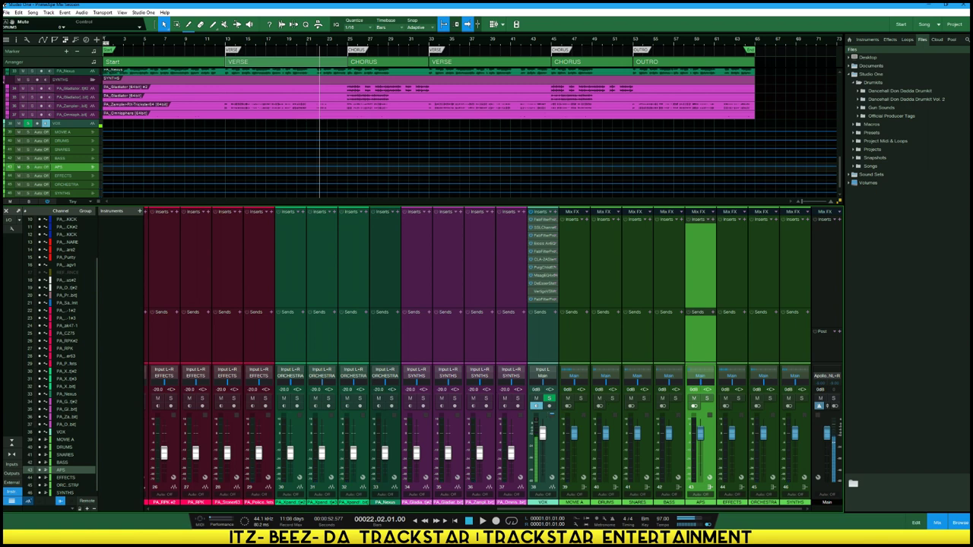
pyautogui.moveTo(506, 510); pyautogui.dragTo(152, 503)
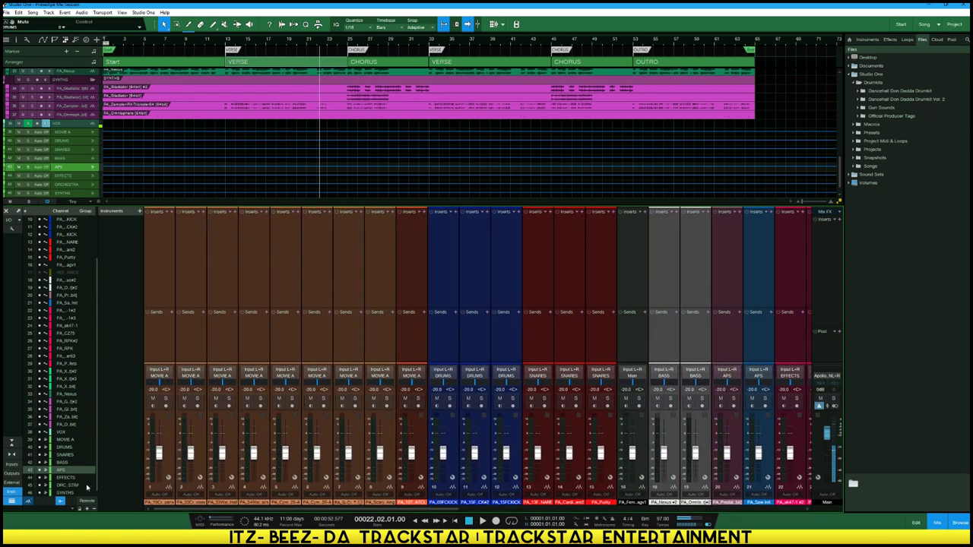
# Set a loop from bar 1 to bar 13 and play the intro from the start
pyautogui.scroll(7, 173, 152)
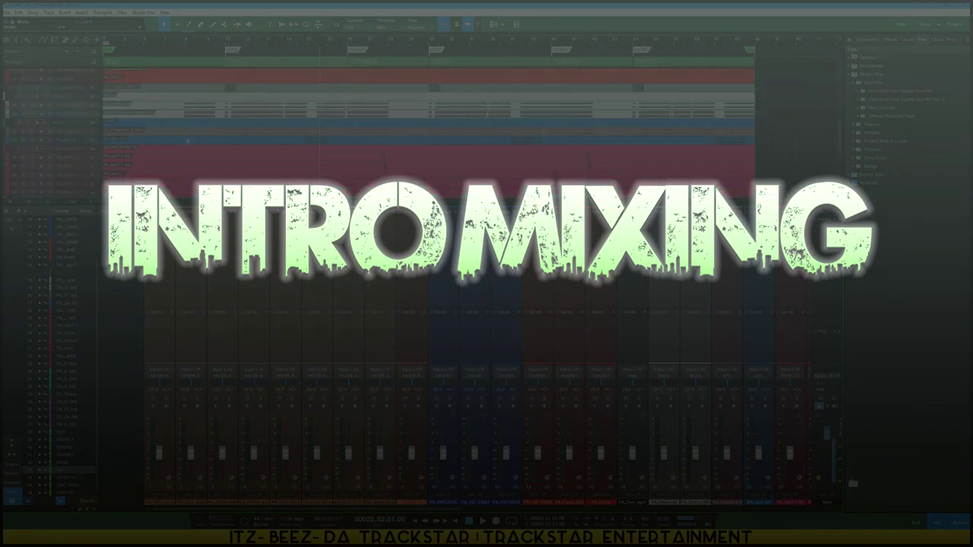
pyautogui.scroll(3, 187, 141)
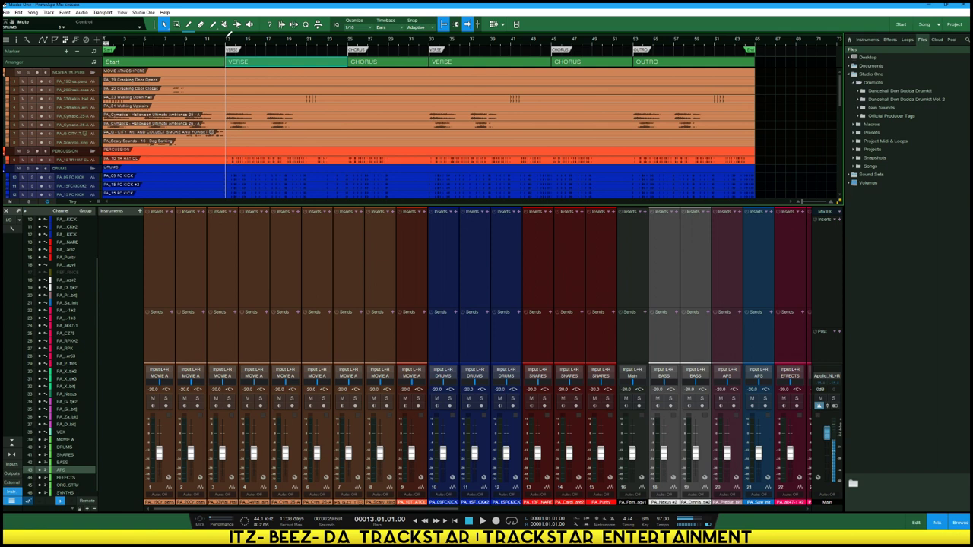
pyautogui.moveTo(227, 38); pyautogui.dragTo(105, 38)
pyautogui.press(',')
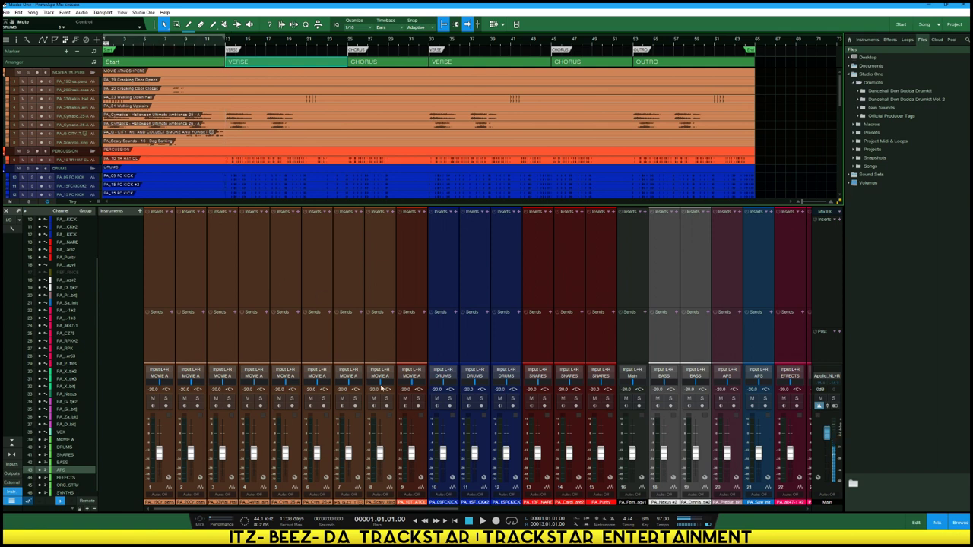
pyautogui.press('space')
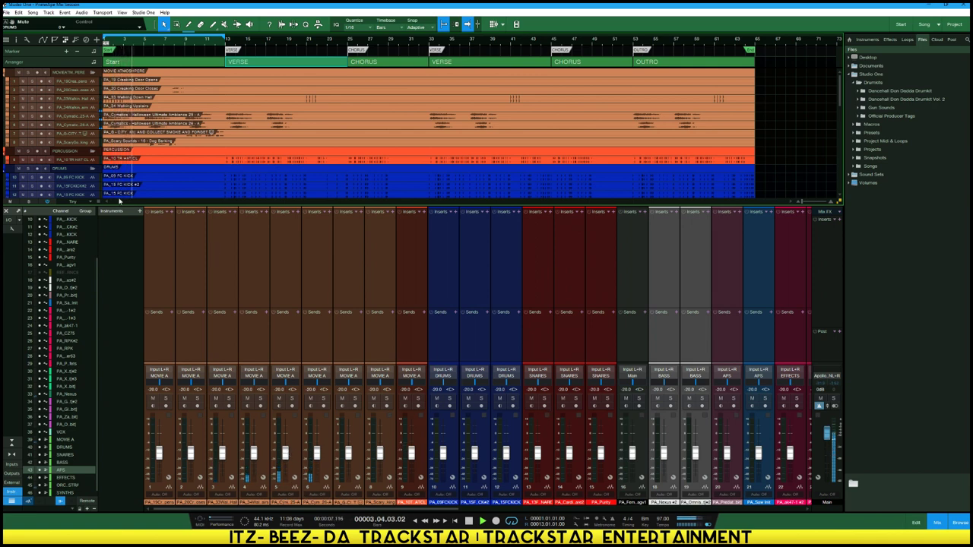
# Collapse the DRUMS, PERCUSSION, SNARES, ARPS and SOUND EFFECTS folder tracks
pyautogui.click(93, 168)
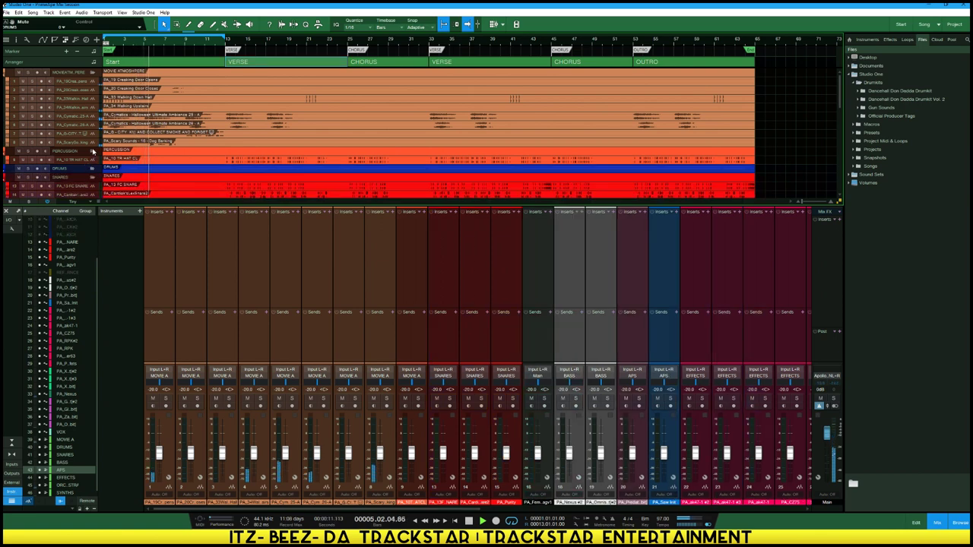
pyautogui.click(93, 152)
pyautogui.scroll(-2, 134, 163)
pyautogui.scroll(-1, 134, 164)
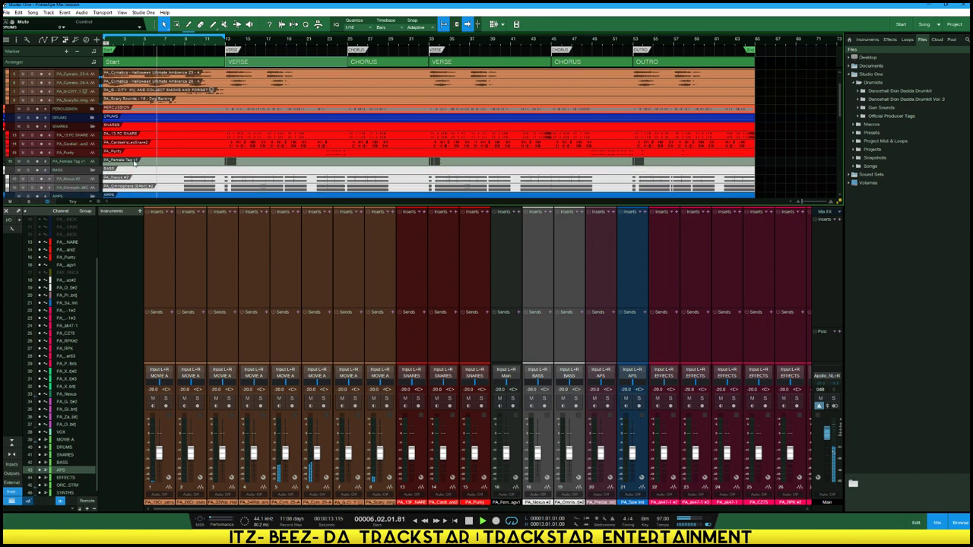
pyautogui.click(93, 126)
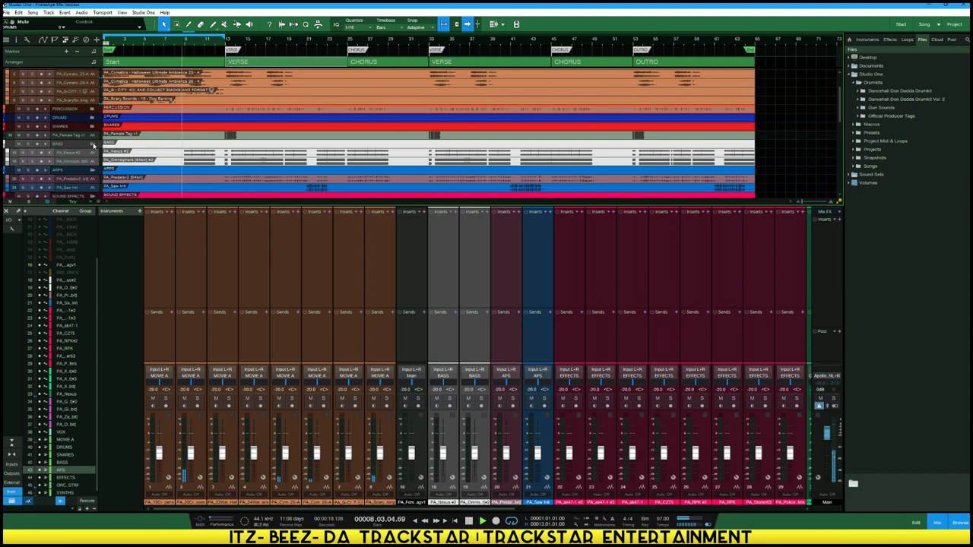
pyautogui.scroll(-4, 127, 151)
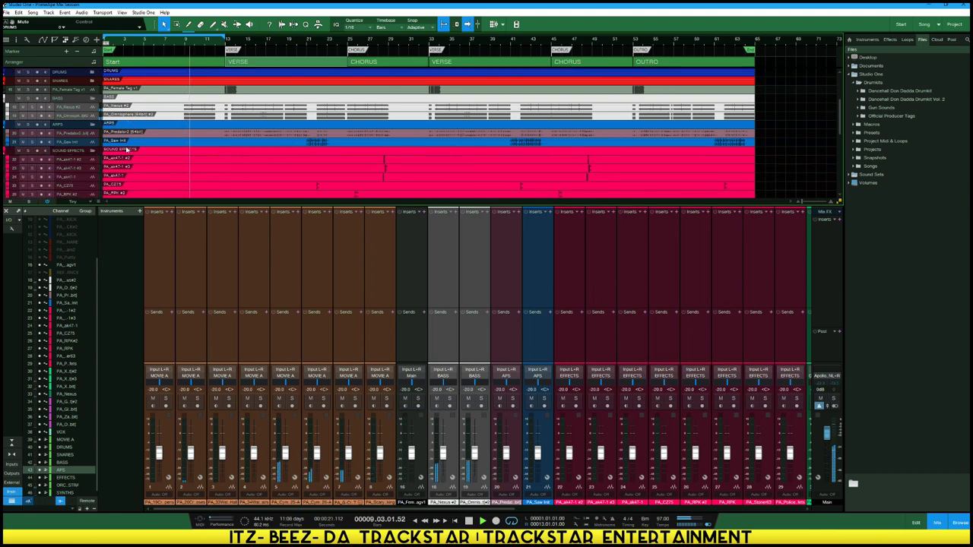
pyautogui.click(92, 125)
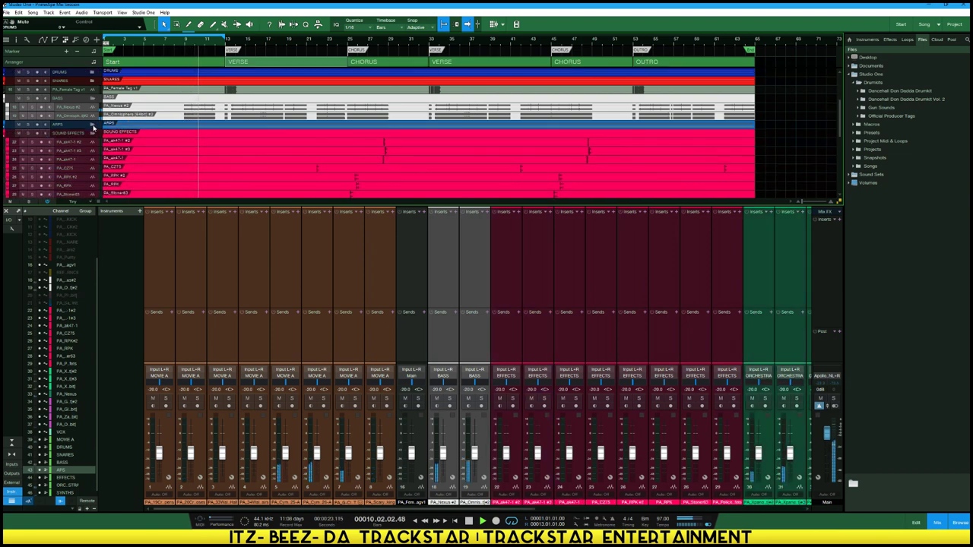
pyautogui.scroll(-3, 95, 127)
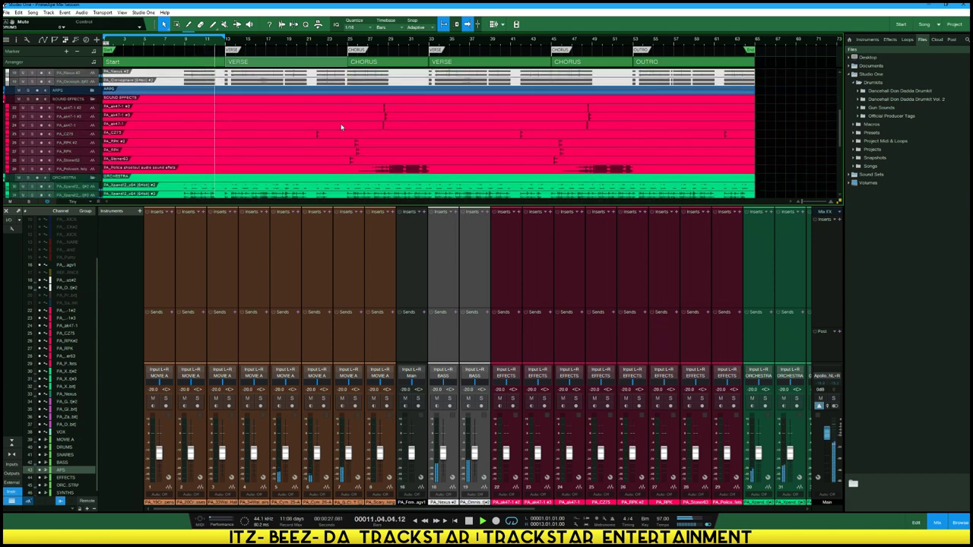
pyautogui.scroll(2, 169, 117)
pyautogui.scroll(-3, 170, 118)
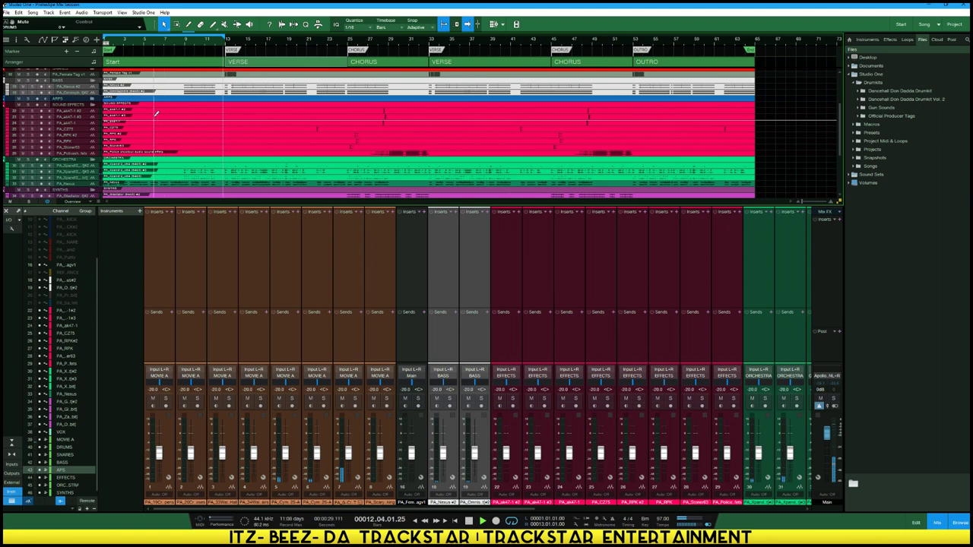
pyautogui.click(93, 105)
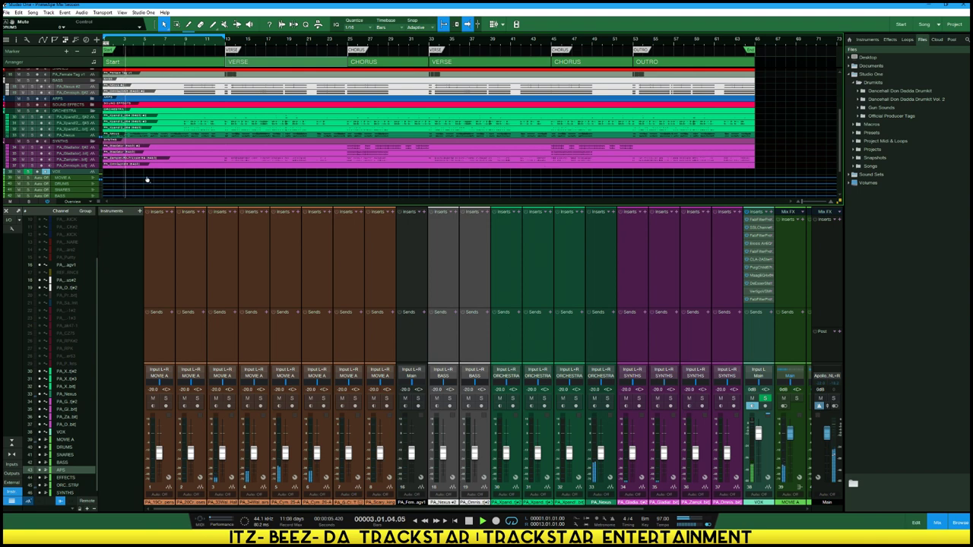
pyautogui.scroll(-1, 110, 171)
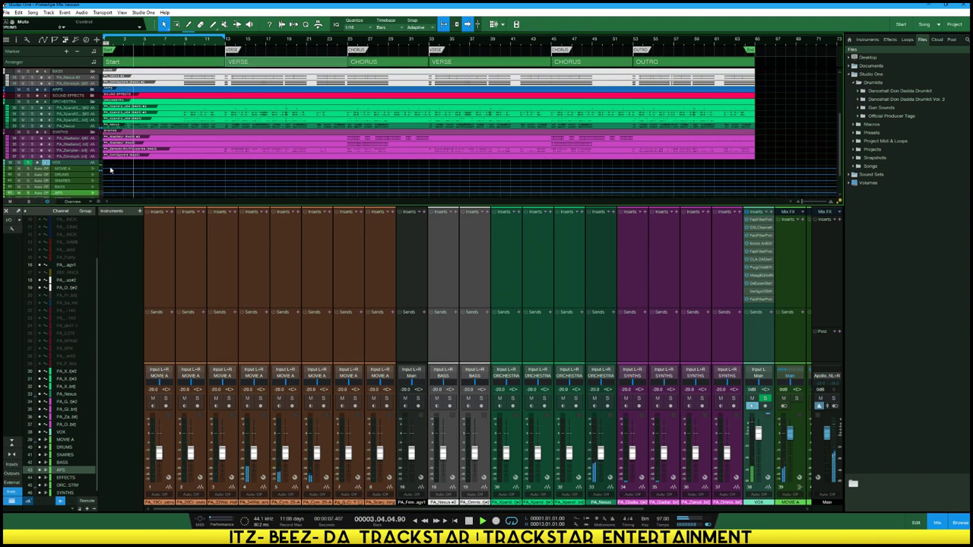
pyautogui.scroll(3, 124, 155)
pyautogui.scroll(3, 135, 145)
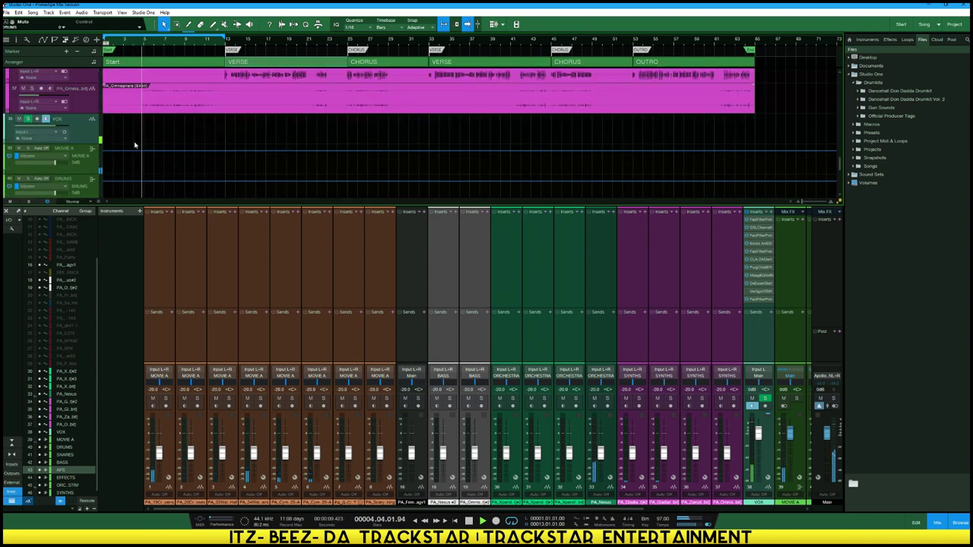
pyautogui.scroll(3, 131, 152)
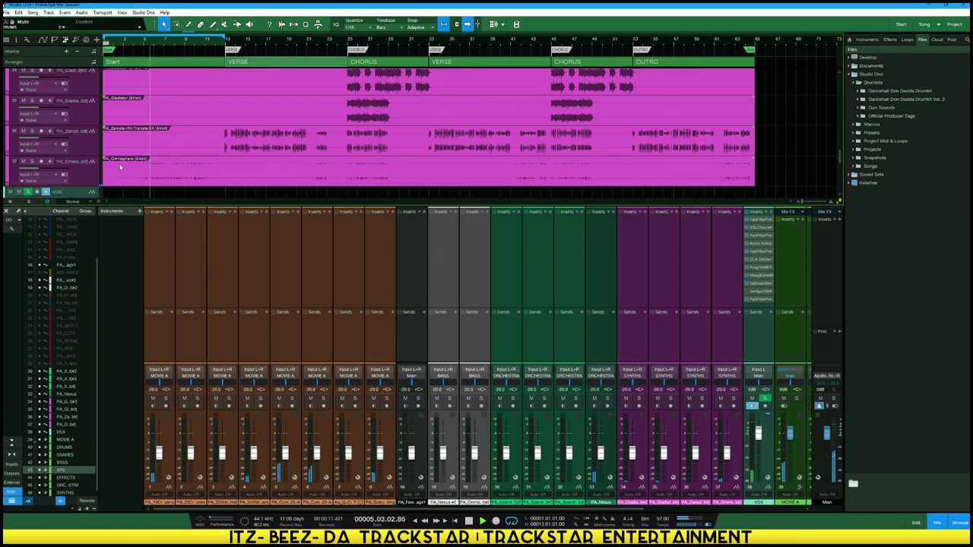
pyautogui.scroll(1, 125, 166)
pyautogui.scroll(2, 110, 155)
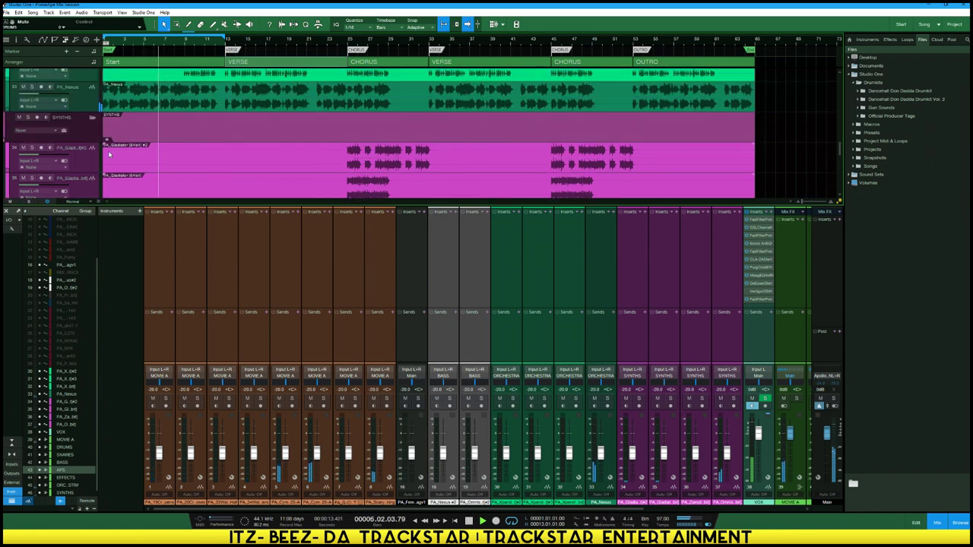
pyautogui.press('space')
pyautogui.moveTo(578, 510); pyautogui.dragTo(348, 495)
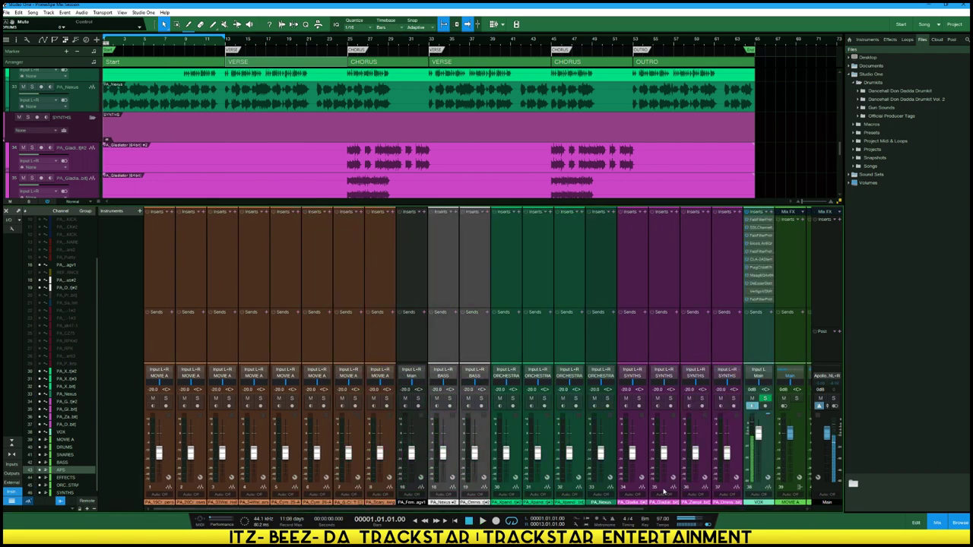
pyautogui.click(737, 459)
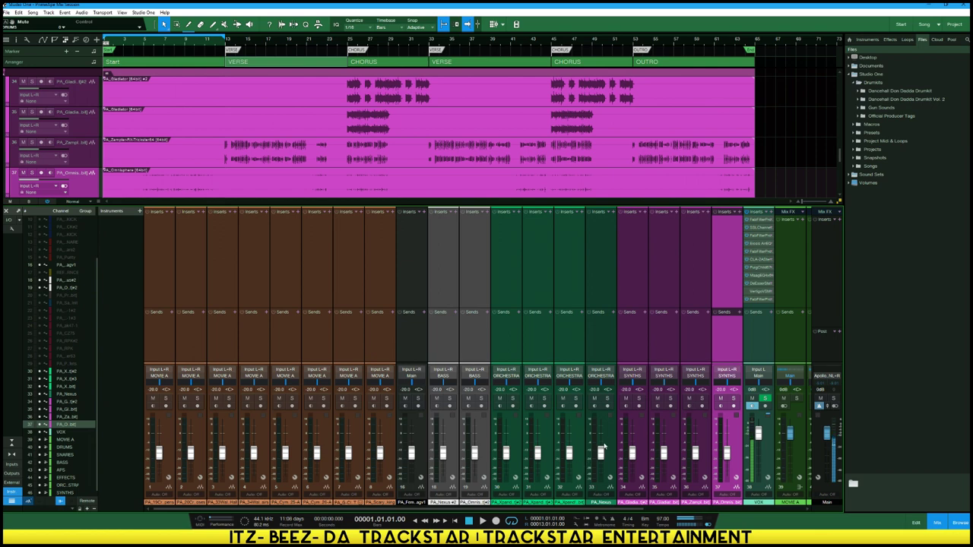
pyautogui.click(604, 448)
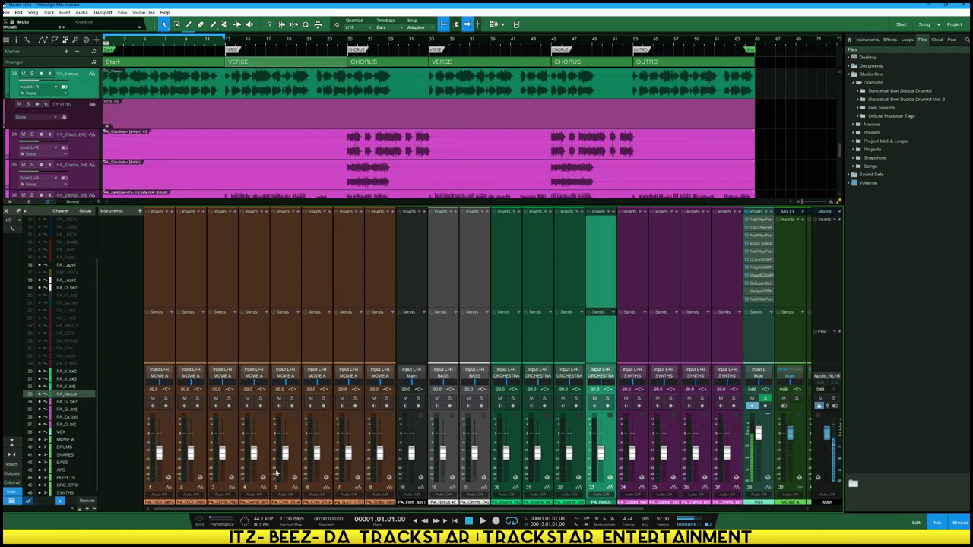
pyautogui.scroll(15, 263, 111)
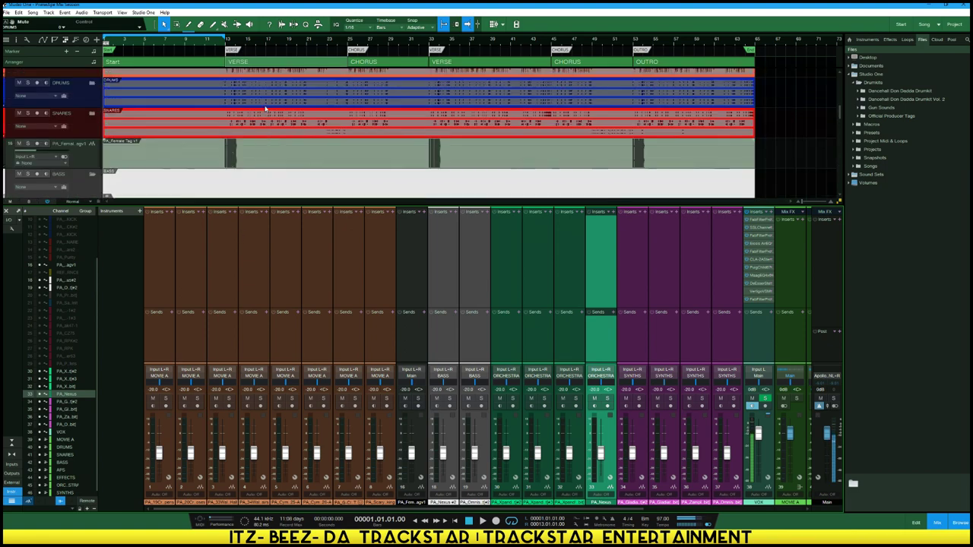
pyautogui.scroll(-5, 265, 109)
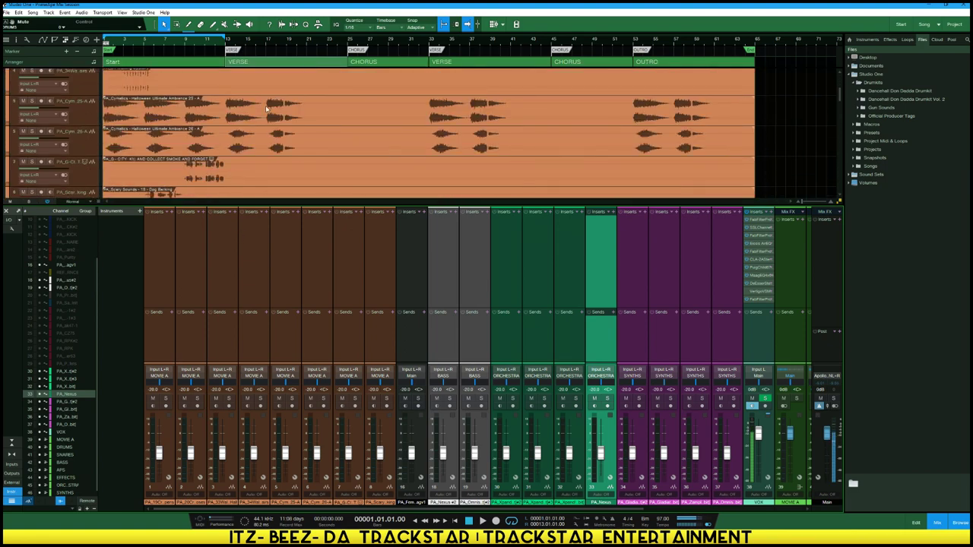
pyautogui.scroll(-8, 229, 133)
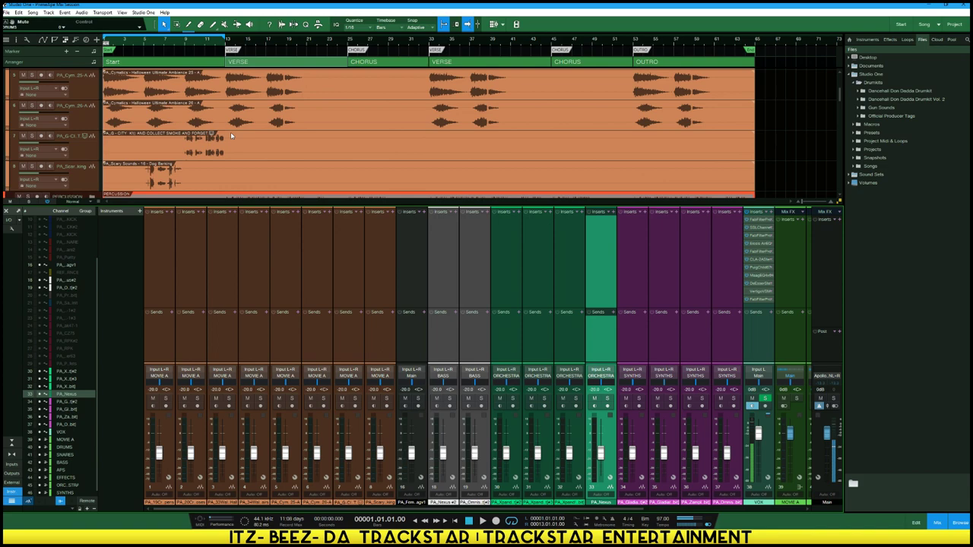
pyautogui.scroll(8, 235, 136)
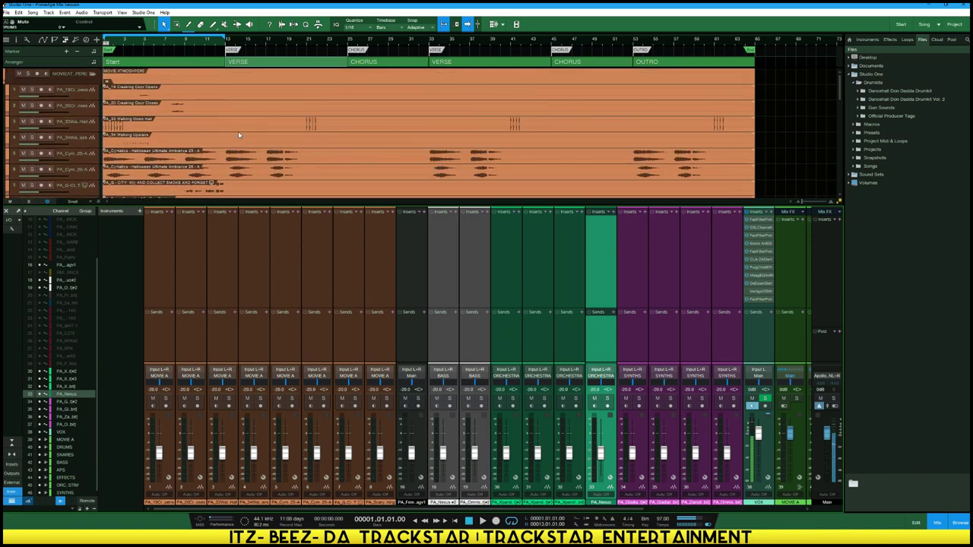
pyautogui.scroll(-15, 241, 128)
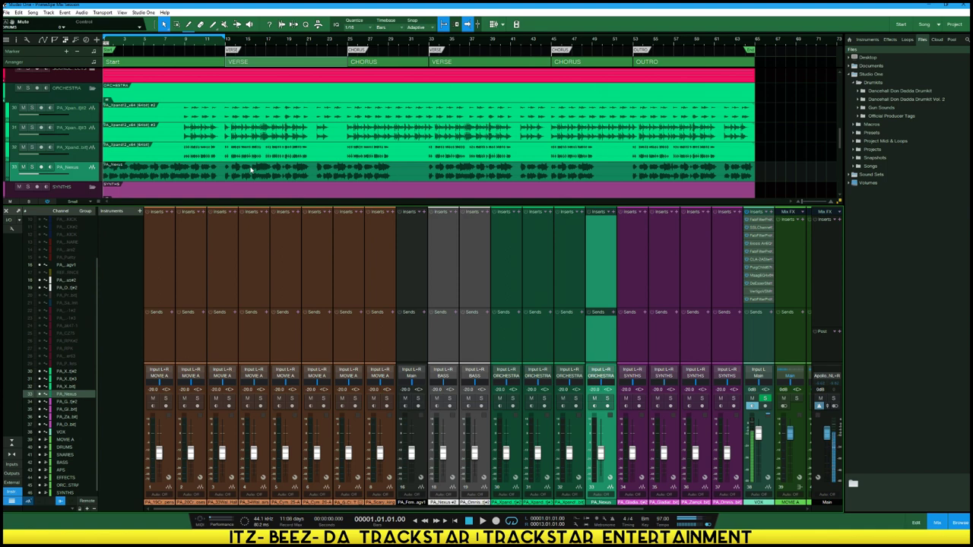
pyautogui.scroll(-8, 120, 162)
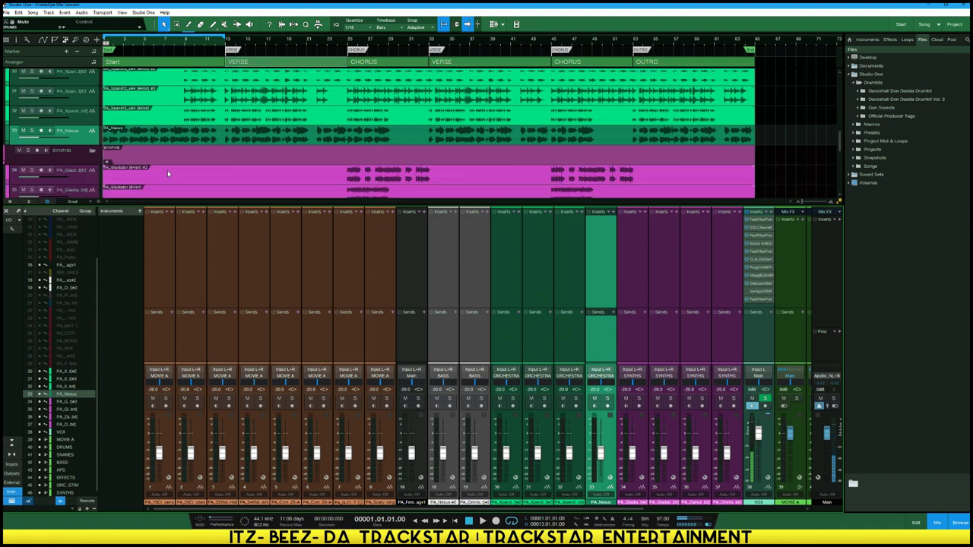
pyautogui.scroll(8, 128, 145)
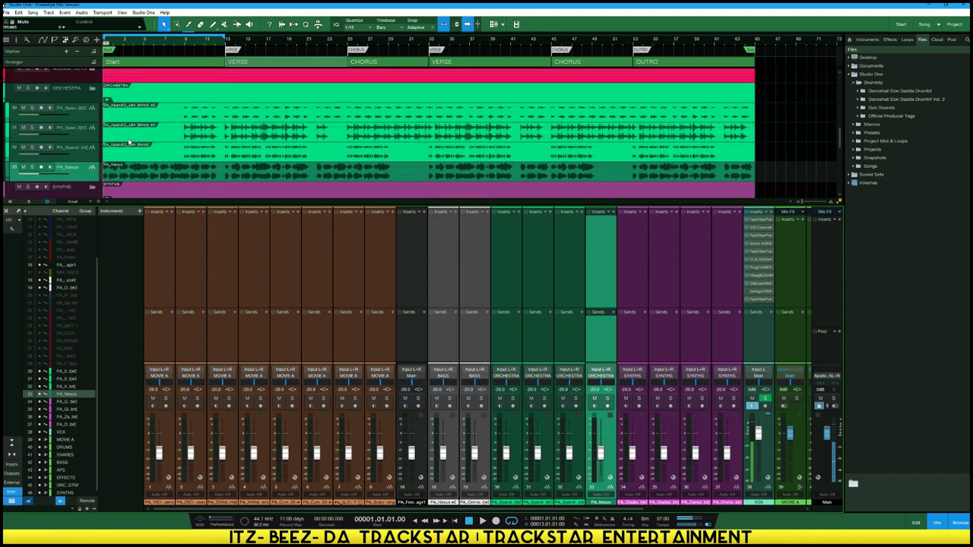
pyautogui.click(92, 123)
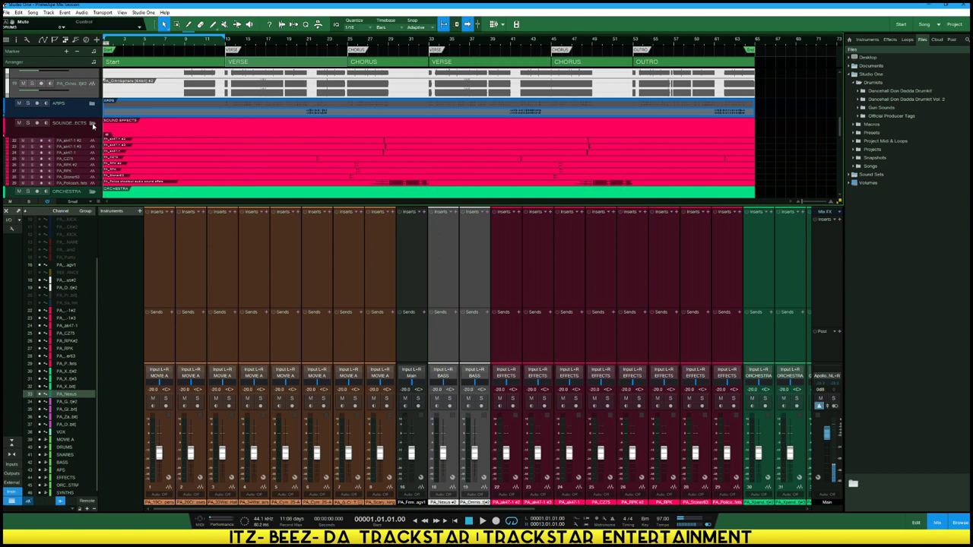
pyautogui.click(92, 123)
pyautogui.scroll(10, 153, 153)
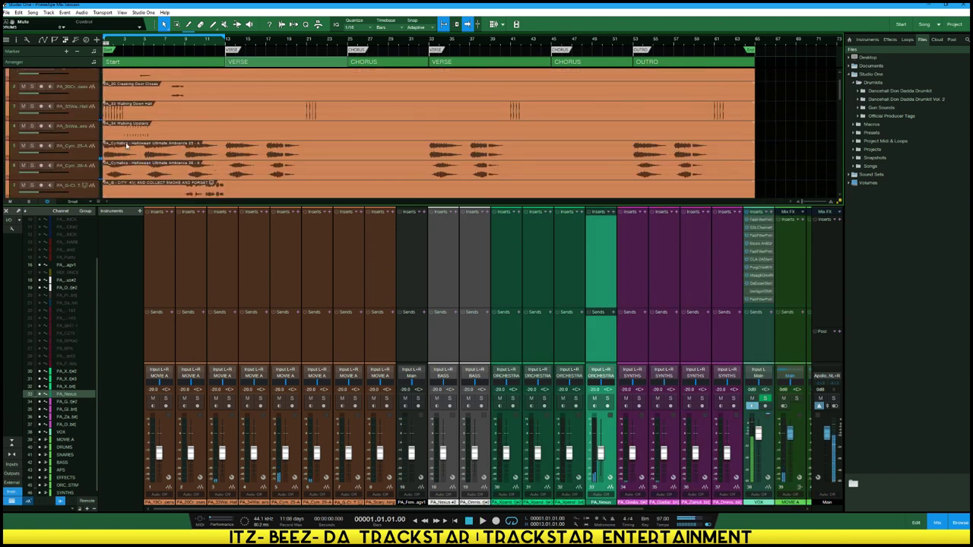
pyautogui.click(127, 144)
# Lower channel 3's walking fader to -50.3 dB while listening to the mix
pyautogui.click(127, 174)
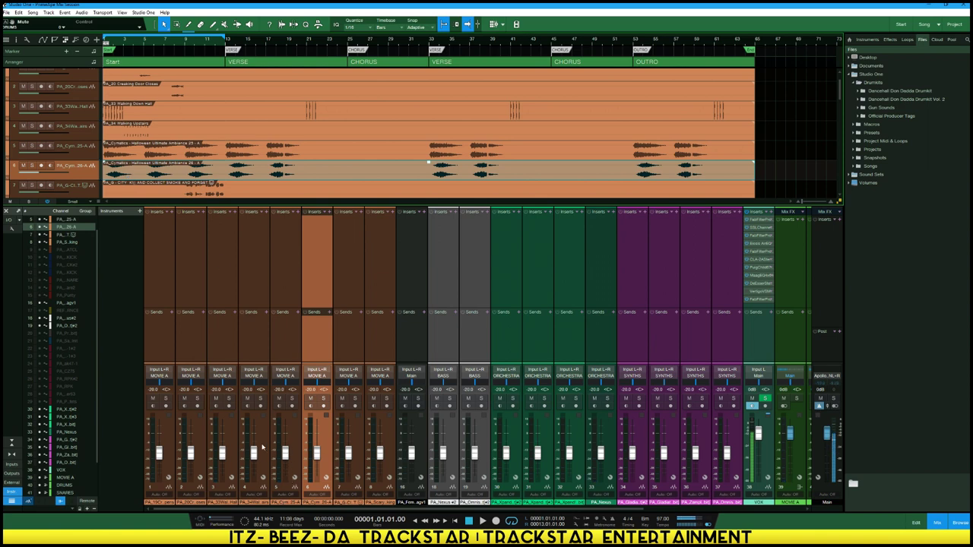
pyautogui.press('space')
pyautogui.click(160, 342)
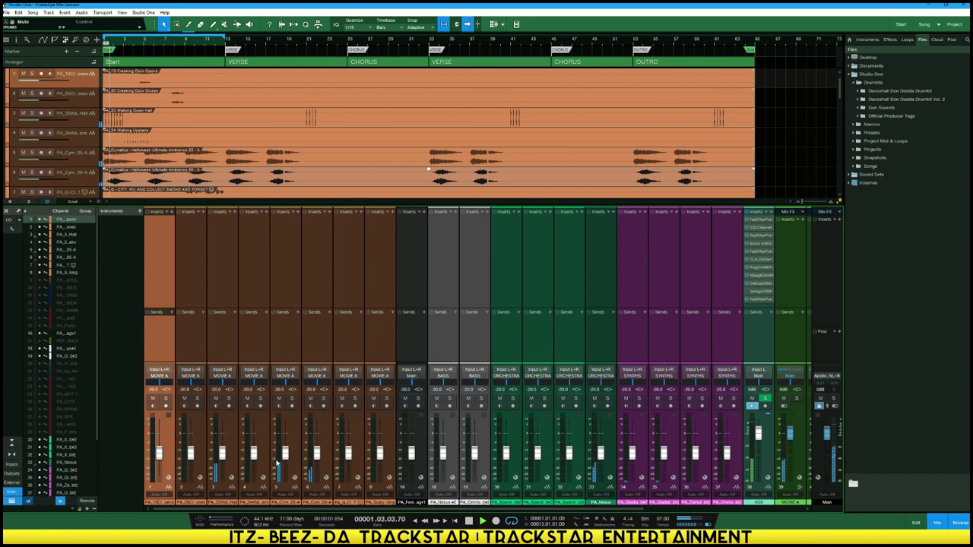
pyautogui.moveTo(222, 454); pyautogui.dragTo(222, 470)
pyautogui.press('space')
# Reset Halloween ambience channels 5 and 6 to 0 dB, then lower both to -13.7 dB
pyautogui.click(296, 445)
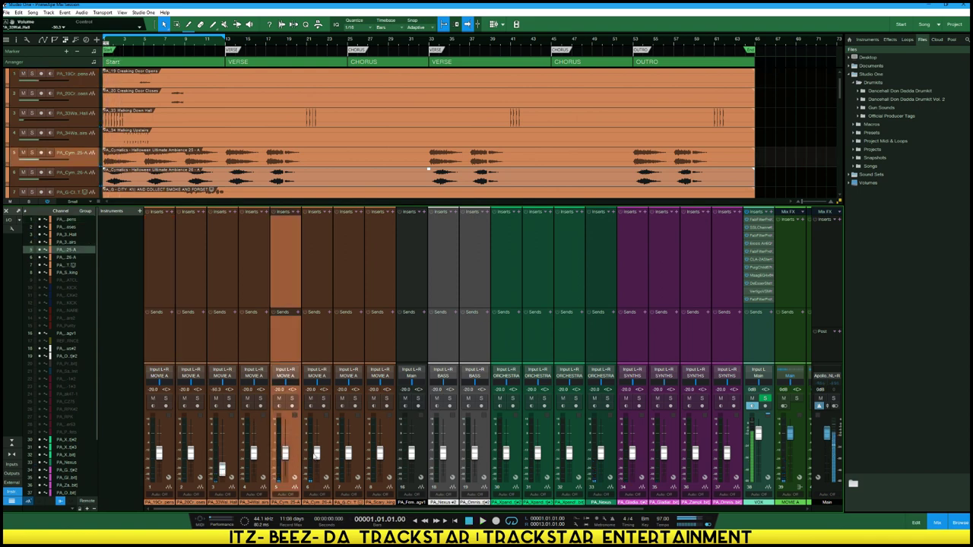
pyautogui.keyDown('shift'); pyautogui.click(327, 444); pyautogui.keyUp('shift')
pyautogui.keyDown('alt'); pyautogui.click(286, 453); pyautogui.keyUp('alt')
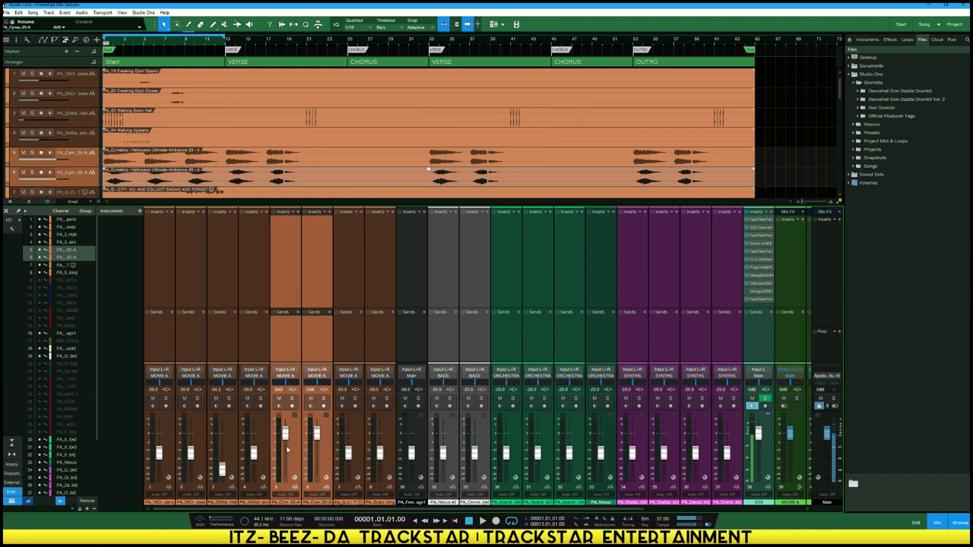
pyautogui.moveTo(285, 437); pyautogui.dragTo(285, 449)
pyautogui.click(298, 391)
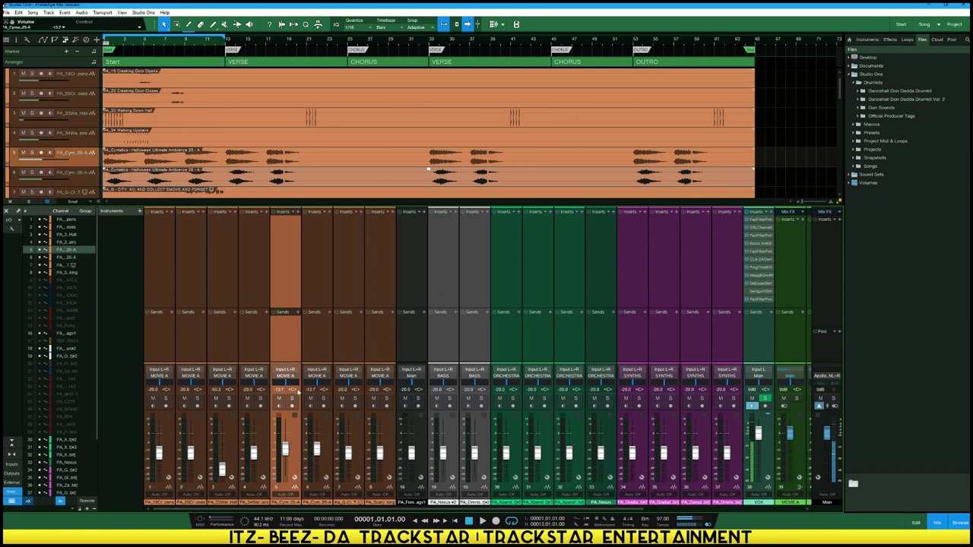
pyautogui.click(300, 218)
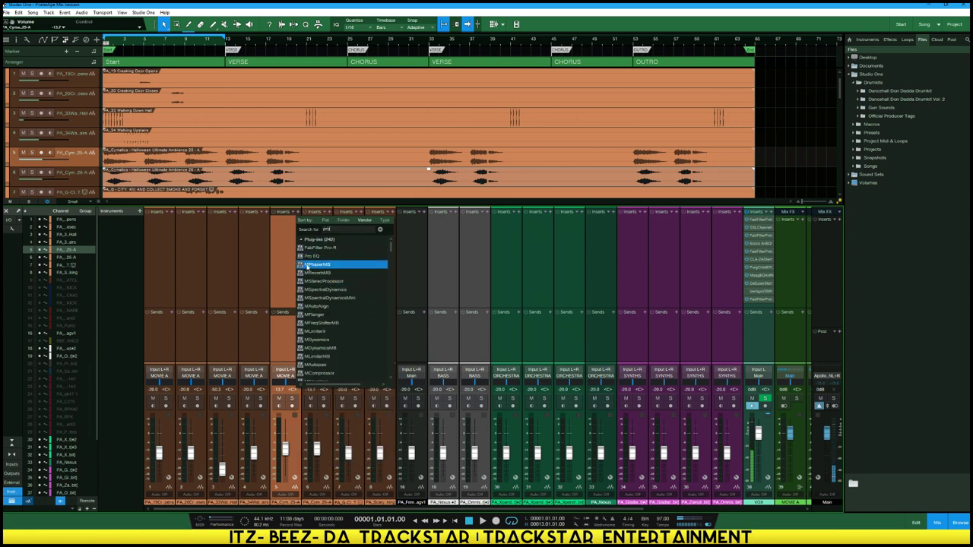
# Insert a Pro EQ on channel 5 and solo the channel to hear it alone
pyautogui.click(353, 256)
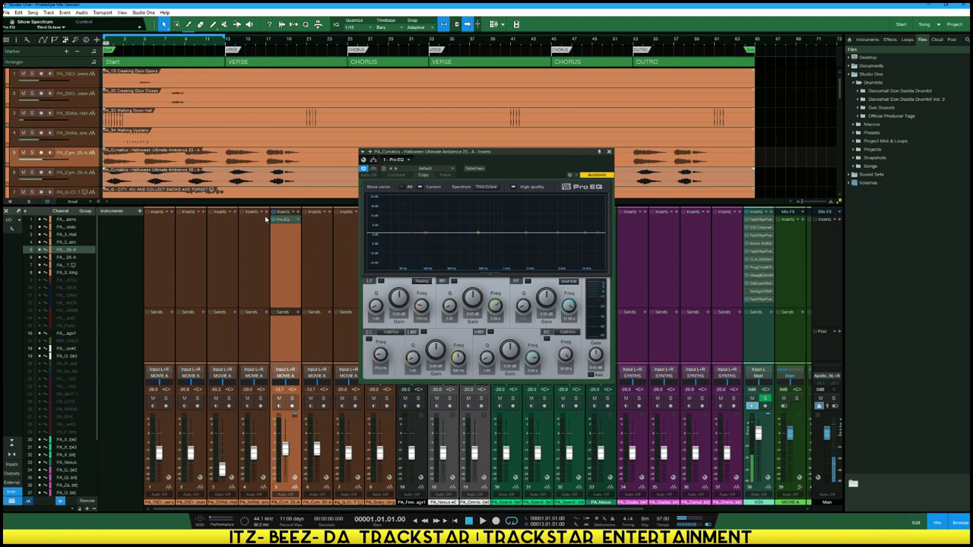
pyautogui.moveTo(465, 153); pyautogui.dragTo(553, 150)
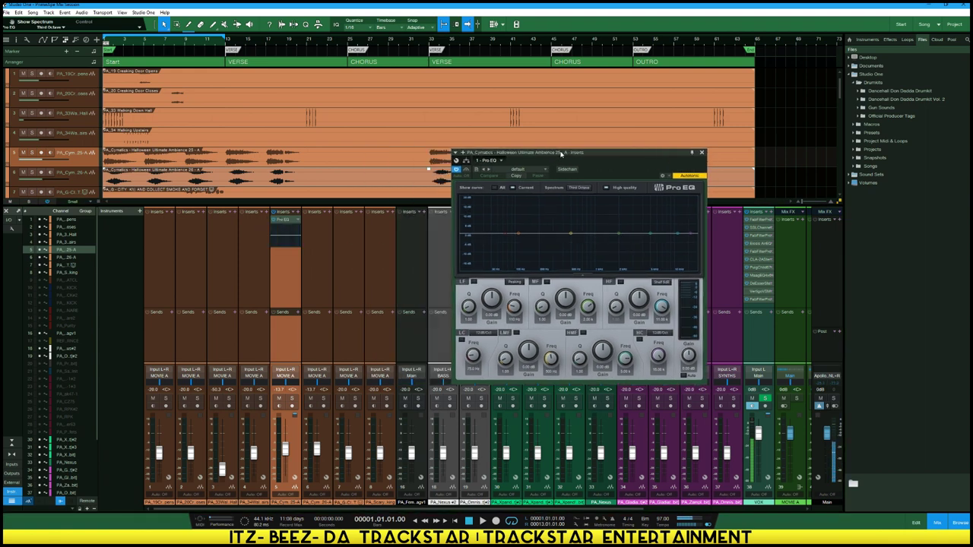
pyautogui.press('space')
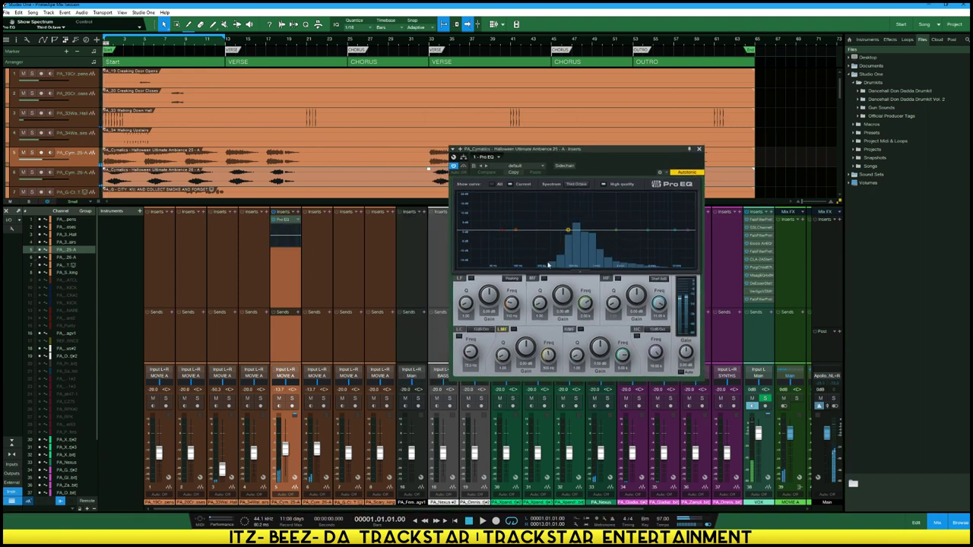
pyautogui.click(293, 399)
pyautogui.press('space')
pyautogui.press('space')
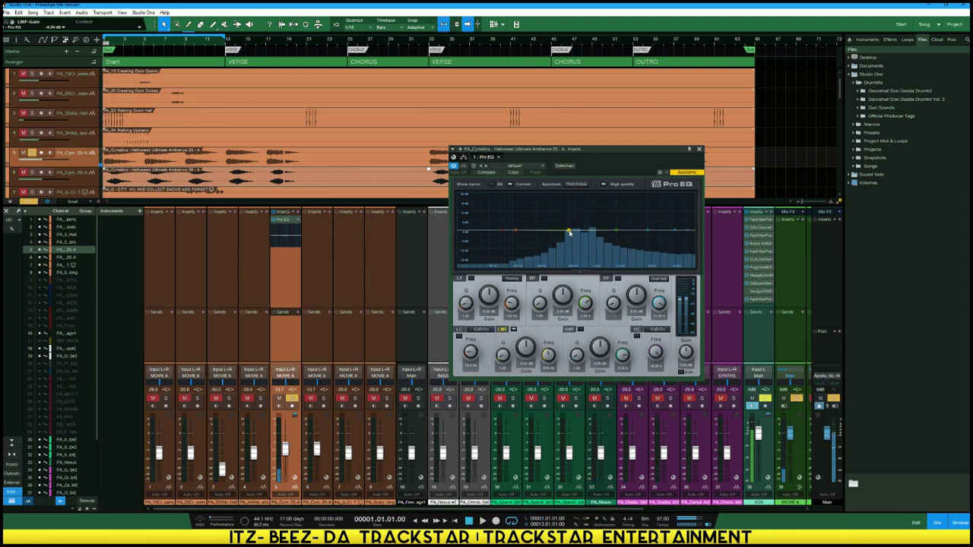
pyautogui.press('space')
# Shape the EQ with a 152 Hz low cut, high roll-off and a -1.78 dB low-mid dip
pyautogui.moveTo(569, 230); pyautogui.dragTo(568, 235)
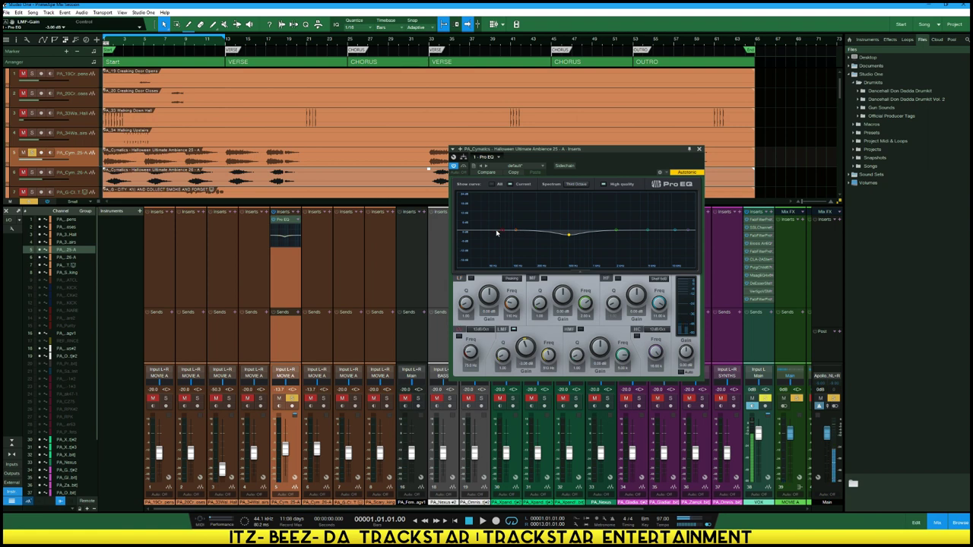
pyautogui.moveTo(501, 233); pyautogui.dragTo(529, 231)
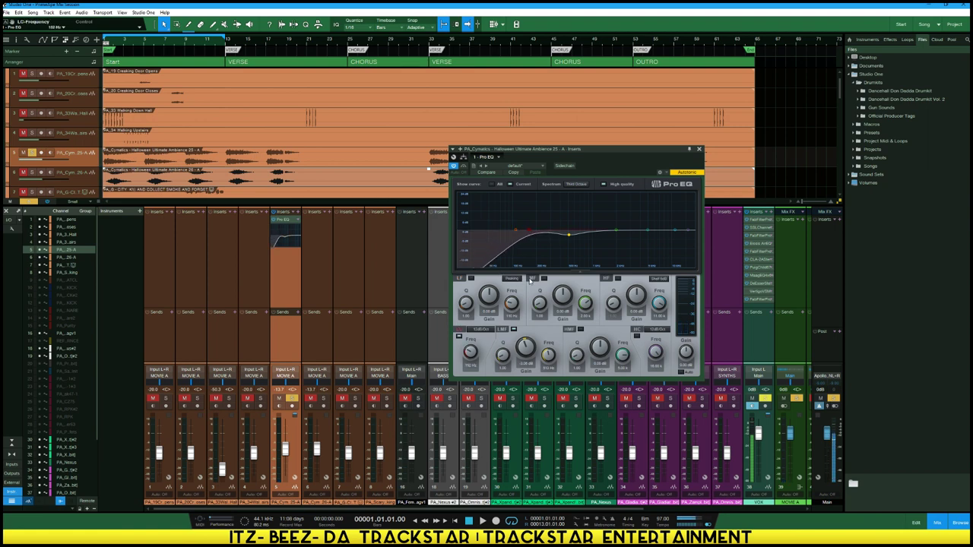
pyautogui.moveTo(682, 236); pyautogui.dragTo(656, 225)
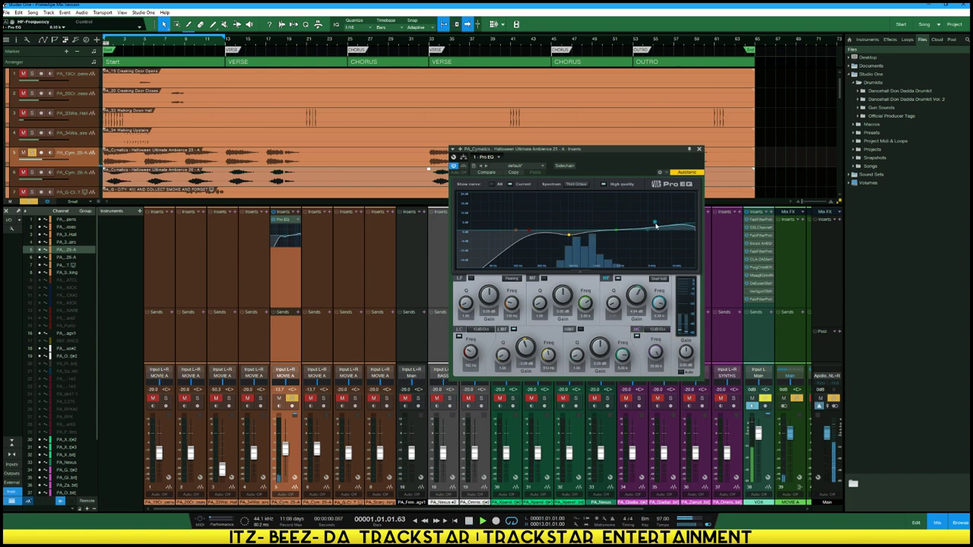
pyautogui.click(570, 236)
pyautogui.moveTo(571, 237); pyautogui.dragTo(574, 239)
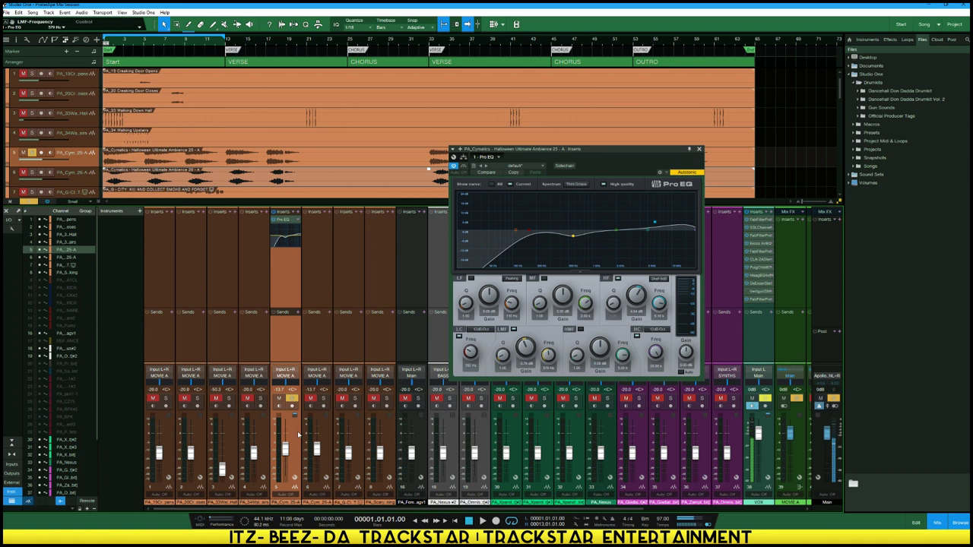
pyautogui.press('space')
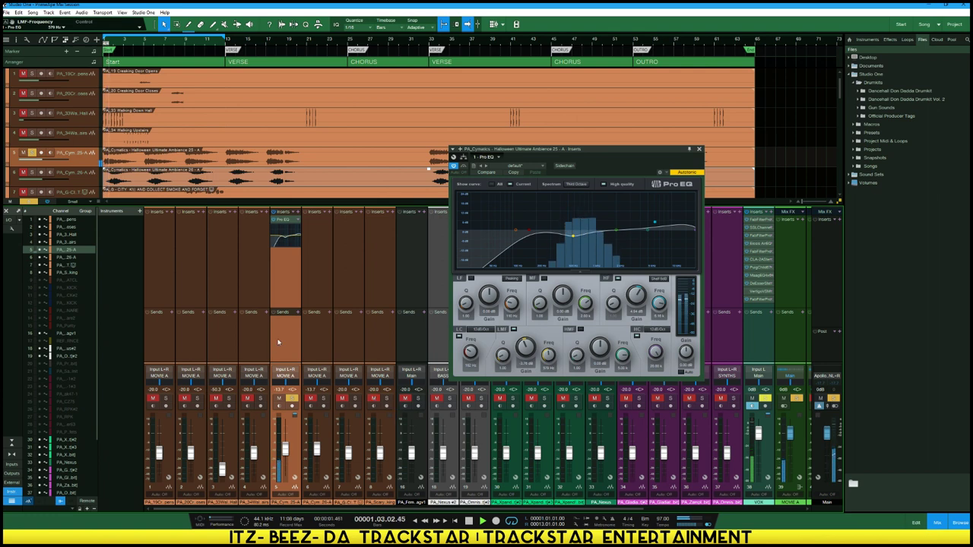
pyautogui.press('space')
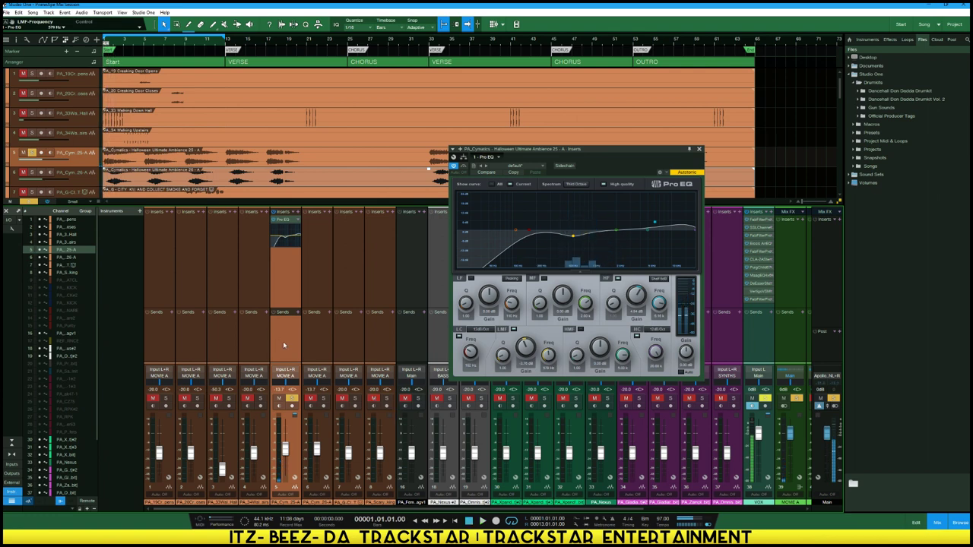
# Add a new FX channel and colour the FX 1 channel yellow-green
pyautogui.rightClick(283, 346)
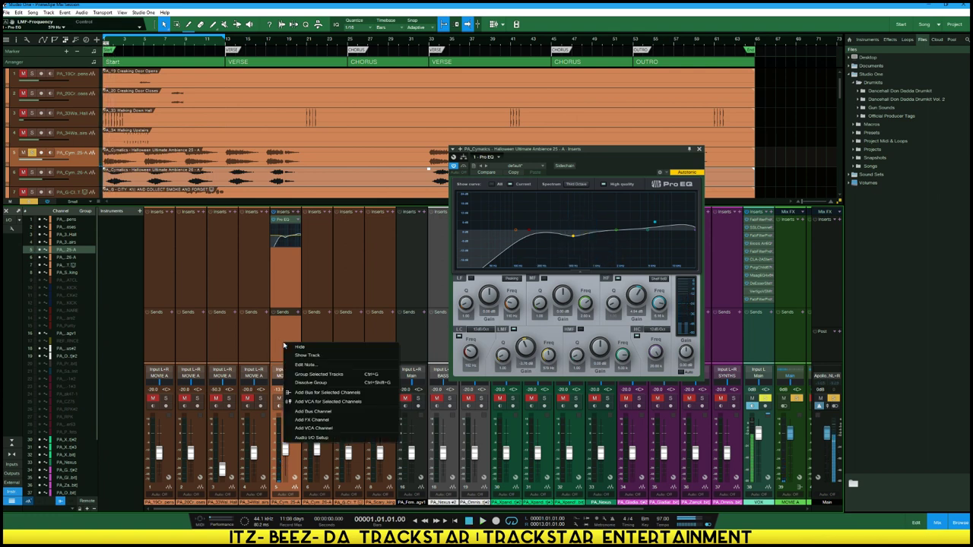
pyautogui.click(312, 419)
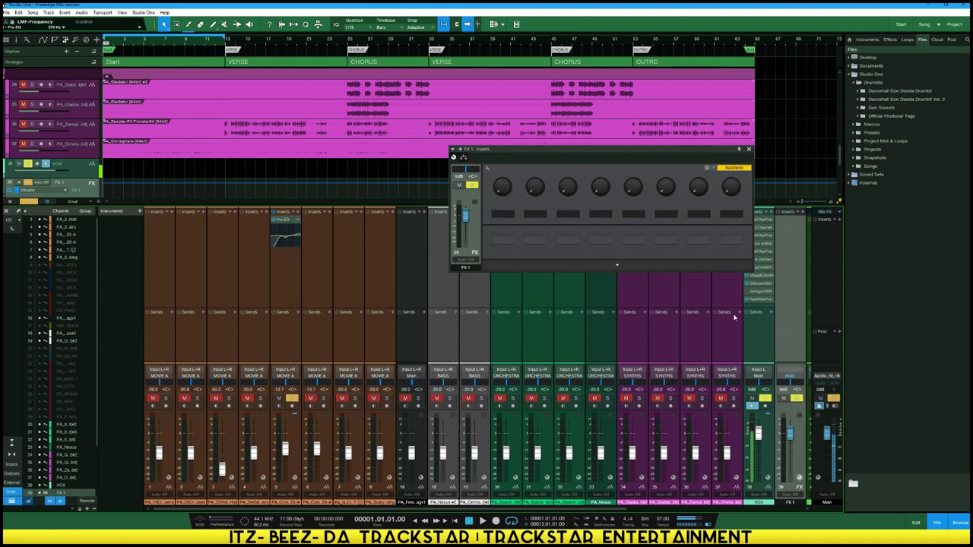
pyautogui.click(748, 149)
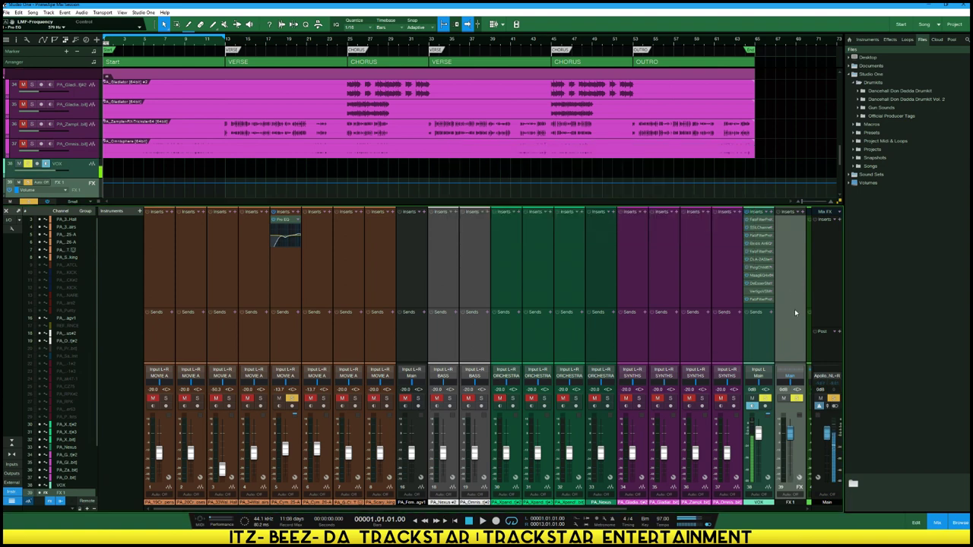
pyautogui.click(788, 505)
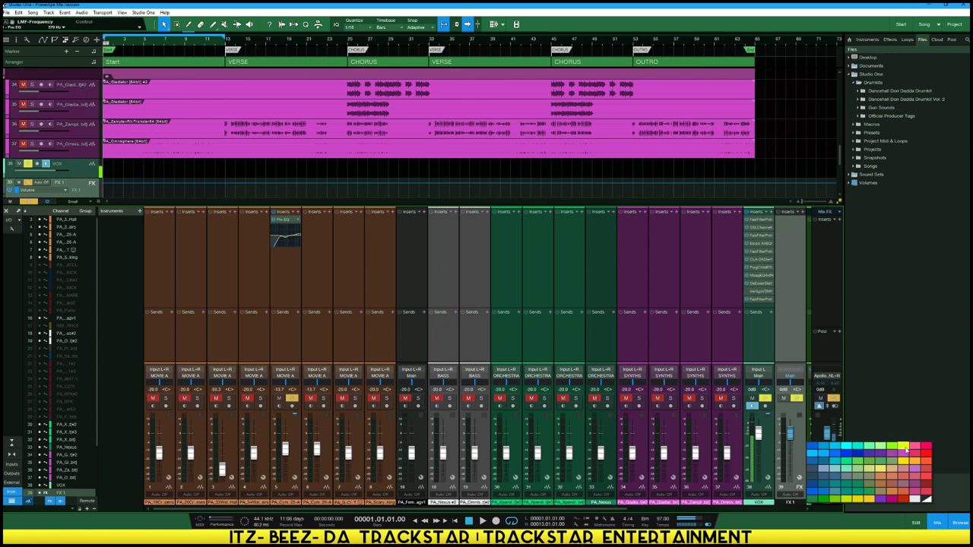
pyautogui.click(904, 452)
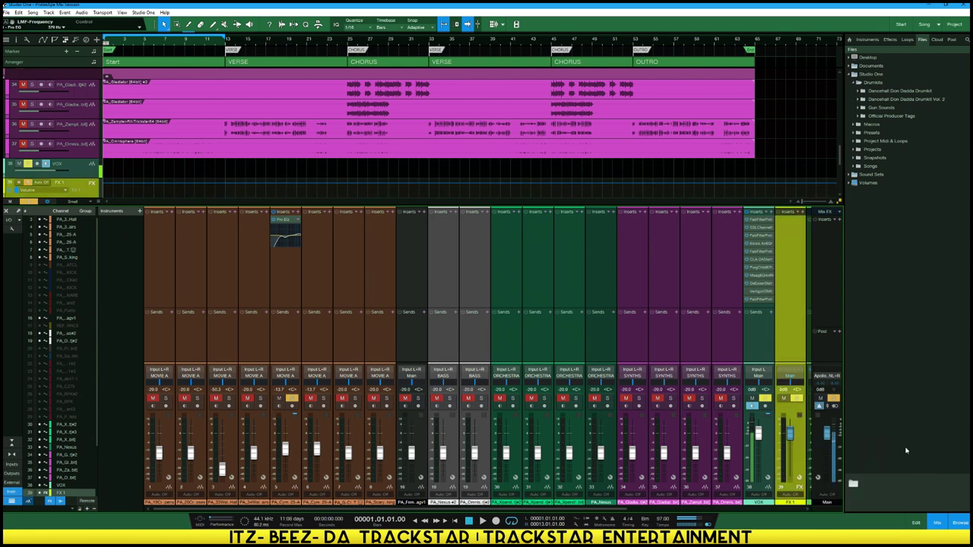
# Search the plugin list for 'vst' and load VerbSuite Classics onto FX 1's inserts
pyautogui.click(802, 212)
pyautogui.click(849, 230)
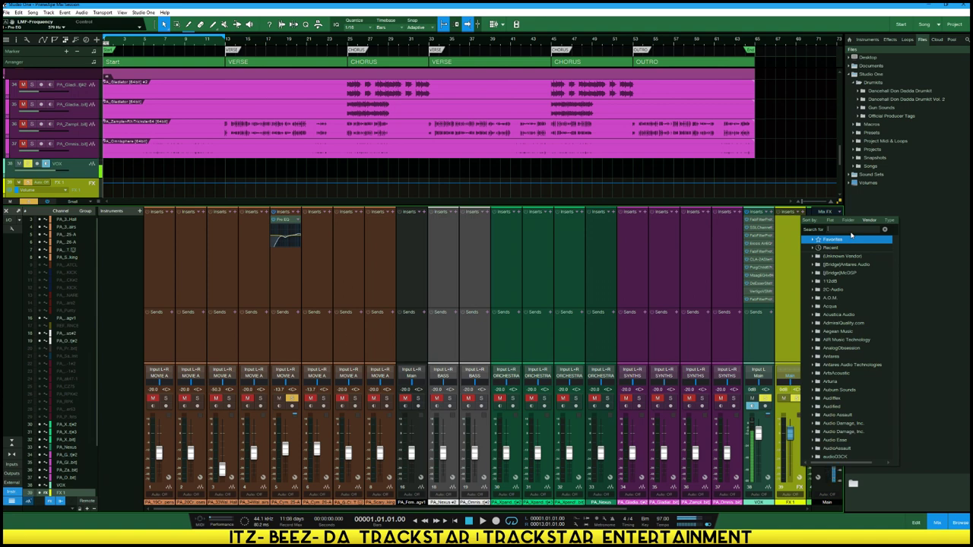
pyautogui.write('vst')
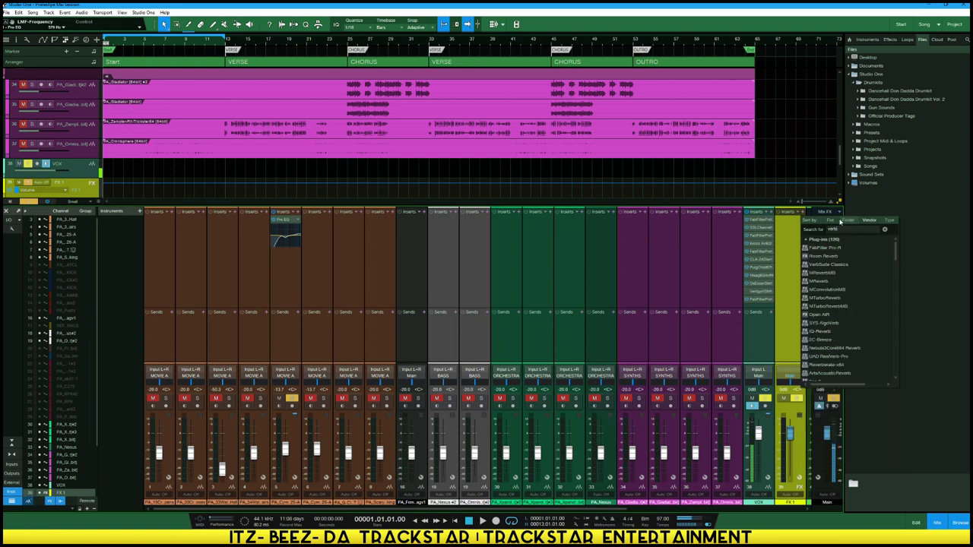
pyautogui.click(831, 265)
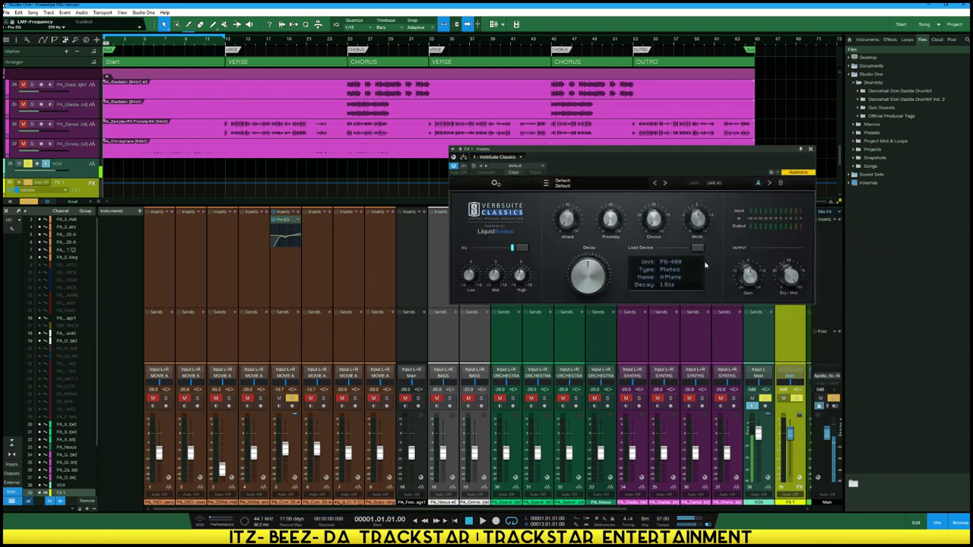
# Load the FG-224XL Halls Dark Hall V1 preset, tweak the stereo width, and close the reverb
pyautogui.click(703, 265)
pyautogui.moveTo(731, 338)
pyautogui.moveTo(787, 324)
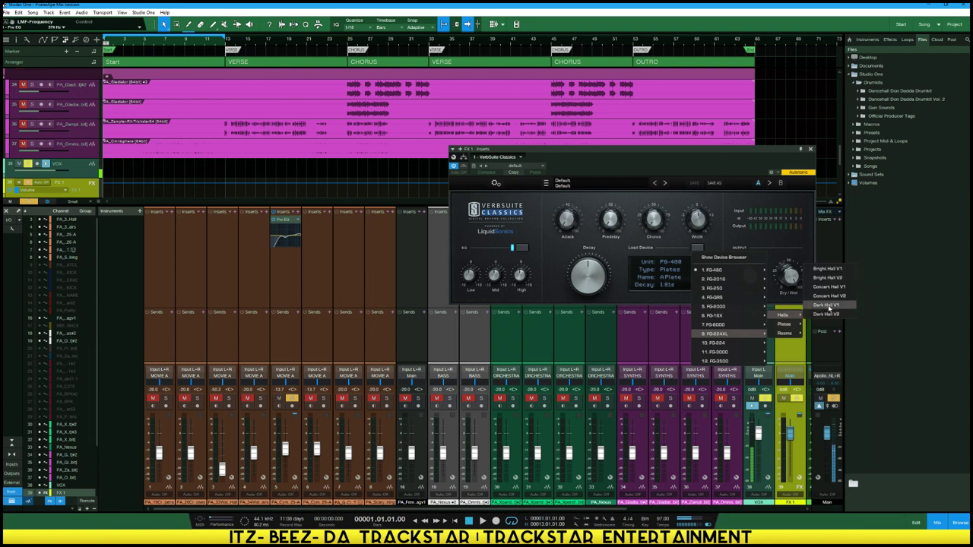
pyautogui.click(829, 306)
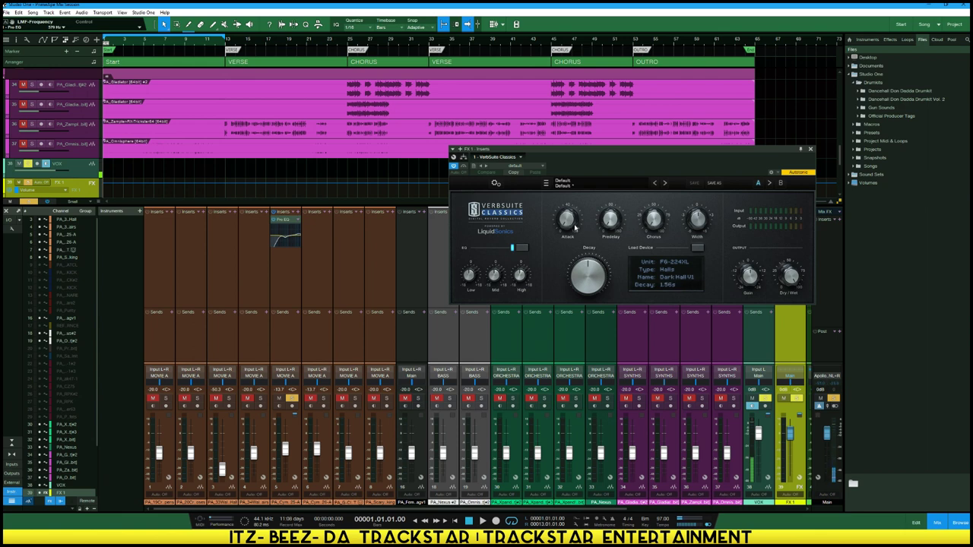
pyautogui.moveTo(697, 221); pyautogui.dragTo(695, 219)
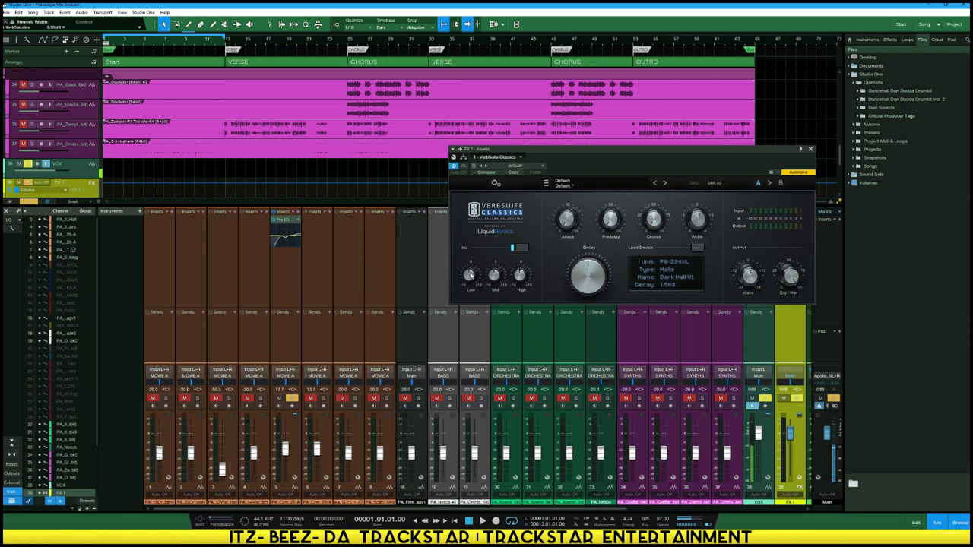
pyautogui.moveTo(468, 275)
pyautogui.moveTo(516, 283)
pyautogui.click(810, 149)
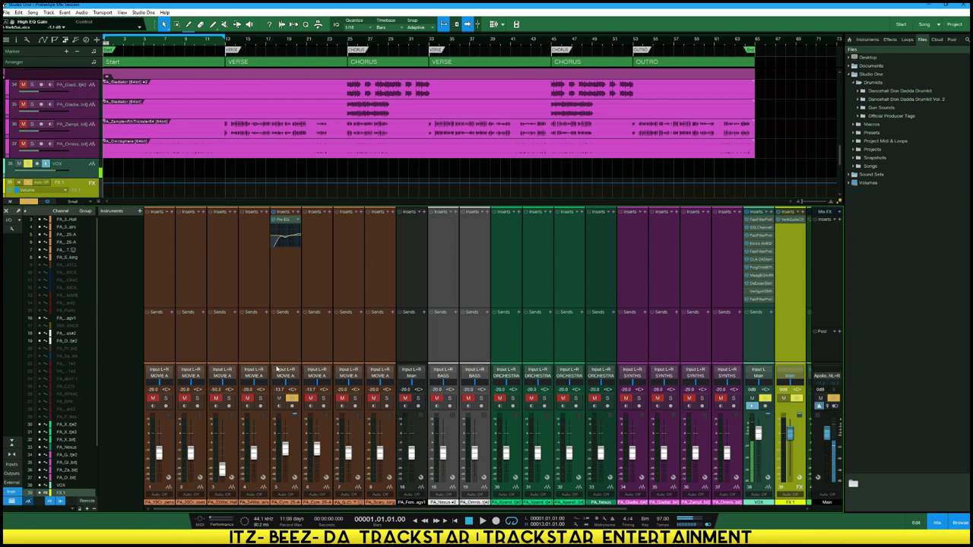
# Add a send from channel 5 to the FX reverb channel
pyautogui.click(276, 277)
pyautogui.click(298, 312)
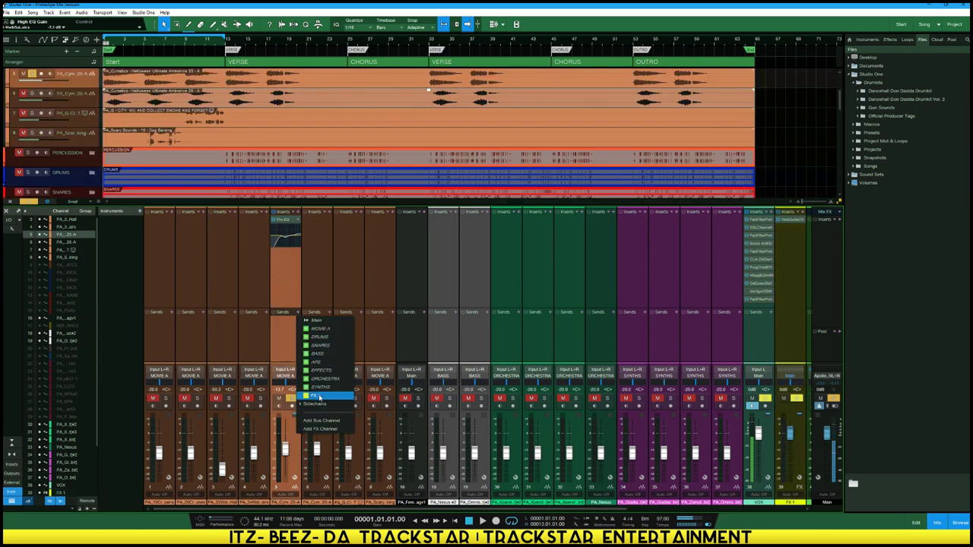
pyautogui.click(320, 396)
# Rename the FX reverb channel to DARK VERB
pyautogui.click(791, 503)
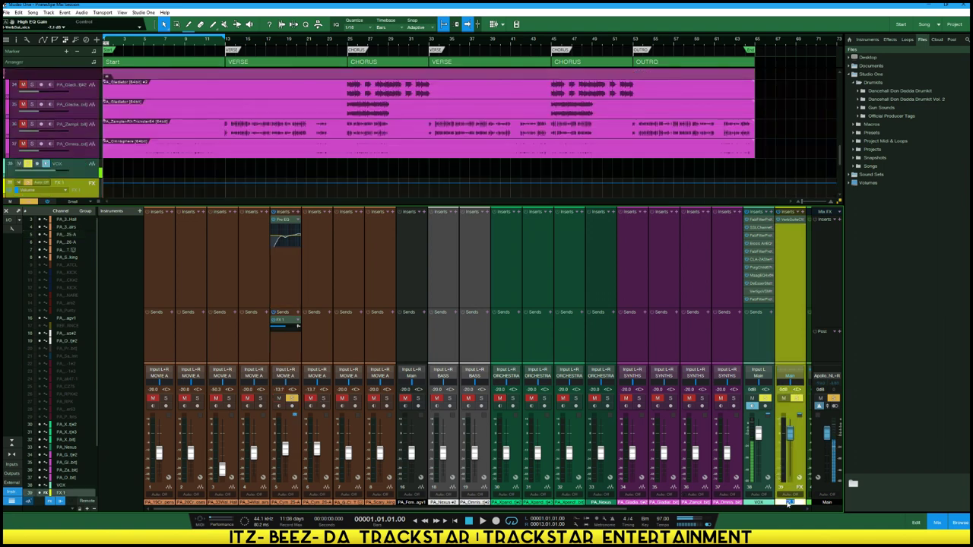
pyautogui.write('DARK HALL')
pyautogui.write(' CER')
pyautogui.write('E')
pyautogui.press('BackSpace')
pyautogui.write('VER')
pyautogui.press('Return')
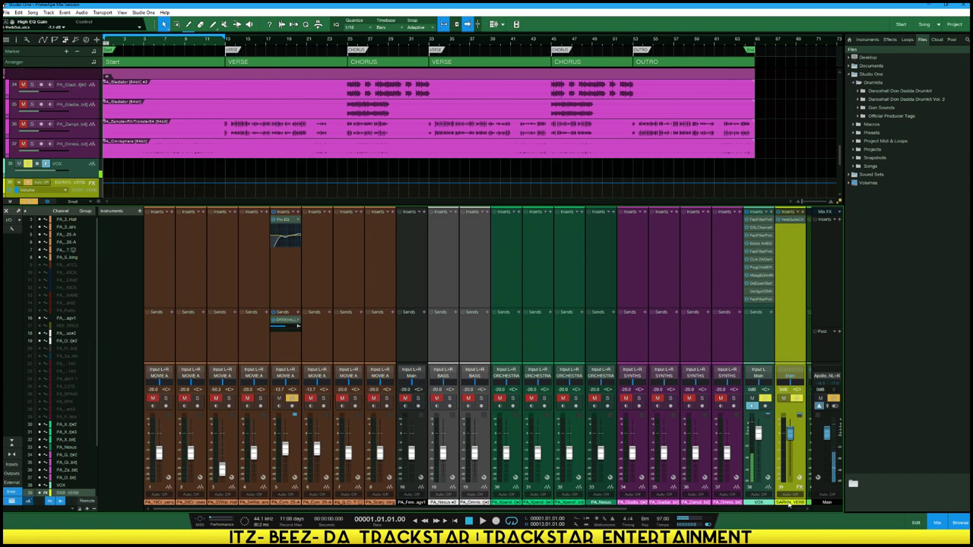
pyautogui.doubleClick(793, 507)
pyautogui.press('Return')
# Set channel 5's DARK VERB send level by ear during playback
pyautogui.press('space')
pyautogui.moveTo(277, 323); pyautogui.dragTo(240, 231)
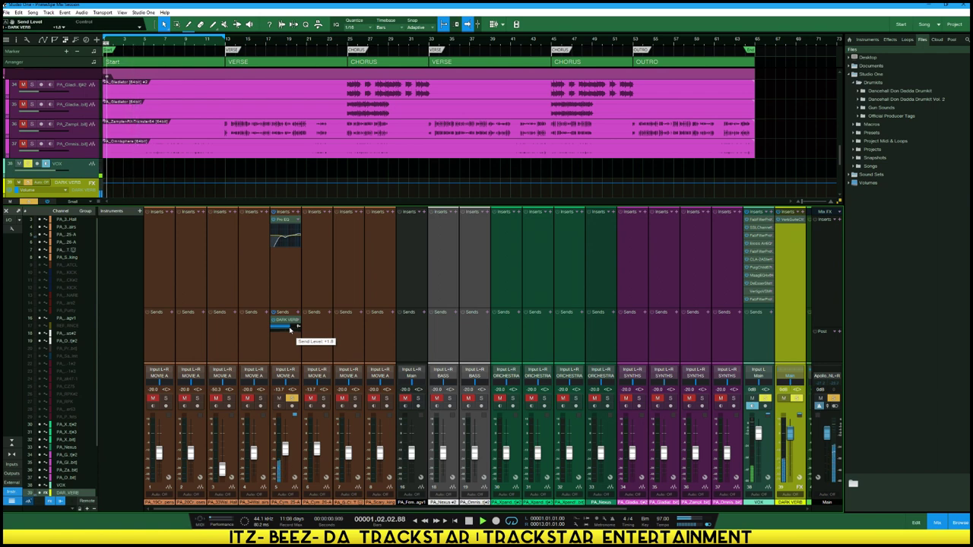
pyautogui.press('space')
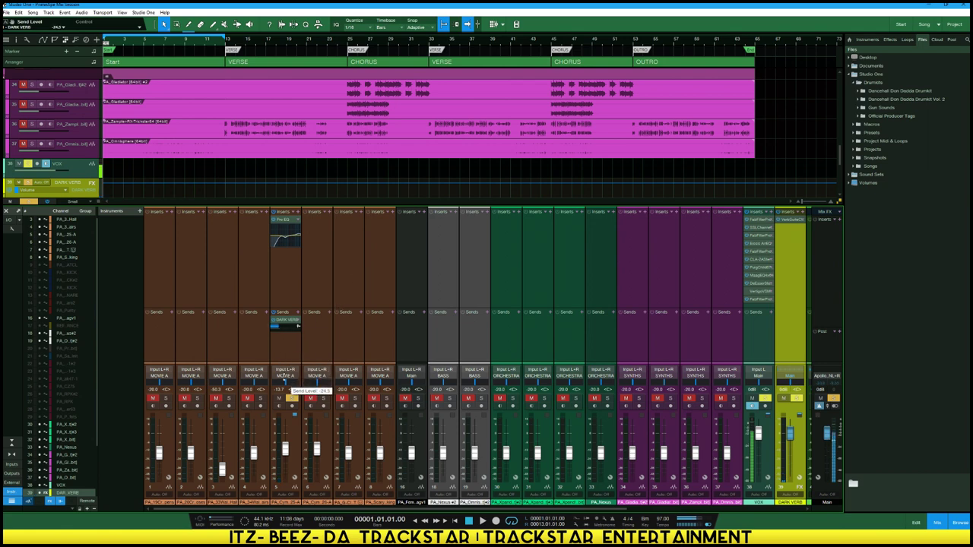
pyautogui.press('space')
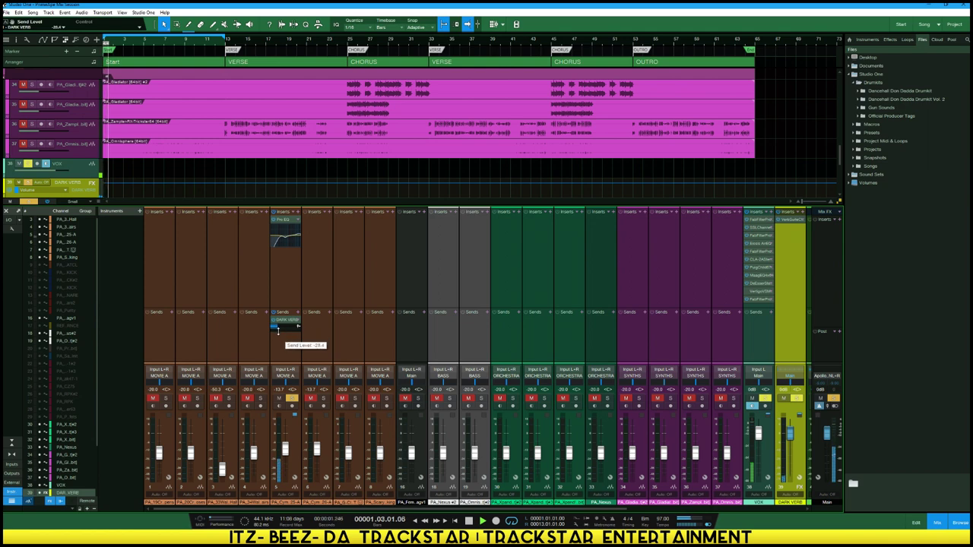
pyautogui.scroll(5, 219, 163)
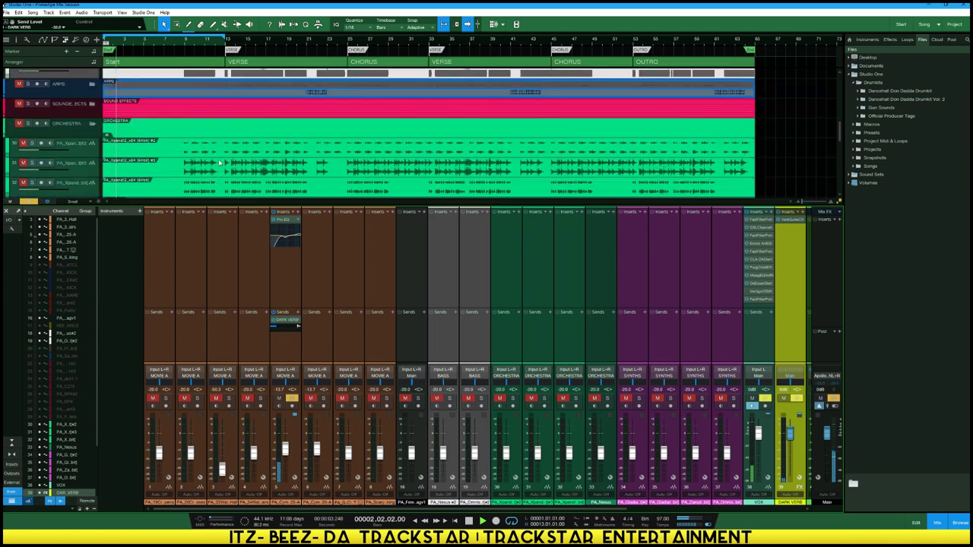
pyautogui.scroll(3, 219, 161)
pyautogui.press('space')
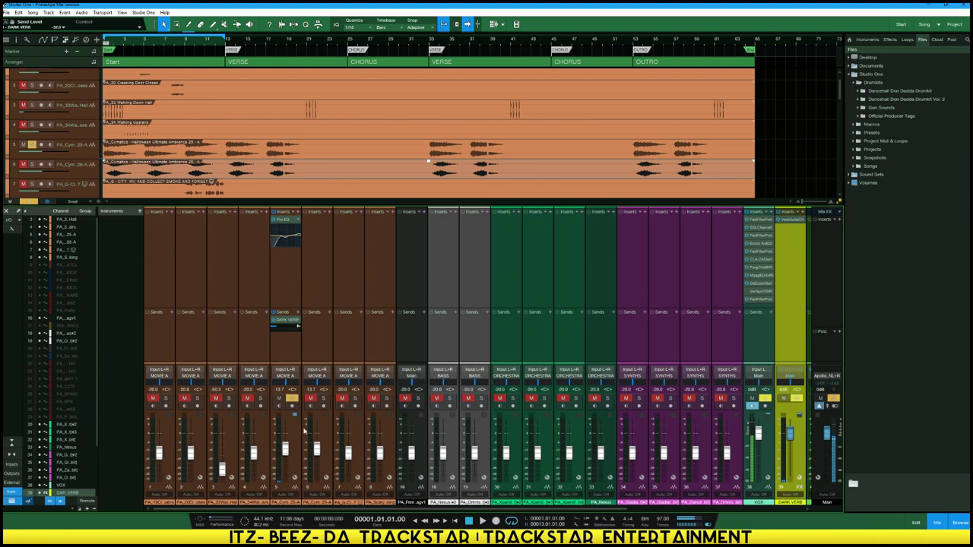
# Lower channel 6's fader to -13.7 dB while listening
pyautogui.click(309, 430)
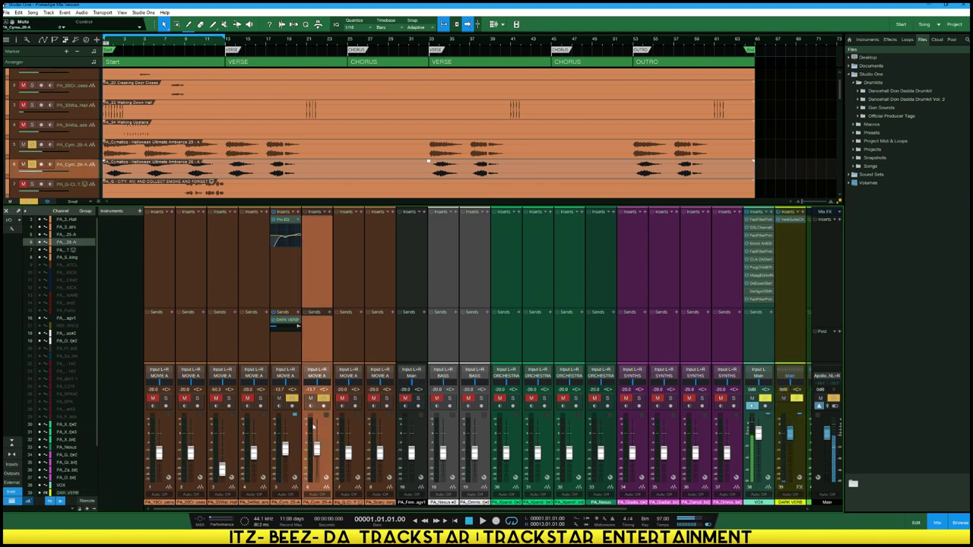
pyautogui.press('space')
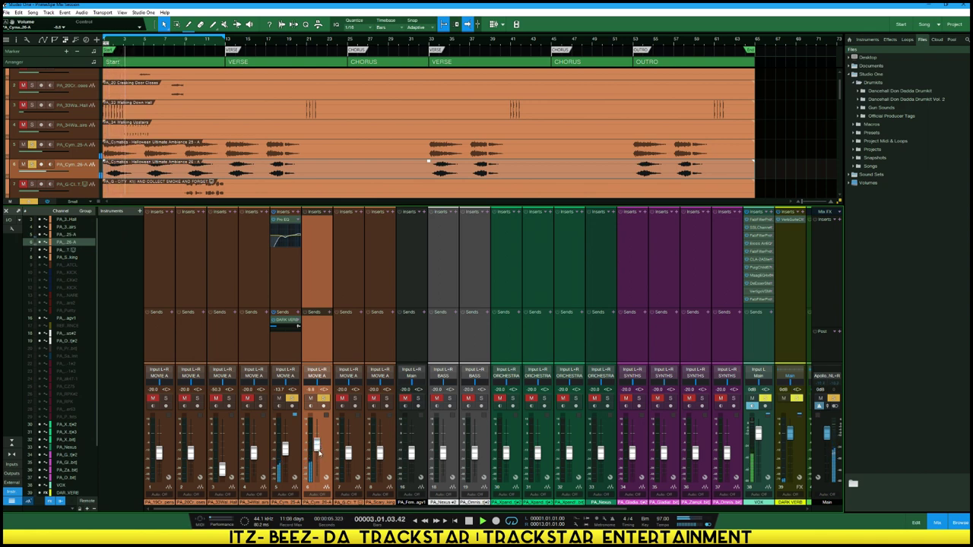
pyautogui.moveTo(317, 450); pyautogui.dragTo(318, 453)
pyautogui.press('space')
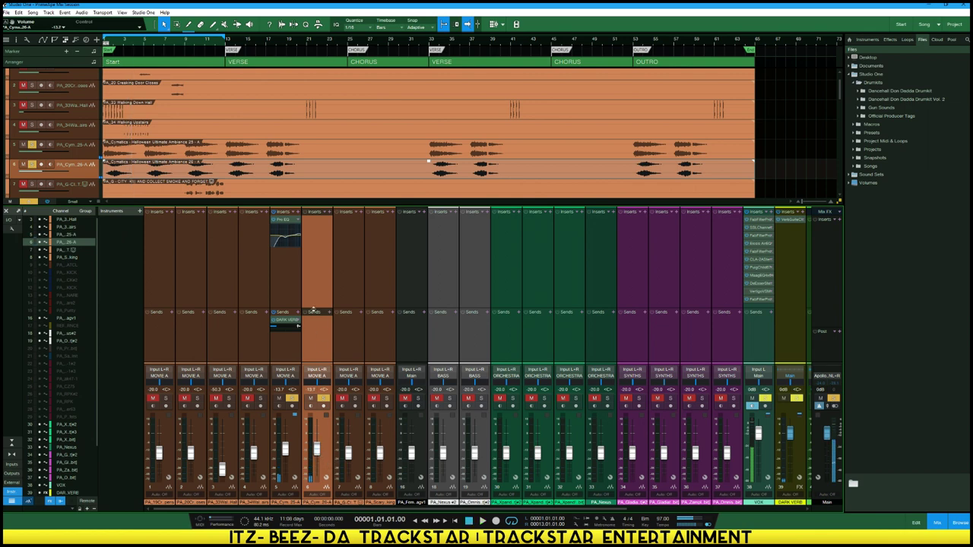
# Copy channel 5's Pro EQ onto channel 6 and adjust its low cut, high band and low-mid dip
pyautogui.moveTo(286, 221); pyautogui.dragTo(341, 248)
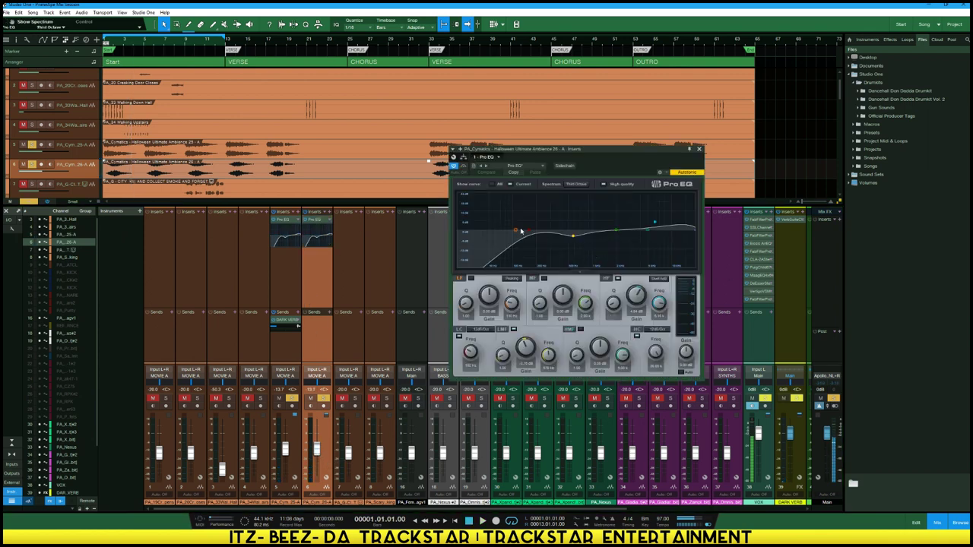
pyautogui.moveTo(528, 232); pyautogui.dragTo(562, 239)
pyautogui.moveTo(654, 222); pyautogui.dragTo(668, 224)
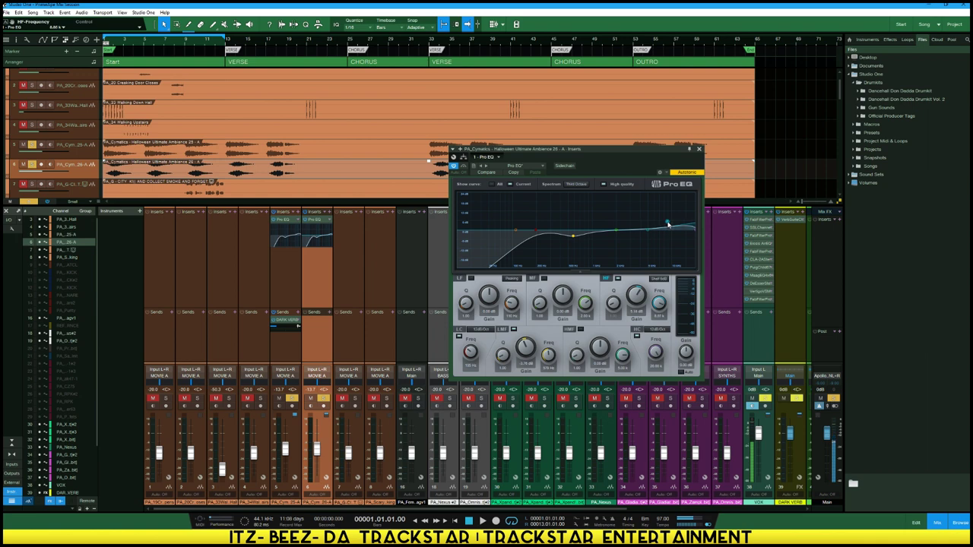
pyautogui.moveTo(574, 237); pyautogui.dragTo(617, 238)
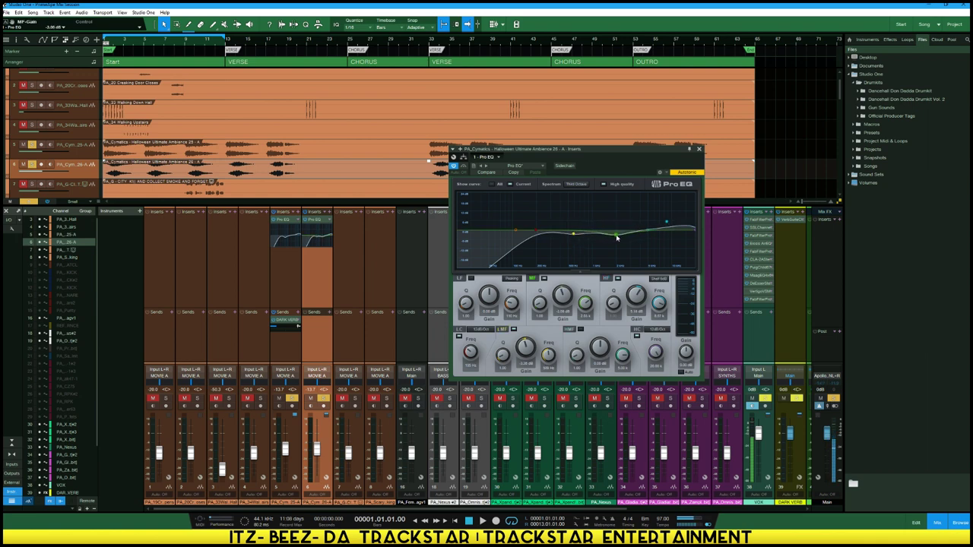
pyautogui.press('space')
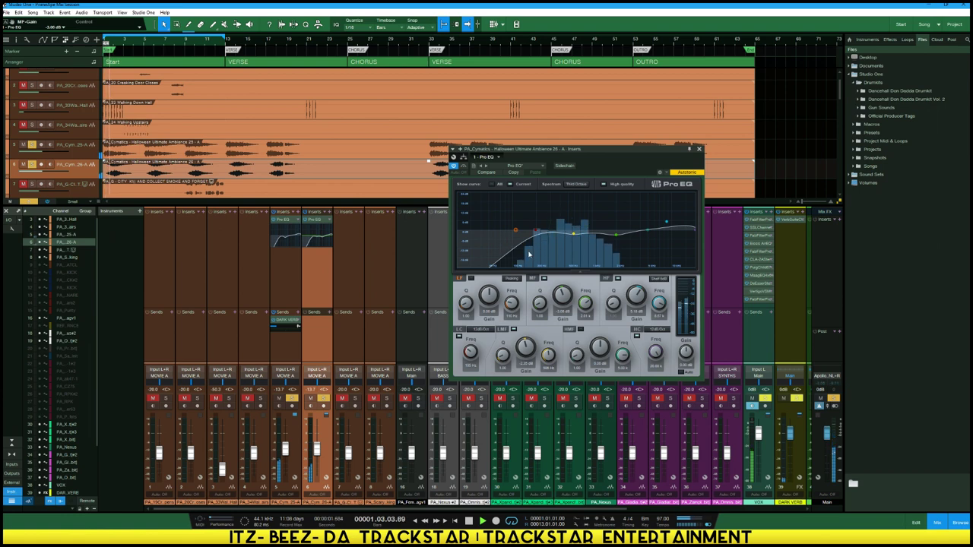
pyautogui.press('space')
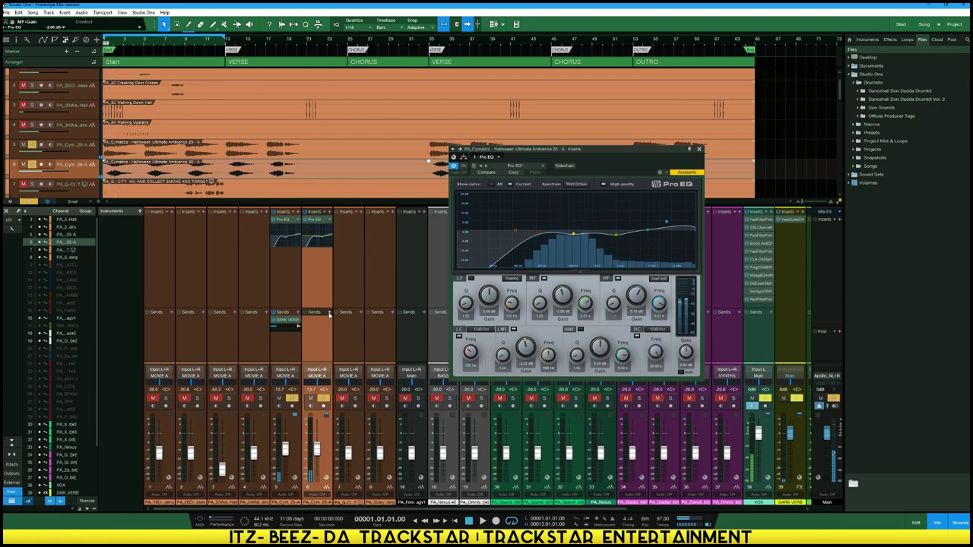
# Add a DARK VERB send to channel 6 at about -14.6 dB
pyautogui.click(329, 314)
pyautogui.click(358, 393)
pyautogui.moveTo(319, 328); pyautogui.dragTo(315, 347)
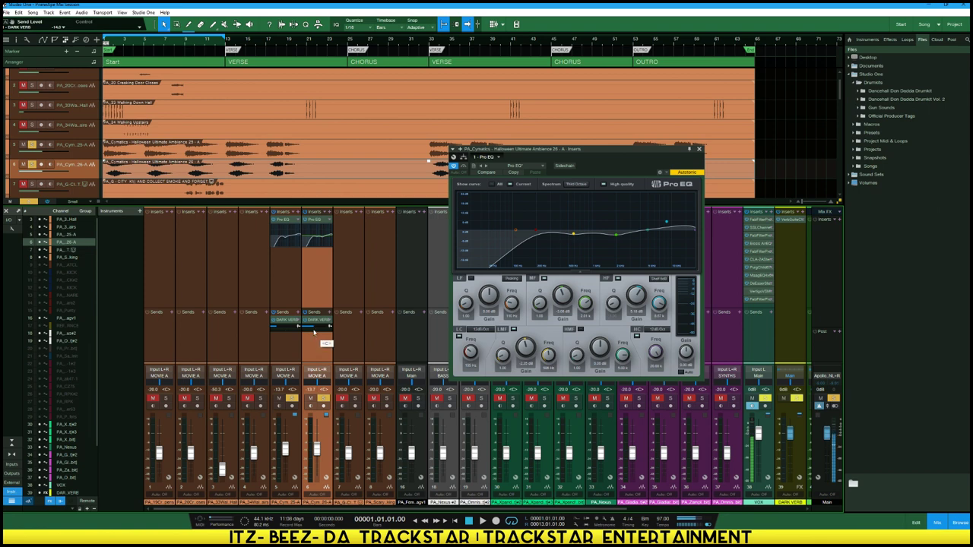
# Lower channel 6's DARK VERB send to about -18 dB during playback
pyautogui.press('space')
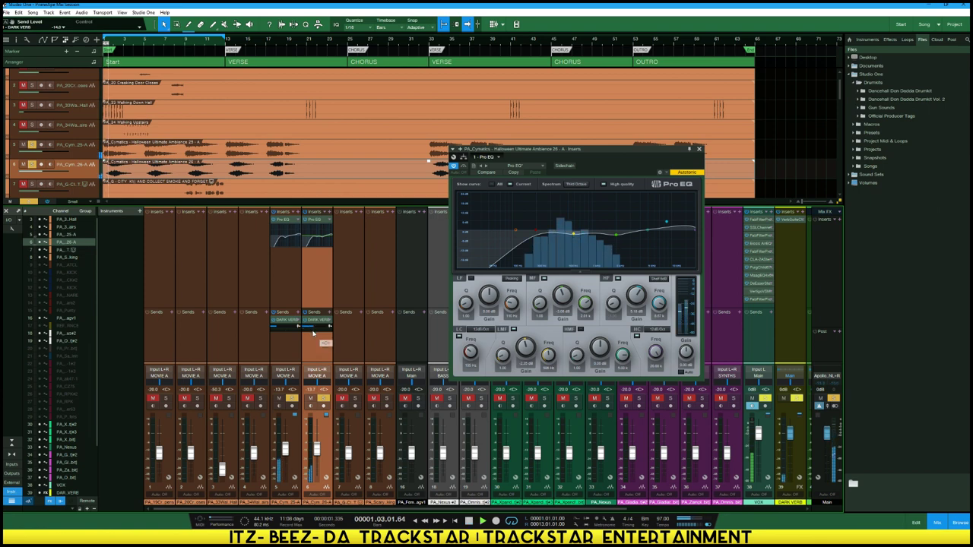
pyautogui.moveTo(312, 328); pyautogui.dragTo(312, 336)
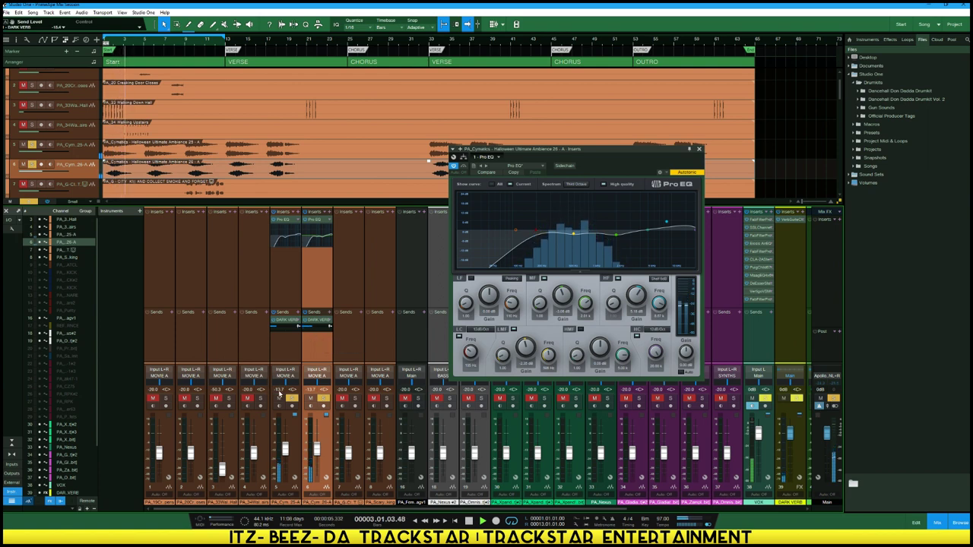
pyautogui.press('space')
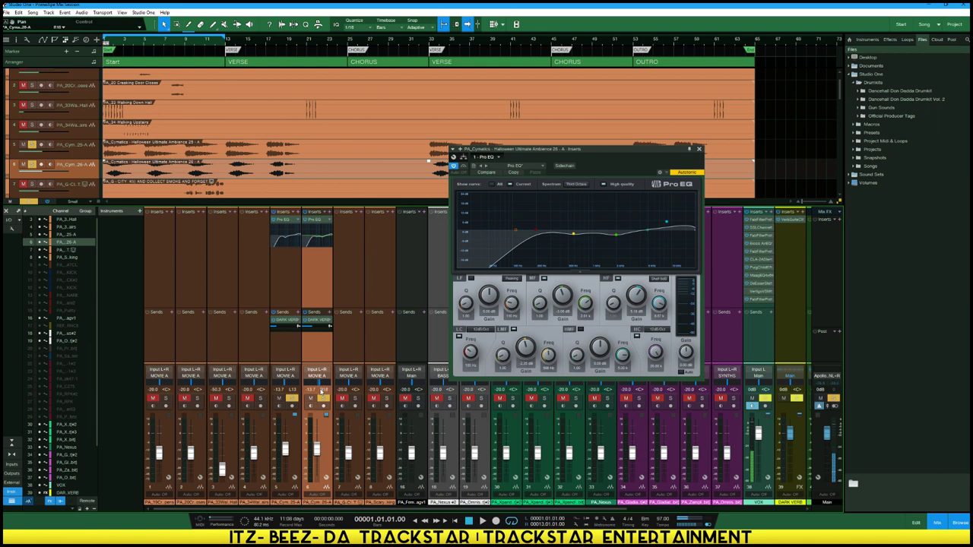
# Raise channel 6's fader to -12.0 dB and move the Pro EQ editor aside
pyautogui.press('space')
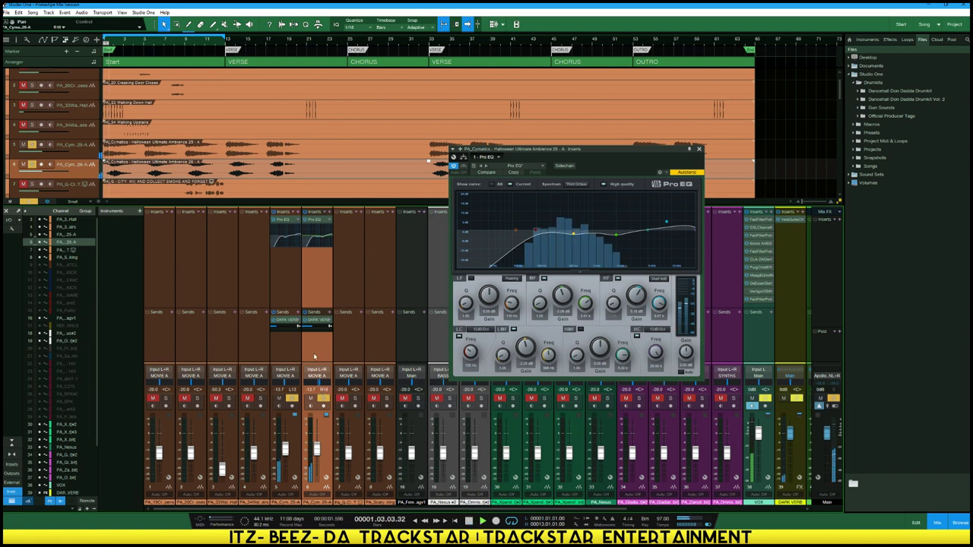
pyautogui.moveTo(317, 451); pyautogui.dragTo(318, 449)
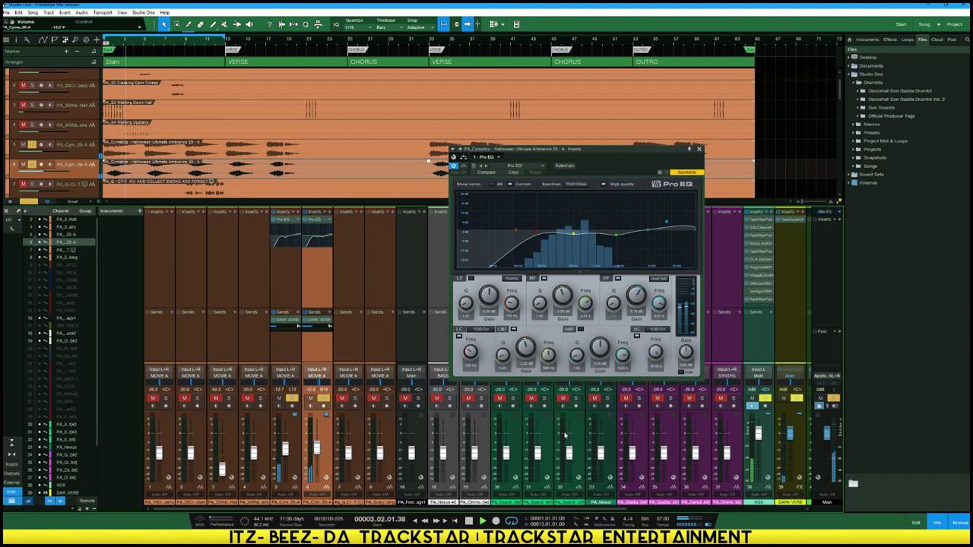
pyautogui.press('space')
pyautogui.moveTo(591, 151); pyautogui.dragTo(556, 86)
pyautogui.scroll(-10, 311, 177)
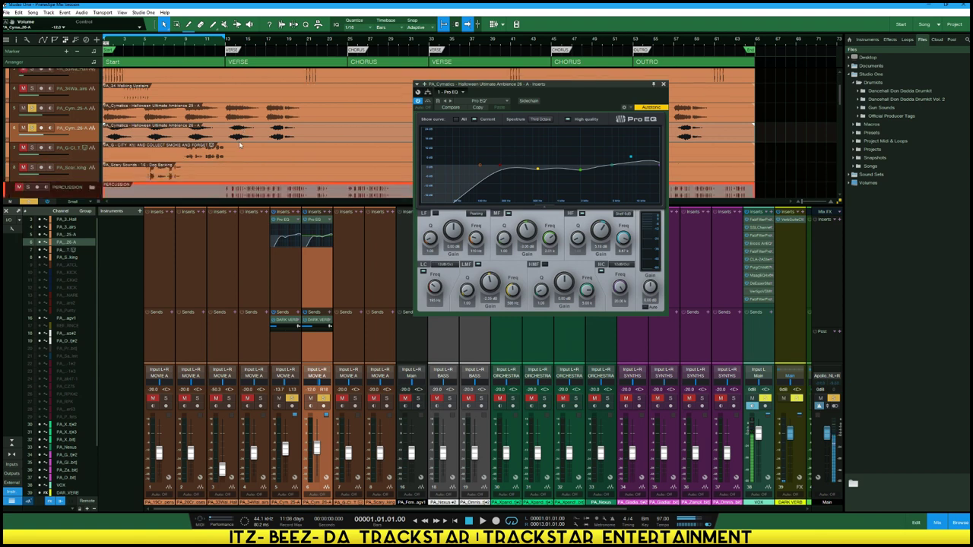
pyautogui.scroll(2, 230, 129)
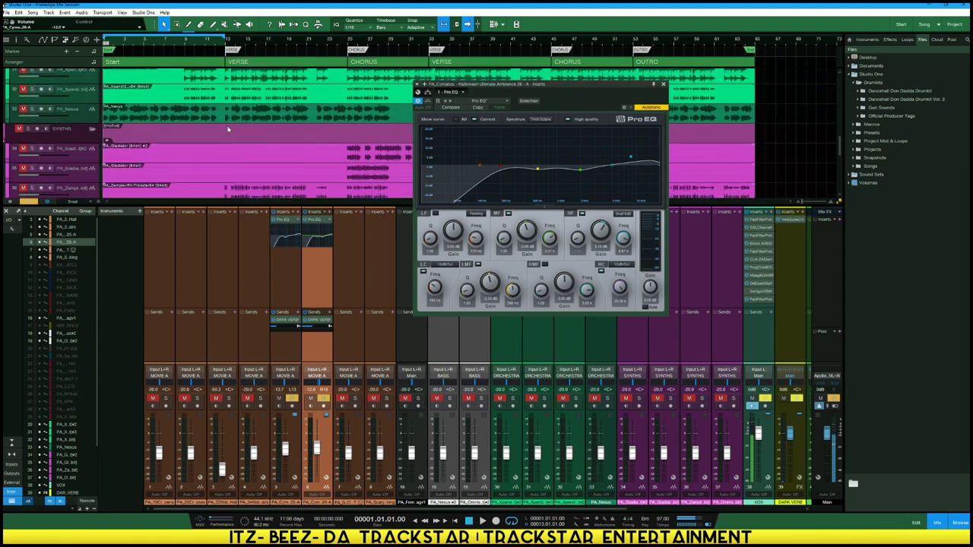
# Unmute PA_Nexus, raise its fader to -17.2 dB, and close the Nexus window
pyautogui.click(80, 118)
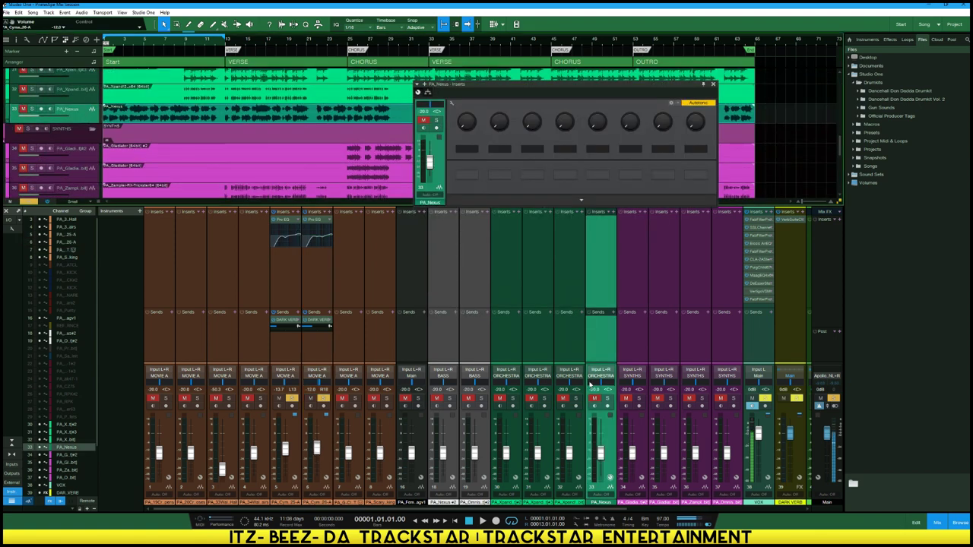
pyautogui.click(595, 398)
pyautogui.press('space')
pyautogui.moveTo(601, 456); pyautogui.dragTo(601, 454)
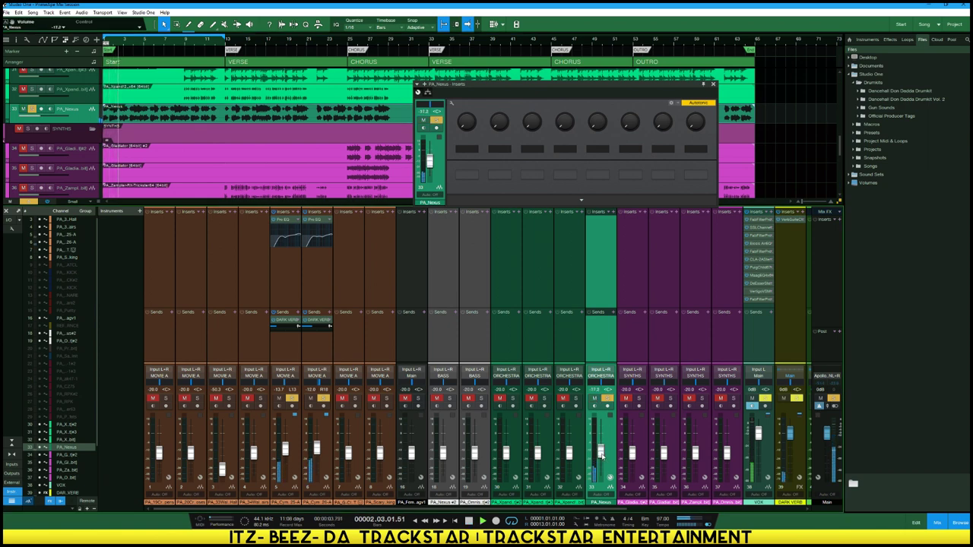
pyautogui.click(713, 82)
pyautogui.scroll(2, 267, 129)
pyautogui.scroll(20, 268, 128)
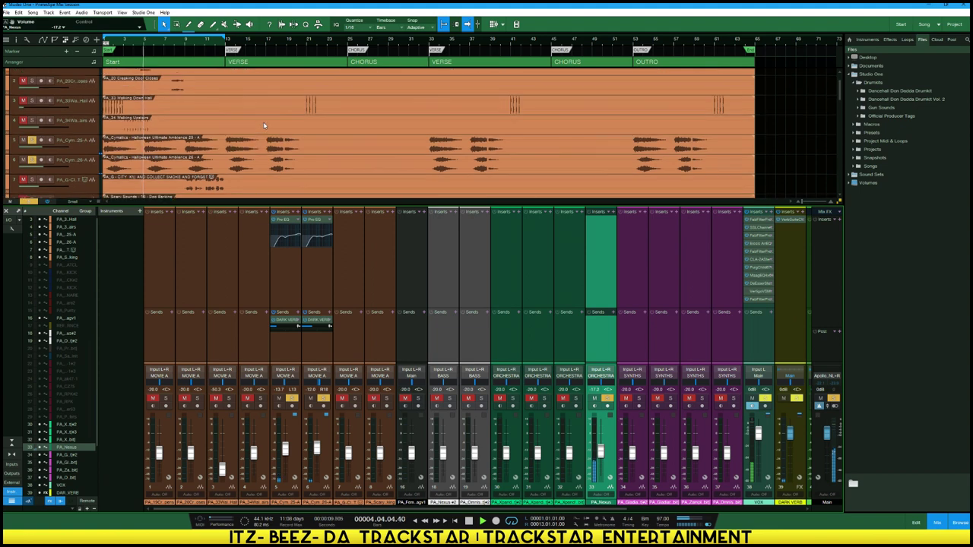
# Copy channel 6's Pro EQ onto the PA_Nexus channel's inserts
pyautogui.press('space')
pyautogui.click(597, 344)
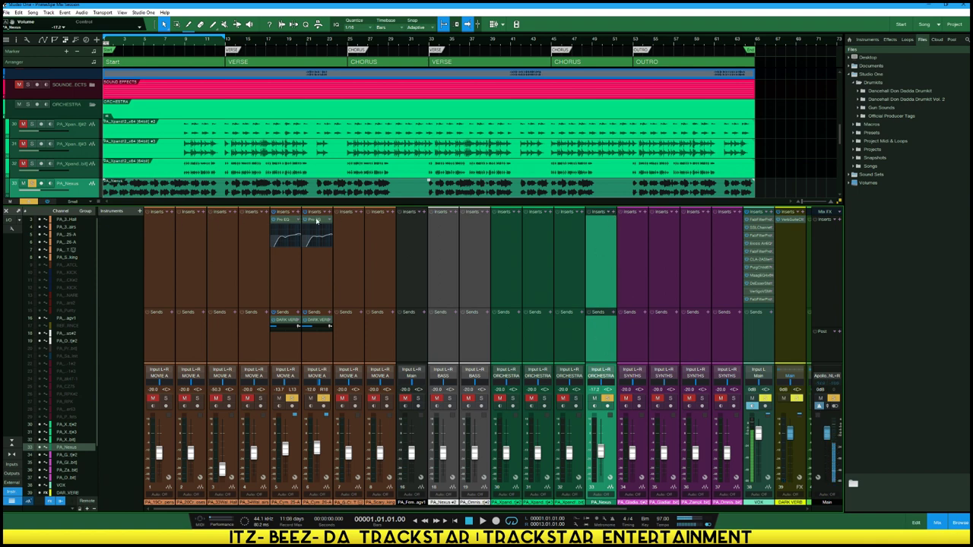
pyautogui.moveTo(315, 222); pyautogui.dragTo(609, 236)
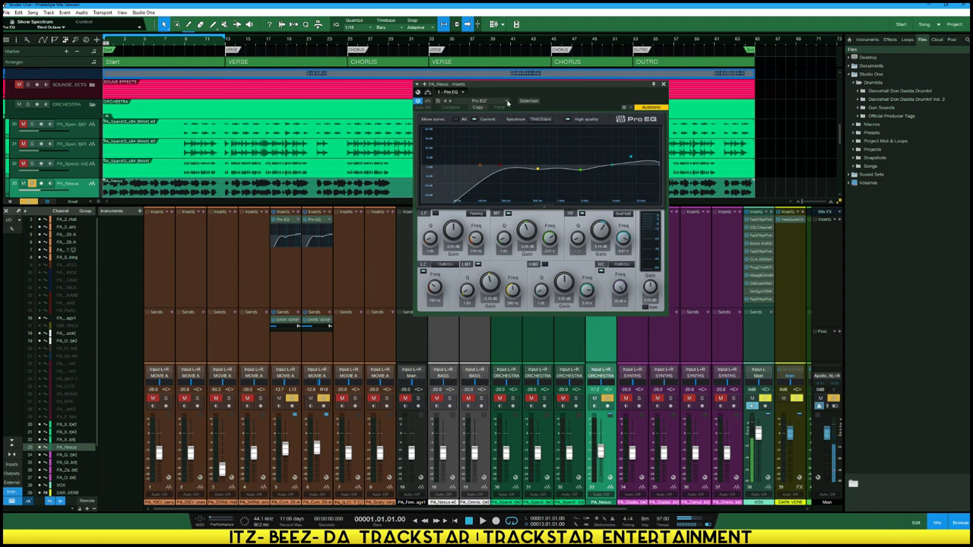
# Reset the PA_Nexus Pro EQ to 'default' and add a steeper high-shelf boost near 3.84 kHz
pyautogui.click(507, 102)
pyautogui.click(482, 111)
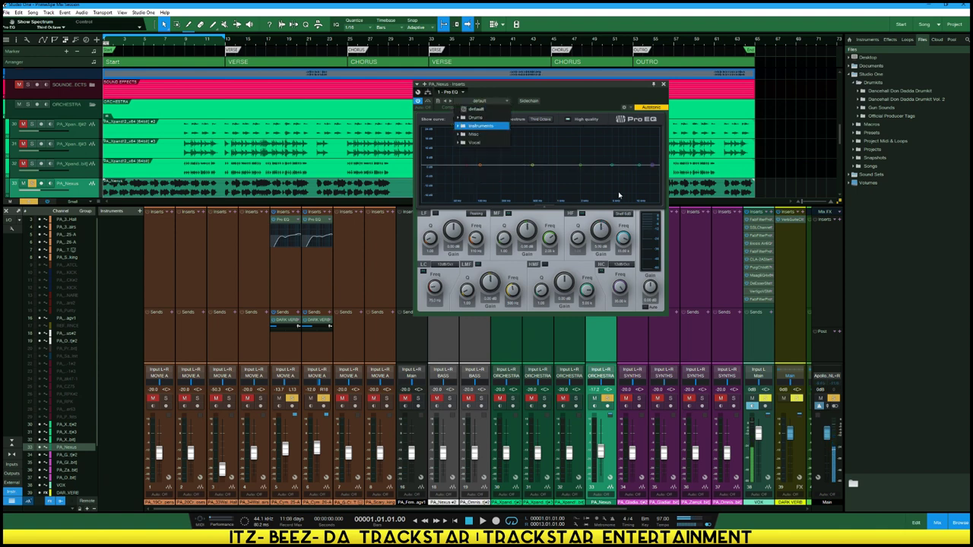
pyautogui.click(638, 167)
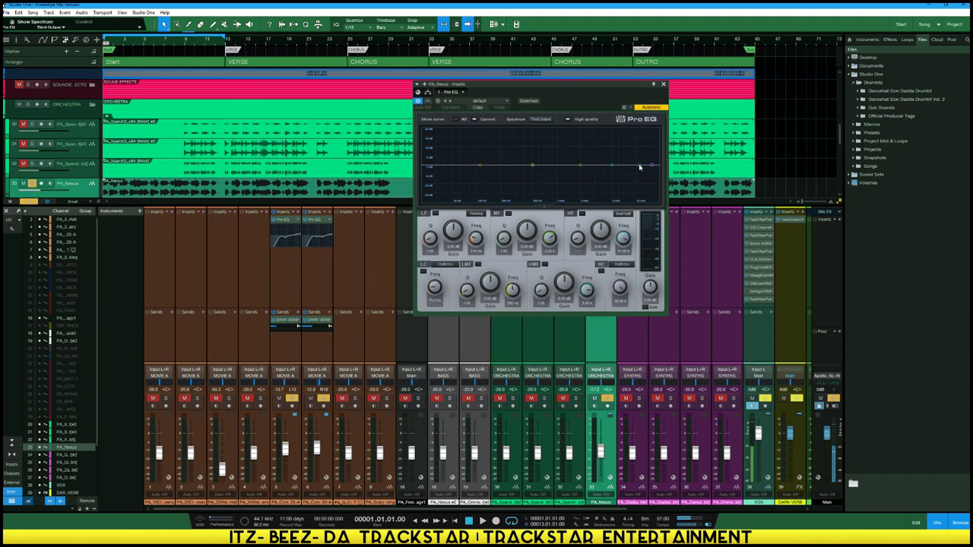
pyautogui.moveTo(640, 168); pyautogui.dragTo(582, 156)
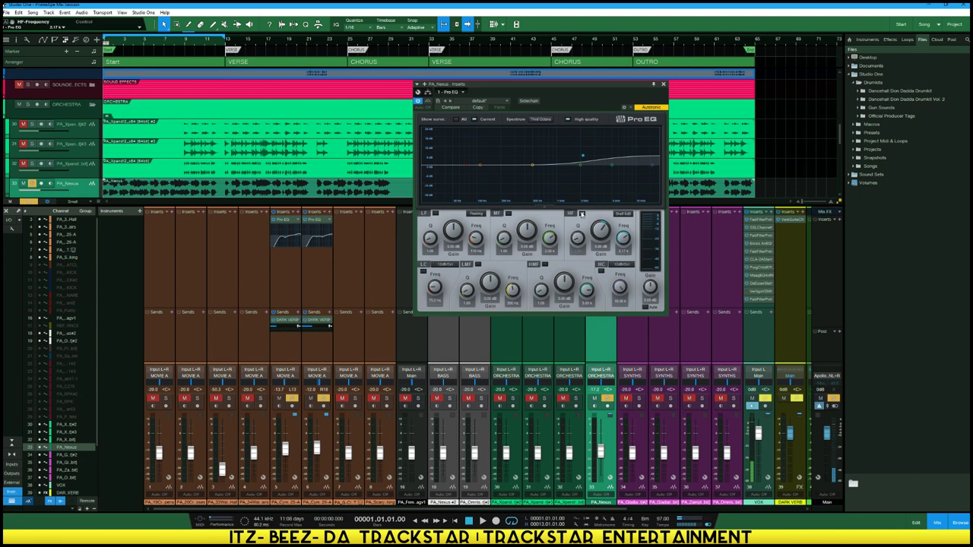
pyautogui.click(626, 219)
pyautogui.click(629, 244)
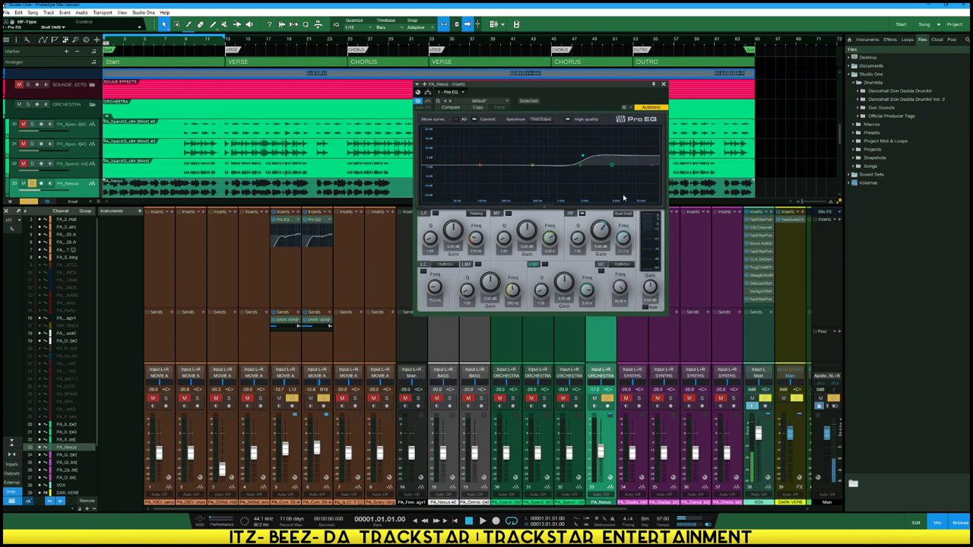
pyautogui.press('space')
pyautogui.moveTo(583, 156)
pyautogui.mouseDown()
pyautogui.moveTo(571, 143)
pyautogui.moveTo(579, 155)
pyautogui.mouseUp()
pyautogui.press('space')
# Enable a low cut at 76.3 Hz with a steeper slope and play it back
pyautogui.click(468, 167)
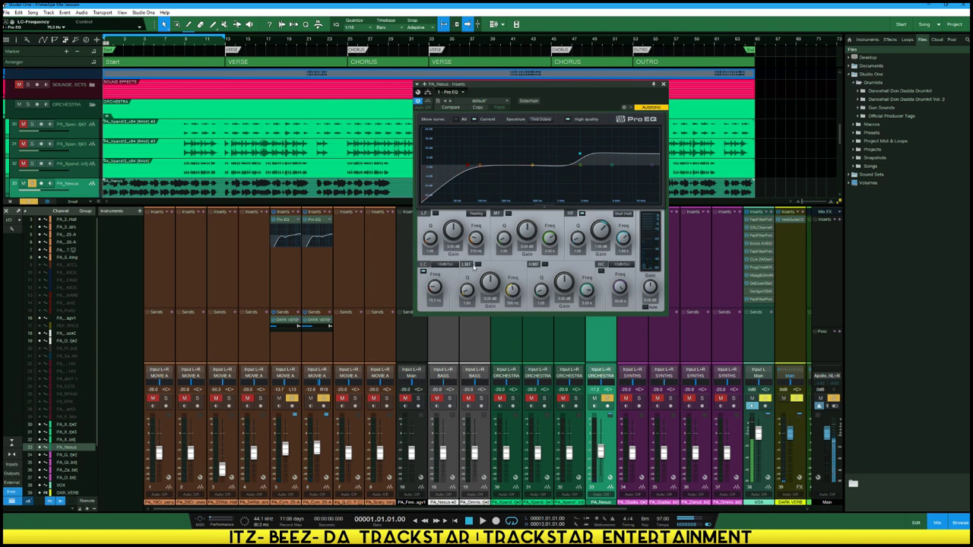
pyautogui.click(439, 264)
pyautogui.click(448, 305)
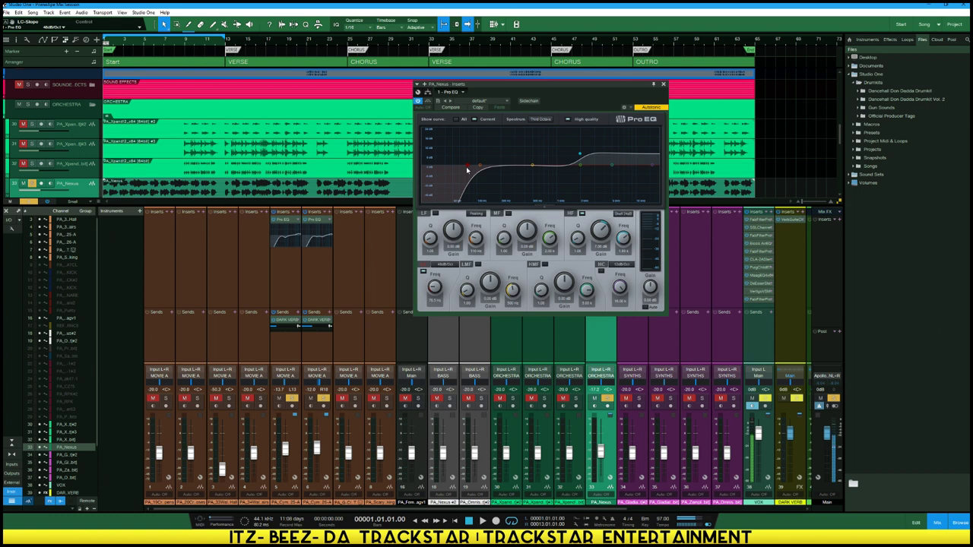
pyautogui.press('space')
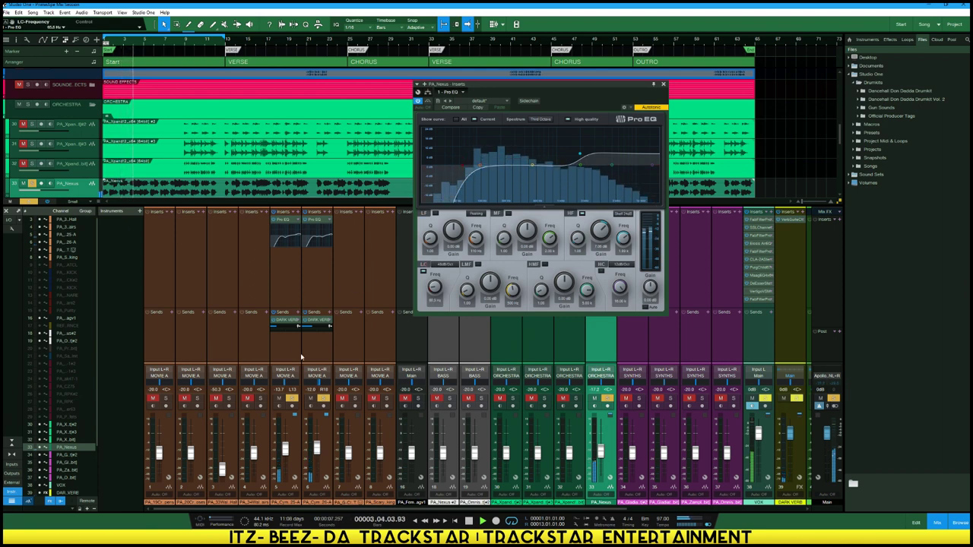
# Lower ambience channels 5 and 6 slightly together
pyautogui.click(286, 449)
pyautogui.keyDown('shift'); pyautogui.click(317, 450); pyautogui.keyUp('shift')
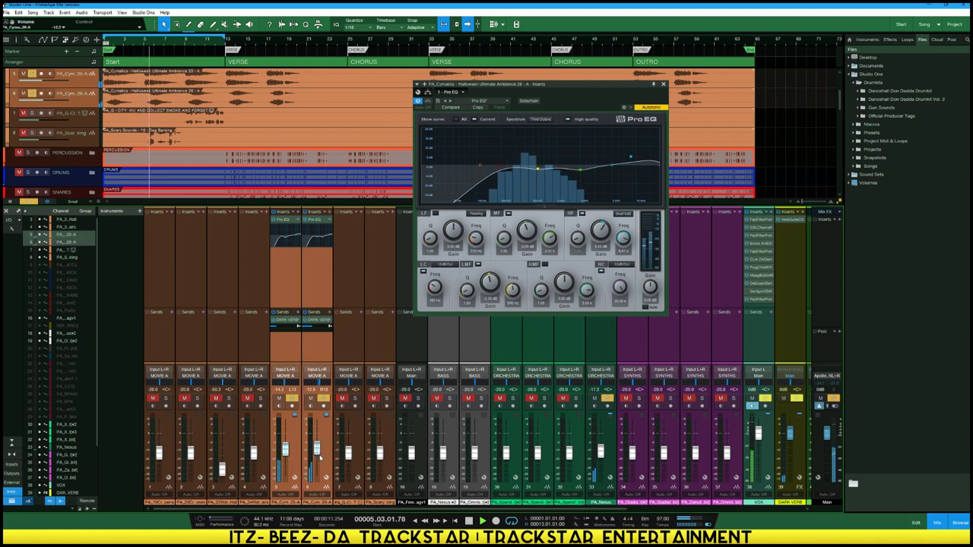
pyautogui.moveTo(317, 454); pyautogui.dragTo(317, 455)
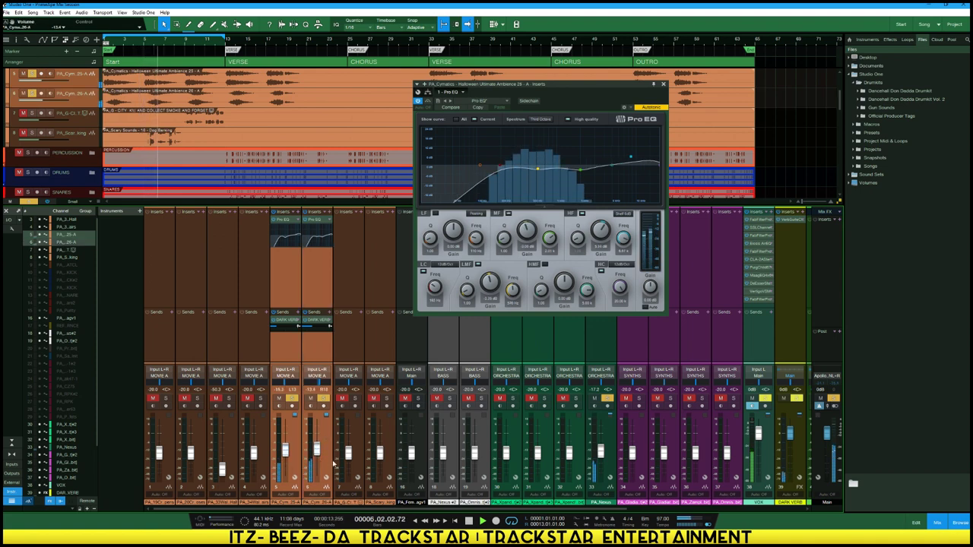
pyautogui.press('space')
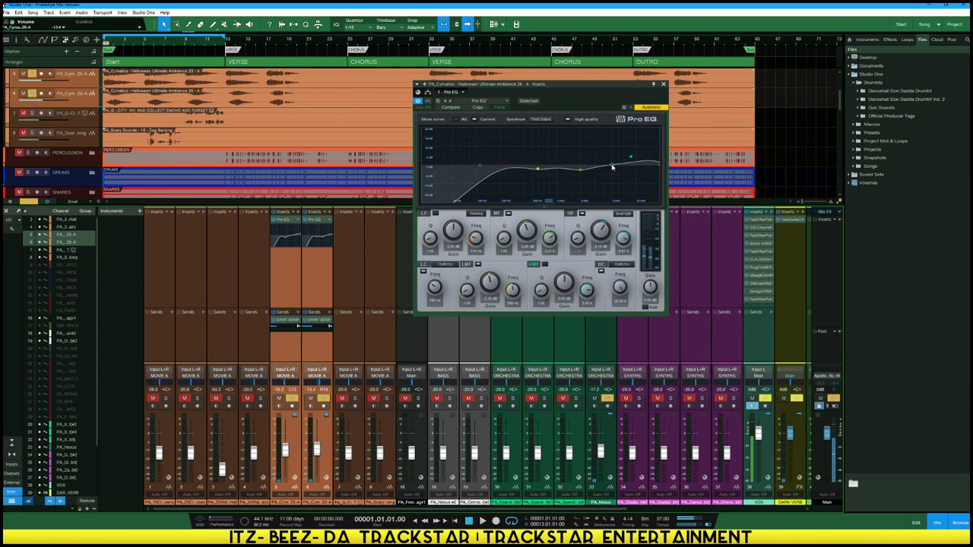
# Set PA_Nexus to -14.3 dB with a small low-mid EQ boost, then close its EQ editor
pyautogui.click(600, 346)
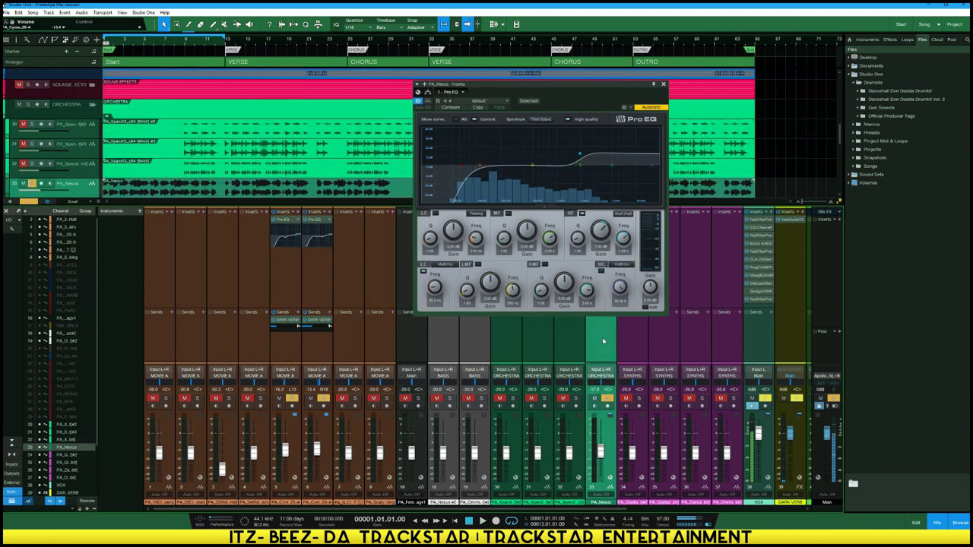
pyautogui.moveTo(600, 452); pyautogui.dragTo(601, 449)
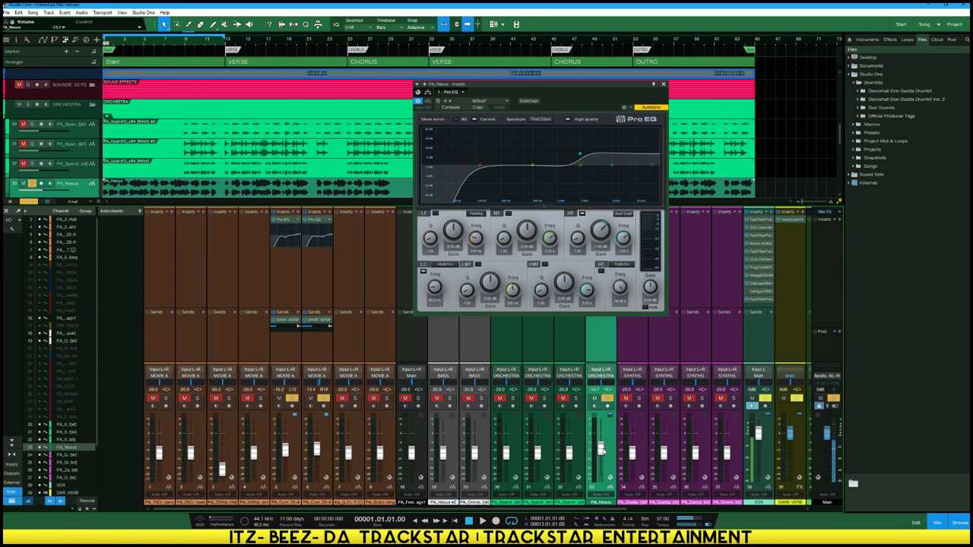
pyautogui.press('space')
pyautogui.moveTo(600, 450); pyautogui.dragTo(601, 453)
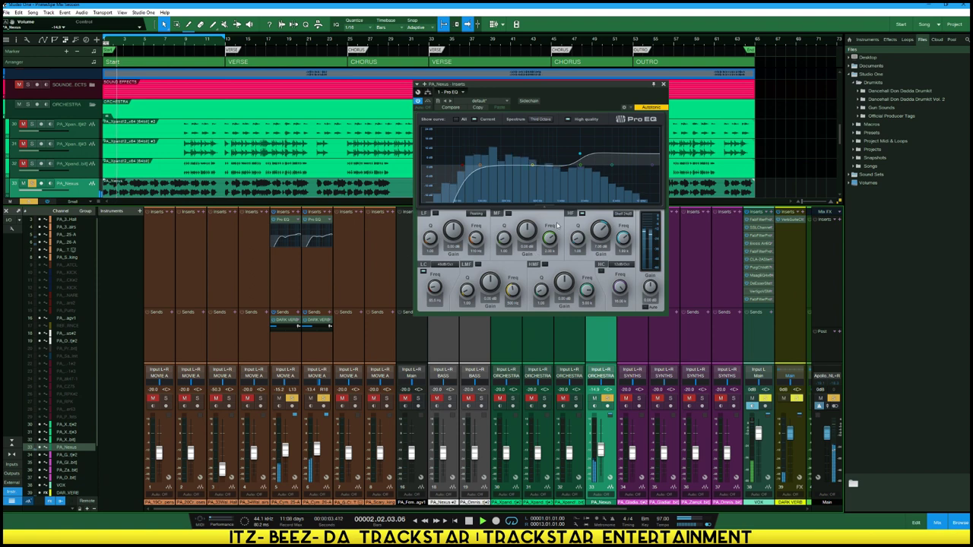
pyautogui.click(582, 156)
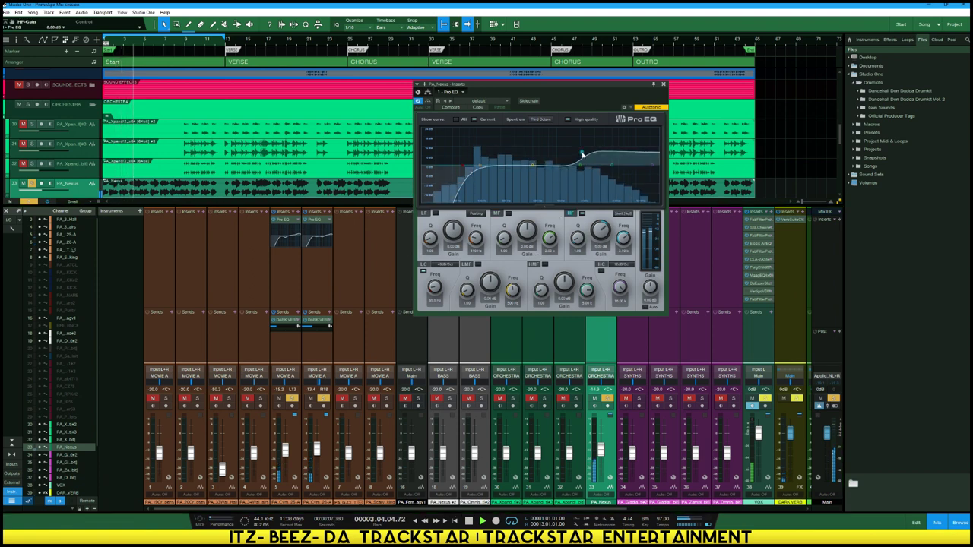
pyautogui.moveTo(533, 164); pyautogui.dragTo(577, 173)
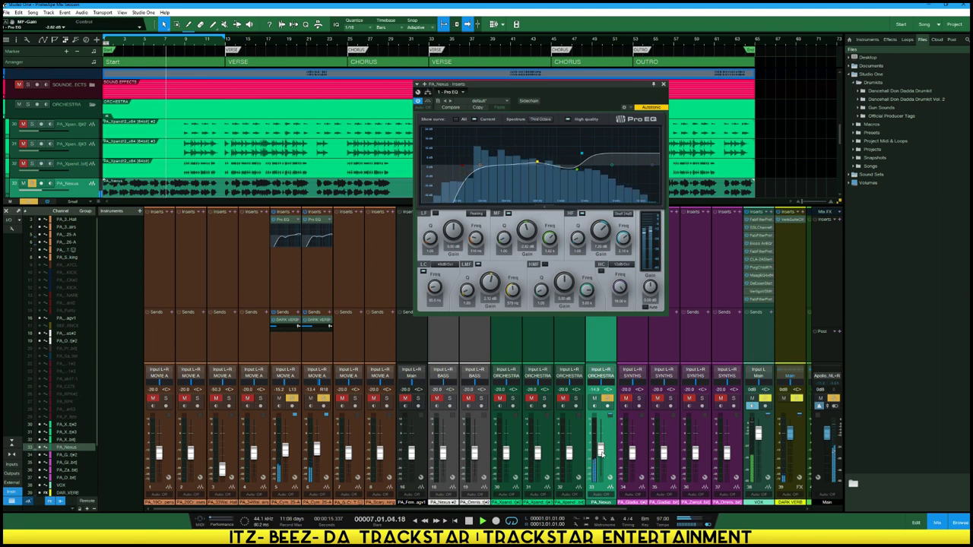
pyautogui.moveTo(600, 452); pyautogui.dragTo(600, 448)
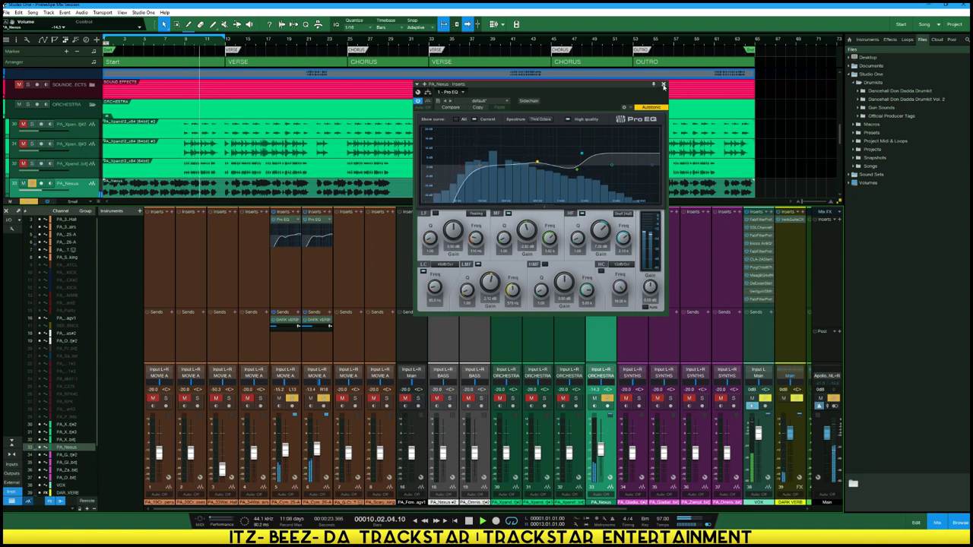
pyautogui.click(663, 84)
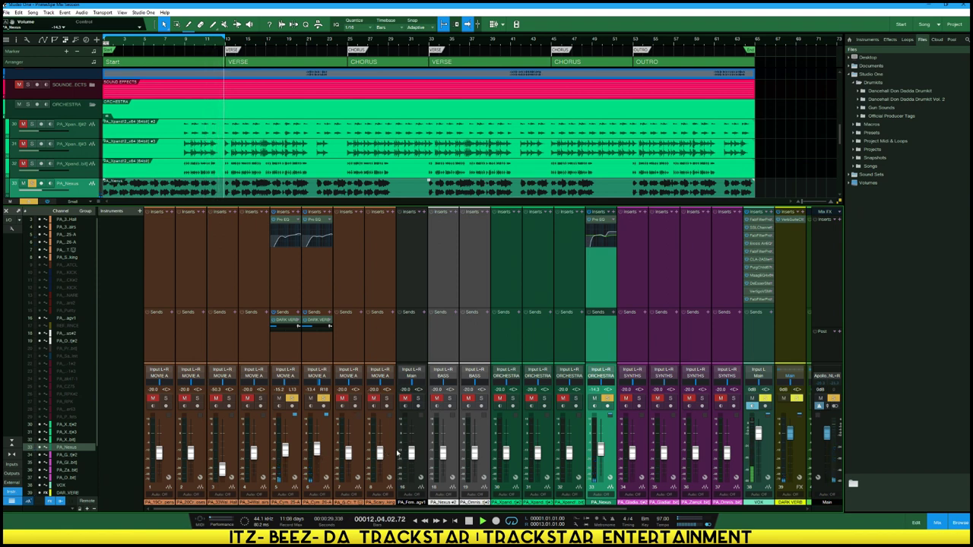
# Raise walking channel 3 from -50.3 to about -9.1 dB, then select channels 4 and 3
pyautogui.press('space')
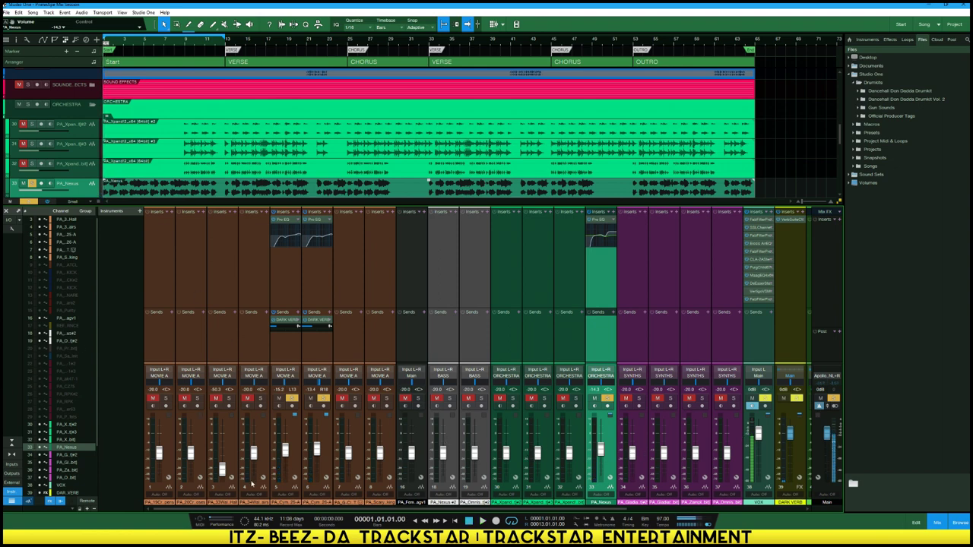
pyautogui.press('space')
pyautogui.moveTo(218, 472); pyautogui.dragTo(222, 443)
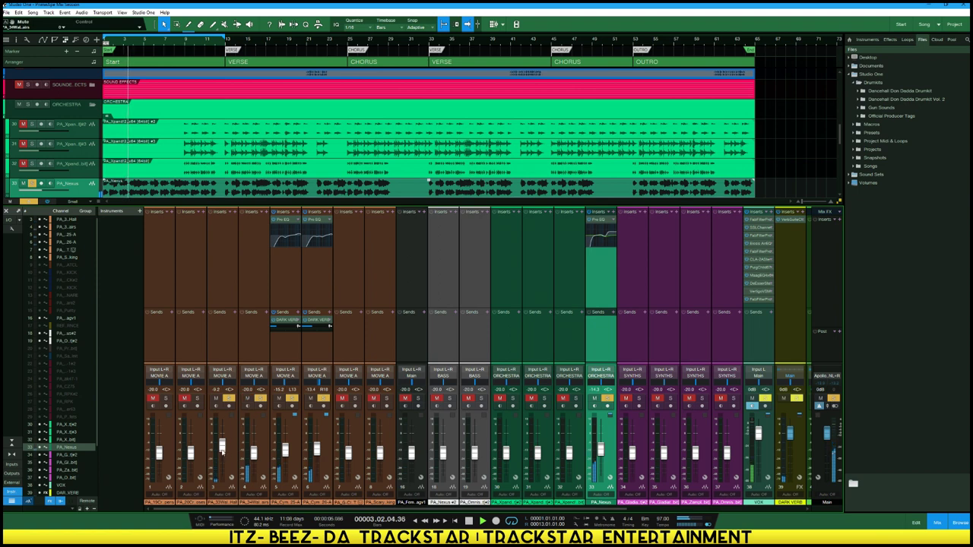
pyautogui.press('space')
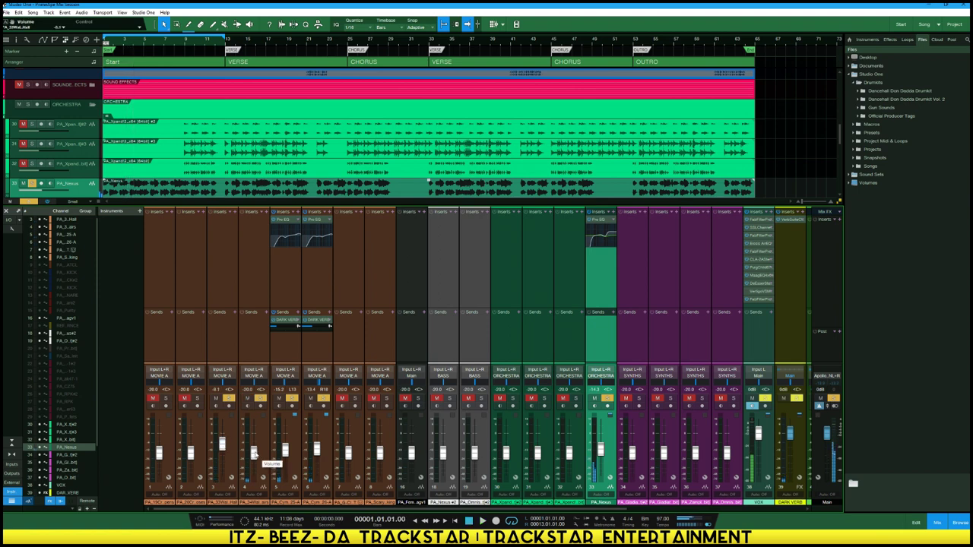
pyautogui.click(263, 445)
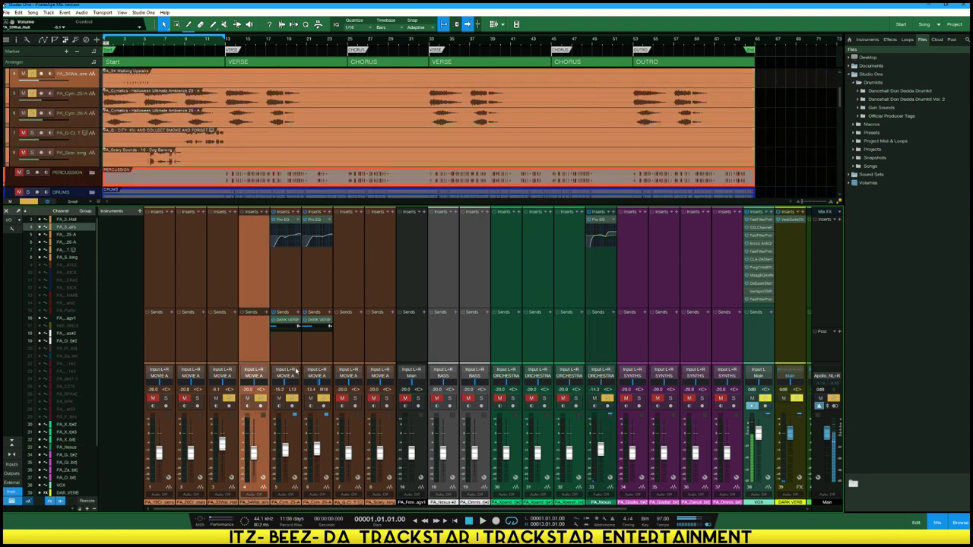
pyautogui.click(230, 429)
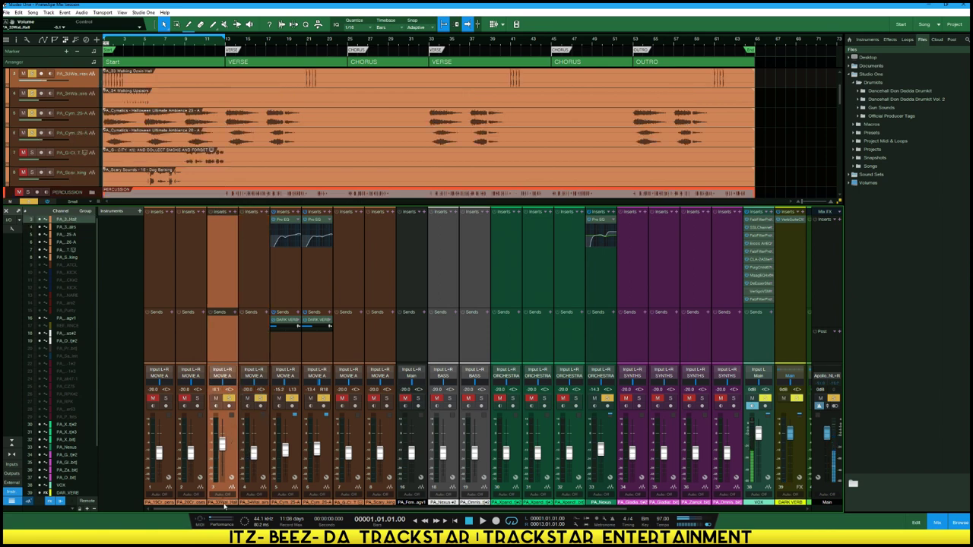
# Name channel 3 'WALK IN' and channel 4 'WALK UP', then audition them briefly
pyautogui.doubleClick(225, 504)
pyautogui.write('WALK IN')
pyautogui.press('Return')
pyautogui.doubleClick(249, 504)
pyautogui.write('WAL')
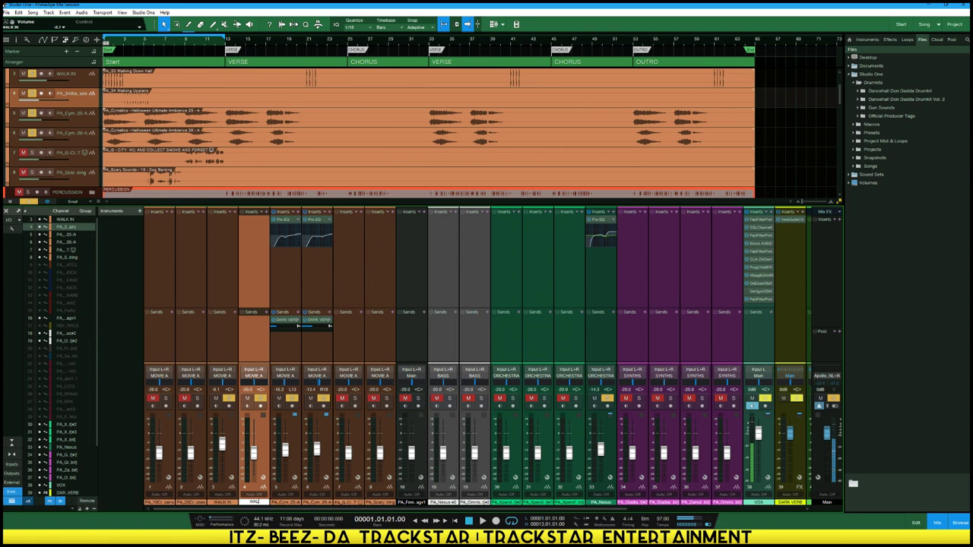
pyautogui.write('K UP')
pyautogui.press('Return')
pyautogui.press('space')
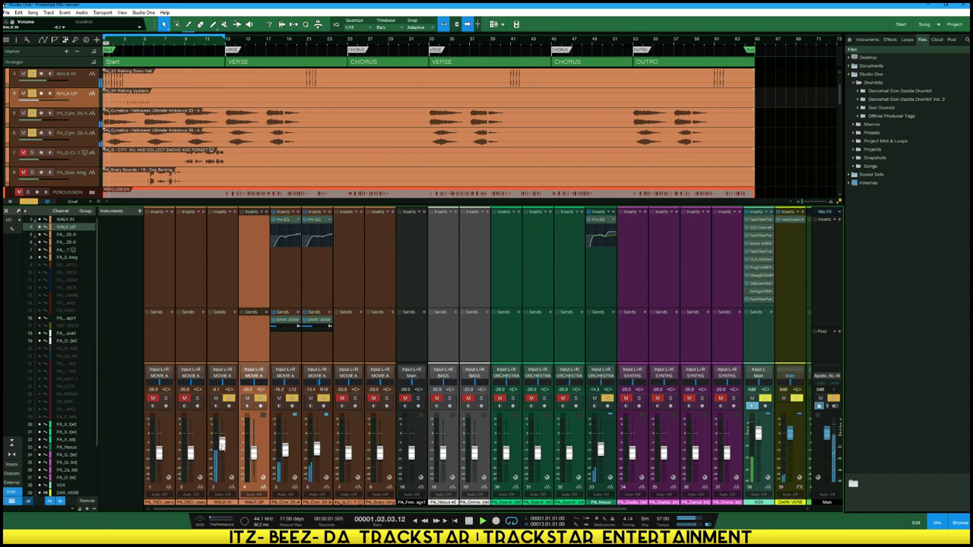
pyautogui.press('space')
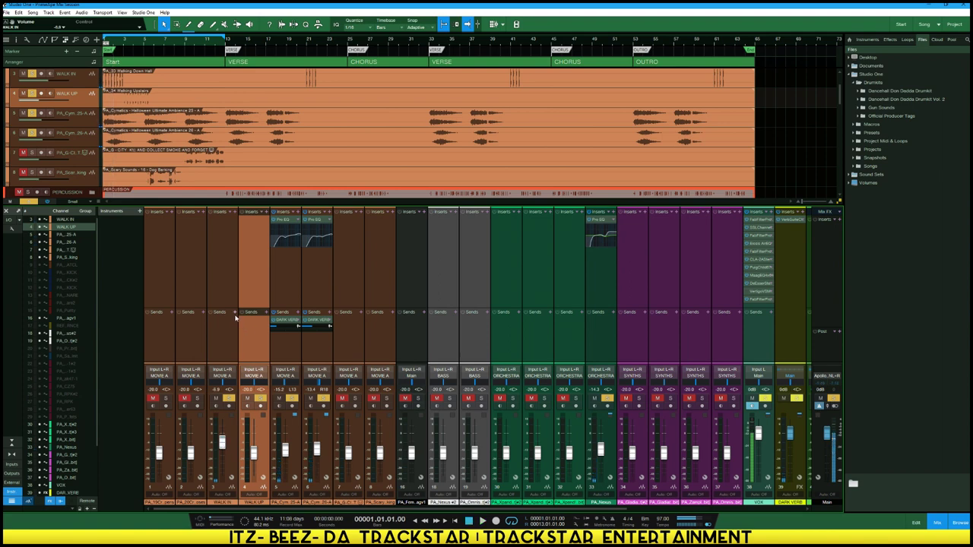
# Insert Pro EQ on WALK IN and load its flat 'default' preset
pyautogui.click(231, 215)
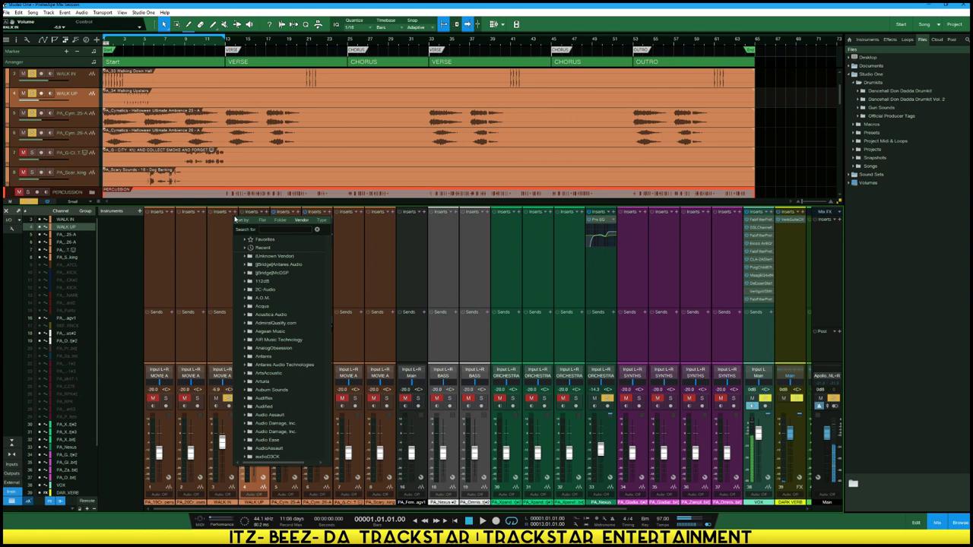
pyautogui.click(265, 282)
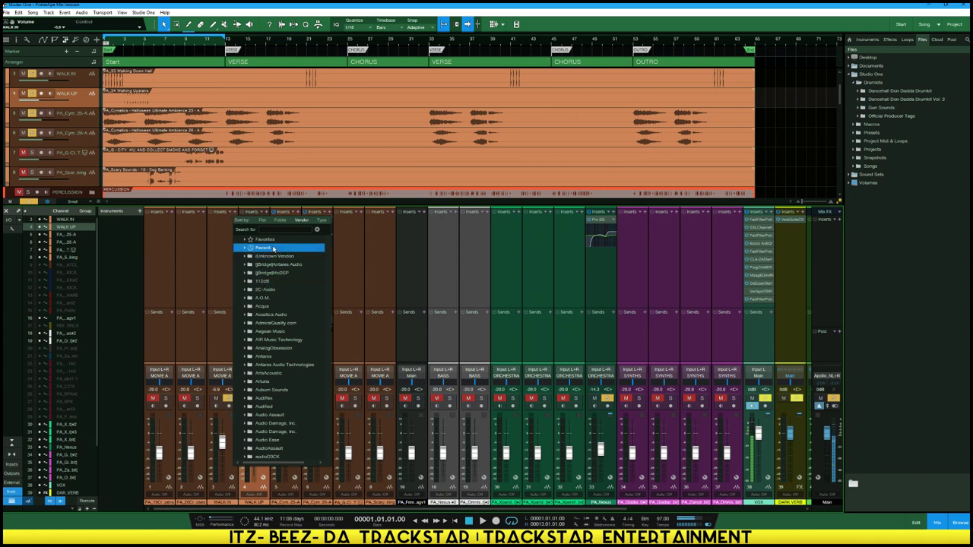
pyautogui.click(218, 229)
pyautogui.moveTo(262, 223); pyautogui.dragTo(227, 232)
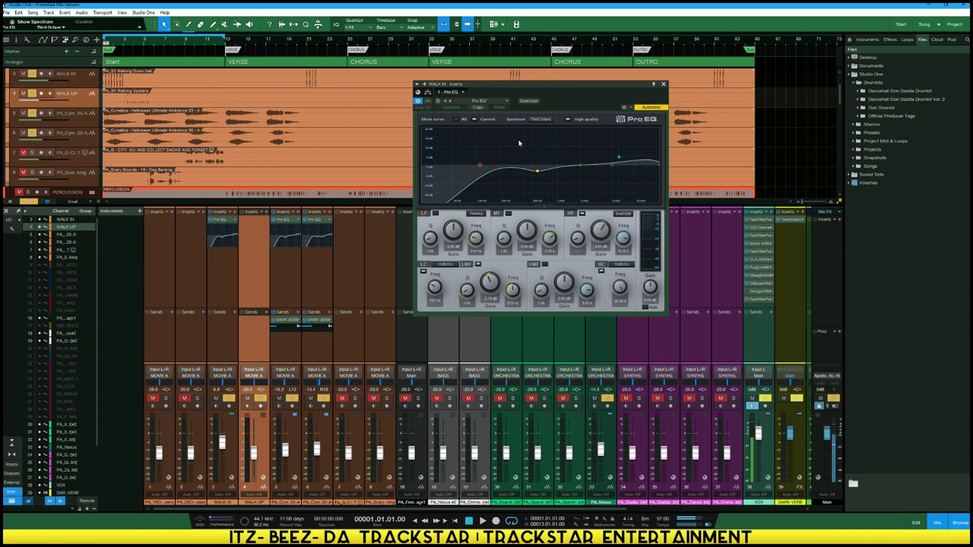
pyautogui.click(506, 101)
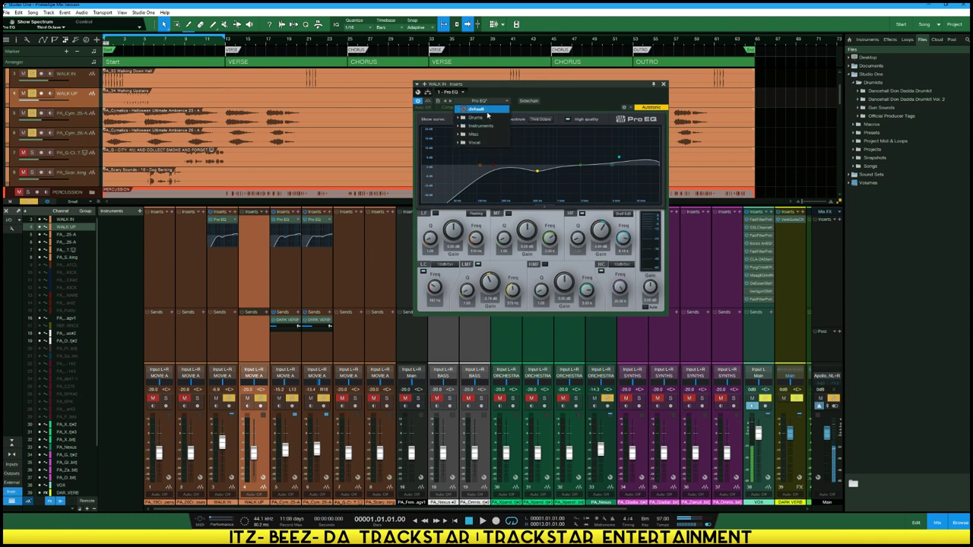
pyautogui.click(478, 109)
pyautogui.click(222, 267)
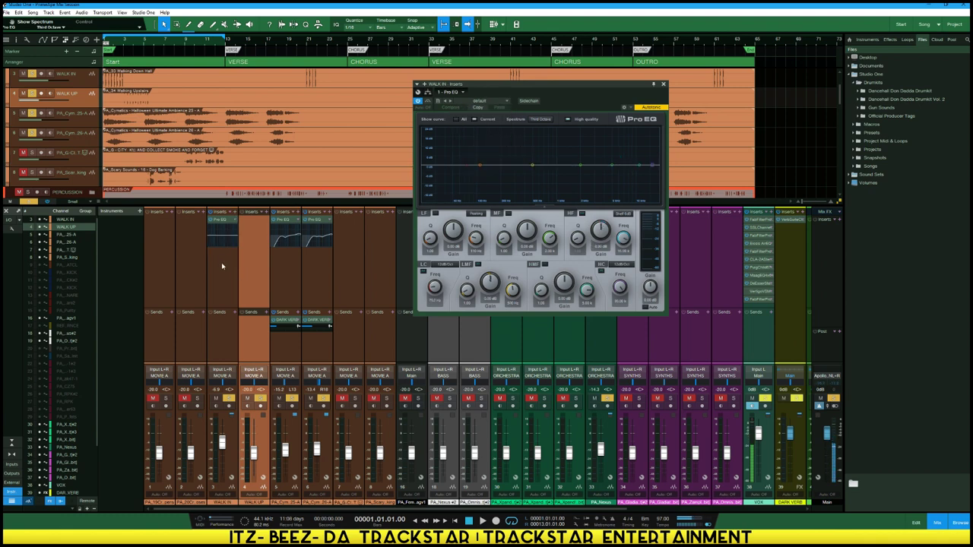
pyautogui.click(234, 313)
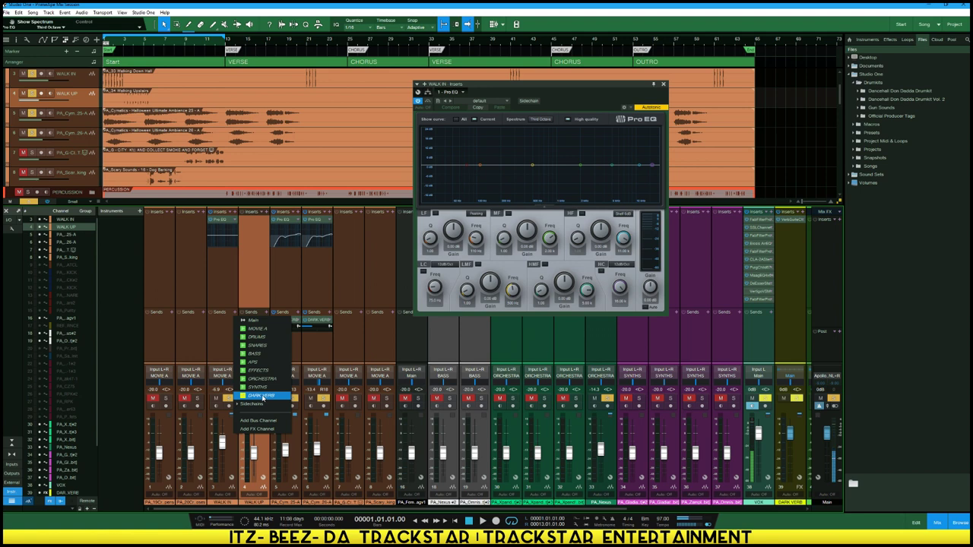
# Send WALK IN to DARK VERB at about -24.6 dB and lower its fader to -7.2 dB
pyautogui.click(262, 396)
pyautogui.press('space')
pyautogui.moveTo(223, 328); pyautogui.dragTo(219, 336)
pyautogui.moveTo(219, 341); pyautogui.dragTo(219, 346)
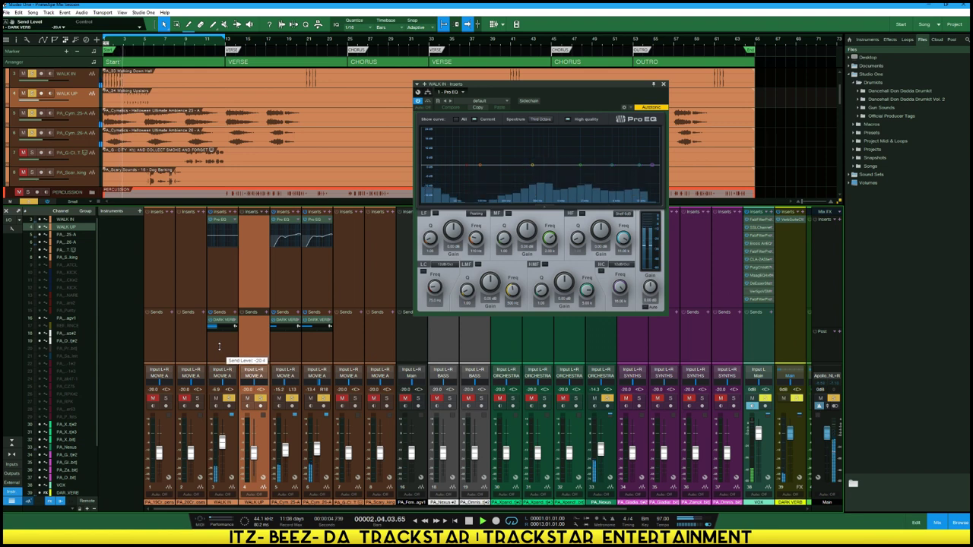
pyautogui.press('space')
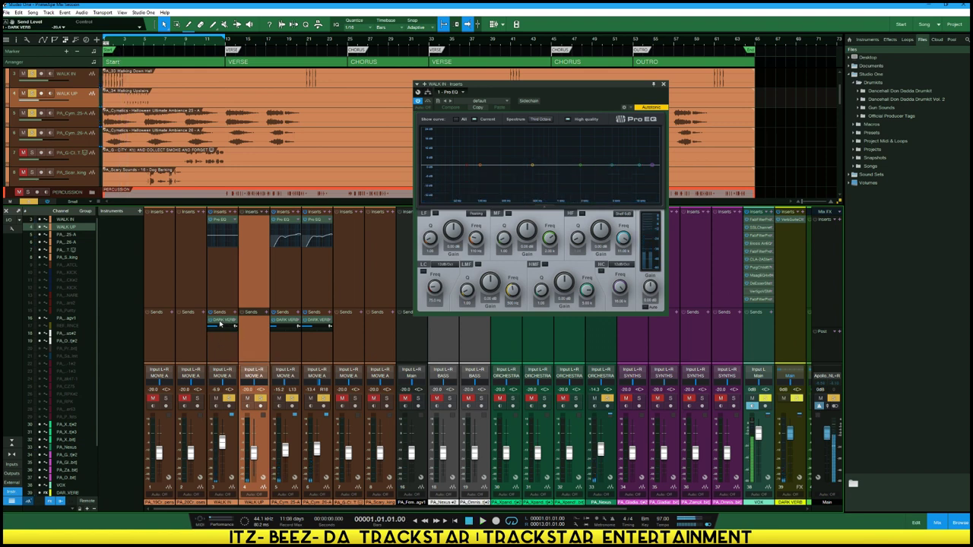
pyautogui.moveTo(217, 329); pyautogui.dragTo(219, 354)
pyautogui.press('space')
pyautogui.moveTo(222, 441); pyautogui.dragTo(222, 454)
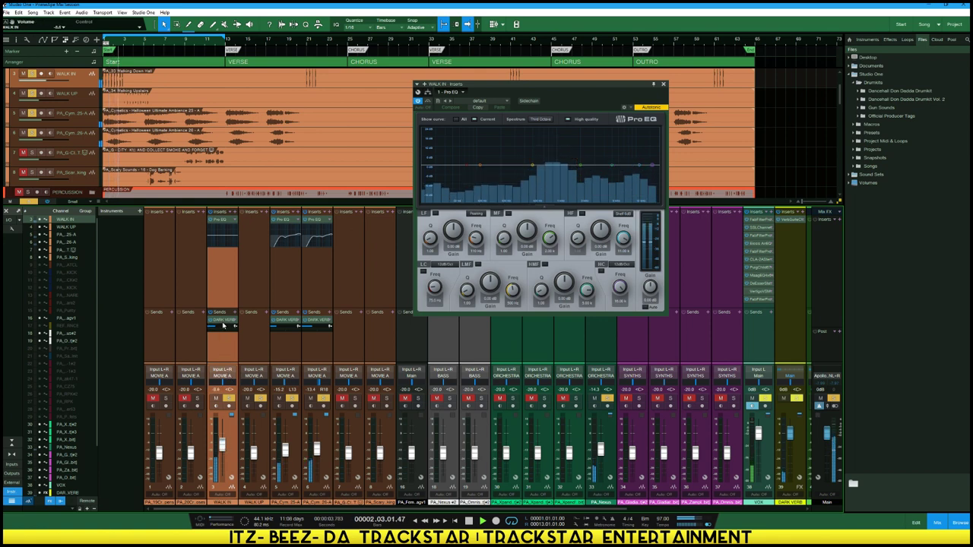
pyautogui.press('space')
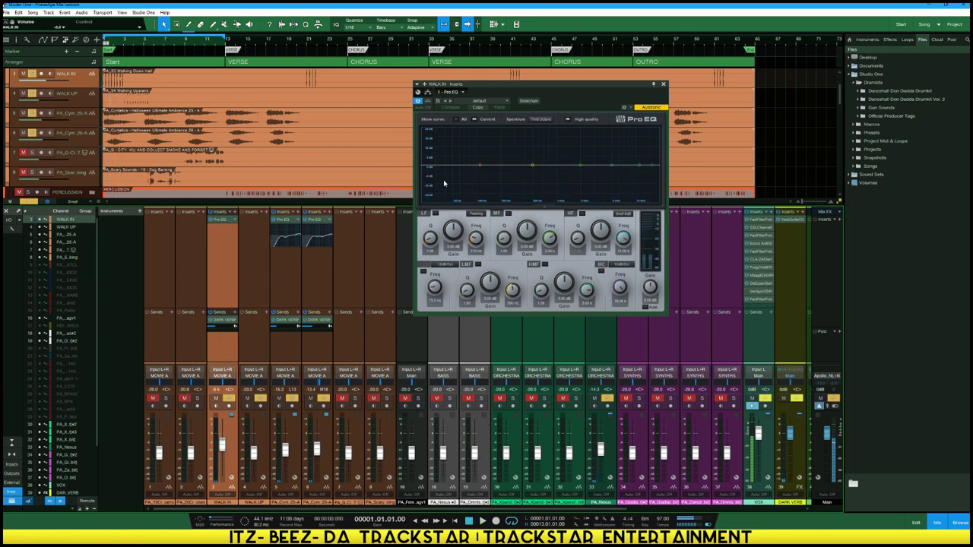
# Boost WALK IN's low-mid band about 5 dB around 290 Hz
pyautogui.moveTo(532, 167); pyautogui.dragTo(510, 164)
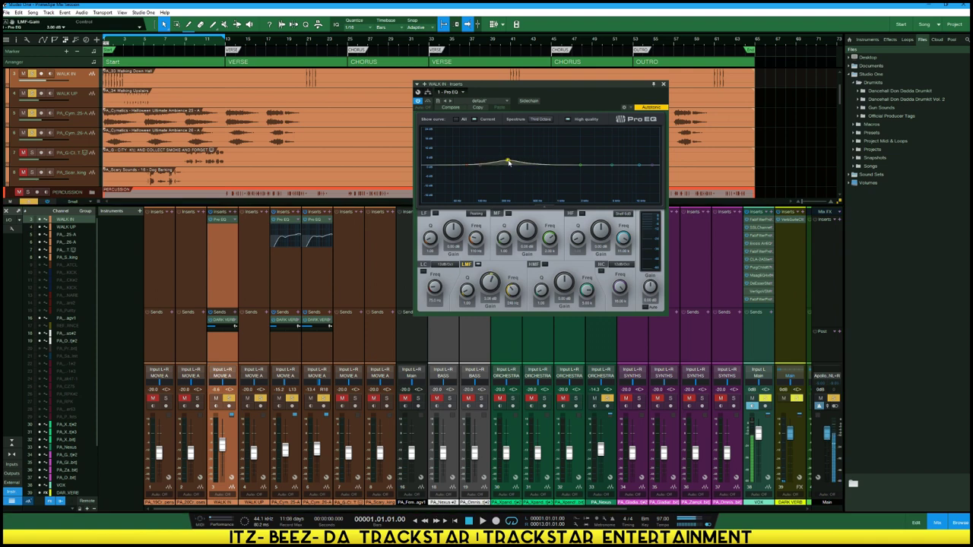
pyautogui.scroll(-5, 511, 163)
pyautogui.moveTo(511, 163); pyautogui.dragTo(483, 172)
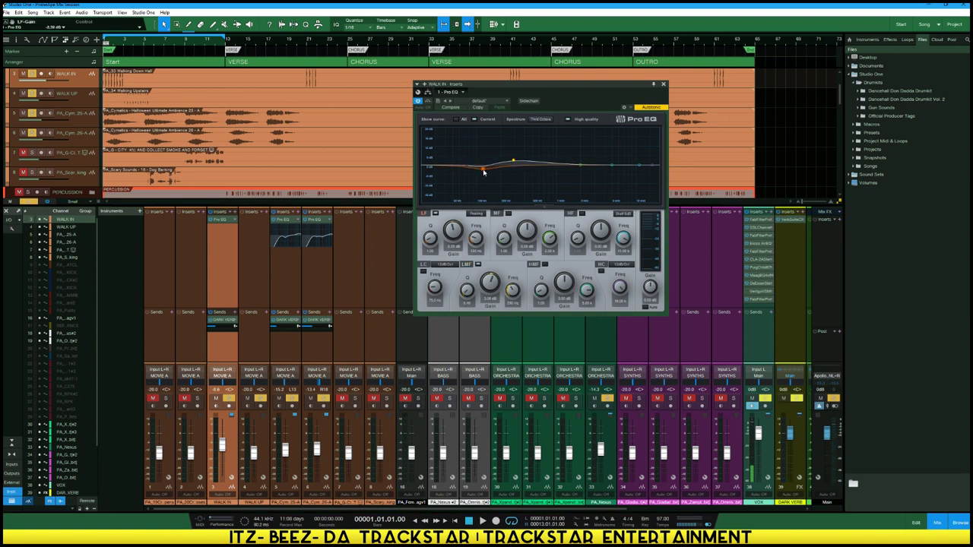
pyautogui.scroll(-3, 484, 172)
pyautogui.scroll(5, 483, 173)
pyautogui.press('space')
pyautogui.moveTo(514, 161); pyautogui.dragTo(514, 159)
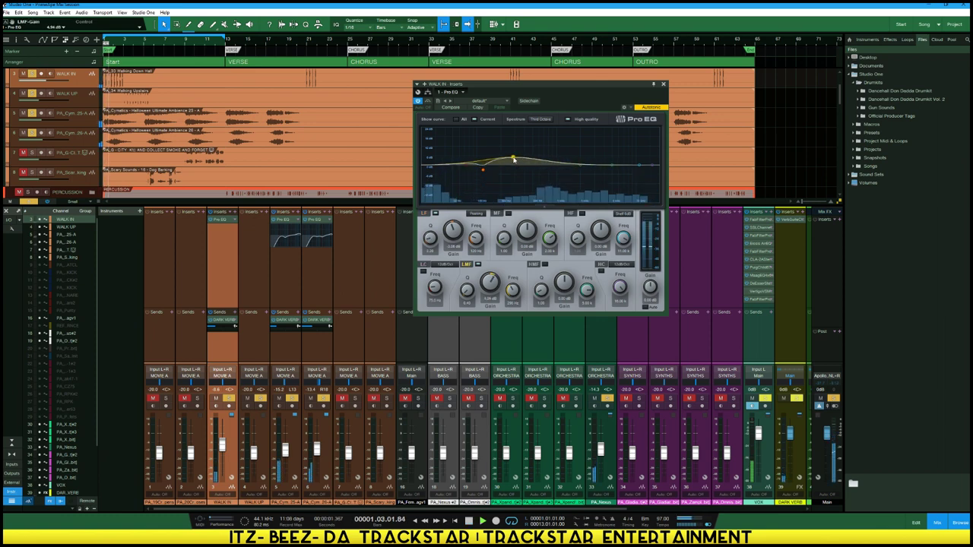
pyautogui.press('space')
# Add a 48 dB/Oct high cut and lower it to about 7.5 kHz
pyautogui.moveTo(653, 166); pyautogui.dragTo(631, 179)
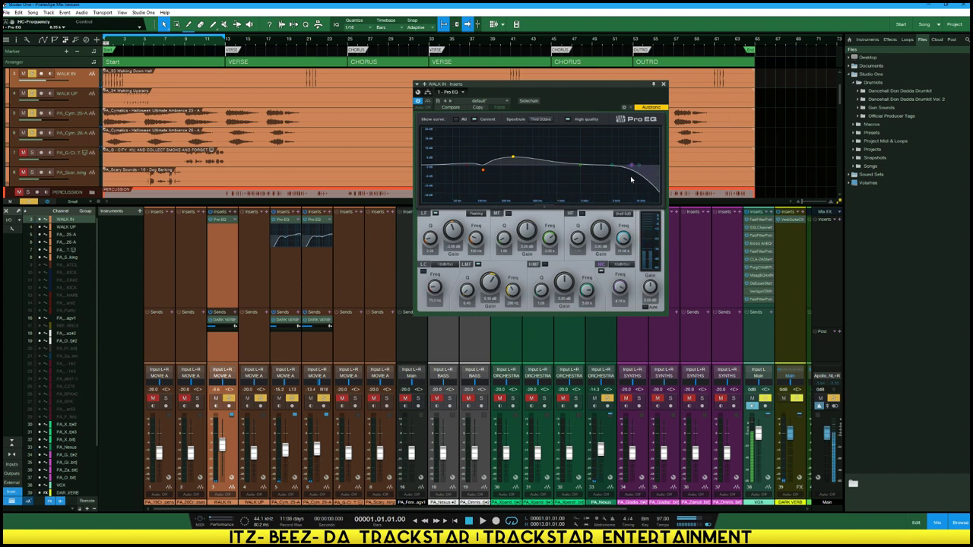
pyautogui.click(623, 264)
pyautogui.click(635, 305)
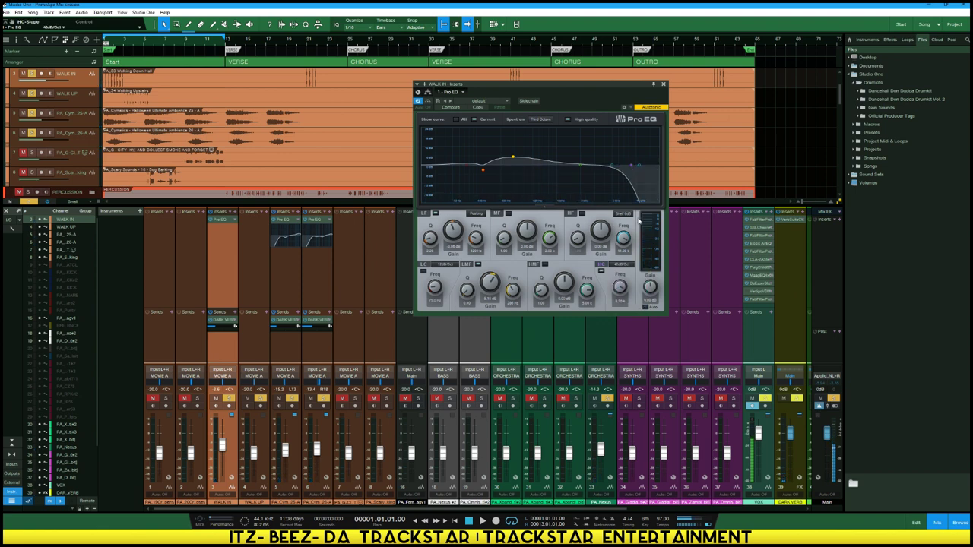
pyautogui.press('space')
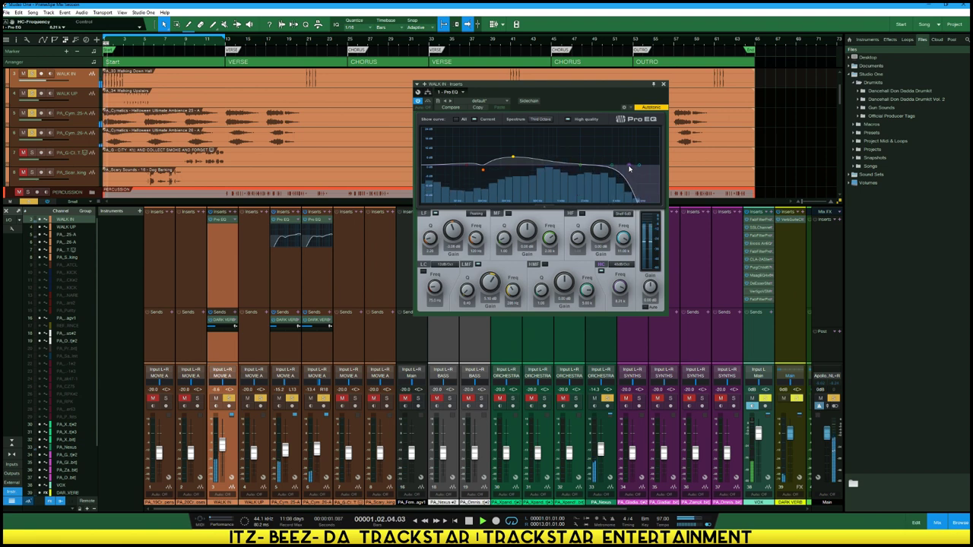
pyautogui.moveTo(629, 169); pyautogui.dragTo(627, 168)
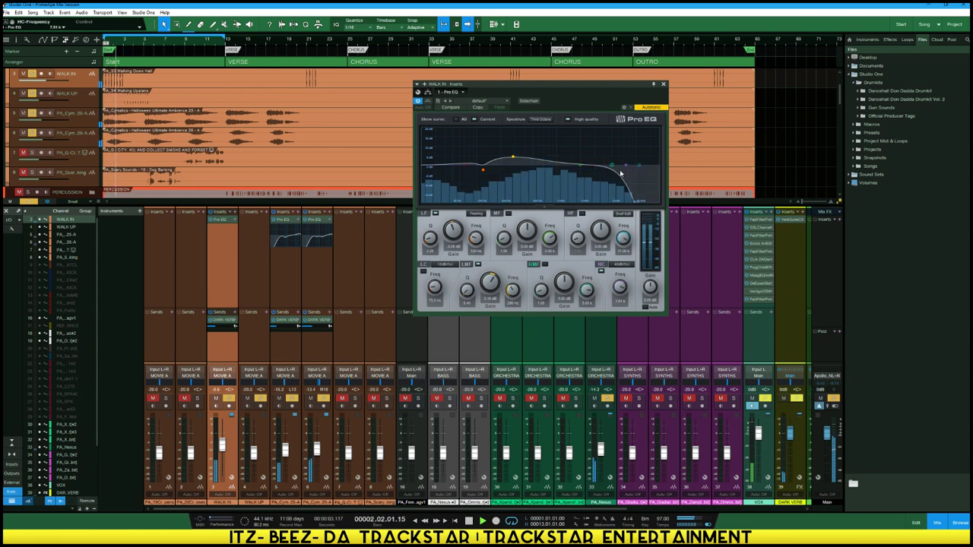
pyautogui.press('space')
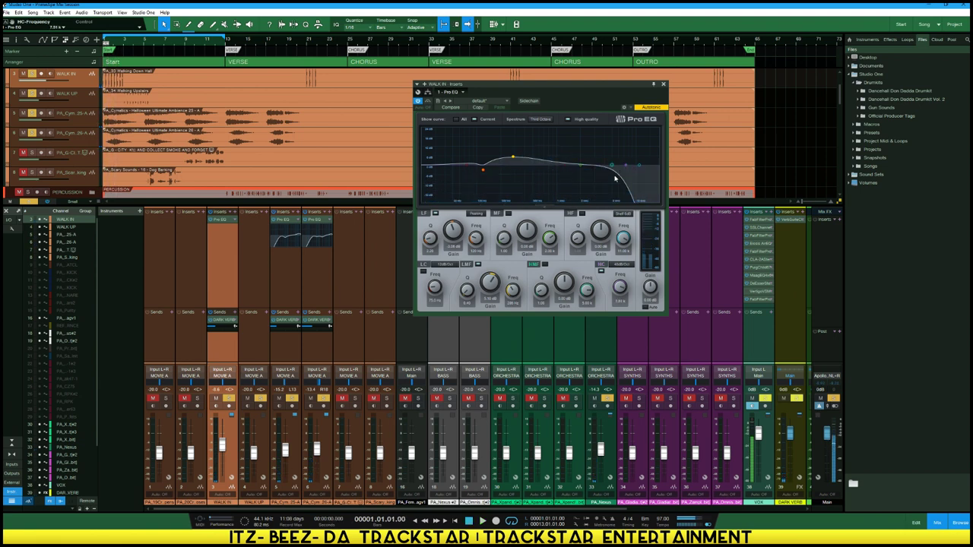
# Compare WALK IN with the EQ bypassed, then re-enable it
pyautogui.click(418, 102)
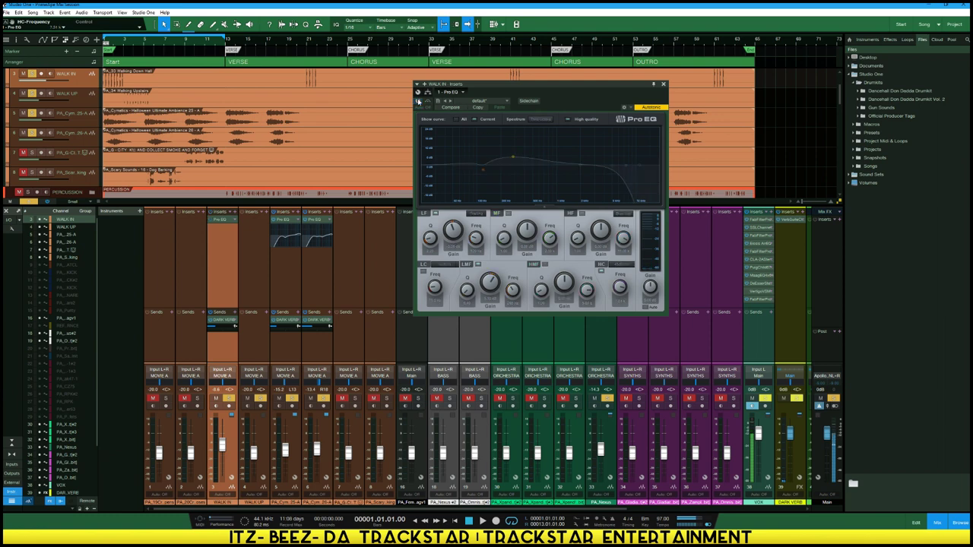
pyautogui.press('space')
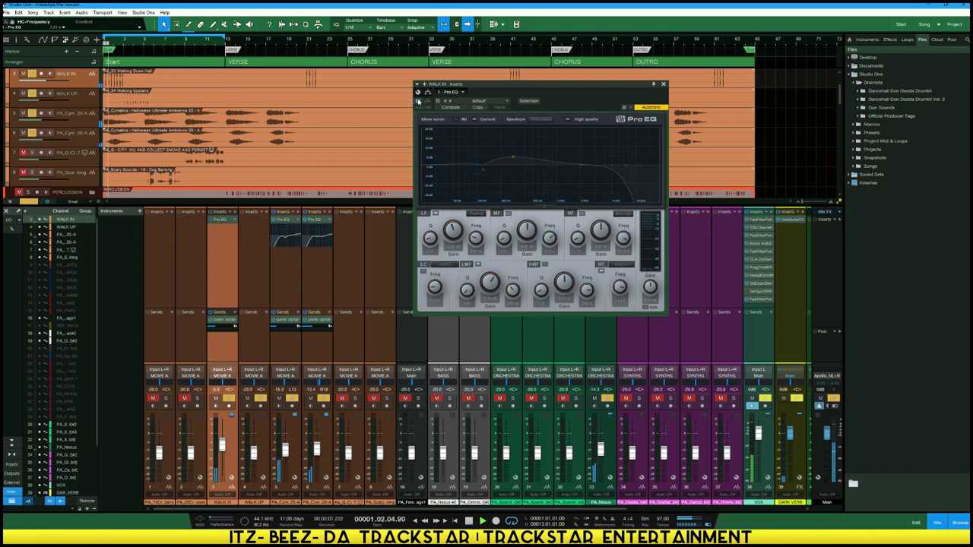
pyautogui.press('space')
pyautogui.click(418, 101)
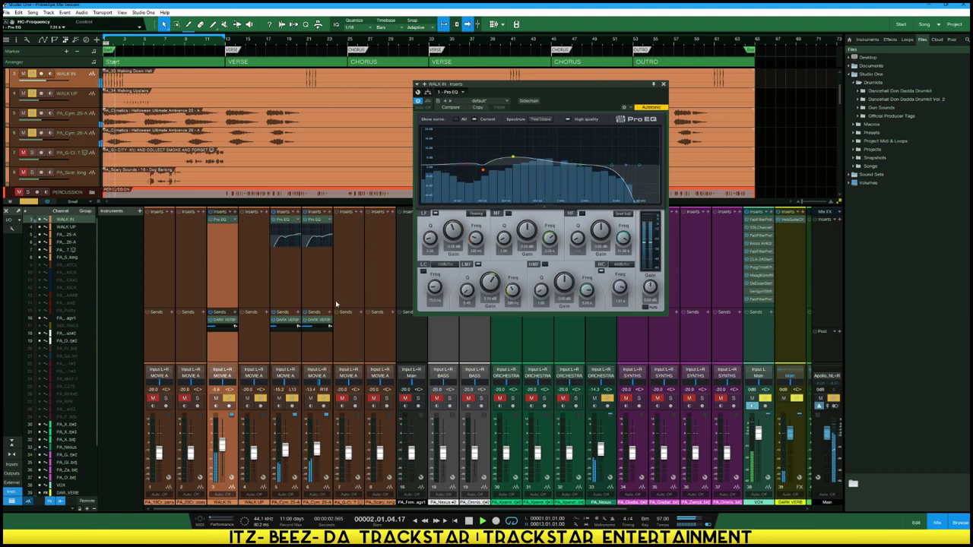
# Set WALK IN's DARK VERB send to about -21.4 dB
pyautogui.moveTo(217, 327); pyautogui.dragTo(215, 307)
pyautogui.press('space')
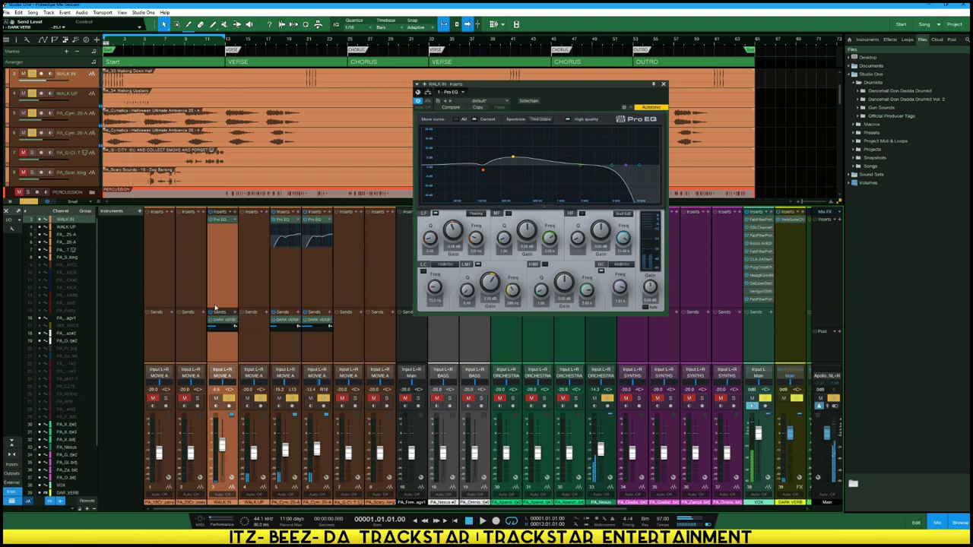
pyautogui.press('space')
pyautogui.moveTo(220, 324)
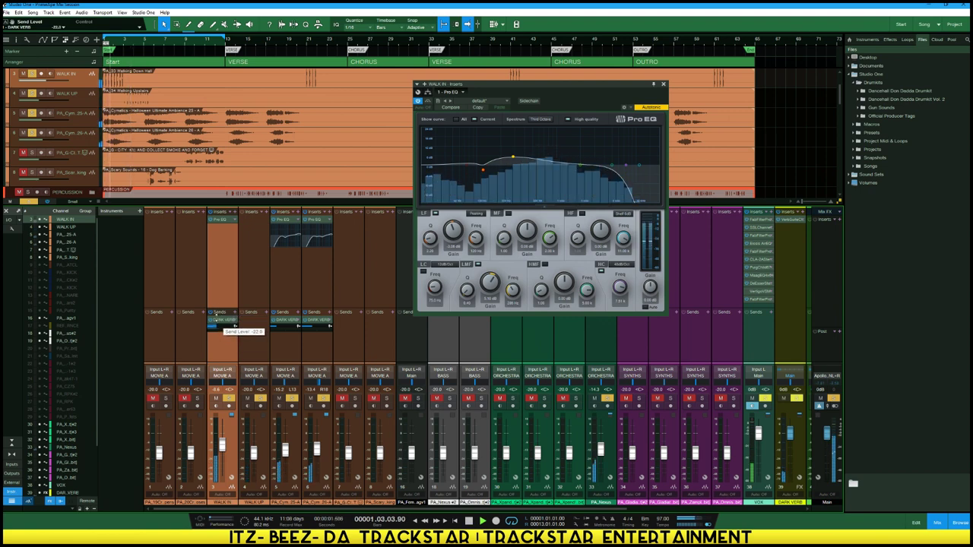
pyautogui.moveTo(219, 318); pyautogui.dragTo(218, 313)
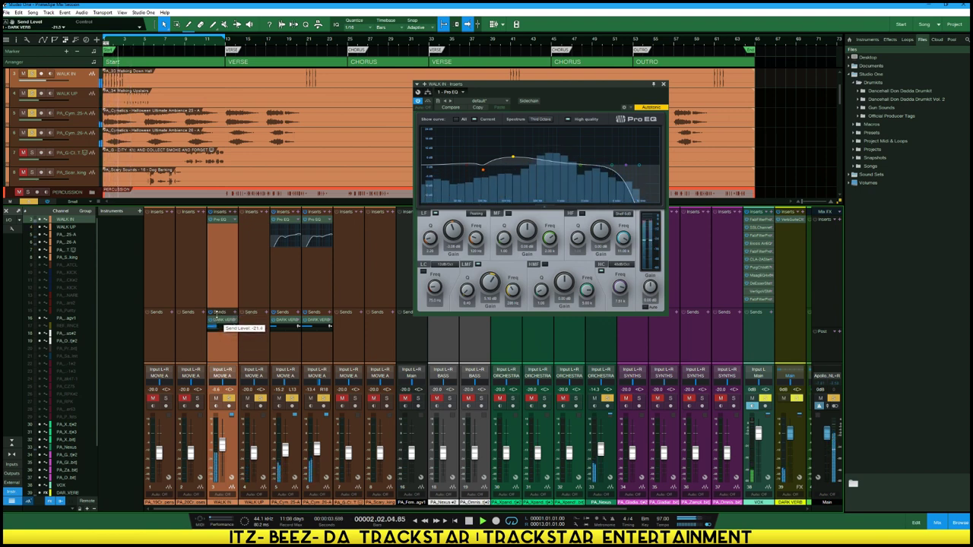
# Copy WALK IN's DARK VERB send and Pro EQ onto WALK UP
pyautogui.press('space')
pyautogui.click(263, 436)
pyautogui.moveTo(232, 323); pyautogui.dragTo(260, 326)
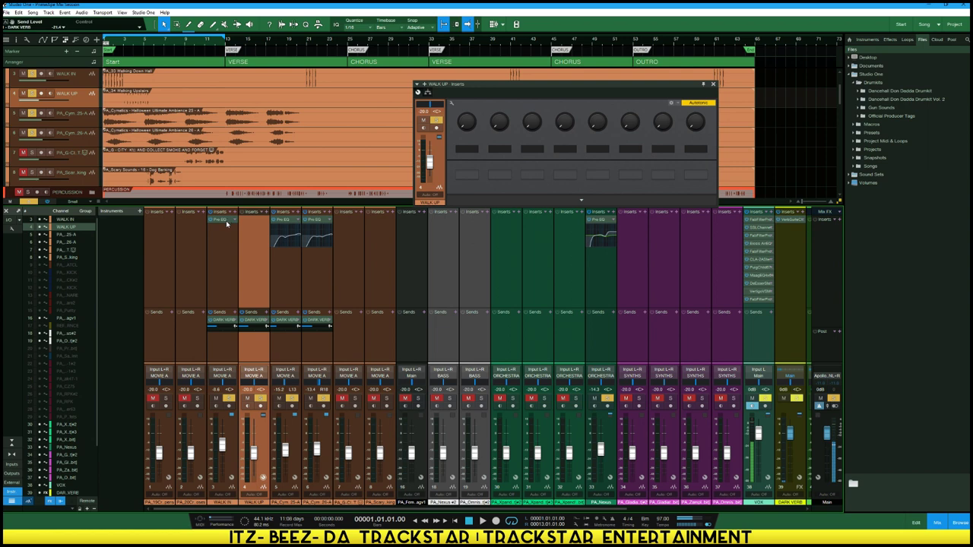
pyautogui.moveTo(226, 222); pyautogui.dragTo(255, 222)
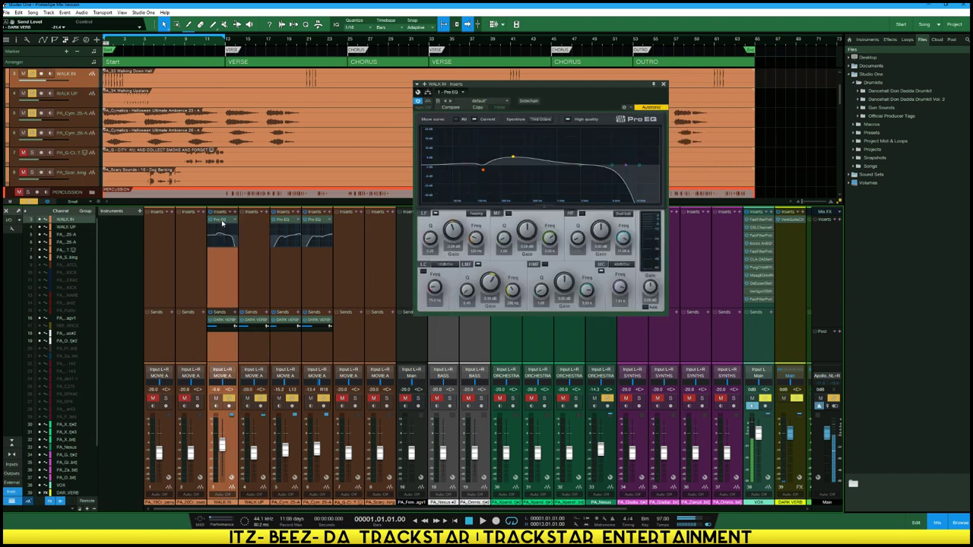
pyautogui.click(259, 299)
# Raise WALK UP to about -5.7 dB and lower WALK IN slightly while listening
pyautogui.press('space')
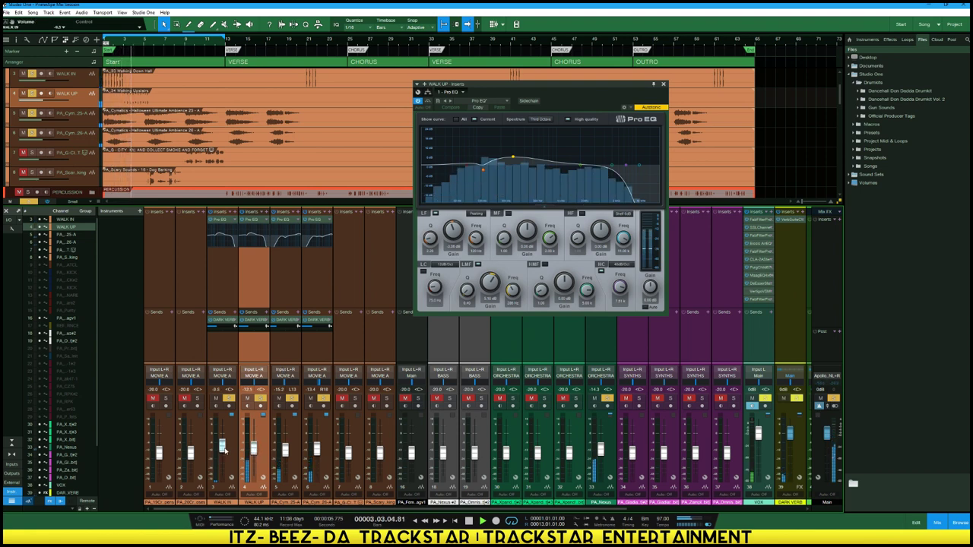
pyautogui.moveTo(254, 450); pyautogui.dragTo(256, 446)
pyautogui.press('space')
pyautogui.press('space')
pyautogui.moveTo(255, 450); pyautogui.dragTo(256, 447)
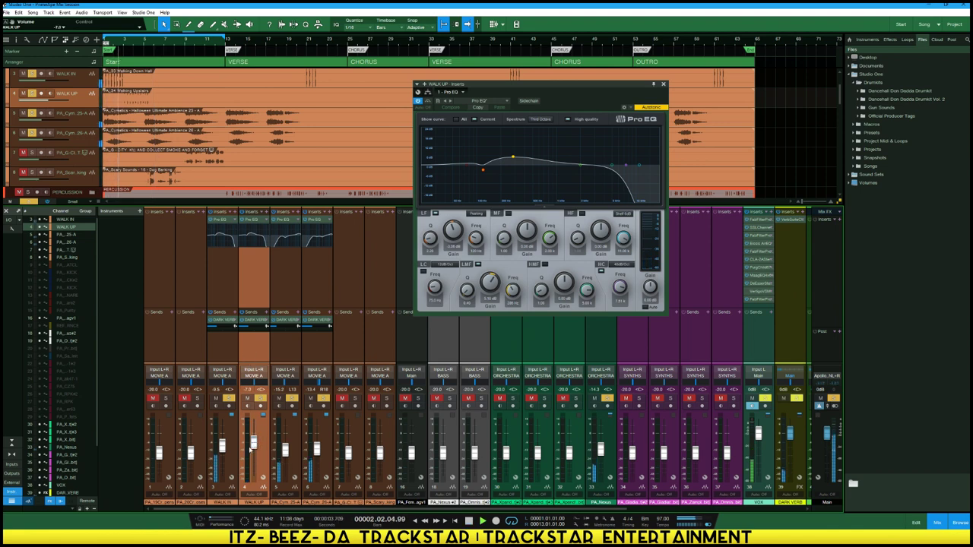
pyautogui.moveTo(223, 444); pyautogui.dragTo(255, 448)
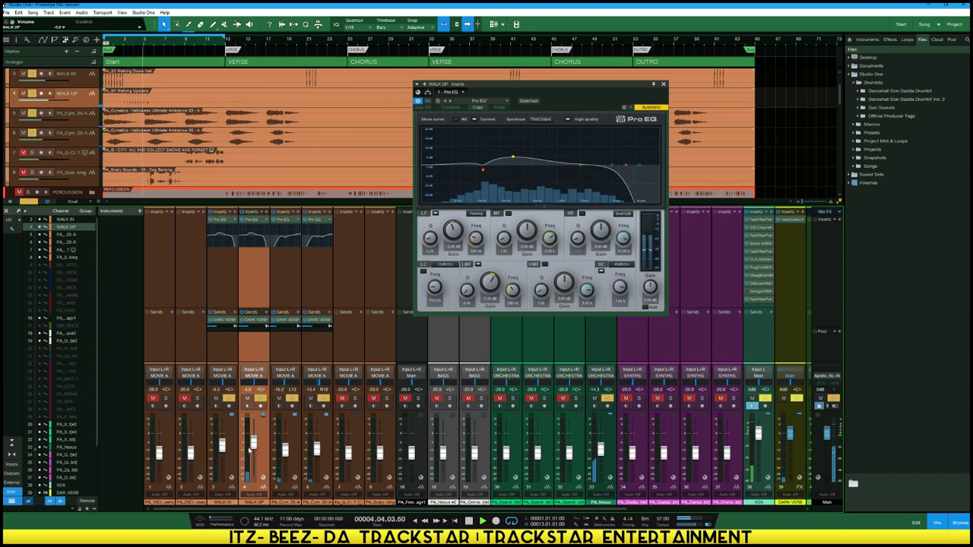
pyautogui.press('space')
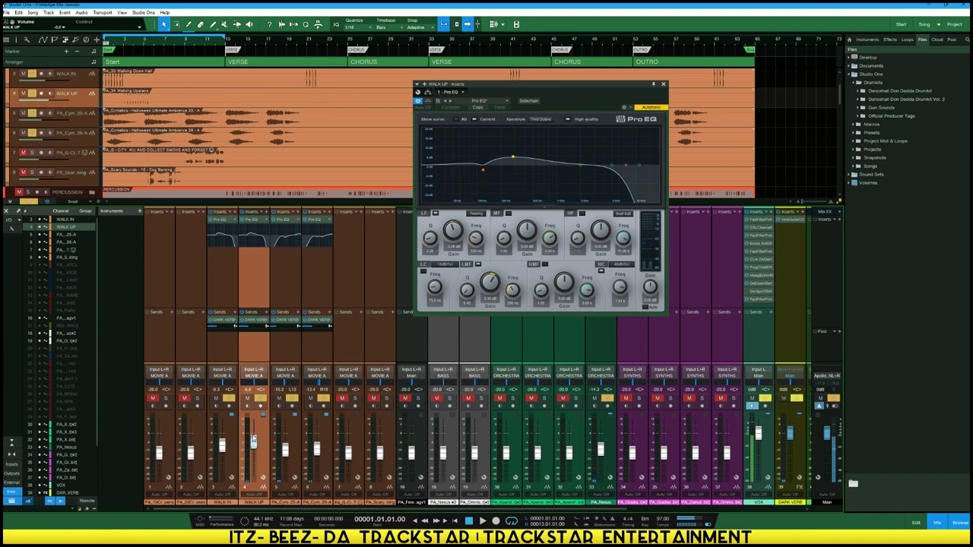
pyautogui.press('space')
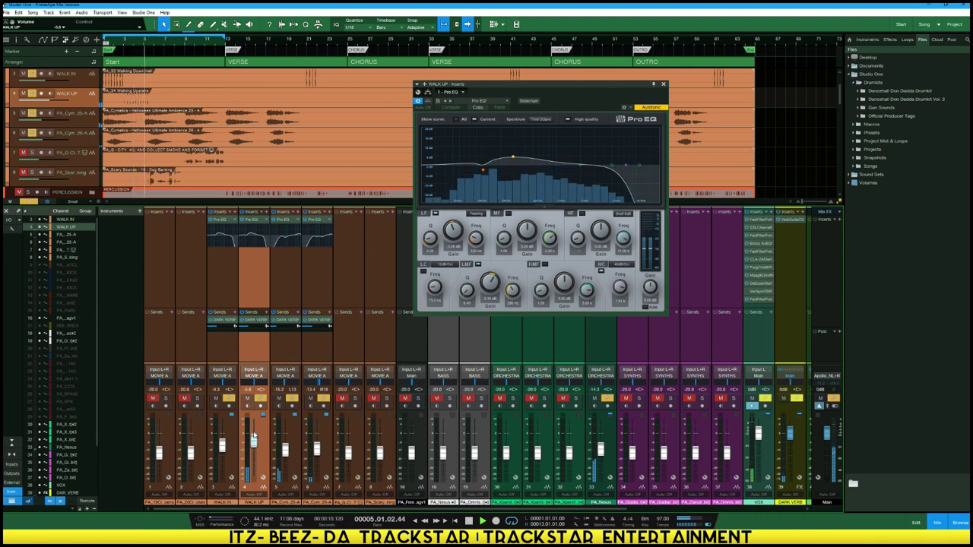
pyautogui.press('space')
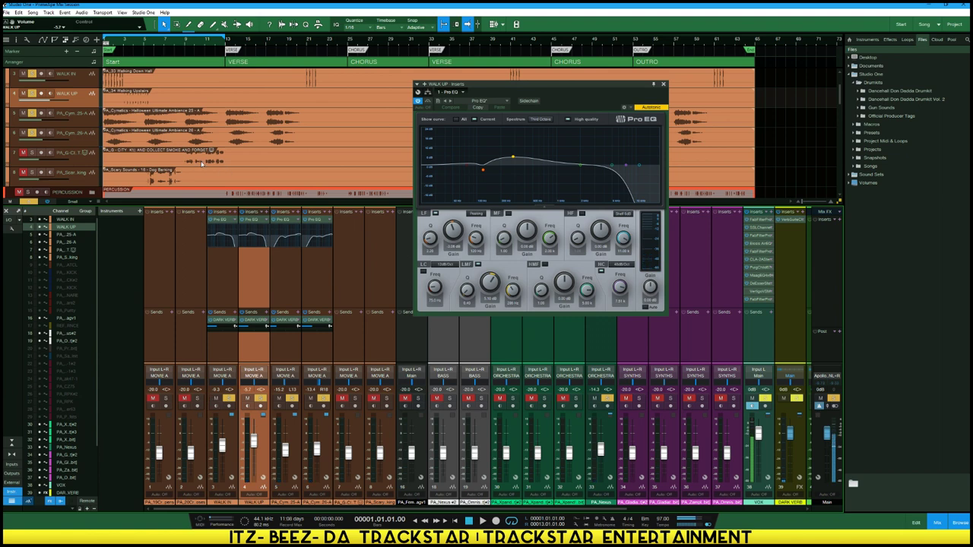
pyautogui.scroll(3, 196, 161)
# Unmute the Creaking Door Opens channel and set its fader to -7.2 dB
pyautogui.click(153, 101)
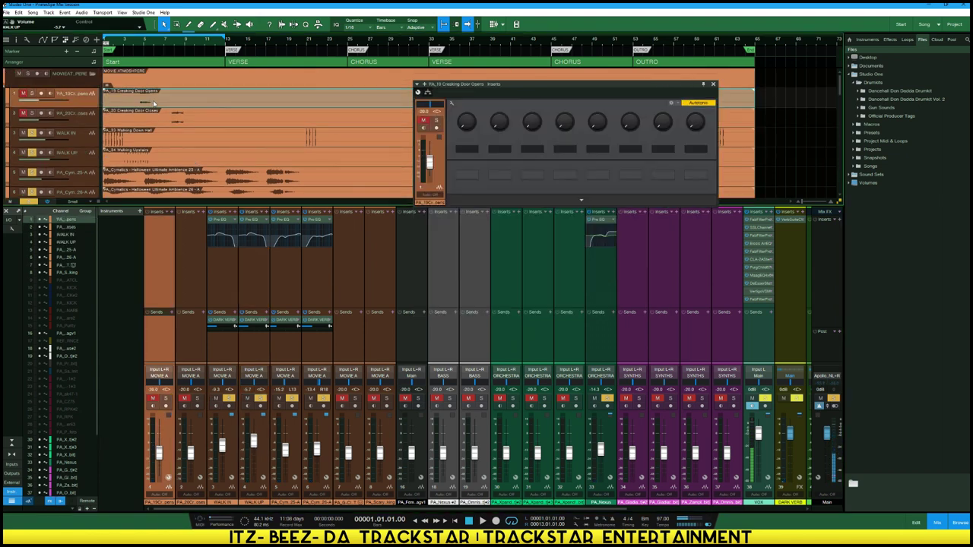
pyautogui.click(165, 398)
pyautogui.click(153, 399)
pyautogui.moveTo(159, 452); pyautogui.dragTo(160, 448)
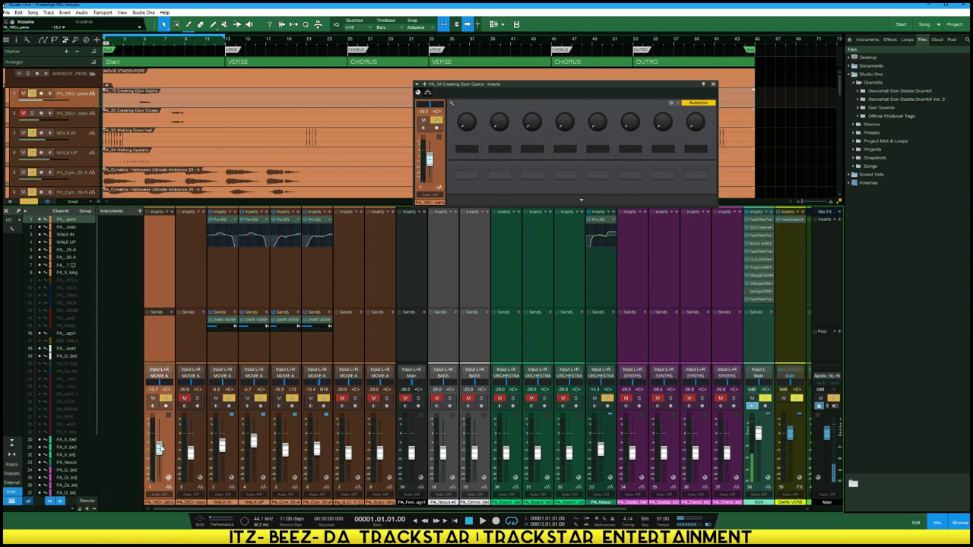
pyautogui.press('space')
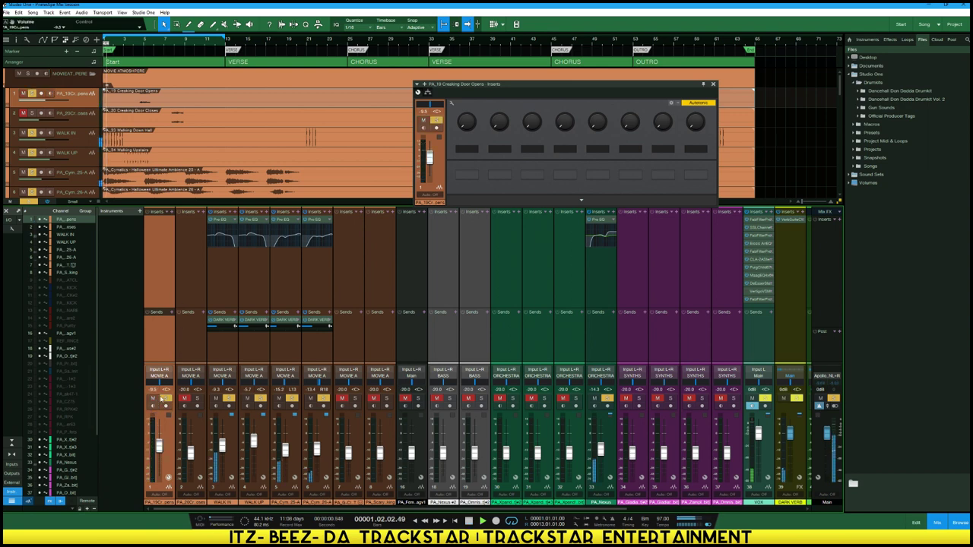
pyautogui.press('space')
pyautogui.click(143, 44)
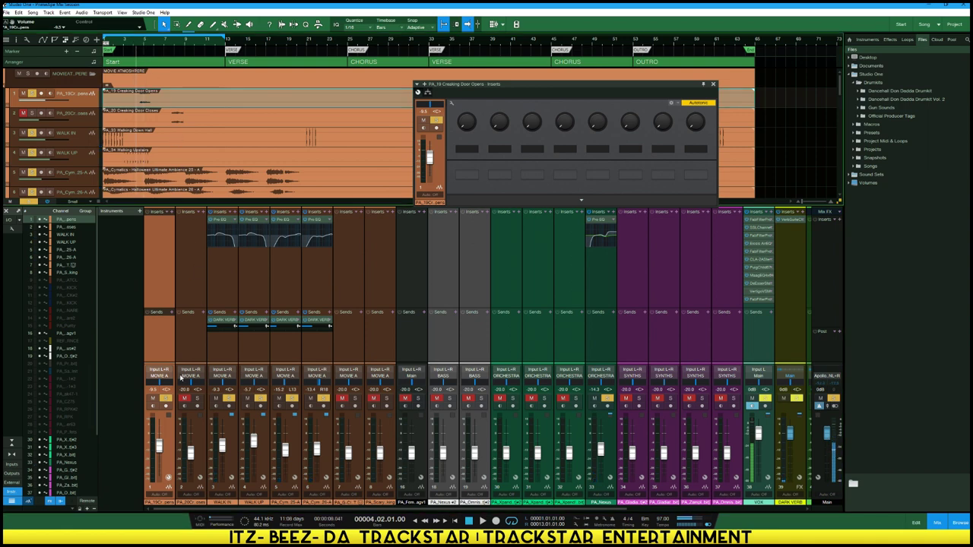
pyautogui.moveTo(159, 441); pyautogui.dragTo(159, 443)
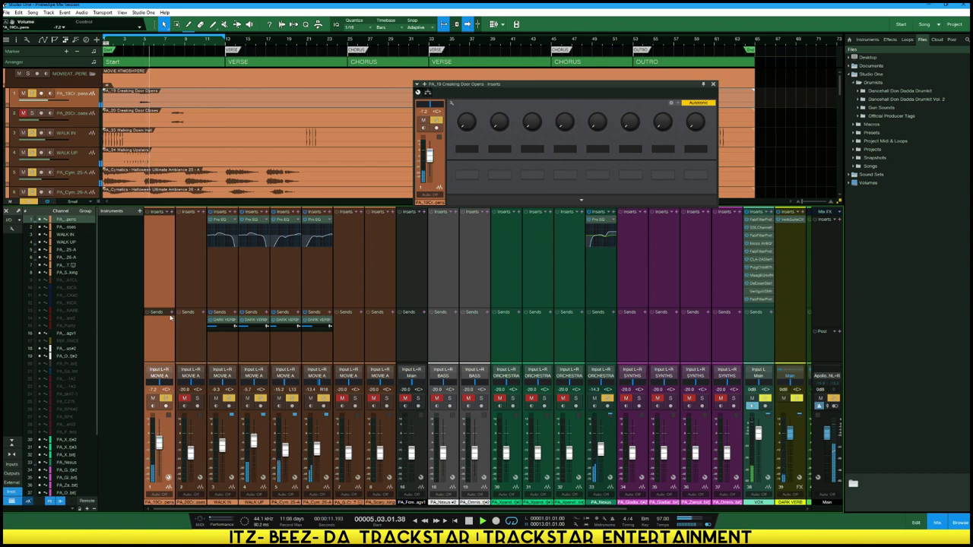
# Add a DARK VERB send to the door-opens channel at about -10.6 dB
pyautogui.click(171, 313)
pyautogui.click(199, 394)
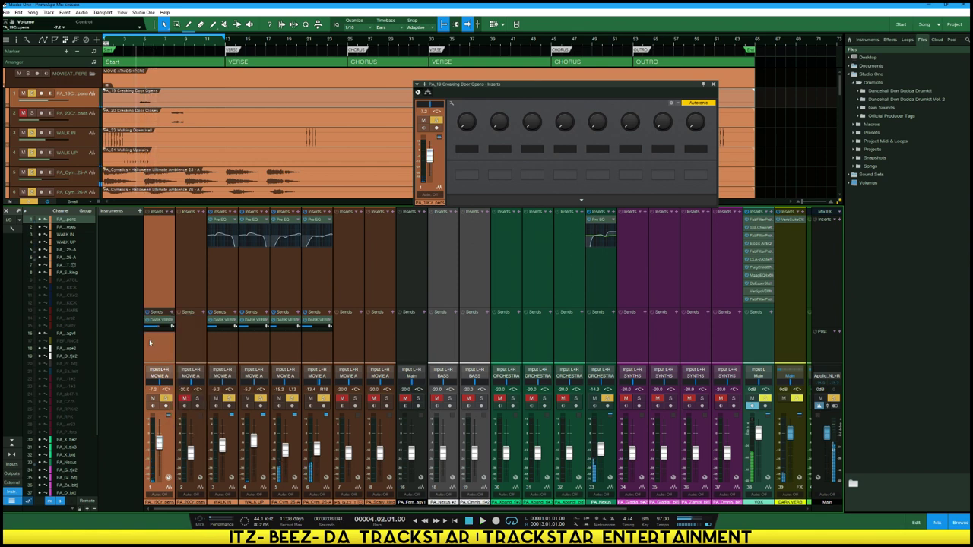
pyautogui.moveTo(160, 327); pyautogui.dragTo(155, 339)
pyautogui.press('space')
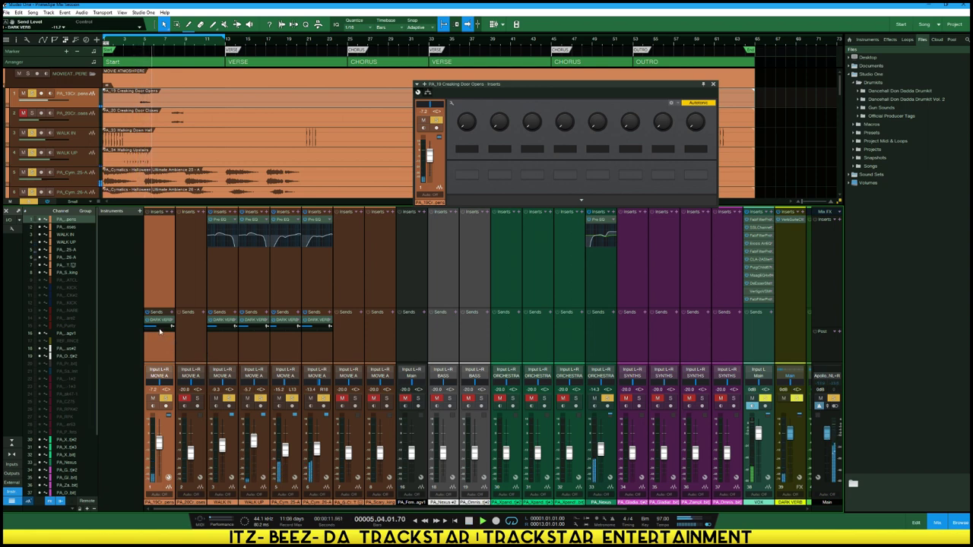
pyautogui.moveTo(159, 328); pyautogui.dragTo(160, 323)
pyautogui.press('space')
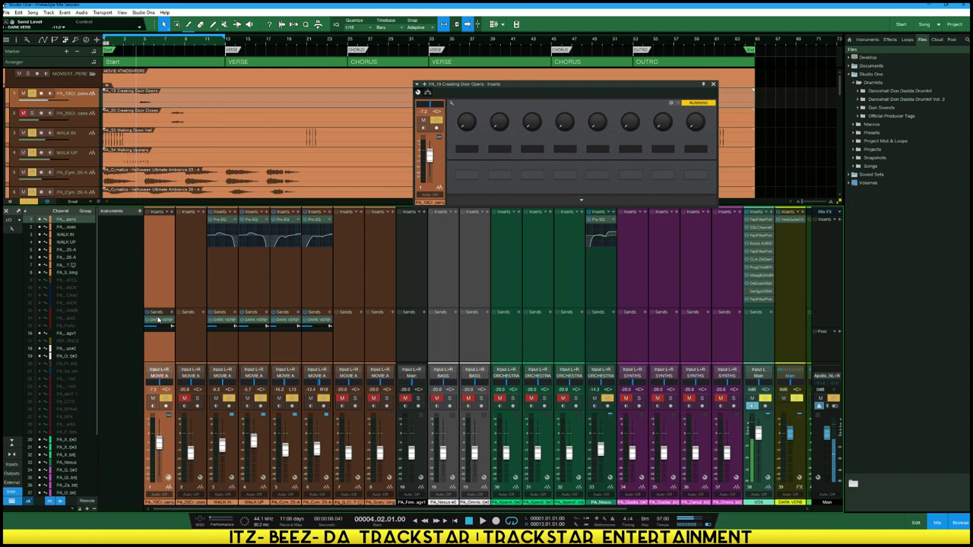
pyautogui.press('space')
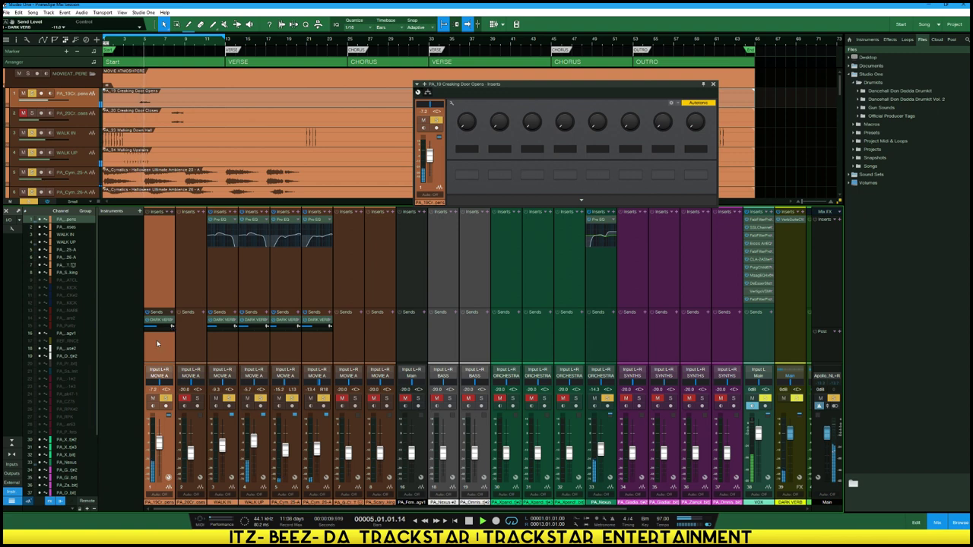
pyautogui.moveTo(156, 326); pyautogui.dragTo(158, 326)
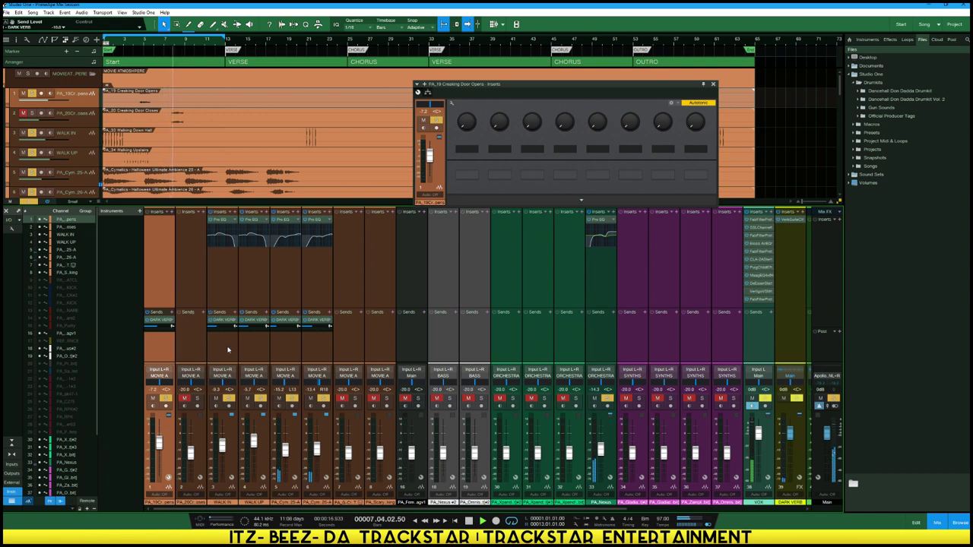
pyautogui.press('space')
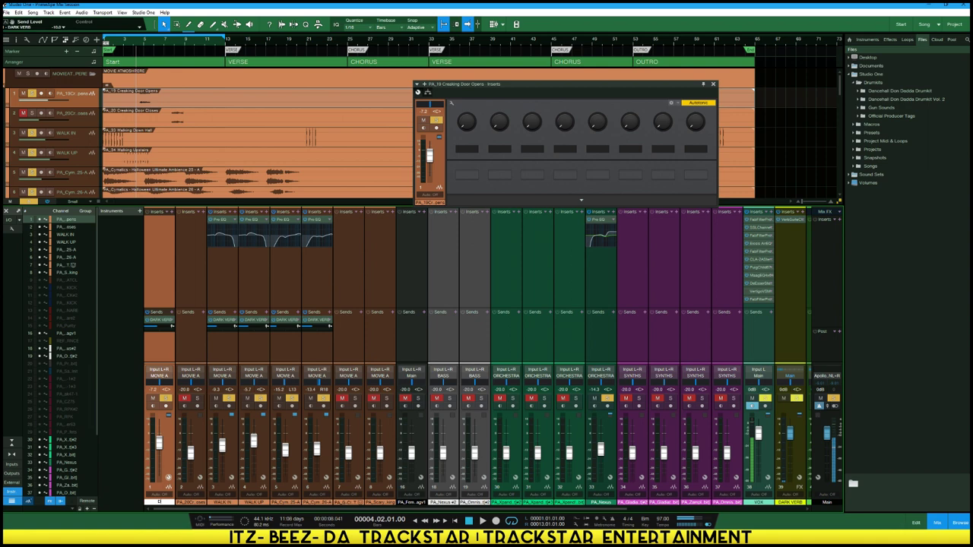
# Name channel 1 'DOOR OPEN', unmute the door-closes channel and name it 'DOOR CLOSES'
pyautogui.write('EN')
pyautogui.press('Return')
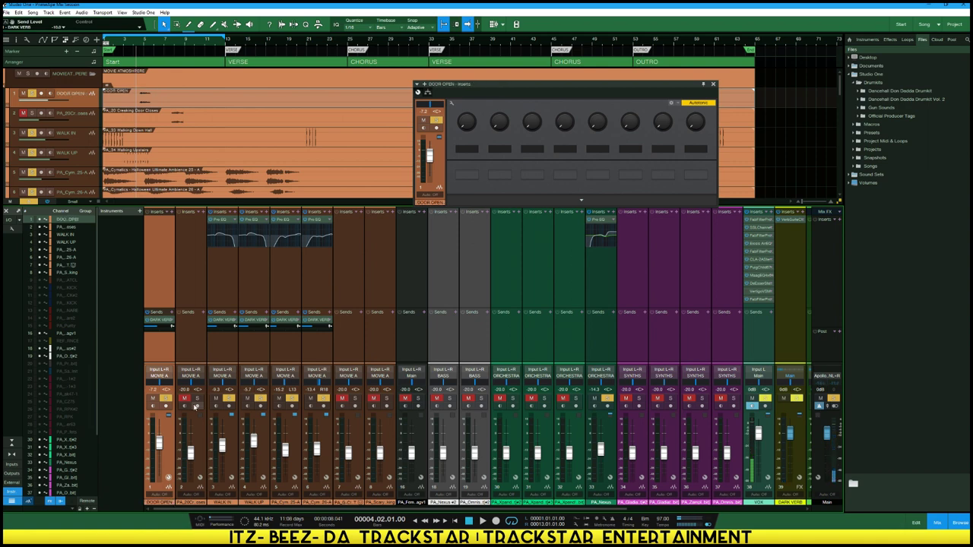
pyautogui.click(185, 400)
pyautogui.press('space')
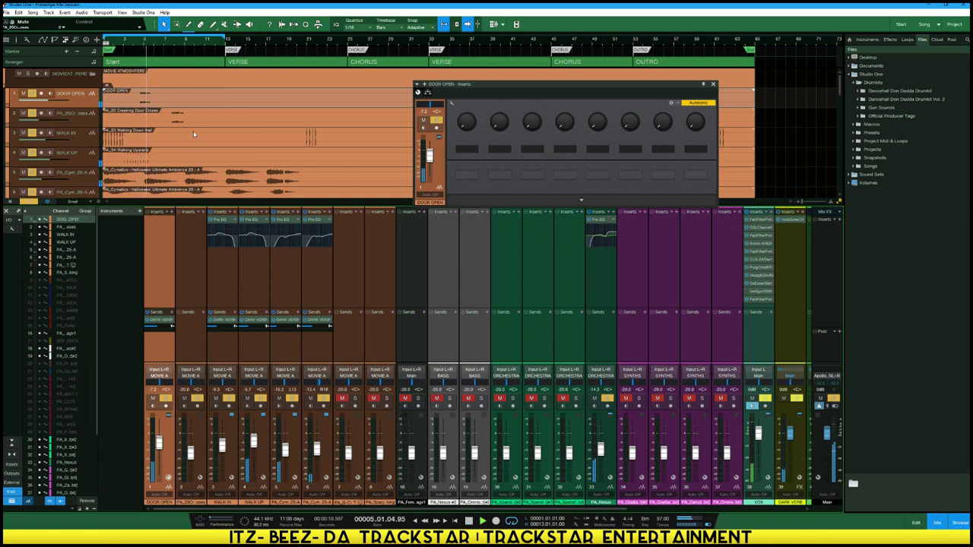
pyautogui.click(194, 503)
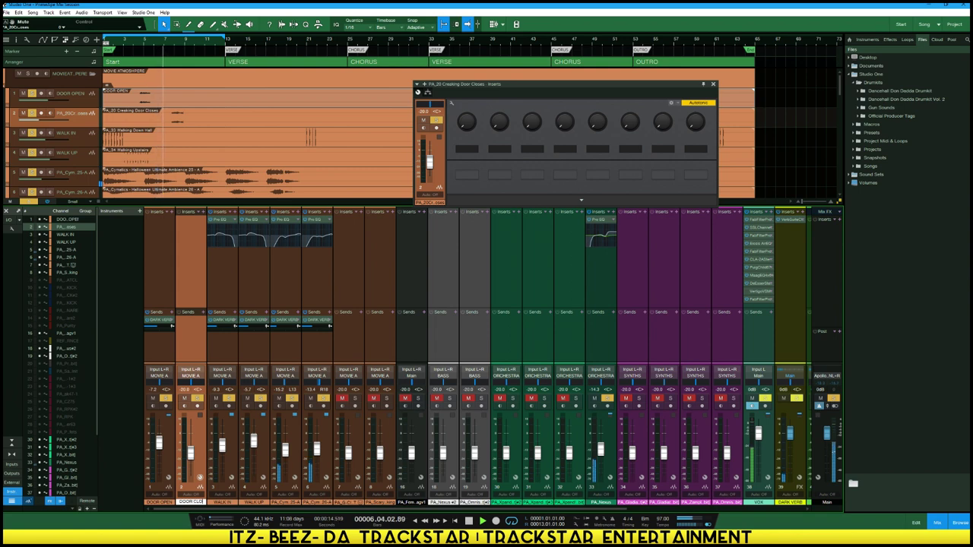
pyautogui.press('Return')
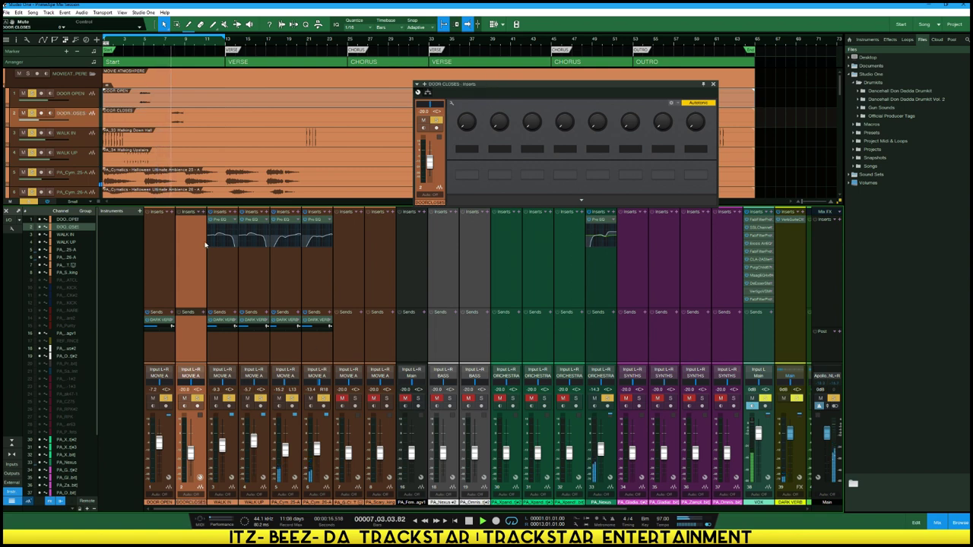
# Raise DOOR CLOSES slightly and add a DARK VERB send at about -8.7 dB
pyautogui.moveTo(190, 453); pyautogui.dragTo(192, 446)
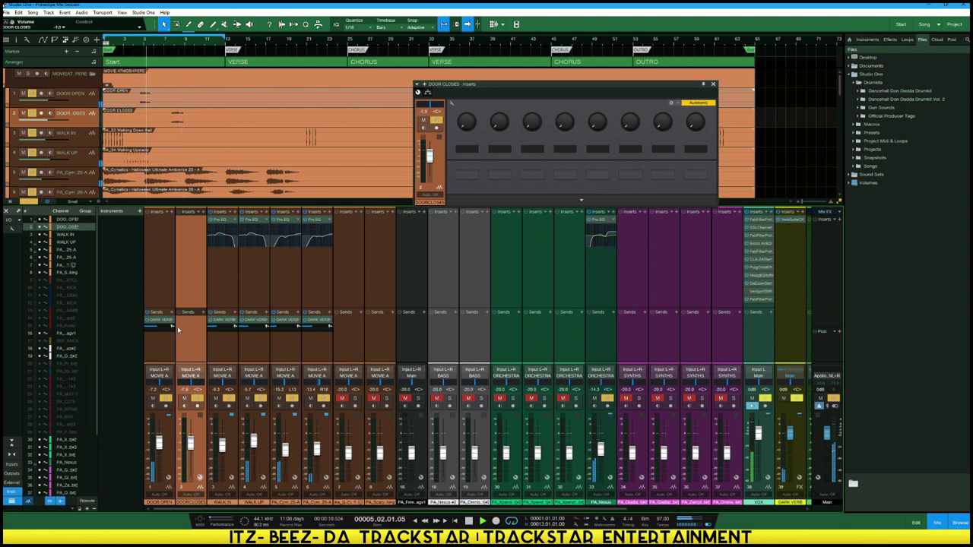
pyautogui.click(201, 314)
pyautogui.click(217, 337)
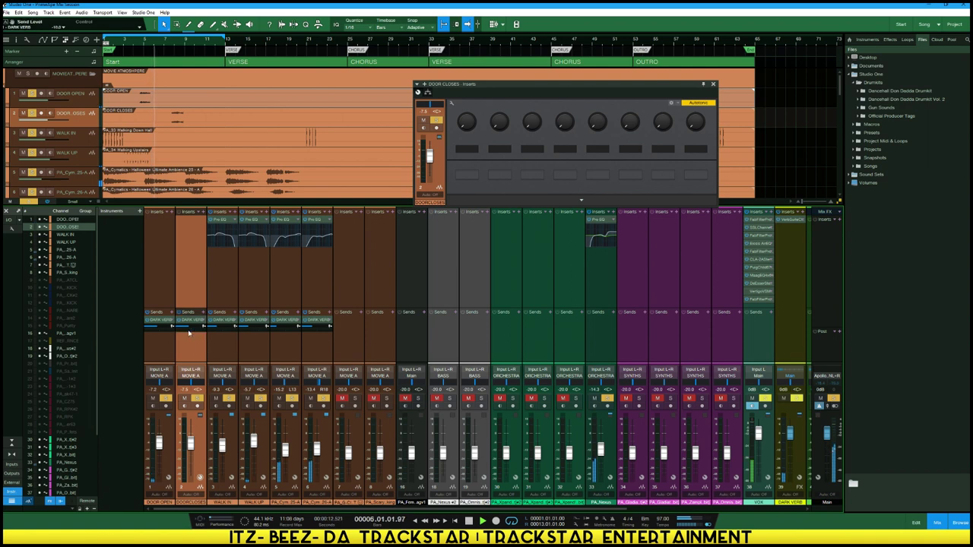
pyautogui.moveTo(189, 326); pyautogui.dragTo(191, 317)
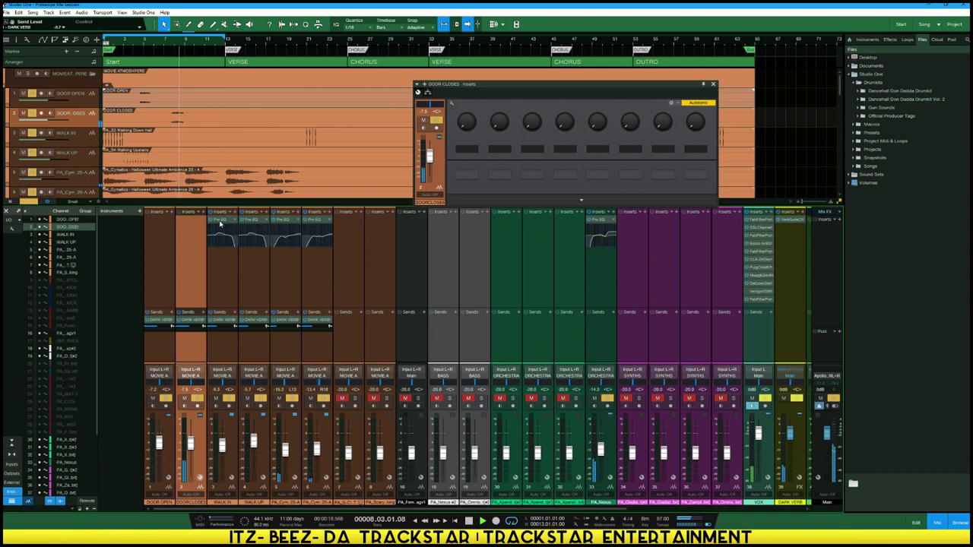
pyautogui.press('space')
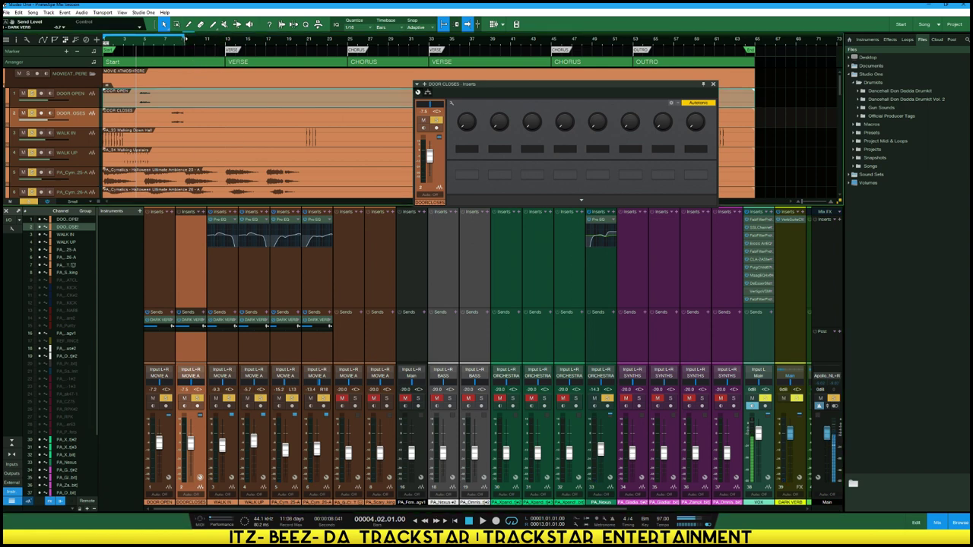
# Raise the Dog Barking channel to -17.2 and give it a DARK VERB send
pyautogui.scroll(-5, 184, 100)
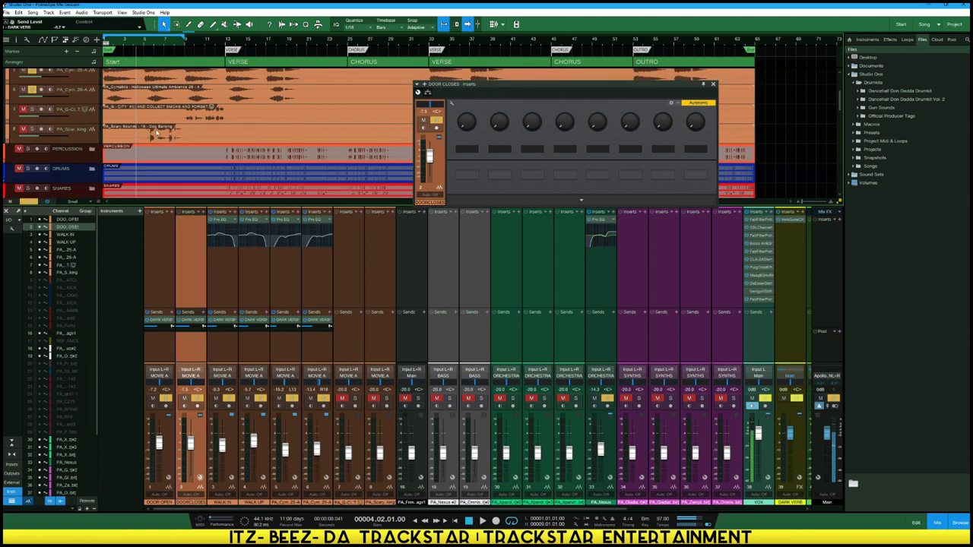
pyautogui.click(162, 132)
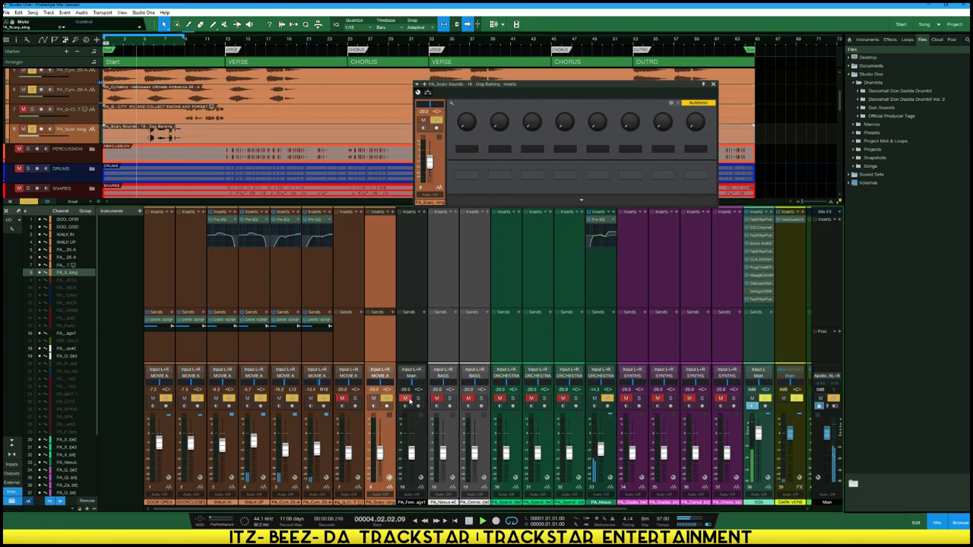
pyautogui.moveTo(379, 447); pyautogui.dragTo(379, 451)
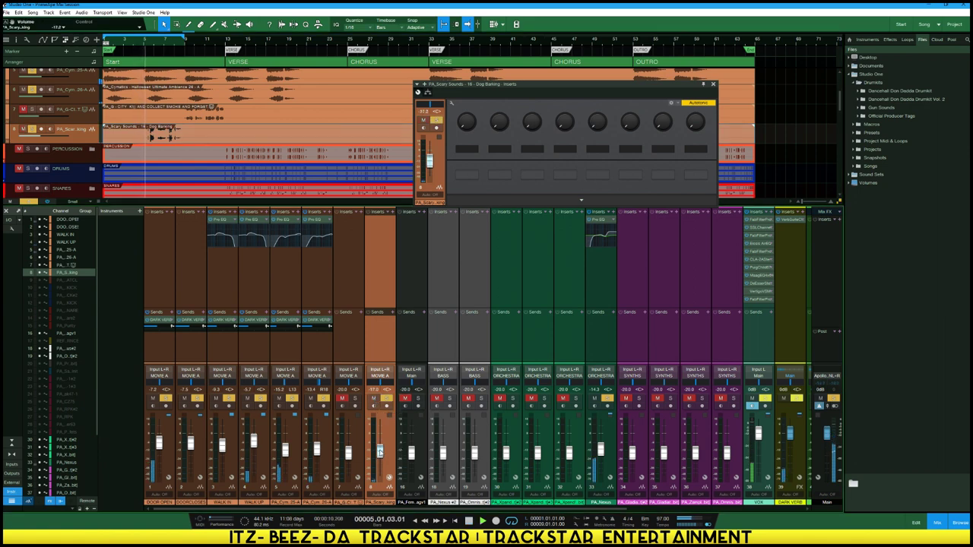
pyautogui.click(392, 313)
pyautogui.click(418, 395)
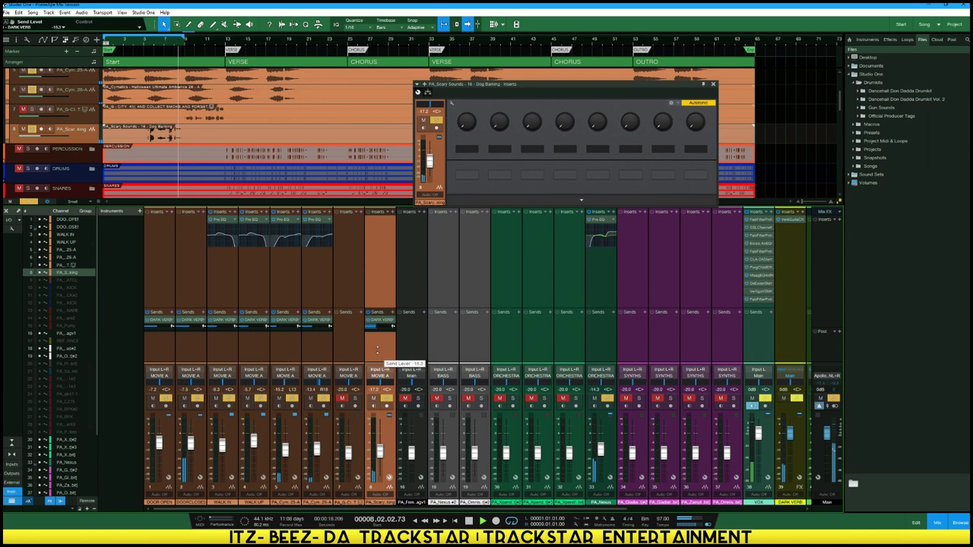
# Copy the neighbouring channel's Pro EQ into the Dog Barking channel's inserts
pyautogui.click(392, 213)
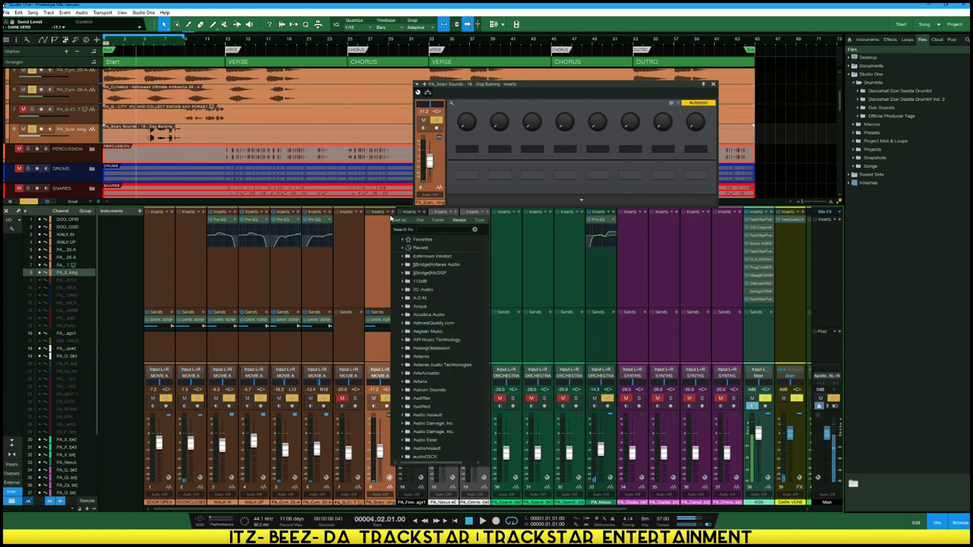
pyautogui.click(374, 262)
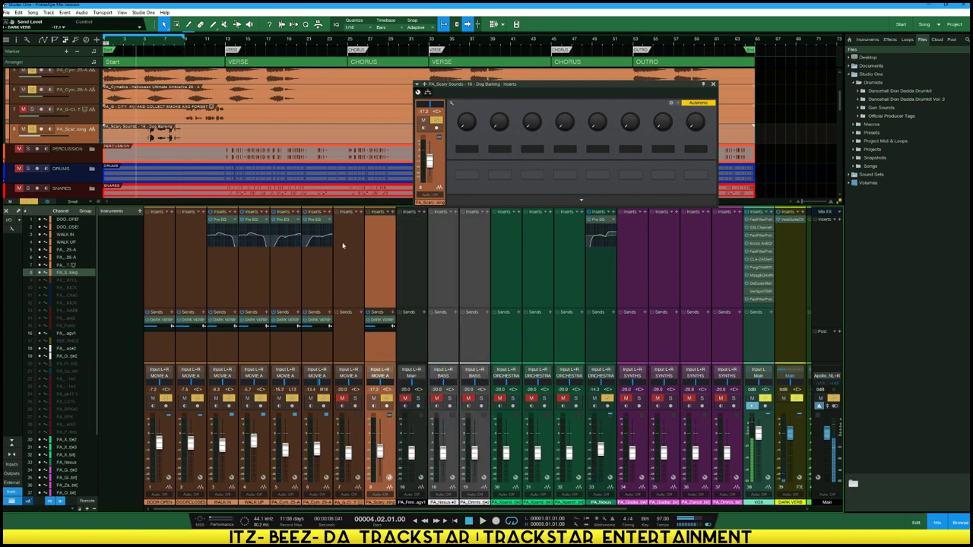
pyautogui.moveTo(253, 222); pyautogui.dragTo(375, 236)
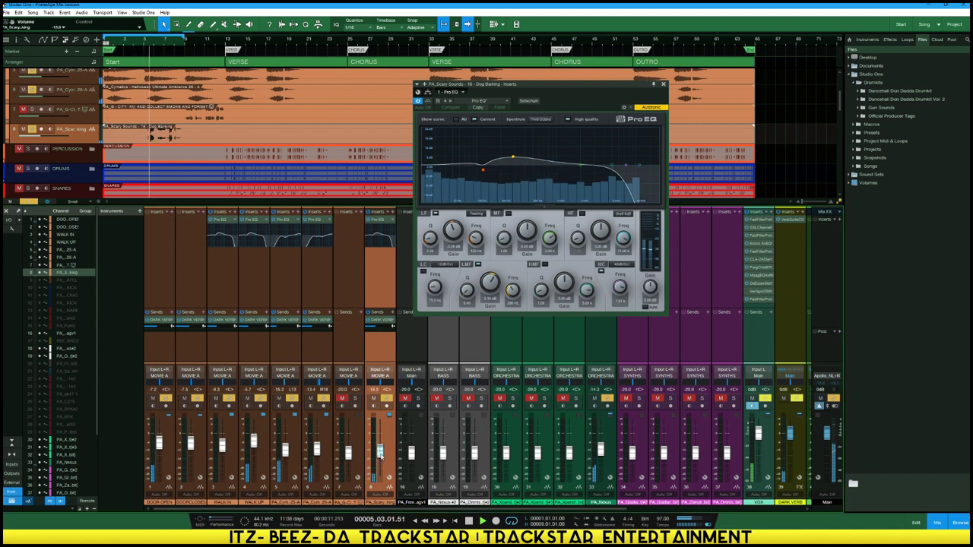
# Bring the Dog Barking fader up to about -11.9 and set its DARK VERB send to -13.2
pyautogui.moveTo(381, 451); pyautogui.dragTo(381, 449)
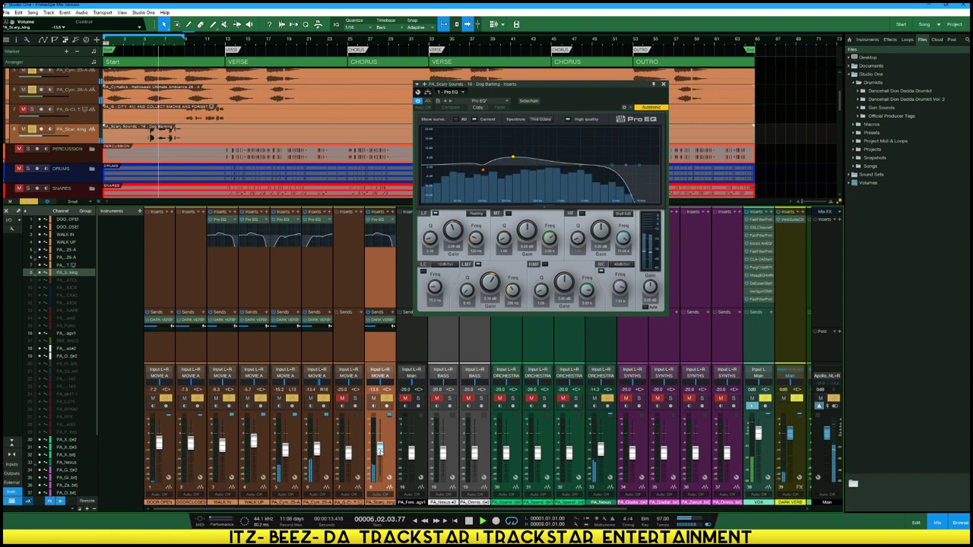
pyautogui.moveTo(381, 449); pyautogui.dragTo(382, 446)
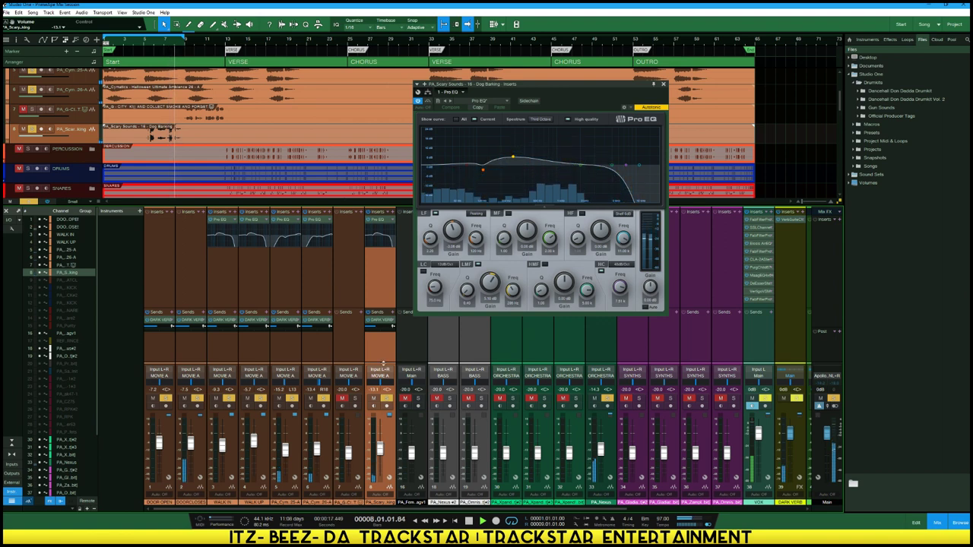
pyautogui.moveTo(378, 327); pyautogui.dragTo(376, 302)
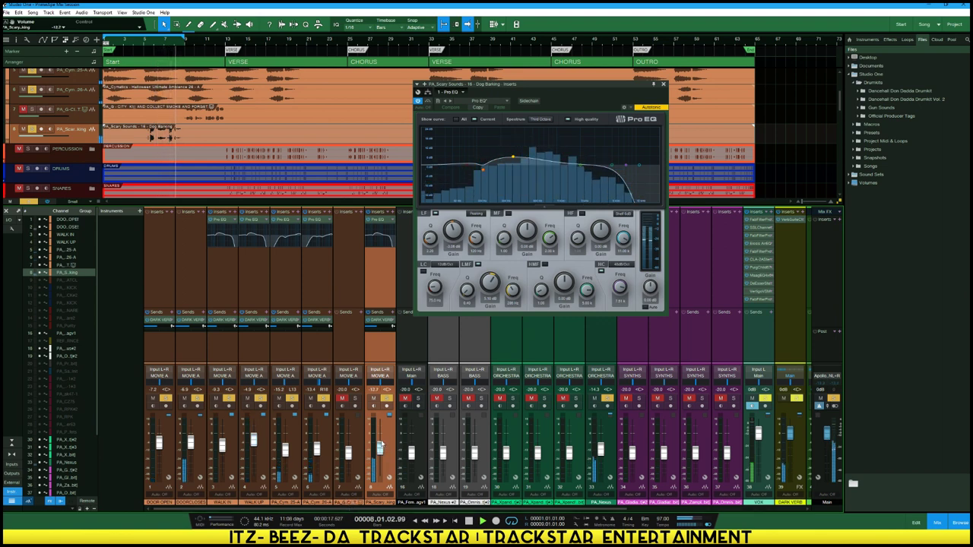
pyautogui.scroll(1, 382, 435)
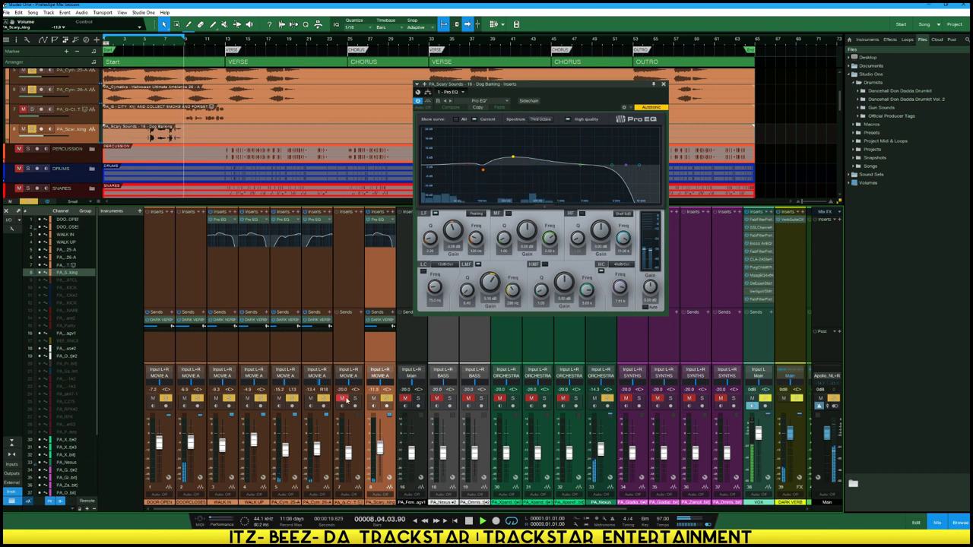
# Unmute channel 7 and move the loop start to bar 9
pyautogui.click(342, 399)
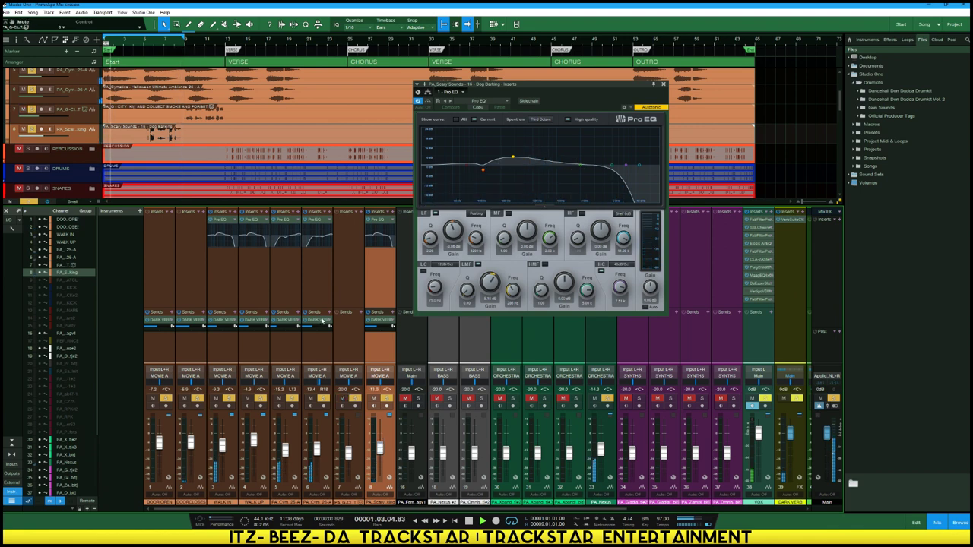
pyautogui.click(341, 334)
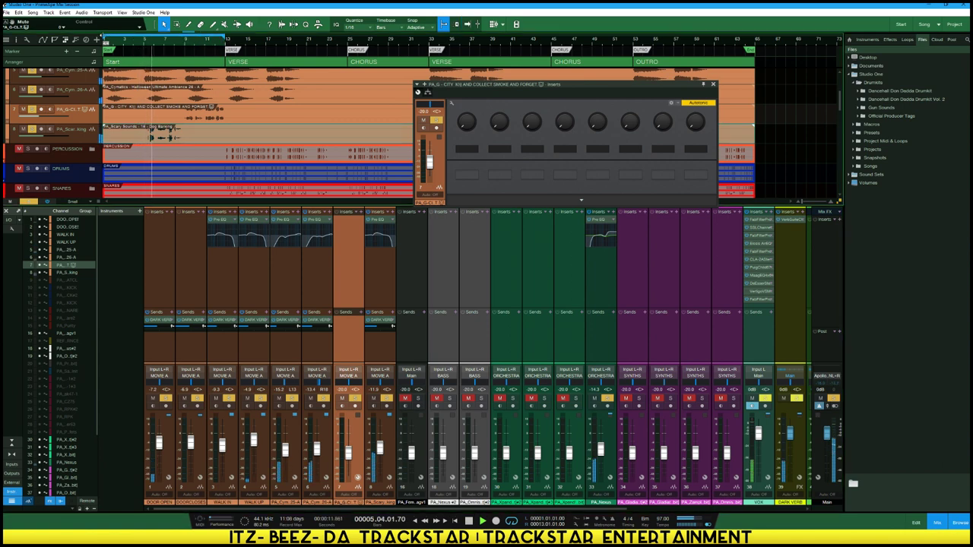
pyautogui.moveTo(104, 38); pyautogui.dragTo(184, 39)
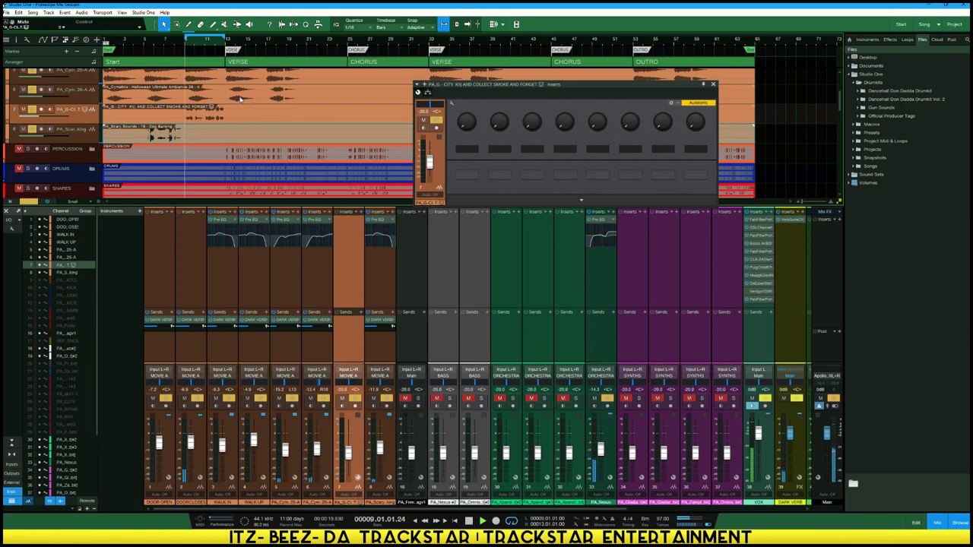
pyautogui.press('space')
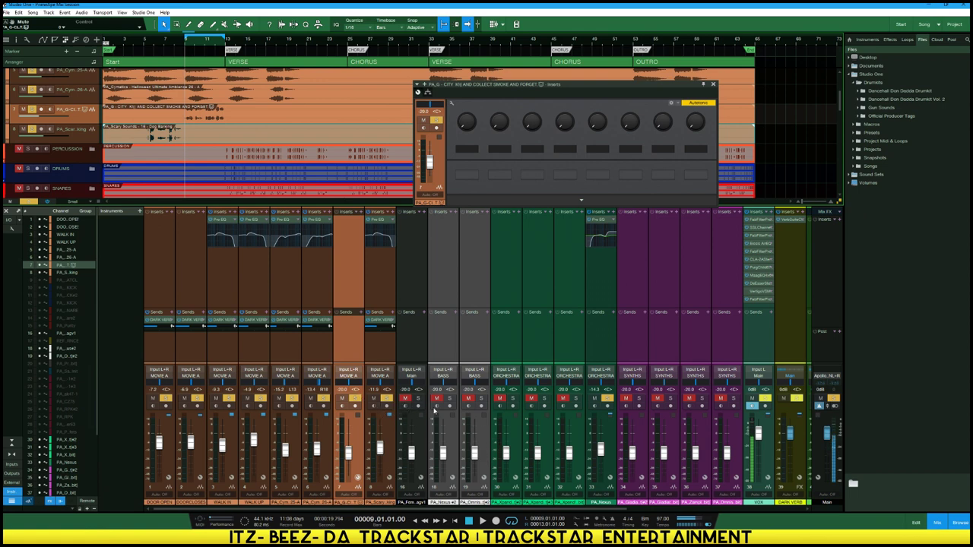
# Unmute the Main channel and the remaining muted channels, then audition the mix
pyautogui.click(406, 399)
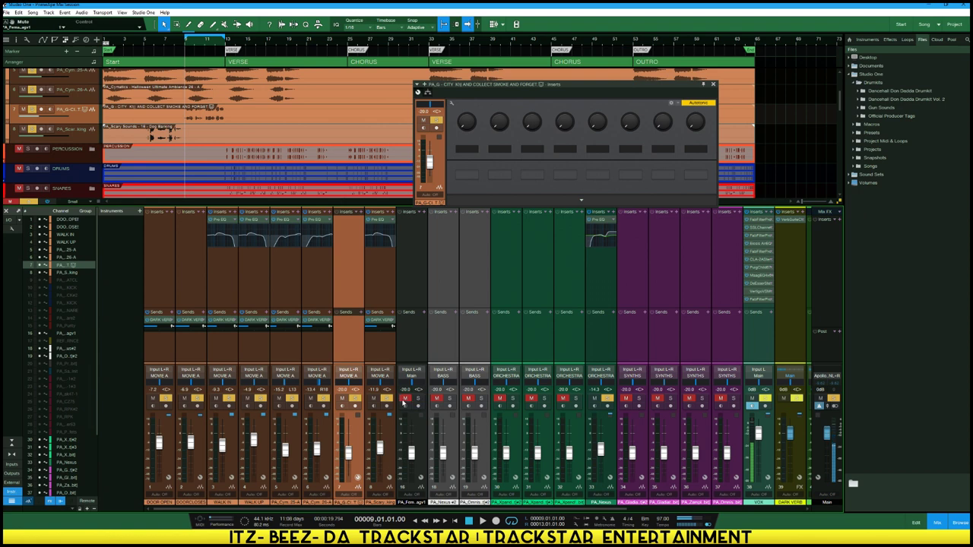
pyautogui.click(405, 399)
pyautogui.click(385, 399)
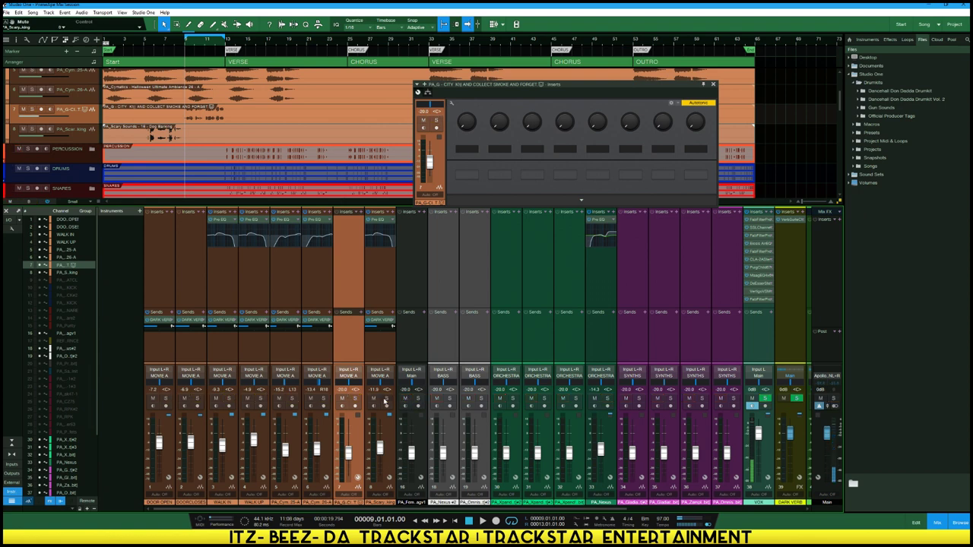
pyautogui.press('space')
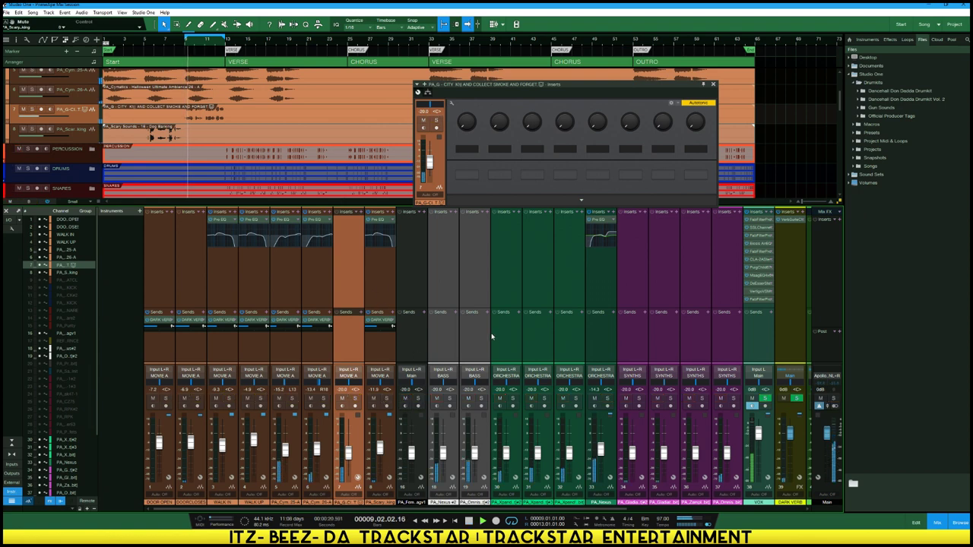
pyautogui.press('space')
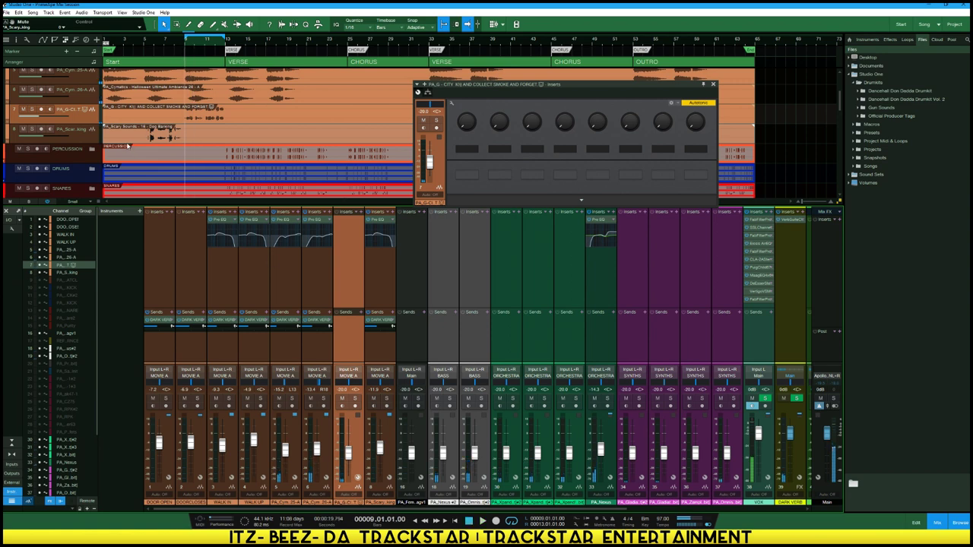
# Expand the PERCUSSION folder so its channels appear in the mixer
pyautogui.scroll(2, 101, 181)
pyautogui.click(92, 186)
pyautogui.scroll(3, 148, 126)
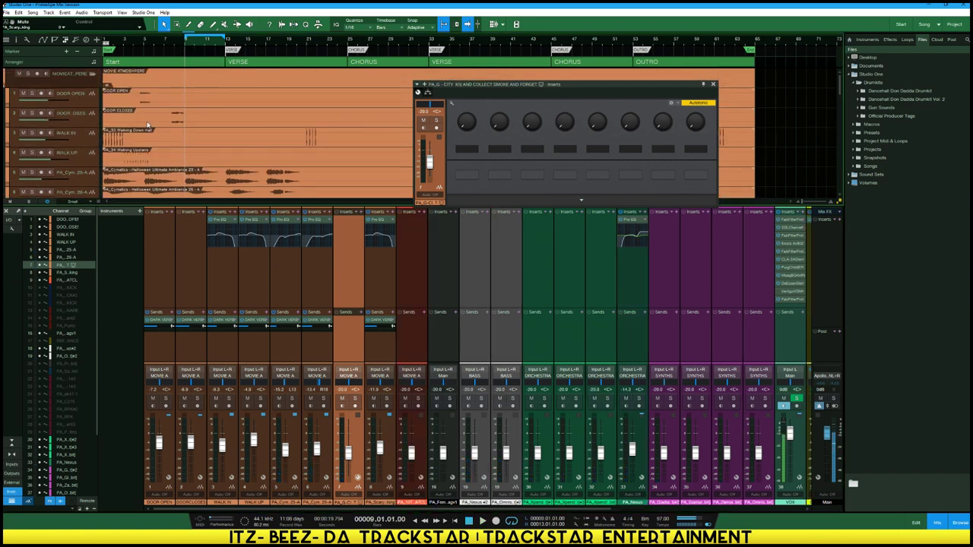
pyautogui.scroll(-4, 114, 95)
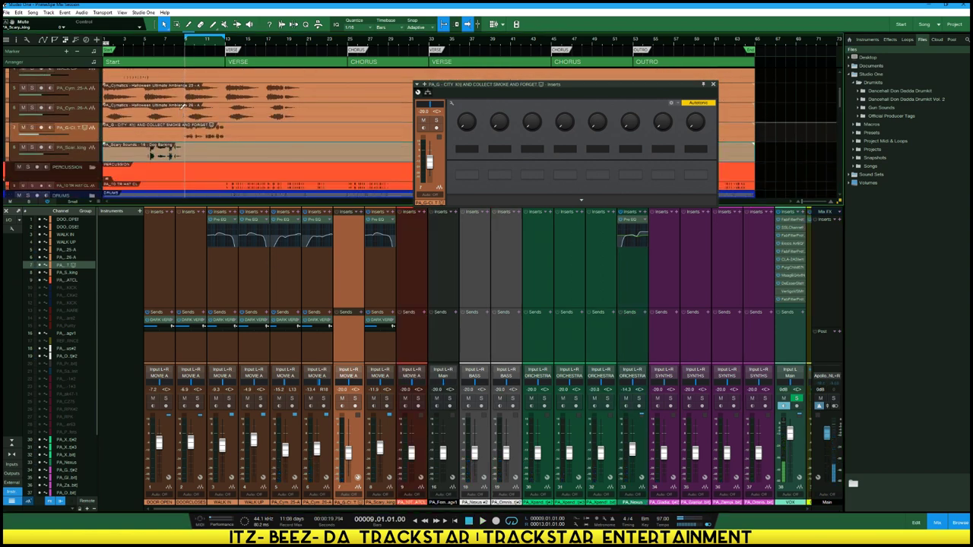
pyautogui.scroll(-4, 182, 104)
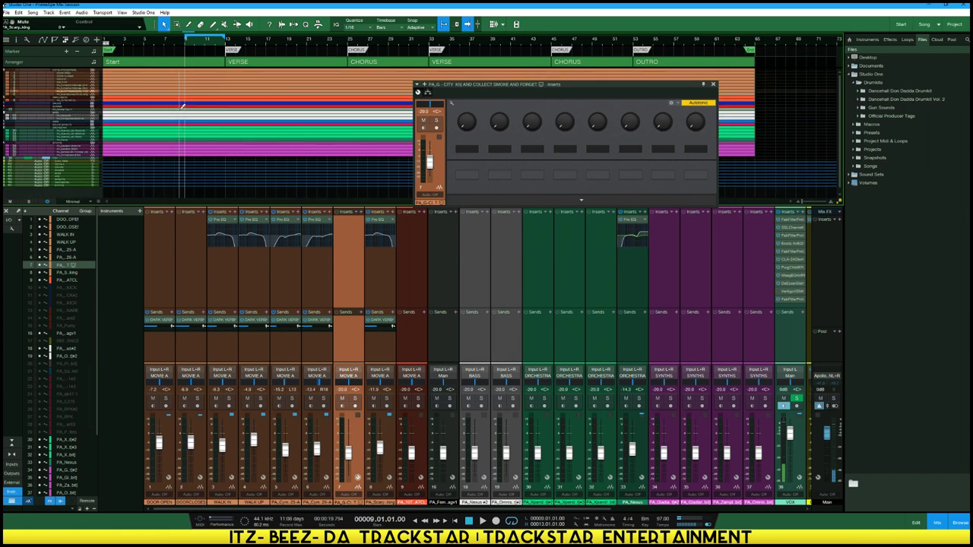
# Expand the EFFECTS, SNARES, DRUMS and APS folder tracks
pyautogui.click(92, 124)
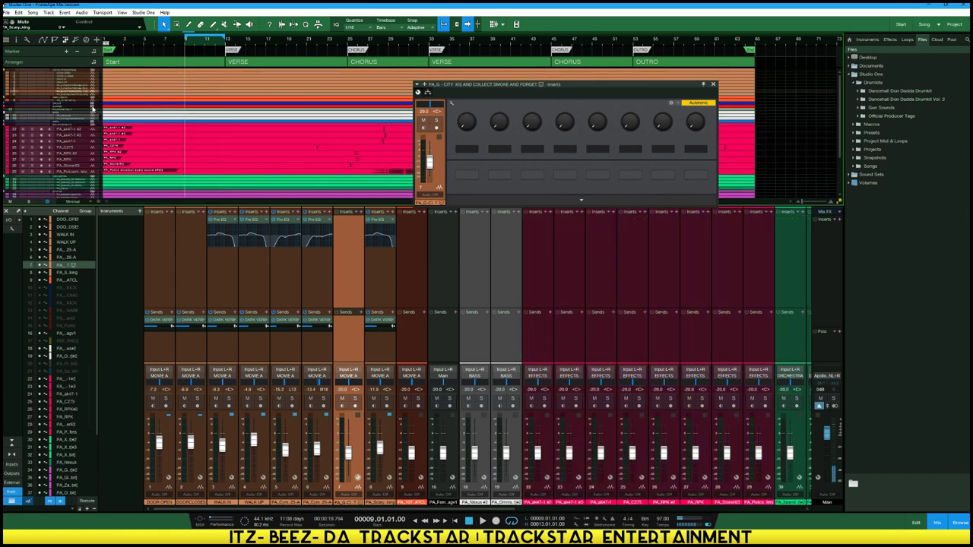
pyautogui.click(93, 110)
pyautogui.click(92, 105)
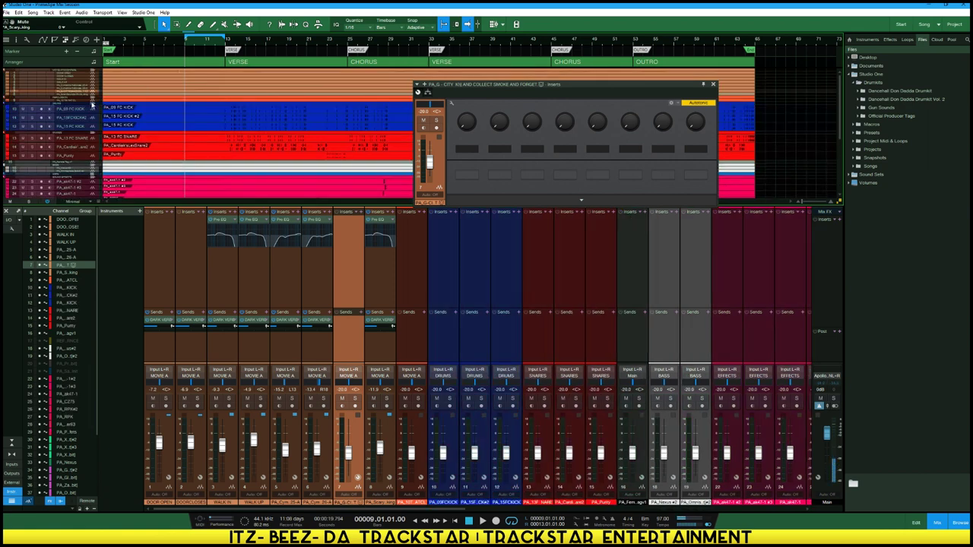
pyautogui.click(93, 177)
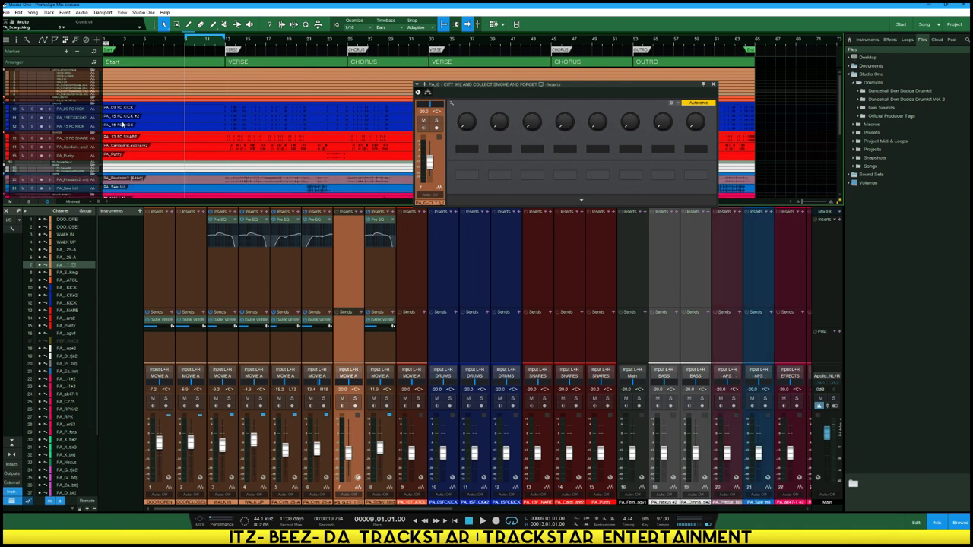
pyautogui.scroll(-3, 150, 83)
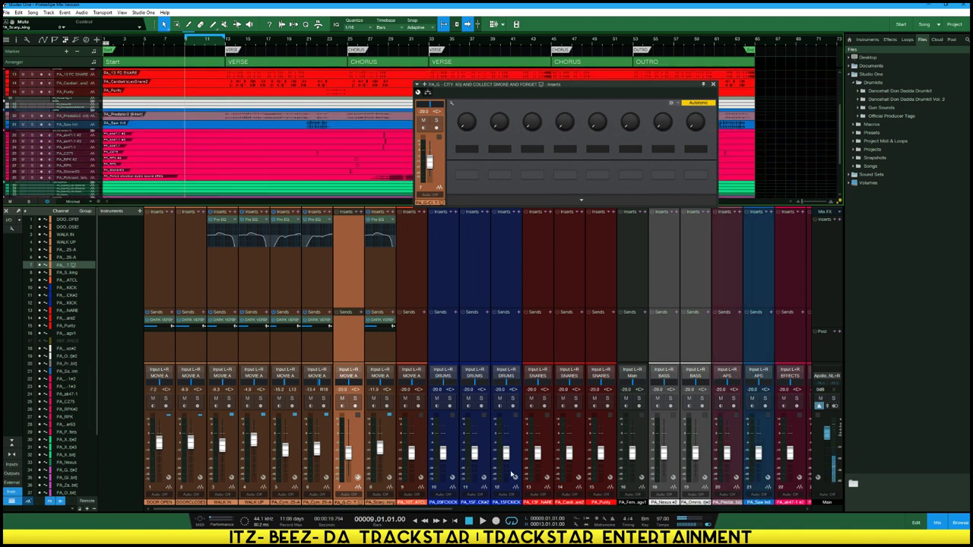
# Pull both BASS channels far down and scroll the mixer to the later channel strips
pyautogui.moveTo(451, 510); pyautogui.dragTo(466, 511)
pyautogui.press('space')
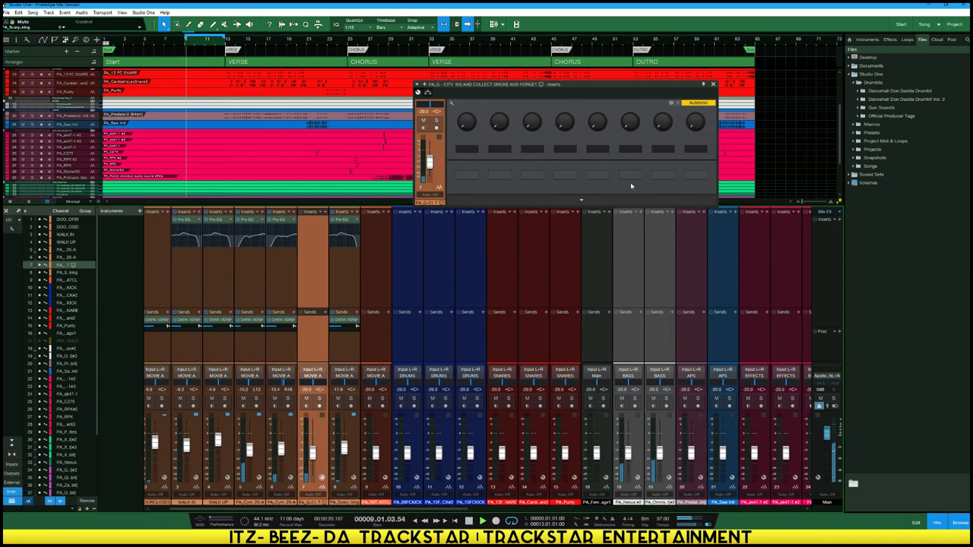
pyautogui.click(712, 83)
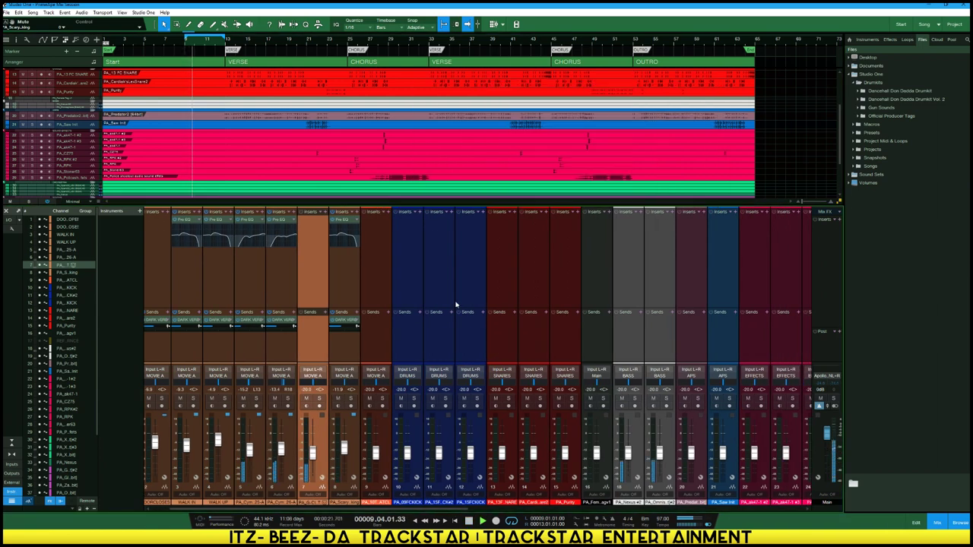
pyautogui.click(618, 444)
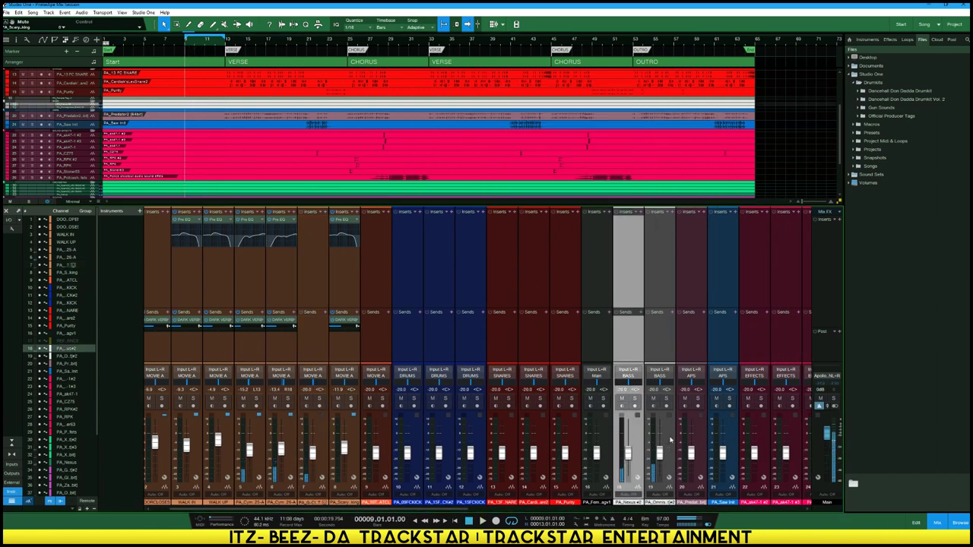
pyautogui.keyDown('shift'); pyautogui.click(670, 439); pyautogui.keyUp('shift')
pyautogui.moveTo(628, 454); pyautogui.dragTo(627, 476)
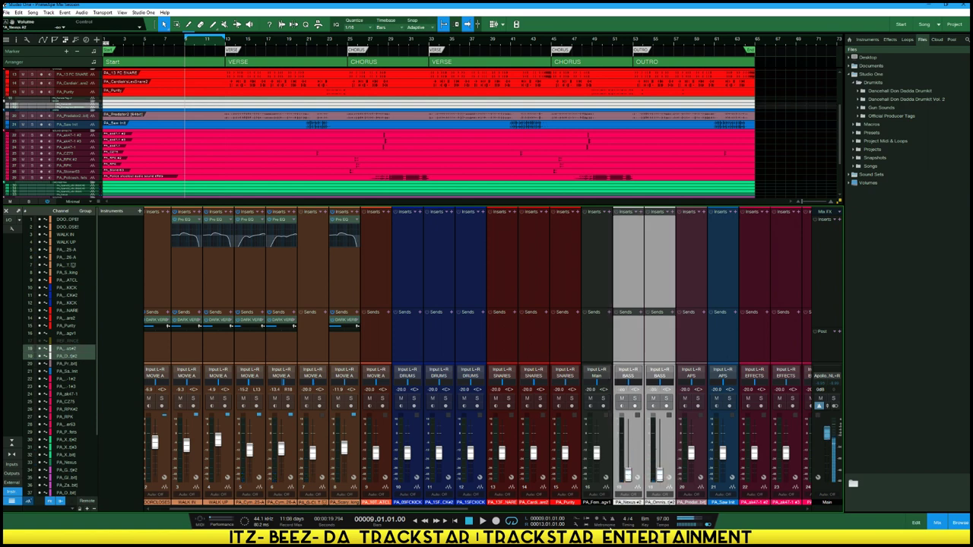
pyautogui.moveTo(291, 510); pyautogui.dragTo(304, 512)
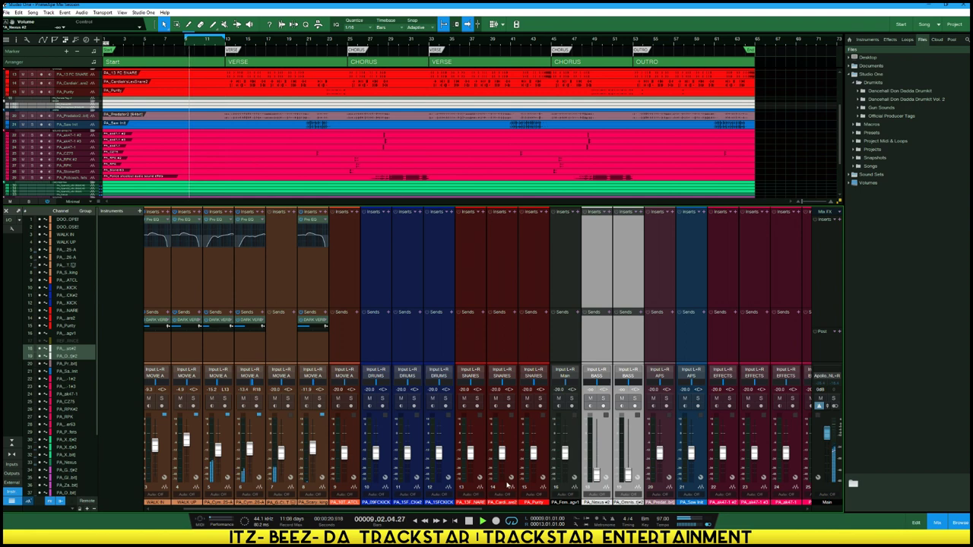
pyautogui.moveTo(457, 512); pyautogui.dragTo(667, 515)
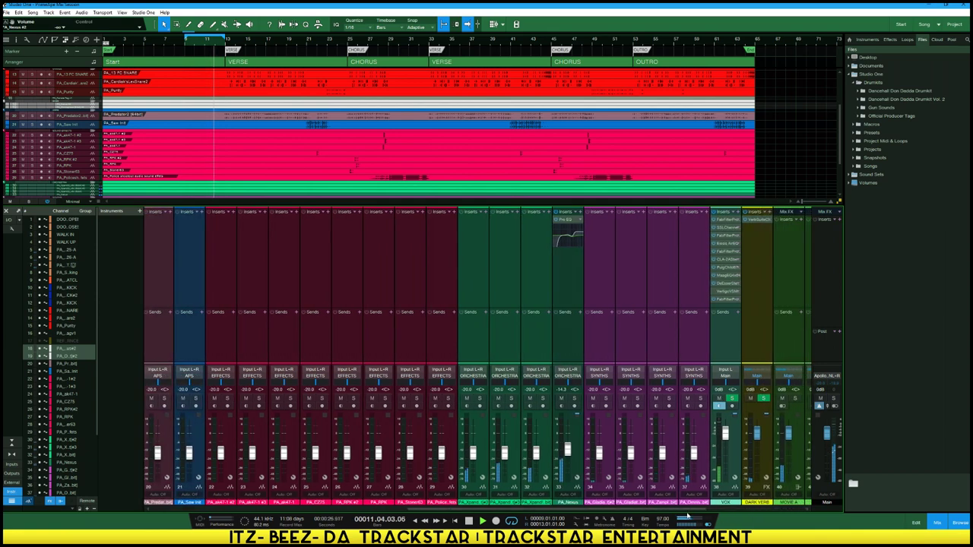
# Solo synth channel 37 and add a DARK VERB send to it
pyautogui.press('space')
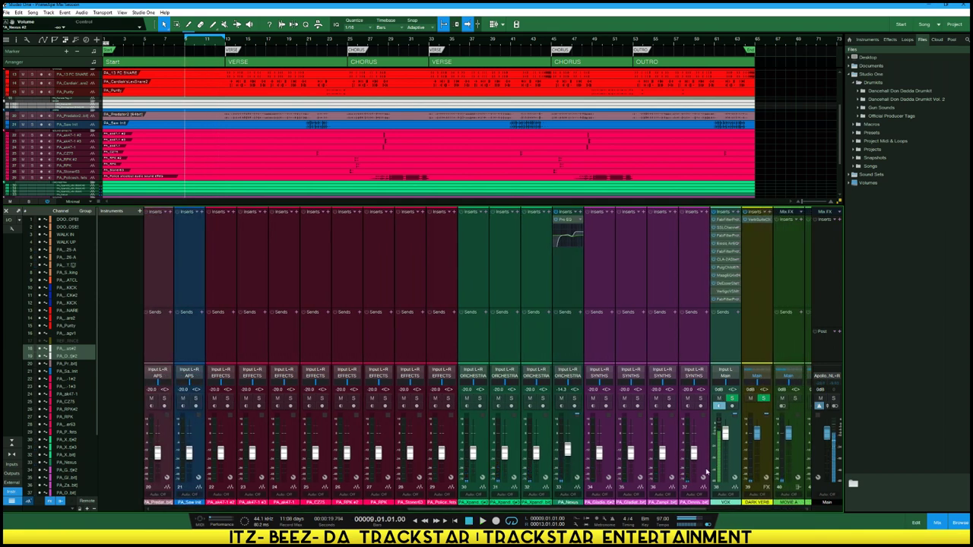
pyautogui.press('space')
pyautogui.click(688, 399)
pyautogui.click(688, 398)
pyautogui.click(702, 399)
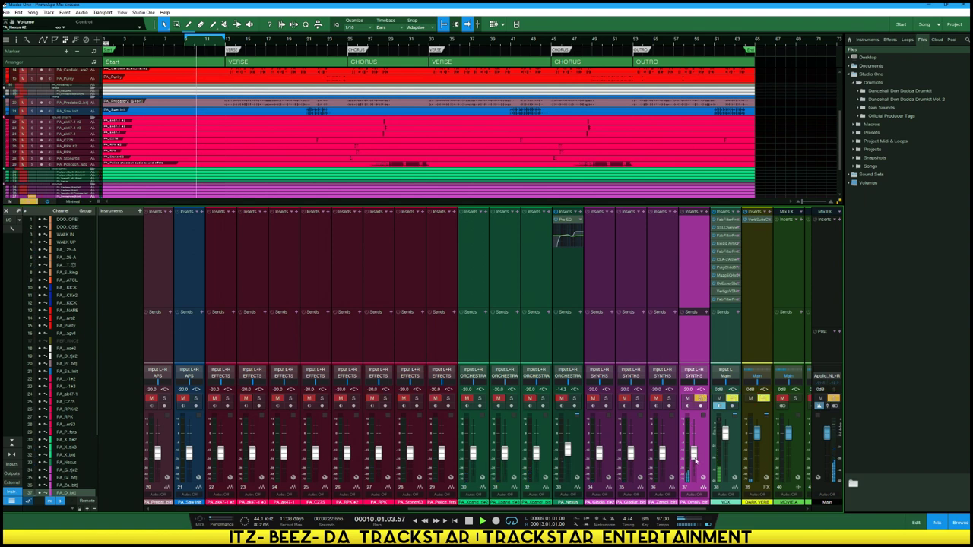
pyautogui.press('space')
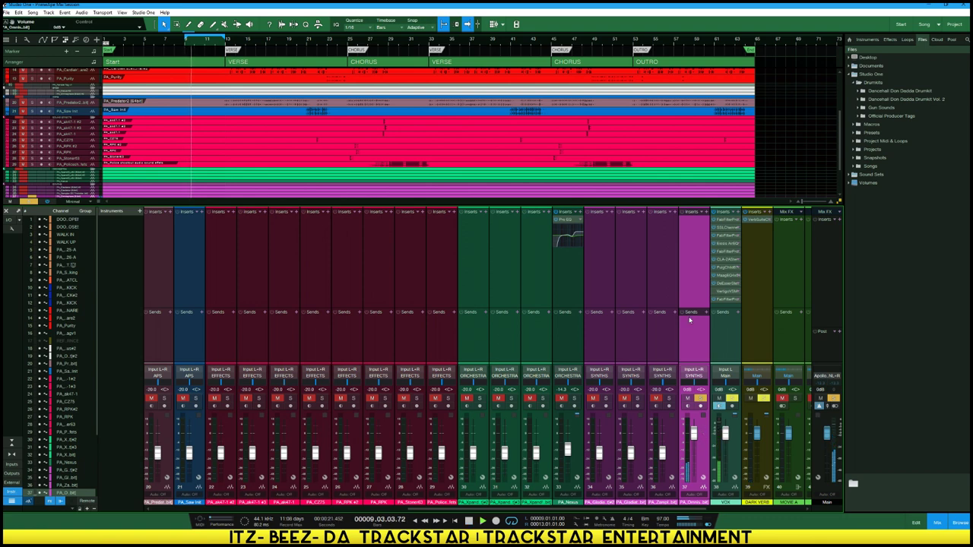
pyautogui.click(705, 311)
pyautogui.click(726, 396)
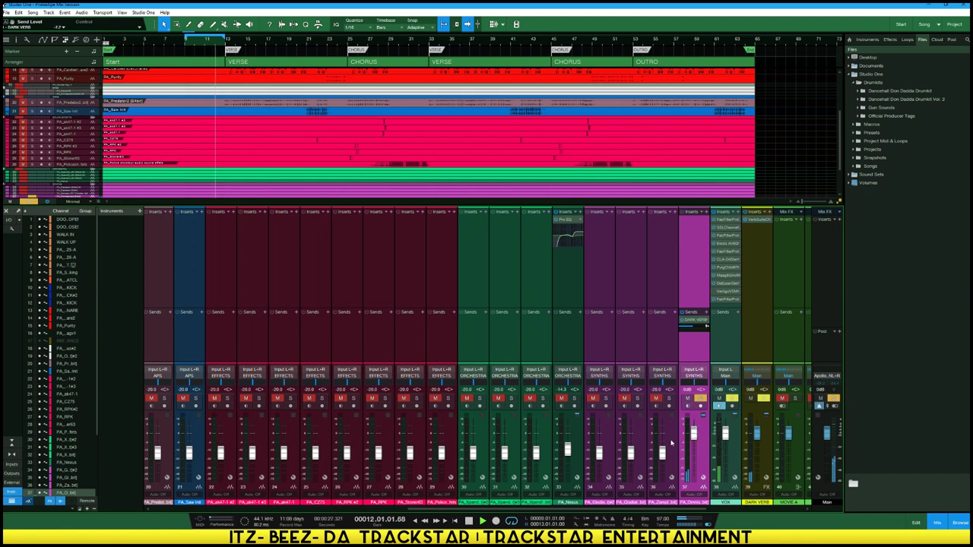
# Unsolo channel 37, lower its volume slightly and set its pan off centre
pyautogui.click(700, 399)
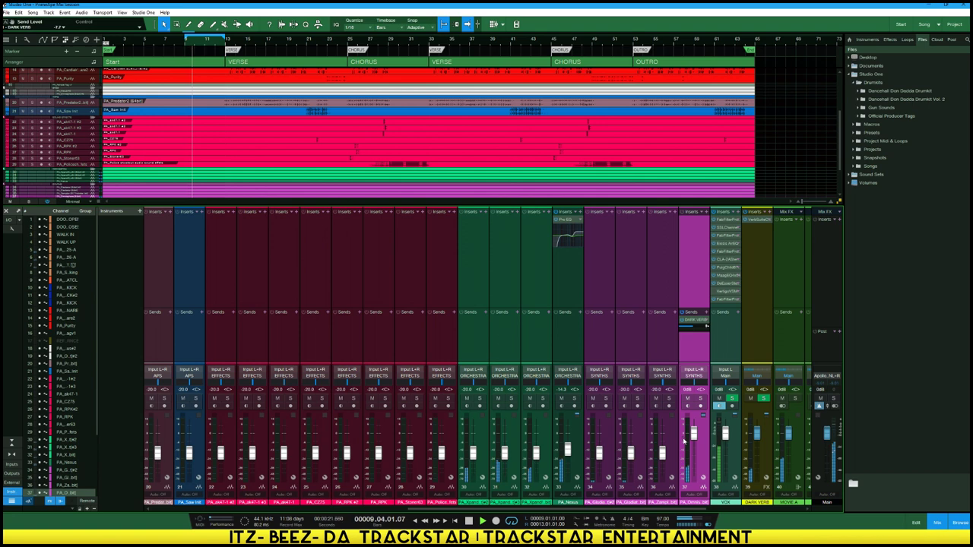
pyautogui.moveTo(694, 436); pyautogui.dragTo(693, 444)
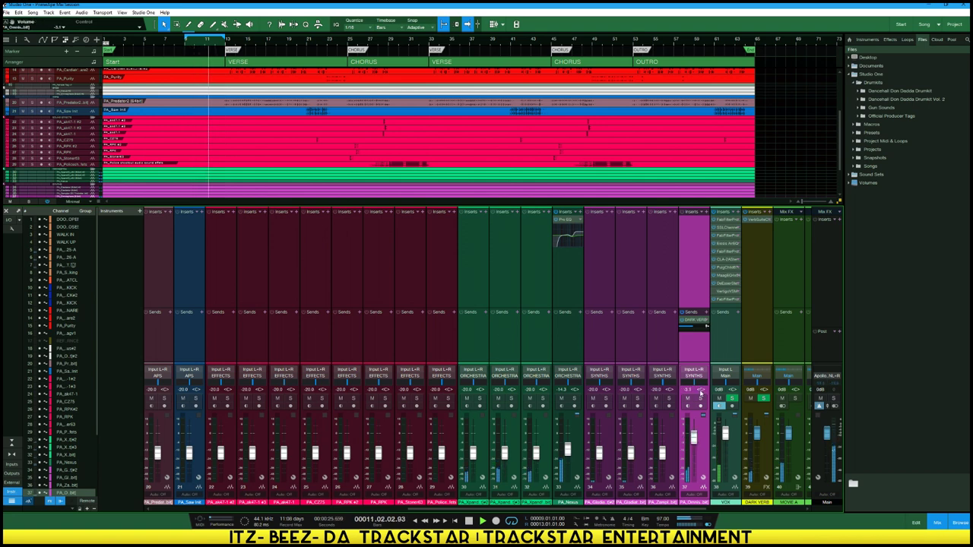
pyautogui.click(700, 390)
pyautogui.press('space')
pyautogui.moveTo(555, 510); pyautogui.dragTo(539, 505)
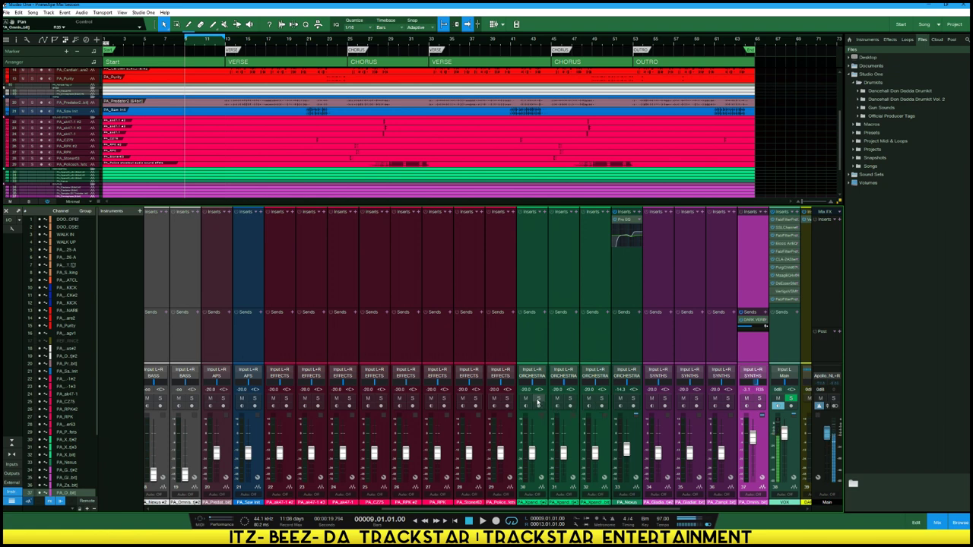
# Solo the orchestra channels and audition channel 30 on its own
pyautogui.click(545, 341)
pyautogui.keyDown('shift'); pyautogui.click(627, 341); pyautogui.keyUp('shift')
pyautogui.click(538, 398)
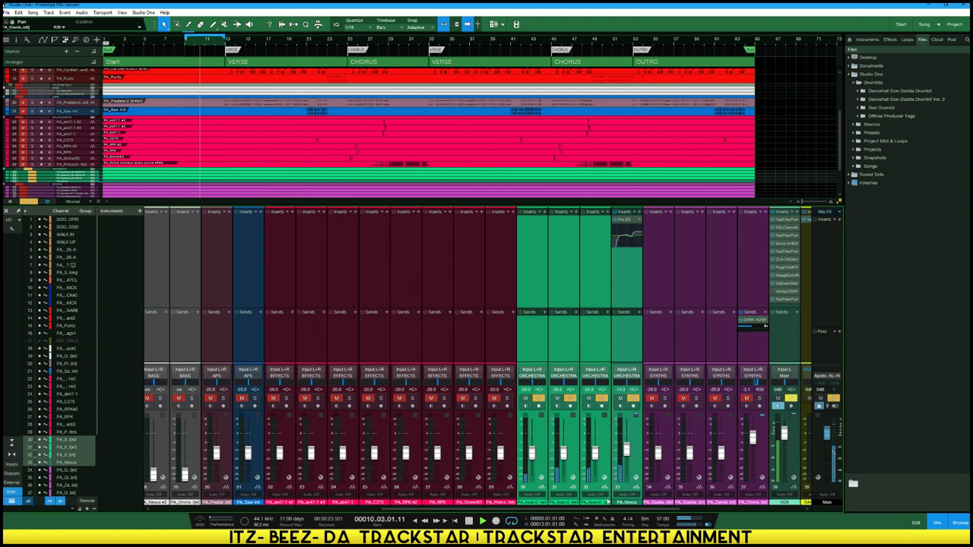
pyautogui.press('space')
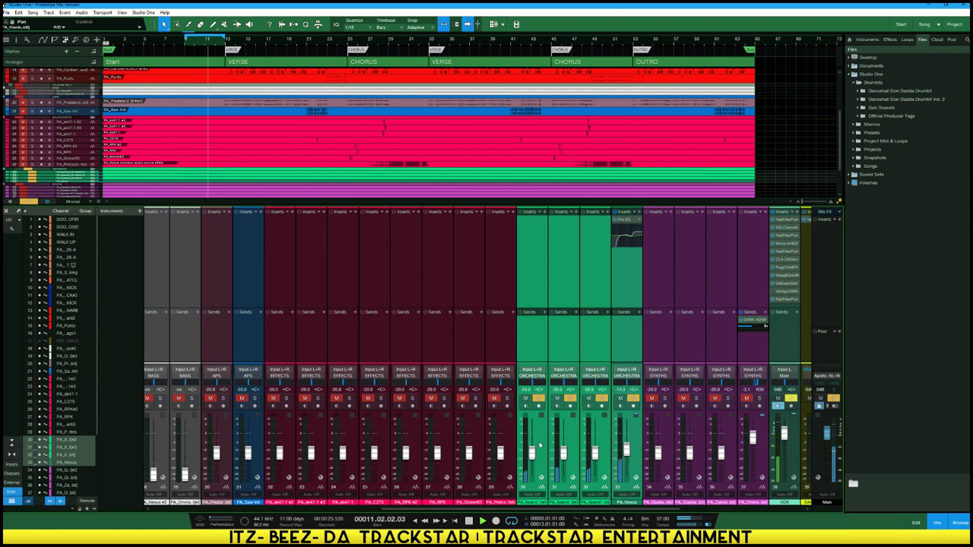
pyautogui.click(538, 403)
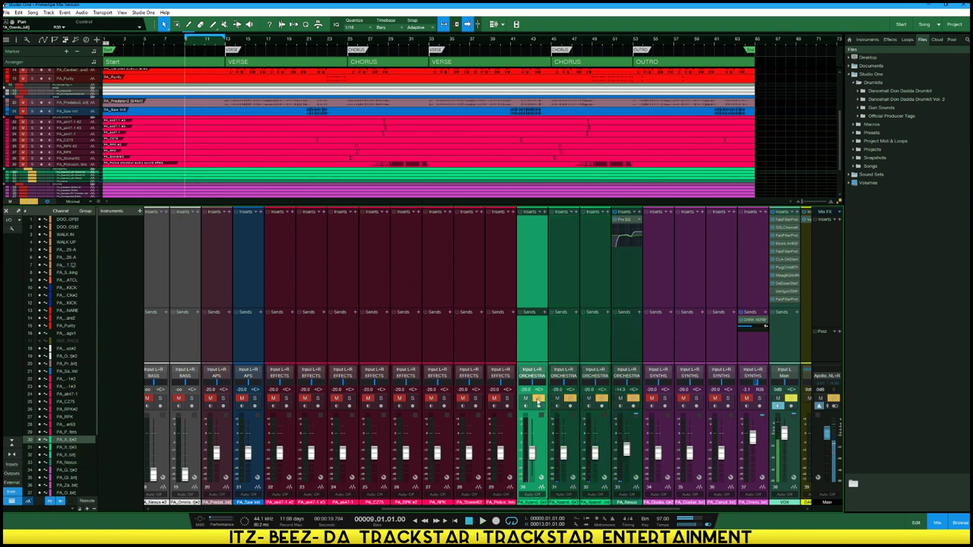
pyautogui.click(539, 399)
pyautogui.click(539, 399)
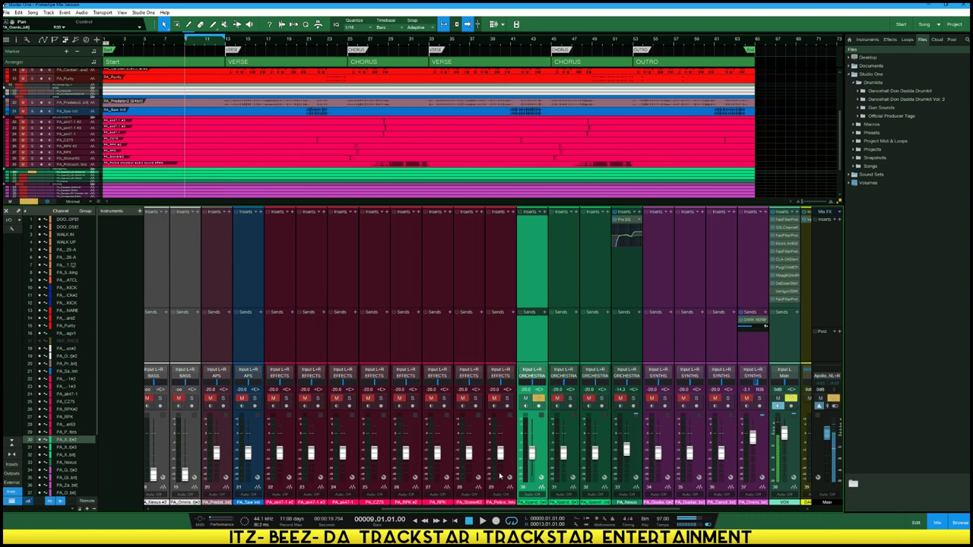
pyautogui.press('s')
# Solo orchestra channels 31 and 32 and raise channel 31 to -5.2 dB
pyautogui.click(641, 404)
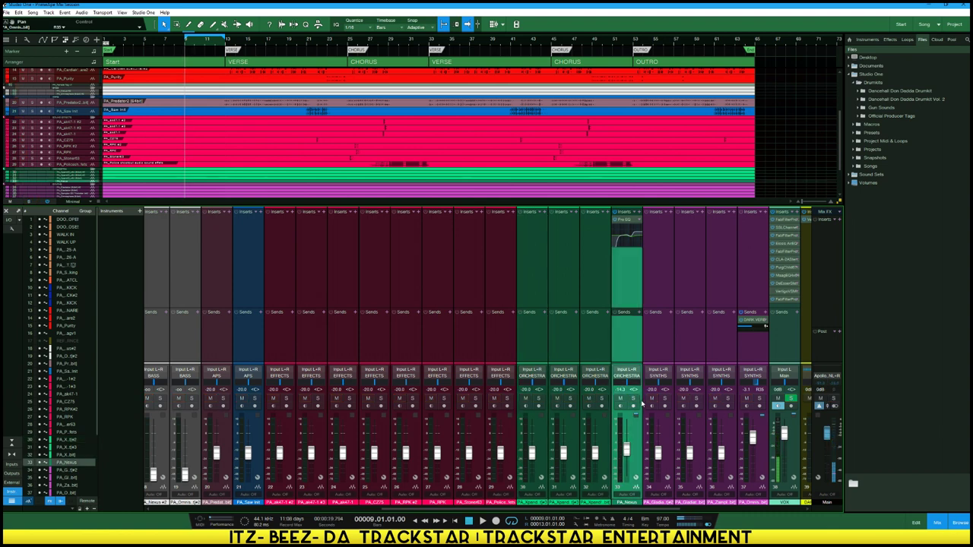
pyautogui.click(601, 399)
pyautogui.click(571, 399)
pyautogui.press('space')
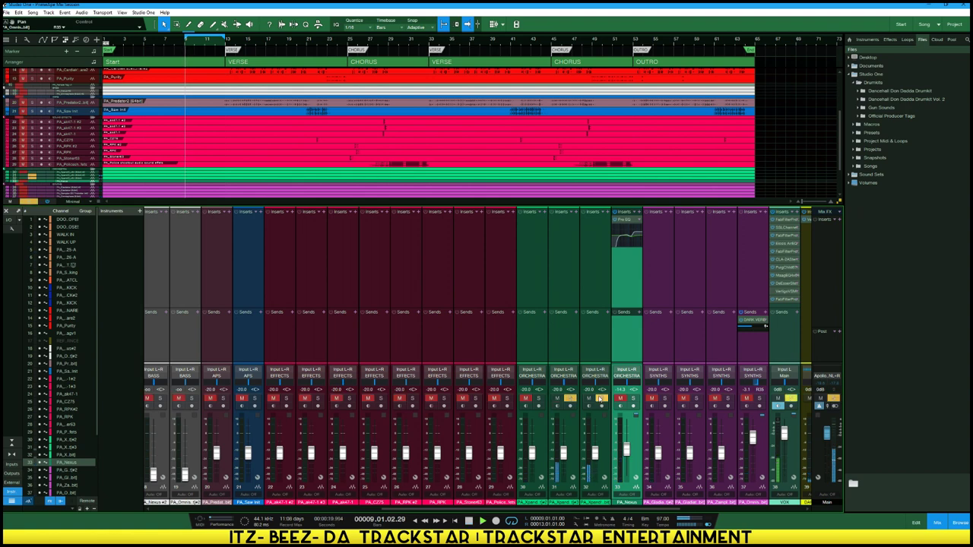
pyautogui.moveTo(563, 451); pyautogui.dragTo(562, 439)
pyautogui.press('space')
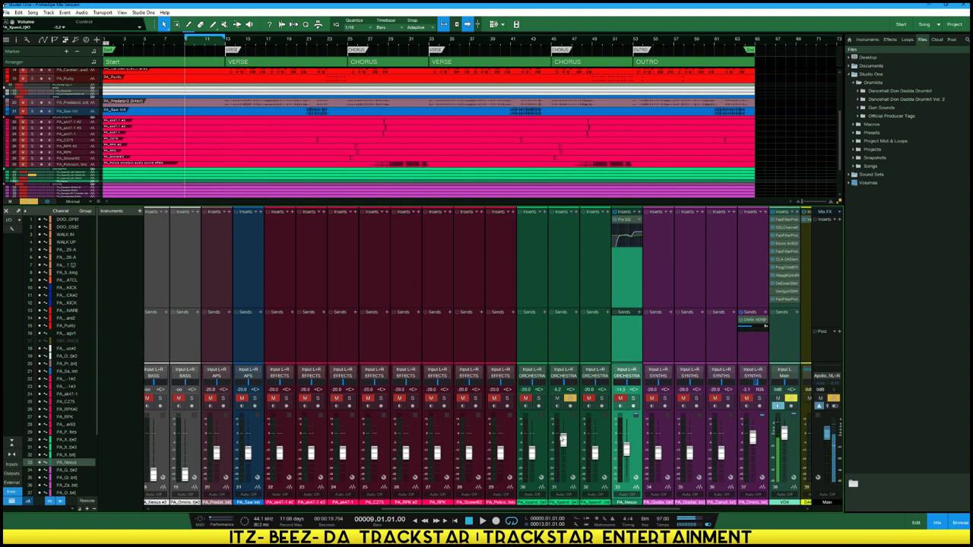
pyautogui.moveTo(515, 511); pyautogui.dragTo(555, 515)
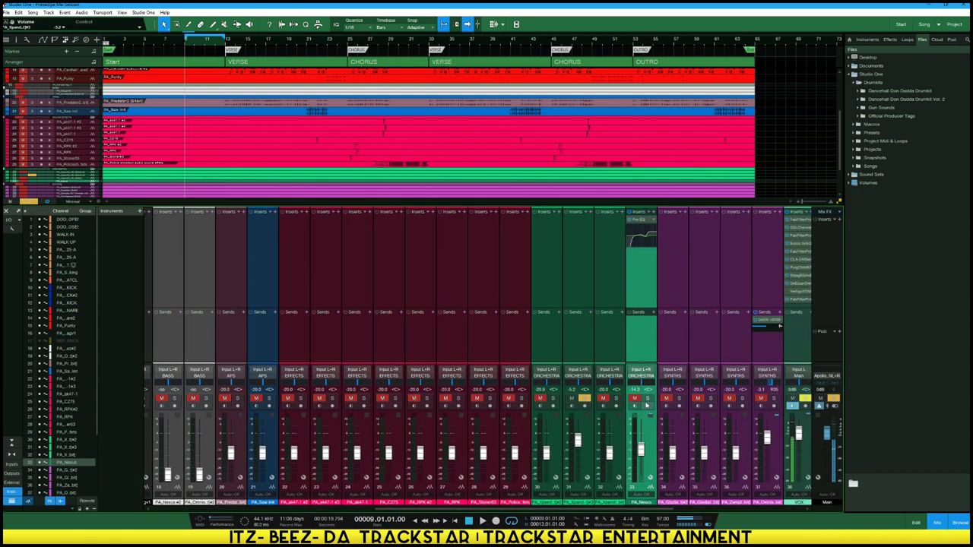
# Mute orchestra channels 30, 32 and 33, and copy channel 33's Pro EQ onto synth channel 37
pyautogui.click(585, 398)
pyautogui.click(540, 398)
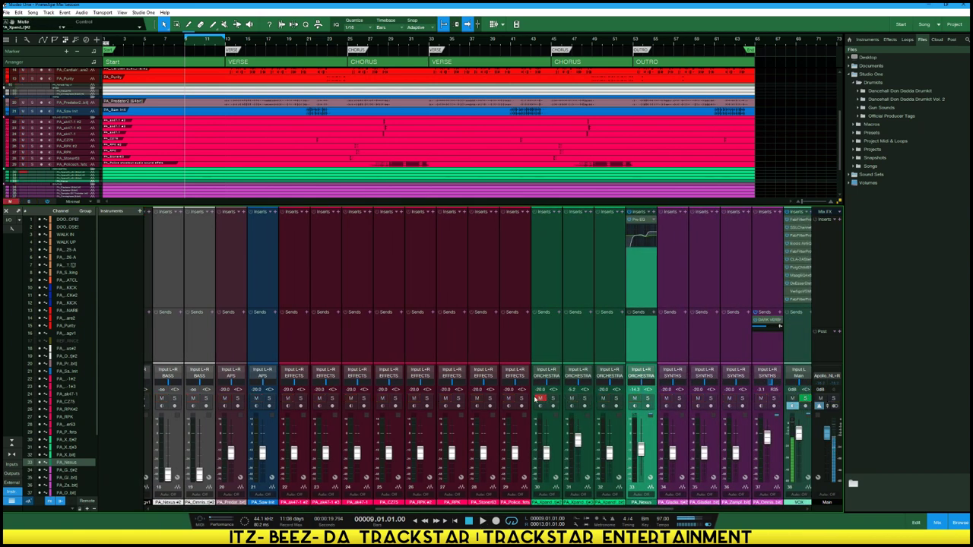
pyautogui.click(603, 398)
pyautogui.click(635, 398)
pyautogui.press('space')
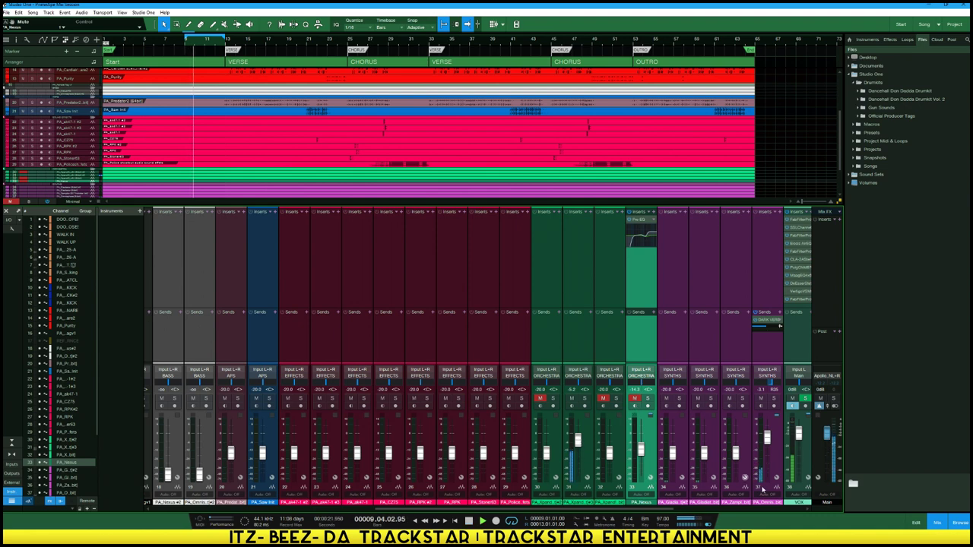
pyautogui.press('space')
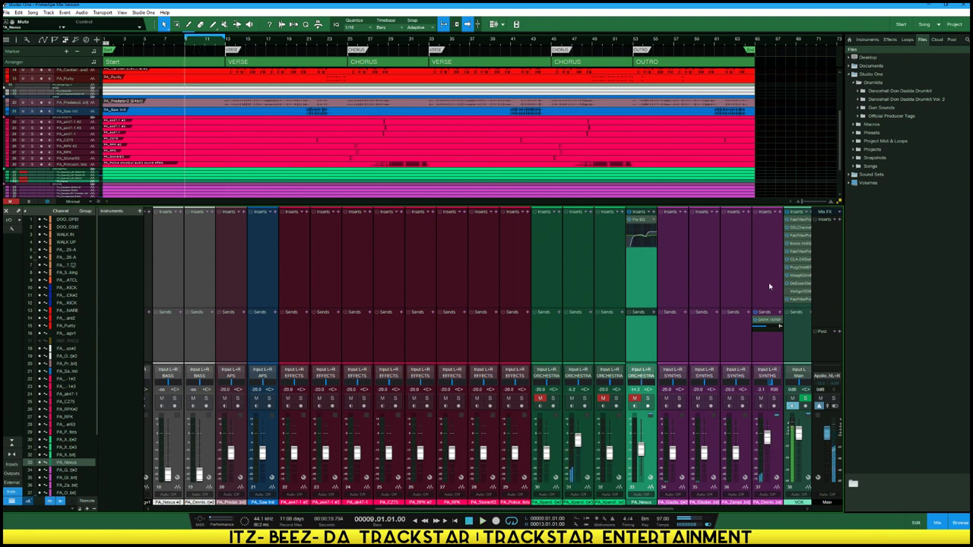
pyautogui.click(764, 235)
pyautogui.moveTo(642, 228); pyautogui.dragTo(755, 253)
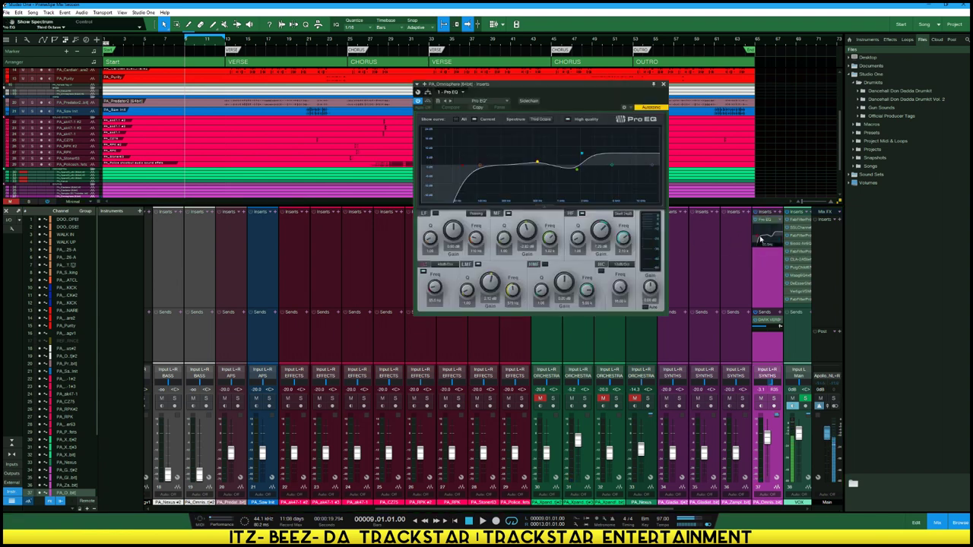
# Flatten the Pro EQ low-mid band to 0 dB, set low cut to 75.3 Hz, then open channel 31's Xpand2
pyautogui.moveTo(537, 162); pyautogui.dragTo(575, 169)
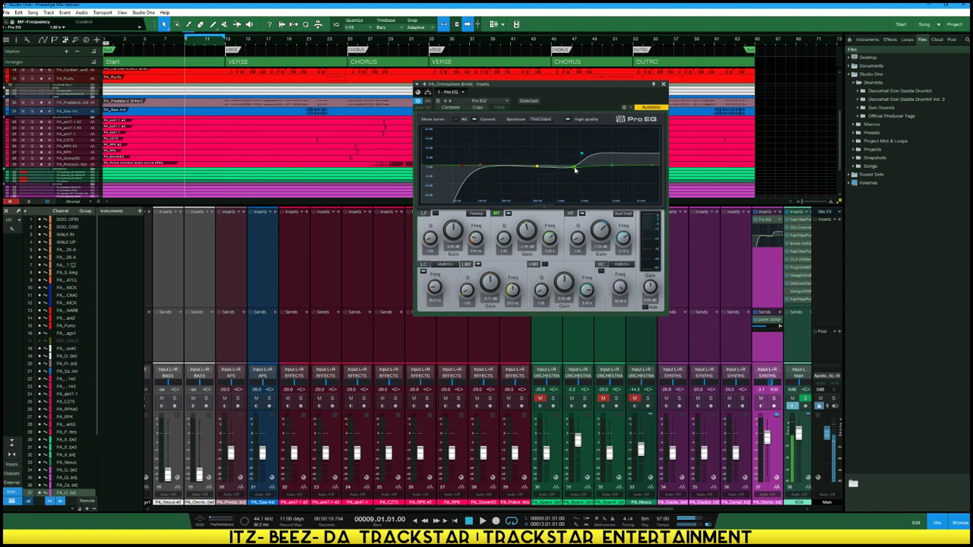
pyautogui.moveTo(466, 171); pyautogui.dragTo(460, 172)
pyautogui.press('space')
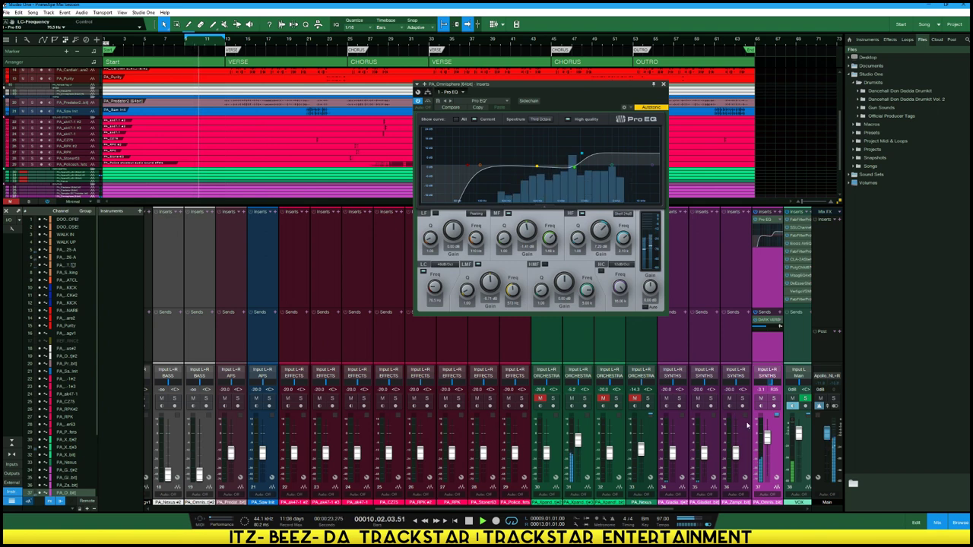
pyautogui.press('space')
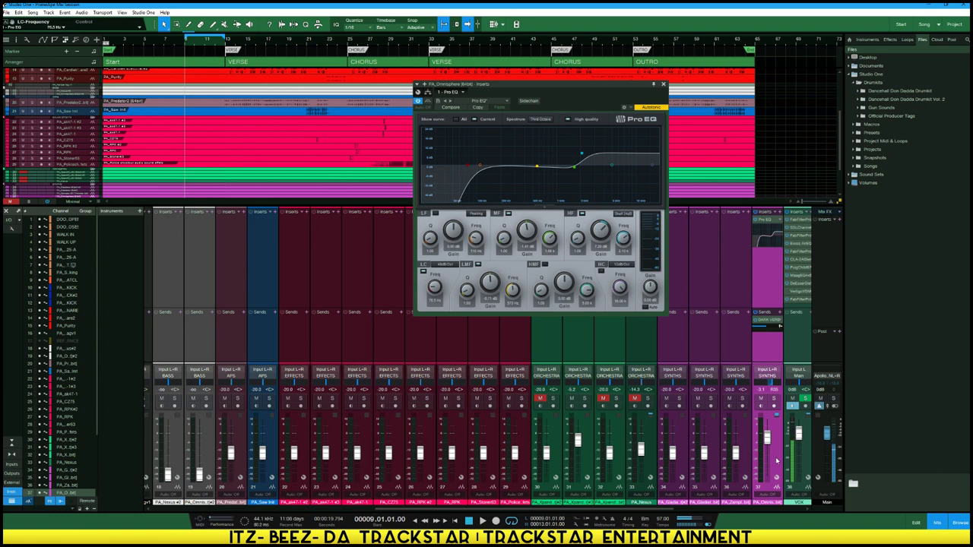
pyautogui.click(589, 445)
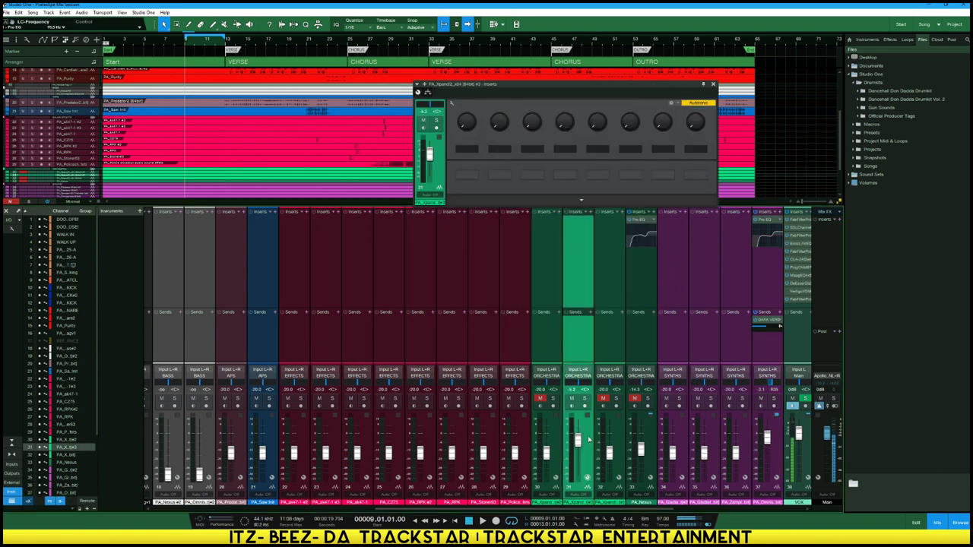
# Close Xpand2, audition the song, and bring up the plug-in browser for channel 31's inserts
pyautogui.click(713, 85)
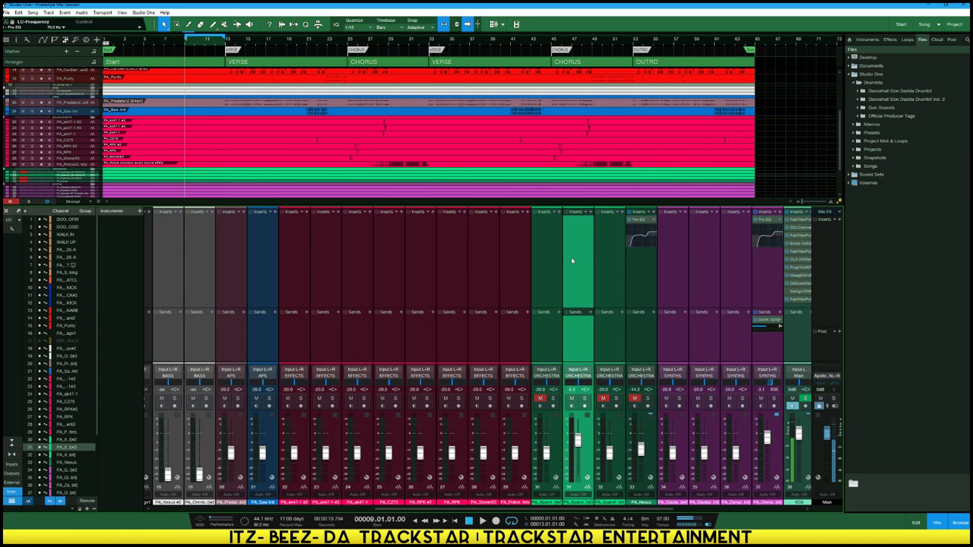
pyautogui.press('space')
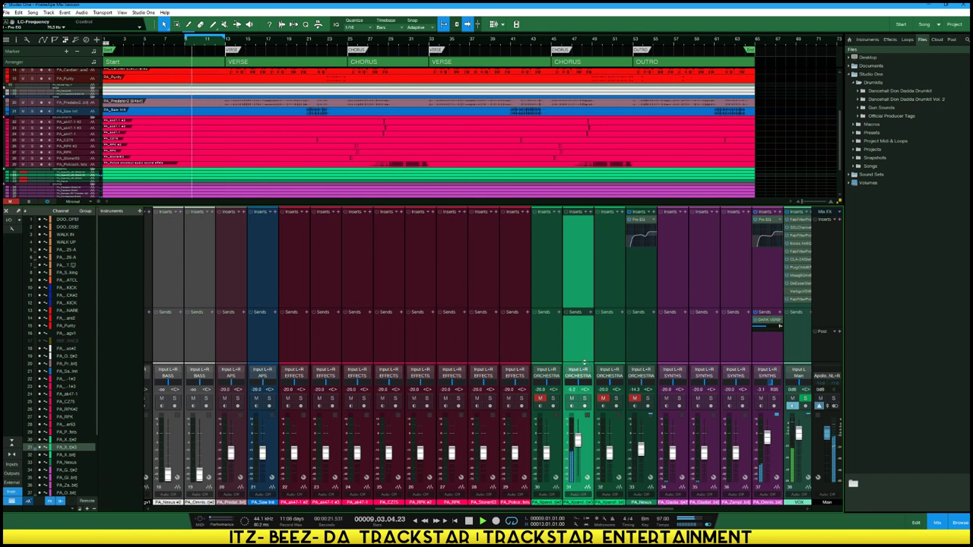
pyautogui.press('space')
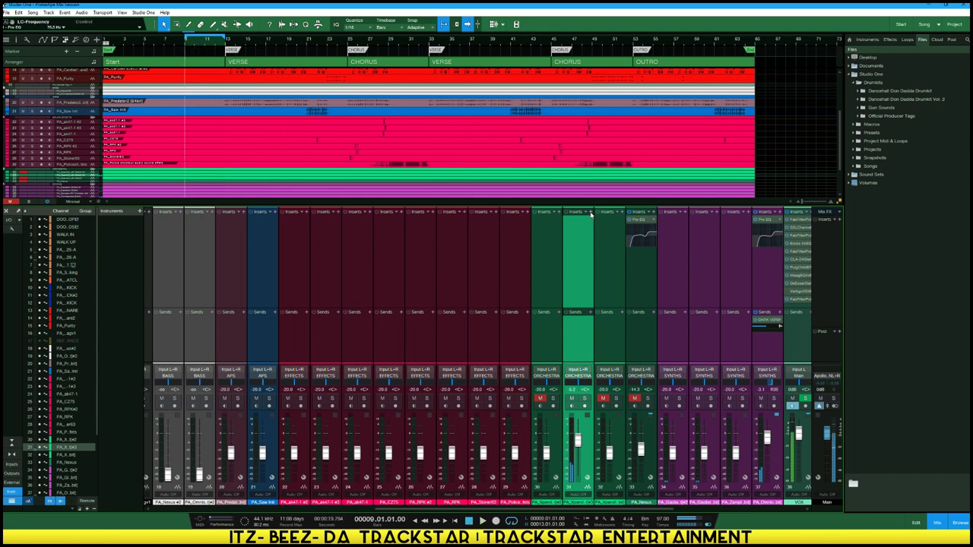
pyautogui.click(590, 213)
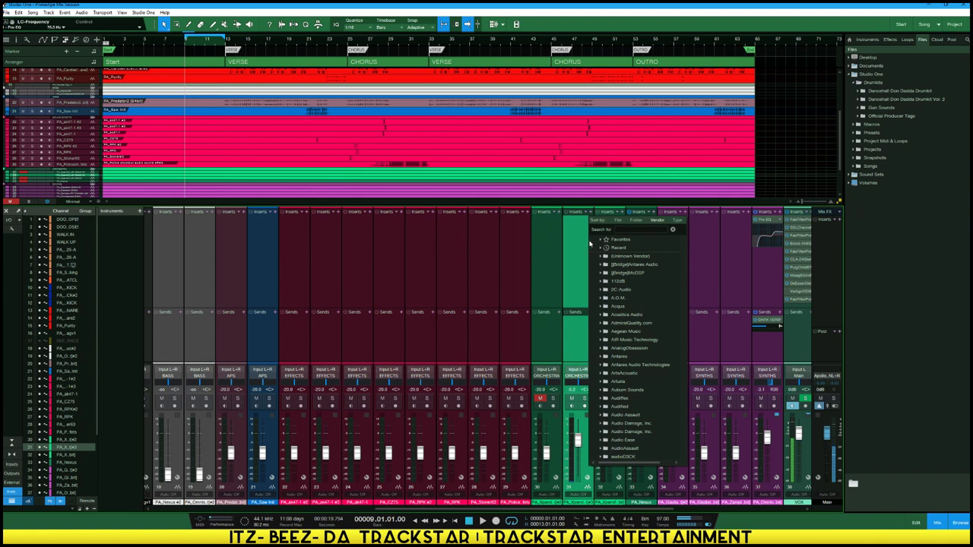
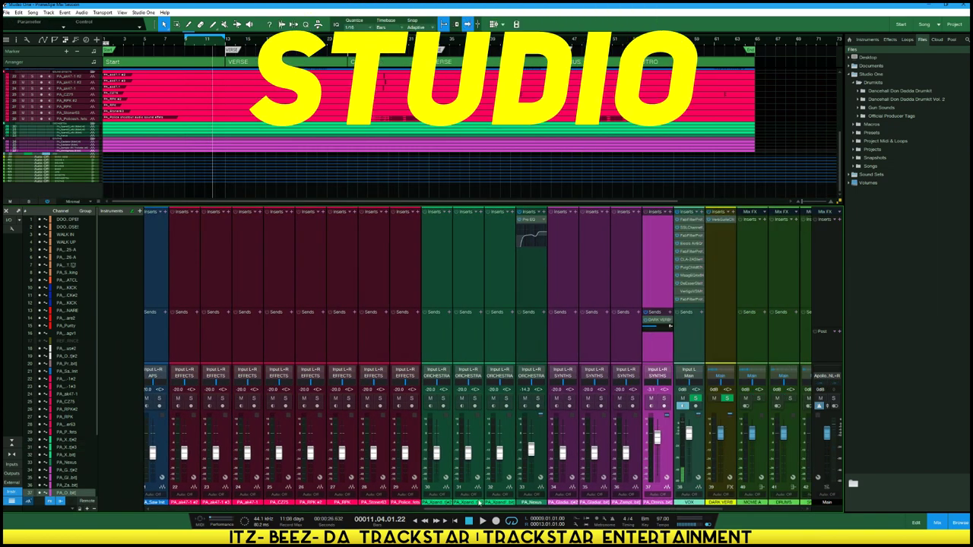
# Raise channel 31's fader, mute channels 30, 32 and 33, and Alt-drag PA_Nexus's Pro EQ onto Omnisphere
pyautogui.moveTo(479, 502); pyautogui.dragTo(550, 505)
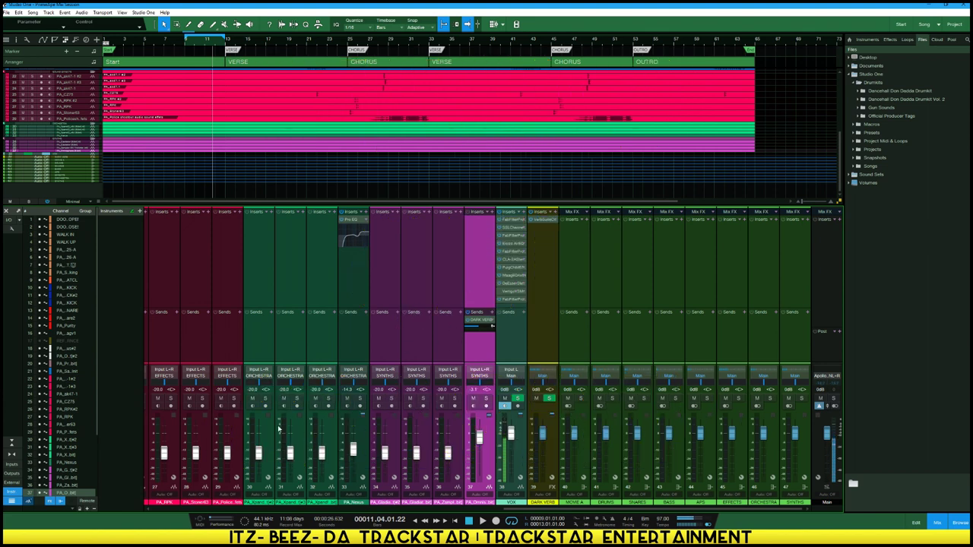
pyautogui.moveTo(290, 451); pyautogui.dragTo(290, 440)
pyautogui.click(252, 399)
pyautogui.click(315, 398)
pyautogui.click(347, 398)
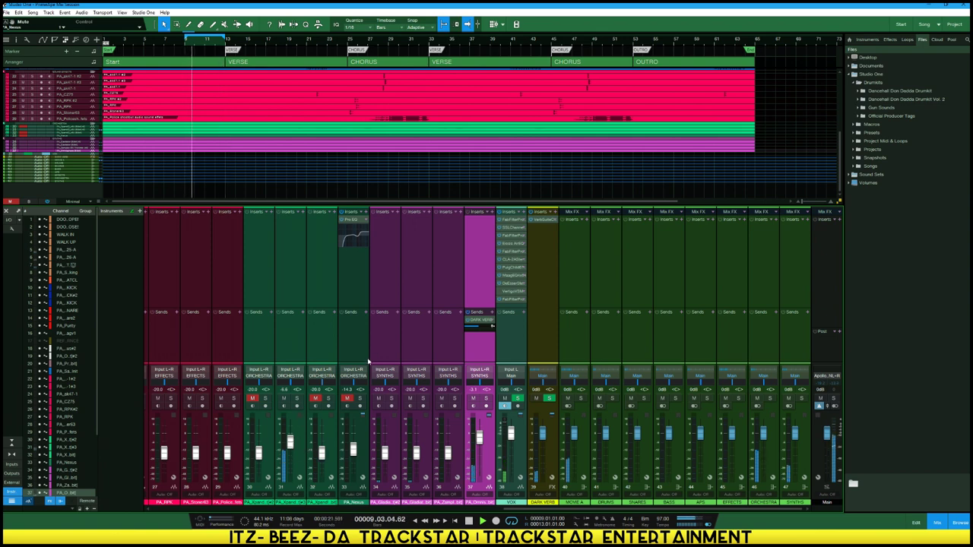
pyautogui.click(354, 236)
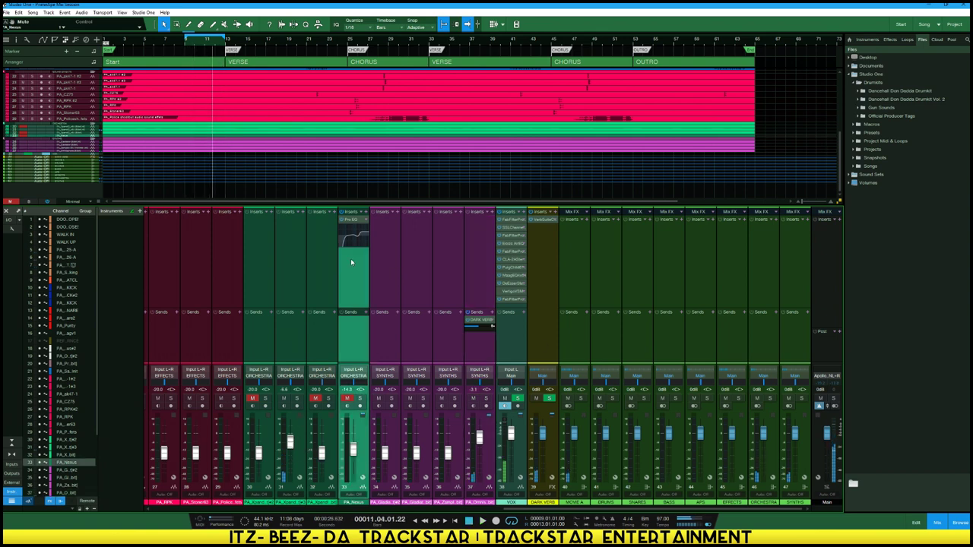
pyautogui.moveTo(352, 222); pyautogui.dragTo(477, 229)
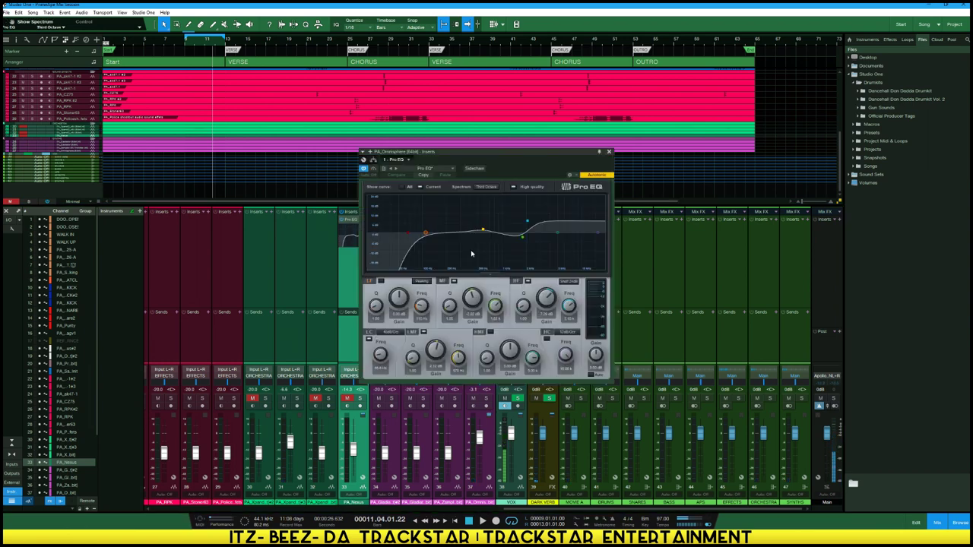
# During playback, try and undo a high cut, and move the Omnisphere mid band to 1.74 kHz
pyautogui.press('space')
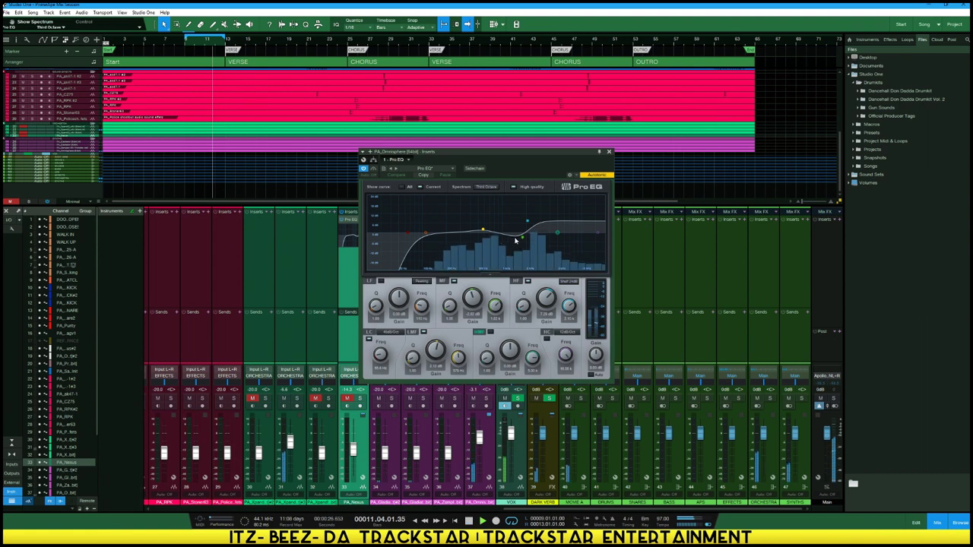
pyautogui.click(521, 239)
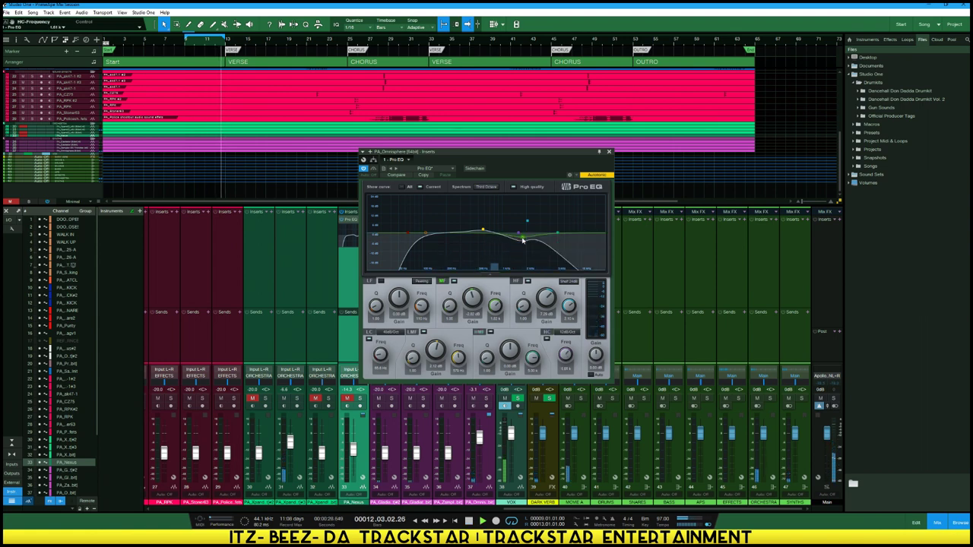
pyautogui.hotkey('ctrl', 'z')
pyautogui.moveTo(523, 240); pyautogui.dragTo(481, 233)
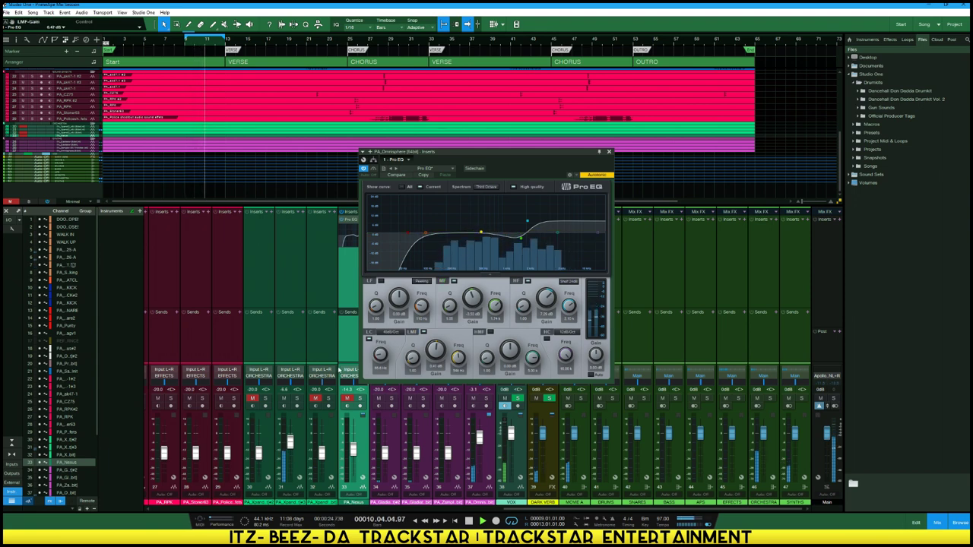
pyautogui.moveTo(511, 433); pyautogui.dragTo(513, 445)
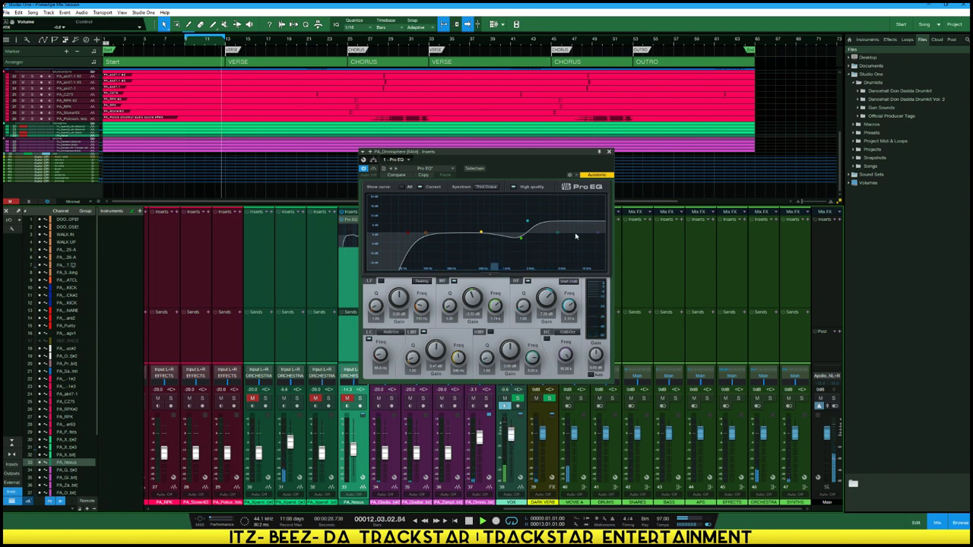
pyautogui.click(609, 151)
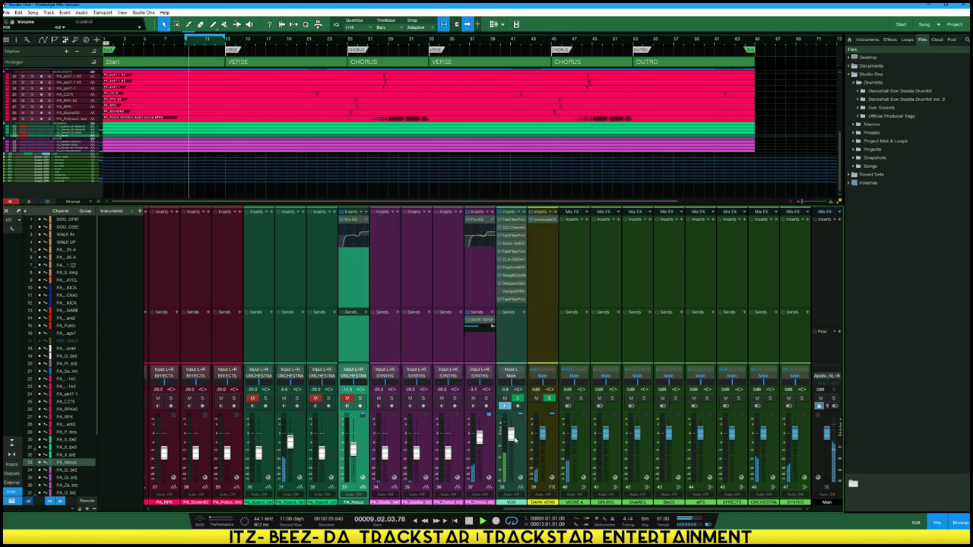
# Reset the VOX fader to 0 dB and pull the Omnisphere synths fader down to about -5.5 dB
pyautogui.moveTo(511, 439); pyautogui.dragTo(513, 458)
pyautogui.keyDown('ctrl'); pyautogui.click(511, 439); pyautogui.keyUp('ctrl')
pyautogui.click(481, 441)
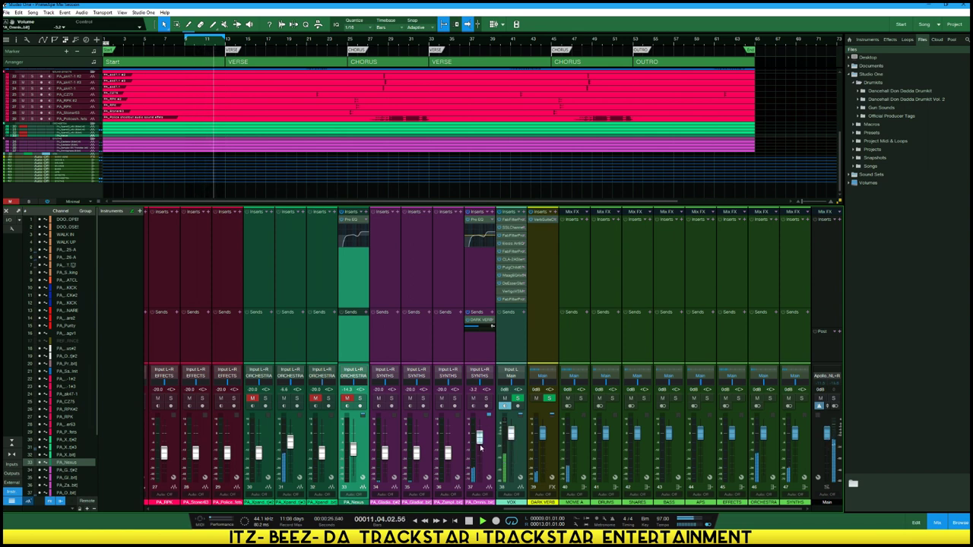
pyautogui.moveTo(481, 458); pyautogui.dragTo(488, 494)
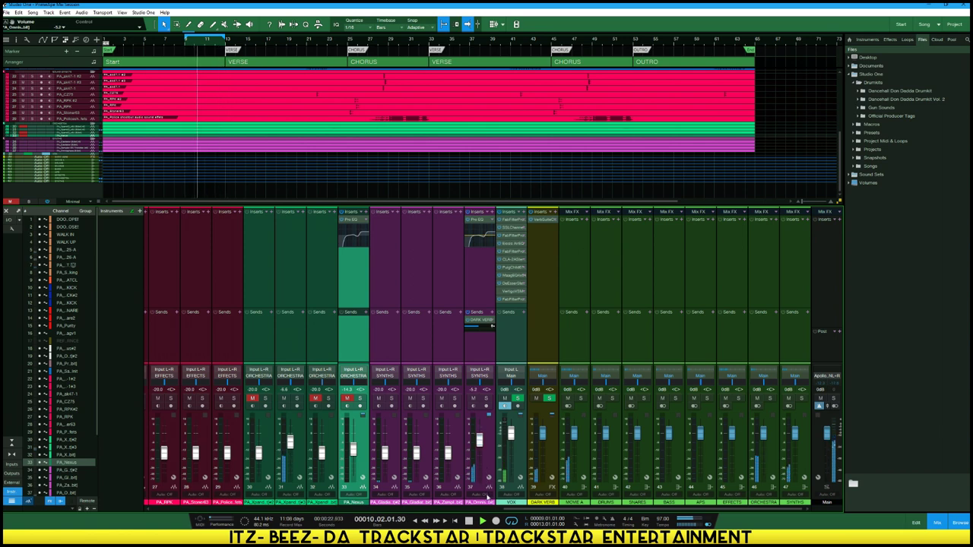
pyautogui.moveTo(479, 441); pyautogui.dragTo(480, 455)
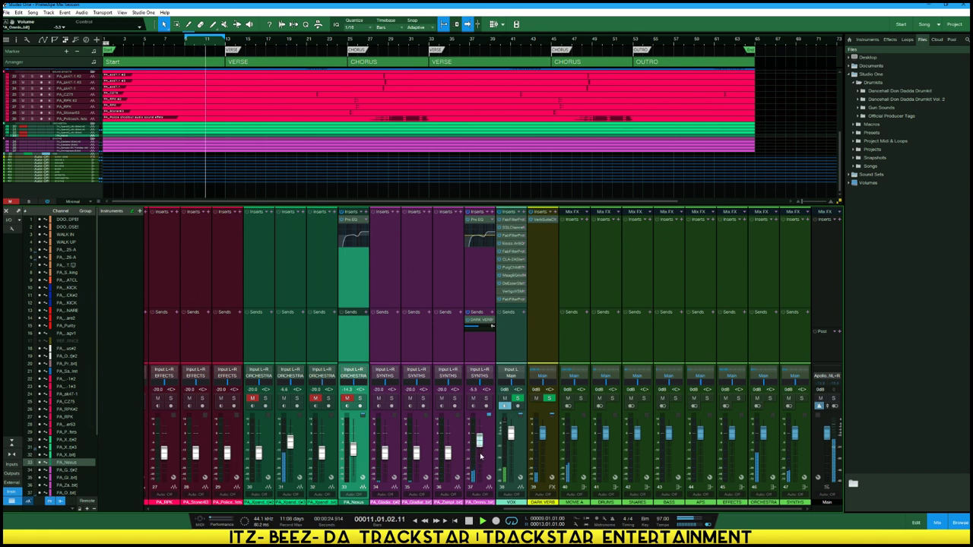
# Select orchestra channel 31 and bring up its insert plug-in browser search
pyautogui.click(300, 408)
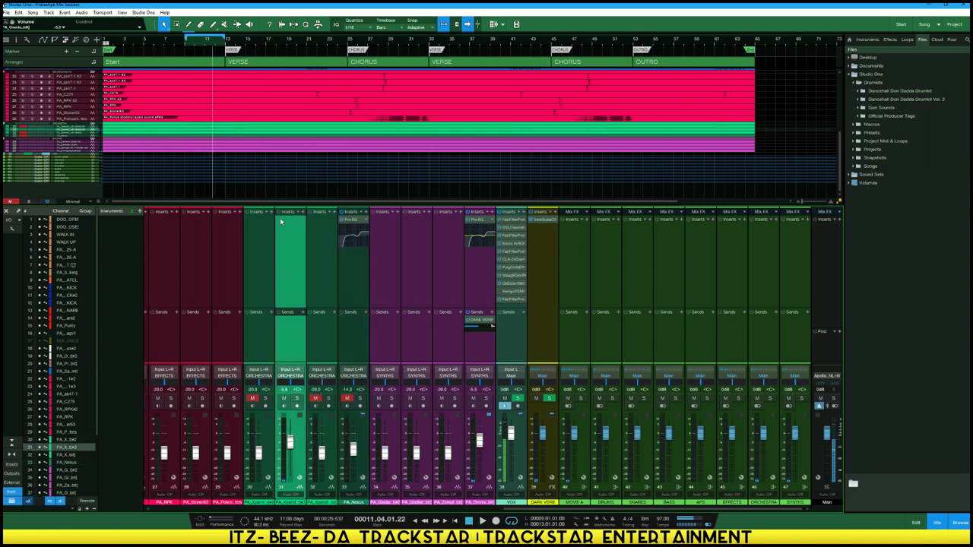
pyautogui.click(302, 213)
pyautogui.click(343, 230)
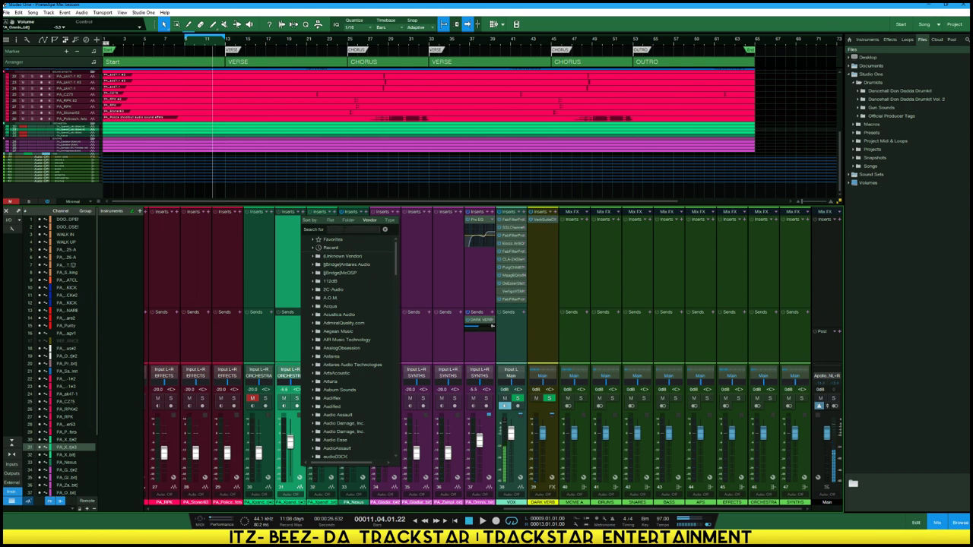
# Search 'pug' and insert PugTec EQP1A Stereo on orchestra channel 31
pyautogui.write('pug')
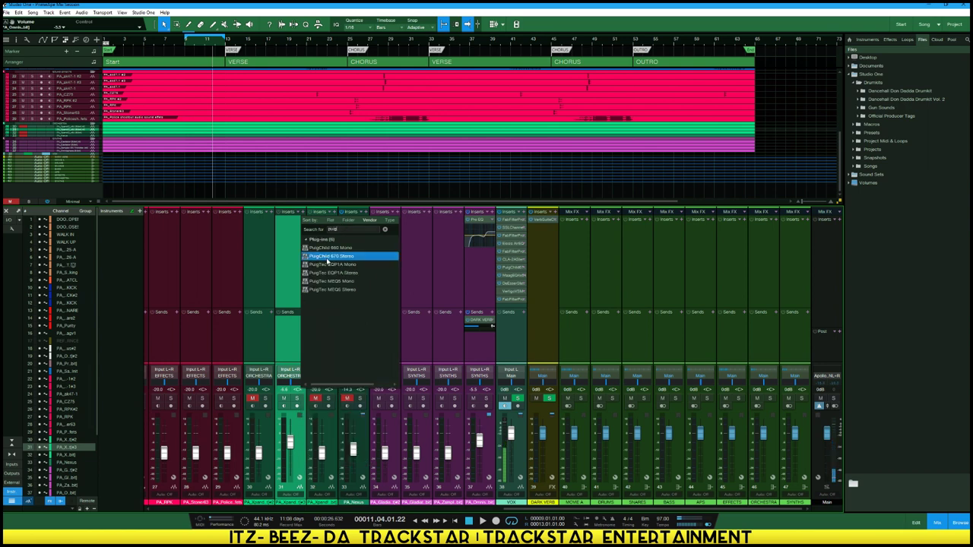
pyautogui.click(332, 272)
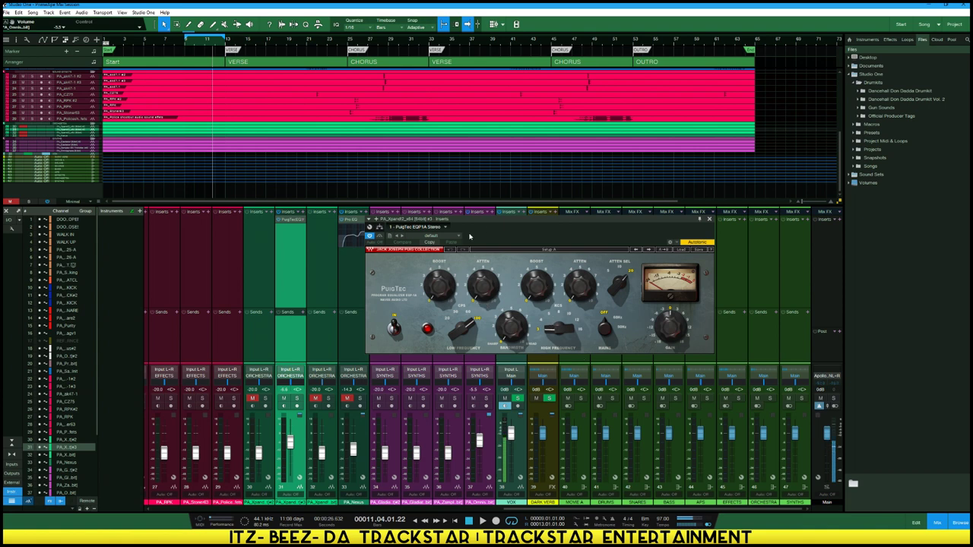
# Boost the PugTec low frequencies and slightly lower channel 31's fader during playback
pyautogui.moveTo(471, 225); pyautogui.dragTo(497, 228)
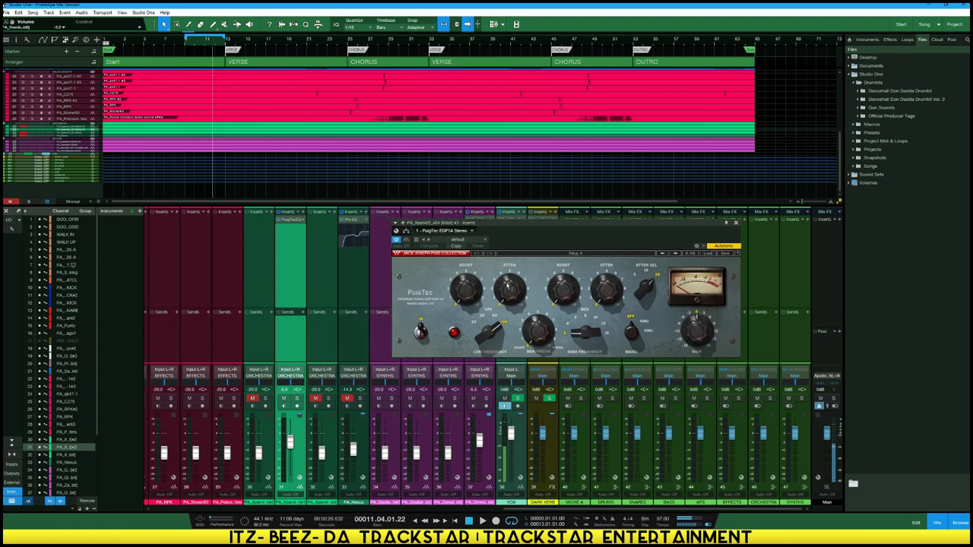
pyautogui.moveTo(490, 333)
pyautogui.moveTo(466, 298); pyautogui.dragTo(466, 257)
pyautogui.press('space')
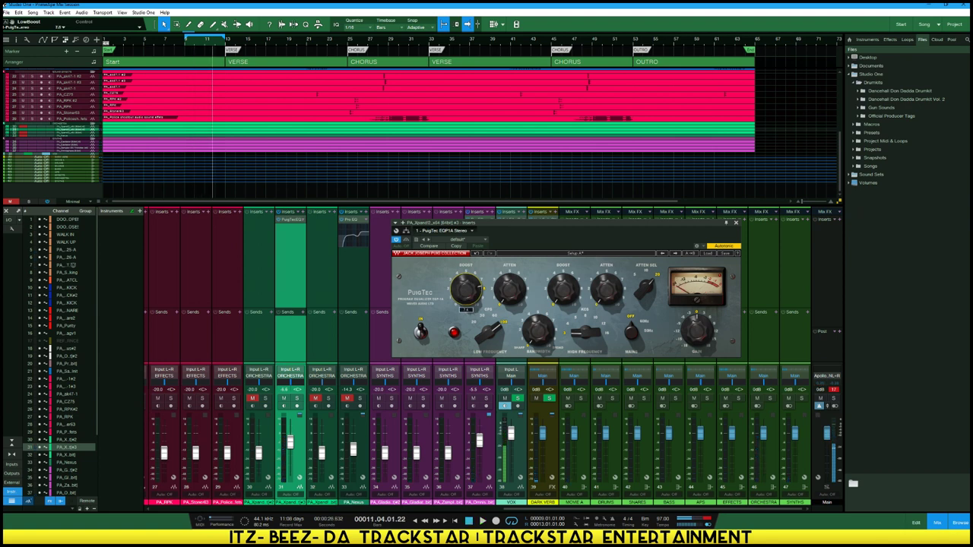
pyautogui.moveTo(290, 441); pyautogui.dragTo(290, 445)
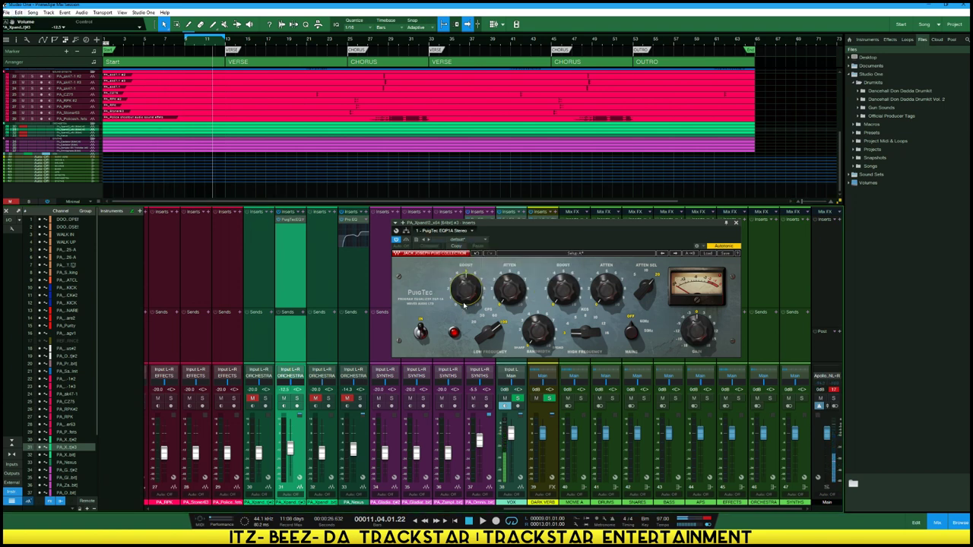
# Audition again, set the PugTec low boost near 5.5 and low attenuation near 2.4
pyautogui.press('space')
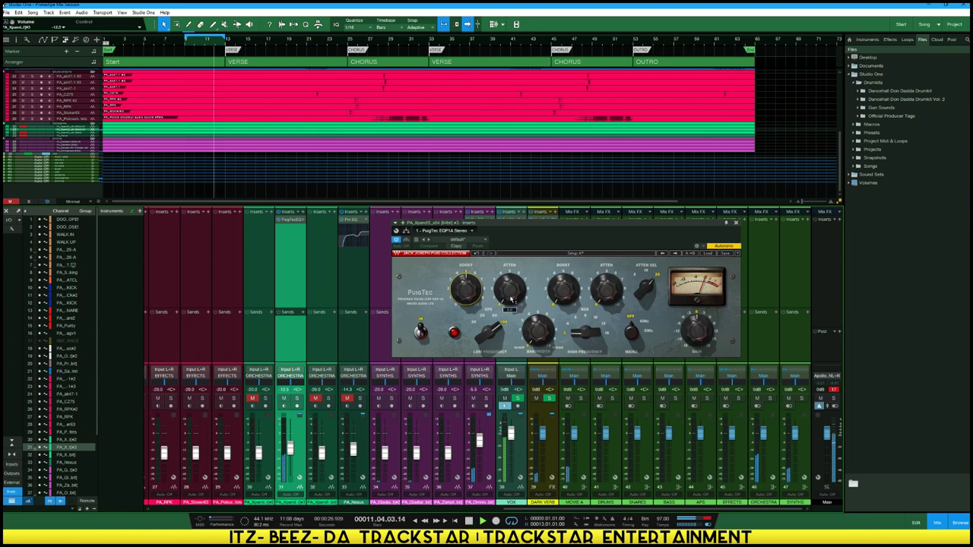
pyautogui.moveTo(466, 291); pyautogui.dragTo(466, 287)
pyautogui.moveTo(510, 299)
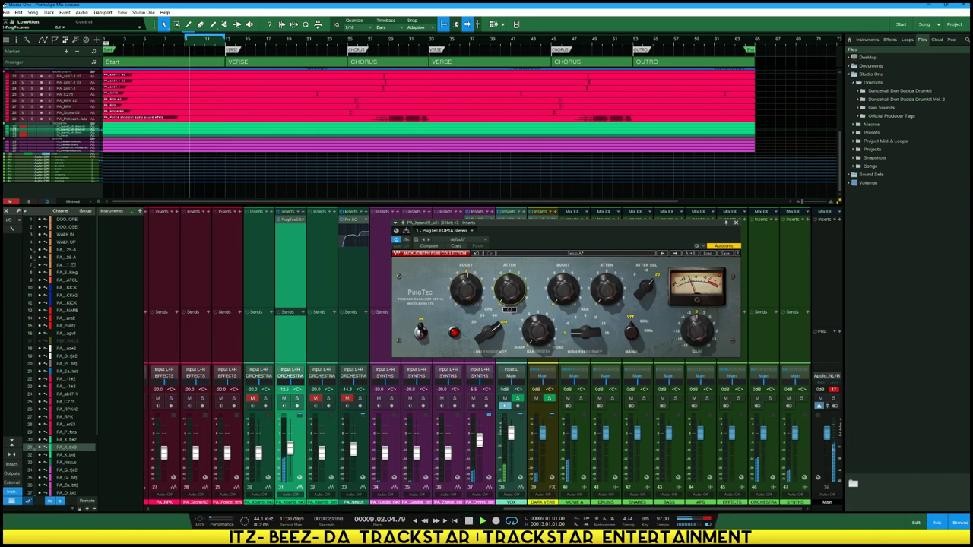
pyautogui.scroll(2, 465, 293)
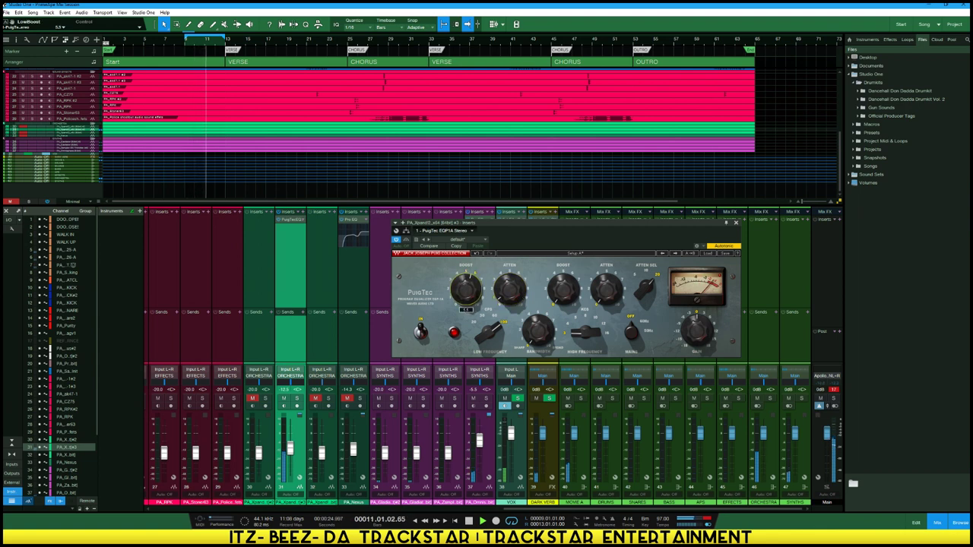
pyautogui.scroll(3, 511, 299)
pyautogui.scroll(5, 511, 298)
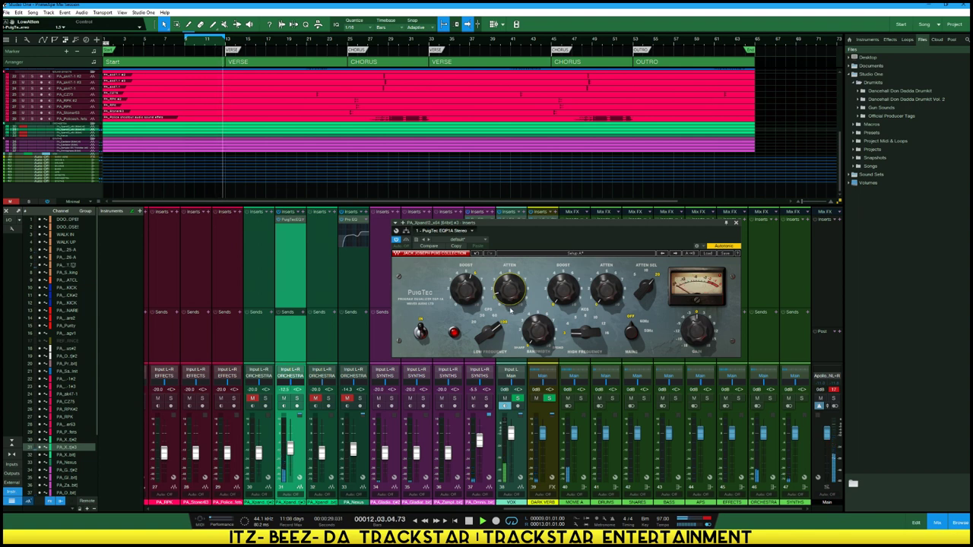
pyautogui.scroll(3, 537, 328)
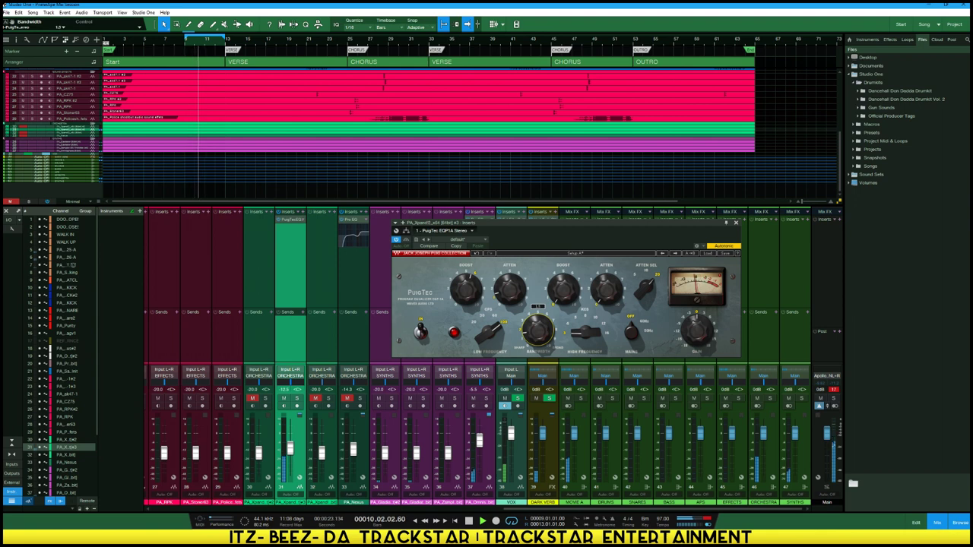
pyautogui.scroll(6, 508, 293)
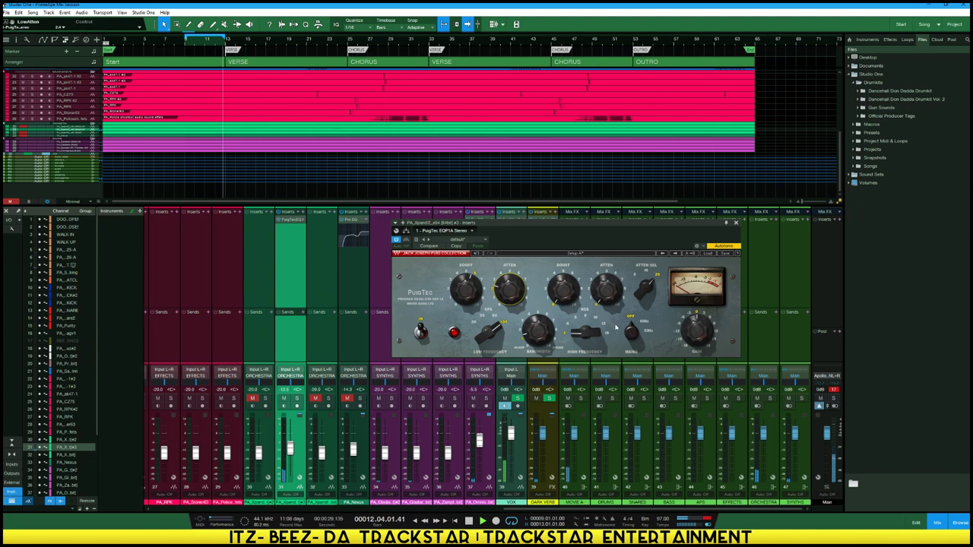
# Set PugTec high frequency to about 12 kHz, high boost 5.1, high attenuation 5.2, and re-enable it
pyautogui.moveTo(587, 335); pyautogui.dragTo(588, 300)
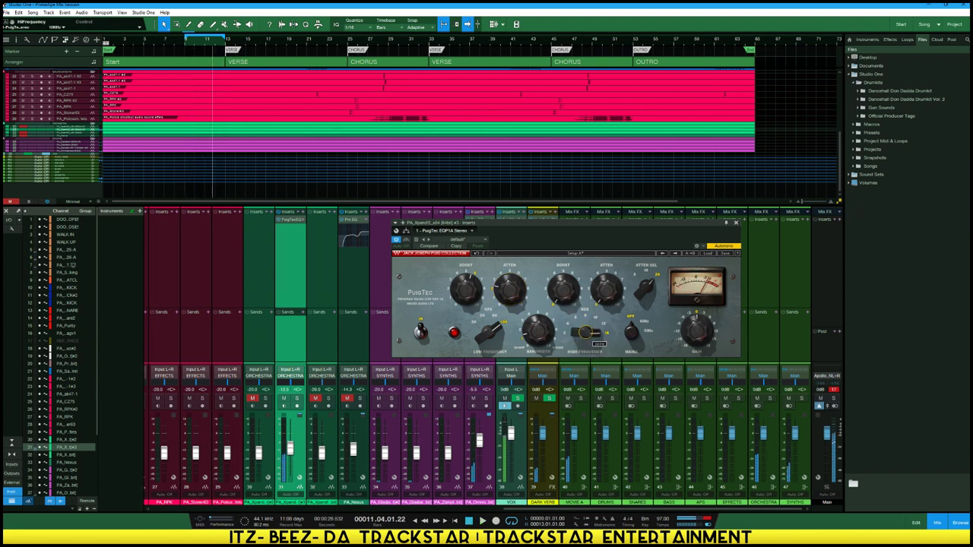
pyautogui.moveTo(587, 332); pyautogui.dragTo(588, 328)
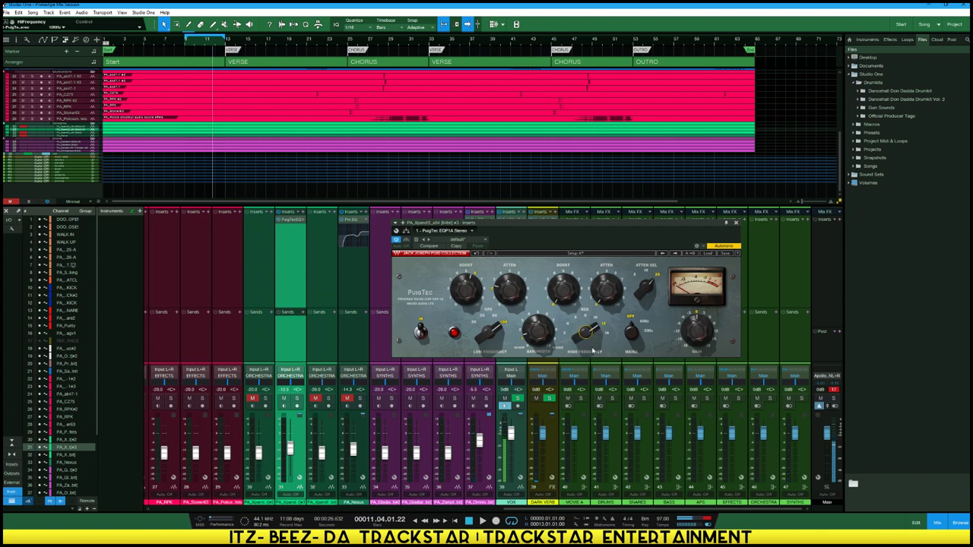
pyautogui.click(563, 295)
pyautogui.moveTo(562, 290)
pyautogui.mouseDown()
pyautogui.moveTo(563, 322)
pyautogui.moveTo(564, 276)
pyautogui.mouseUp()
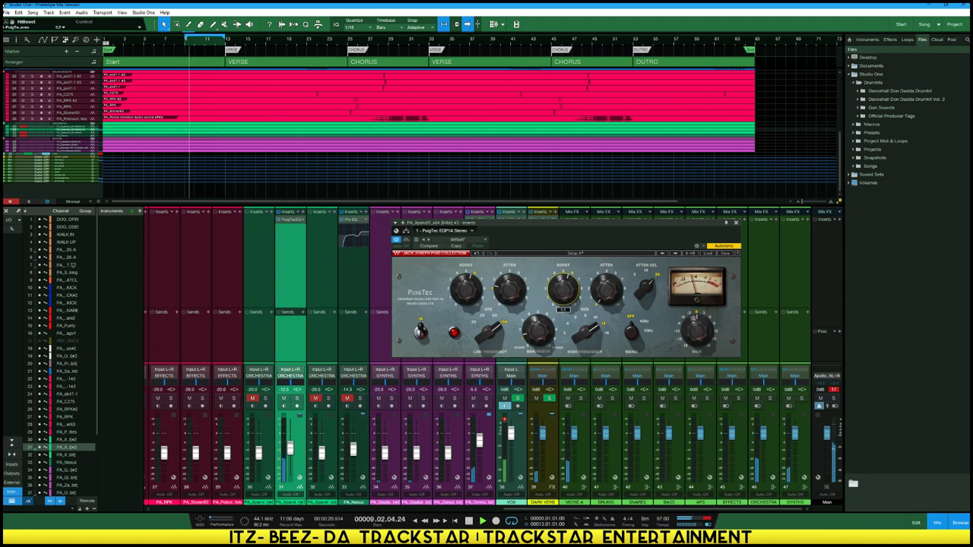
pyautogui.moveTo(607, 294); pyautogui.dragTo(606, 276)
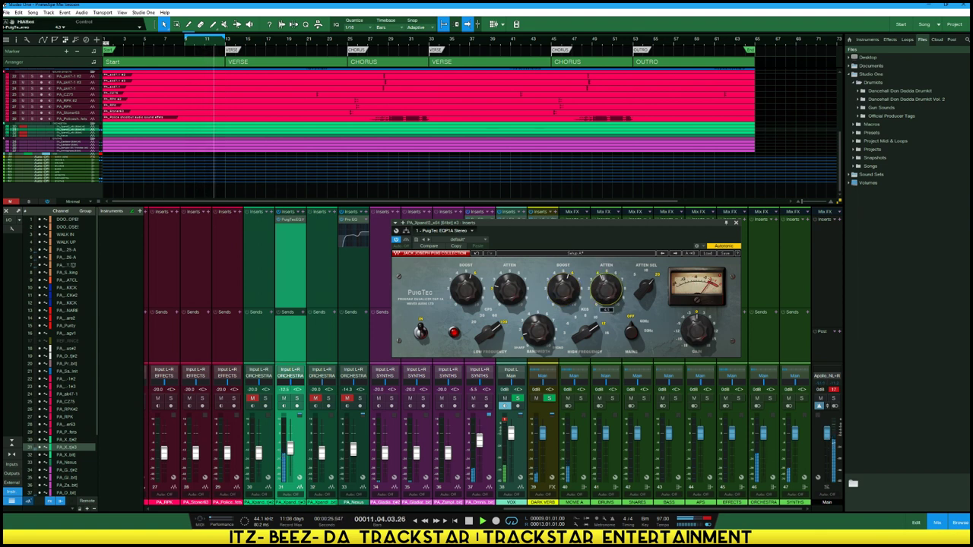
pyautogui.moveTo(563, 291); pyautogui.dragTo(564, 288)
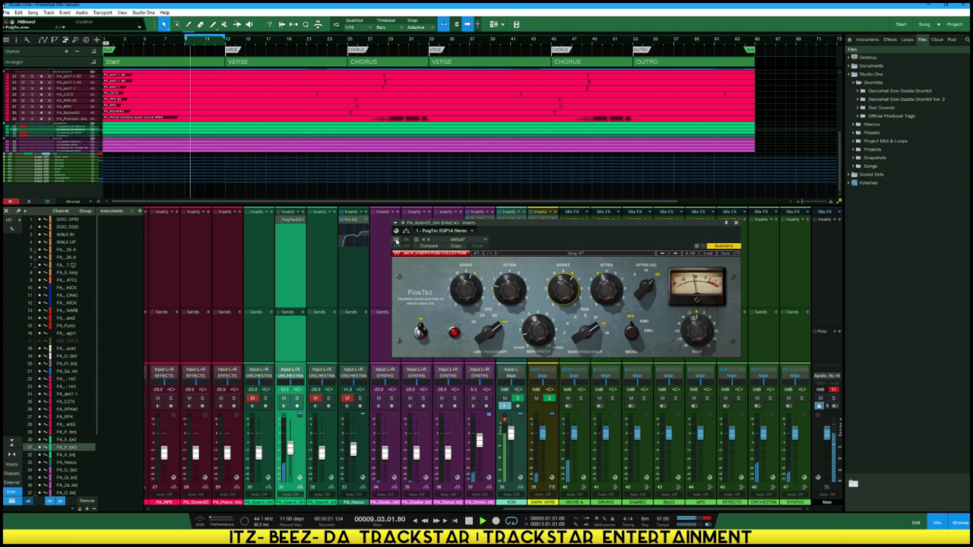
pyautogui.click(396, 240)
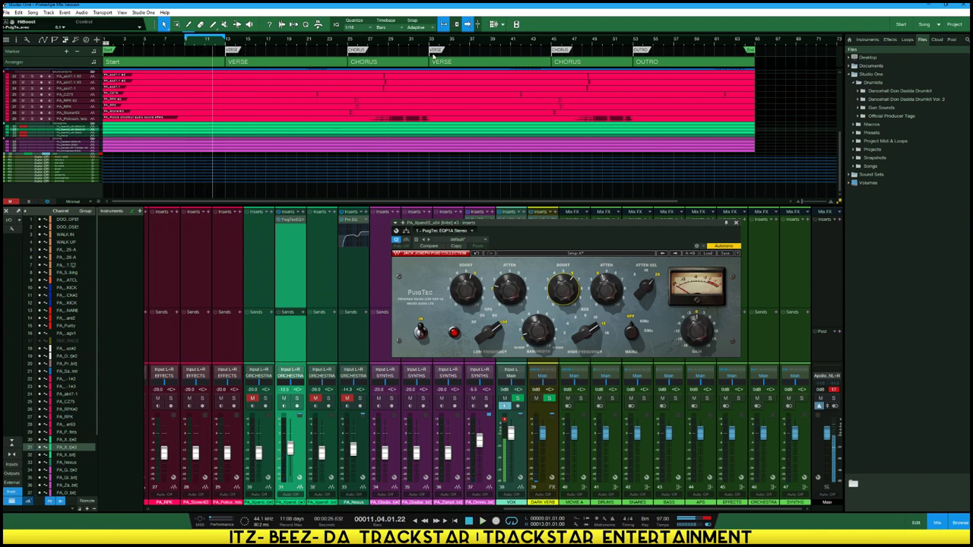
# Add a DARK VERB send on channel 31 and set its level to about -28.6 dB
pyautogui.click(303, 312)
pyautogui.click(326, 397)
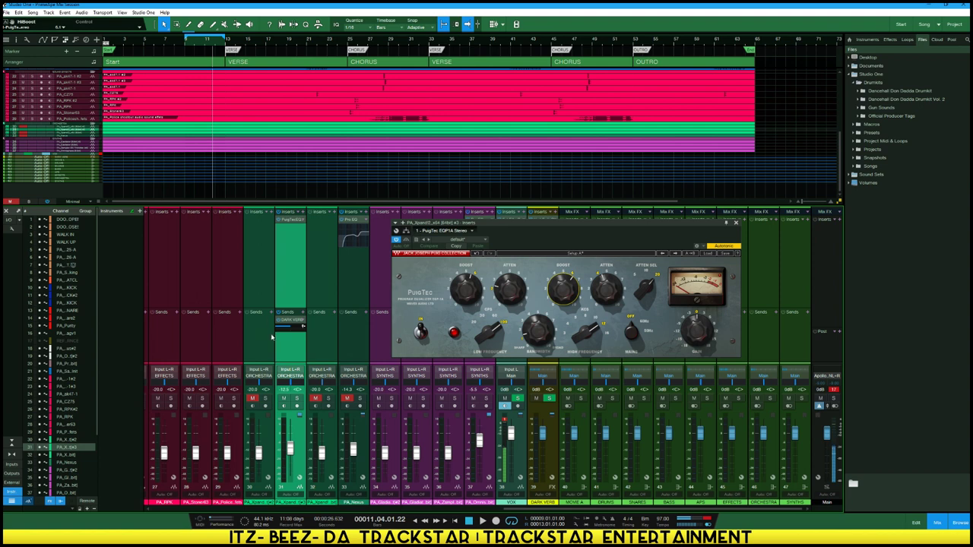
pyautogui.moveTo(290, 331); pyautogui.dragTo(290, 367)
pyautogui.press('space')
pyautogui.moveTo(284, 327); pyautogui.dragTo(285, 336)
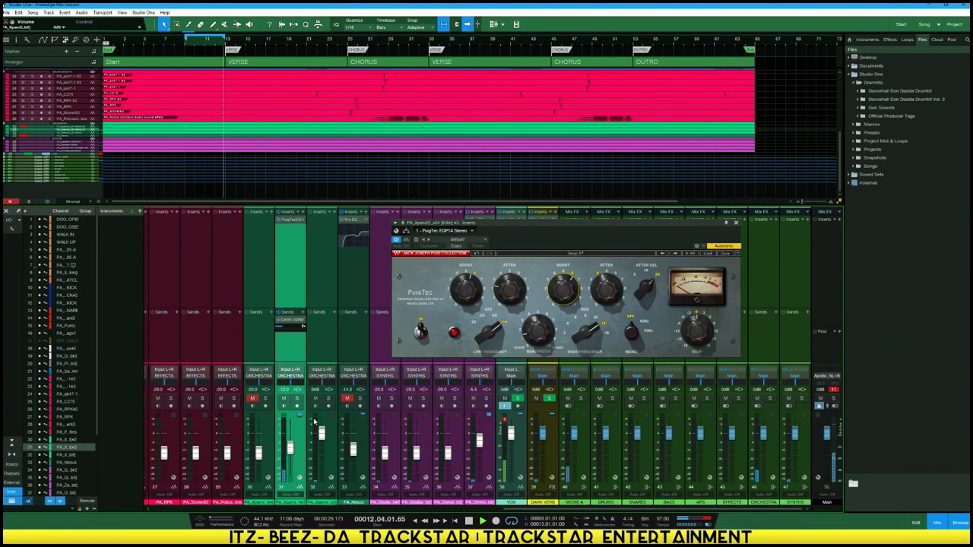
# Load Pro EQ on channel 32 via a 'pro' search and enable its low cut around 72.4 Hz
pyautogui.click(335, 216)
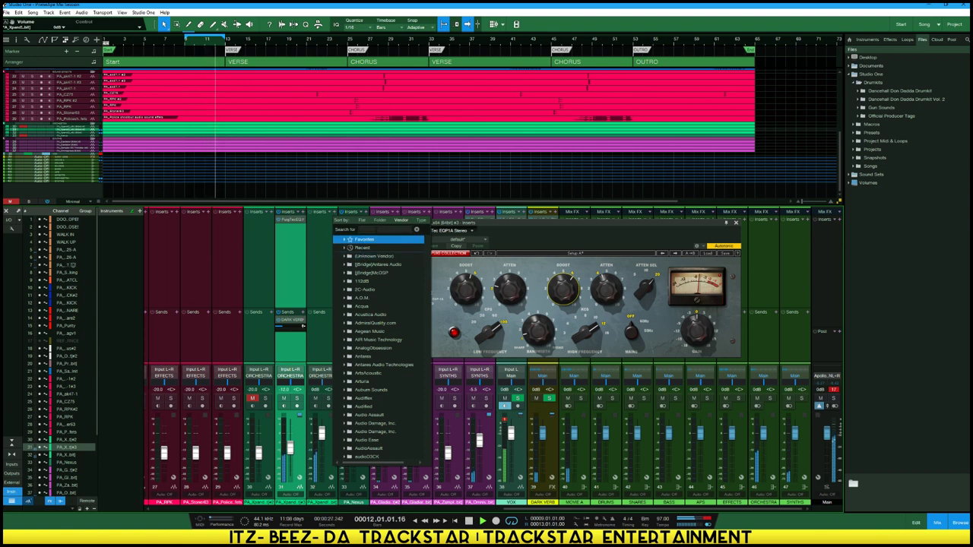
pyautogui.write('pro')
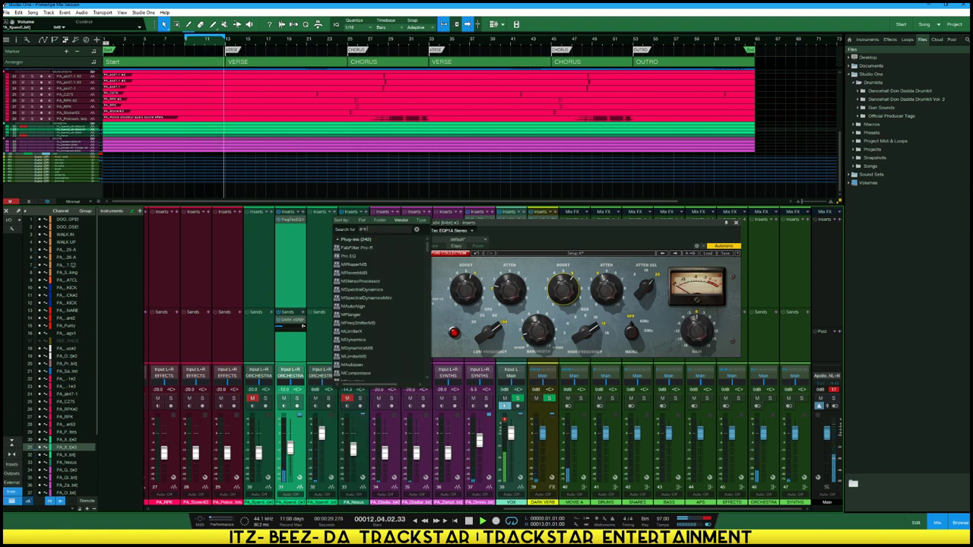
pyautogui.press('Return')
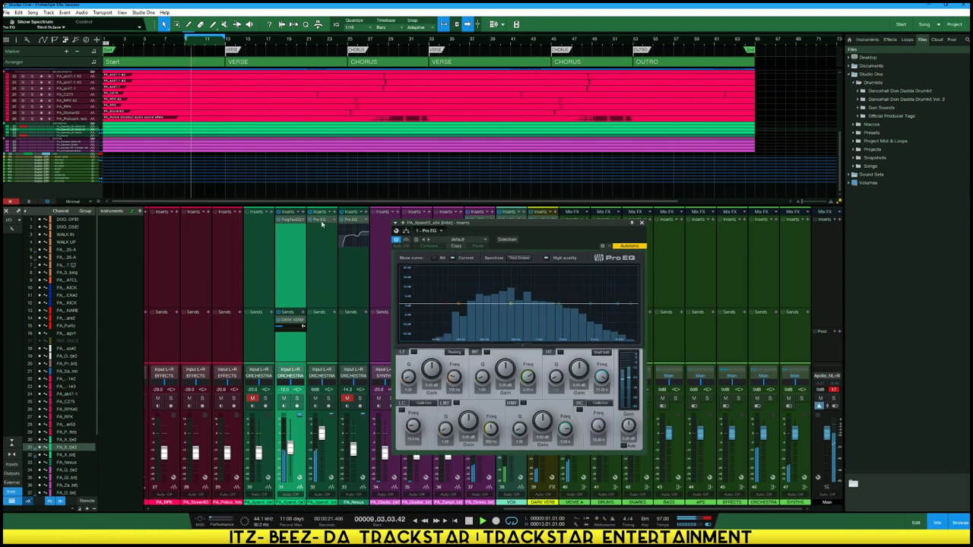
pyautogui.click(314, 239)
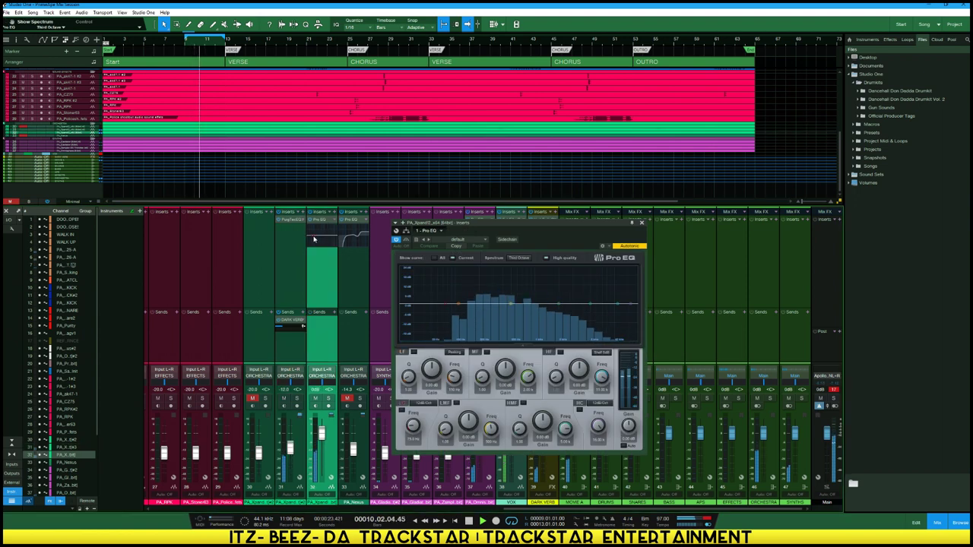
pyautogui.click(312, 239)
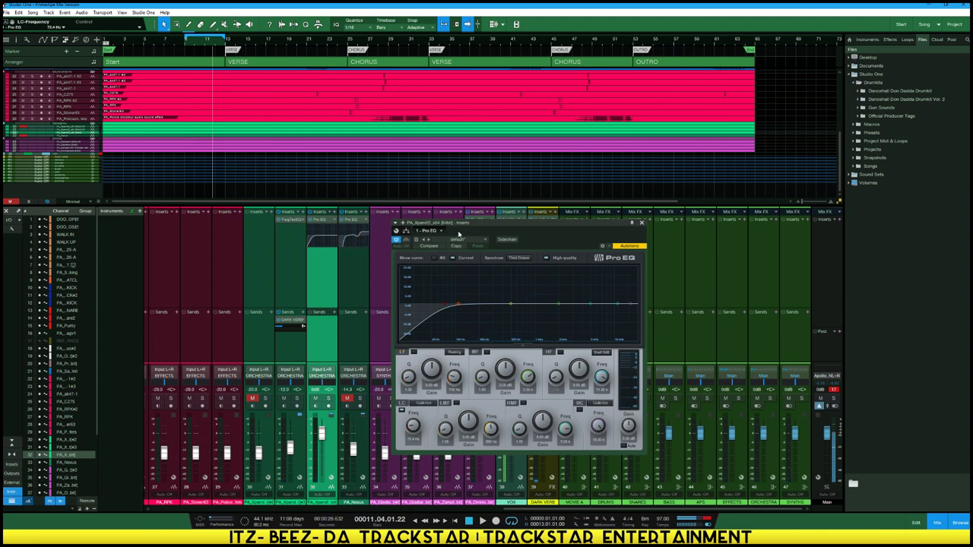
# Set channel 32's Pro EQ low cut slope to 48dB/Oct and pull the mid band to about -1.18 dB
pyautogui.moveTo(486, 224); pyautogui.dragTo(536, 236)
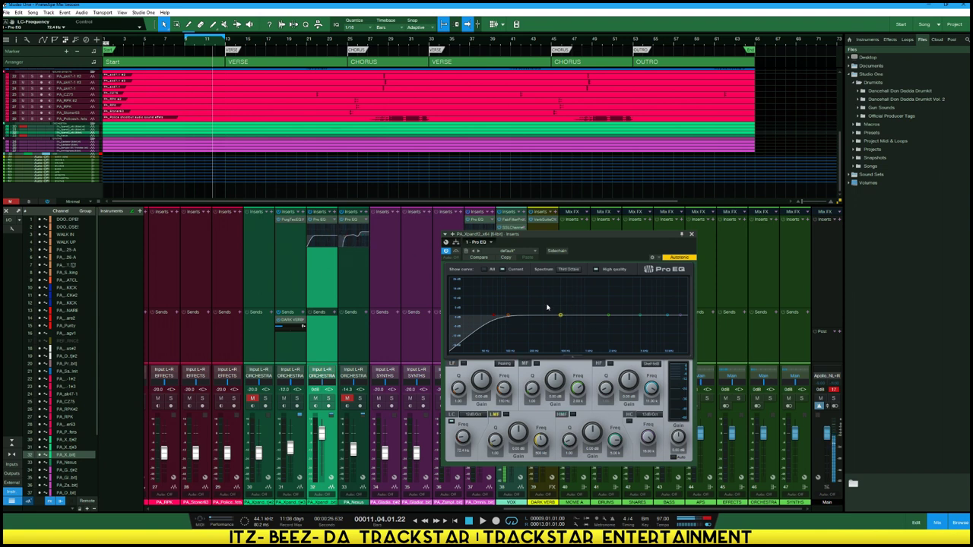
pyautogui.moveTo(326, 236); pyautogui.dragTo(357, 250)
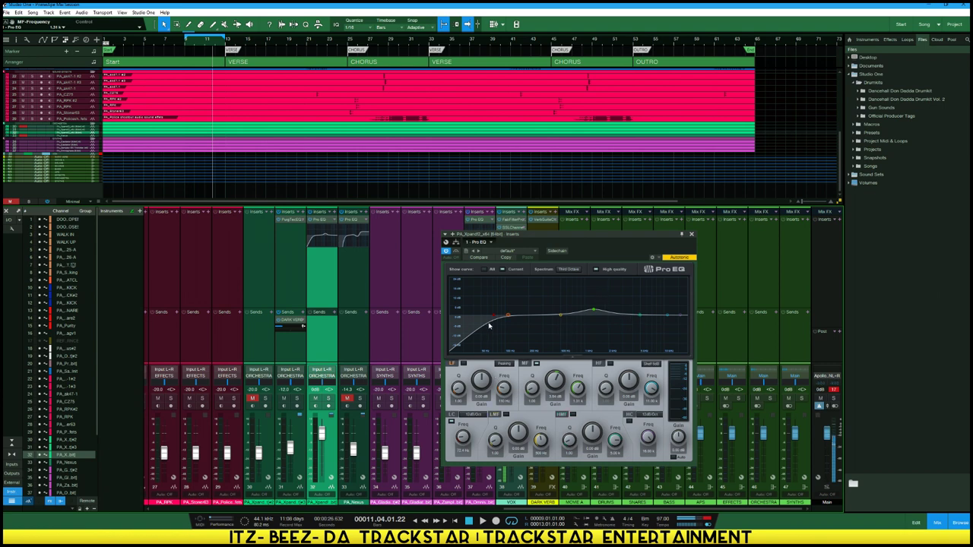
pyautogui.click(452, 421)
pyautogui.moveTo(489, 317); pyautogui.dragTo(493, 318)
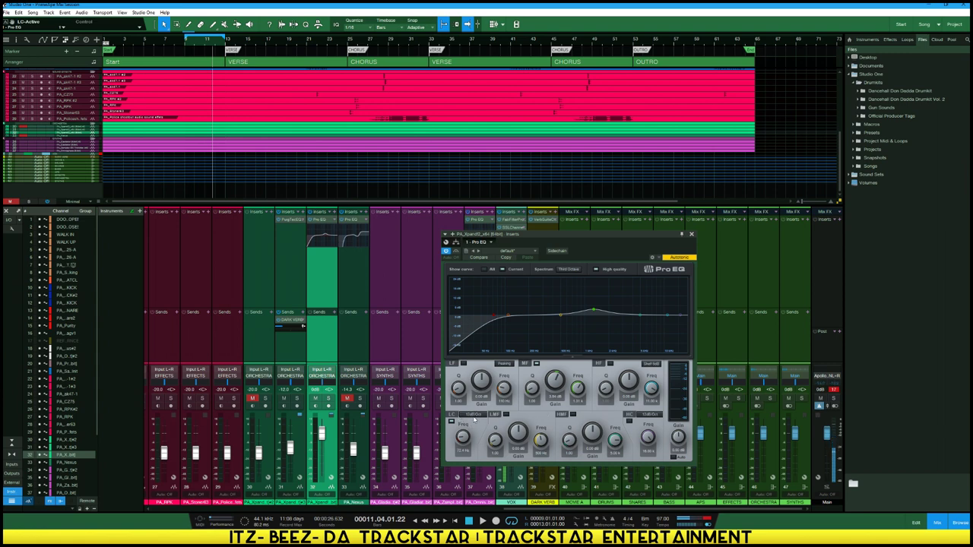
pyautogui.click(474, 416)
pyautogui.click(482, 457)
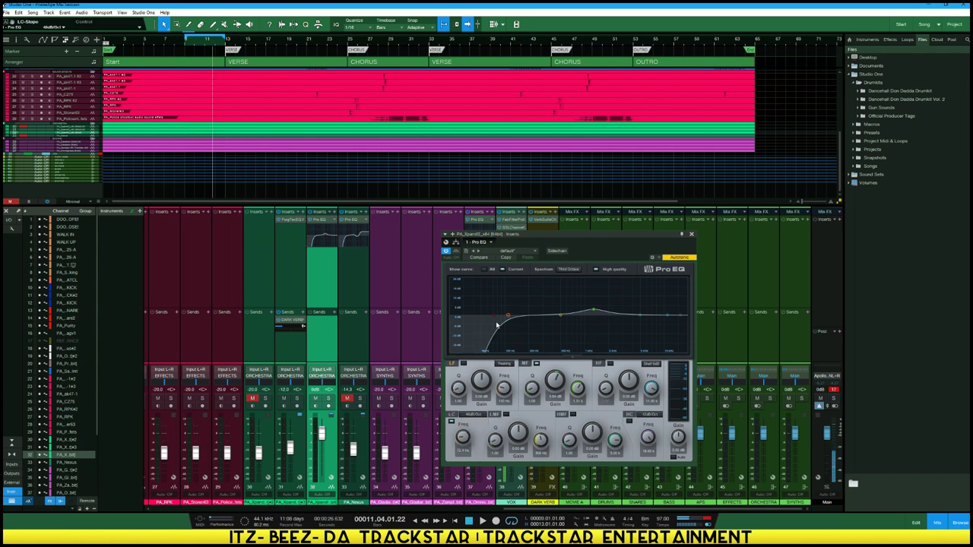
pyautogui.moveTo(495, 318); pyautogui.dragTo(491, 319)
pyautogui.moveTo(594, 311); pyautogui.dragTo(596, 319)
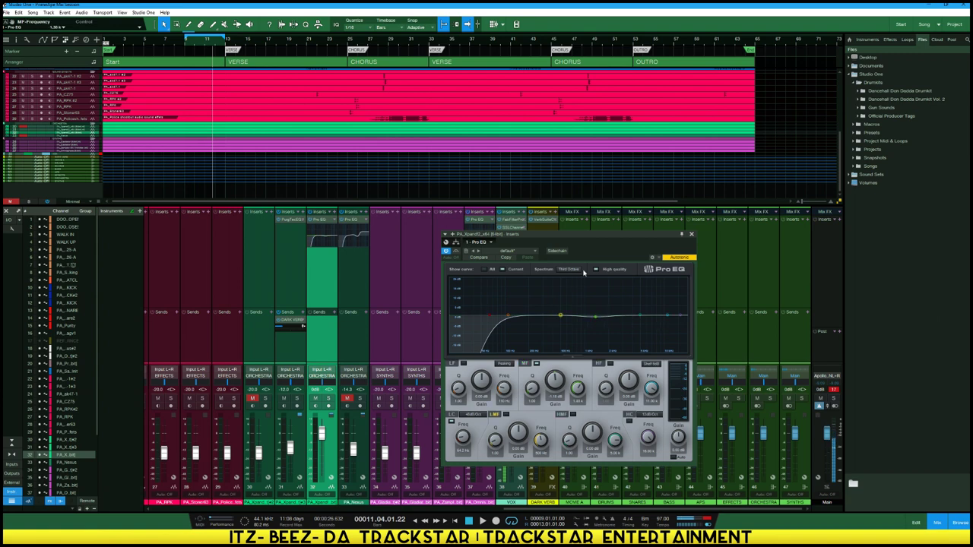
pyautogui.moveTo(586, 243); pyautogui.dragTo(570, 266)
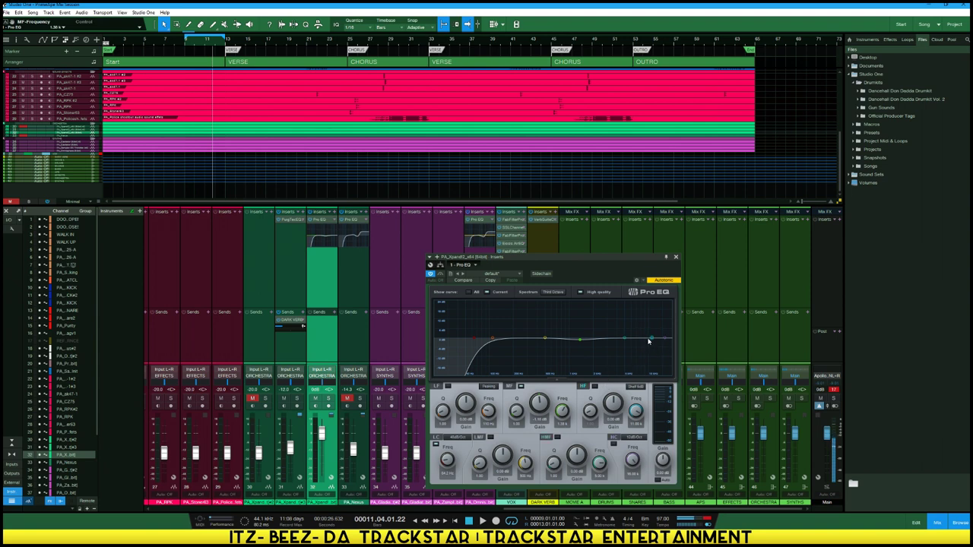
# During playback, boost the high shelf about 2 dB or more and raise the low cut to 51 Hz
pyautogui.press('space')
pyautogui.moveTo(651, 338); pyautogui.dragTo(649, 334)
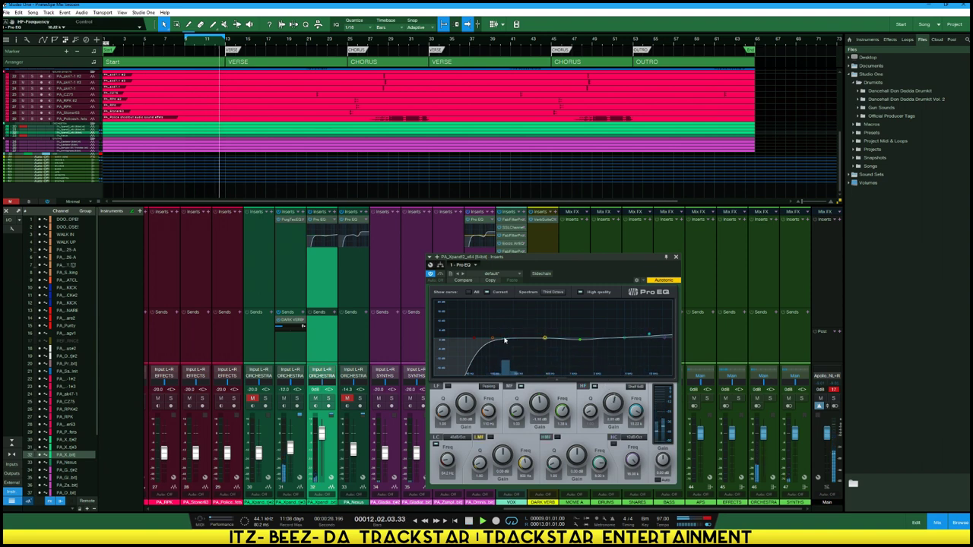
pyautogui.moveTo(462, 341); pyautogui.dragTo(473, 341)
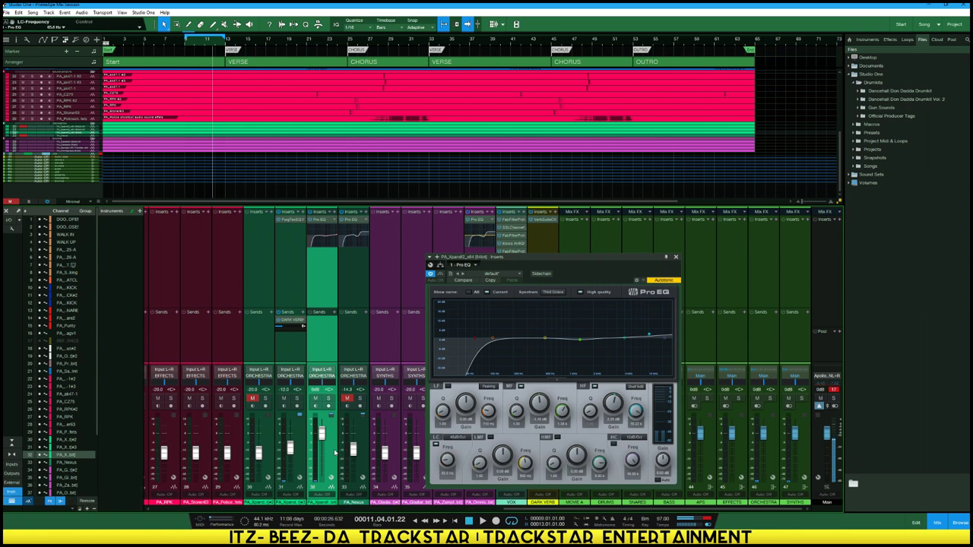
pyautogui.moveTo(322, 433); pyautogui.dragTo(323, 442)
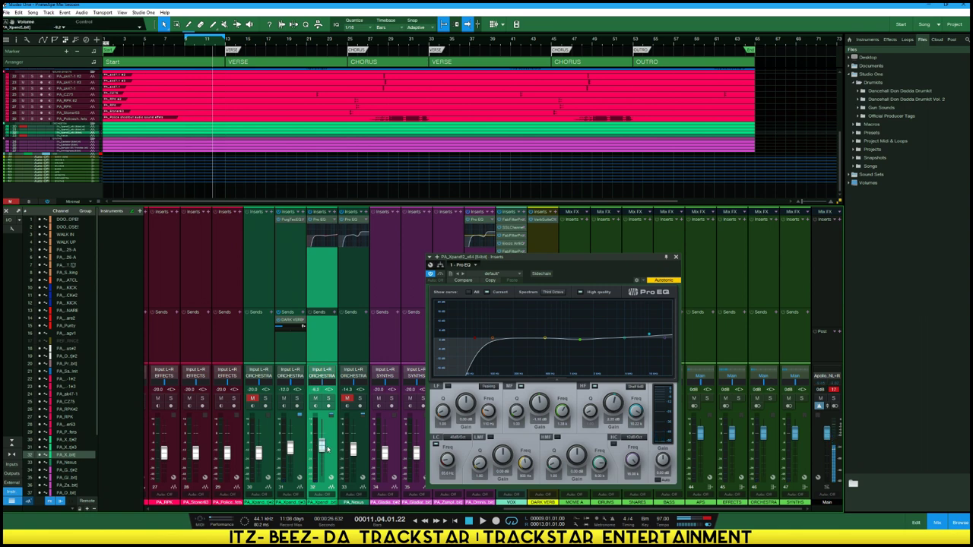
pyautogui.moveTo(322, 444); pyautogui.dragTo(322, 442)
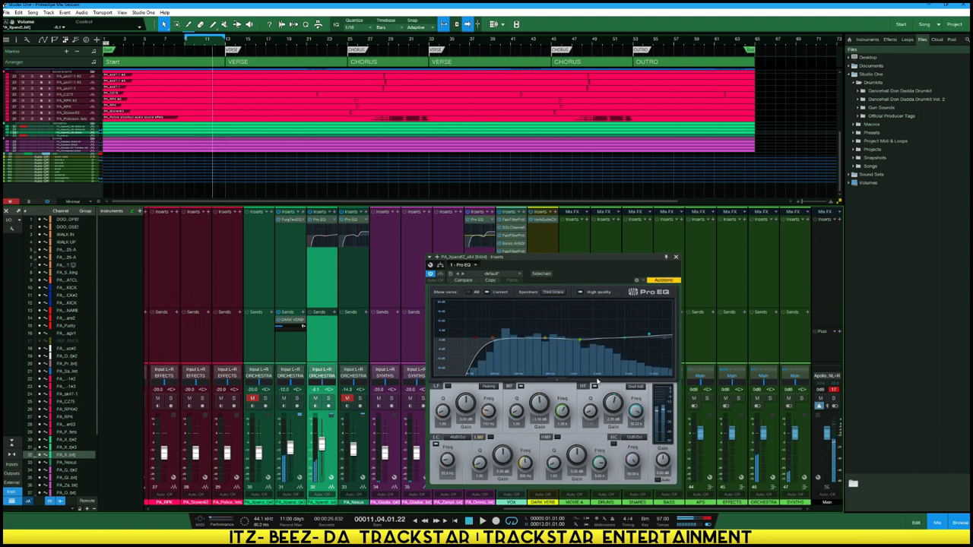
pyautogui.moveTo(649, 336); pyautogui.dragTo(631, 329)
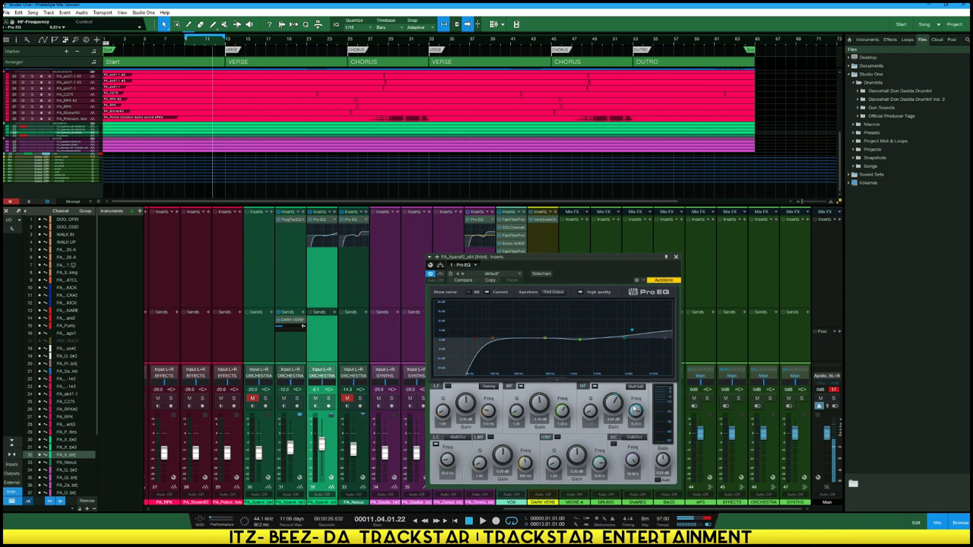
pyautogui.click(634, 387)
pyautogui.moveTo(632, 330); pyautogui.dragTo(618, 329)
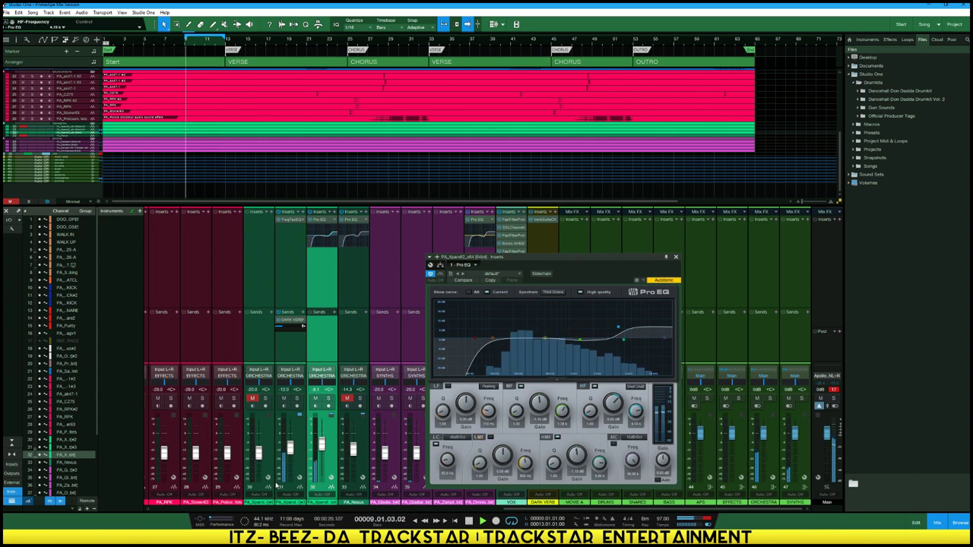
# Trim channel 32's fader to about -4.7 dB and lower channel 31 slightly
pyautogui.moveTo(322, 446)
pyautogui.mouseDown()
pyautogui.moveTo(321, 435)
pyautogui.moveTo(322, 445)
pyautogui.mouseUp()
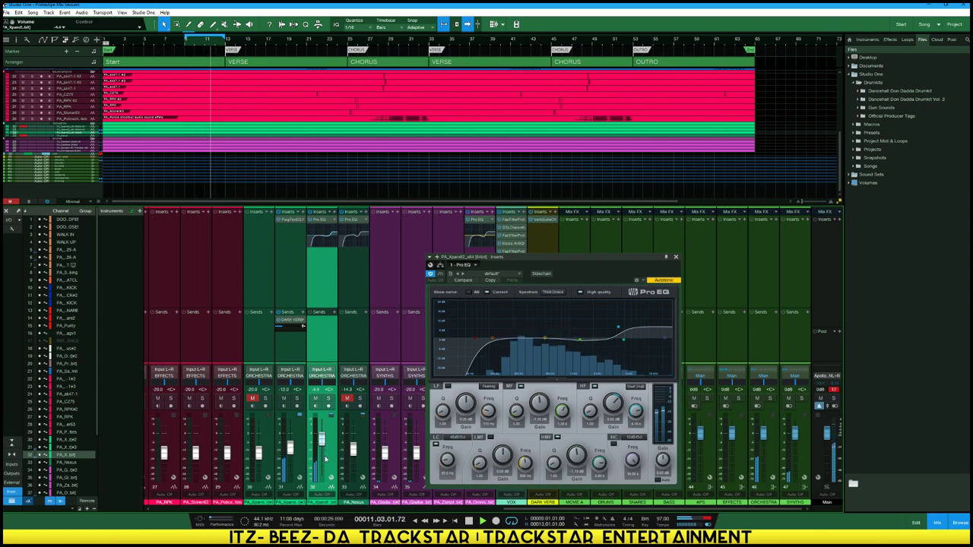
pyautogui.moveTo(323, 440); pyautogui.dragTo(323, 441)
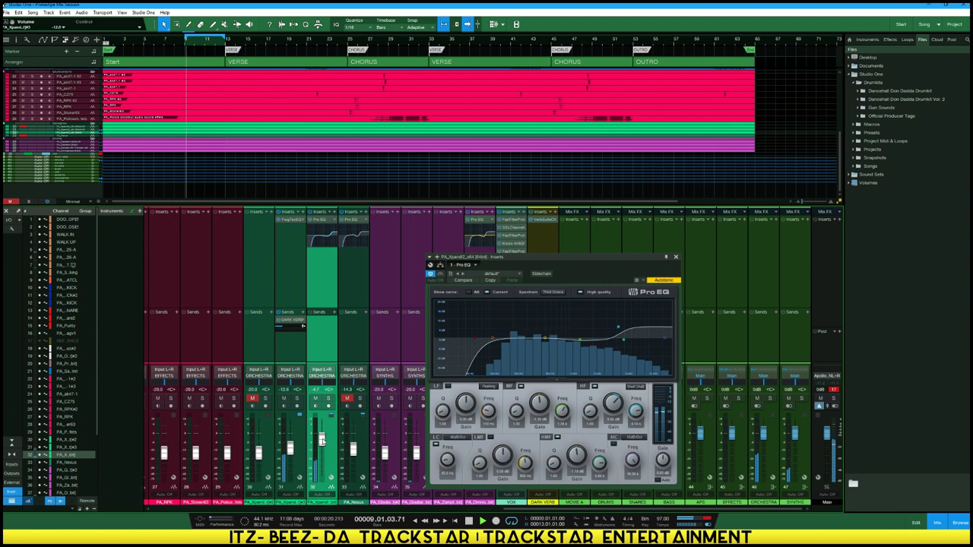
pyautogui.moveTo(322, 444); pyautogui.dragTo(324, 456)
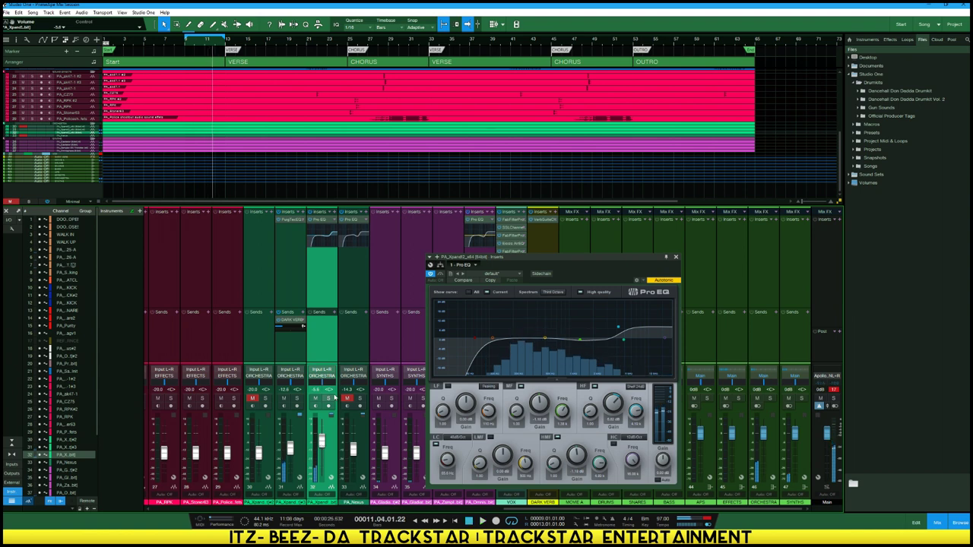
# Add a DARK VERB send on channel 32, solo it, and lower the send to about -9.7 dB
pyautogui.click(334, 312)
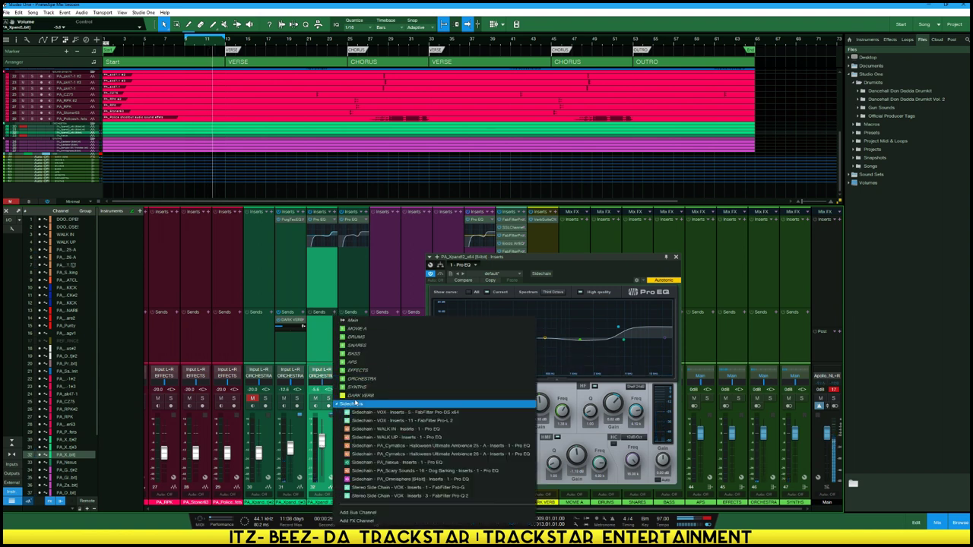
pyautogui.click(347, 405)
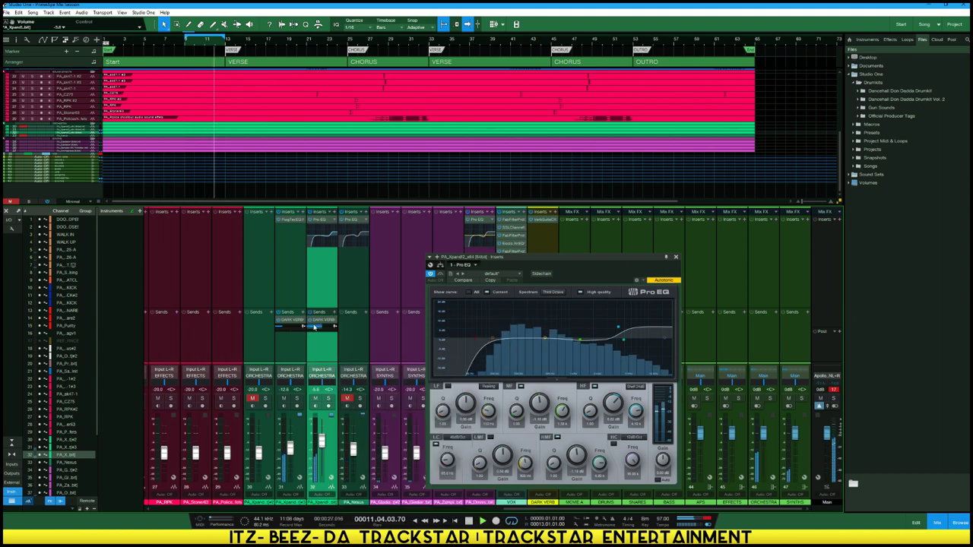
pyautogui.click(329, 403)
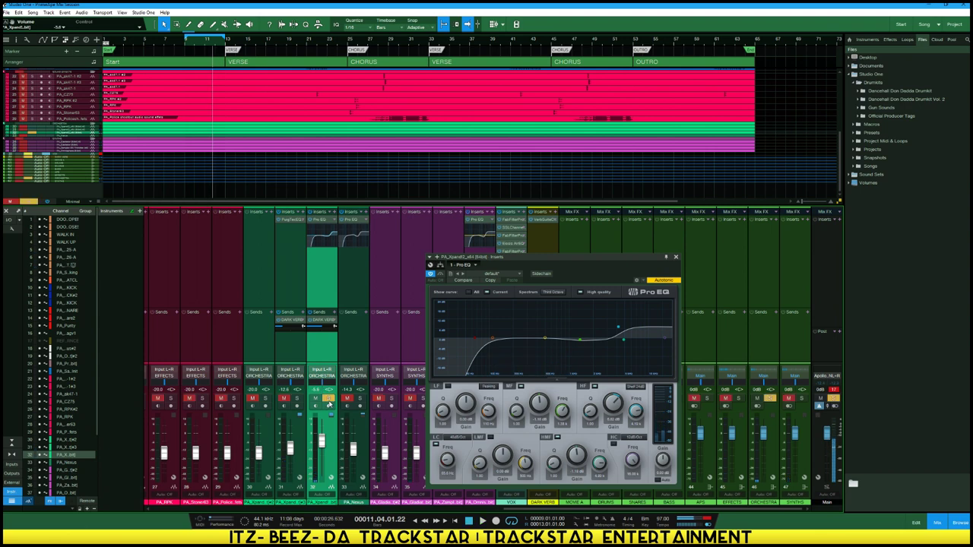
pyautogui.moveTo(323, 337); pyautogui.dragTo(326, 370)
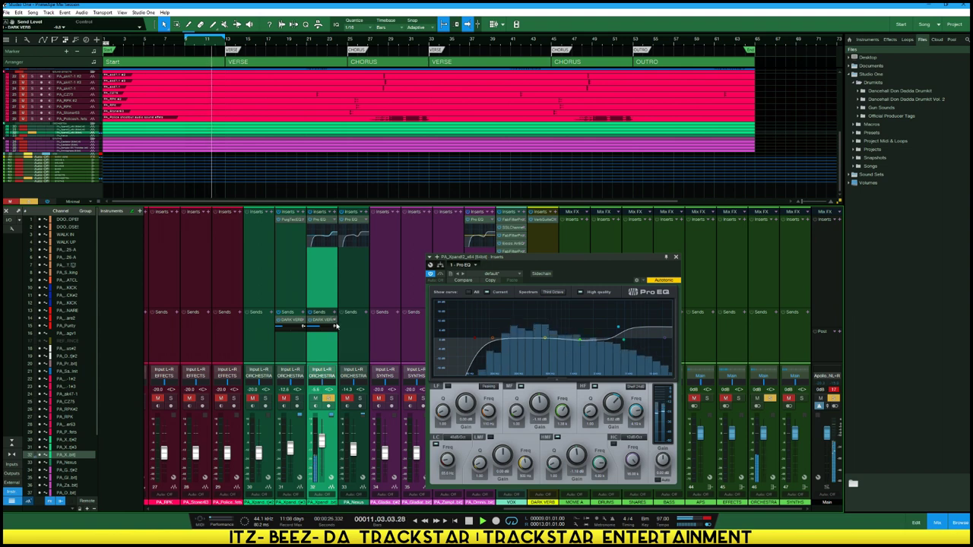
pyautogui.press('space')
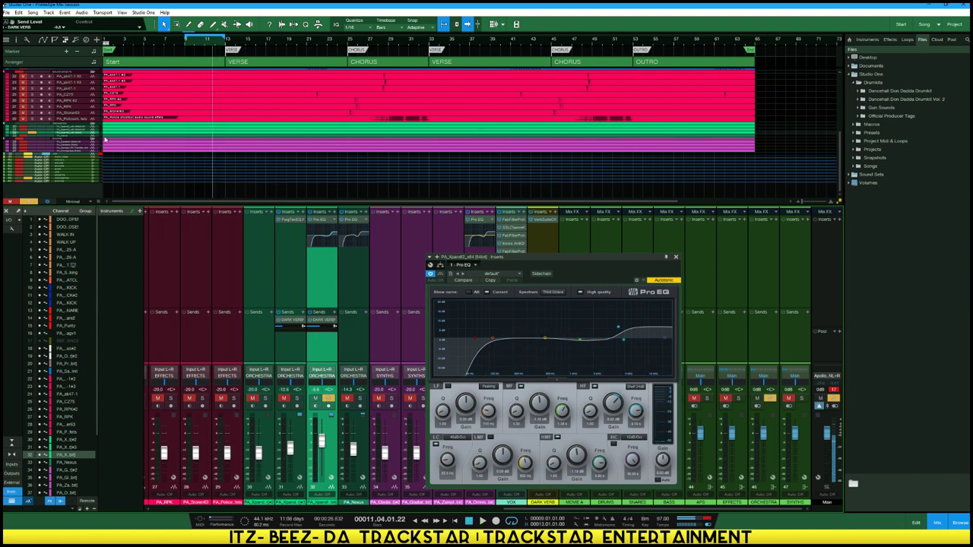
# Duplicate the vocal sample track twice below the original
pyautogui.scroll(2, 99, 137)
pyautogui.scroll(2, 158, 138)
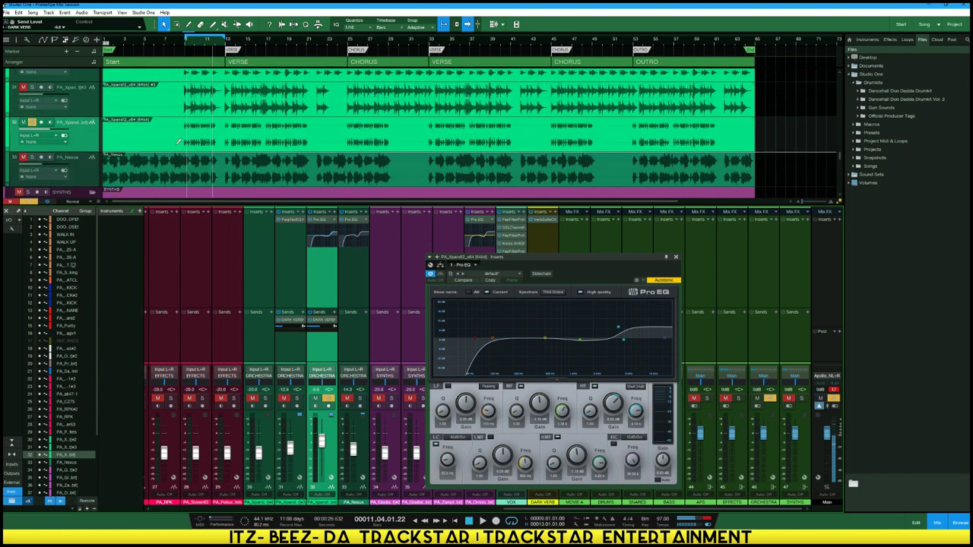
pyautogui.rightClick(85, 148)
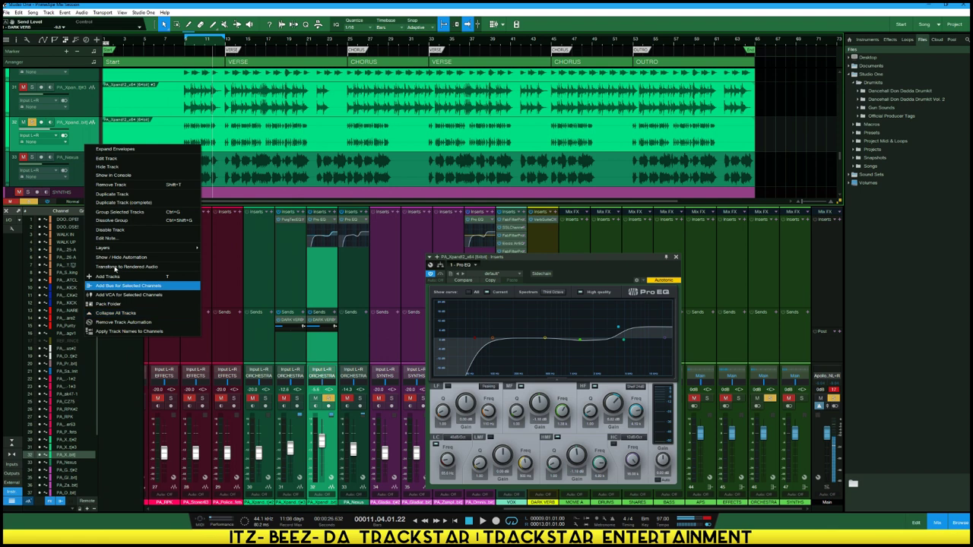
pyautogui.click(119, 195)
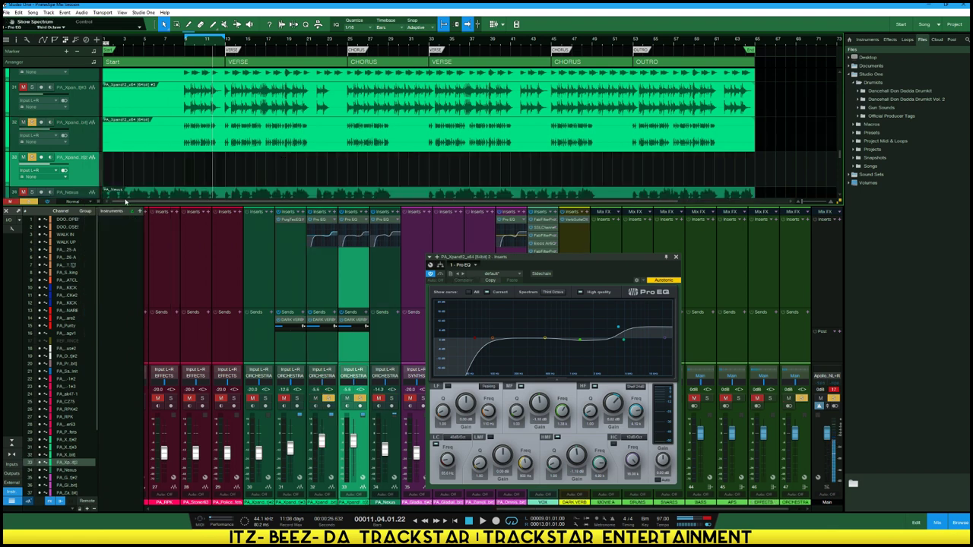
pyautogui.rightClick(88, 169)
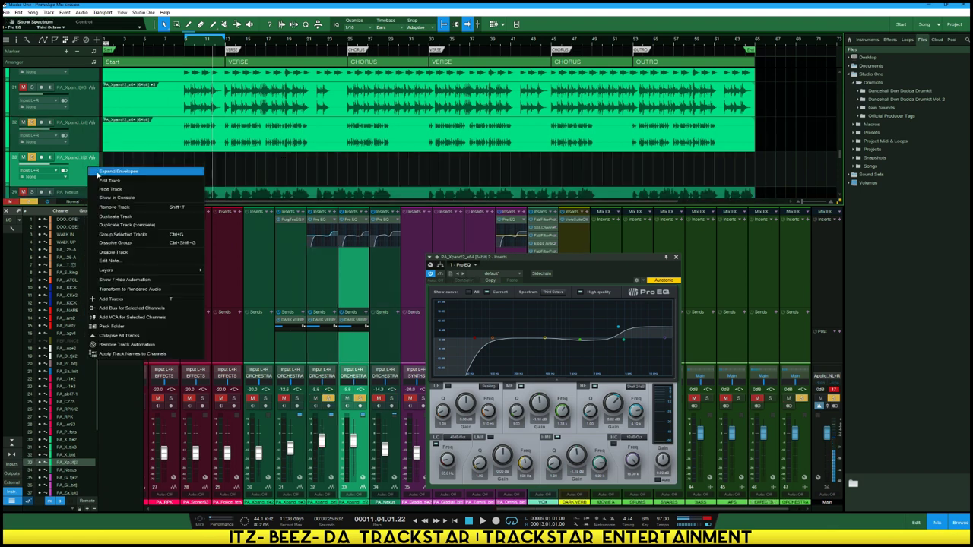
pyautogui.click(115, 216)
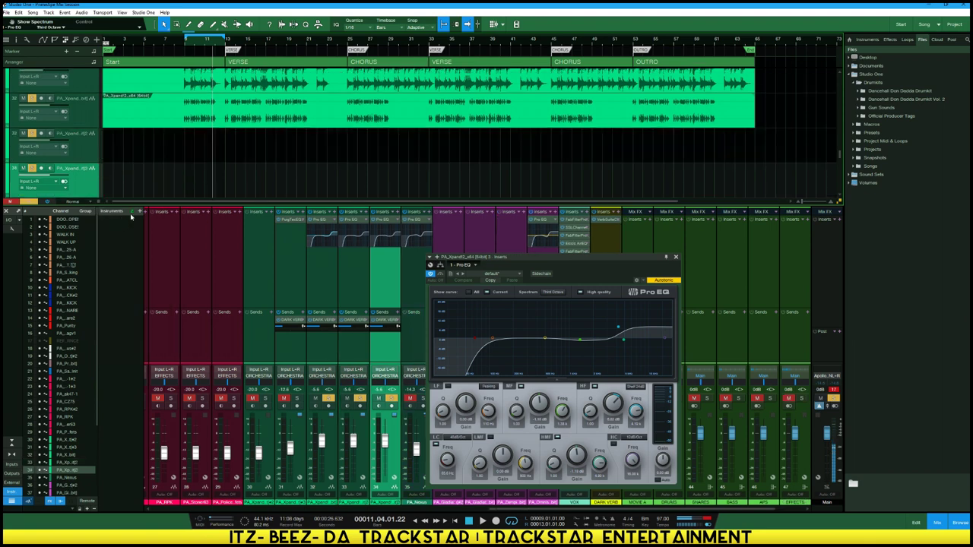
# Copy the vocal clip from track 32 onto the empty track 33
pyautogui.scroll(-2, 235, 137)
pyautogui.click(215, 90)
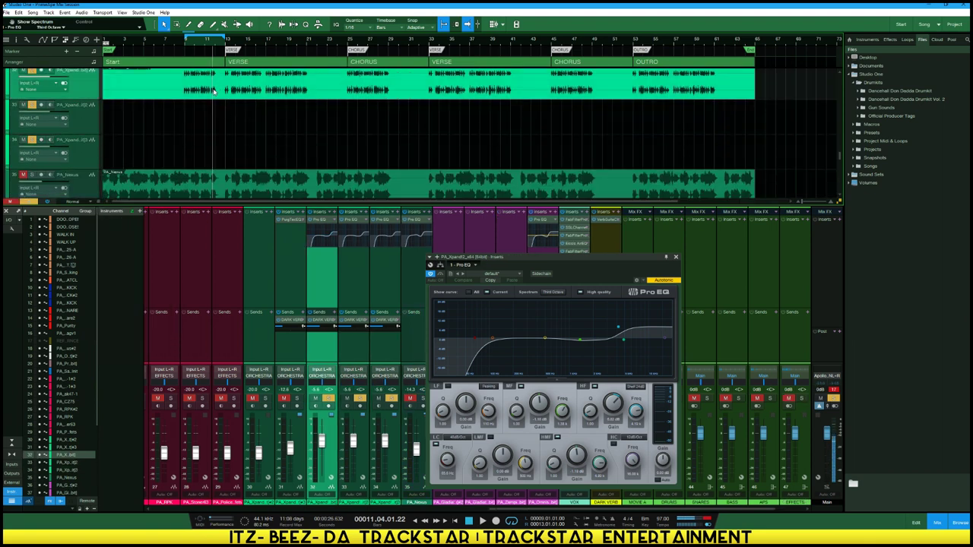
pyautogui.moveTo(215, 96); pyautogui.dragTo(220, 162)
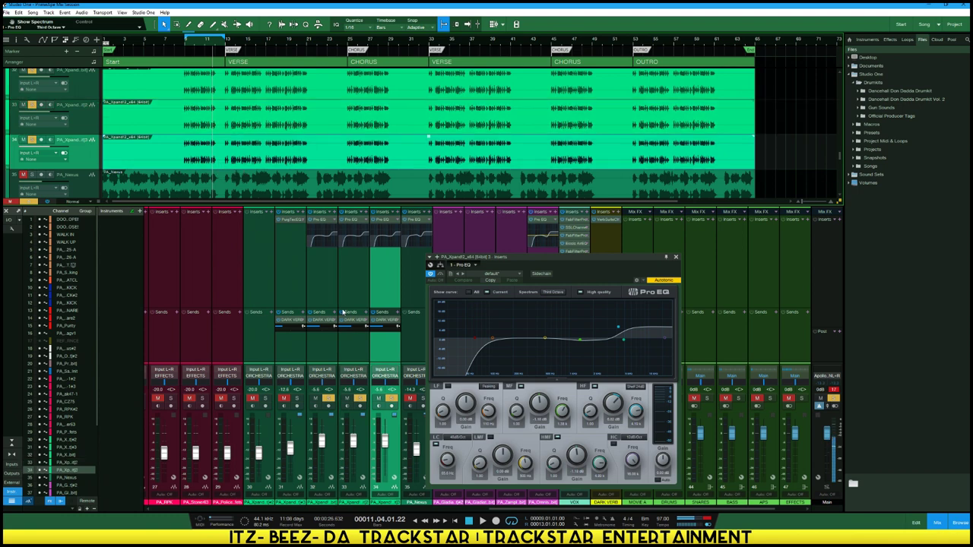
pyautogui.click(328, 352)
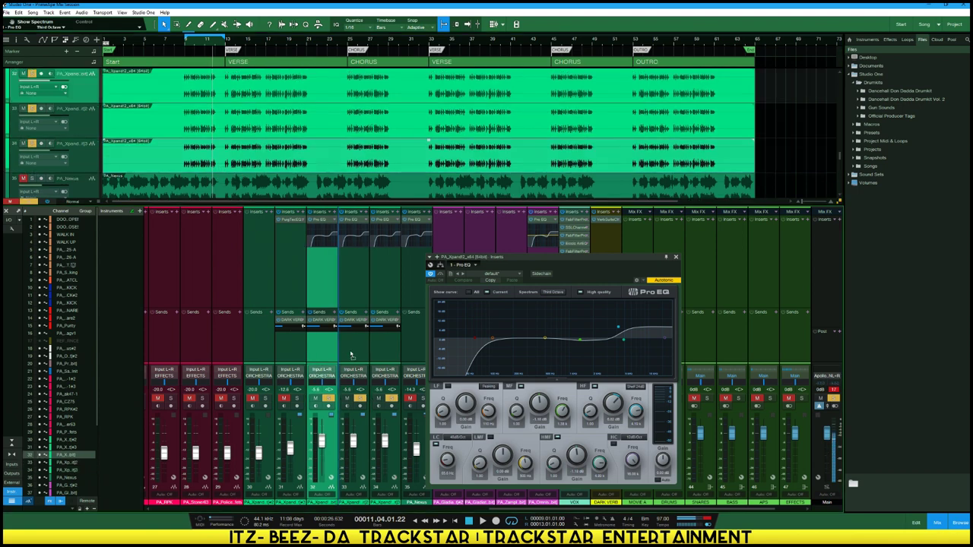
pyautogui.click(360, 355)
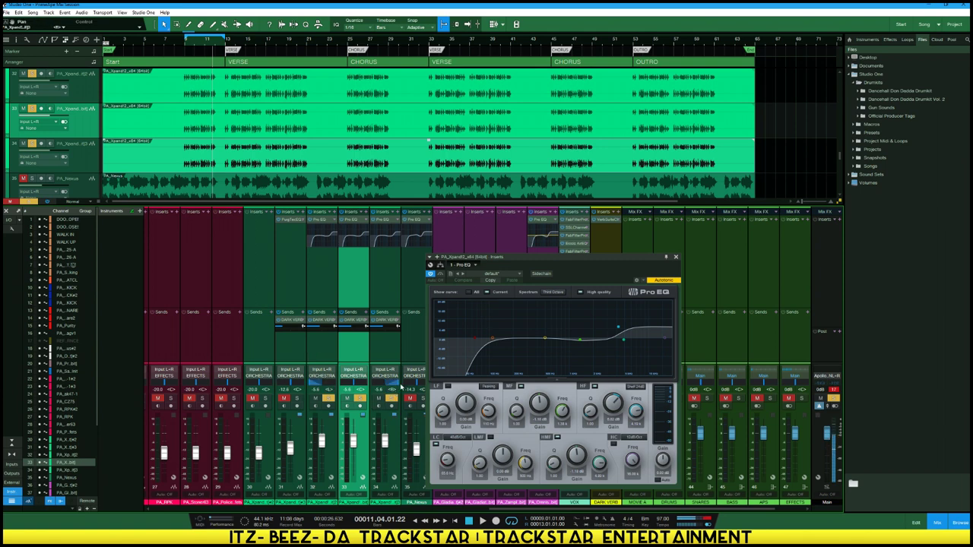
# Pull channels 32 and 34 fully down and start playback
pyautogui.click(331, 436)
pyautogui.click(384, 440)
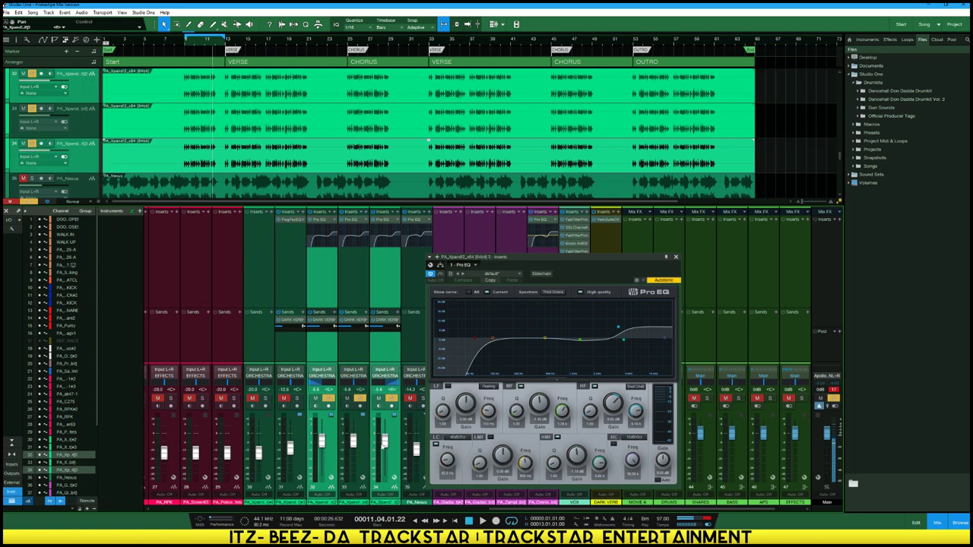
pyautogui.moveTo(386, 454); pyautogui.dragTo(386, 499)
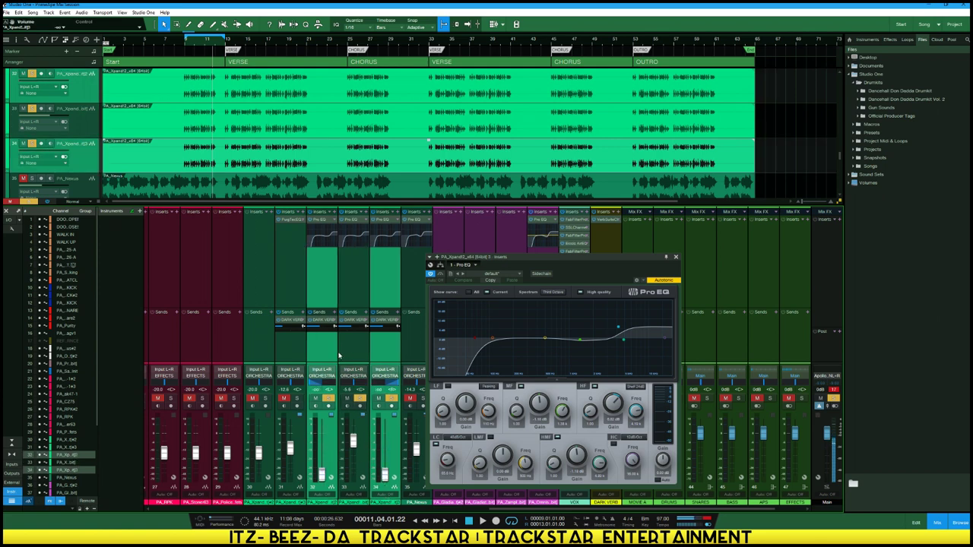
pyautogui.click(352, 274)
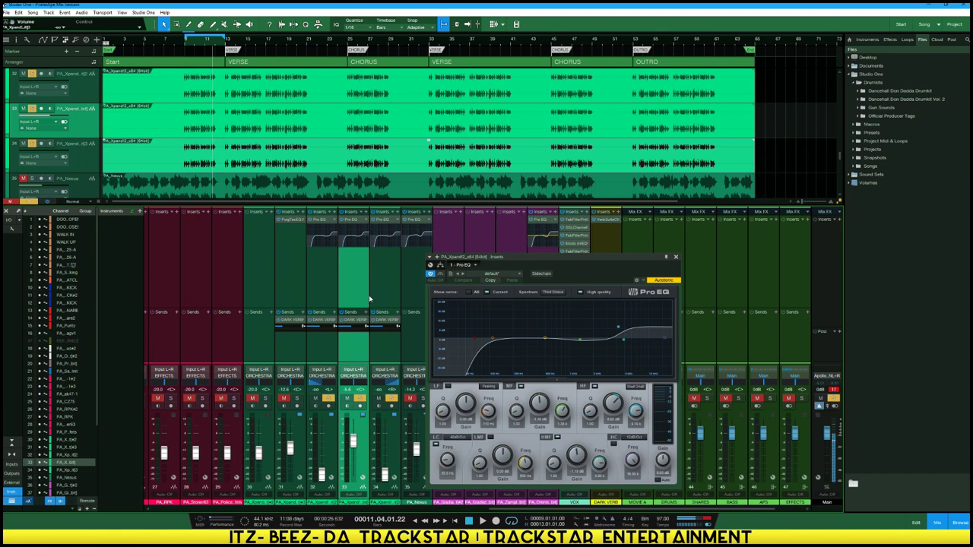
pyautogui.press('space')
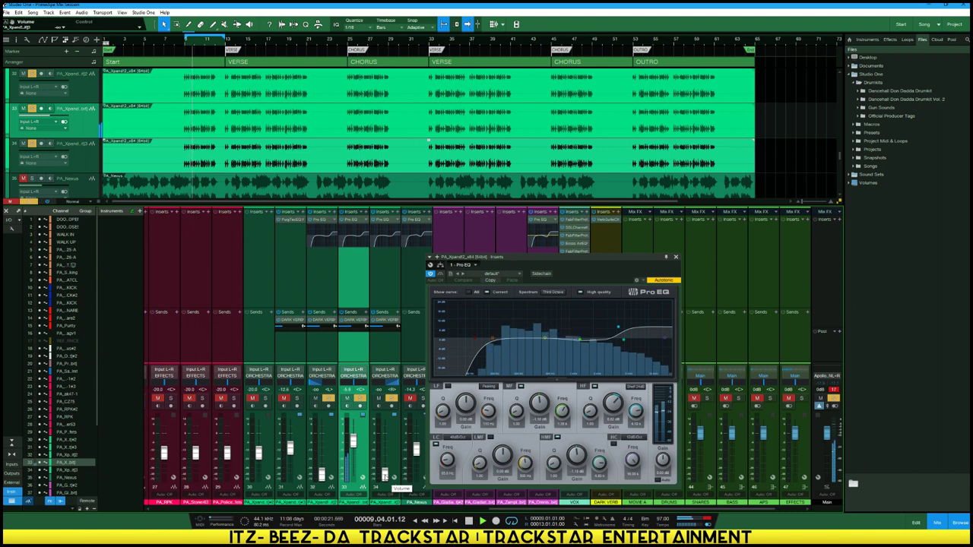
# Raise channels 32 and 34 together by ear, then solo channel 32 and stop playback
pyautogui.moveTo(384, 477)
pyautogui.mouseDown()
pyautogui.moveTo(385, 461)
pyautogui.moveTo(385, 476)
pyautogui.mouseUp()
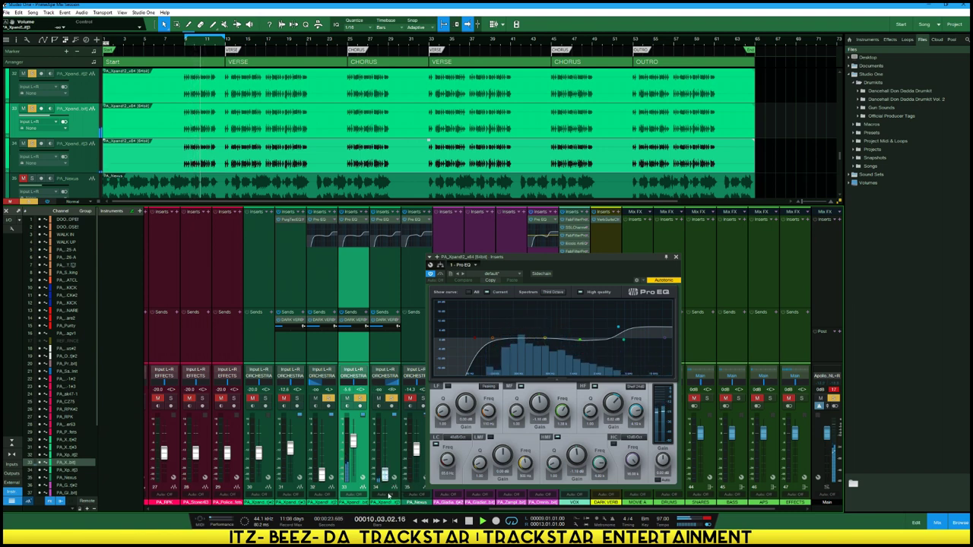
pyautogui.click(333, 455)
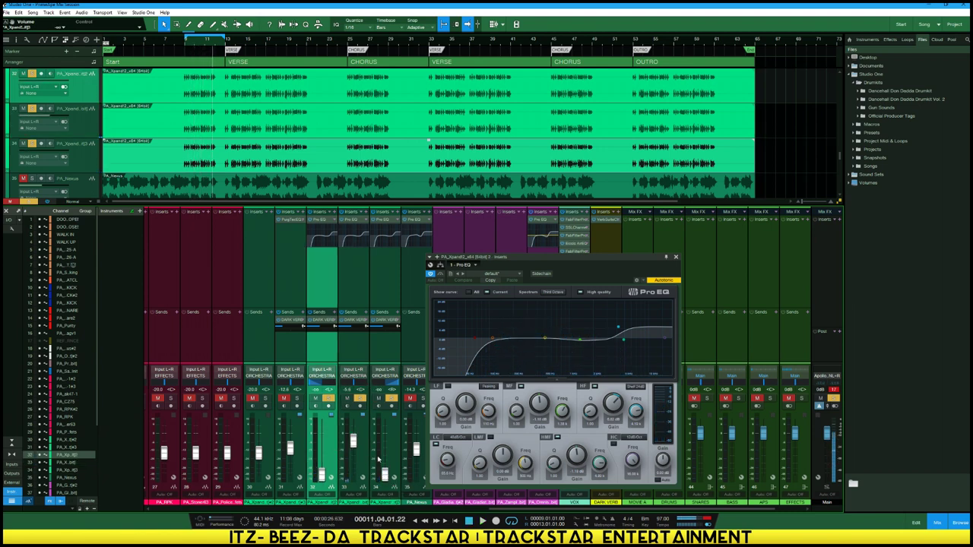
pyautogui.keyDown('ctrl'); pyautogui.click(392, 465); pyautogui.keyUp('ctrl')
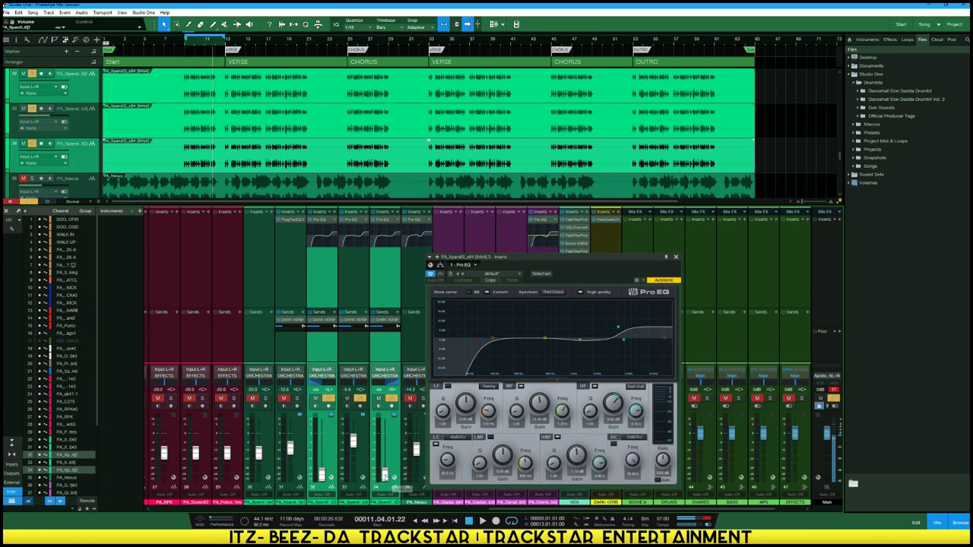
pyautogui.moveTo(385, 477); pyautogui.dragTo(385, 474)
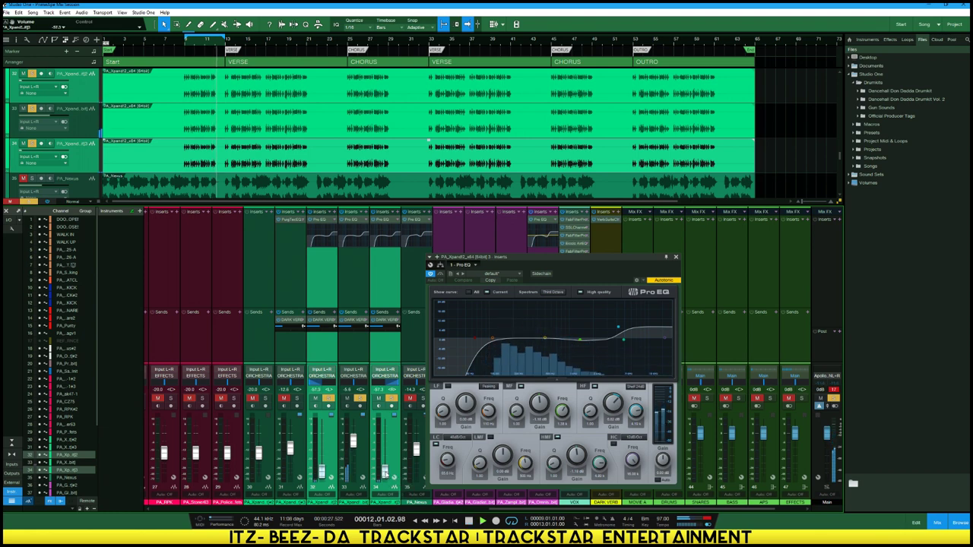
pyautogui.moveTo(385, 473); pyautogui.dragTo(384, 450)
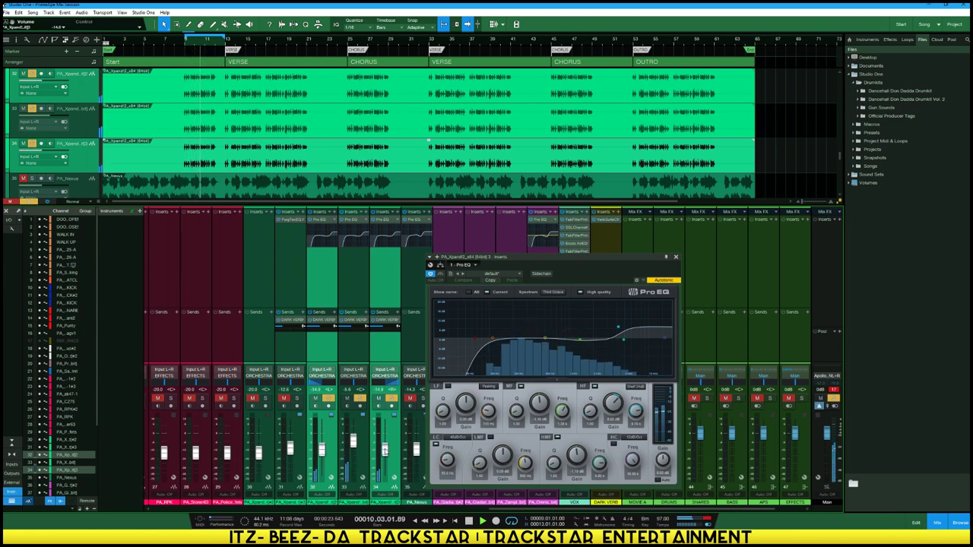
pyautogui.click(360, 399)
pyautogui.press('space')
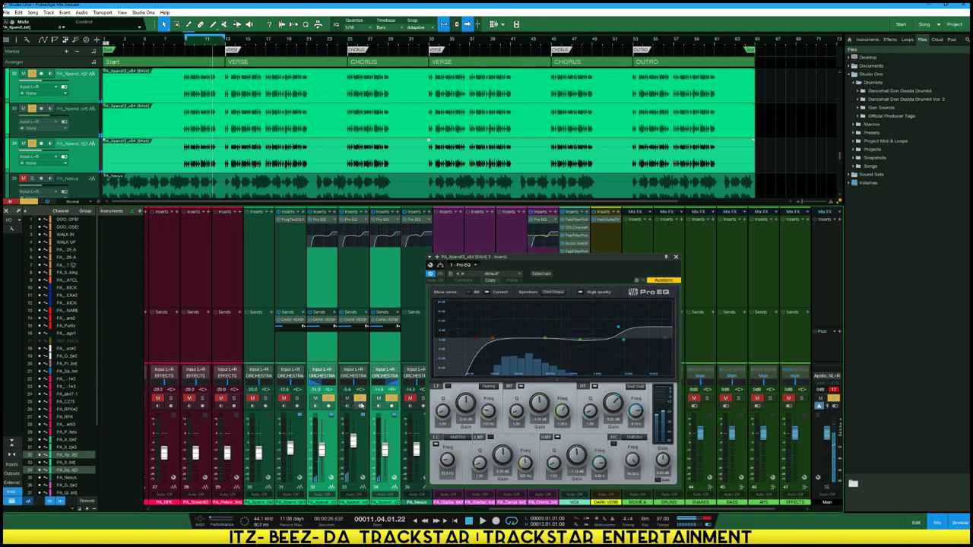
# Lower channel 32's Pro EQ high shelf and delete the audio on track 34
pyautogui.click(328, 316)
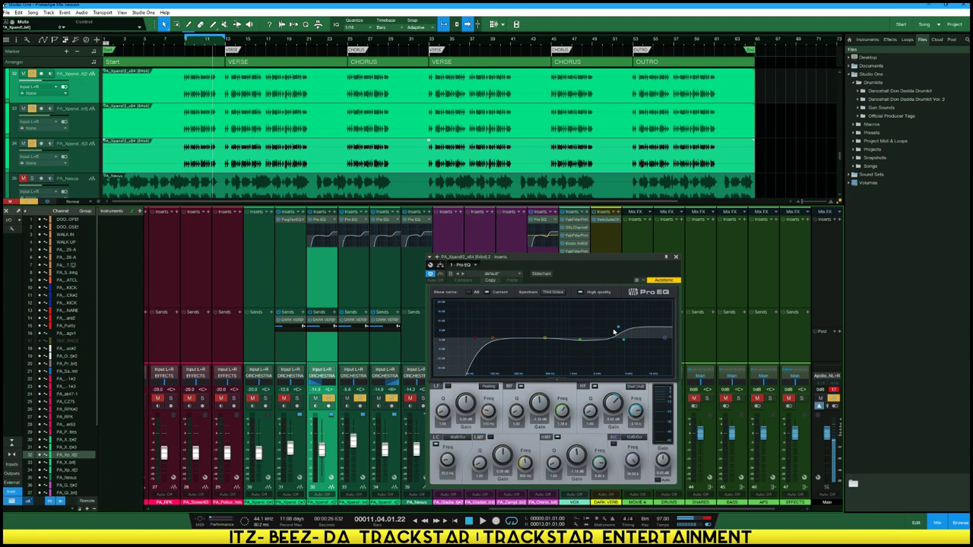
pyautogui.moveTo(619, 328); pyautogui.dragTo(619, 335)
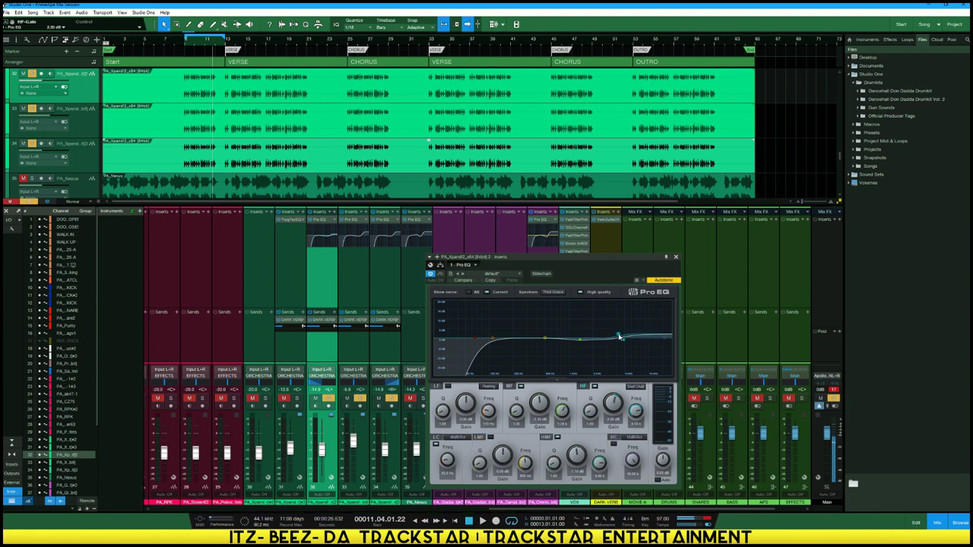
pyautogui.click(388, 225)
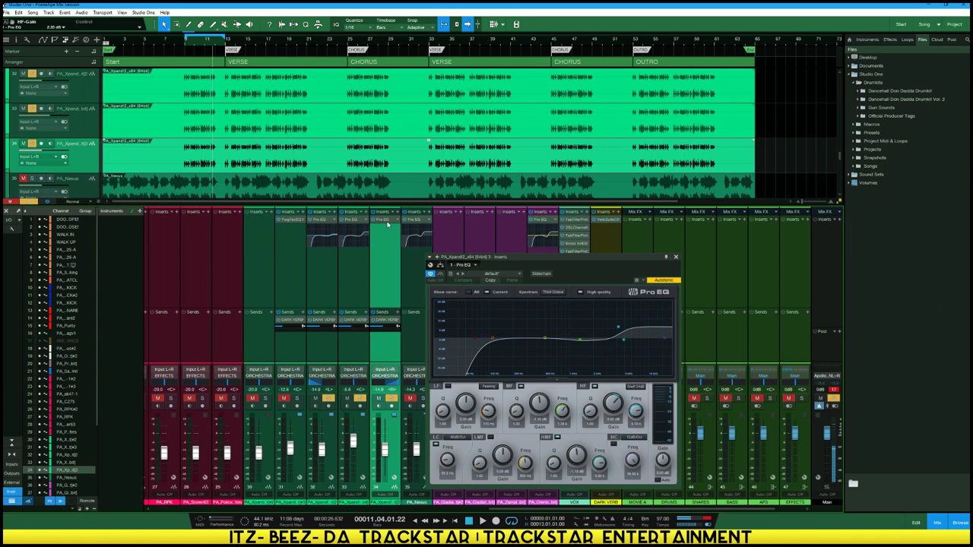
pyautogui.press('Delete')
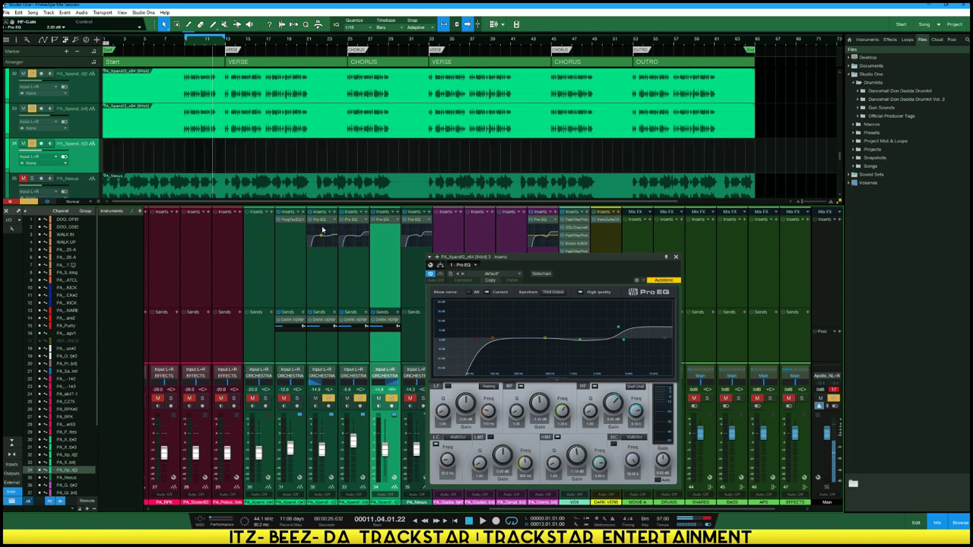
# Copy channel 33's Pro EQ onto channel 34, then remove the extra copy
pyautogui.moveTo(325, 221); pyautogui.dragTo(384, 223)
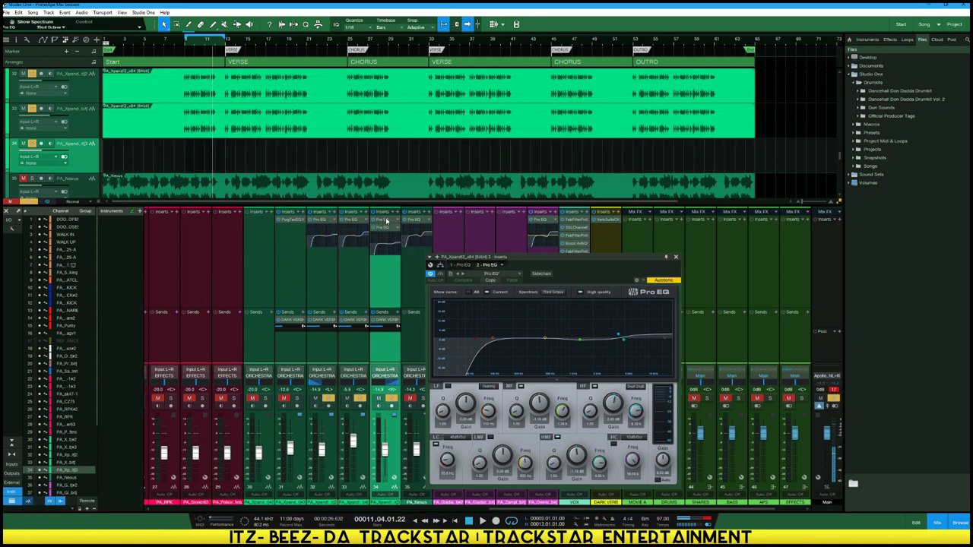
pyautogui.rightClick(386, 221)
pyautogui.click(398, 291)
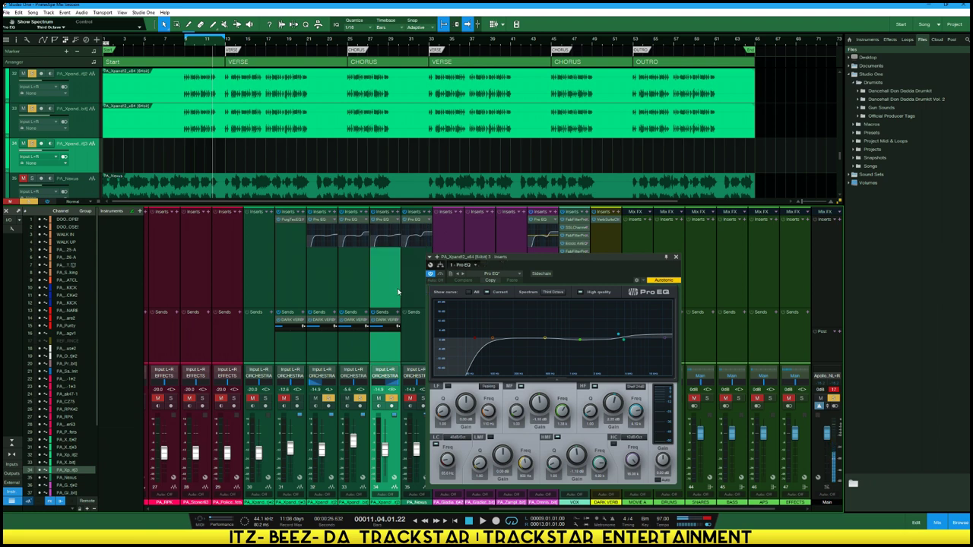
# Compare the sound during playback, then remove the Pro EQ from channel 34
pyautogui.press('space')
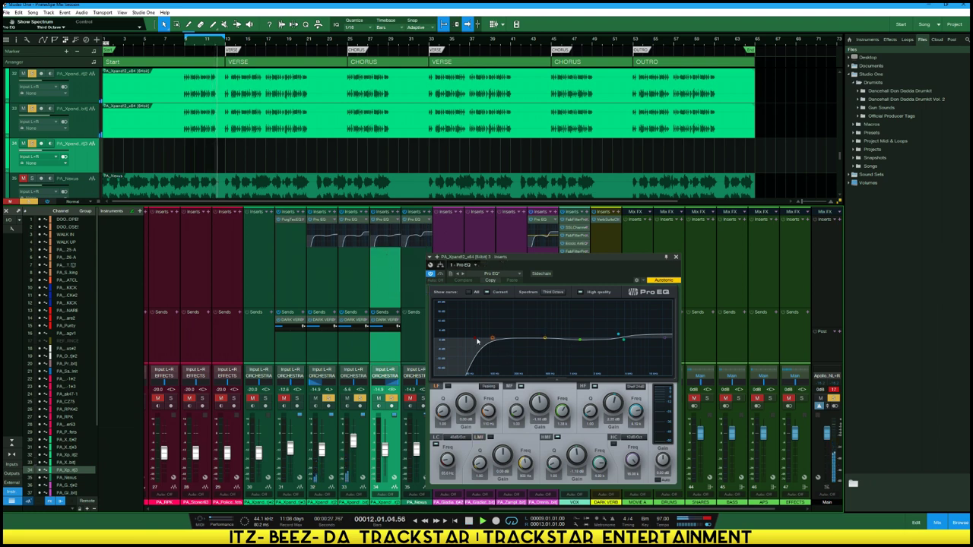
pyautogui.keyDown('ctrl'); pyautogui.click(324, 283); pyautogui.keyUp('ctrl')
pyautogui.press('space')
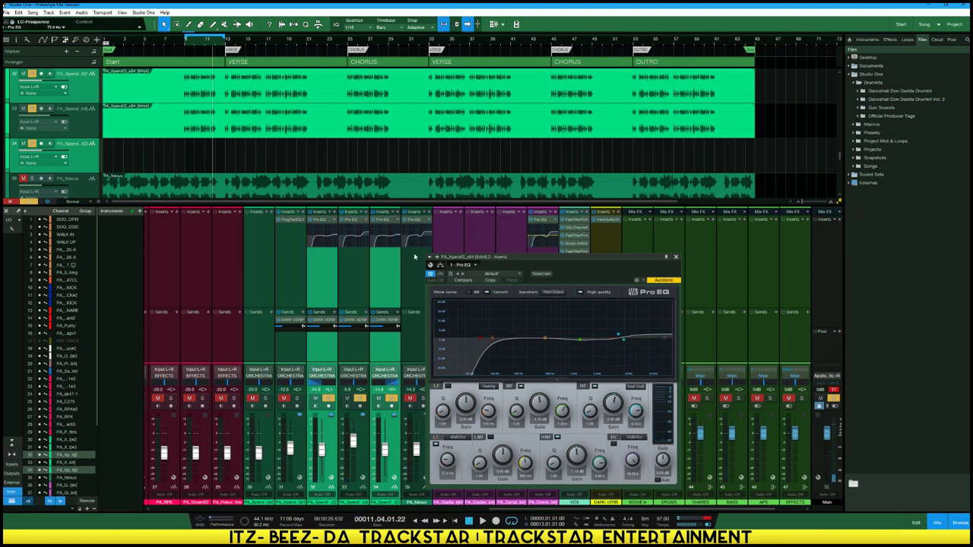
pyautogui.click(384, 220)
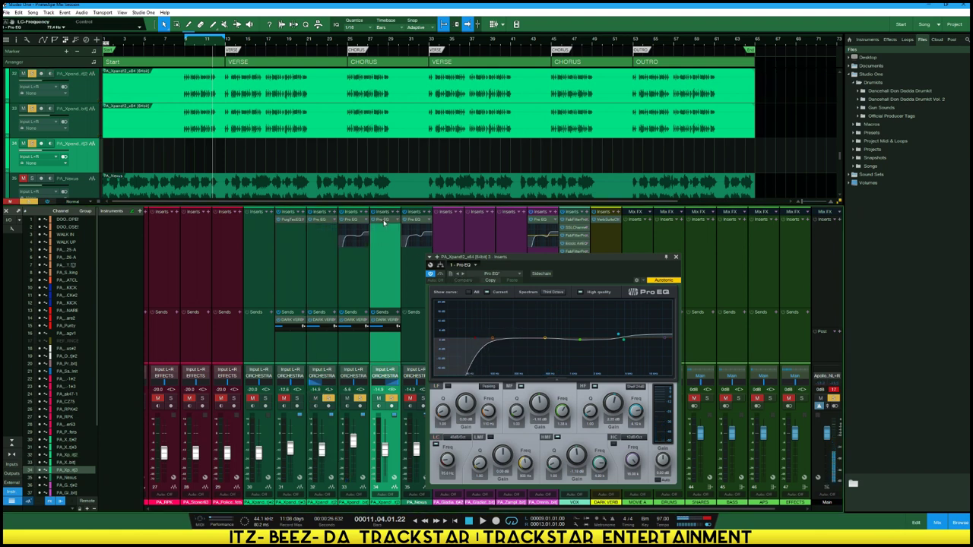
pyautogui.rightClick(379, 221)
pyautogui.click(398, 285)
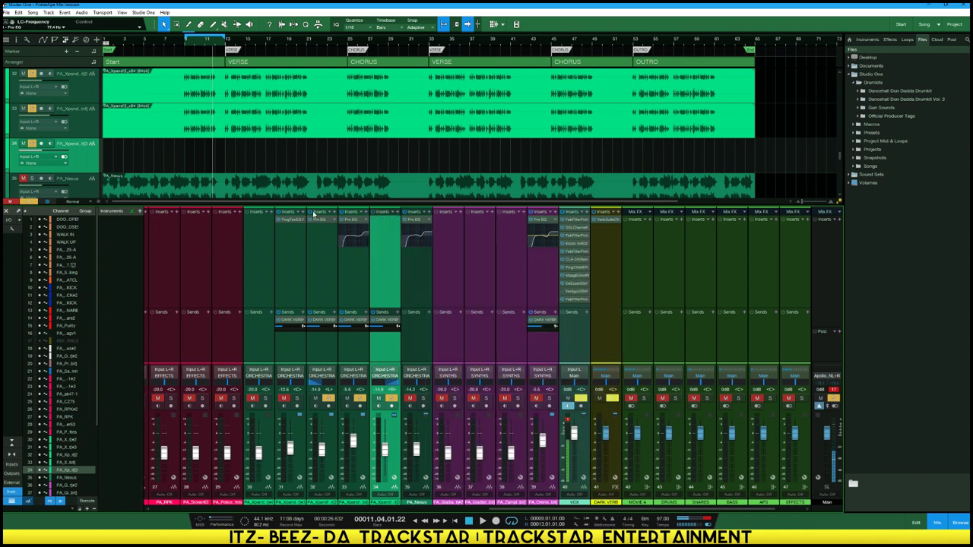
# Copy the Pro EQ onto channel 34, raise its low cut and roll off the highs
pyautogui.click(325, 222)
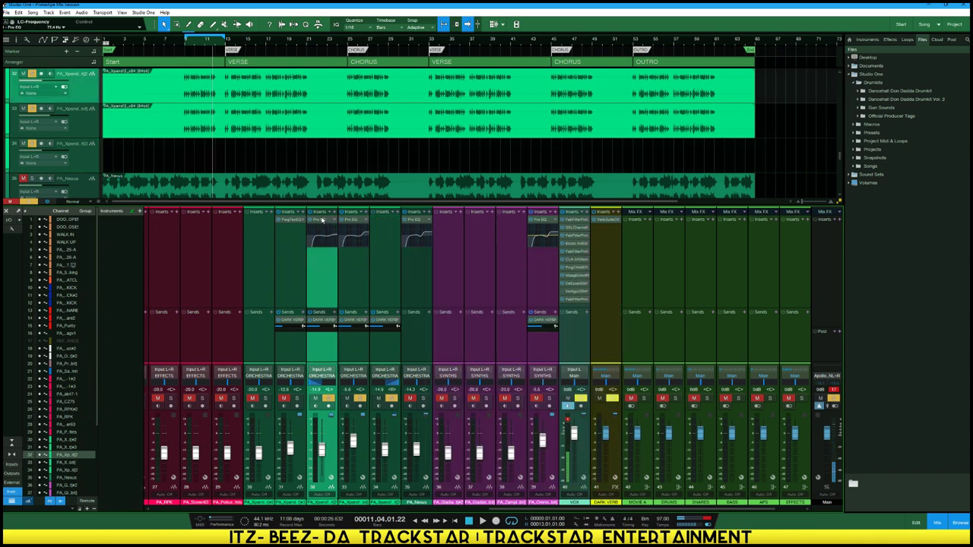
pyautogui.moveTo(322, 219)
pyautogui.mouseDown()
pyautogui.moveTo(380, 233)
pyautogui.moveTo(328, 222)
pyautogui.mouseUp()
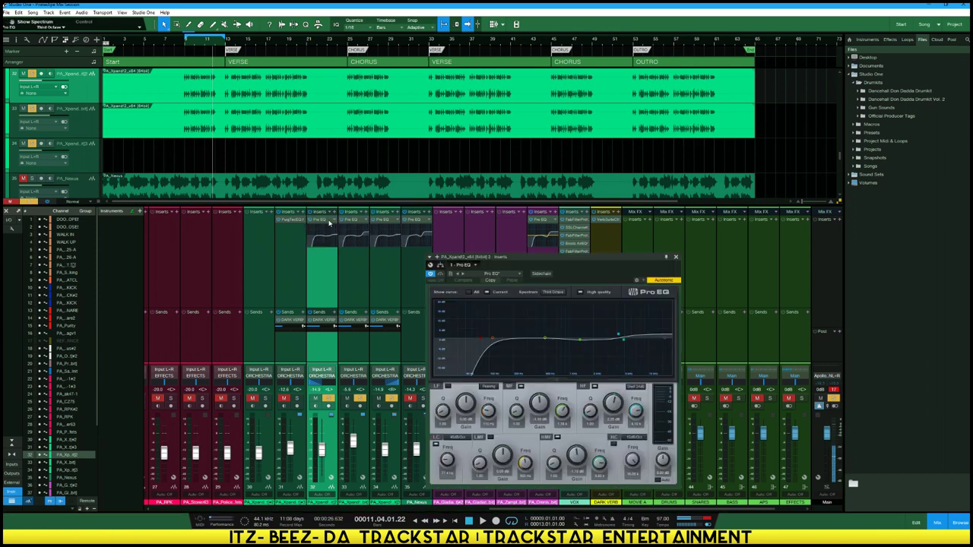
pyautogui.click(392, 259)
pyautogui.moveTo(480, 340); pyautogui.dragTo(480, 339)
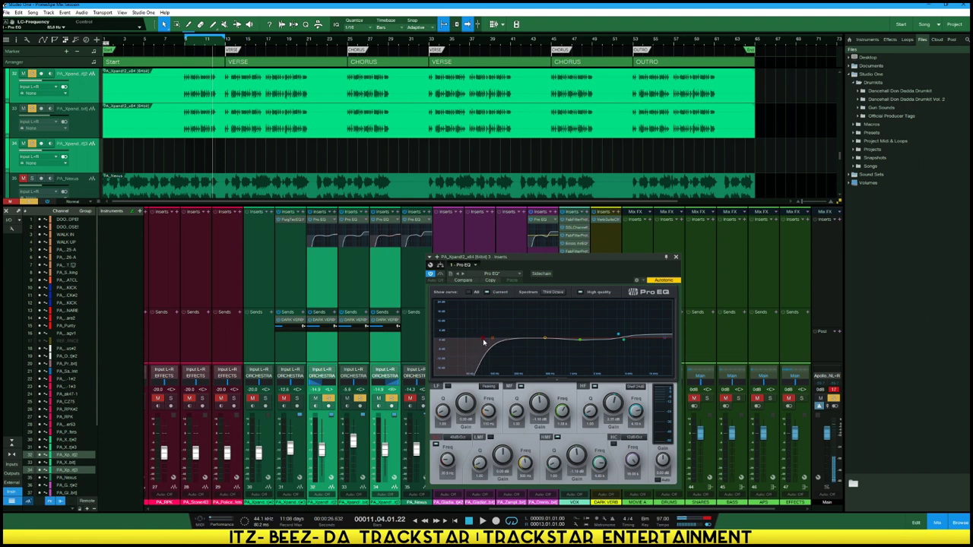
pyautogui.press('space')
pyautogui.moveTo(666, 340); pyautogui.dragTo(646, 356)
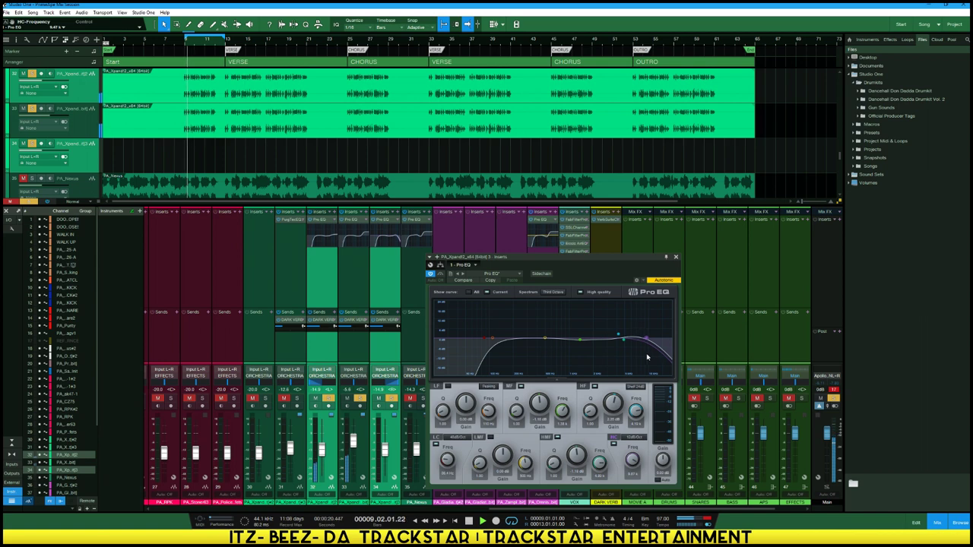
# Set the high cut to about 11.80k, comparing channel 32's and 34's EQs
pyautogui.click(331, 237)
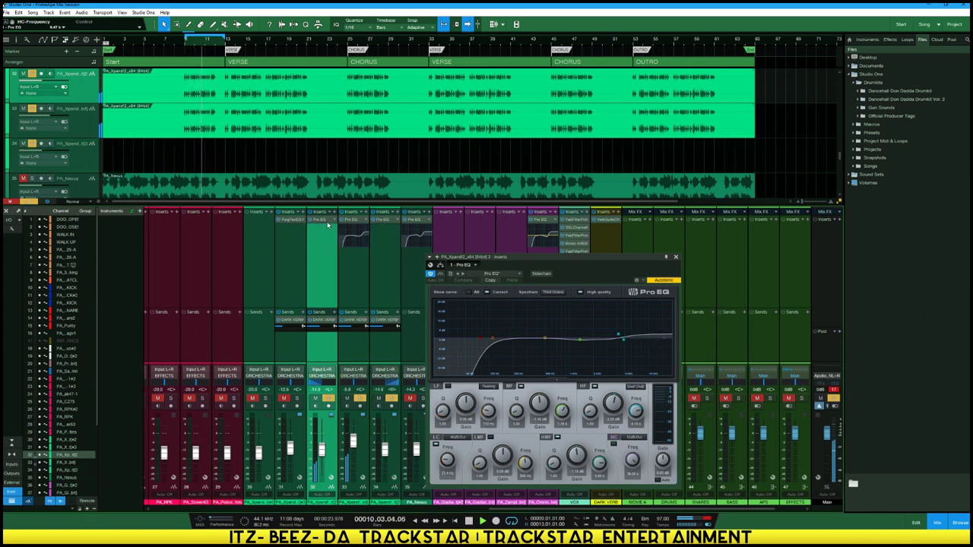
pyautogui.moveTo(667, 340); pyautogui.dragTo(650, 355)
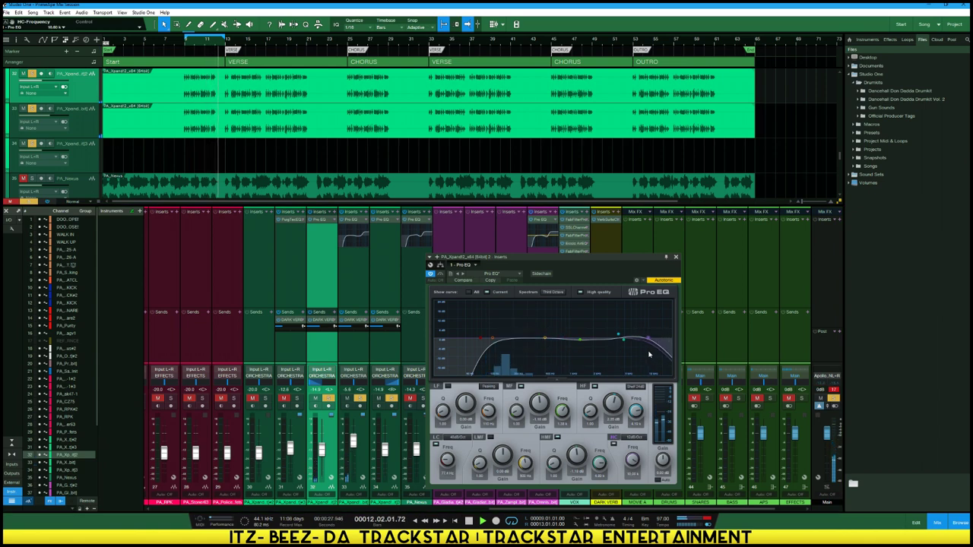
pyautogui.click(324, 221)
pyautogui.doubleClick(289, 220)
pyautogui.click(389, 225)
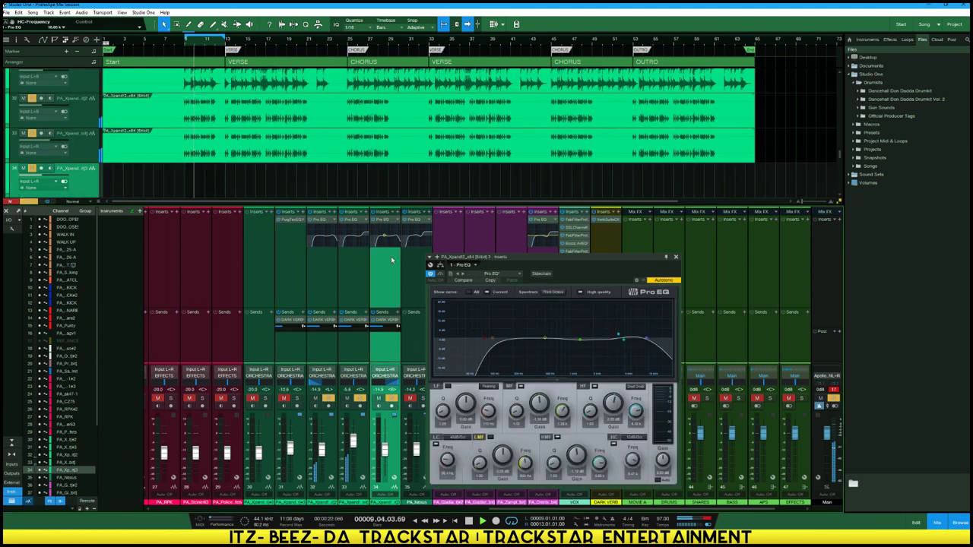
# Raise channels 32 and 34 together to about -9.8 dB and audition the level
pyautogui.keyDown('ctrl'); pyautogui.click(330, 450); pyautogui.keyUp('ctrl')
pyautogui.moveTo(323, 450); pyautogui.dragTo(324, 447)
pyautogui.press('space')
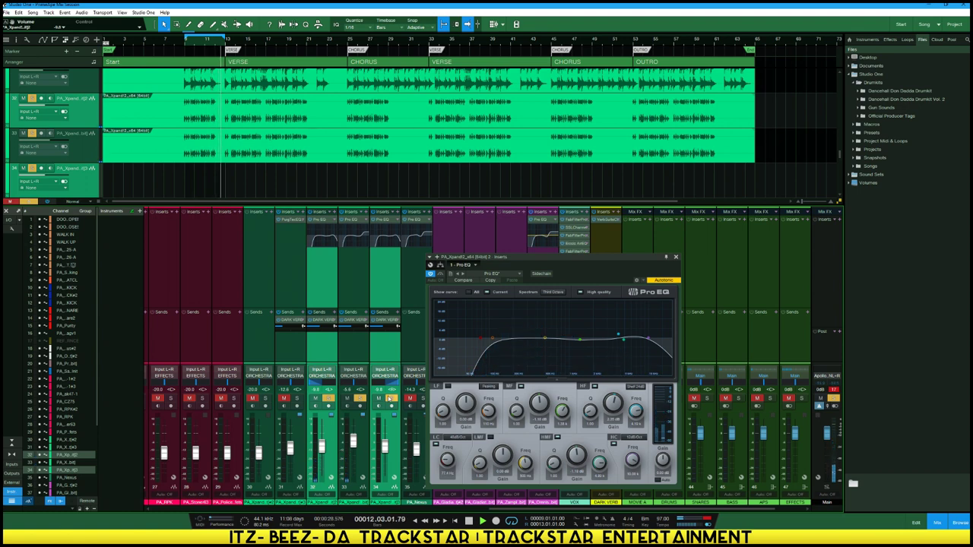
pyautogui.press('space')
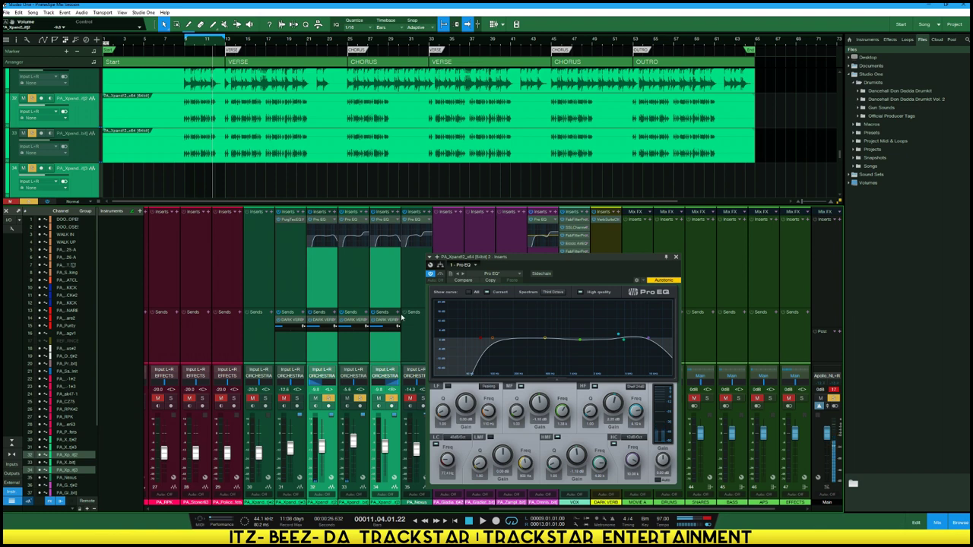
pyautogui.click(389, 291)
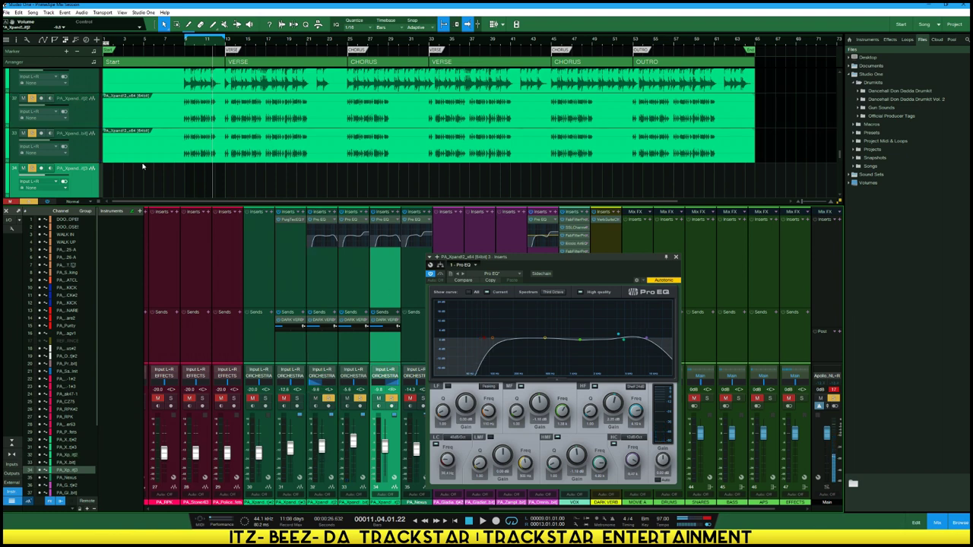
pyautogui.scroll(1, 213, 181)
pyautogui.scroll(-1, 209, 175)
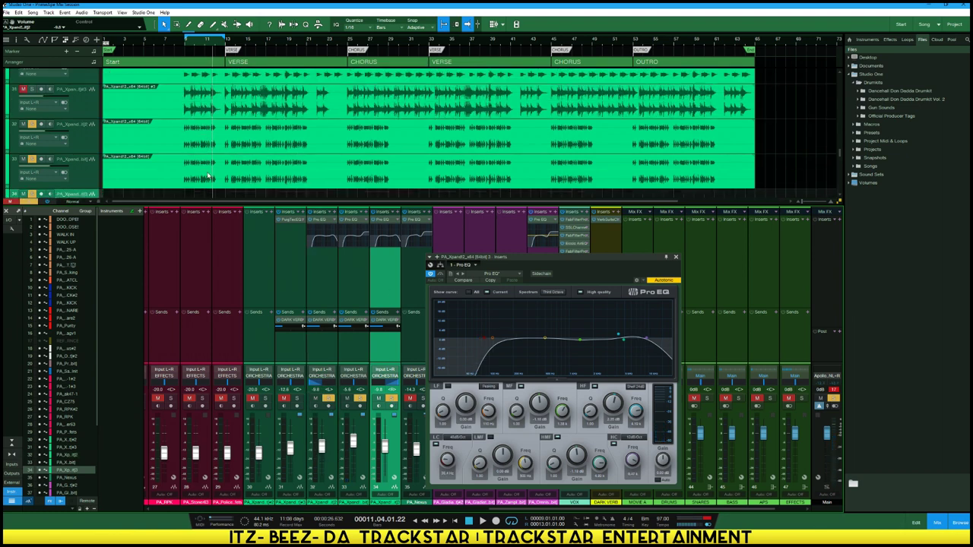
pyautogui.scroll(-1, 180, 177)
pyautogui.scroll(-2, 135, 172)
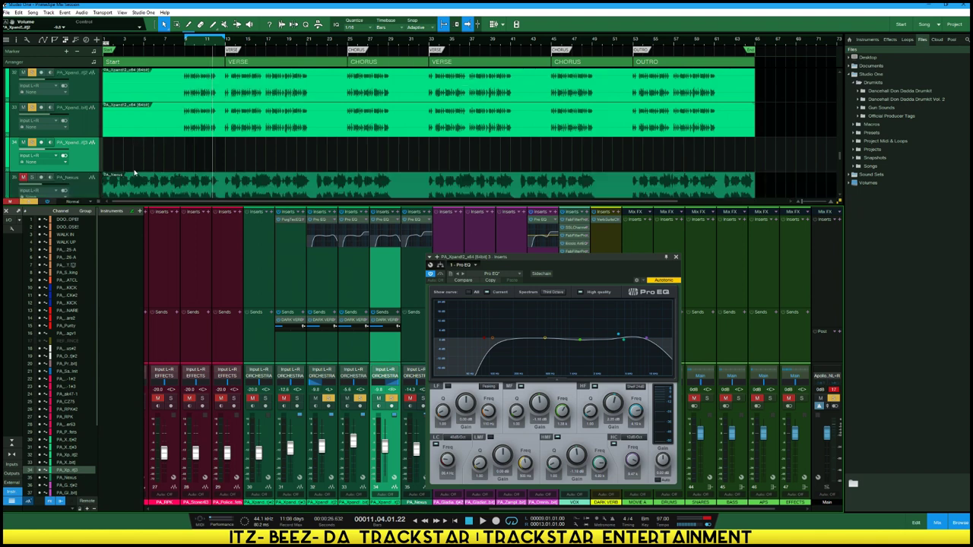
pyautogui.scroll(2, 135, 172)
pyautogui.scroll(1, 144, 161)
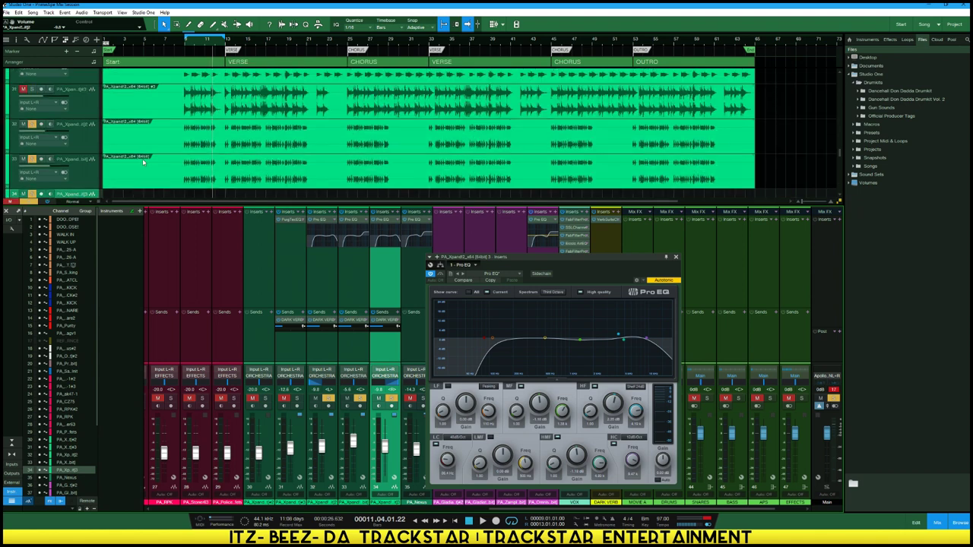
pyautogui.scroll(-2, 206, 144)
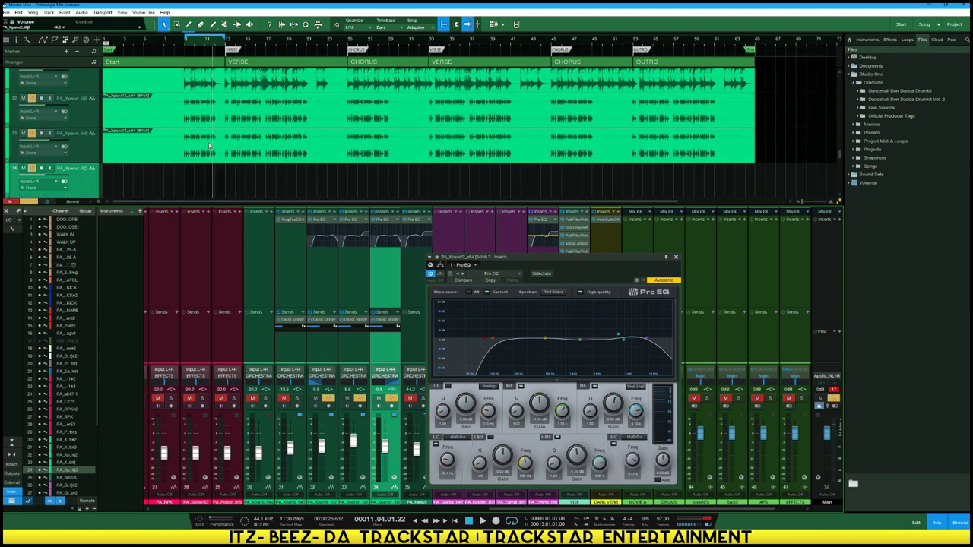
pyautogui.scroll(-2, 213, 144)
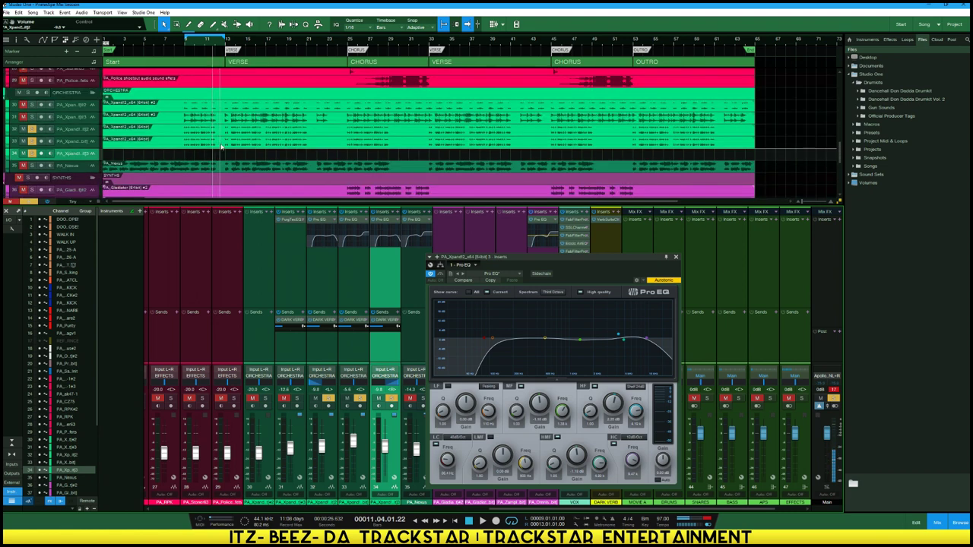
# Lower channels 32 and 34 to about -21.7 dB and clear their solos
pyautogui.click(218, 143)
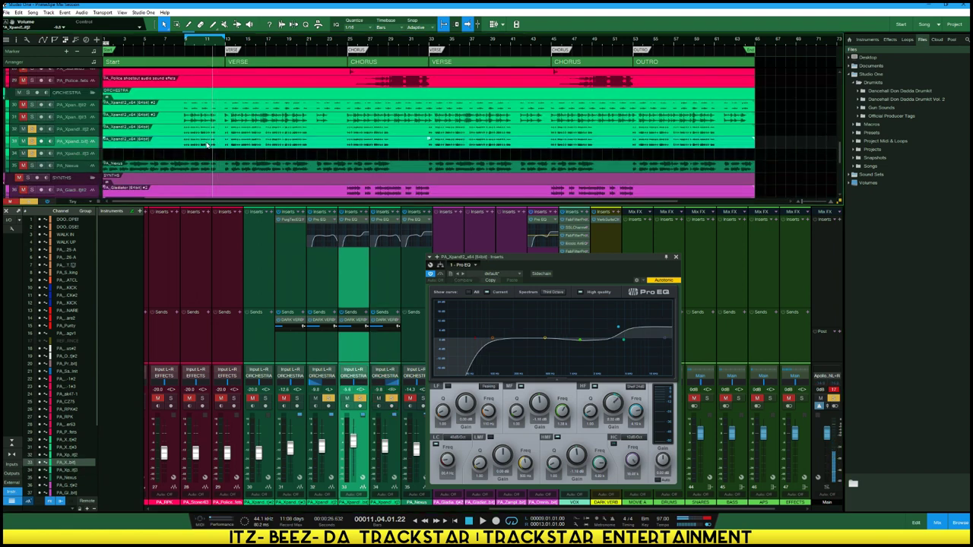
pyautogui.click(221, 155)
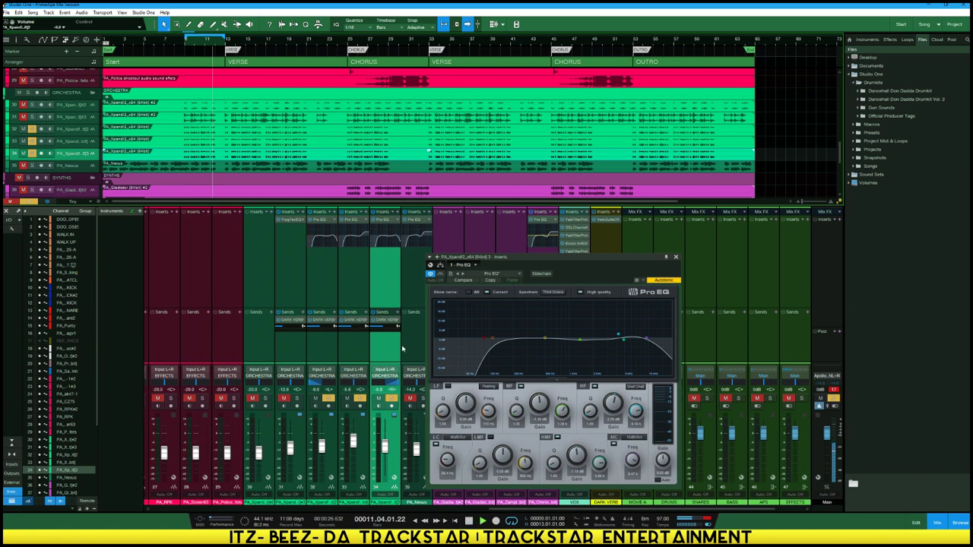
pyautogui.click(330, 448)
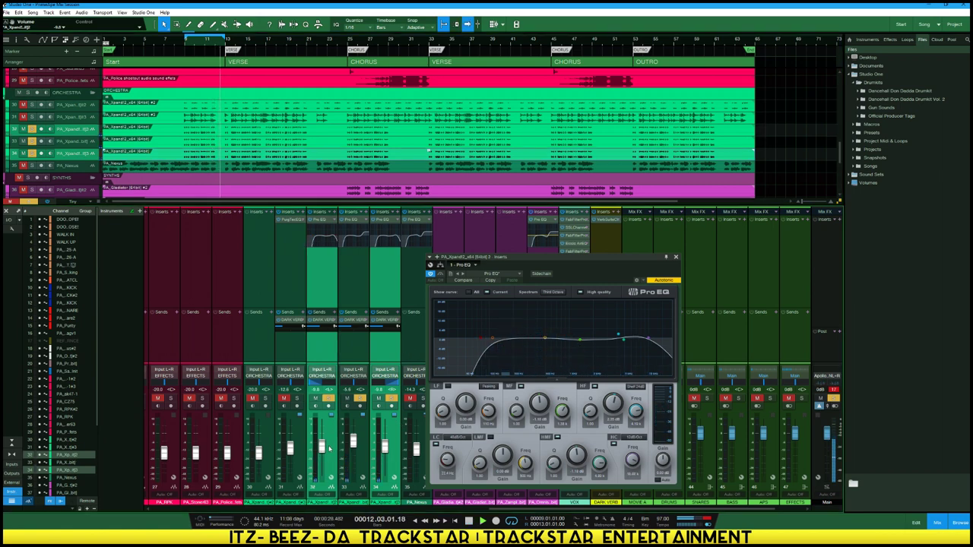
pyautogui.moveTo(326, 457); pyautogui.dragTo(326, 459)
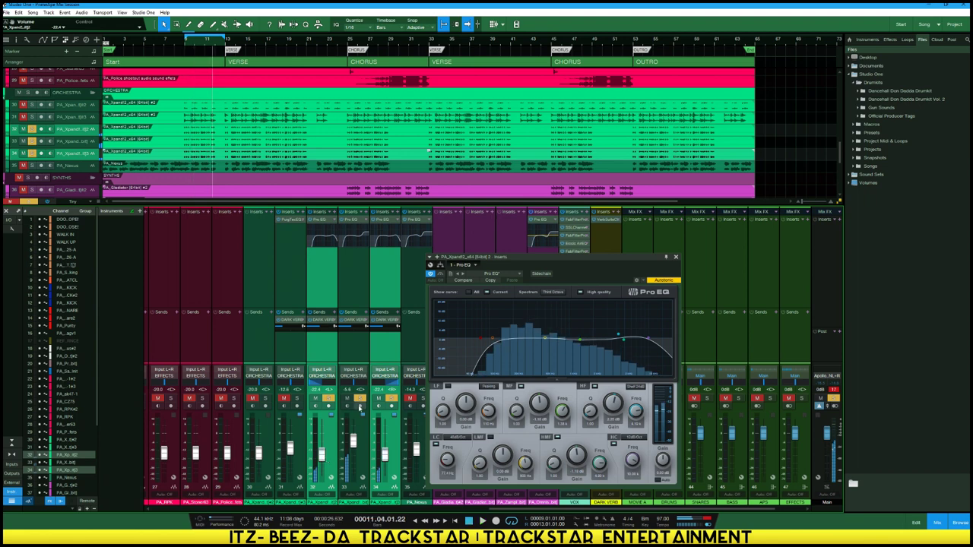
pyautogui.press('space')
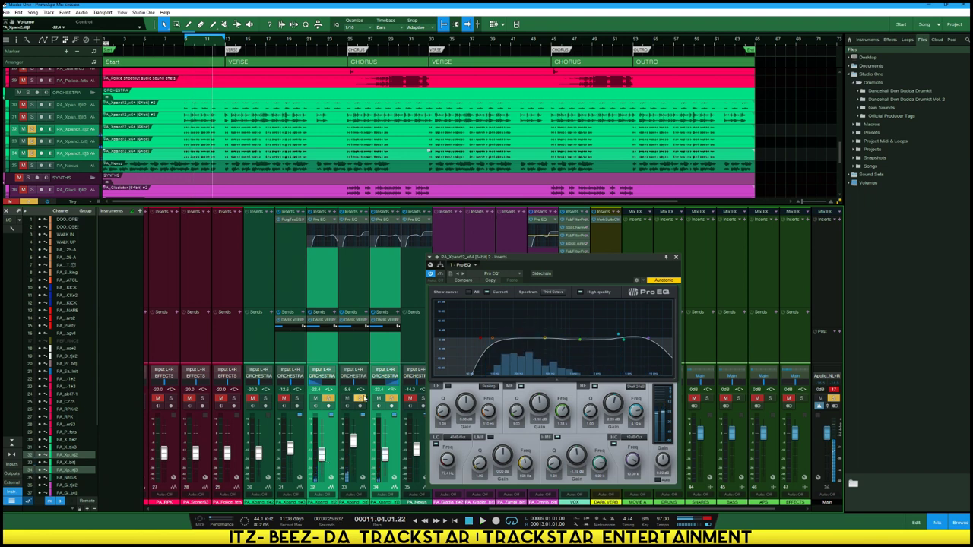
pyautogui.click(361, 398)
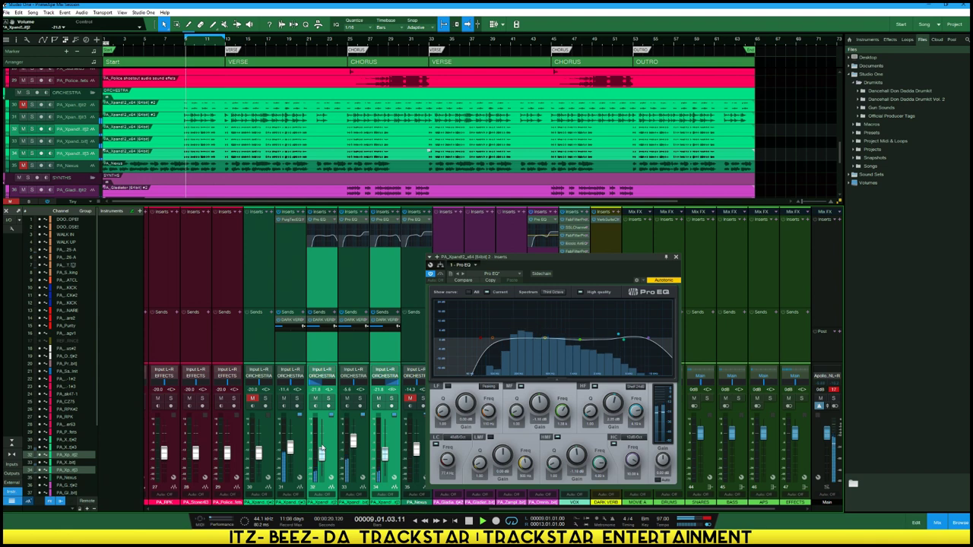
pyautogui.moveTo(321, 454); pyautogui.dragTo(322, 448)
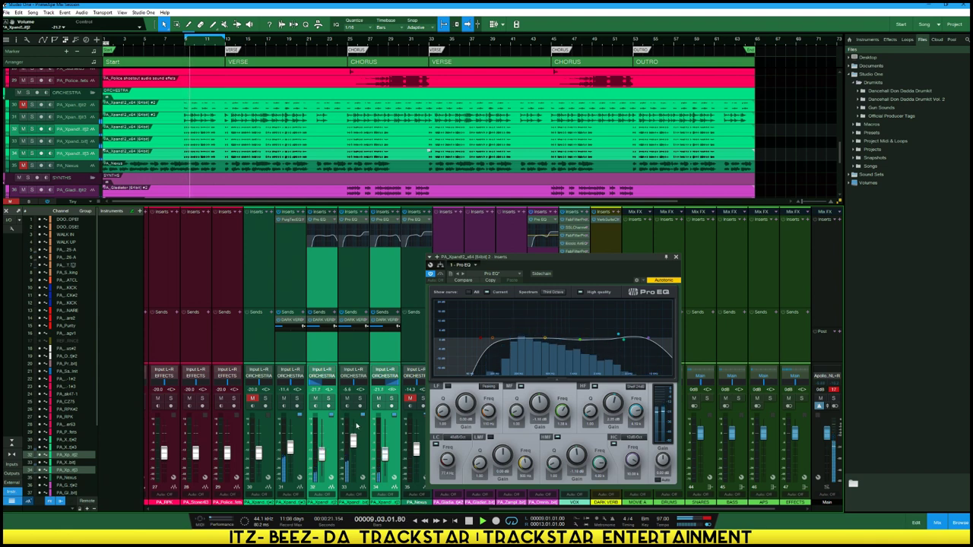
# Compare the Xpand channels with mutes, then unmute channel 30 and reset it to 0 dB
pyautogui.click(315, 398)
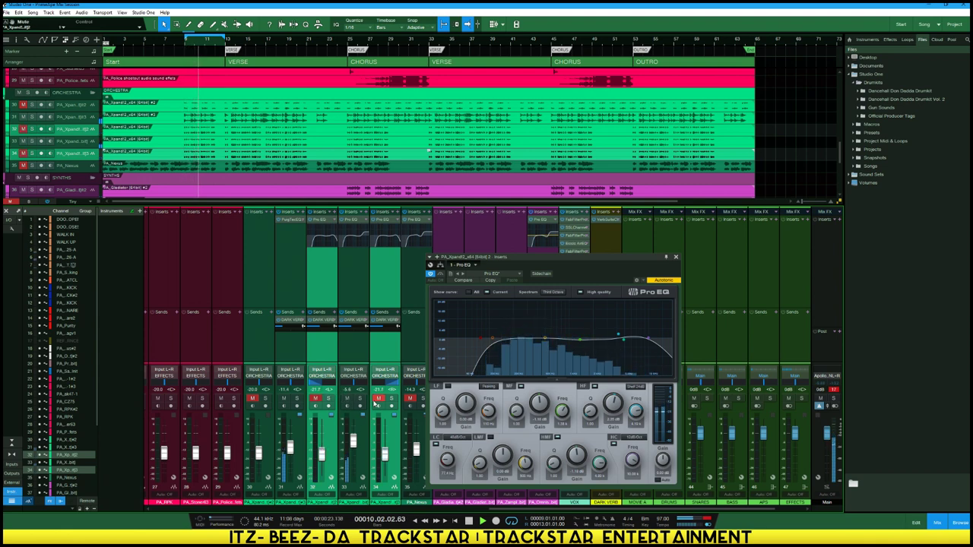
pyautogui.click(378, 398)
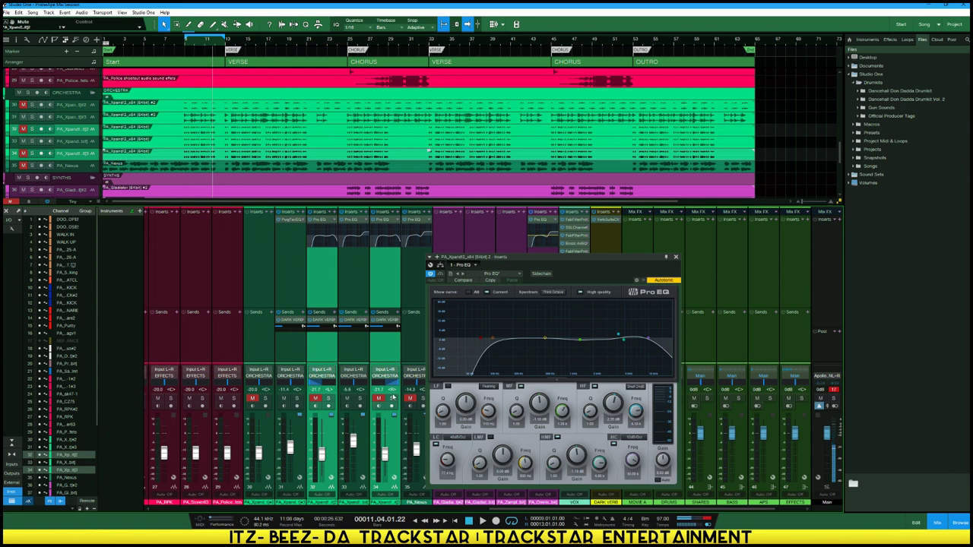
pyautogui.click(314, 399)
pyautogui.click(254, 399)
pyautogui.click(268, 440)
pyautogui.keyDown('ctrl'); pyautogui.click(259, 458); pyautogui.keyUp('ctrl')
pyautogui.press('space')
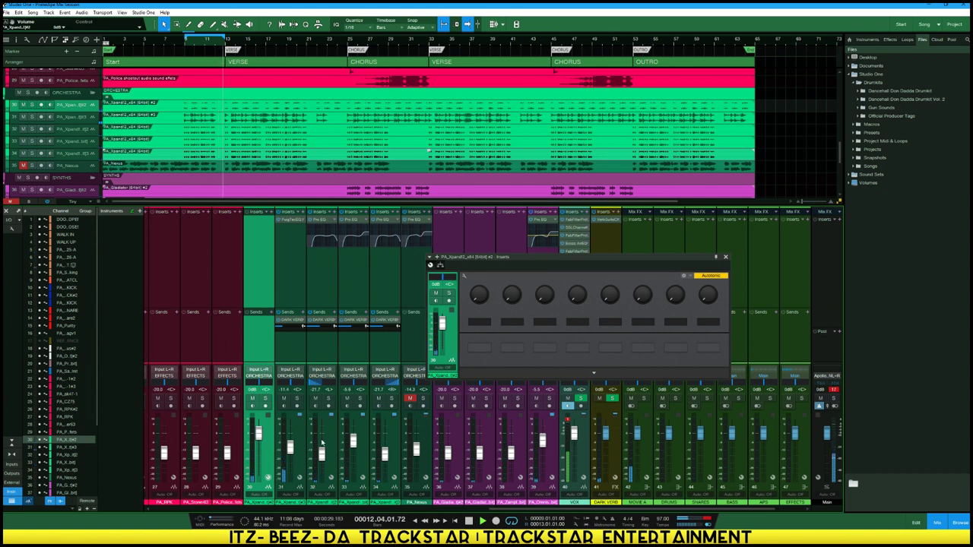
# Add a DARK VERB send to channel 30, set its level, and lower the fader to about -4.3 dB
pyautogui.click(272, 313)
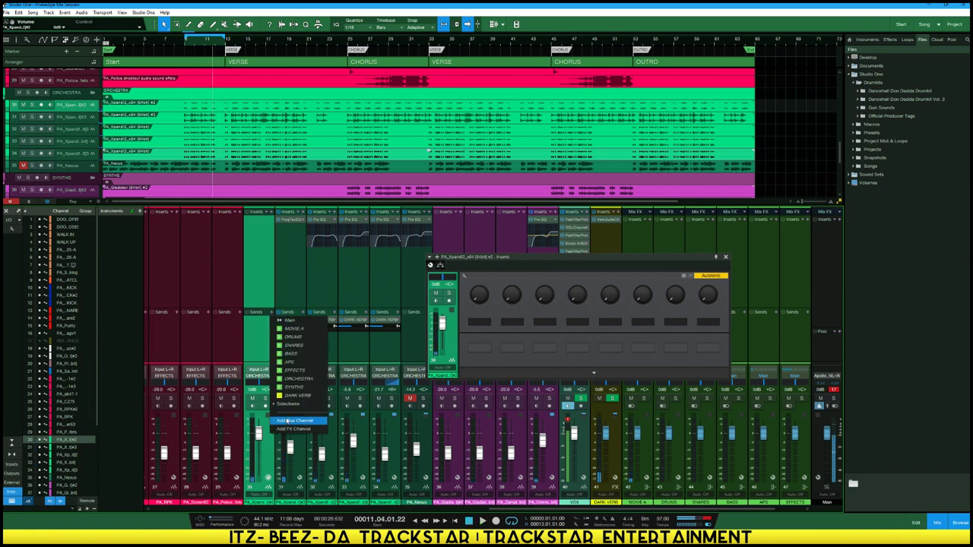
pyautogui.click(296, 397)
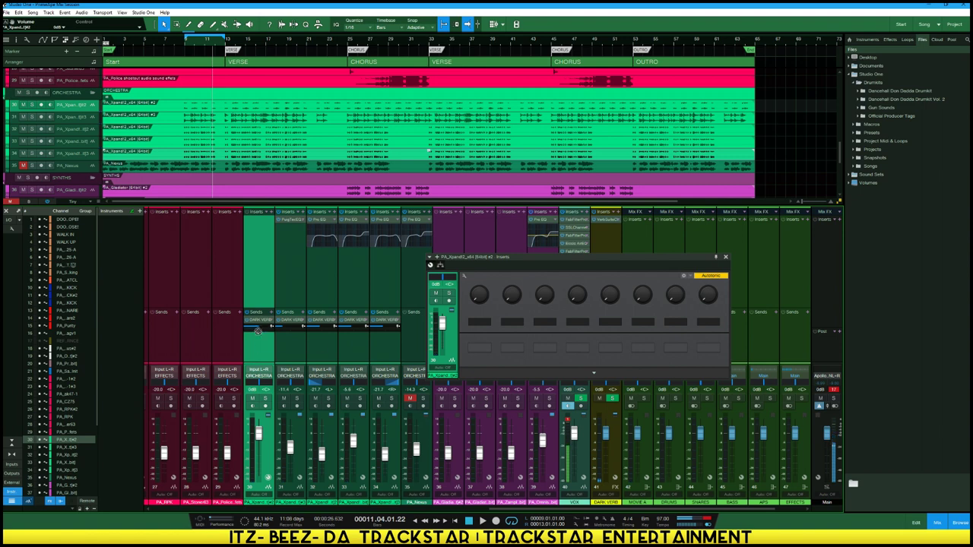
pyautogui.moveTo(258, 328); pyautogui.dragTo(225, 214)
pyautogui.press('space')
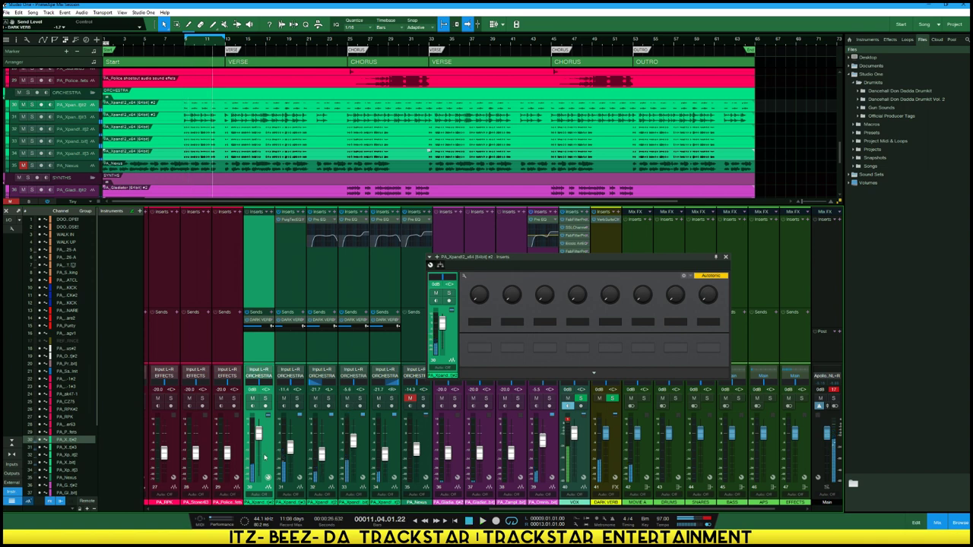
pyautogui.moveTo(264, 457); pyautogui.dragTo(263, 463)
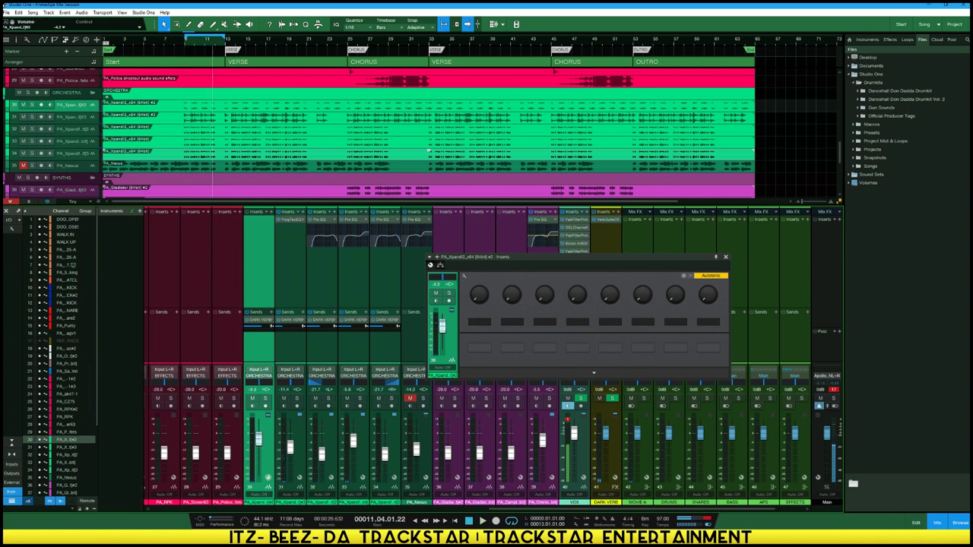
# Open channel 30's PuigTec EQ editor and pull its fader down
pyautogui.click(263, 223)
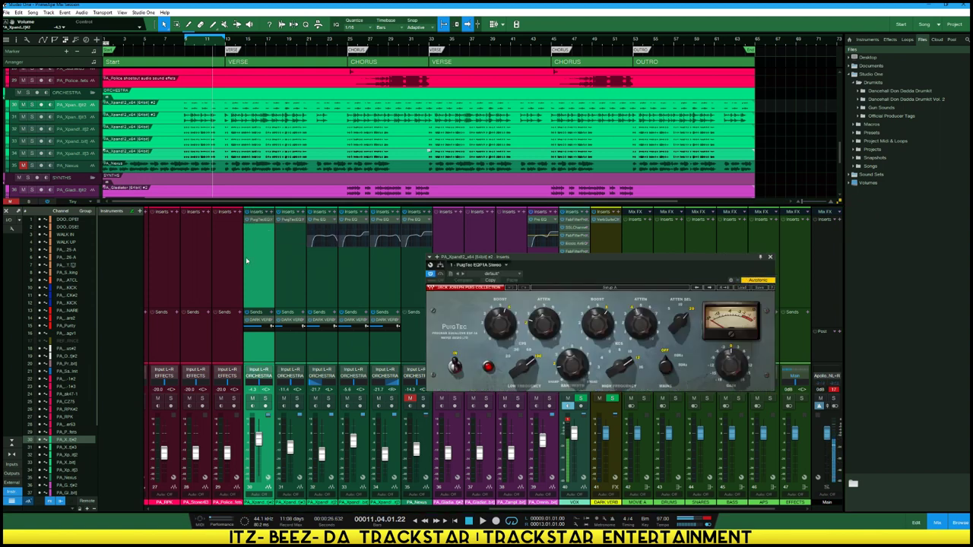
pyautogui.moveTo(259, 439); pyautogui.dragTo(258, 448)
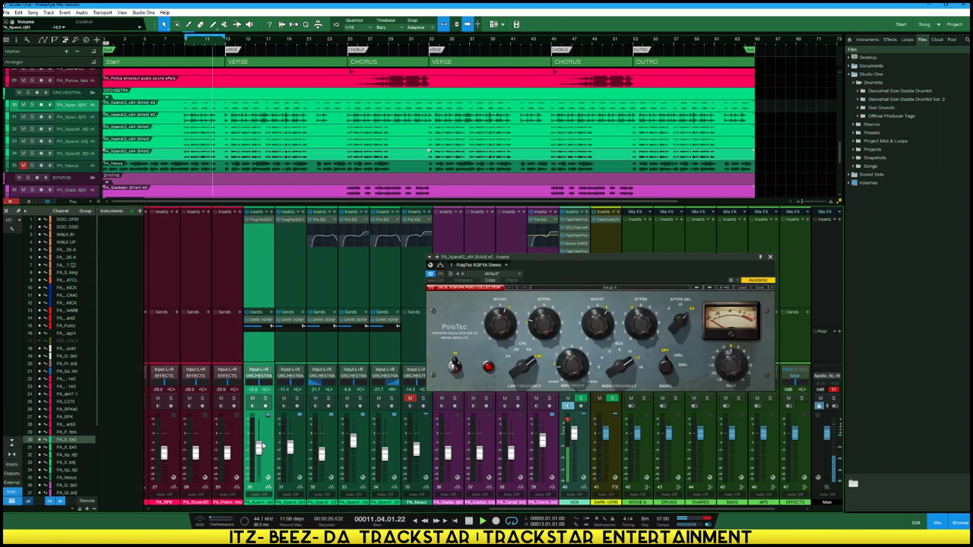
pyautogui.moveTo(258, 448); pyautogui.dragTo(260, 454)
pyautogui.press('space')
# Set the PuigTec Low ATTEN to 2.2 and trim channel 30 to about -13.5 dB
pyautogui.moveTo(541, 327); pyautogui.dragTo(541, 324)
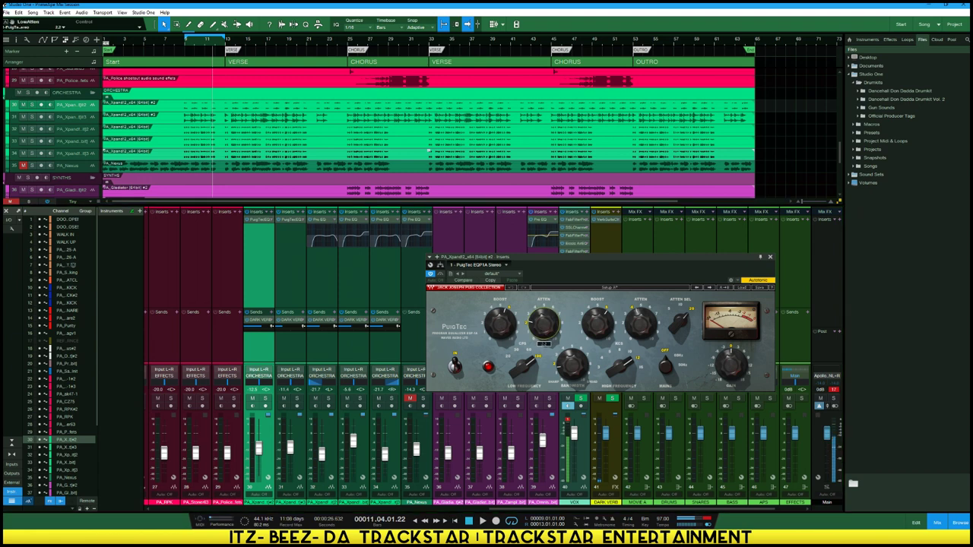
pyautogui.moveTo(599, 331)
pyautogui.moveTo(642, 328)
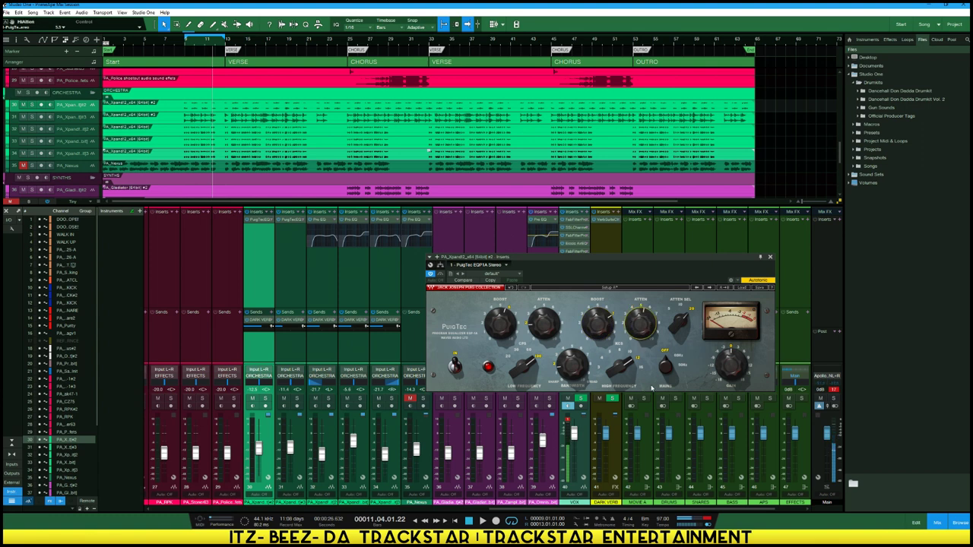
pyautogui.moveTo(572, 365)
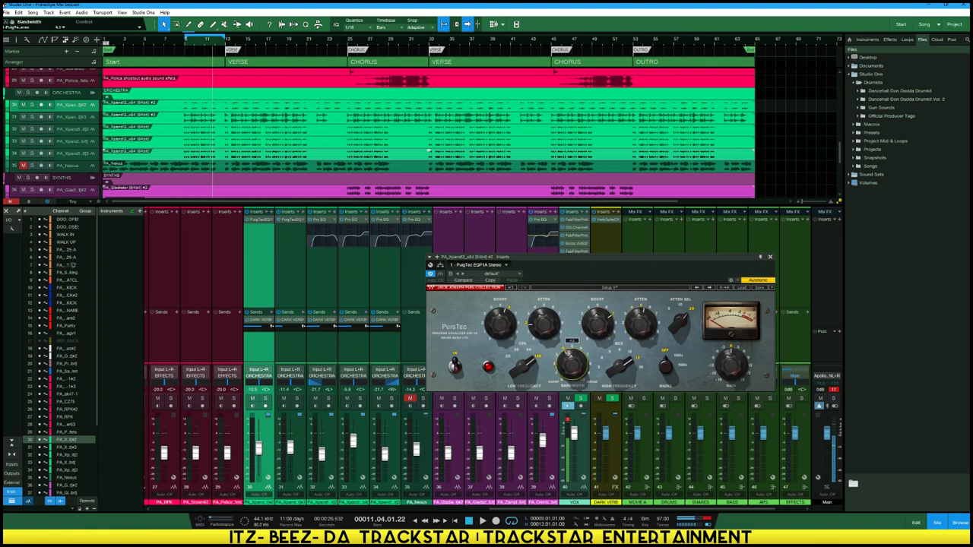
pyautogui.press('space')
pyautogui.click(259, 448)
pyautogui.moveTo(259, 449); pyautogui.dragTo(259, 451)
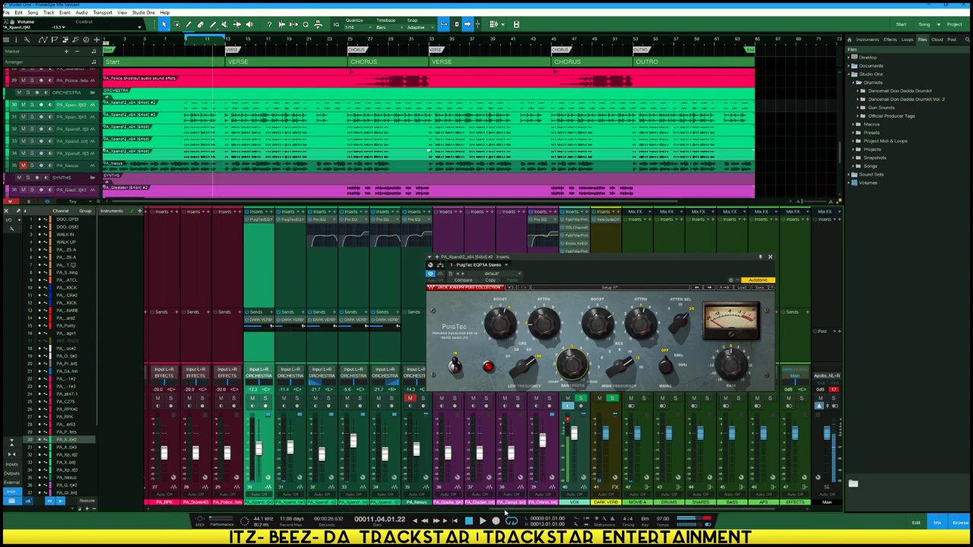
pyautogui.moveTo(504, 510); pyautogui.dragTo(454, 512)
pyautogui.hscroll(-14, 454, 511)
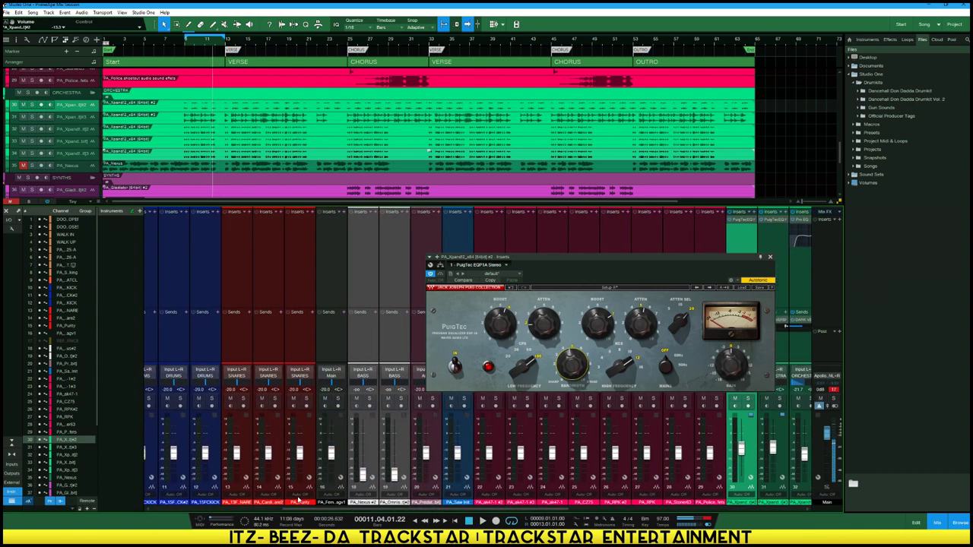
# Close the PuigTec EQ window and raise the BASS channel fader to roughly 0 dB
pyautogui.hscroll(-4, 269, 493)
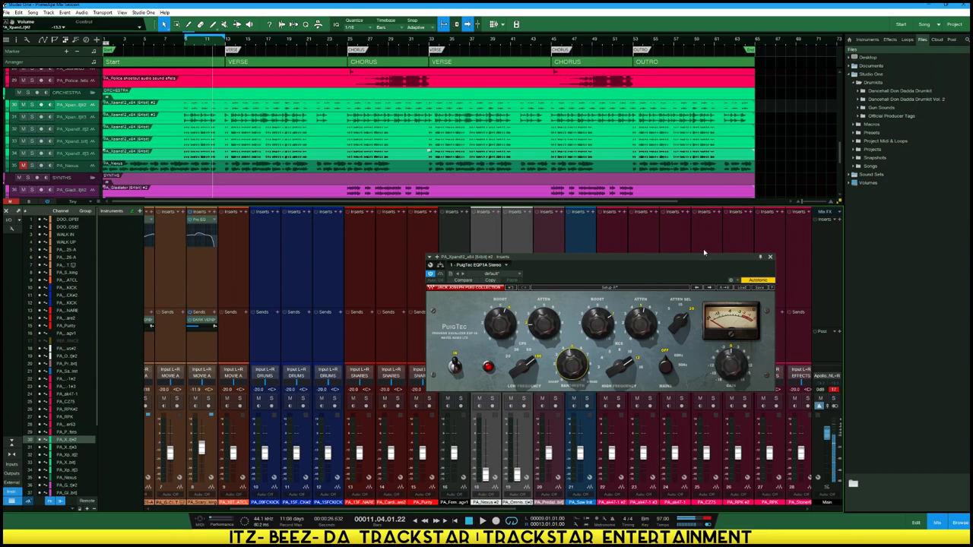
pyautogui.click(771, 257)
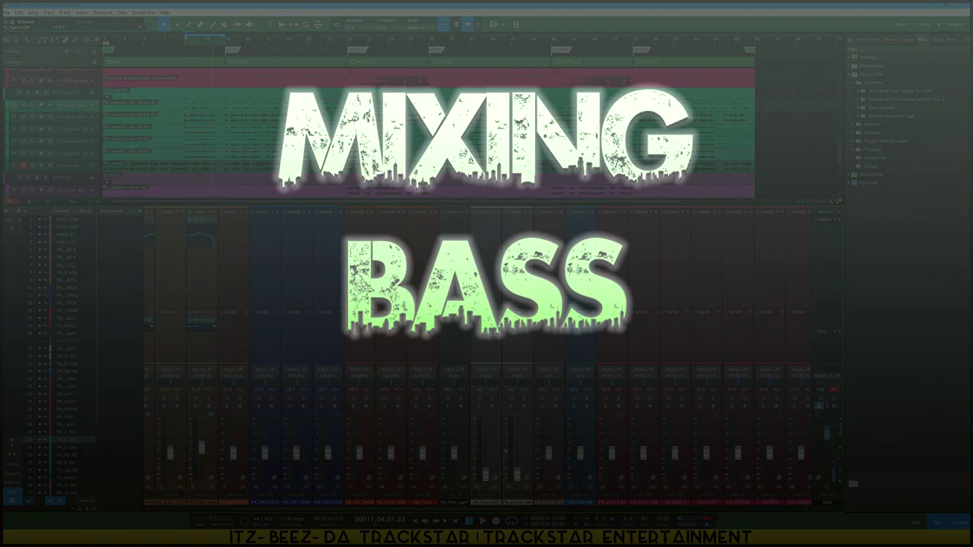
pyautogui.click(494, 452)
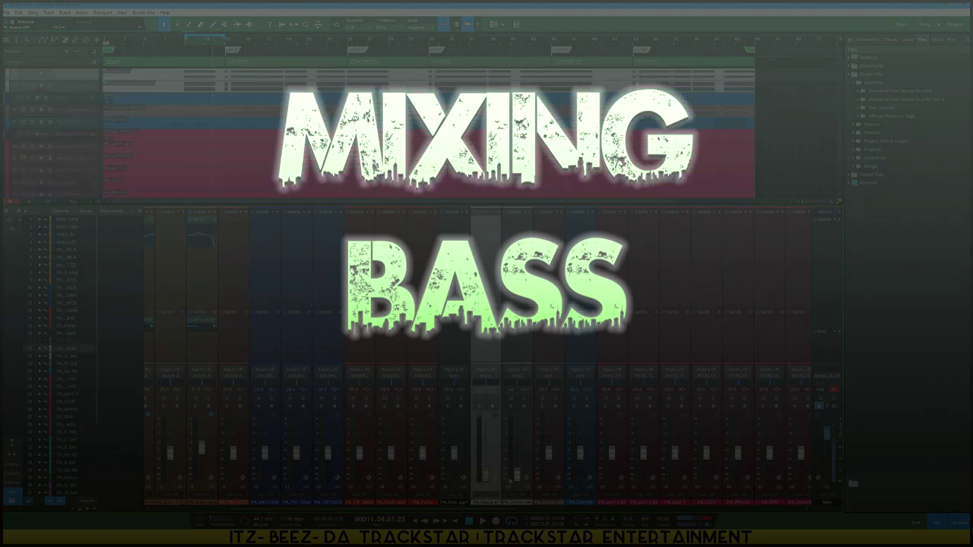
pyautogui.moveTo(519, 474); pyautogui.dragTo(520, 446)
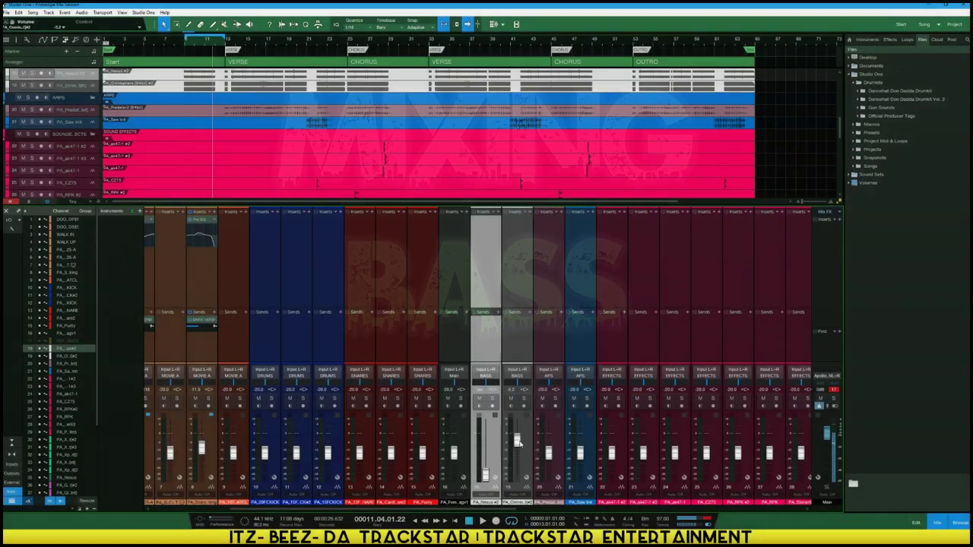
# Set the Omnisphere bass to -15.6 dB, balance the Nexus bass against it, and open the Omnisphere insert list
pyautogui.press('space')
pyautogui.press('space')
pyautogui.moveTo(517, 434); pyautogui.dragTo(518, 451)
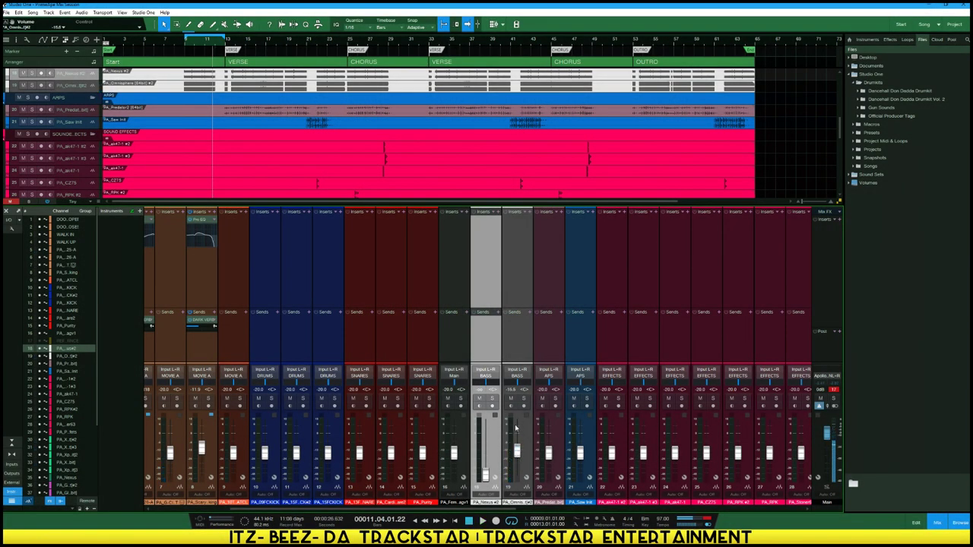
pyautogui.moveTo(485, 475); pyautogui.dragTo(490, 462)
pyautogui.click(511, 399)
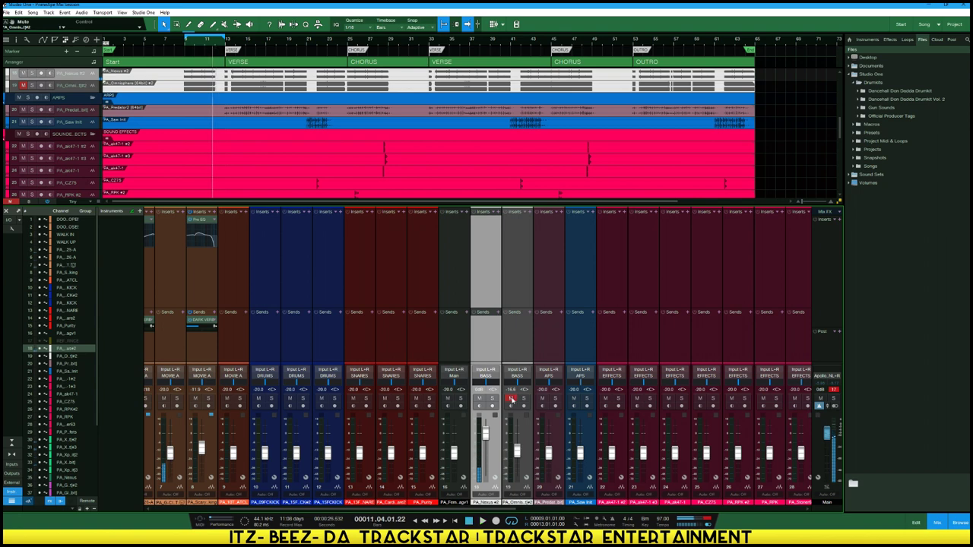
pyautogui.click(511, 399)
pyautogui.moveTo(492, 430); pyautogui.dragTo(517, 446)
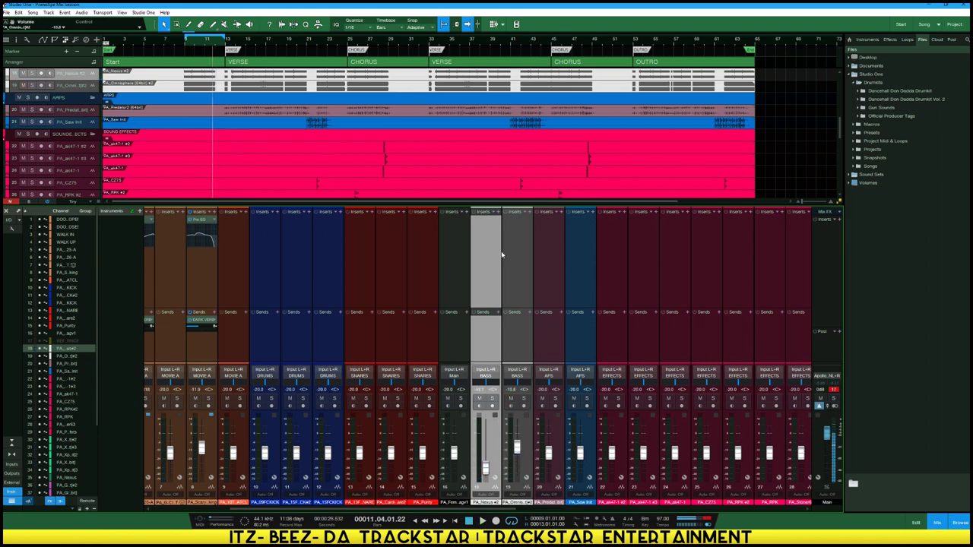
pyautogui.click(521, 247)
pyautogui.click(530, 211)
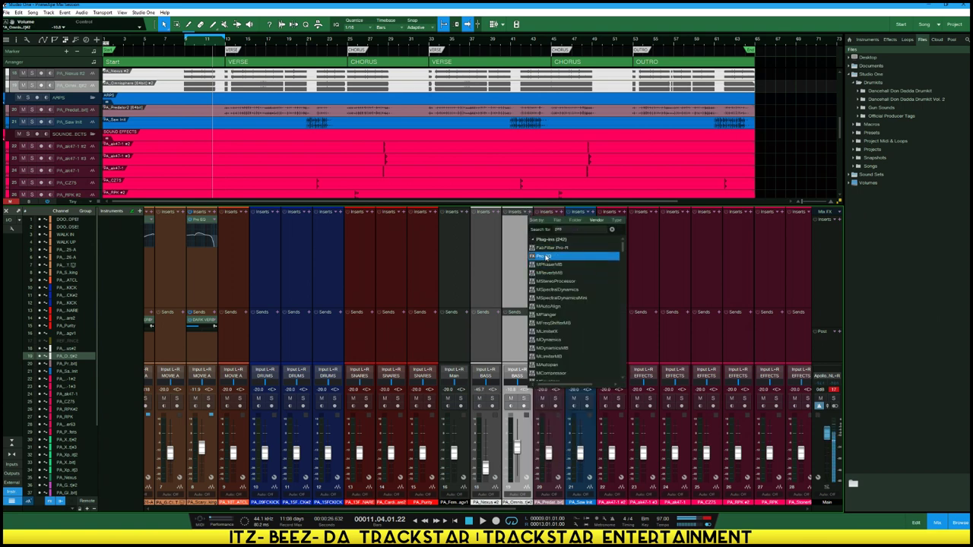
# Insert Pro EQ on the Omnisphere bass with a raised 48 dB/Oct low cut
pyautogui.click(546, 257)
pyautogui.moveTo(481, 340); pyautogui.dragTo(481, 355)
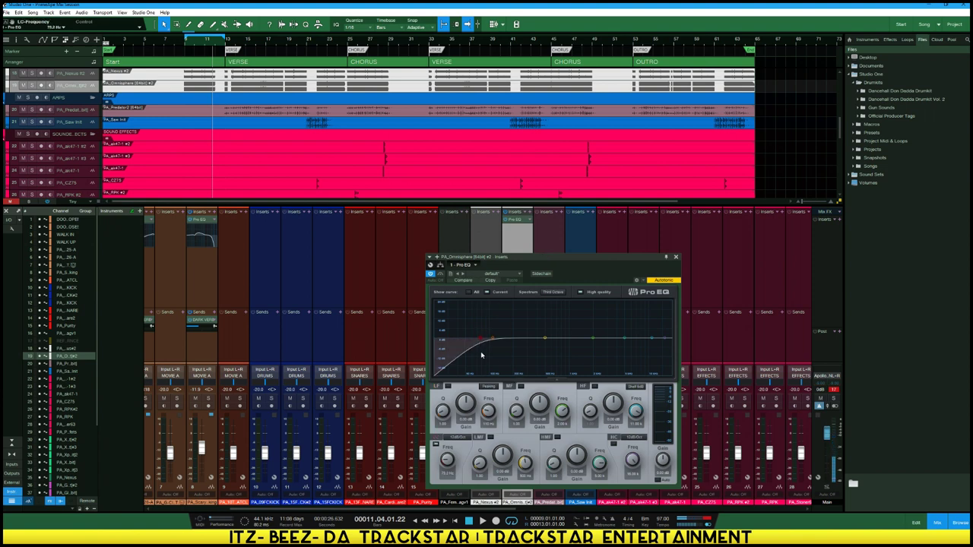
pyautogui.click(459, 438)
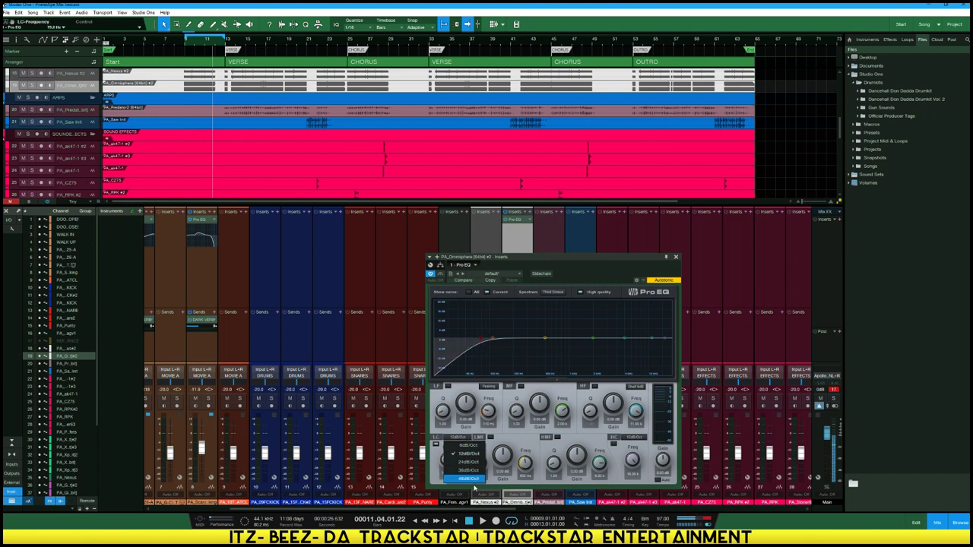
pyautogui.click(462, 479)
pyautogui.moveTo(481, 341); pyautogui.dragTo(490, 341)
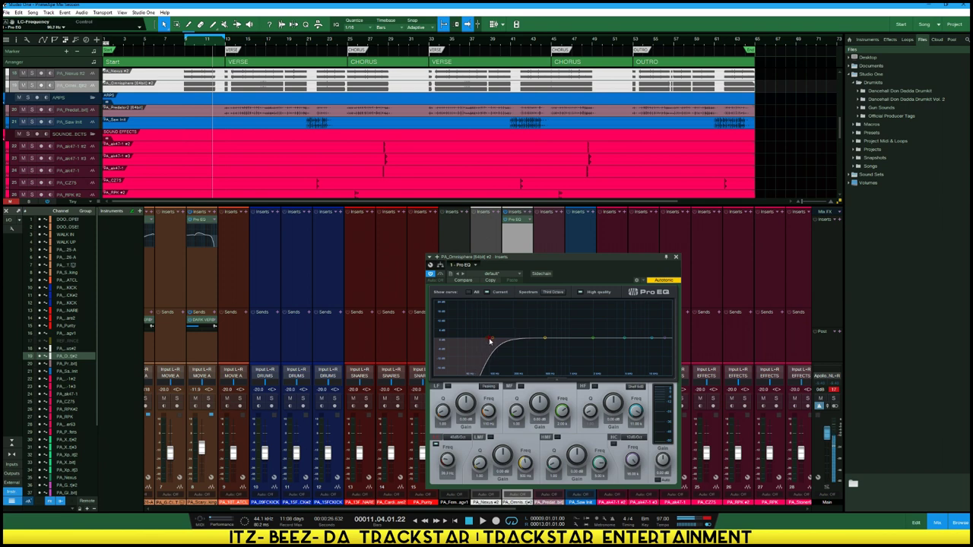
pyautogui.moveTo(589, 261); pyautogui.dragTo(799, 247)
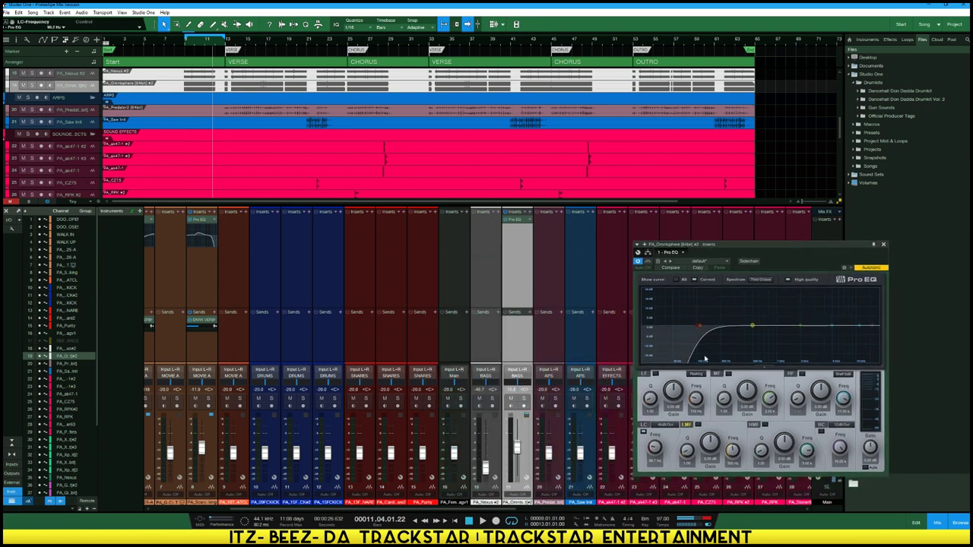
# Raise the Nexus bass to about -6.9 dB, then open its insert plugin list
pyautogui.moveTo(486, 468); pyautogui.dragTo(491, 435)
pyautogui.moveTo(488, 469); pyautogui.dragTo(484, 454)
pyautogui.press('space')
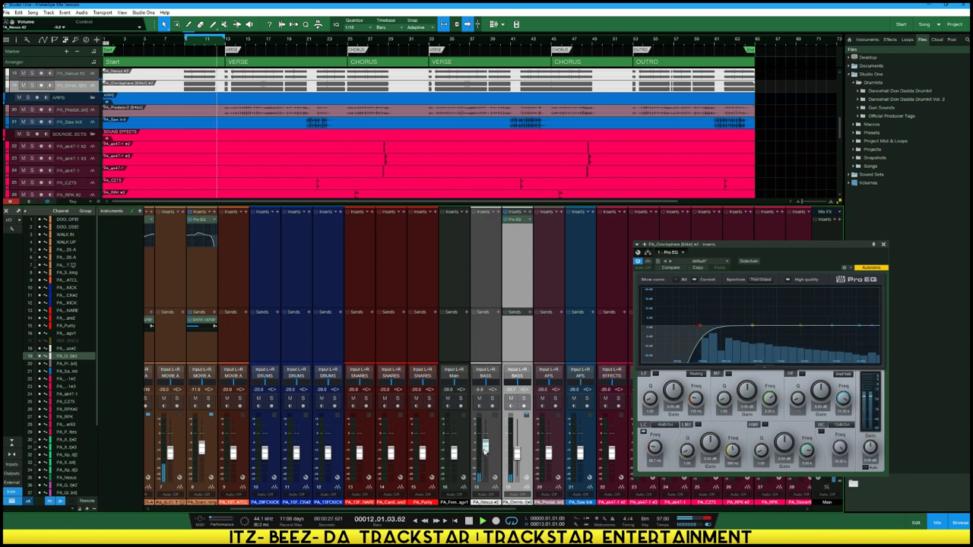
pyautogui.moveTo(484, 454); pyautogui.dragTo(484, 443)
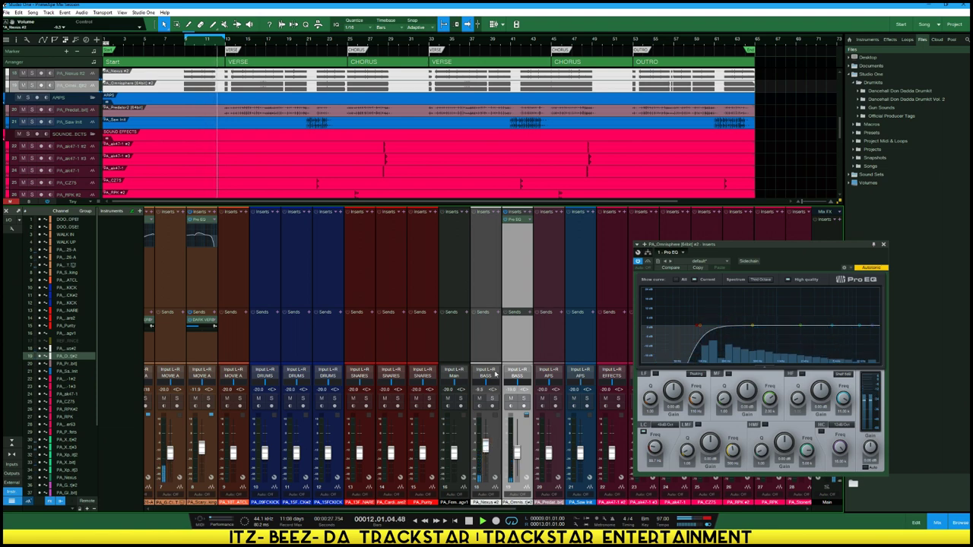
pyautogui.click(479, 278)
pyautogui.click(497, 213)
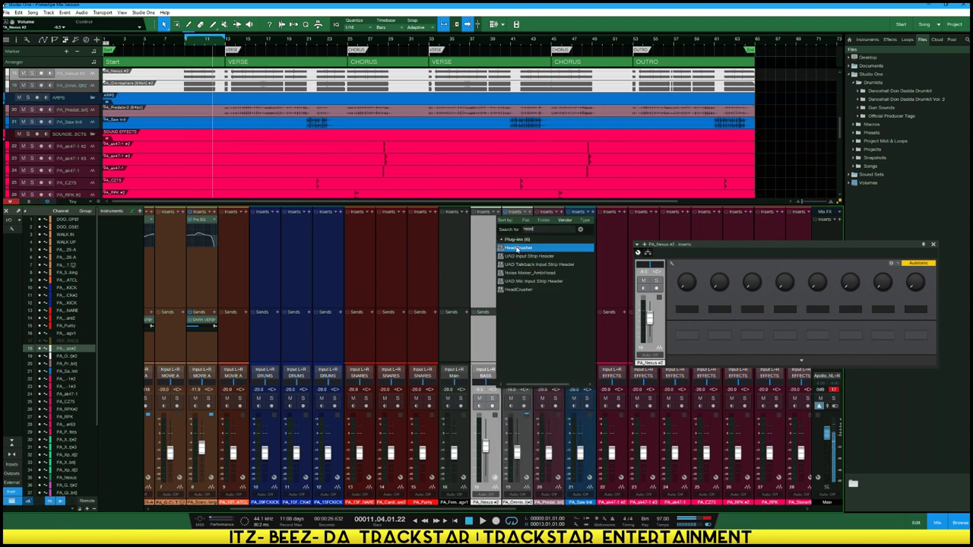
# Add Head Crusher to the Nexus bass, flip its Clean/Assassinate switch and raise Drive to 12.1
pyautogui.click(518, 248)
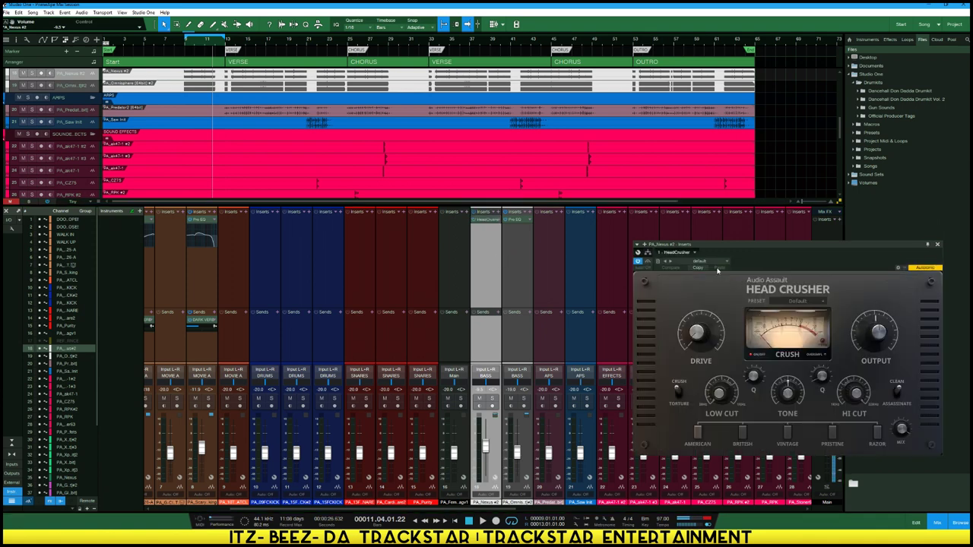
pyautogui.moveTo(716, 251); pyautogui.dragTo(220, 151)
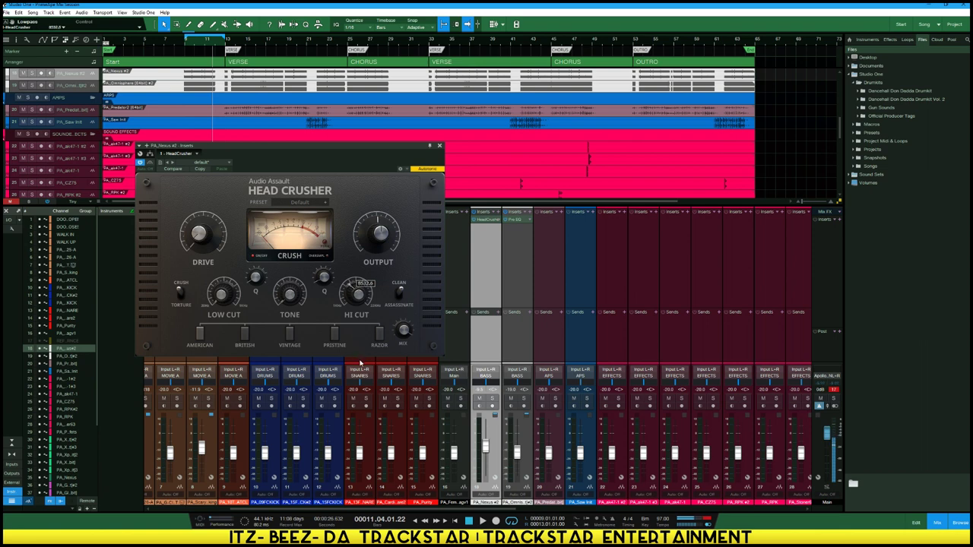
pyautogui.moveTo(200, 239)
pyautogui.moveTo(406, 334)
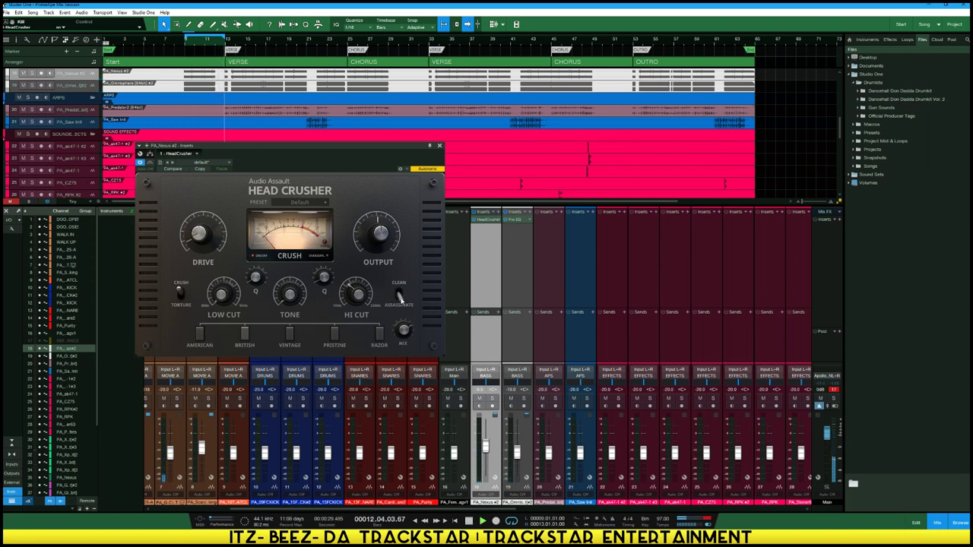
pyautogui.click(400, 297)
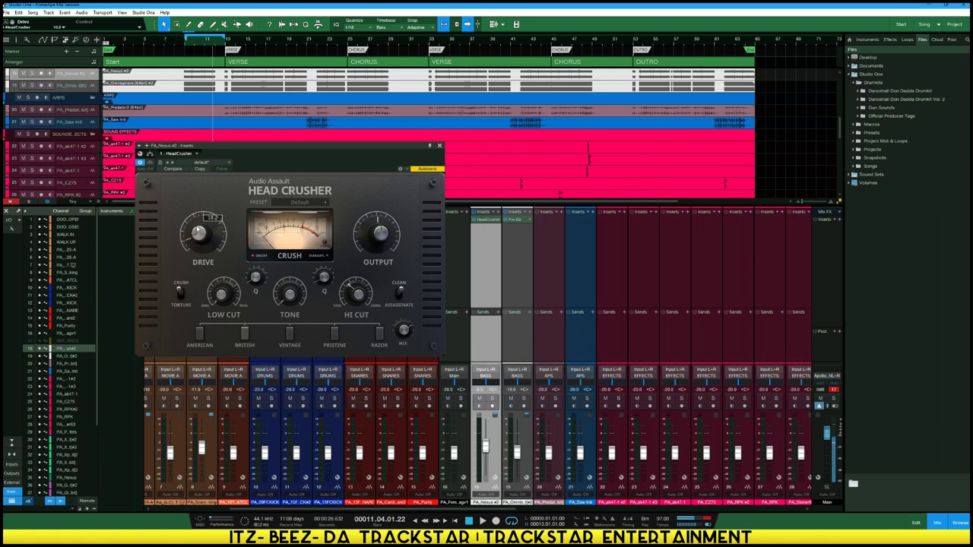
pyautogui.scroll(2, 197, 231)
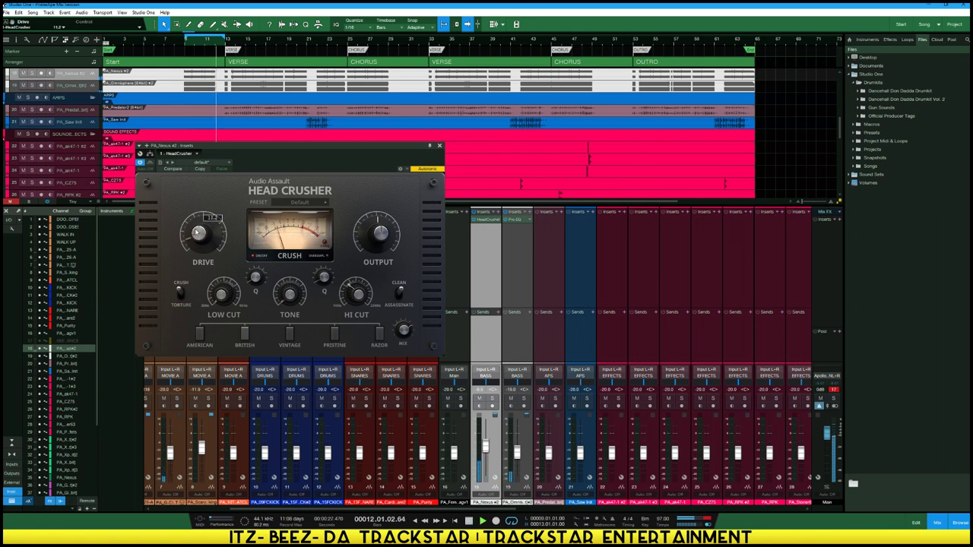
pyautogui.scroll(1, 198, 231)
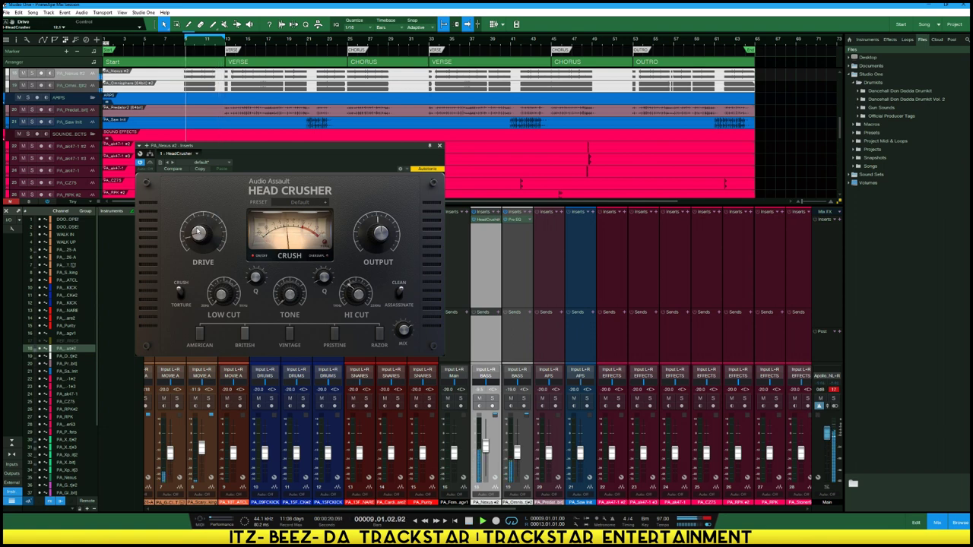
pyautogui.click(439, 146)
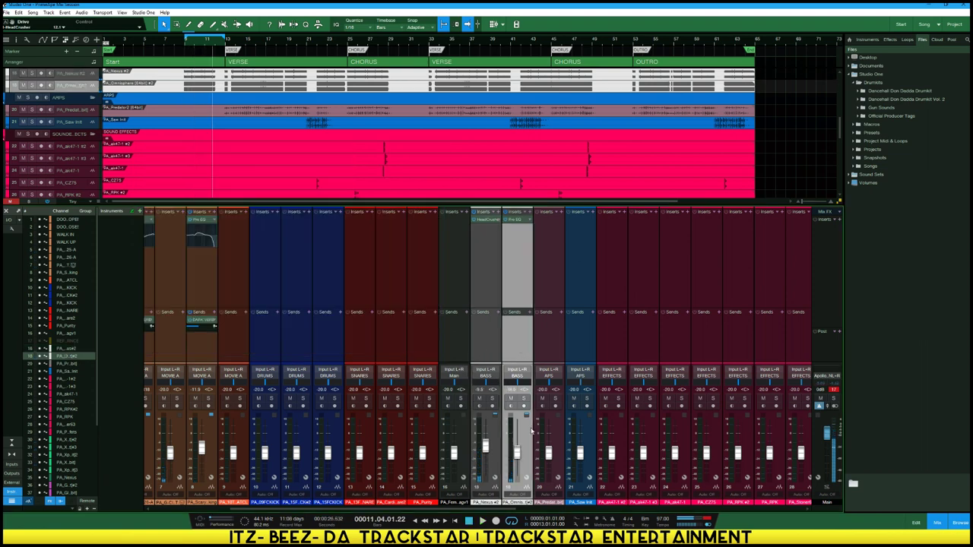
# Select the PA_Omnisphere channel and open its Pro EQ editor
pyautogui.click(487, 446)
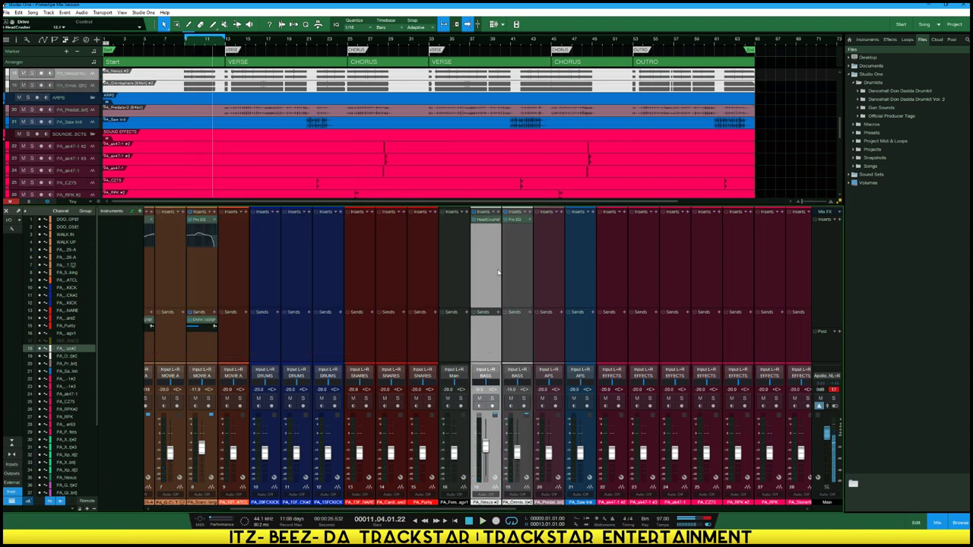
pyautogui.click(516, 221)
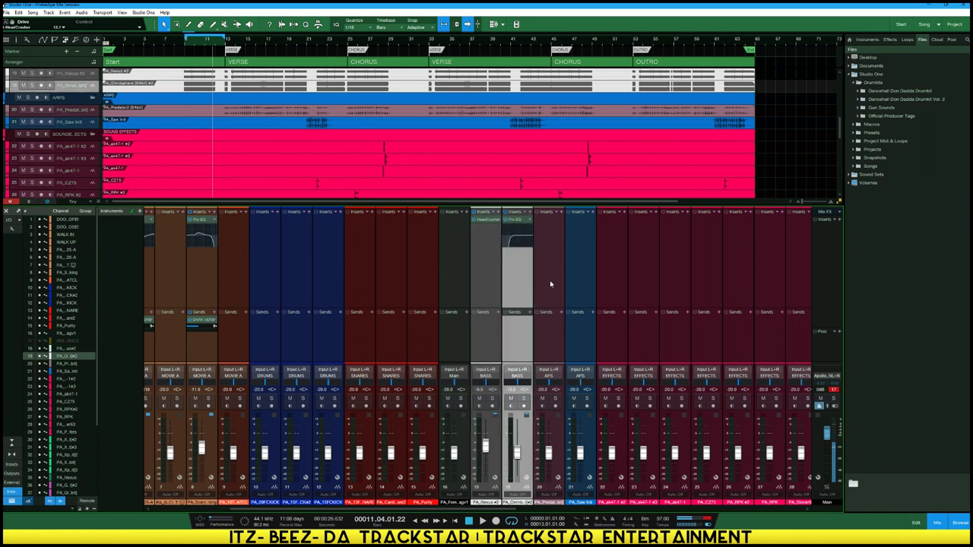
pyautogui.click(527, 221)
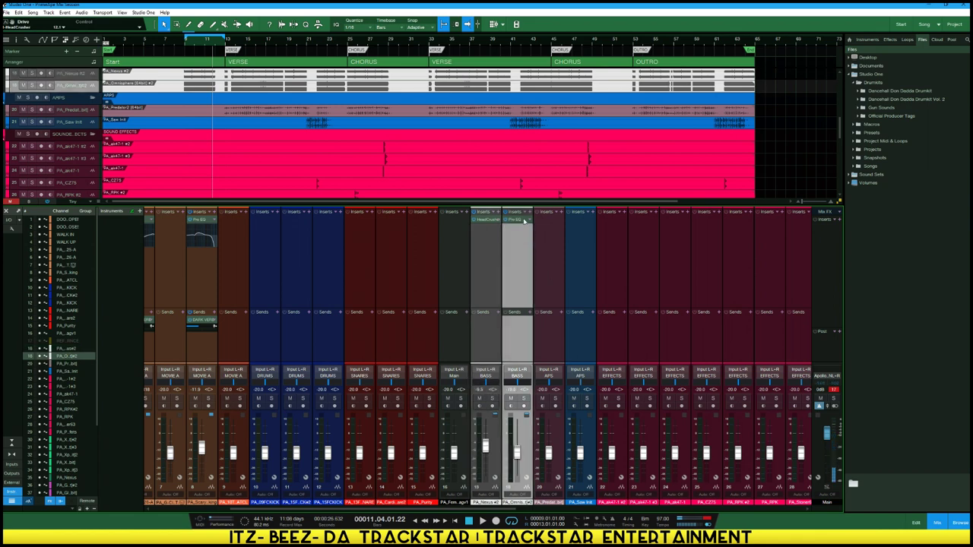
pyautogui.click(520, 222)
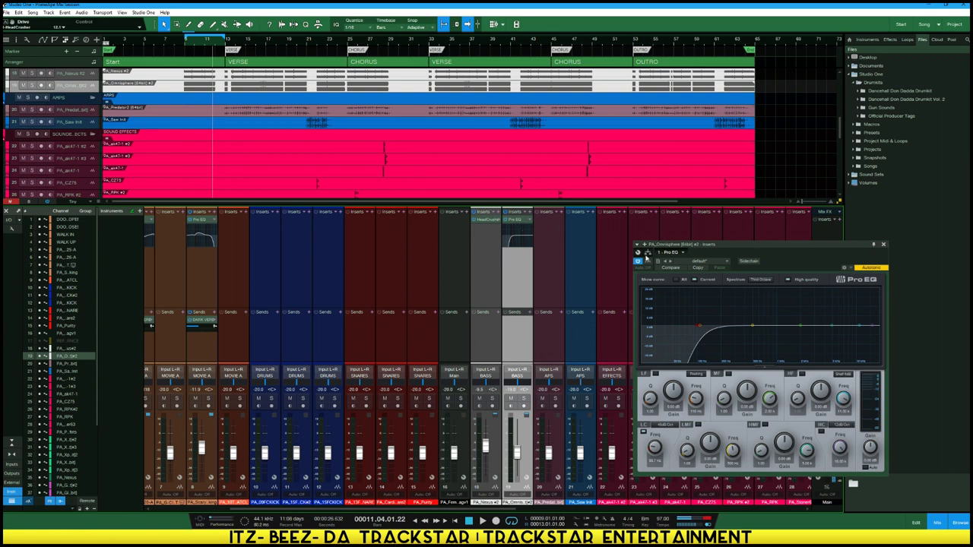
pyautogui.moveTo(737, 251); pyautogui.dragTo(665, 257)
pyautogui.press('space')
# Enable a 14.54 kHz high cut and raise the low cut to 104 Hz
pyautogui.moveTo(797, 323); pyautogui.dragTo(755, 313)
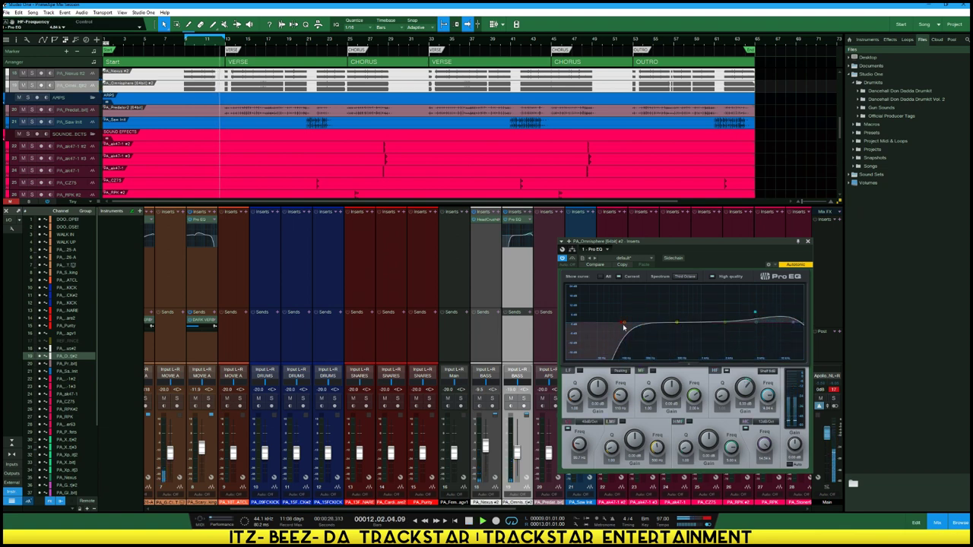
pyautogui.moveTo(623, 329); pyautogui.dragTo(626, 328)
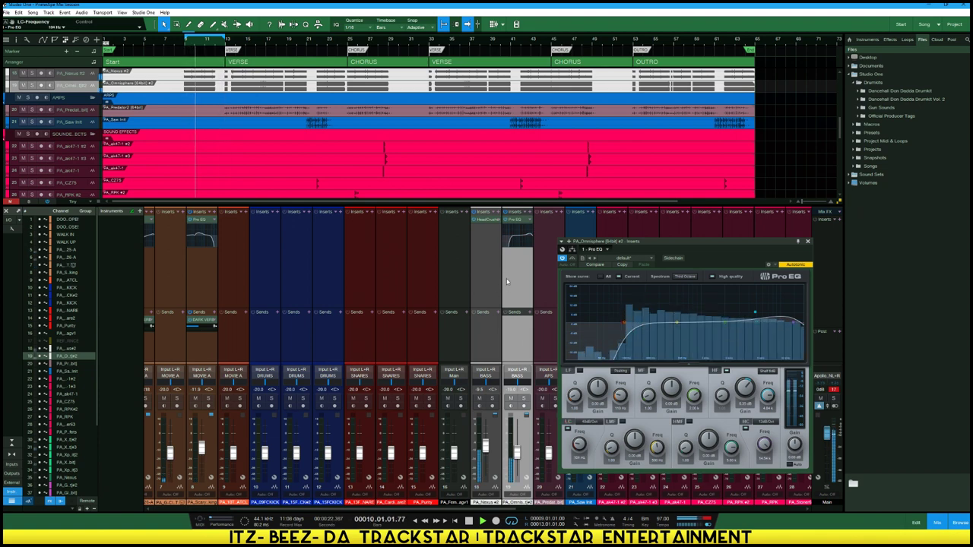
pyautogui.click(529, 212)
pyautogui.click(573, 229)
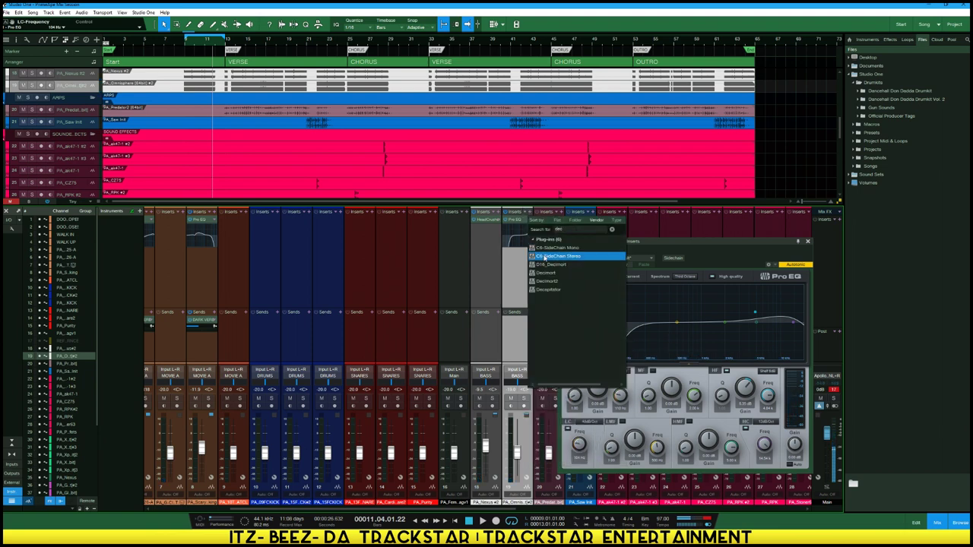
# Insert Decapitator on PA_Omnisphere and adjust its Tone setting
pyautogui.click(562, 283)
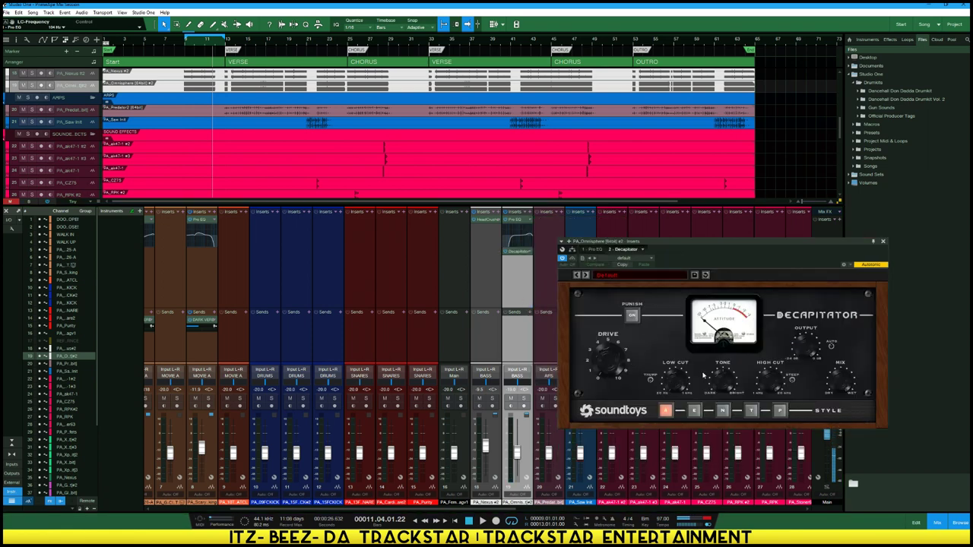
pyautogui.moveTo(726, 385); pyautogui.dragTo(716, 452)
pyautogui.moveTo(707, 243); pyautogui.dragTo(276, 197)
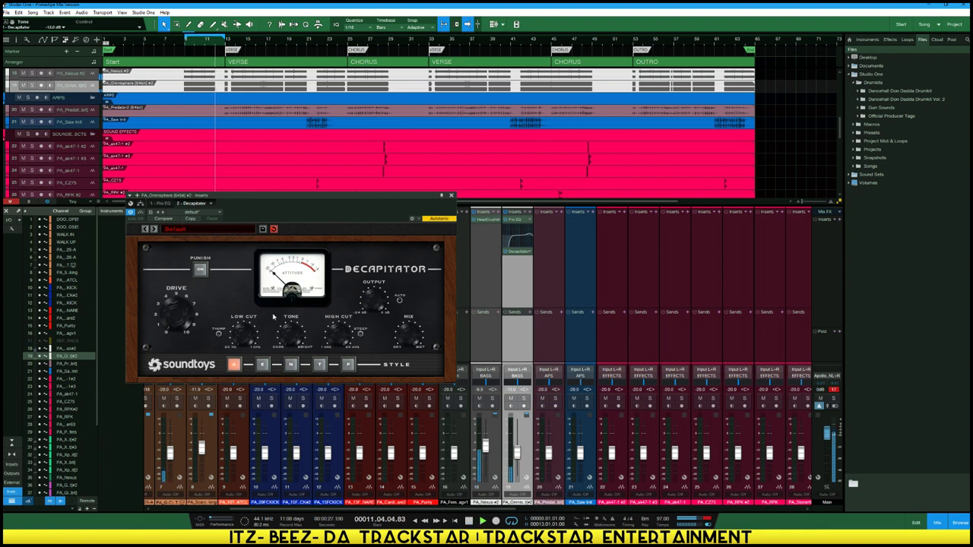
# Solo PA_Omnisphere and pull its fader down to about -27.1 dB
pyautogui.click(524, 399)
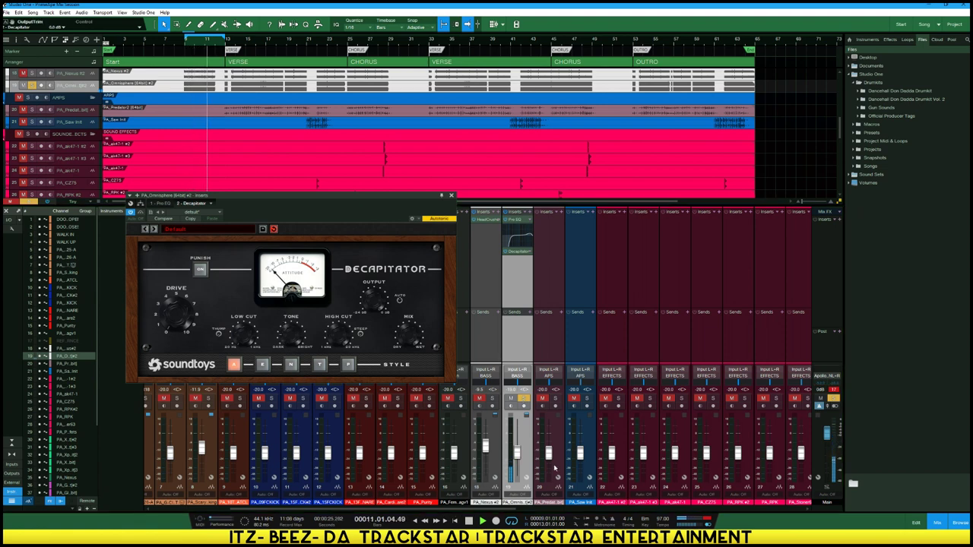
pyautogui.click(479, 399)
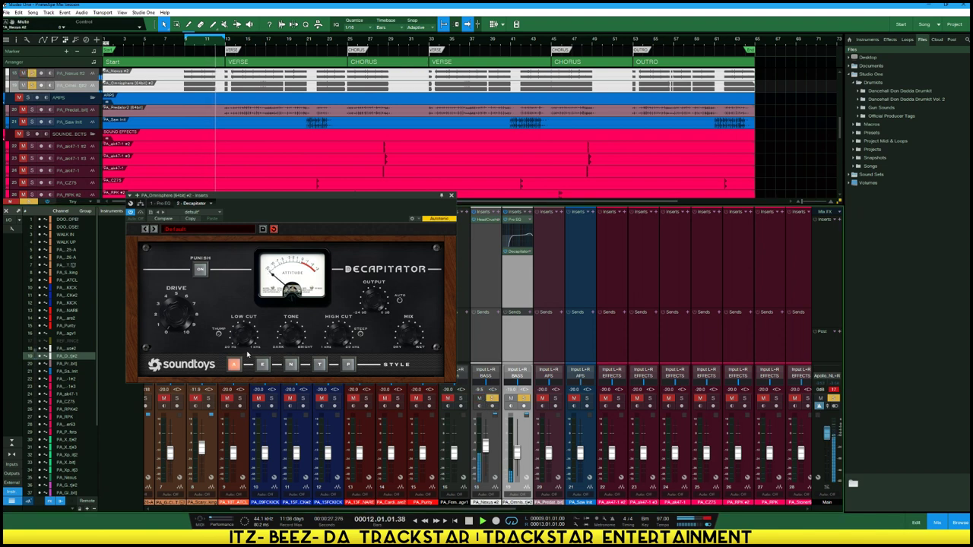
pyautogui.press('space')
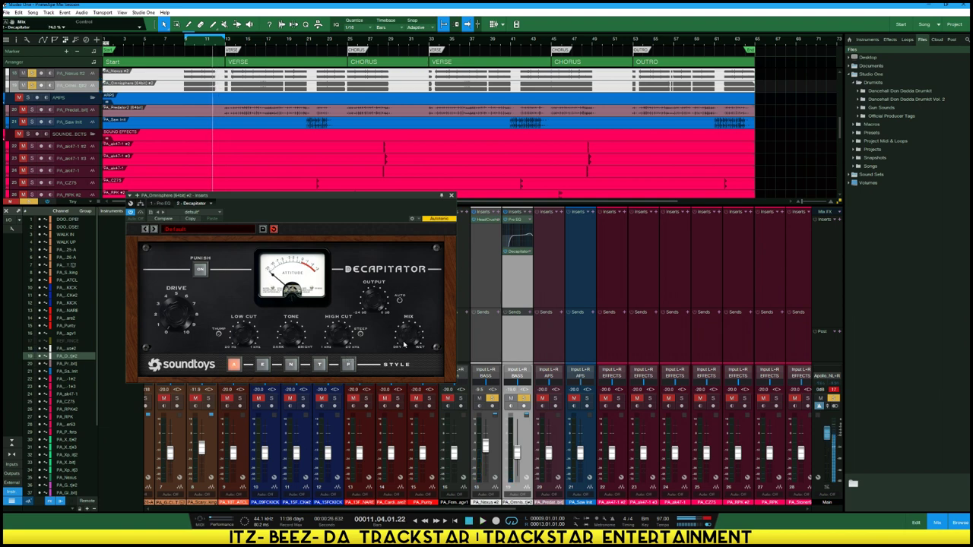
pyautogui.press('space')
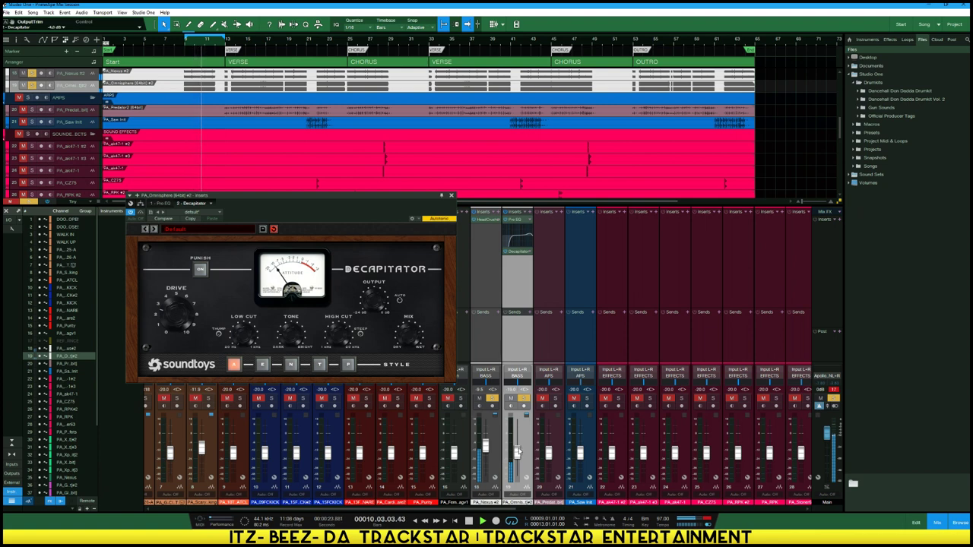
pyautogui.moveTo(516, 455); pyautogui.dragTo(516, 459)
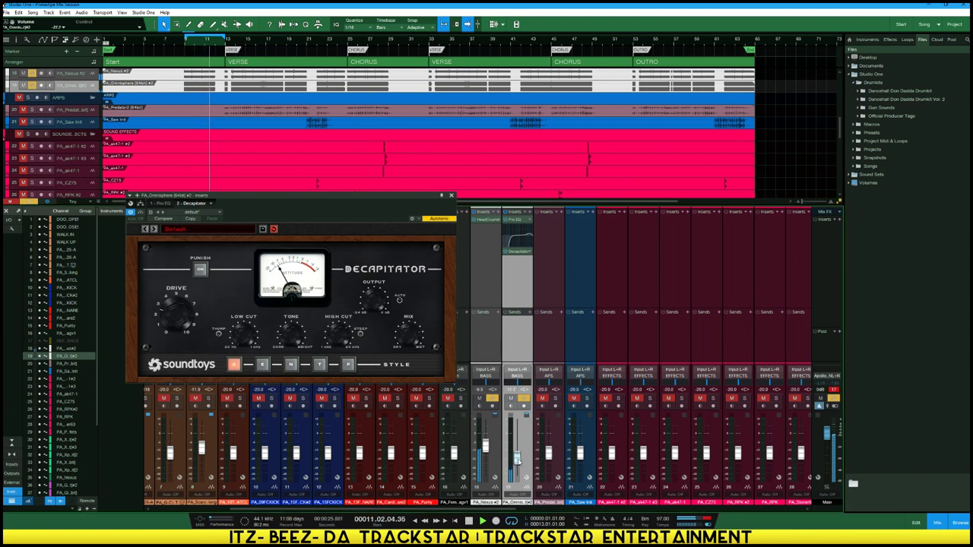
pyautogui.click(530, 212)
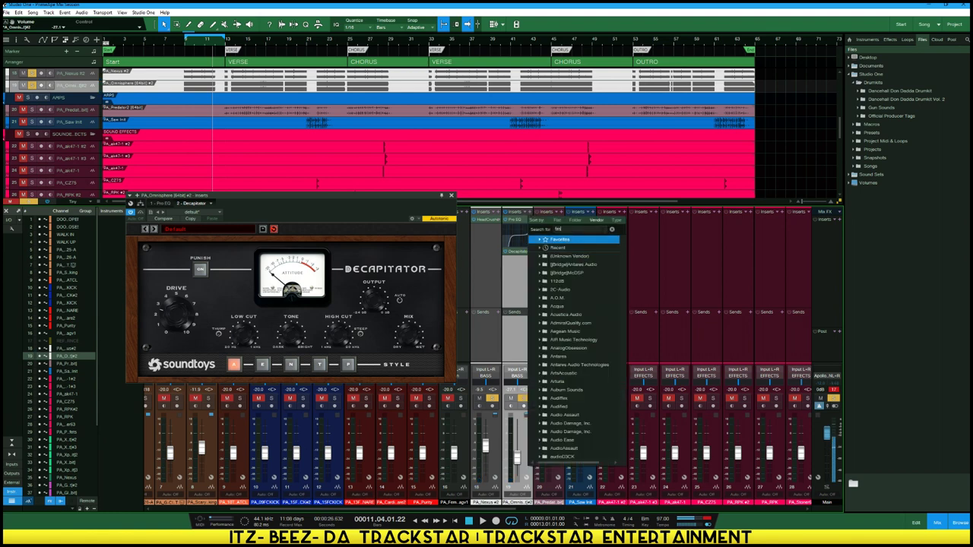
# Search 'metal' and insert MetaFlanger Stereo after Decapitator
pyautogui.write('fatfla')
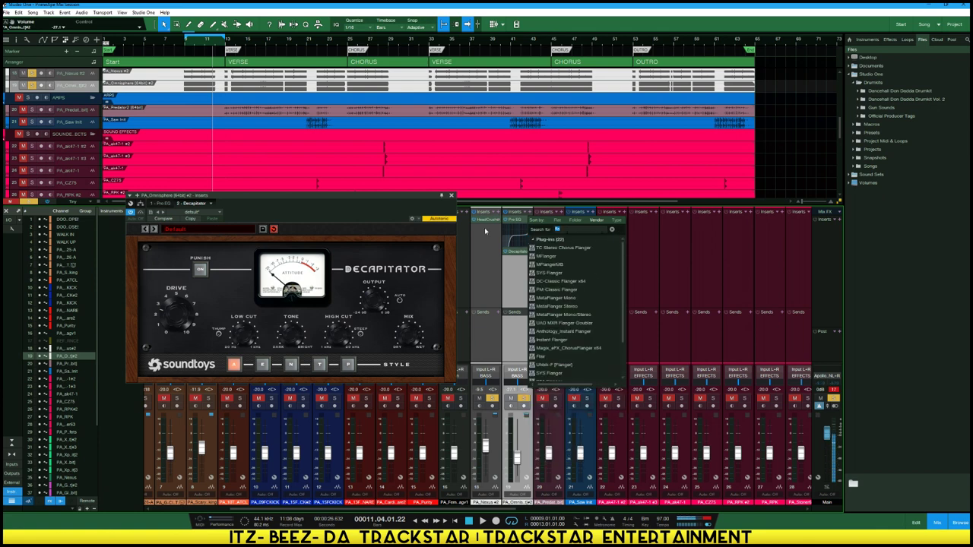
pyautogui.press('BackSpace')
pyautogui.press('BackSpace')
pyautogui.press('BackSpace')
pyautogui.write('metal')
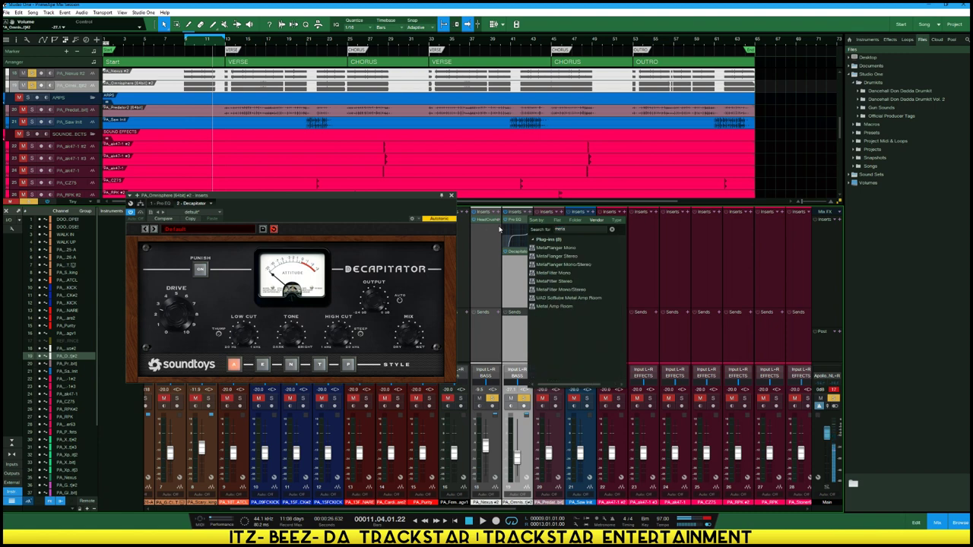
pyautogui.click(578, 258)
pyautogui.doubleClick(575, 259)
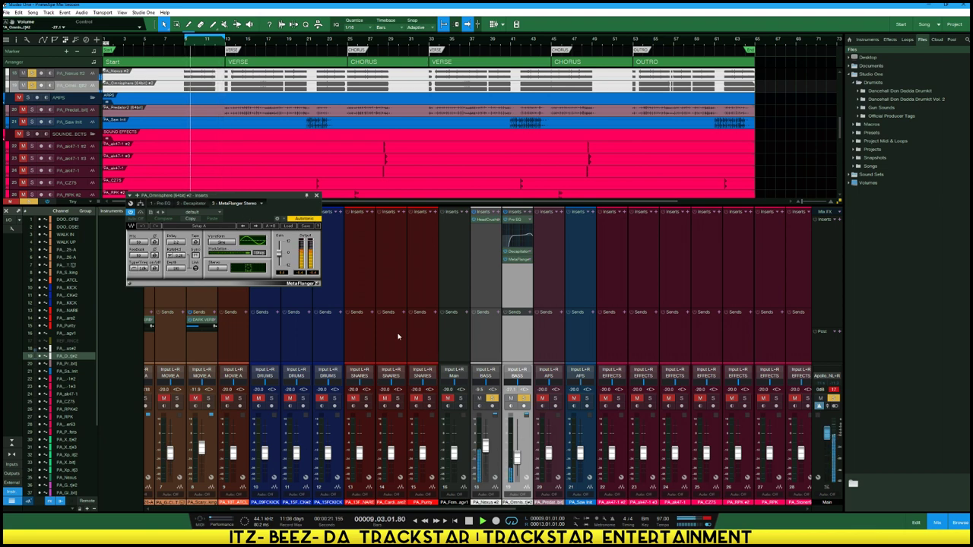
# Raise the PA_Omnisphere fader to about -25.5 dB
pyautogui.click(518, 252)
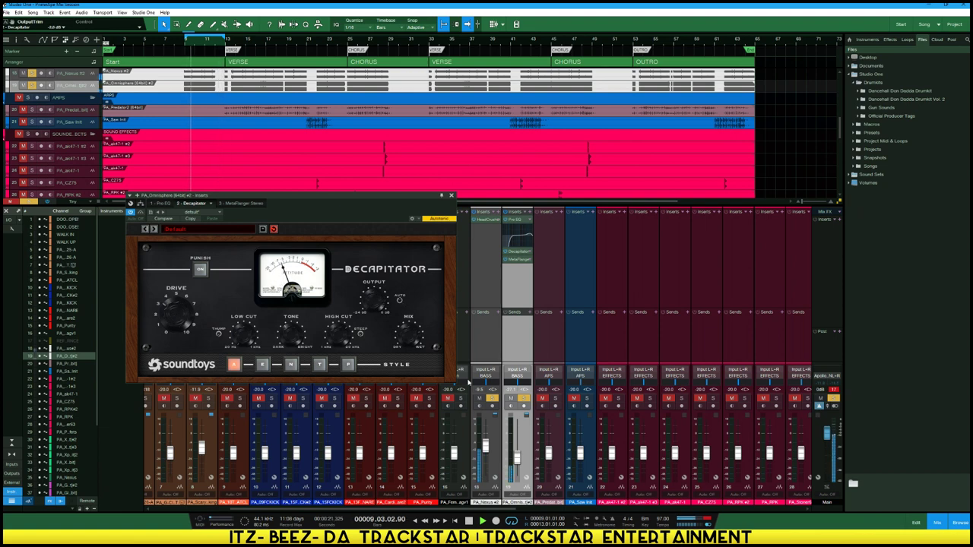
pyautogui.moveTo(517, 461); pyautogui.dragTo(517, 457)
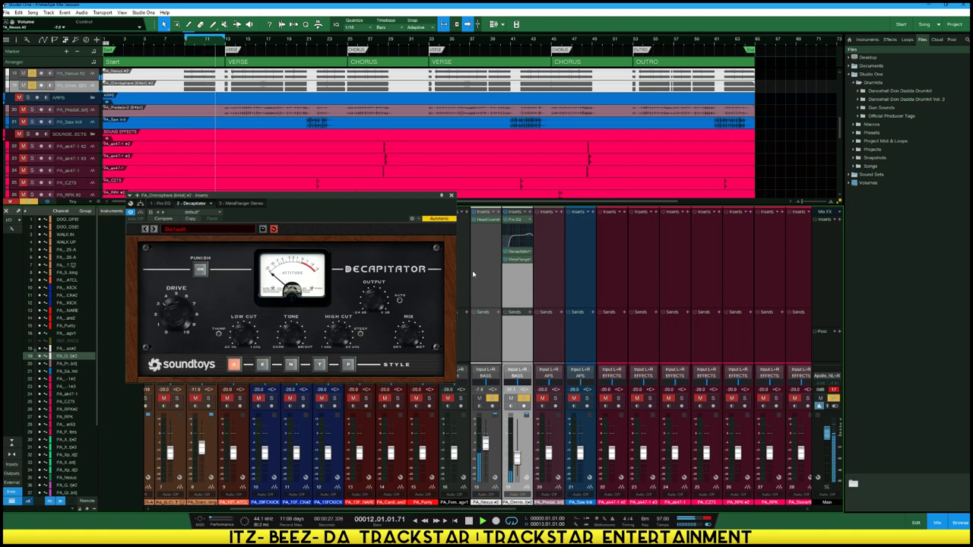
pyautogui.click(487, 220)
# Review Head Crusher on PA_Nexus #2, unsolo PA_Omnisphere and BASS, and close the editor
pyautogui.click(486, 220)
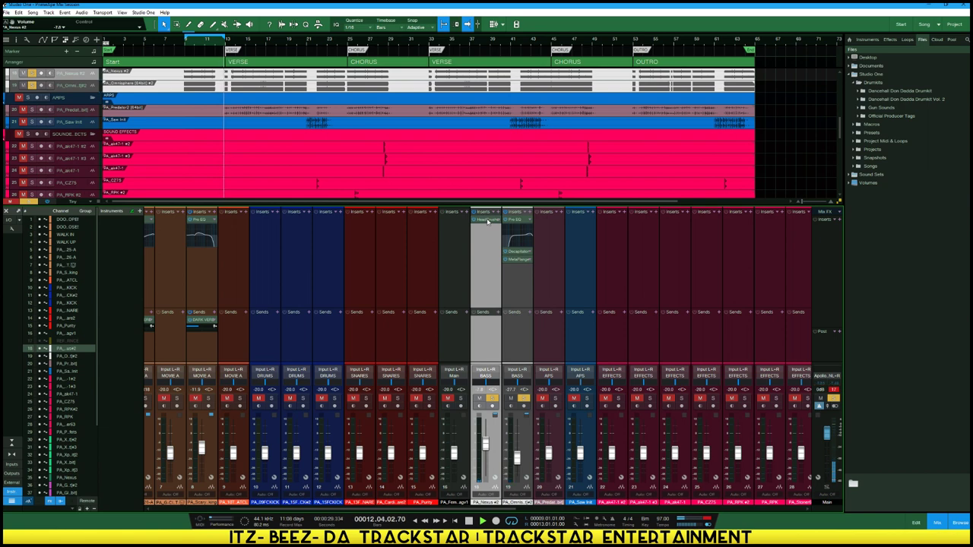
pyautogui.click(489, 221)
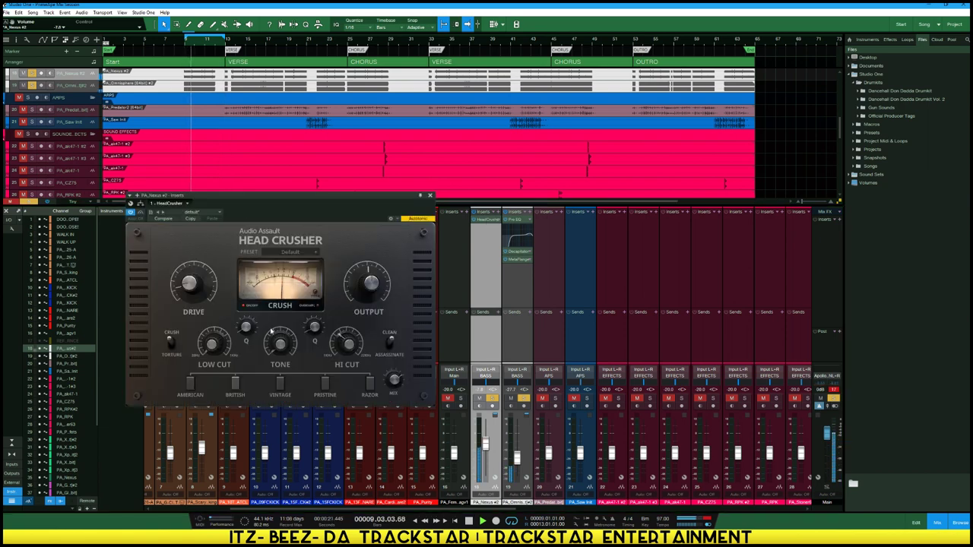
pyautogui.moveTo(194, 291)
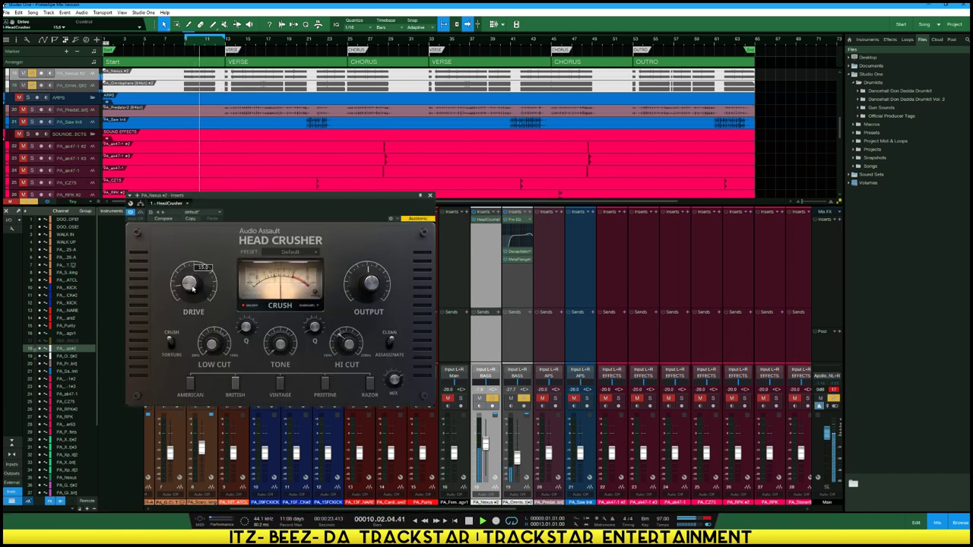
pyautogui.moveTo(370, 292)
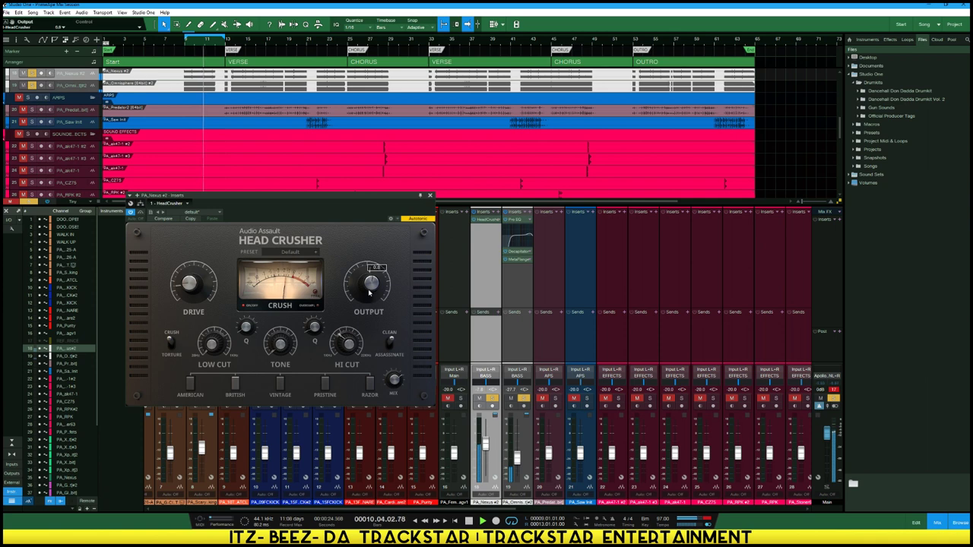
pyautogui.click(524, 400)
pyautogui.click(492, 398)
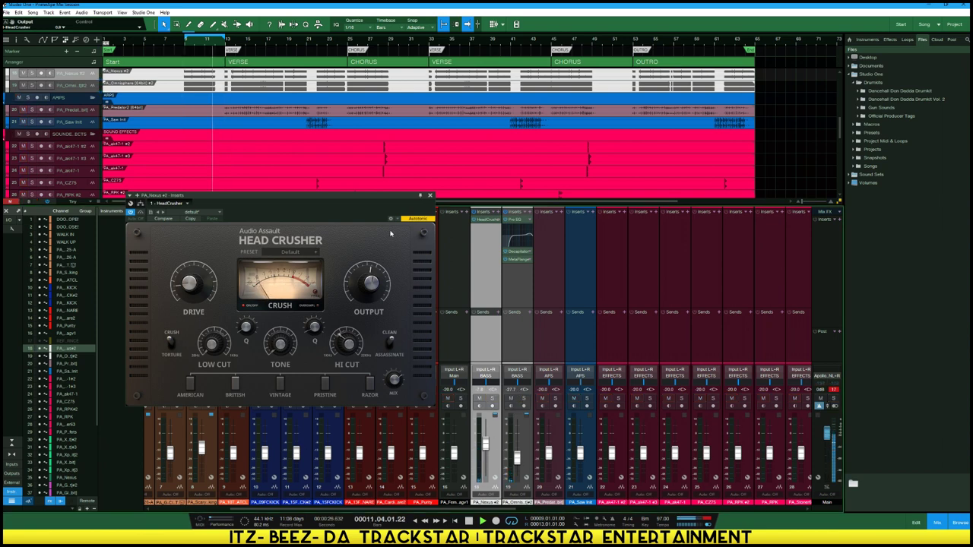
pyautogui.click(431, 196)
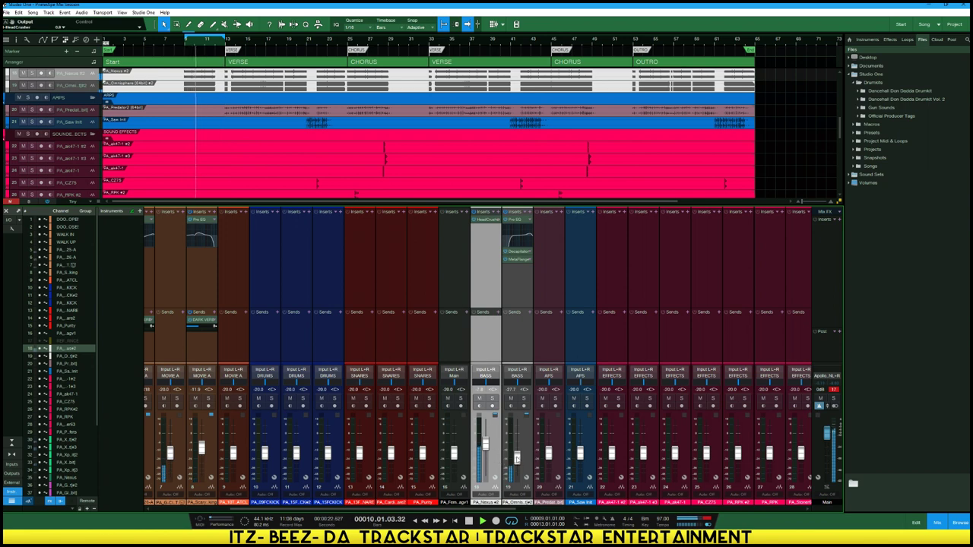
pyautogui.moveTo(511, 510); pyautogui.dragTo(805, 525)
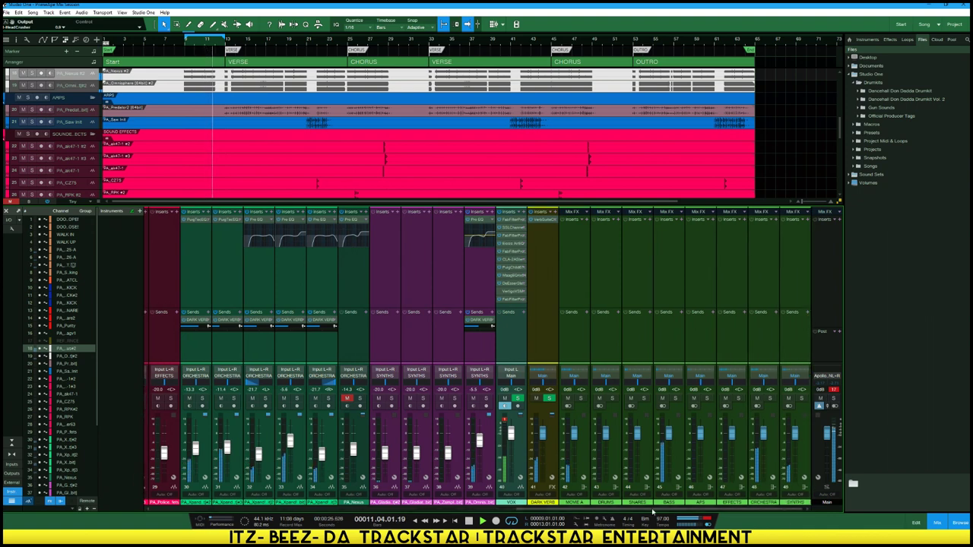
# Solo the BASS channel and insert the VBC FG-MU compressor via an 'fg' search
pyautogui.click(673, 398)
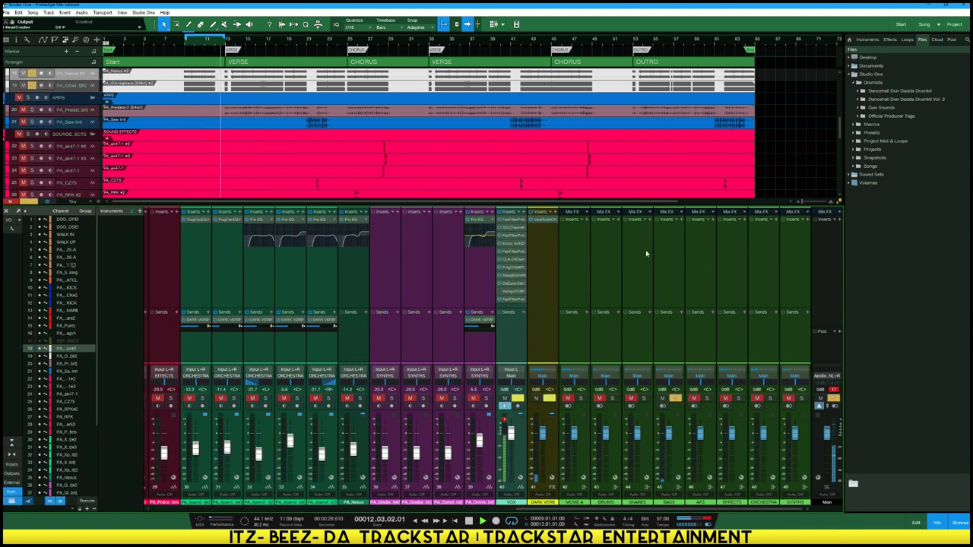
pyautogui.click(678, 249)
pyautogui.click(680, 220)
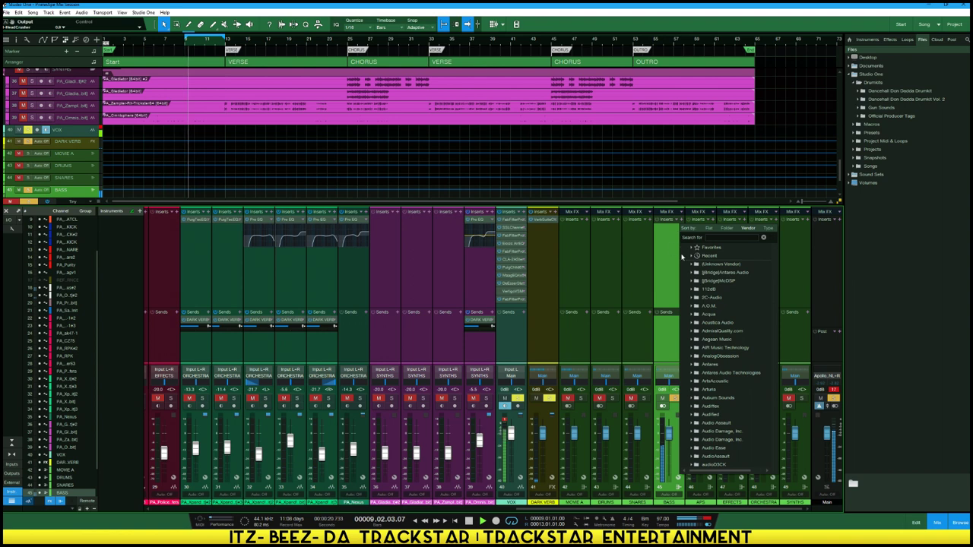
pyautogui.click(726, 238)
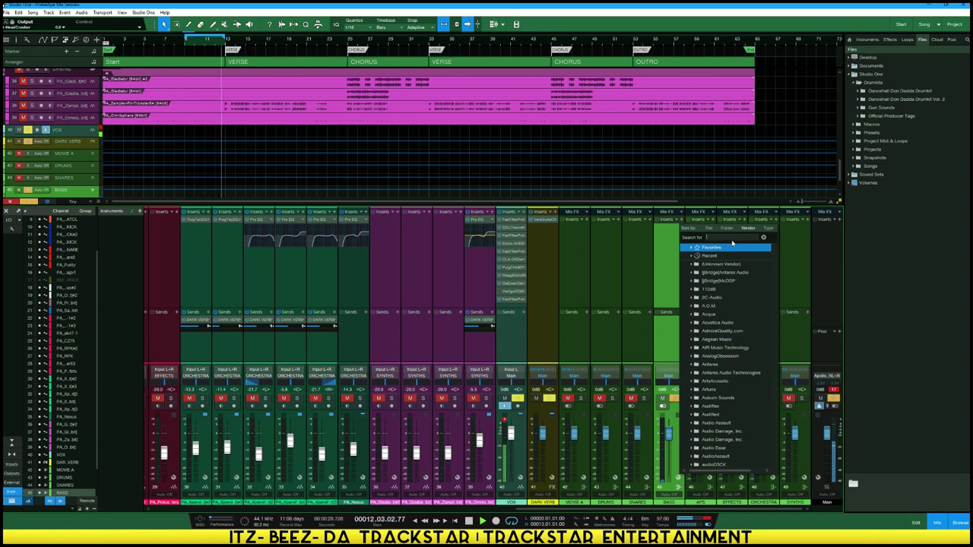
pyautogui.write('fg')
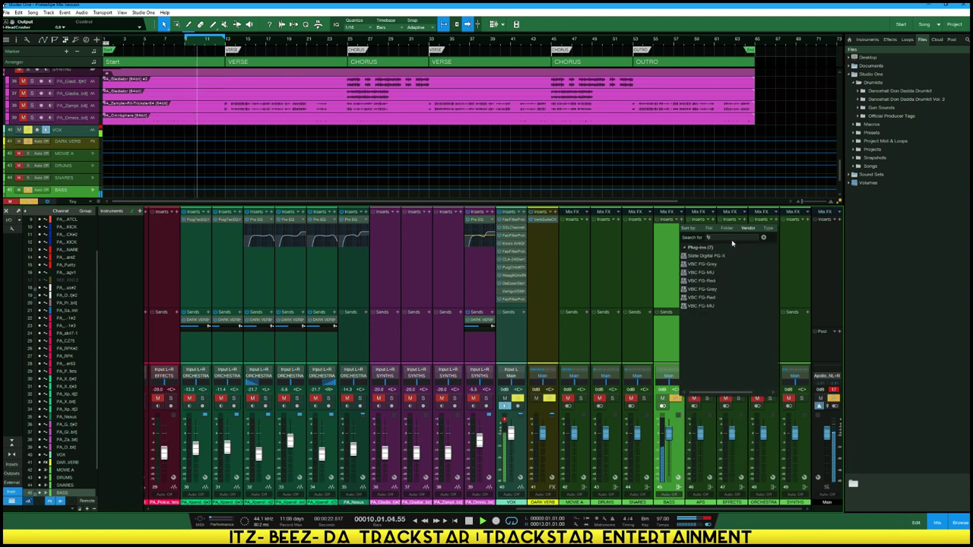
pyautogui.click(706, 274)
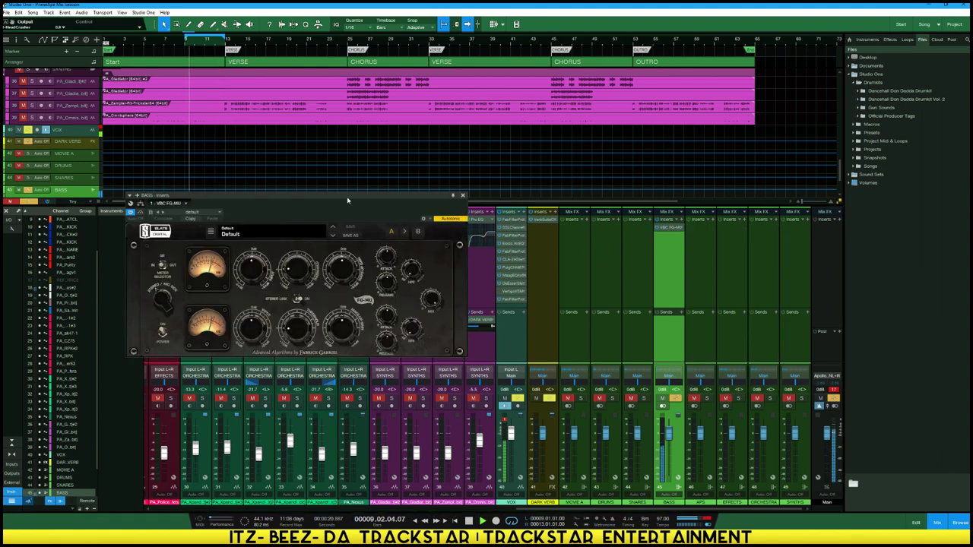
pyautogui.moveTo(350, 196); pyautogui.dragTo(544, 203)
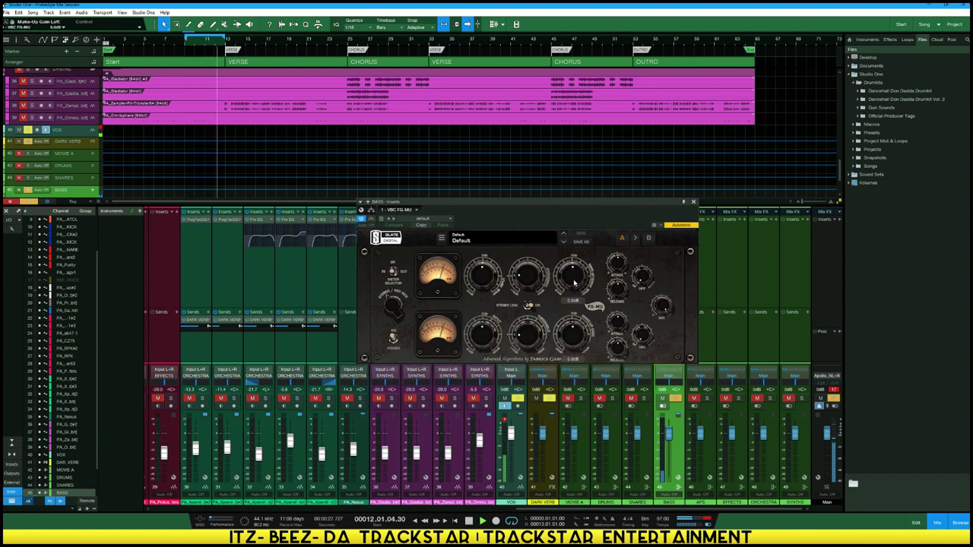
# Lower the FG-MU threshold, shorten attack, add ~1.5 dB make-up gain, and clear solos on channels 19–20
pyautogui.moveTo(521, 277); pyautogui.dragTo(520, 255)
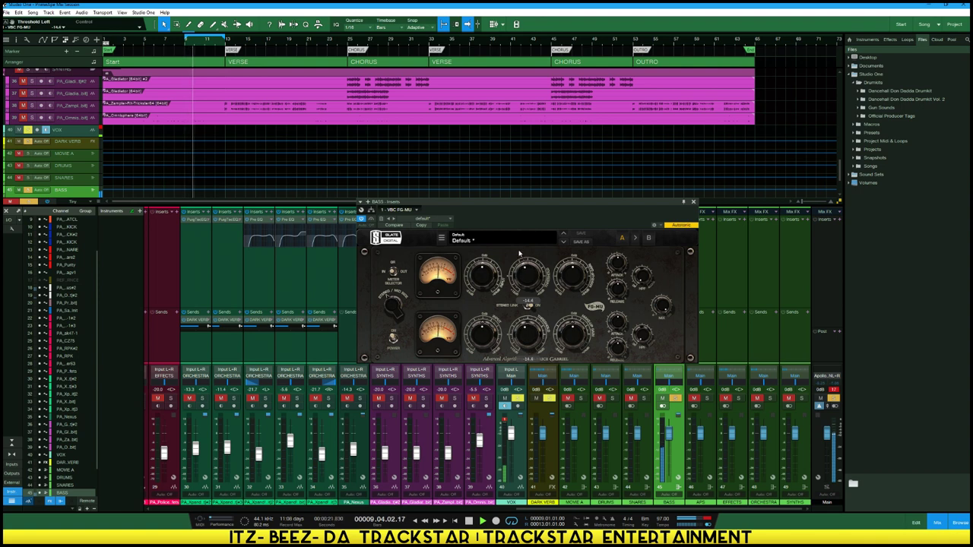
pyautogui.moveTo(613, 262); pyautogui.dragTo(612, 271)
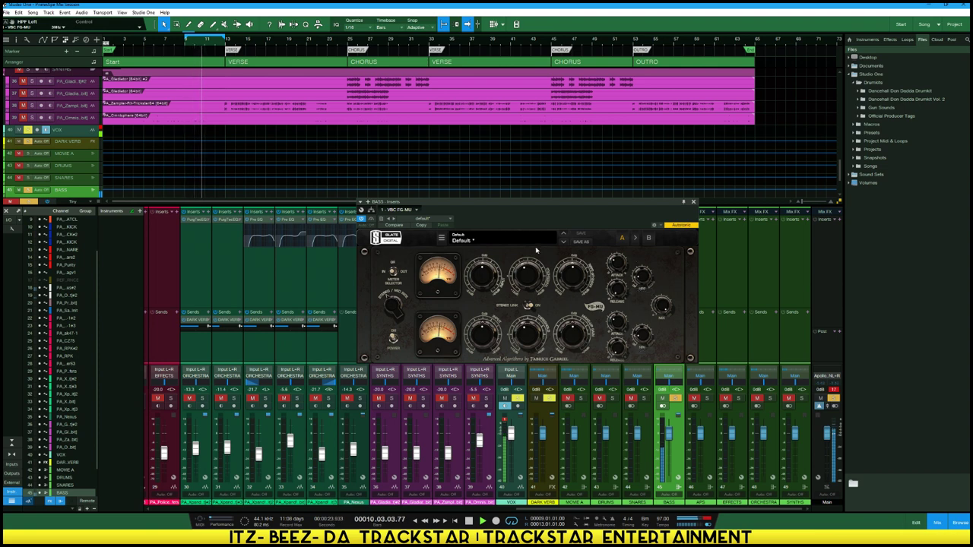
pyautogui.moveTo(573, 278); pyautogui.dragTo(570, 272)
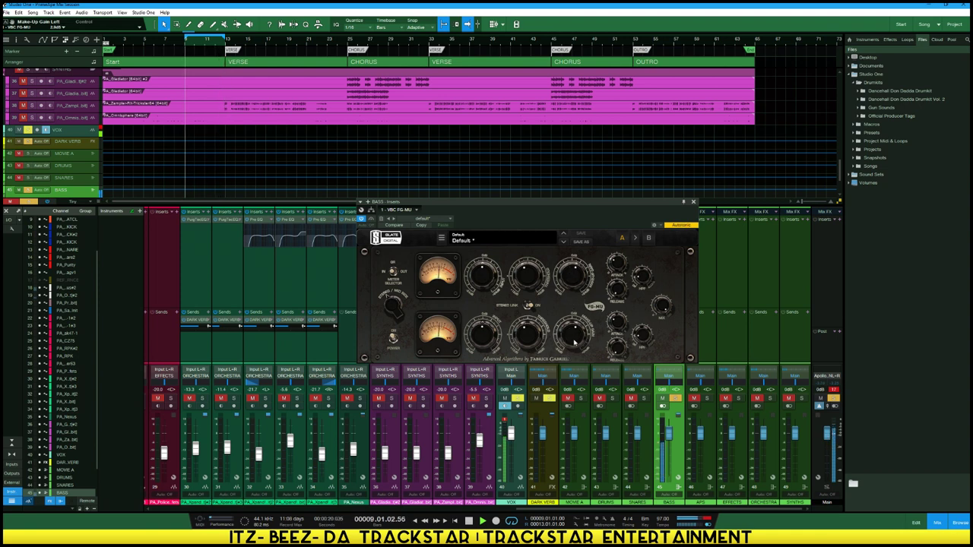
pyautogui.click(693, 204)
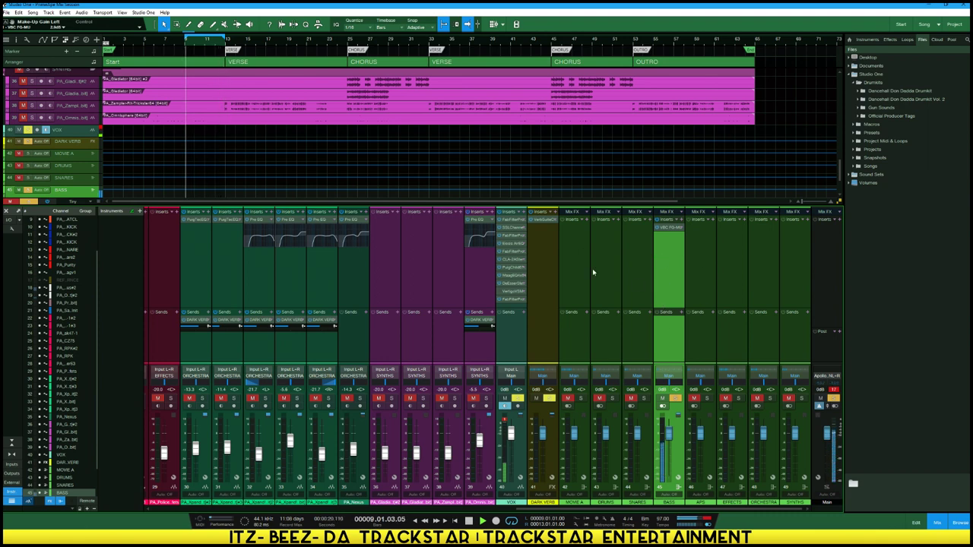
pyautogui.moveTo(537, 510); pyautogui.dragTo(243, 453)
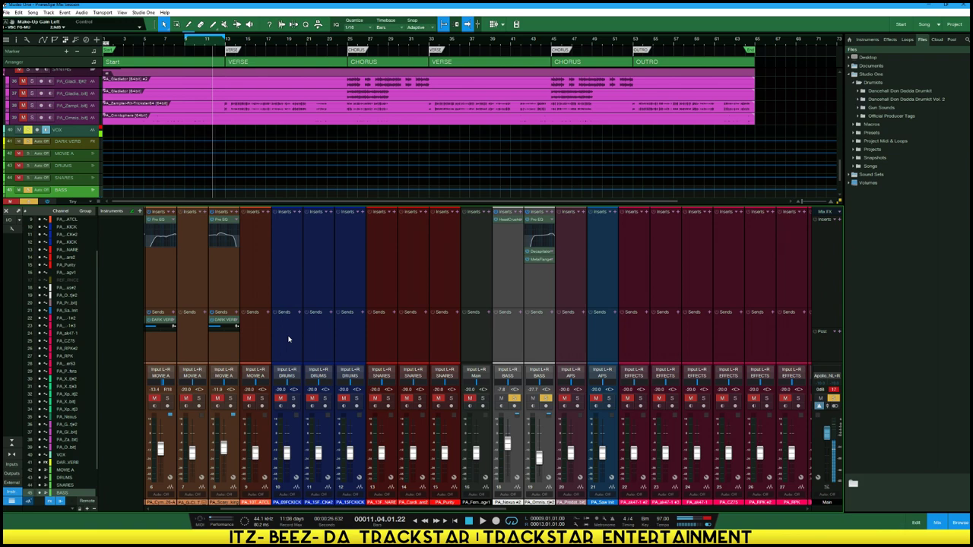
pyautogui.hotkey('shift', 's')
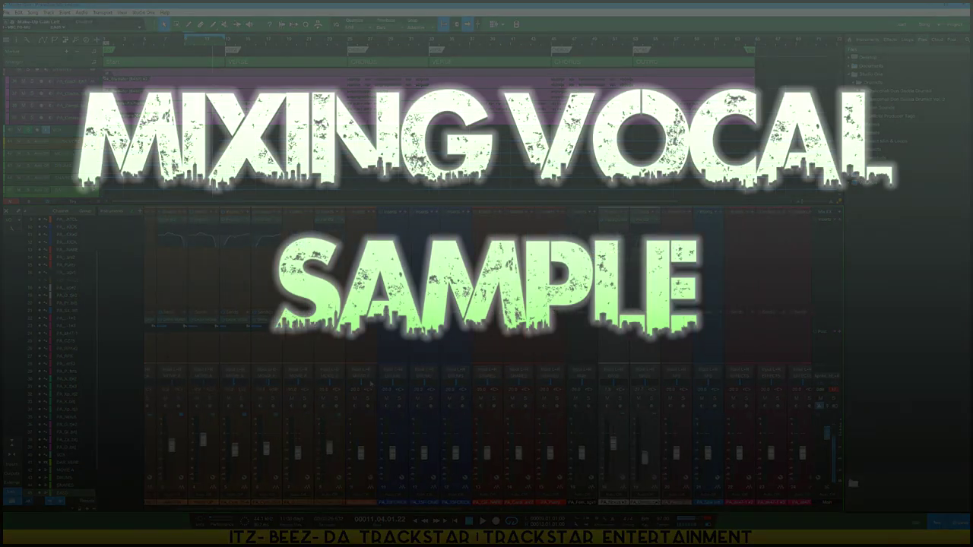
# Locate and select channel 7, the vocal sample
pyautogui.click(372, 357)
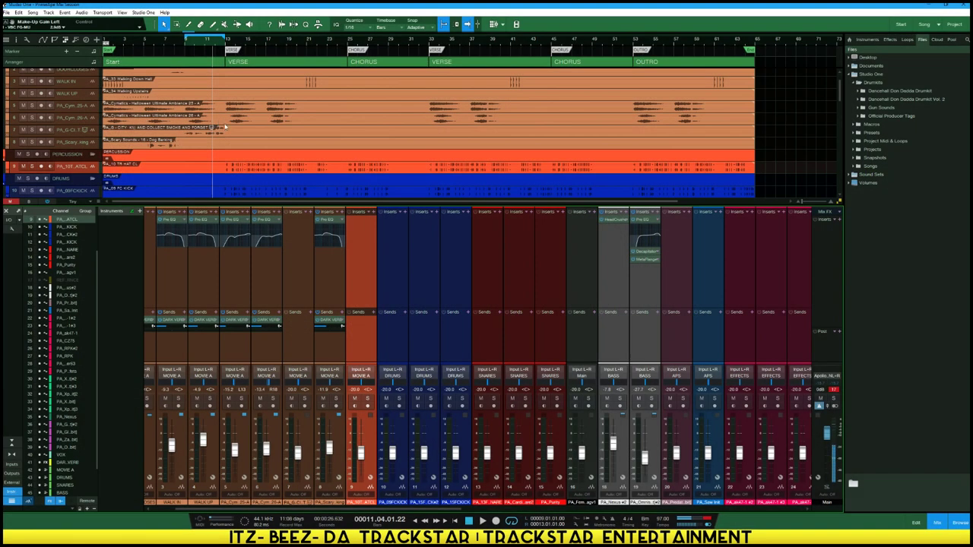
pyautogui.scroll(2, 236, 108)
pyautogui.scroll(-8, 239, 110)
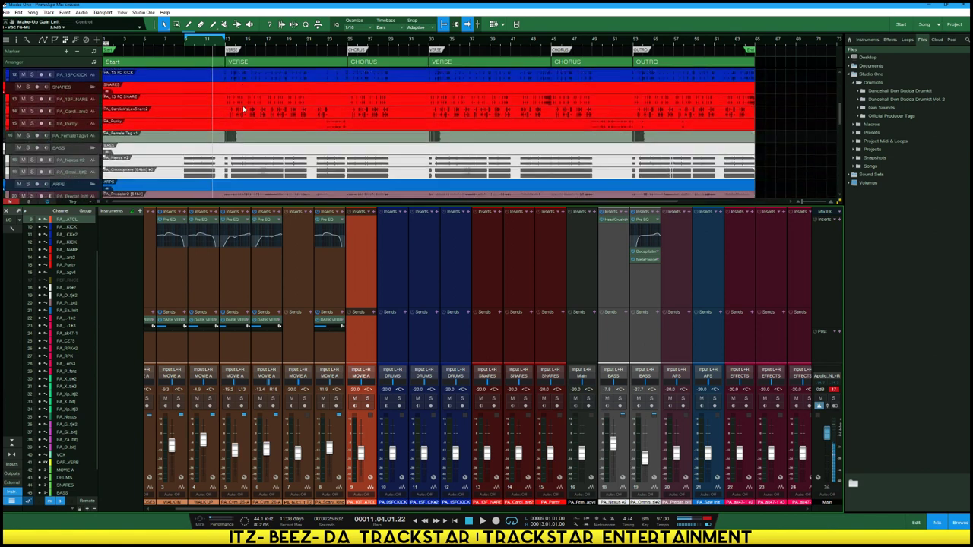
pyautogui.scroll(-7, 236, 109)
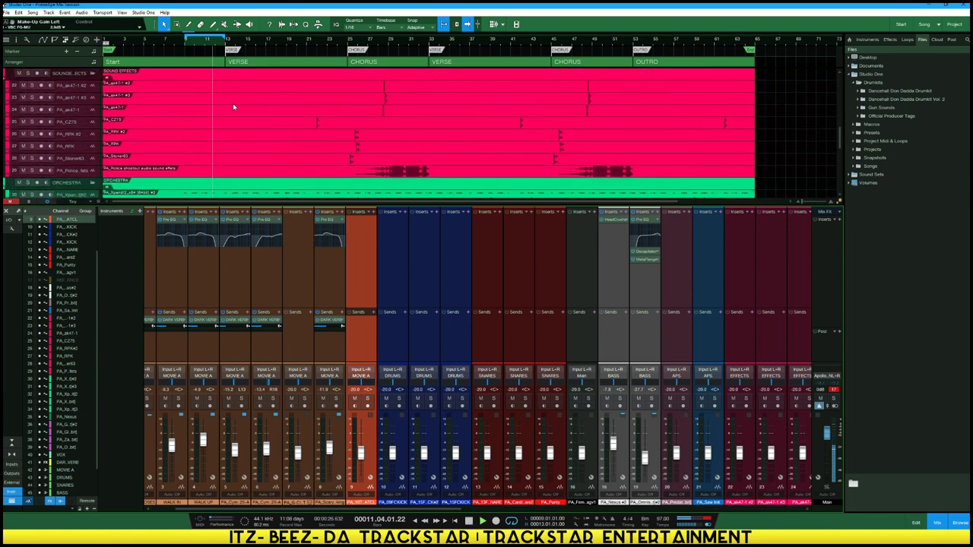
pyautogui.scroll(7, 236, 108)
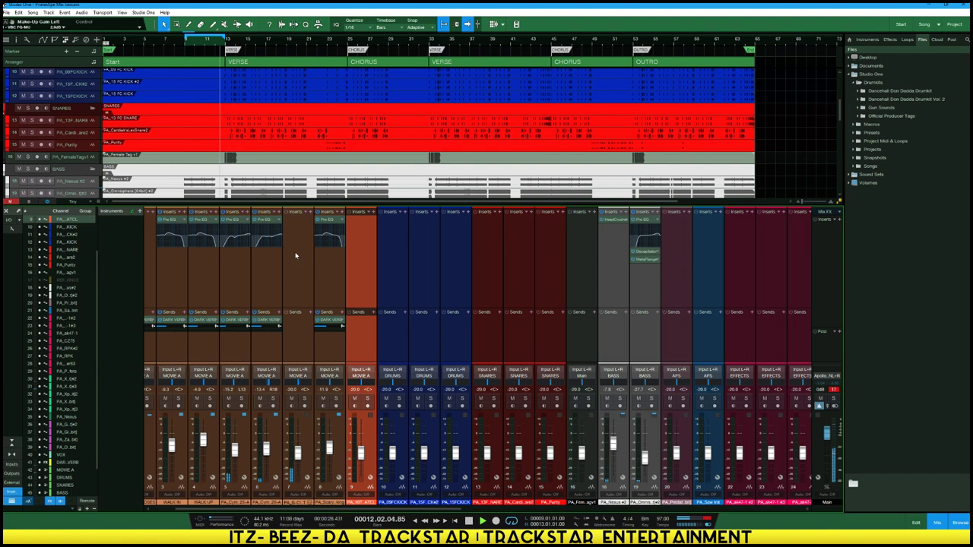
pyautogui.click(303, 343)
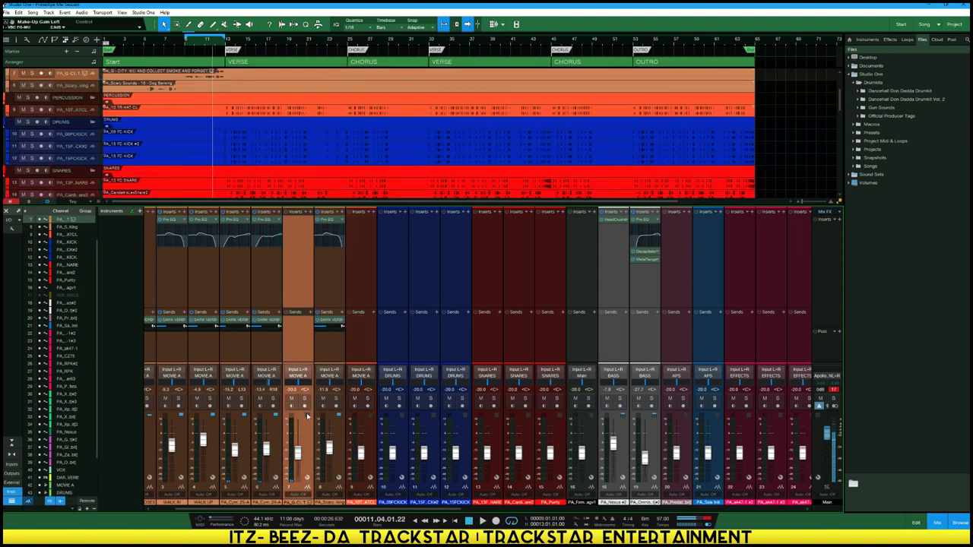
# Reset channel 7's fader to 0 dB while auditioning from around bar 9
pyautogui.press('space')
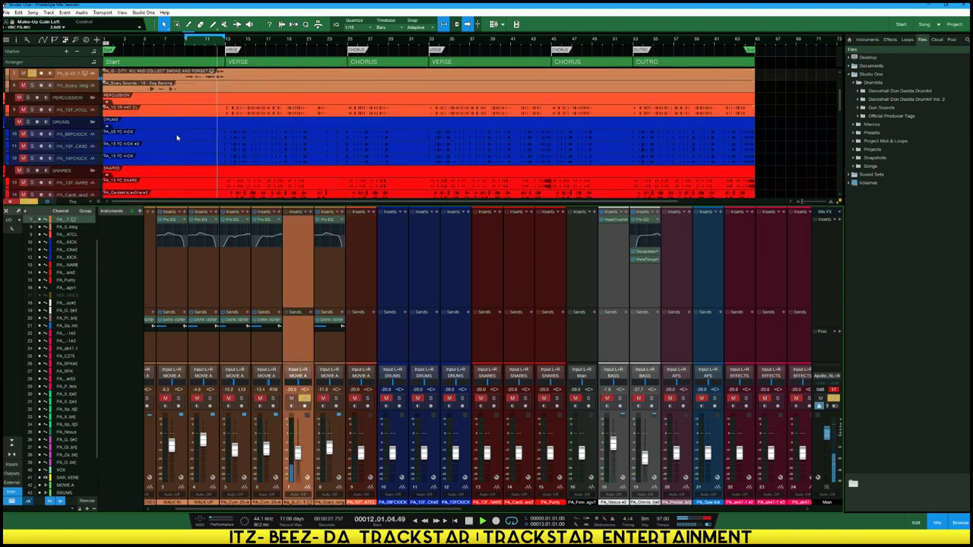
pyautogui.click(185, 50)
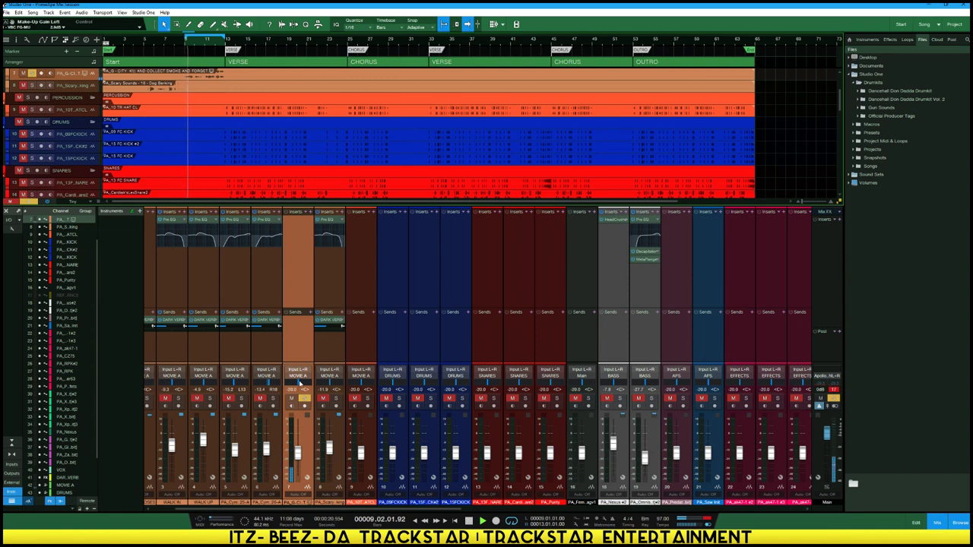
pyautogui.keyDown('ctrl'); pyautogui.click(298, 457); pyautogui.keyUp('ctrl')
pyautogui.press('space')
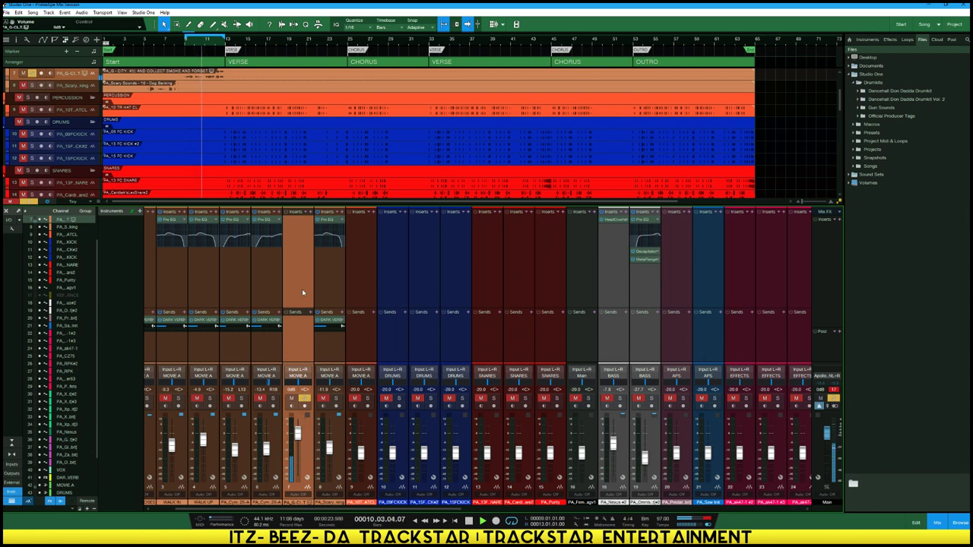
pyautogui.press('space')
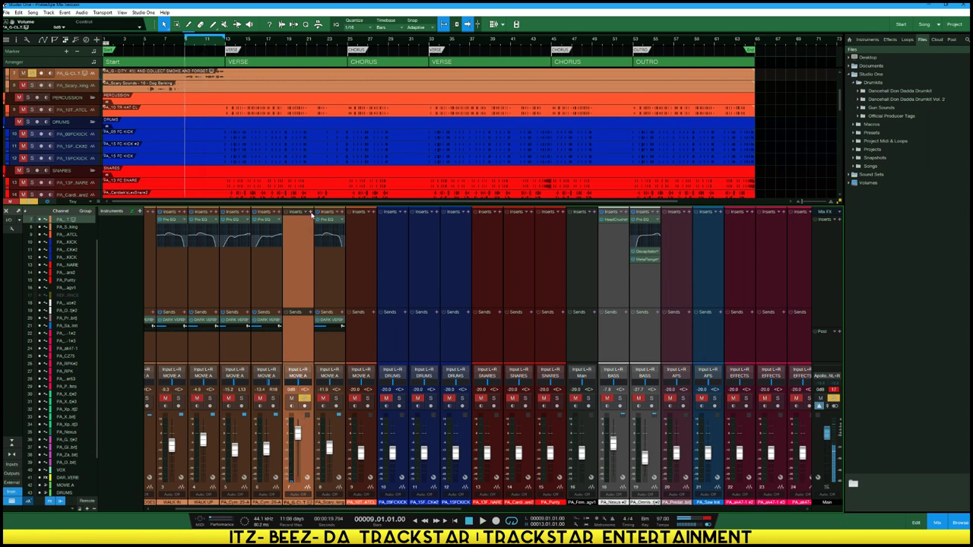
pyautogui.click(310, 216)
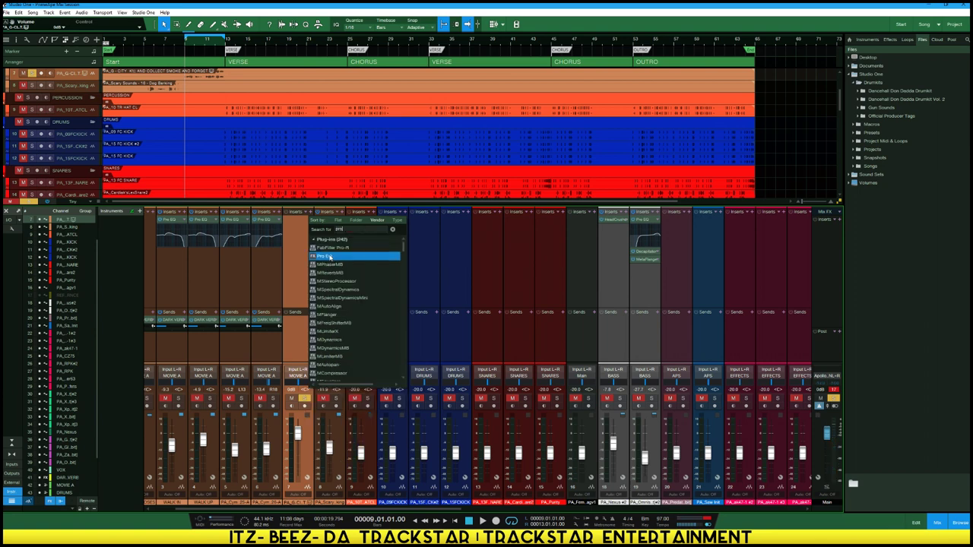
# Load Pro EQ on channel 7 with a steep ~72 Hz low cut, 12dB high-shelf boost and ~-2.4 dB mid cut
pyautogui.click(328, 256)
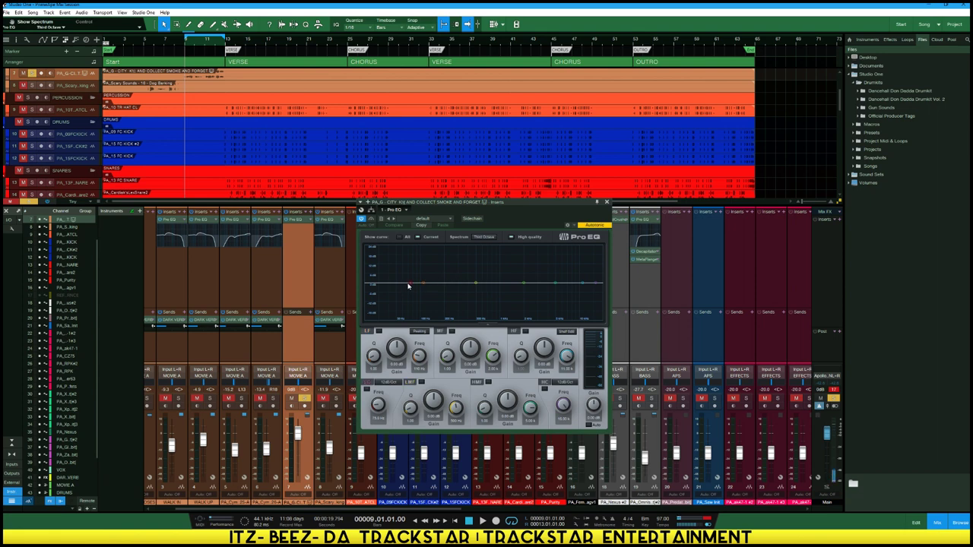
pyautogui.moveTo(408, 286); pyautogui.dragTo(409, 313)
pyautogui.click(390, 382)
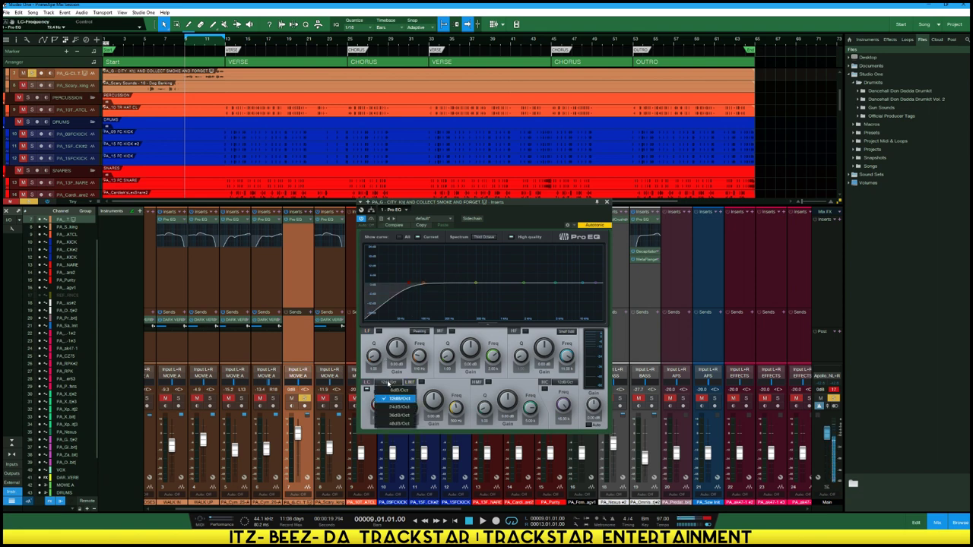
pyautogui.click(387, 426)
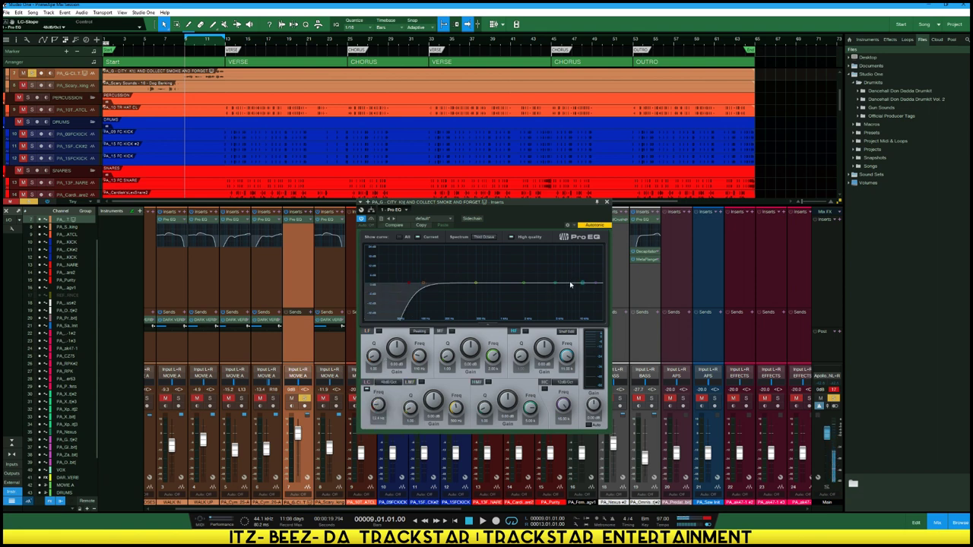
pyautogui.moveTo(583, 286); pyautogui.dragTo(524, 272)
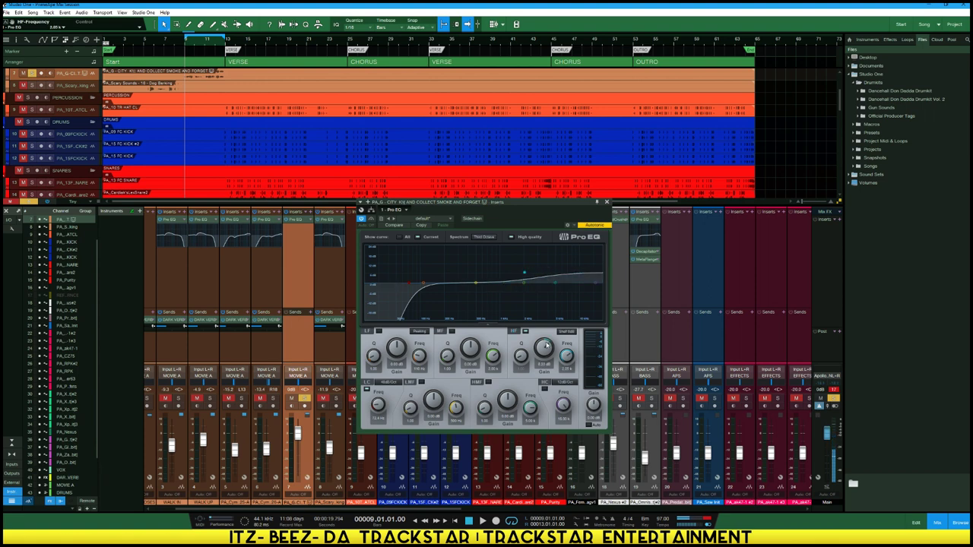
pyautogui.click(567, 332)
pyautogui.click(577, 362)
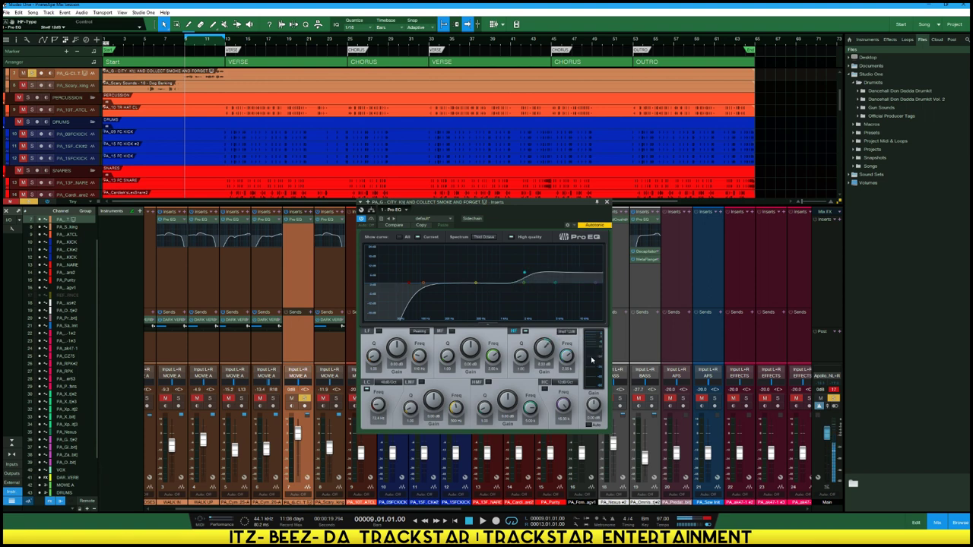
pyautogui.moveTo(523, 272)
pyautogui.mouseDown()
pyautogui.moveTo(522, 287)
pyautogui.moveTo(523, 273)
pyautogui.mouseUp()
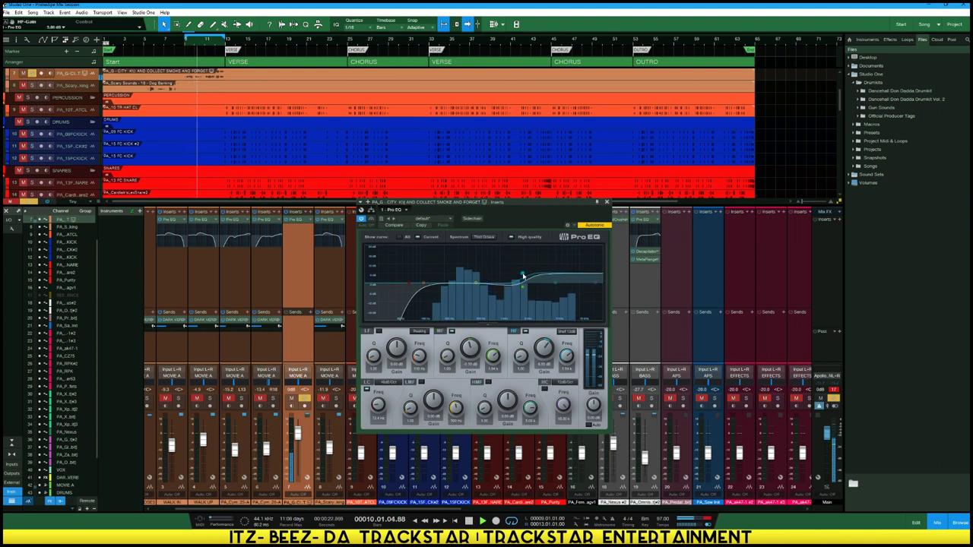
pyautogui.press('space')
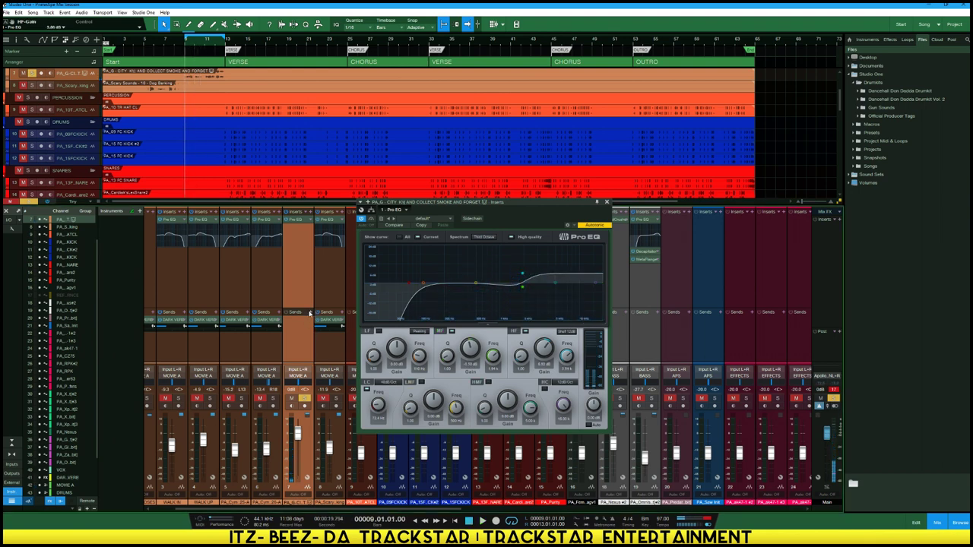
pyautogui.click(316, 328)
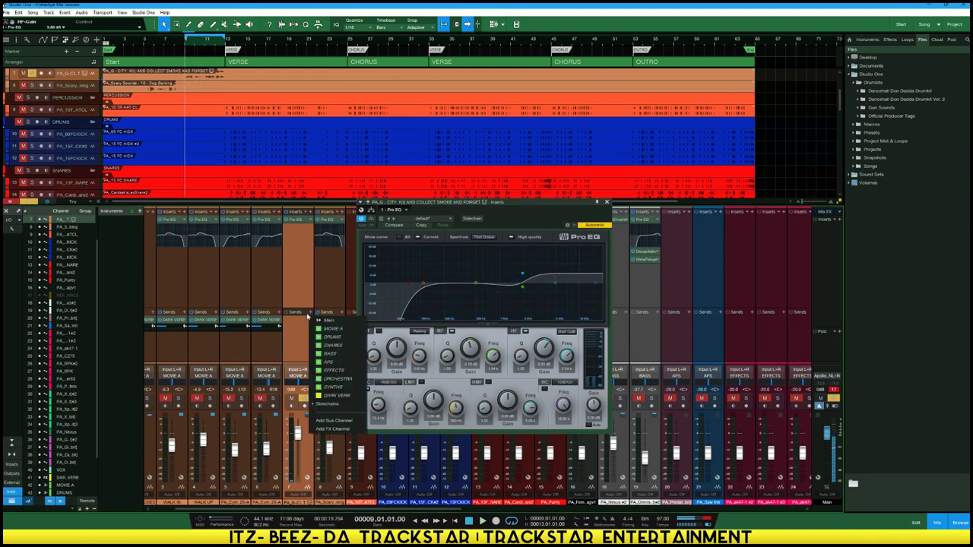
# Send the vocal sample to DARK VERB at about -15 dB
pyautogui.click(340, 396)
pyautogui.press('space')
pyautogui.moveTo(297, 335); pyautogui.dragTo(295, 350)
pyautogui.press('space')
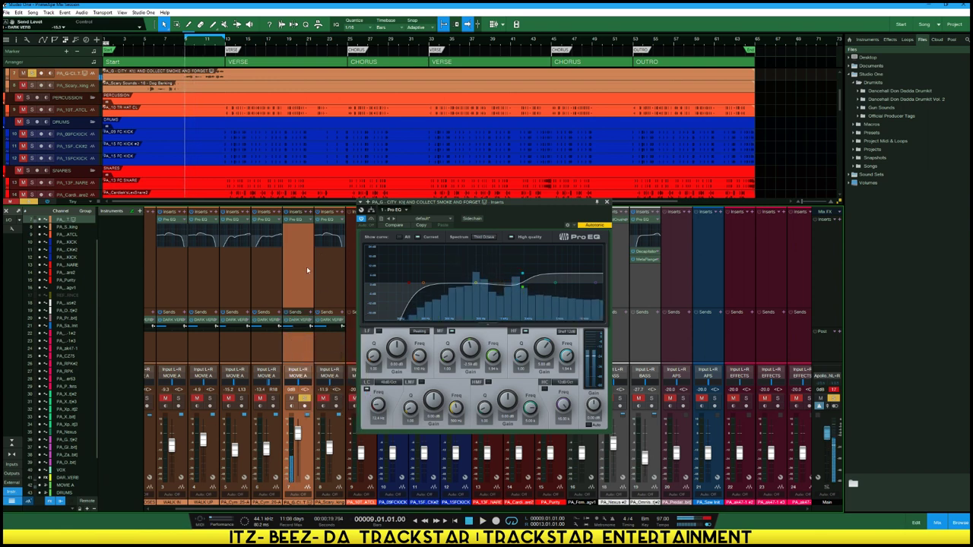
# Insert CLA Vocals Stereo after Pro EQ on channel 7 and audition it
pyautogui.click(311, 212)
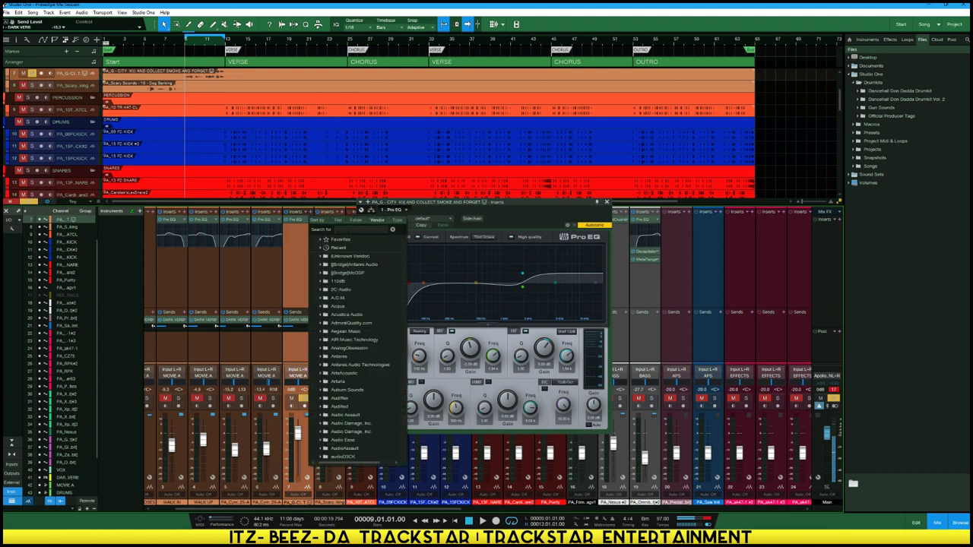
pyautogui.click(343, 265)
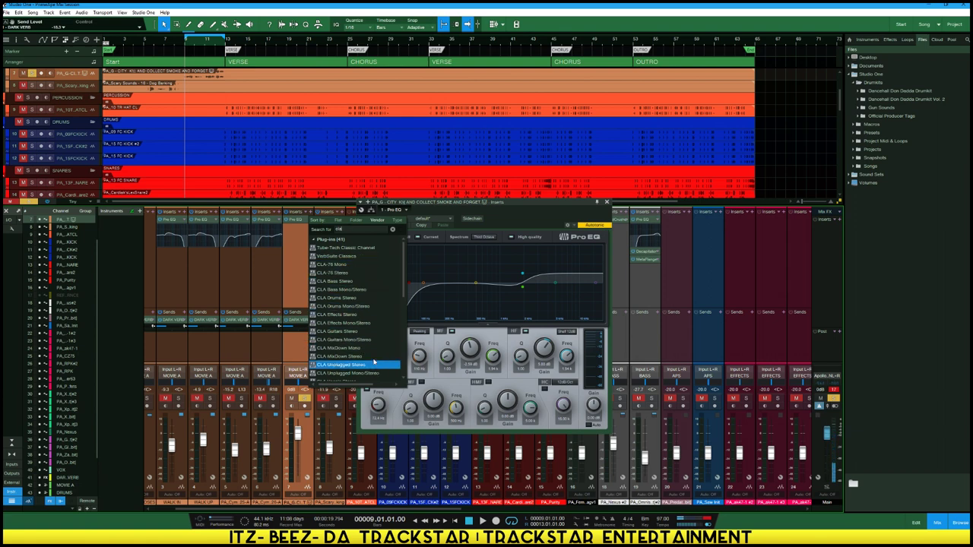
pyautogui.scroll(-2, 350, 345)
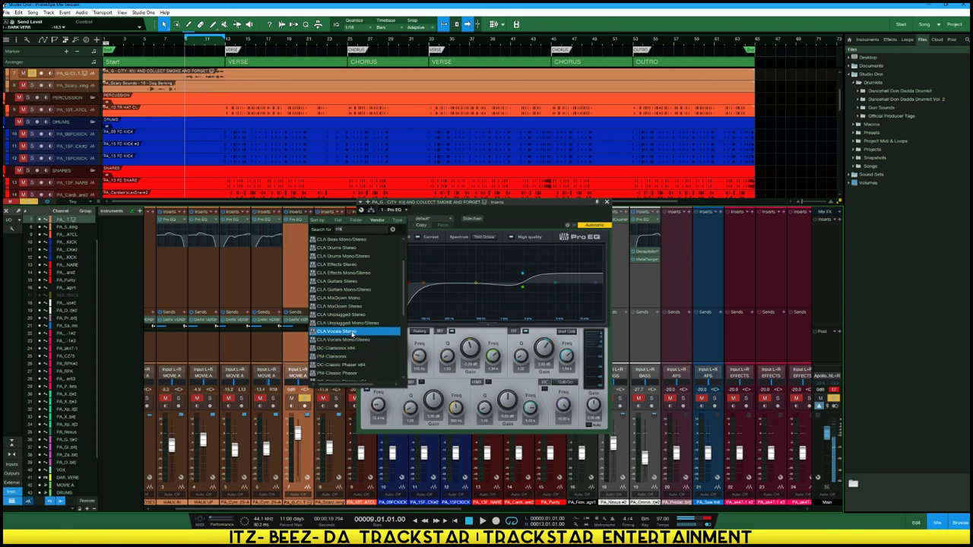
pyautogui.click(351, 335)
pyautogui.press('space')
pyautogui.press('space')
# Raise the CLA Vocals delay amount and turn off solo on channel 4
pyautogui.moveTo(536, 350); pyautogui.dragTo(534, 338)
pyautogui.press('space')
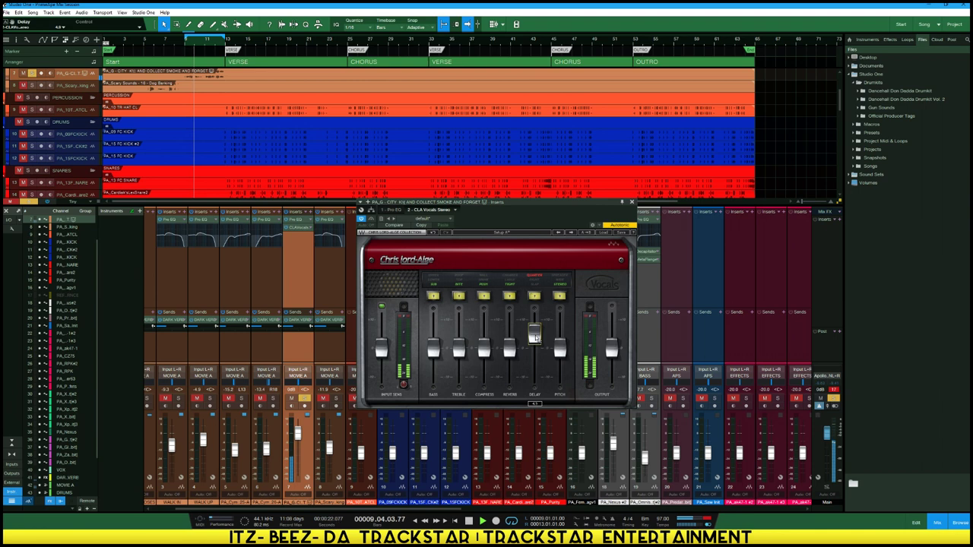
pyautogui.press('space')
pyautogui.click(304, 399)
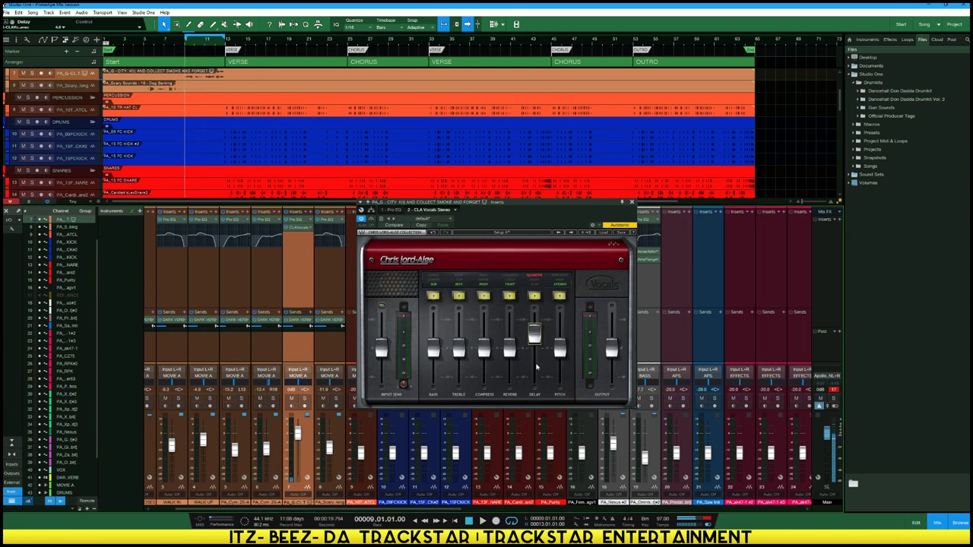
pyautogui.press('space')
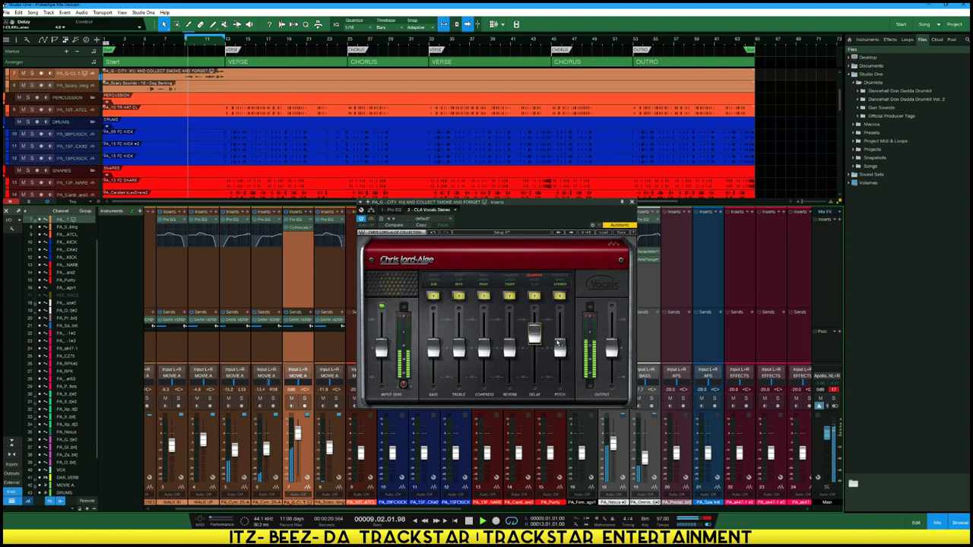
pyautogui.press('space')
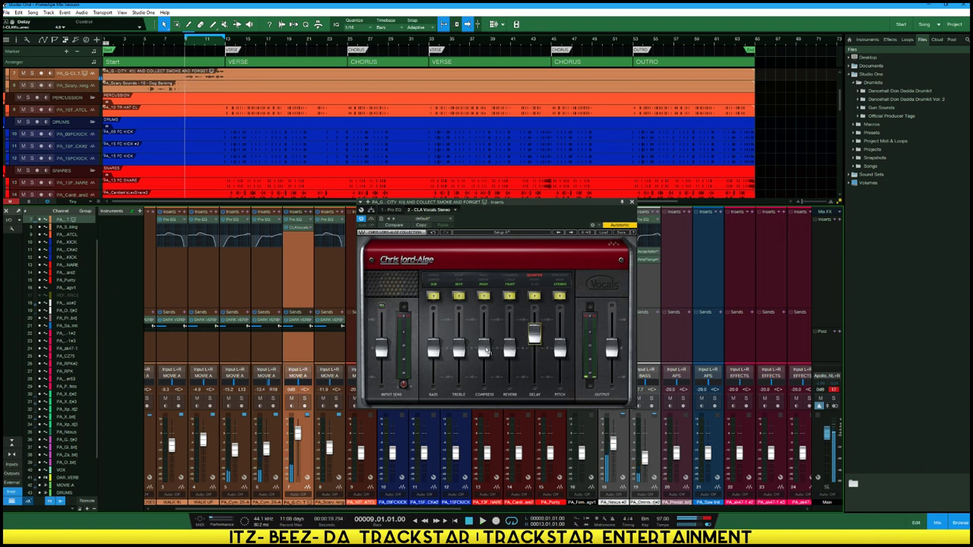
# Switch the CLA Vocals compression colour and fine-tune the compression and treble amounts
pyautogui.click(485, 281)
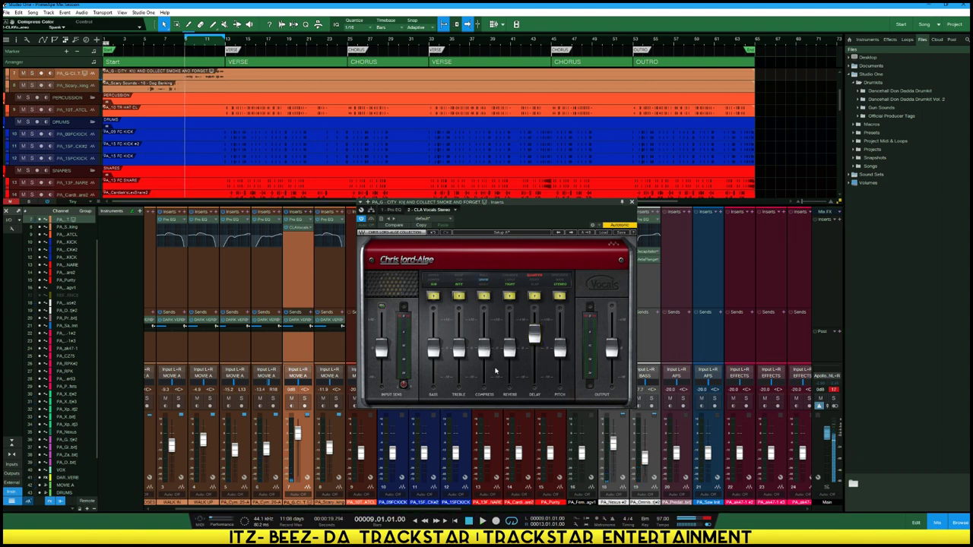
pyautogui.press('space')
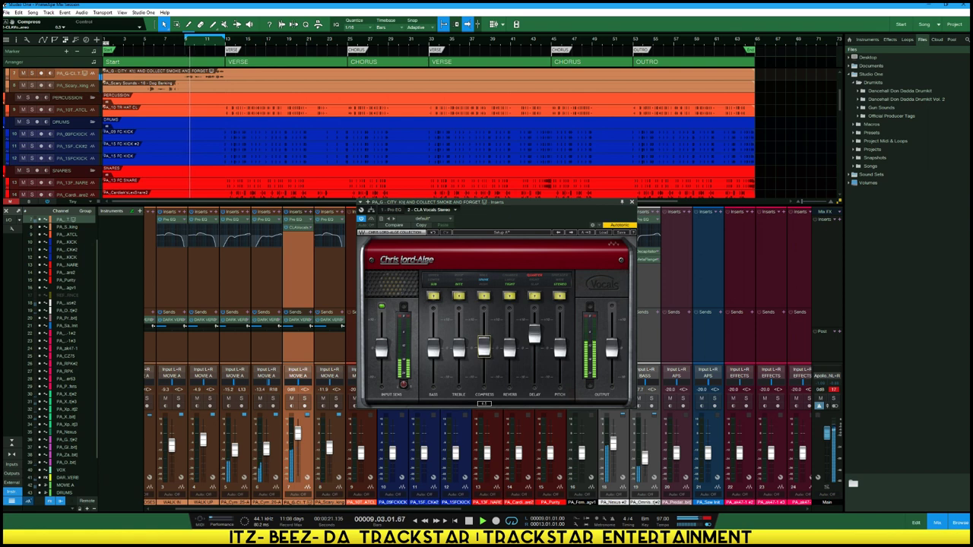
pyautogui.moveTo(484, 347); pyautogui.dragTo(485, 352)
pyautogui.press('space')
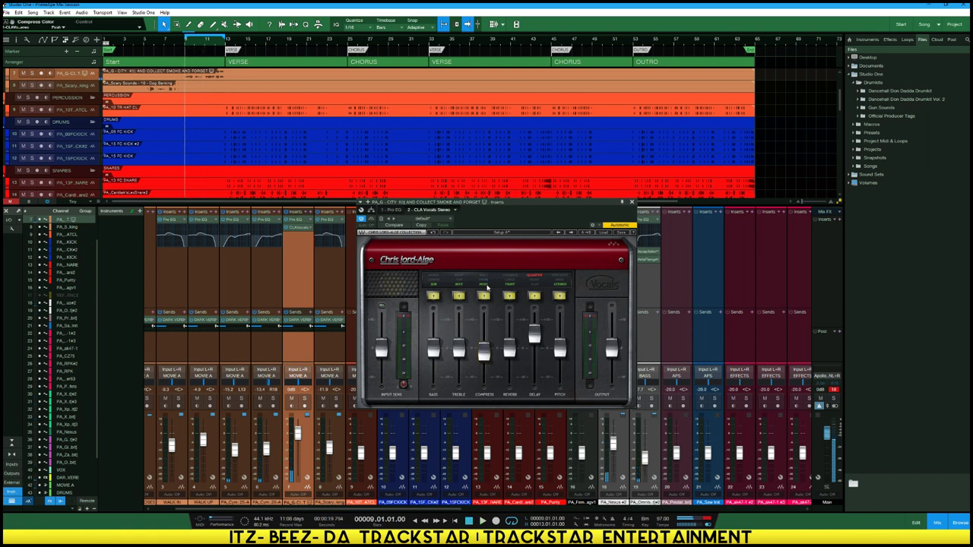
pyautogui.press('space')
pyautogui.moveTo(484, 351); pyautogui.dragTo(483, 344)
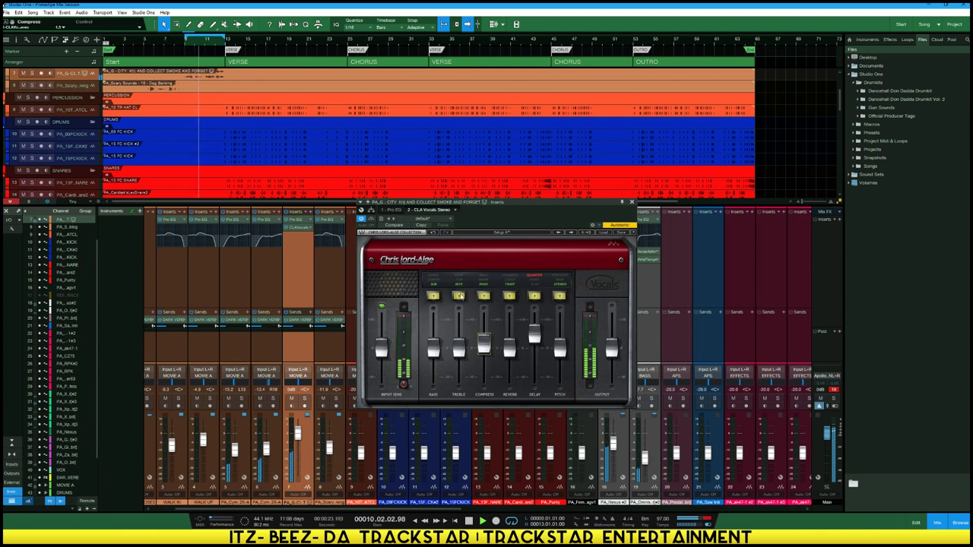
pyautogui.moveTo(458, 347); pyautogui.dragTo(458, 343)
pyautogui.click(434, 348)
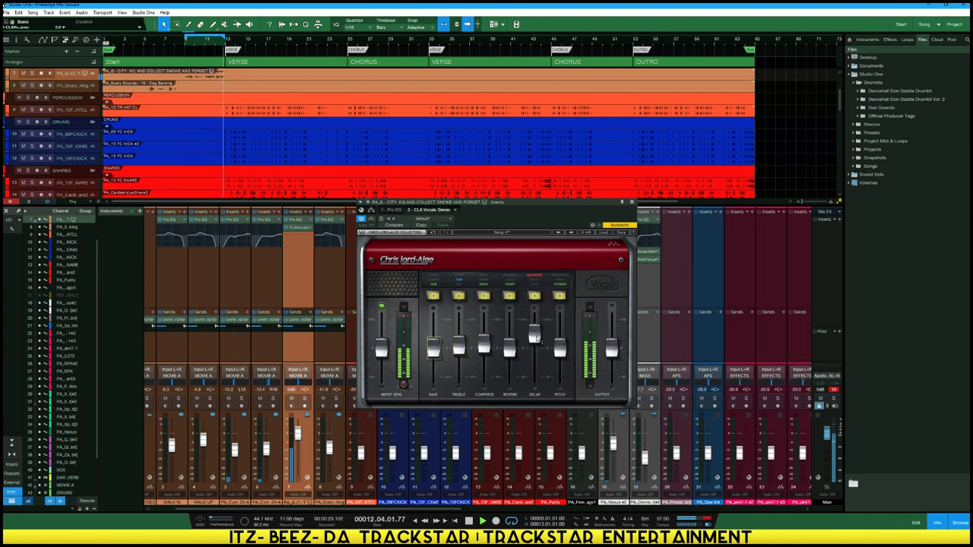
# Nudge delay up, set Pitch to Spreader and raise it, then lift DARK VERB send to ~-11.7 dB
pyautogui.moveTo(537, 340); pyautogui.dragTo(537, 335)
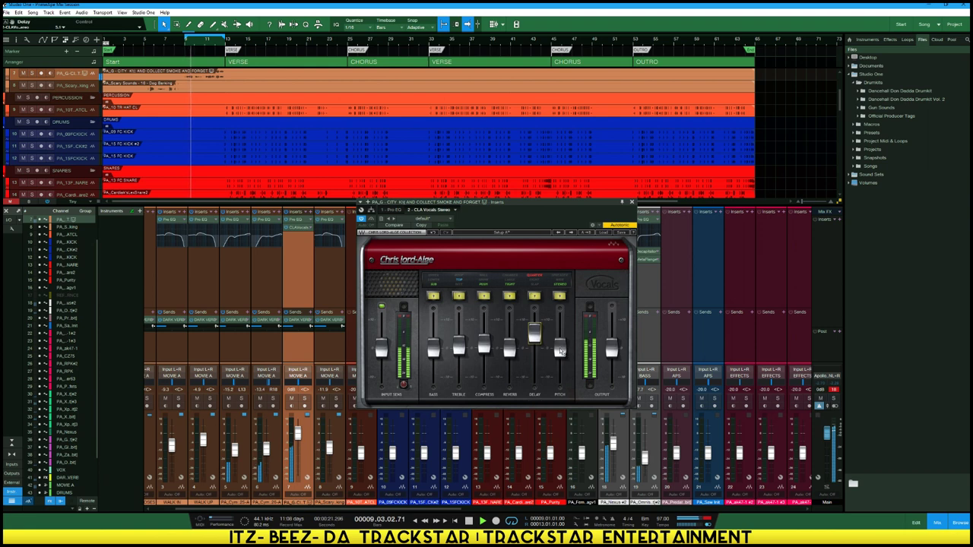
pyautogui.click(567, 295)
pyautogui.moveTo(561, 351); pyautogui.dragTo(561, 340)
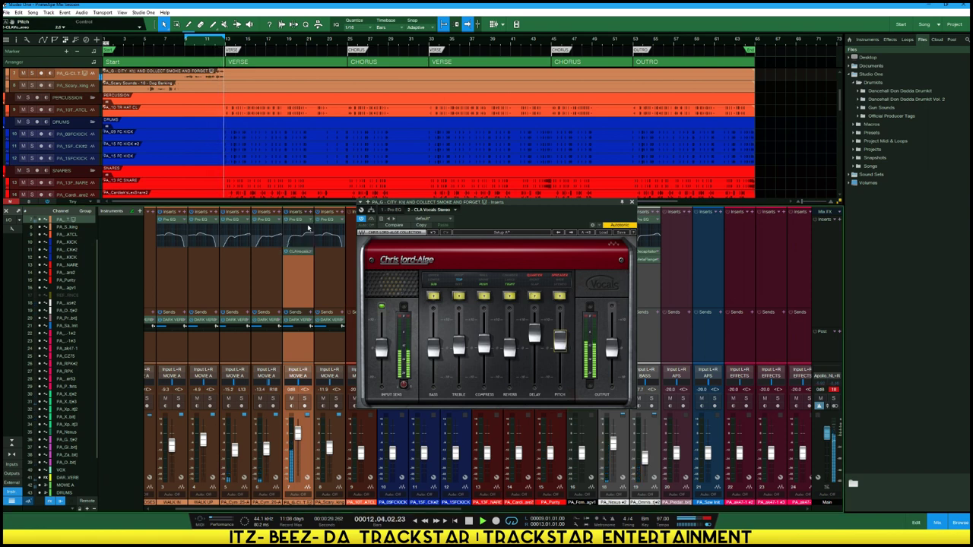
pyautogui.click(633, 203)
pyautogui.moveTo(290, 328); pyautogui.dragTo(284, 286)
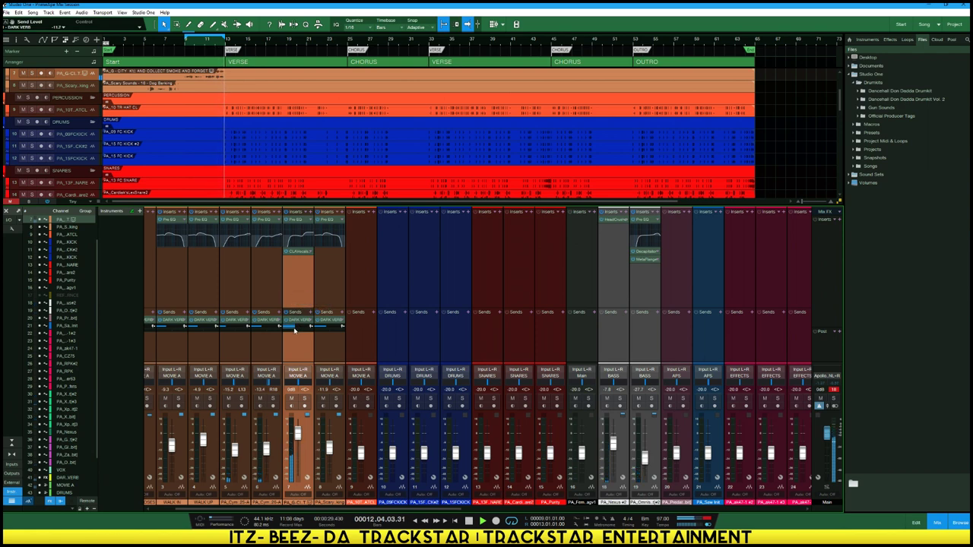
# Raise channel 7's DARK VERB send to -9.5, then try CLA Vocals before Pro EQ with delay at 4.1
pyautogui.moveTo(293, 327); pyautogui.dragTo(284, 308)
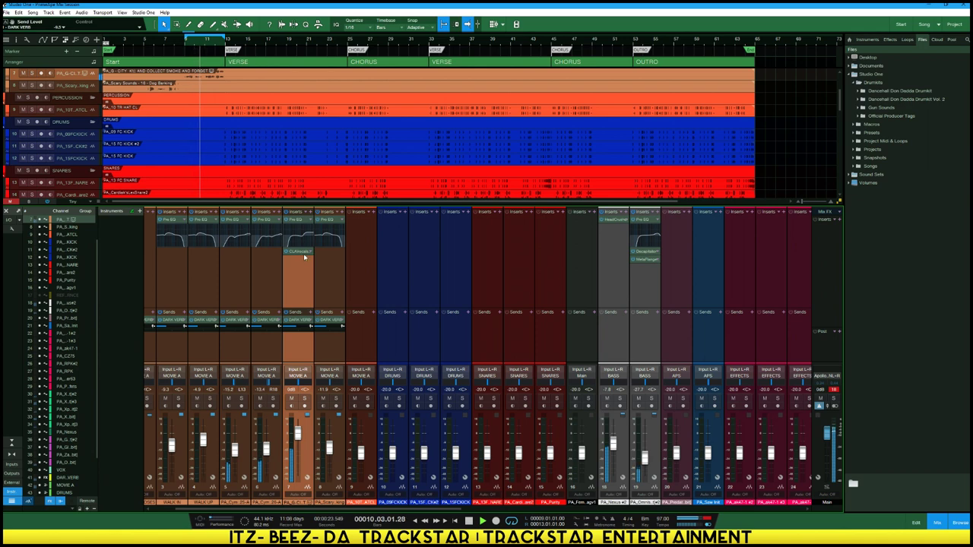
pyautogui.click(299, 252)
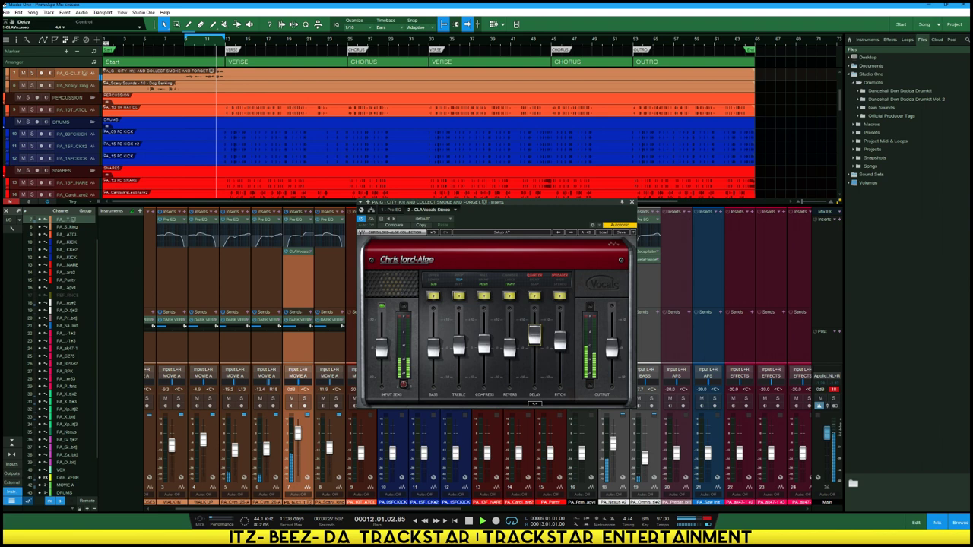
pyautogui.moveTo(308, 252); pyautogui.dragTo(304, 220)
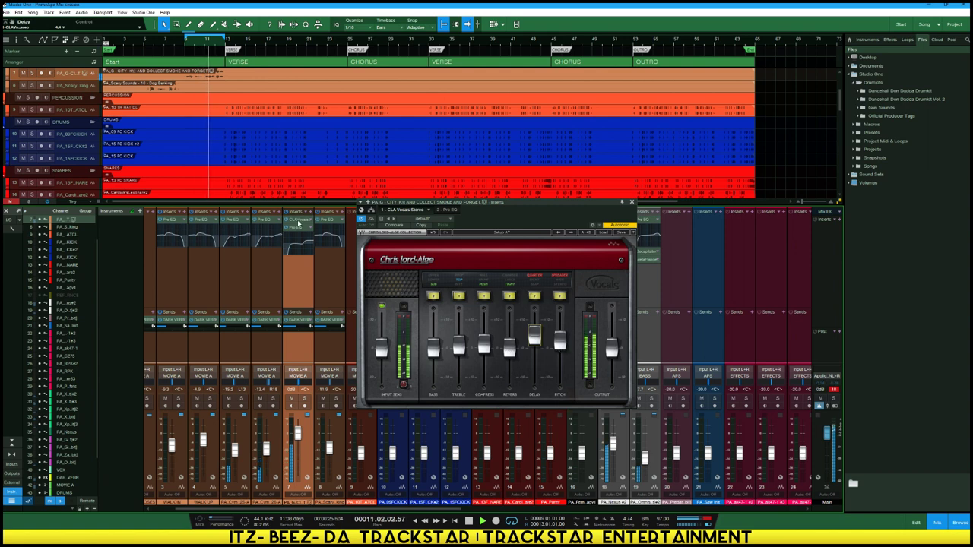
pyautogui.moveTo(532, 339); pyautogui.dragTo(532, 340)
pyautogui.press('space')
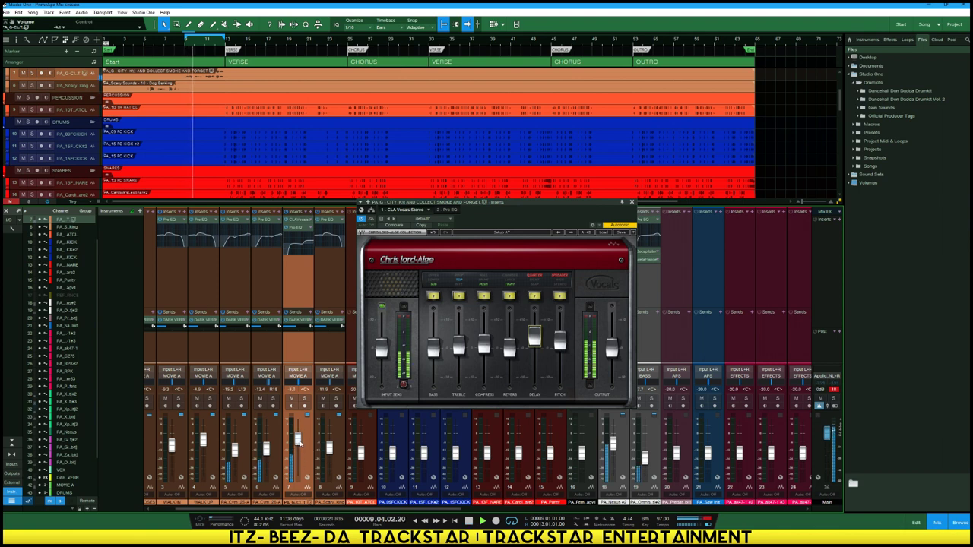
# Put CLA Vocals back after Pro EQ; set treble 2.5 dB, reverb slightly up, output about 0.7 dB
pyautogui.moveTo(303, 225); pyautogui.dragTo(301, 251)
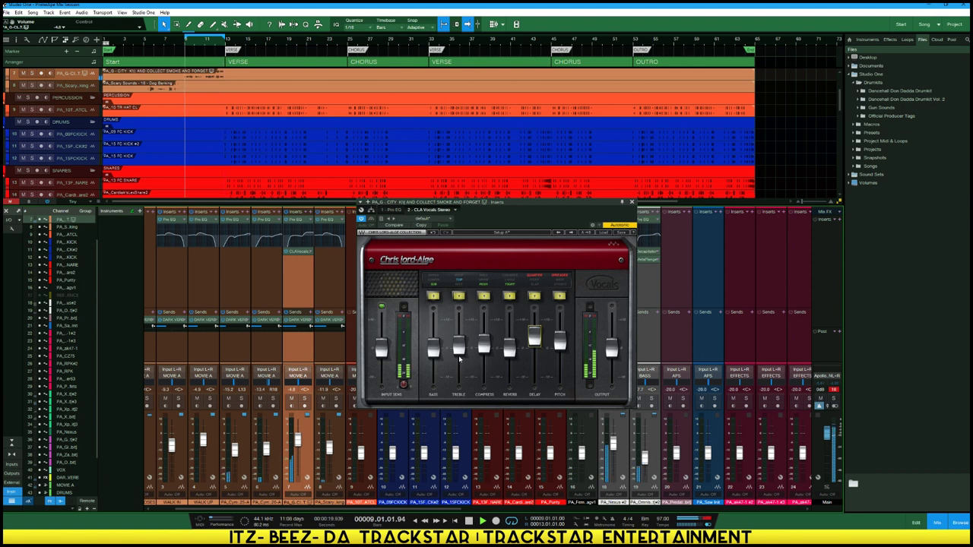
pyautogui.moveTo(458, 346); pyautogui.dragTo(458, 337)
pyautogui.click(509, 348)
pyautogui.moveTo(509, 348); pyautogui.dragTo(509, 347)
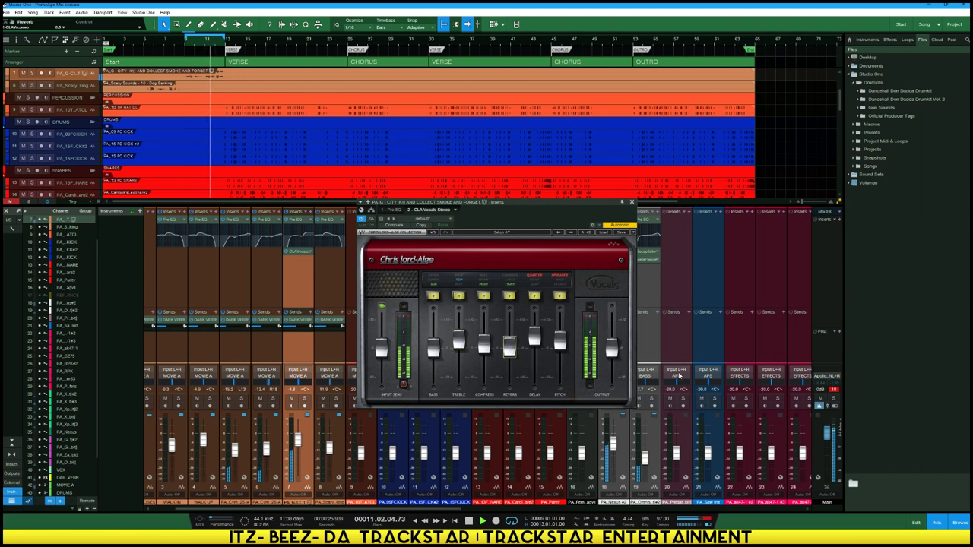
pyautogui.click(612, 349)
pyautogui.moveTo(611, 349); pyautogui.dragTo(612, 344)
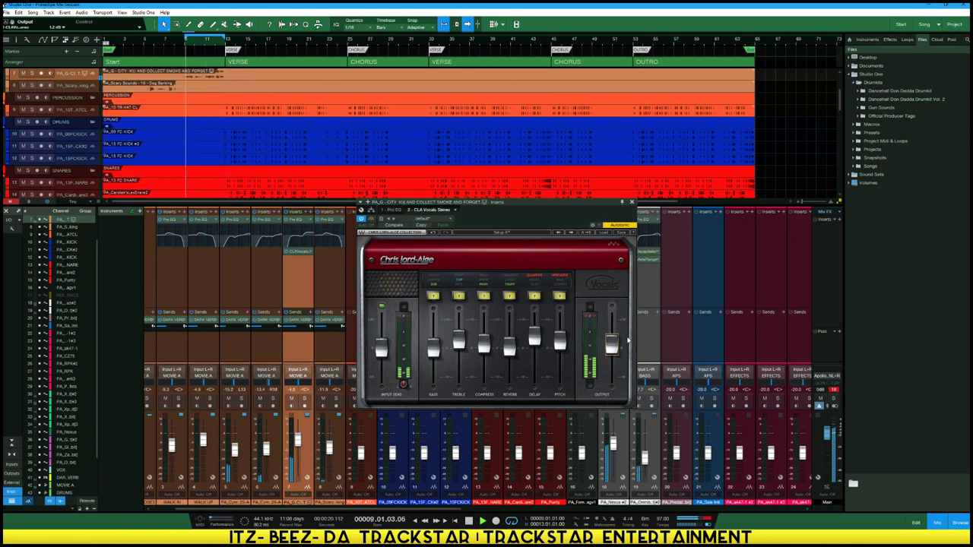
# Close the CLA Vocals plugin window and shift the mixer view
pyautogui.click(631, 202)
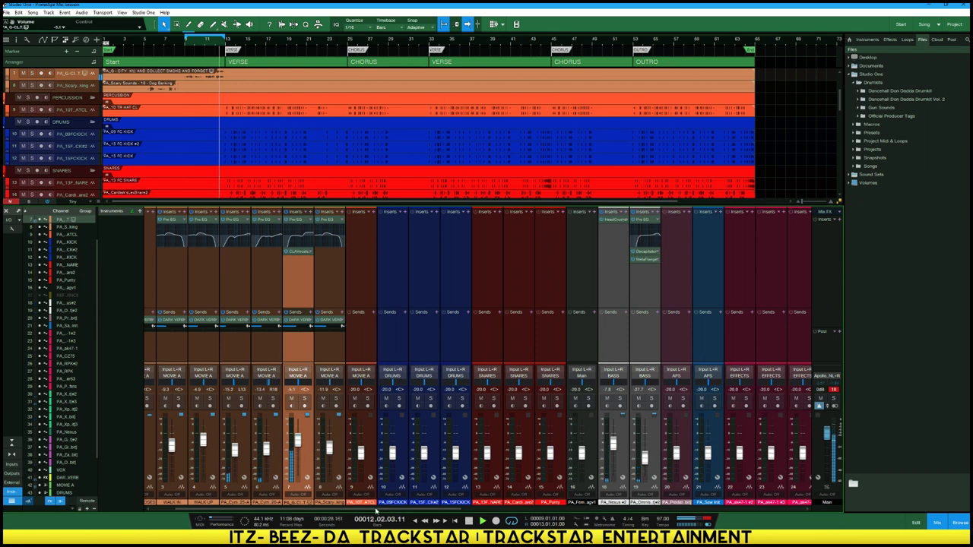
pyautogui.moveTo(380, 510); pyautogui.dragTo(411, 515)
pyautogui.hscroll(-4, 396, 487)
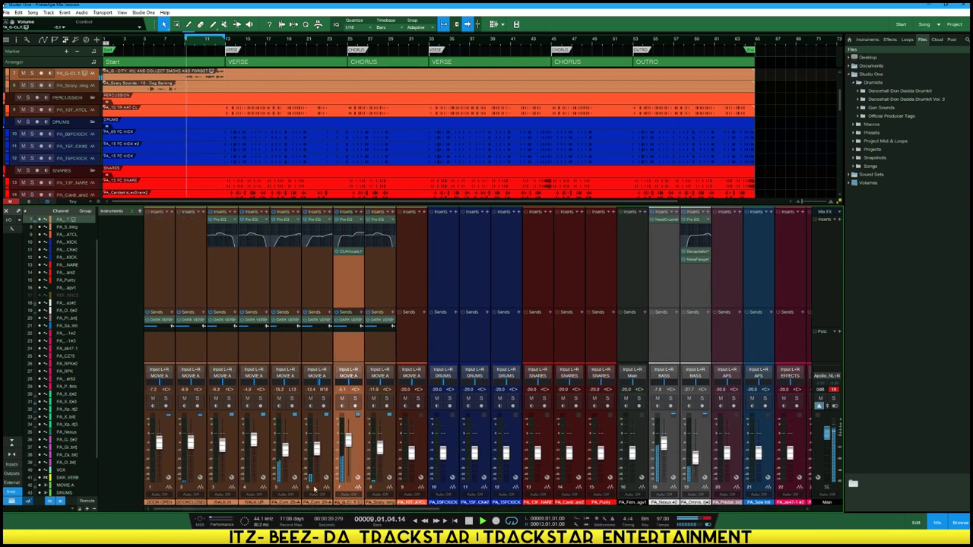
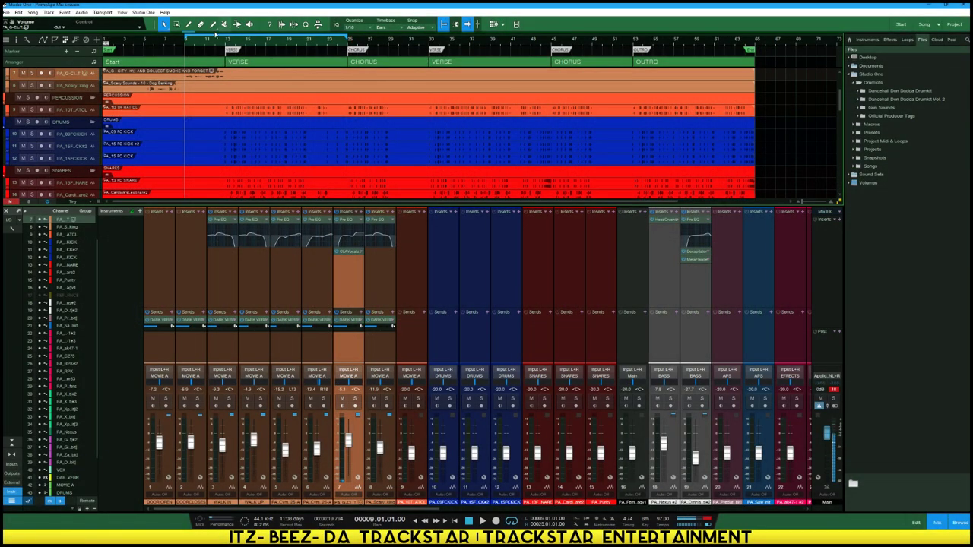
# Drag the loop start forward to bar 13 and test playback from the verse
pyautogui.moveTo(184, 38); pyautogui.dragTo(237, 42)
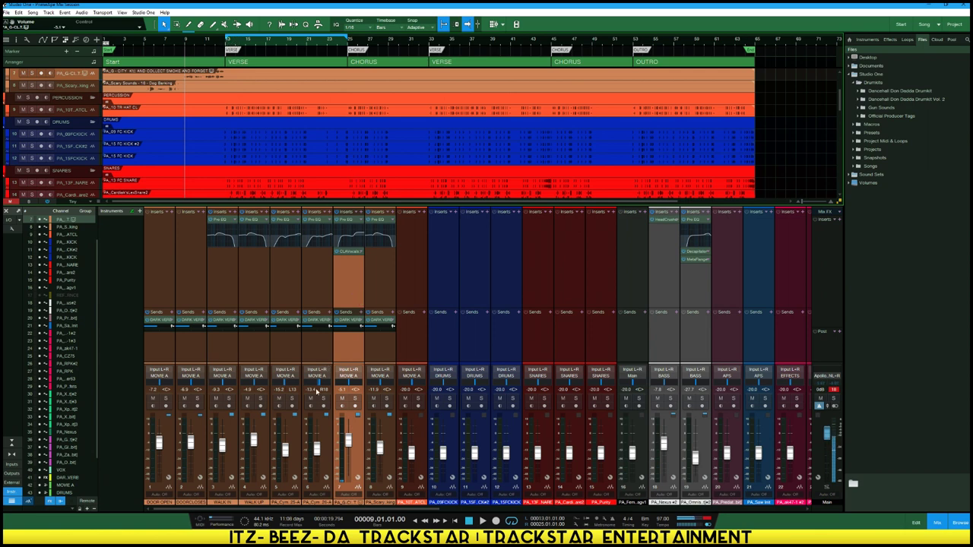
pyautogui.press('space')
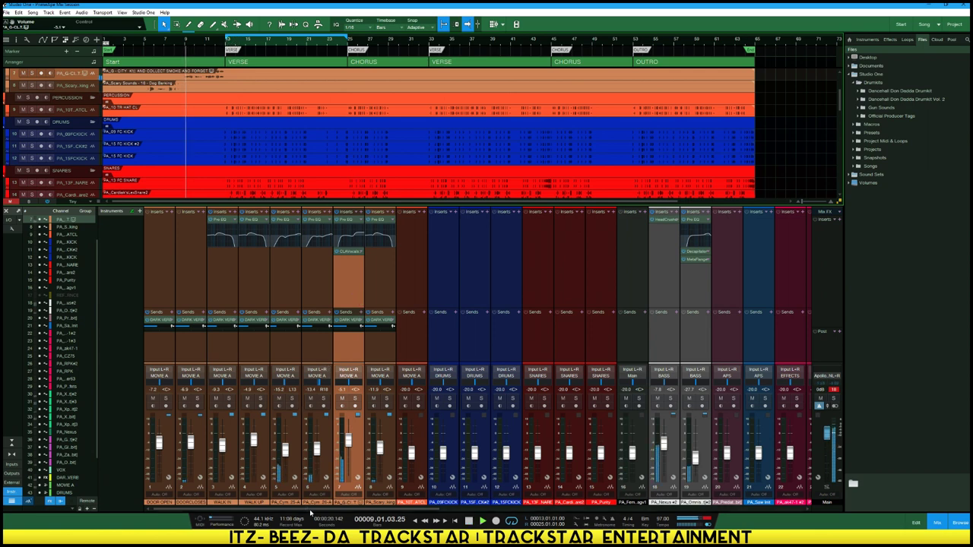
pyautogui.press('space')
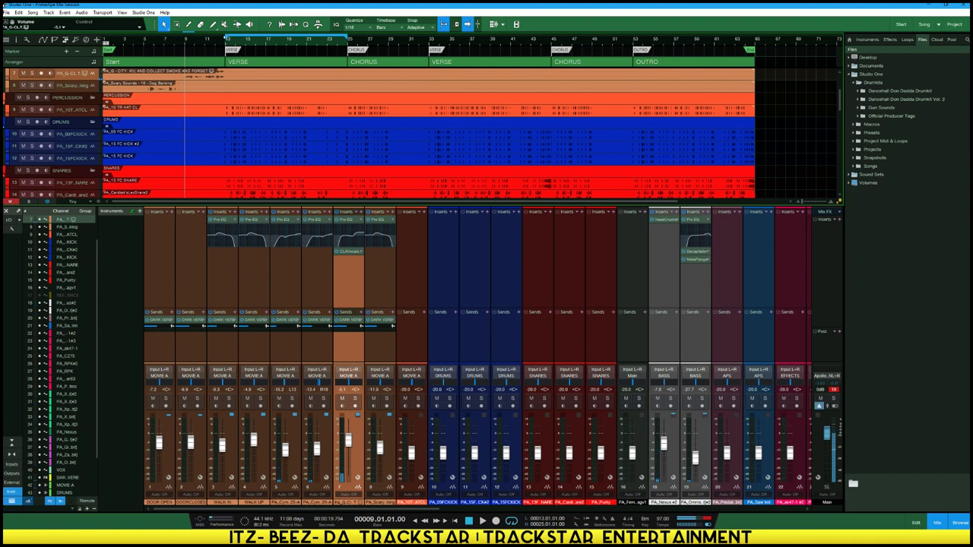
pyautogui.click(226, 41)
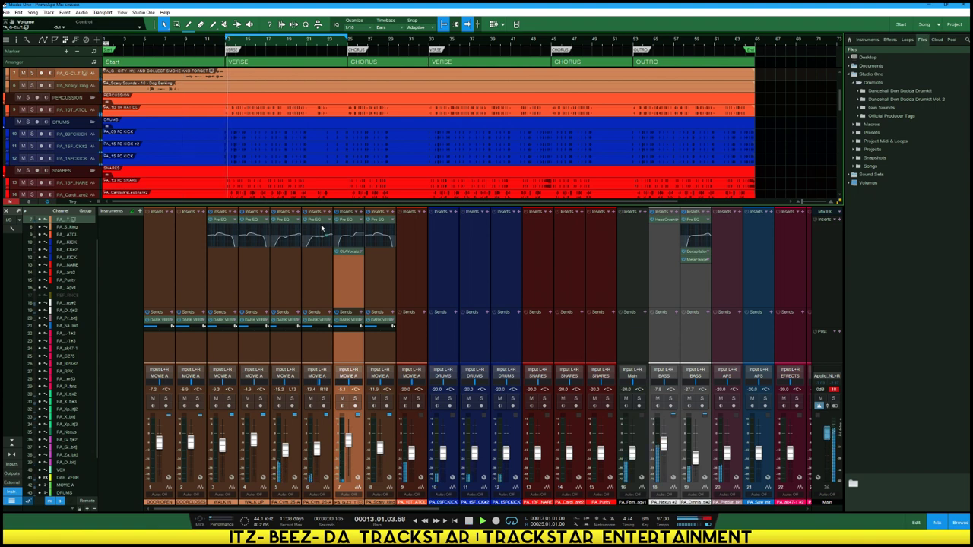
pyautogui.press('space')
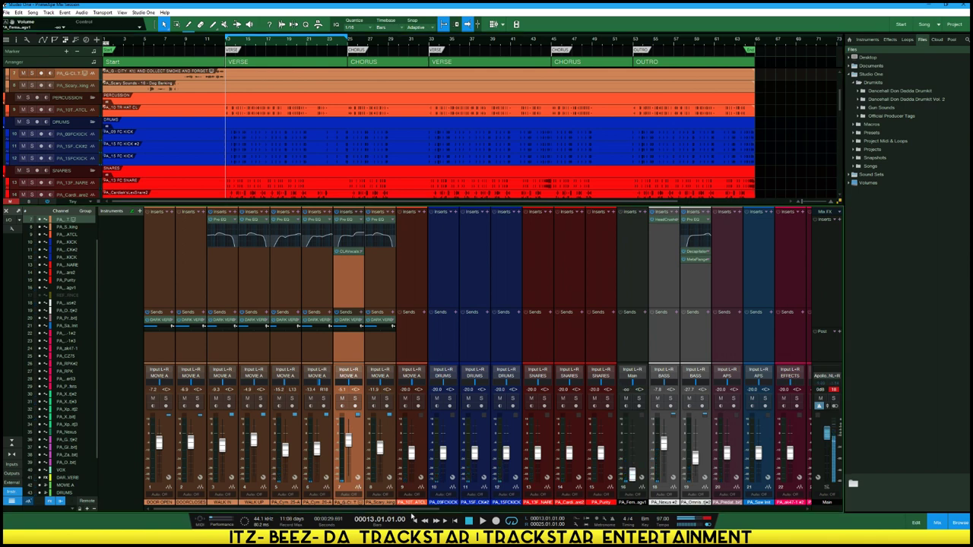
pyautogui.moveTo(415, 510); pyautogui.dragTo(453, 518)
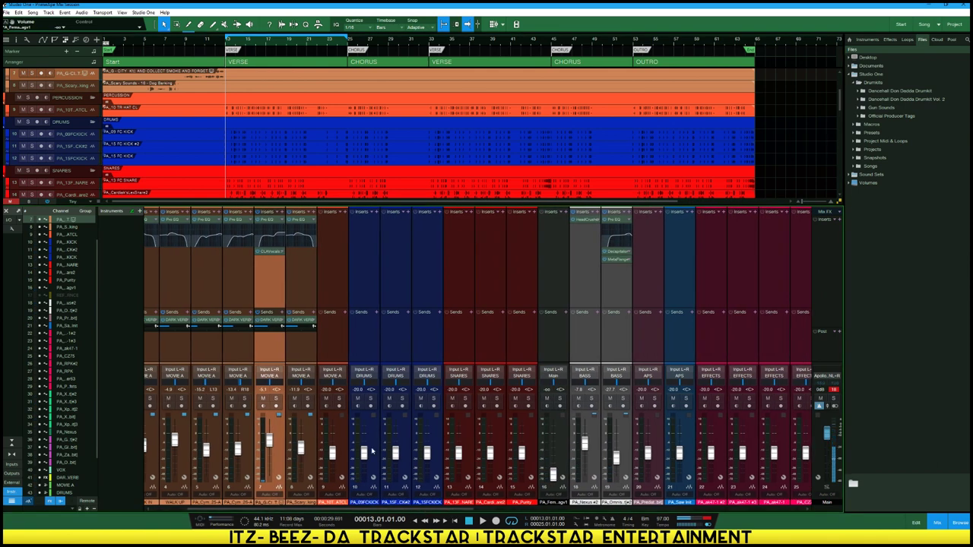
# Audition channel 9 soloed, then pull its fader all the way down
pyautogui.click(372, 451)
pyautogui.press('space')
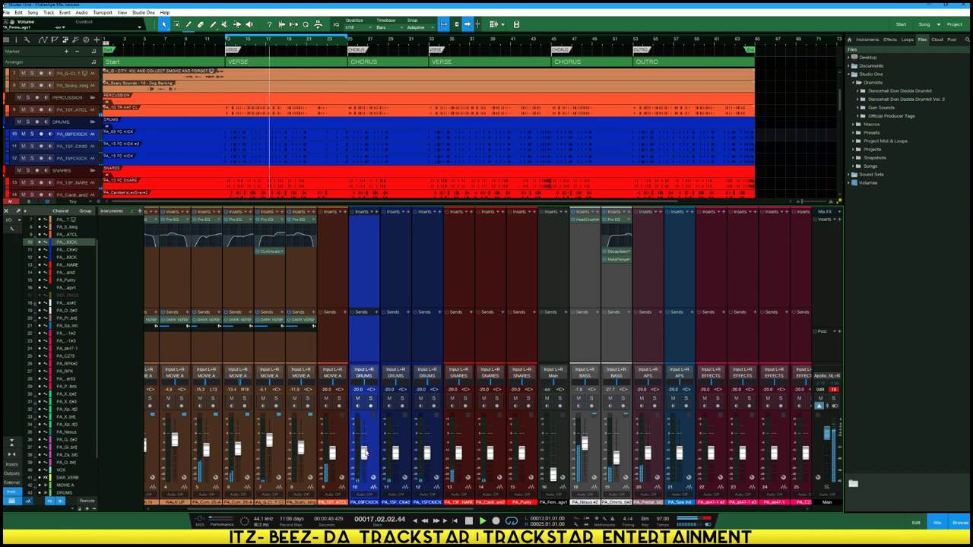
pyautogui.click(339, 400)
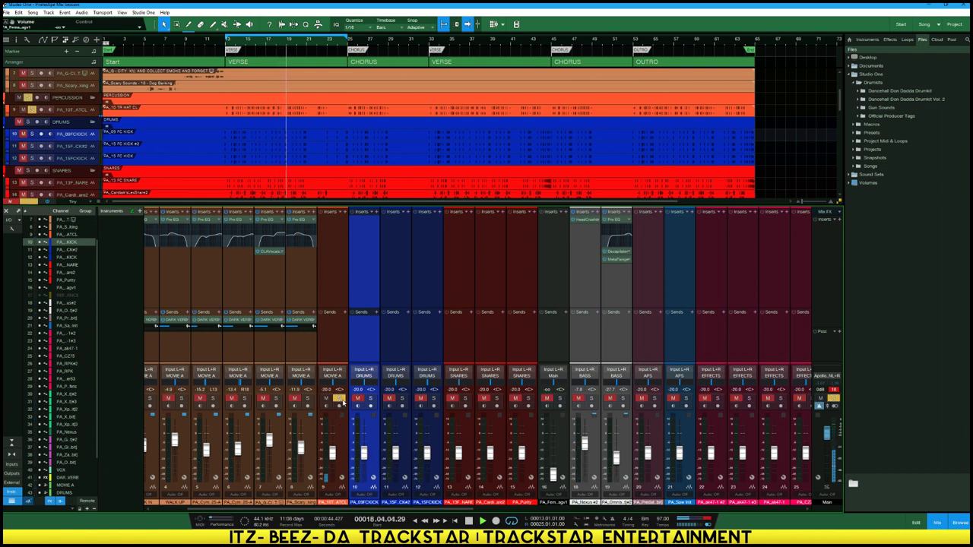
pyautogui.click(341, 399)
pyautogui.press('space')
pyautogui.moveTo(333, 454); pyautogui.dragTo(327, 516)
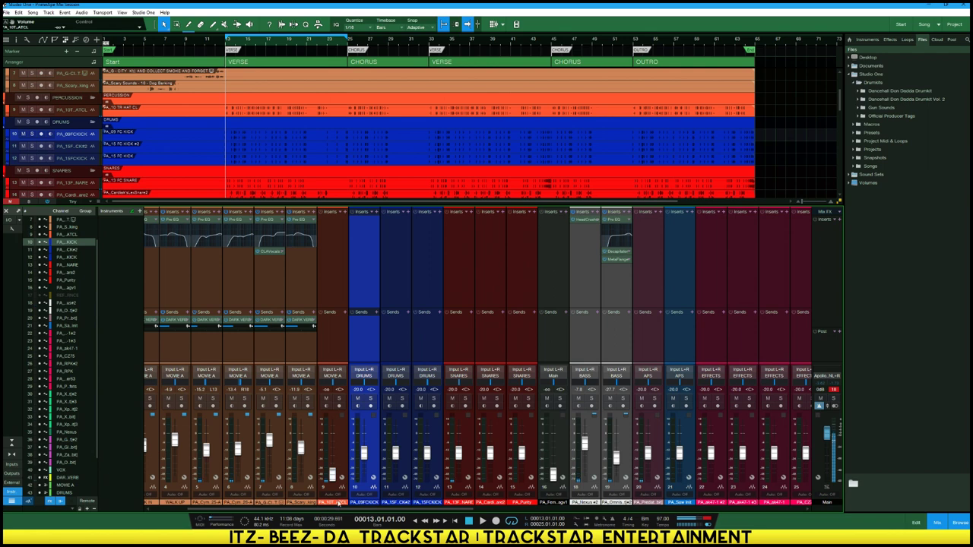
# Rename channel 9 to 'HI HATS' and check it in playback
pyautogui.click(340, 503)
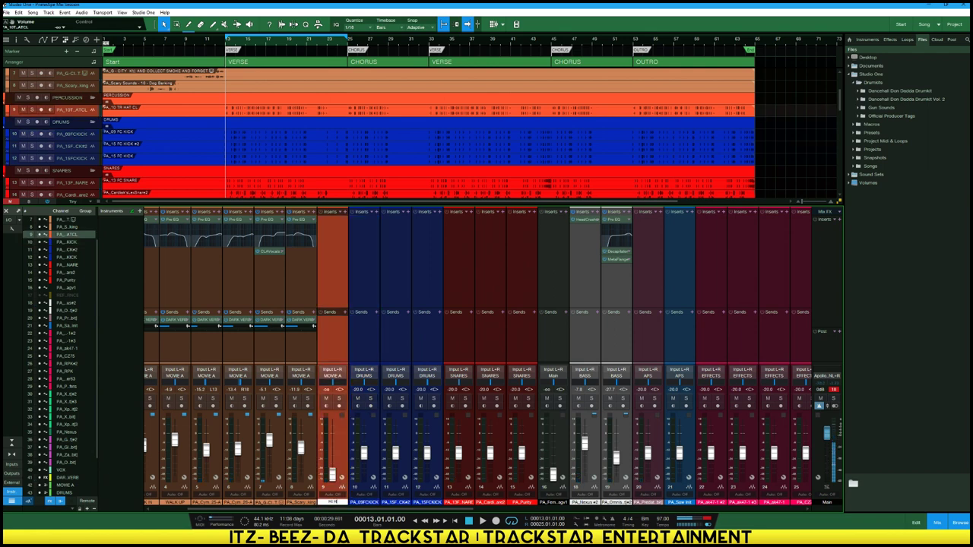
pyautogui.write('HI HATS')
pyautogui.press('Return')
pyautogui.press('space')
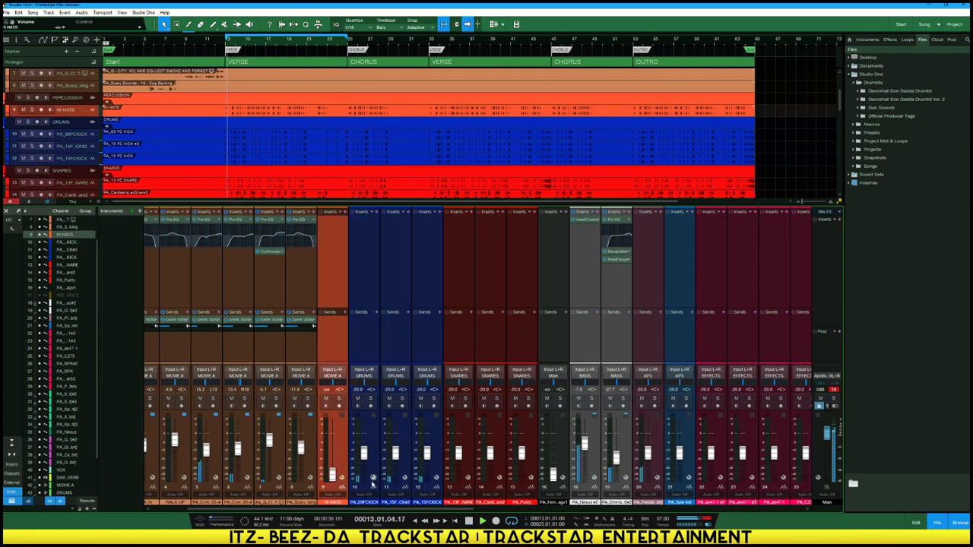
pyautogui.press('space')
# Lower the three snare channels (13, 14, 15) together
pyautogui.click(467, 431)
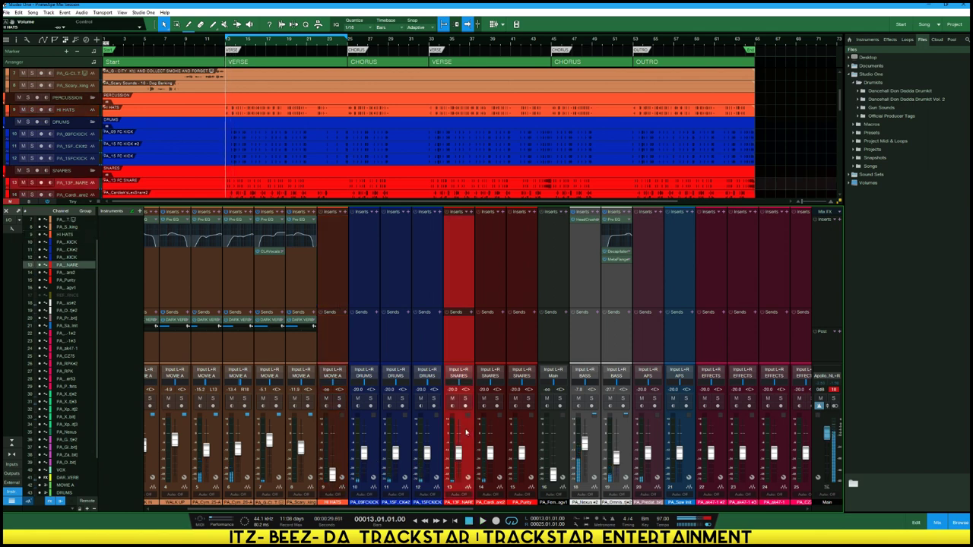
pyautogui.keyDown('shift'); pyautogui.click(530, 439); pyautogui.keyUp('shift')
pyautogui.moveTo(523, 456); pyautogui.dragTo(525, 492)
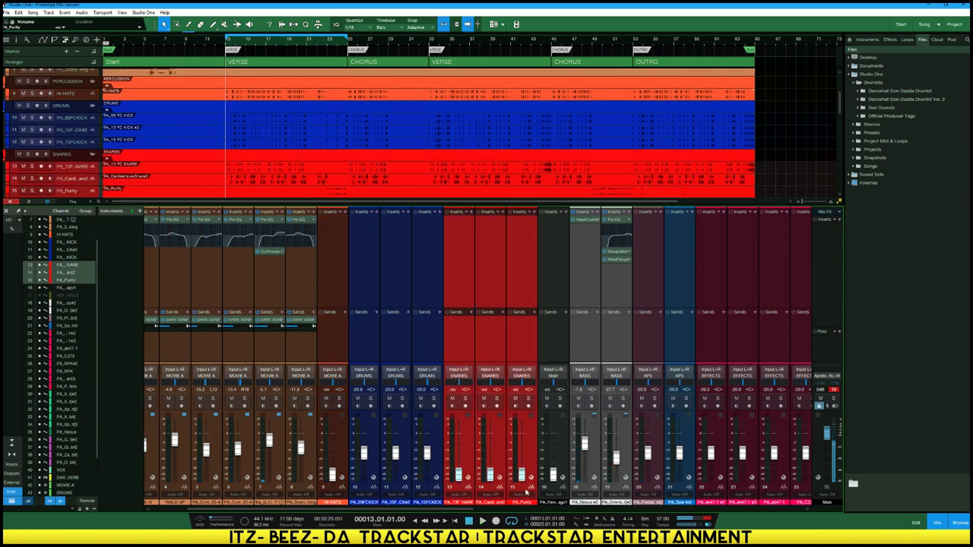
# Solo kick channel 10 while listening to the mix
pyautogui.click(362, 438)
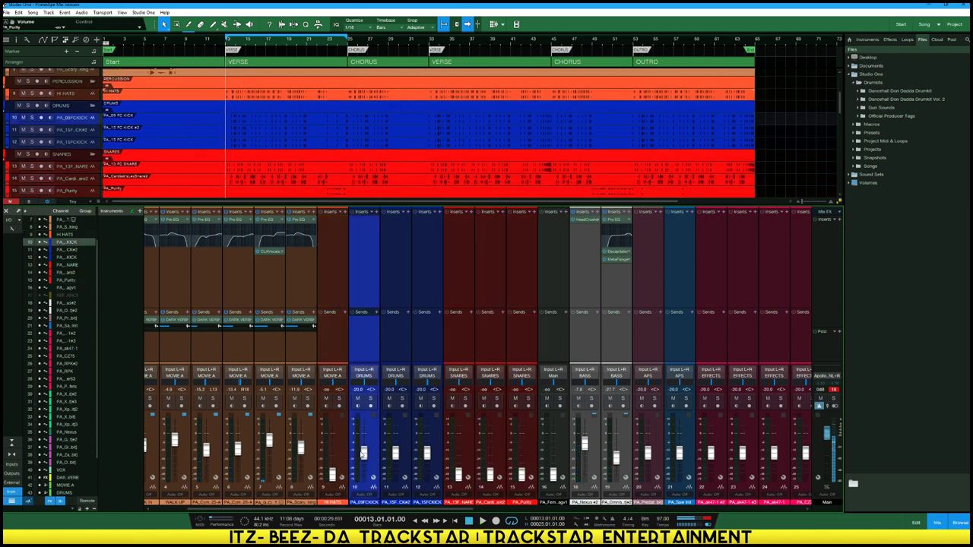
pyautogui.press('space')
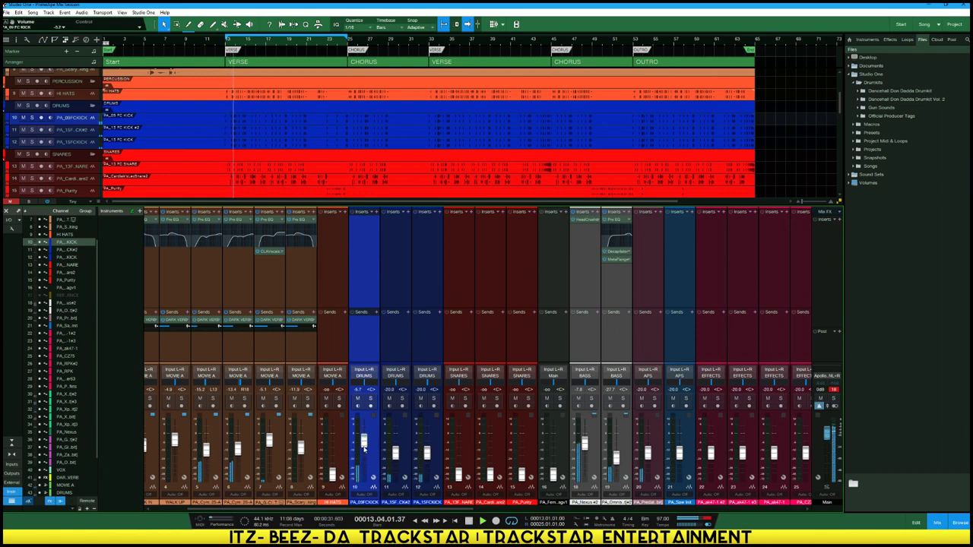
pyautogui.click(370, 398)
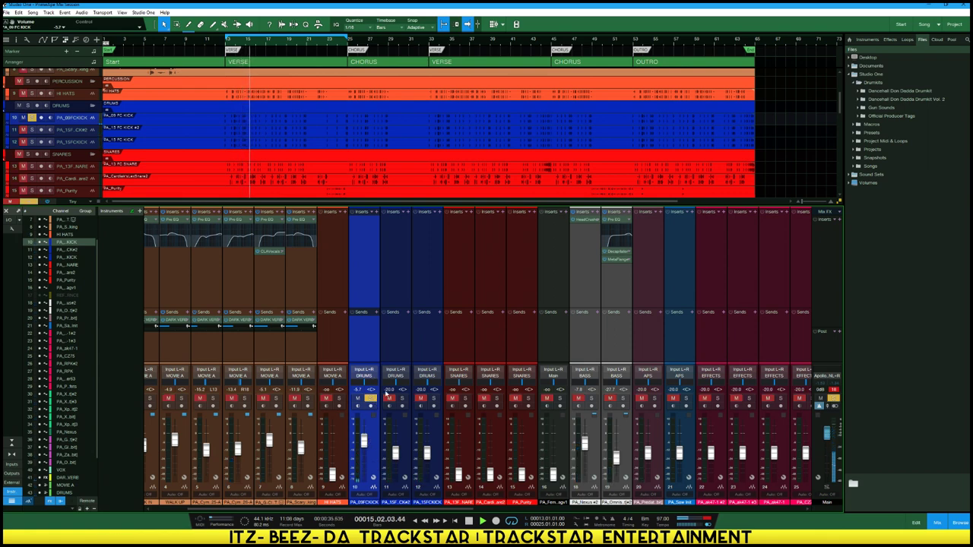
pyautogui.press('space')
pyautogui.click(376, 215)
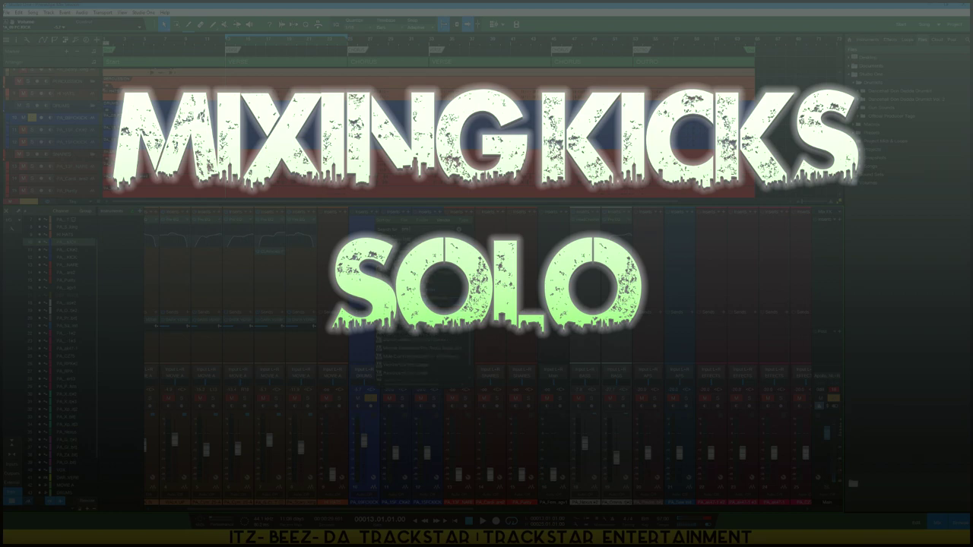
# Load FabFilter Pro-Q 2 on the kick with the Master Filter preset
pyautogui.write('q')
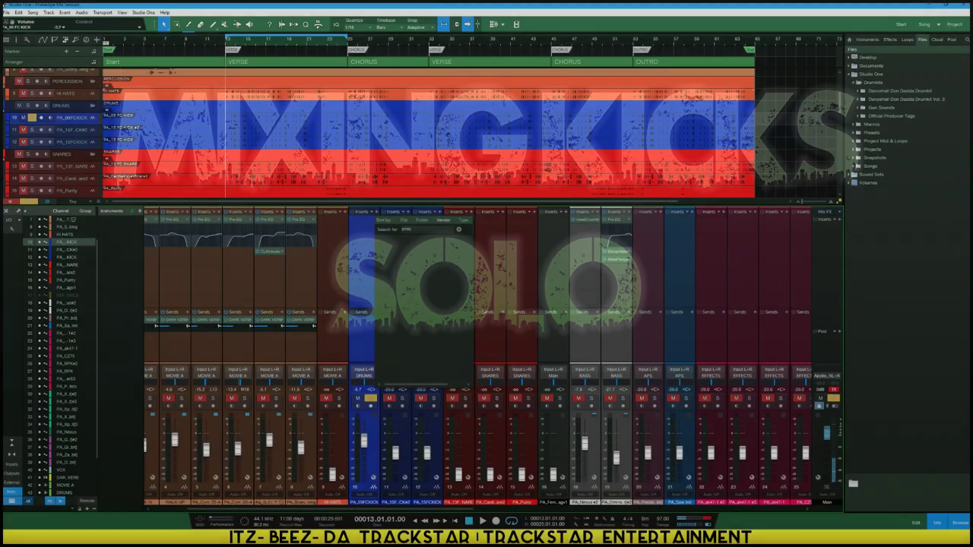
pyautogui.write('fa')
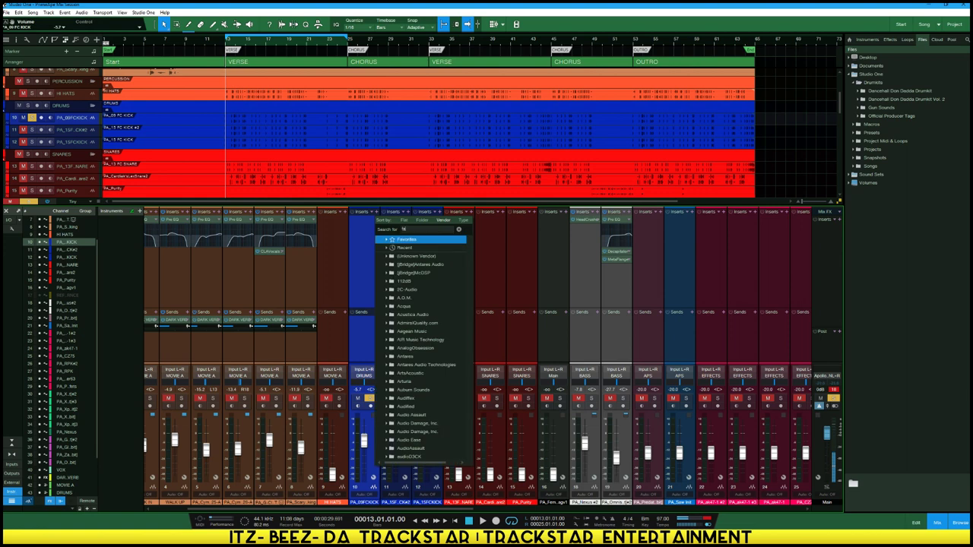
pyautogui.write('b')
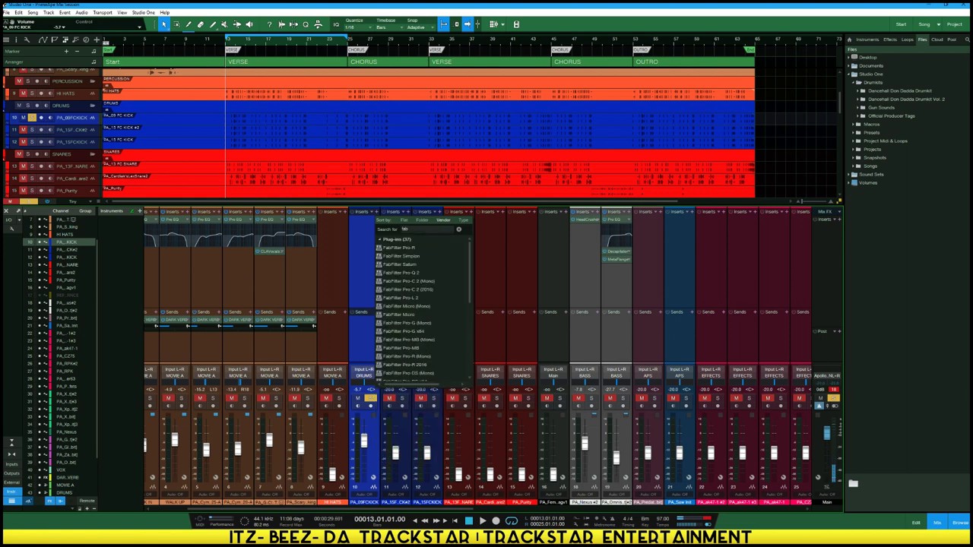
pyautogui.click(411, 272)
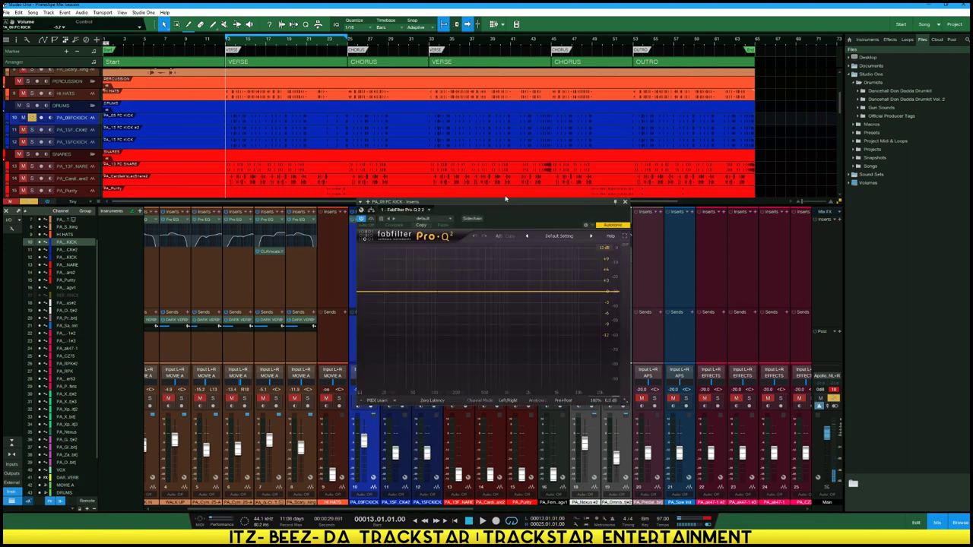
pyautogui.moveTo(502, 205); pyautogui.dragTo(662, 221)
pyautogui.click(718, 253)
pyautogui.click(729, 250)
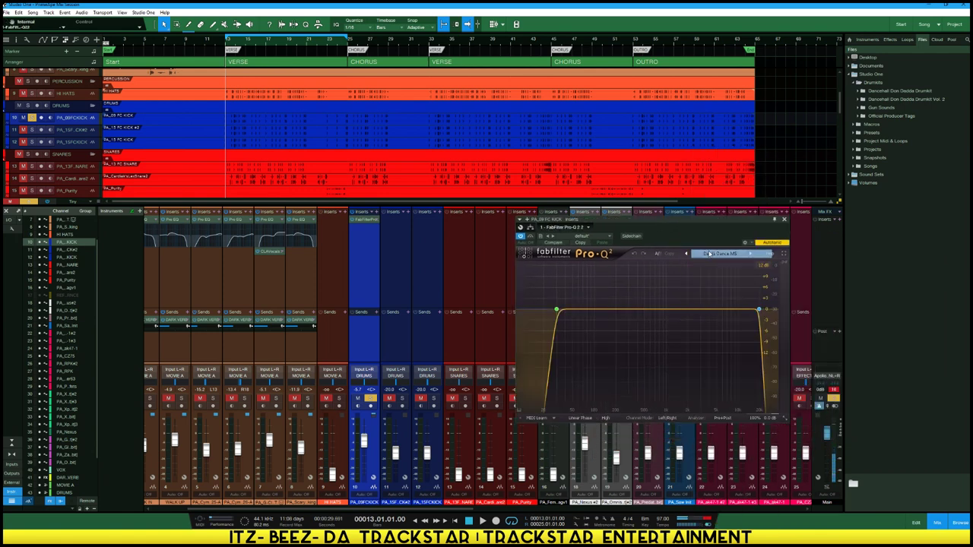
pyautogui.click(719, 255)
pyautogui.click(719, 255)
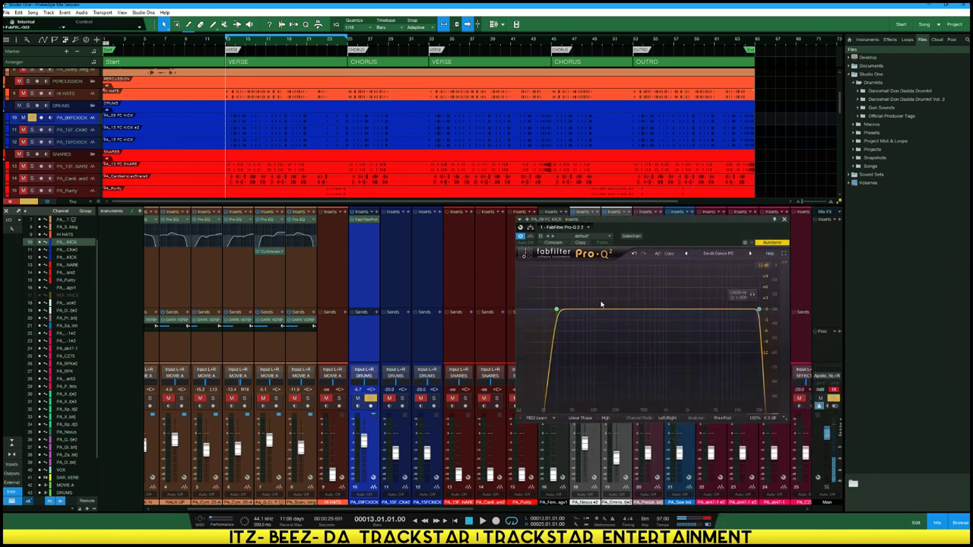
pyautogui.click(718, 253)
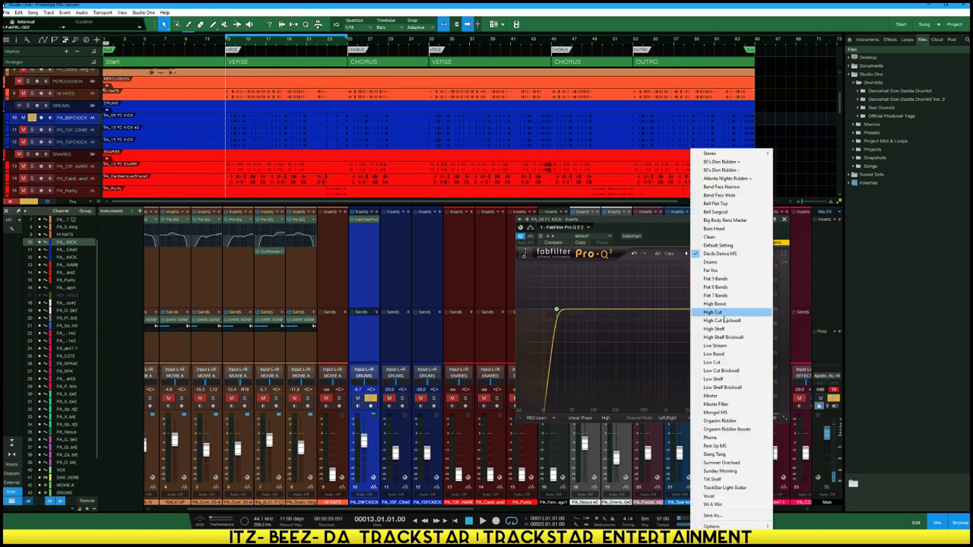
pyautogui.click(715, 403)
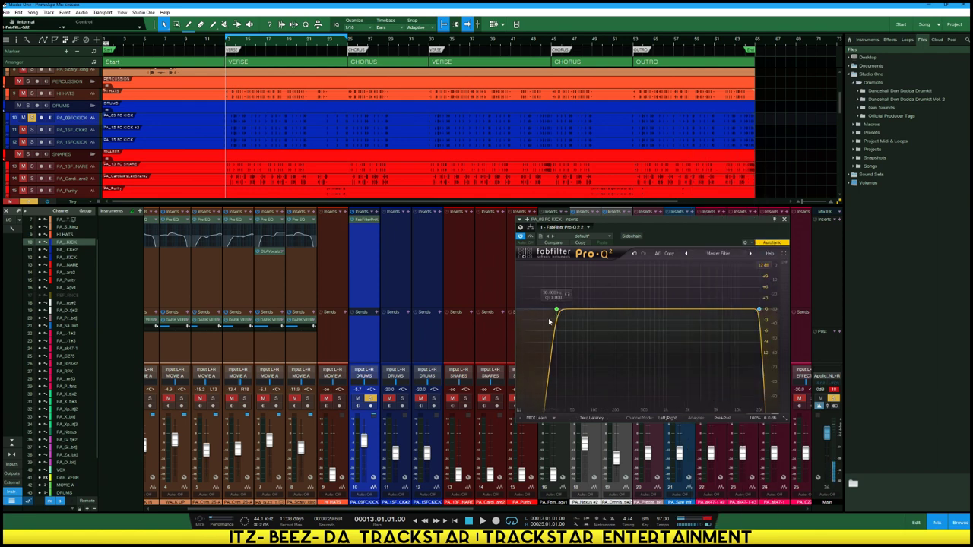
# Set the kick EQ's low cut to 10 Hz and high cut to about 477 Hz
pyautogui.moveTo(557, 311); pyautogui.dragTo(530, 315)
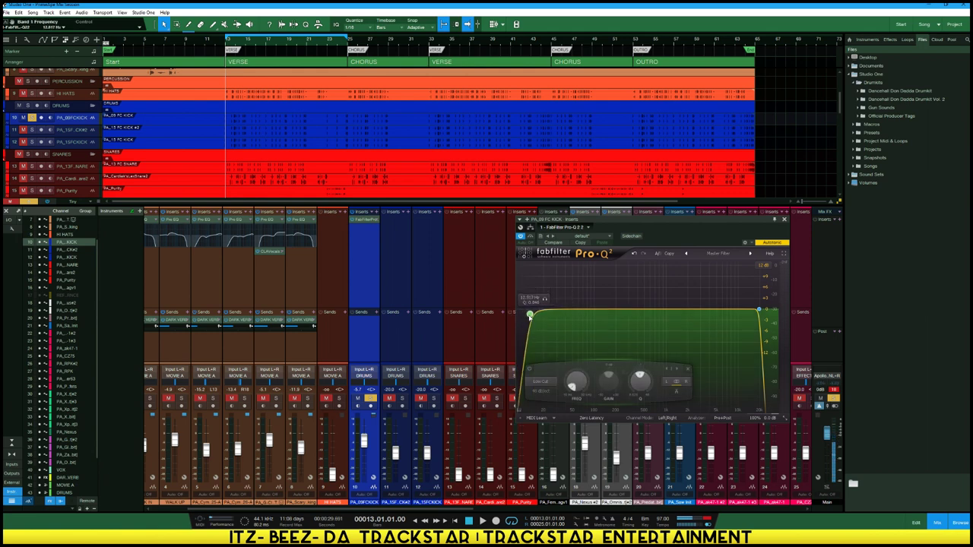
pyautogui.moveTo(758, 310); pyautogui.dragTo(622, 313)
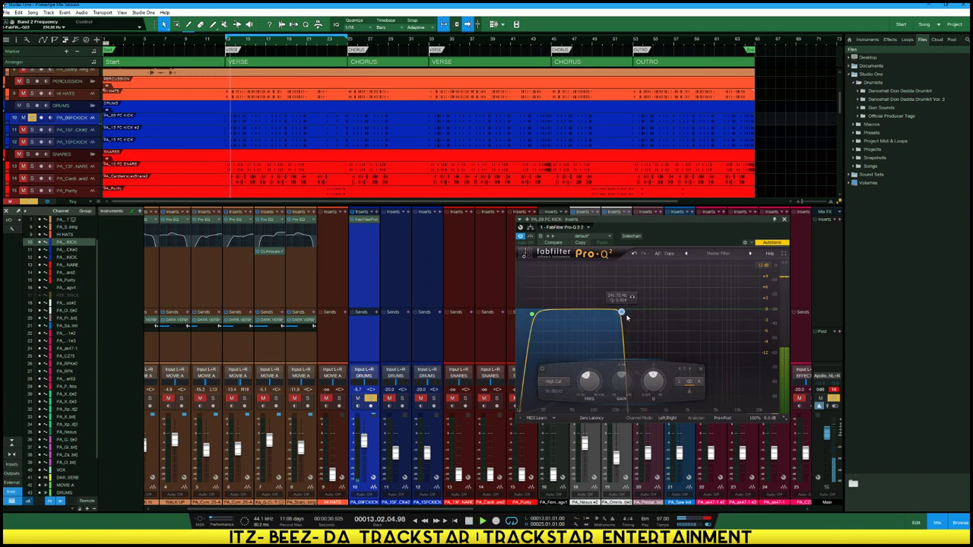
pyautogui.moveTo(621, 312); pyautogui.dragTo(668, 315)
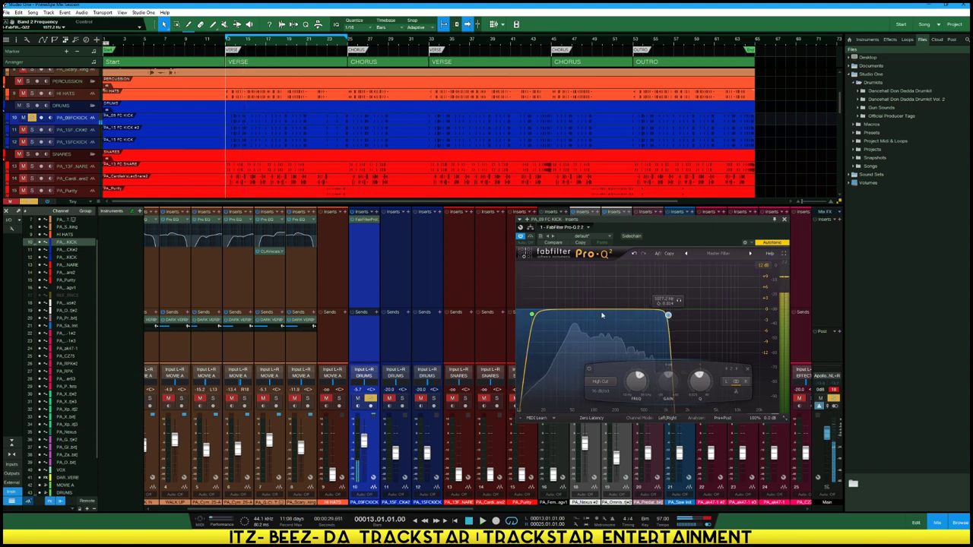
# Add a low bell at about 52 Hz, +2.43 dB, and copy the EQ to channel 11
pyautogui.press('space')
pyautogui.moveTo(579, 310); pyautogui.dragTo(582, 303)
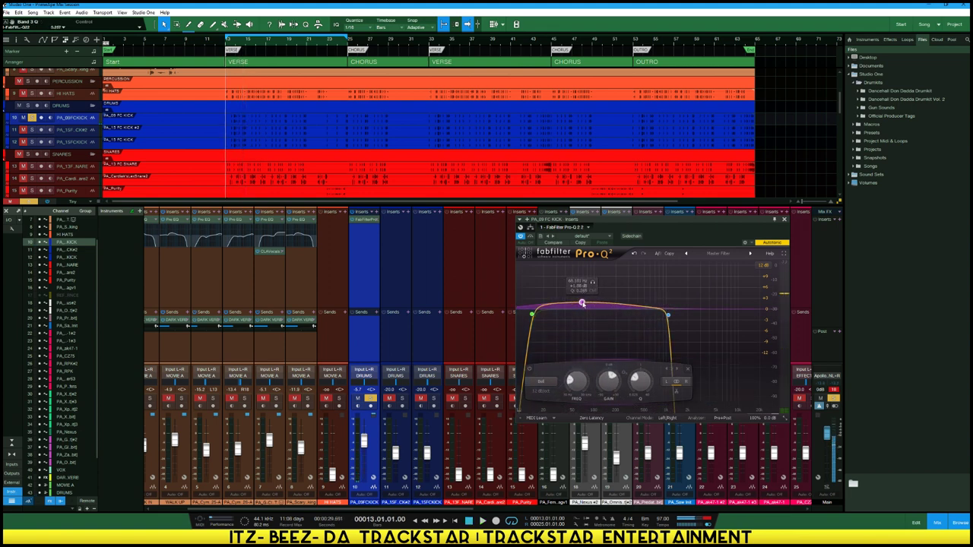
pyautogui.scroll(5, 581, 304)
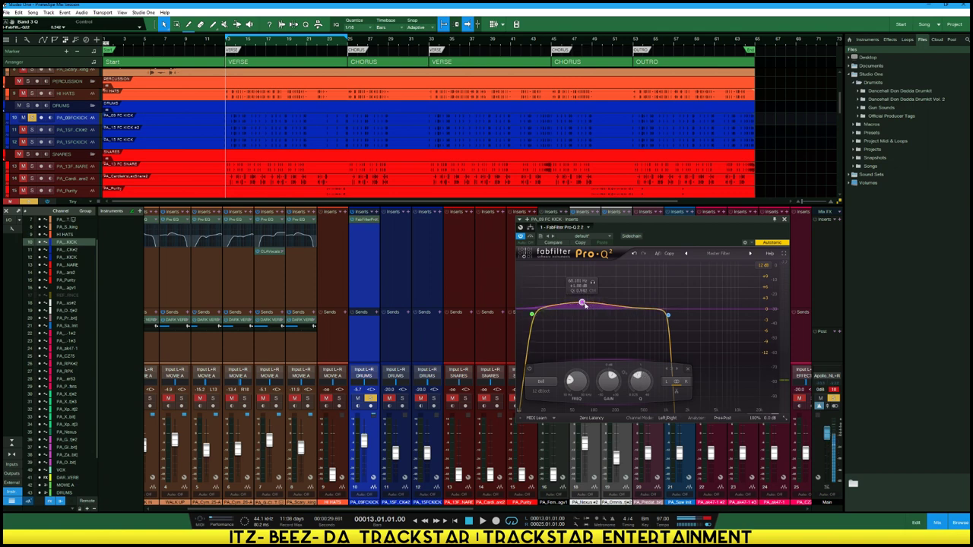
pyautogui.press('space')
pyautogui.click(631, 310)
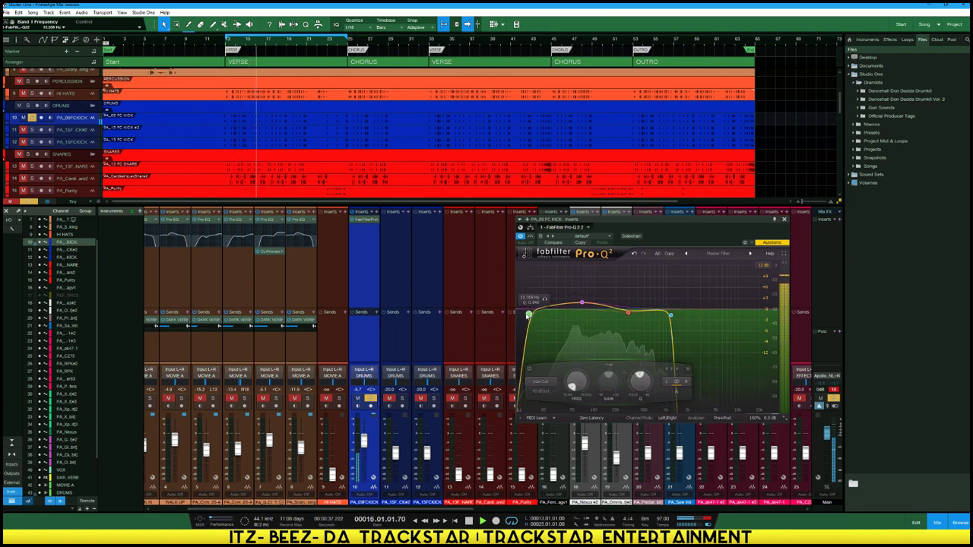
pyautogui.moveTo(581, 306); pyautogui.dragTo(574, 301)
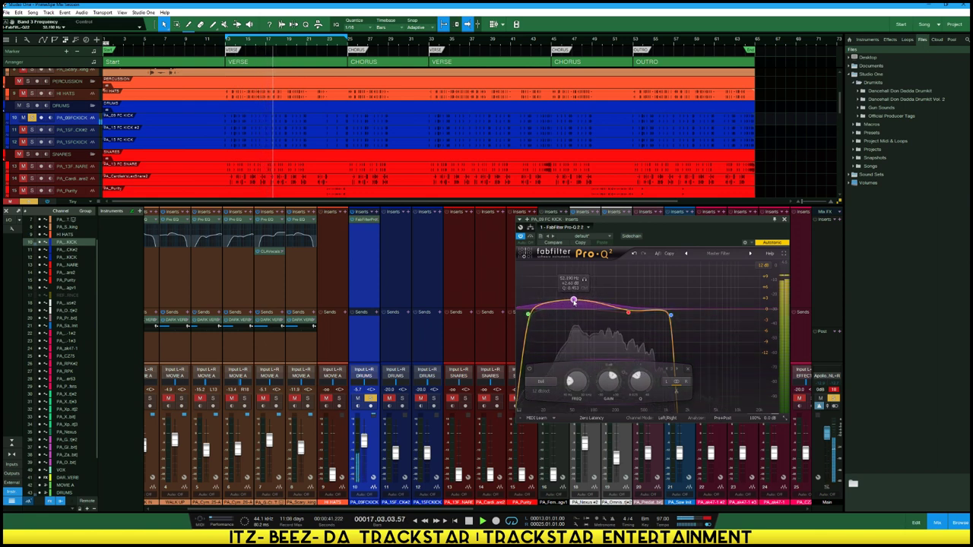
pyautogui.press('space')
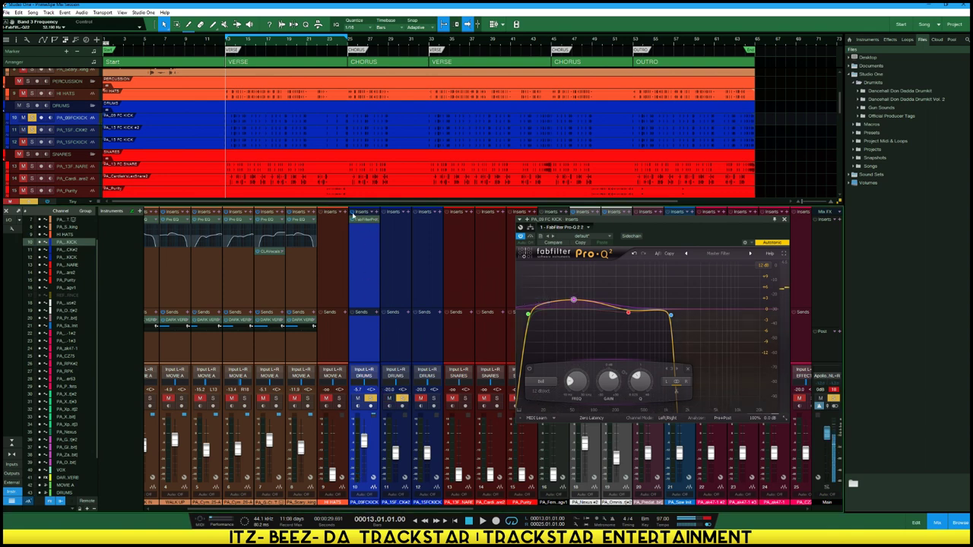
pyautogui.moveTo(363, 223); pyautogui.dragTo(403, 226)
# Solo the third kick channel and raise its level to about -4.6 dB
pyautogui.press('space')
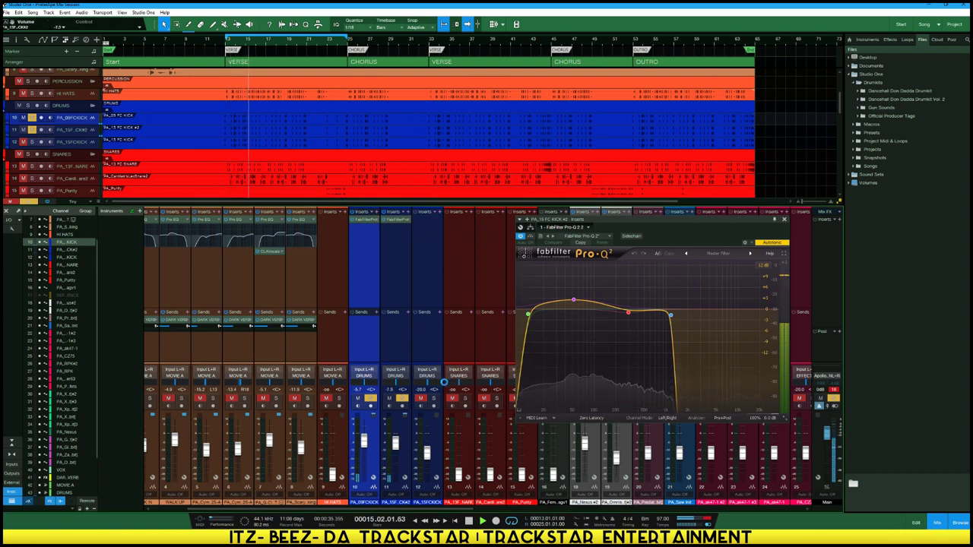
pyautogui.click(434, 399)
pyautogui.moveTo(427, 456); pyautogui.dragTo(427, 441)
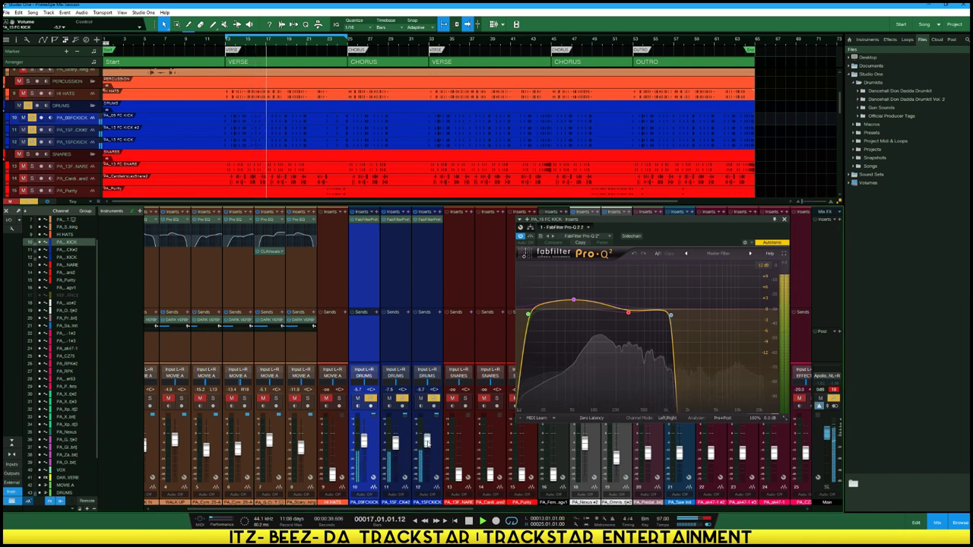
pyautogui.moveTo(427, 441); pyautogui.dragTo(427, 439)
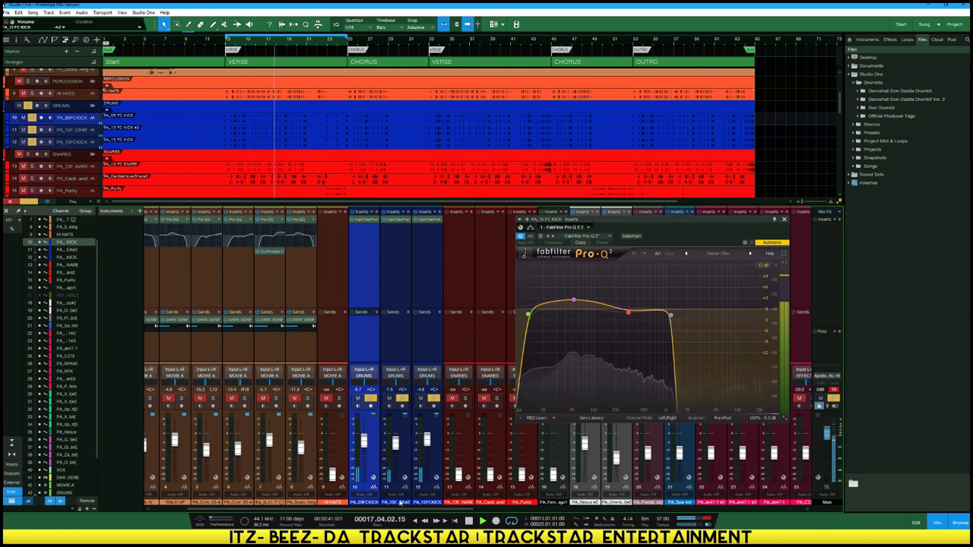
# Open the third kick's Pro-Q low-pass to near 20 kHz and audition it
pyautogui.click(429, 222)
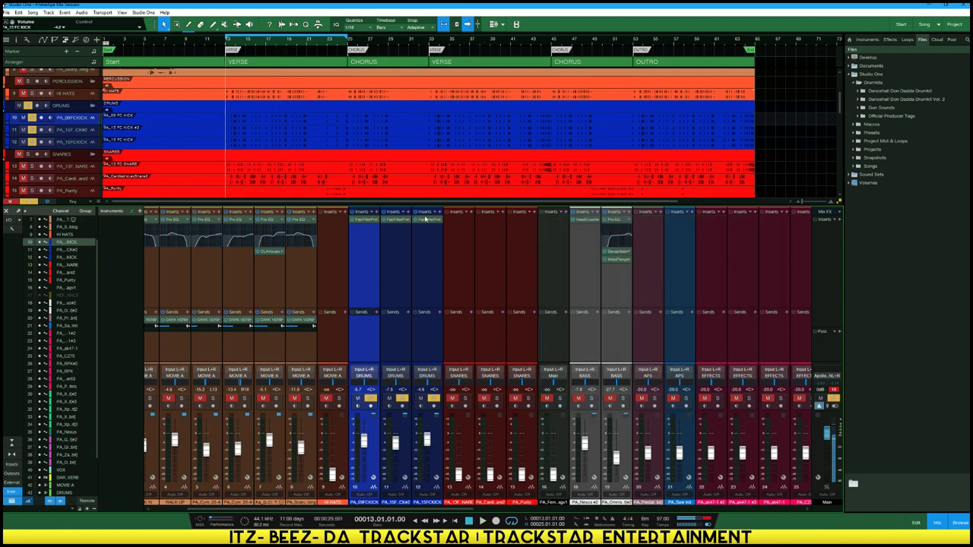
pyautogui.click(427, 219)
pyautogui.moveTo(671, 318); pyautogui.dragTo(760, 335)
pyautogui.press('space')
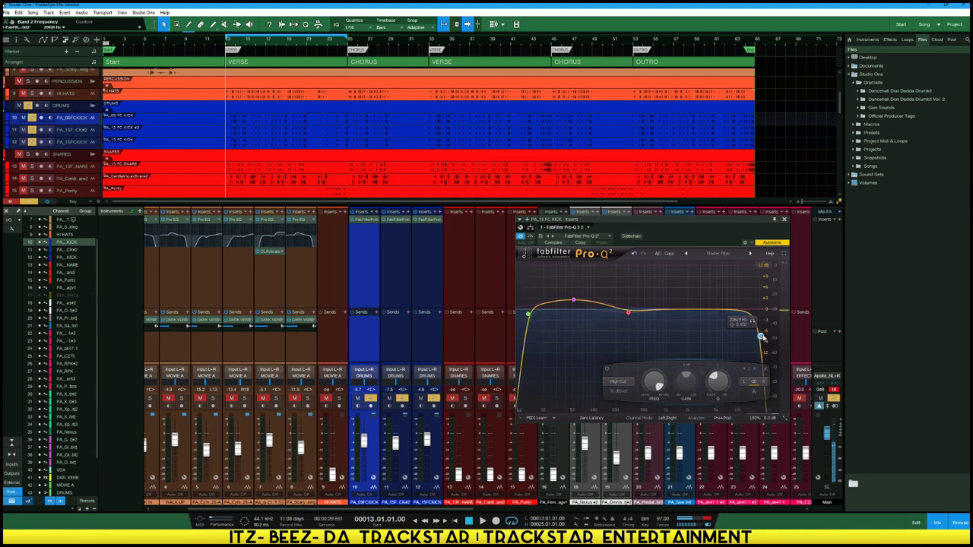
pyautogui.press('space')
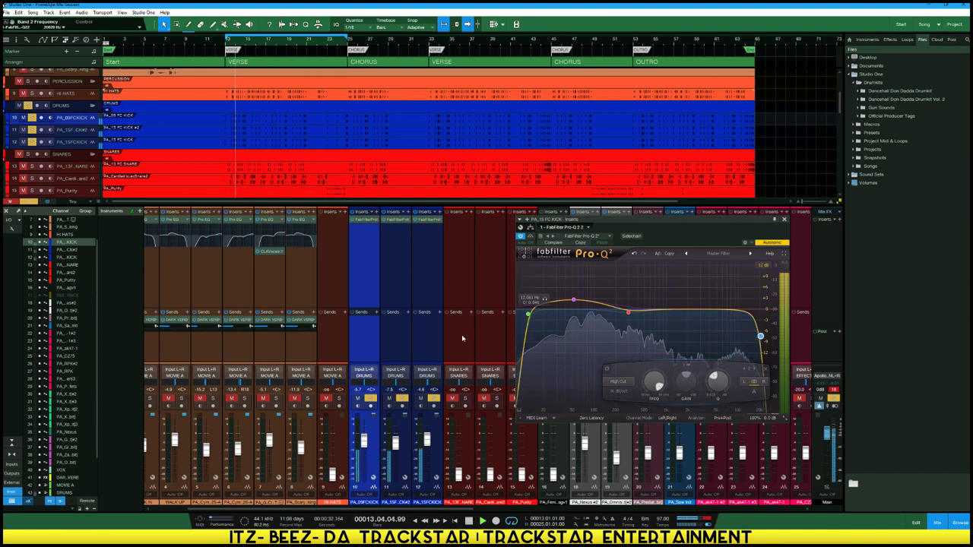
pyautogui.press('space')
pyautogui.hscroll(5, 429, 345)
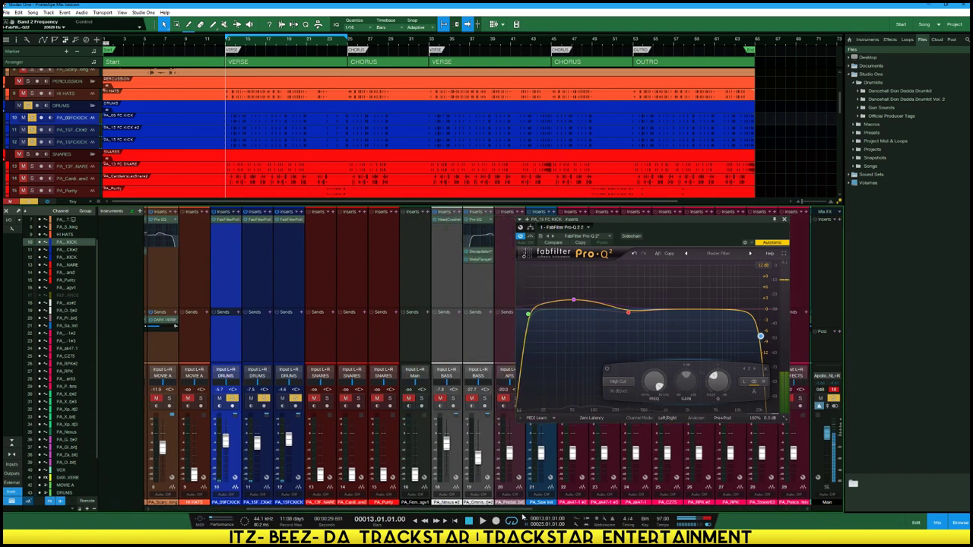
# Close the kick EQ and insert SSLComp Mono on the DRUMS bus
pyautogui.hscroll(5, 456, 344)
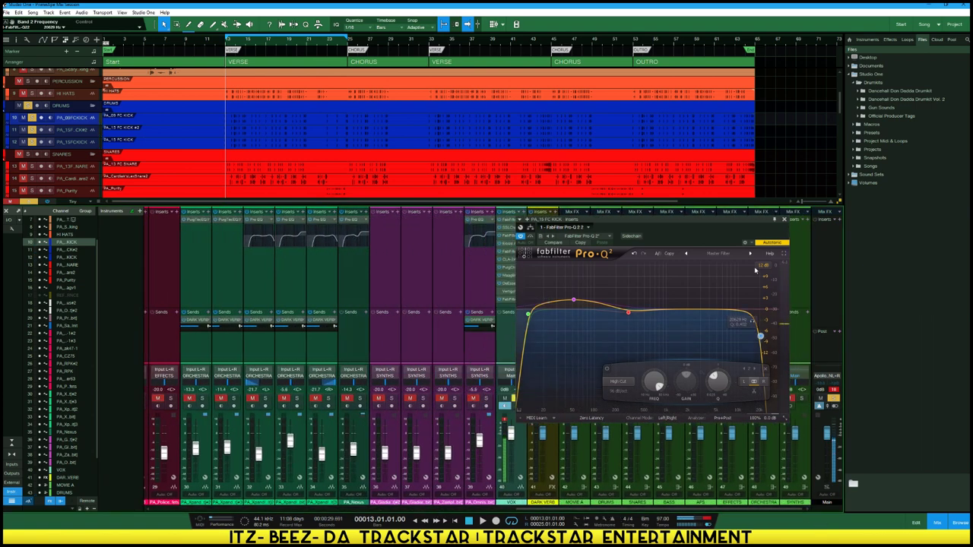
pyautogui.click(784, 221)
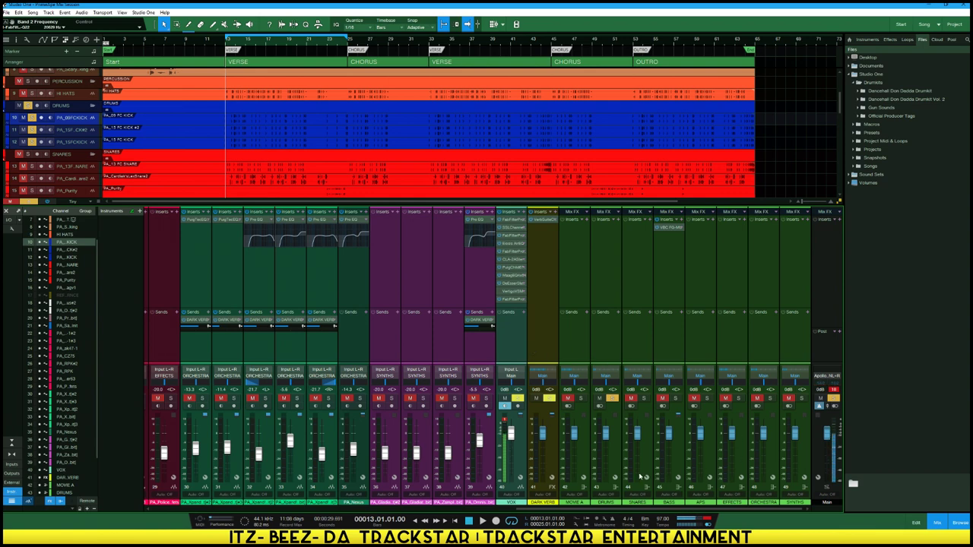
pyautogui.click(603, 472)
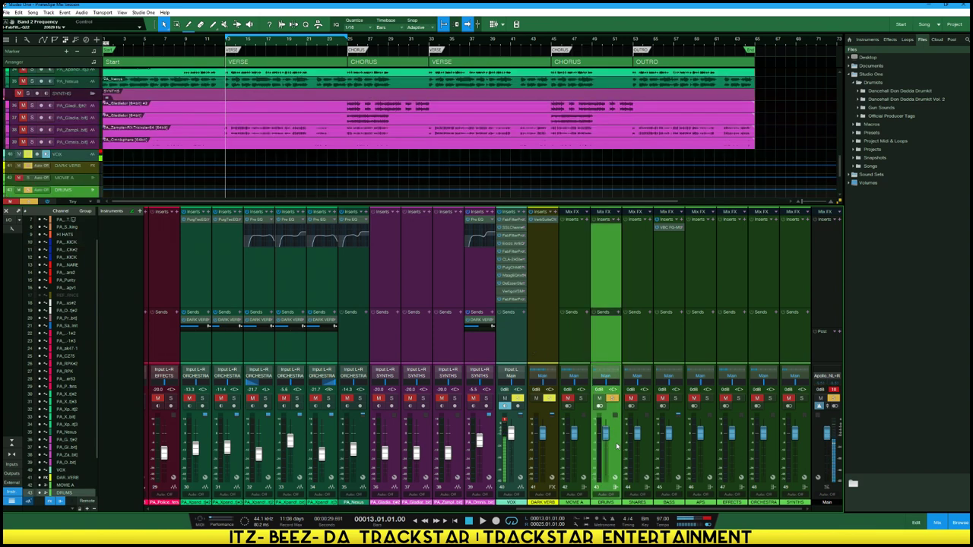
pyautogui.click(617, 220)
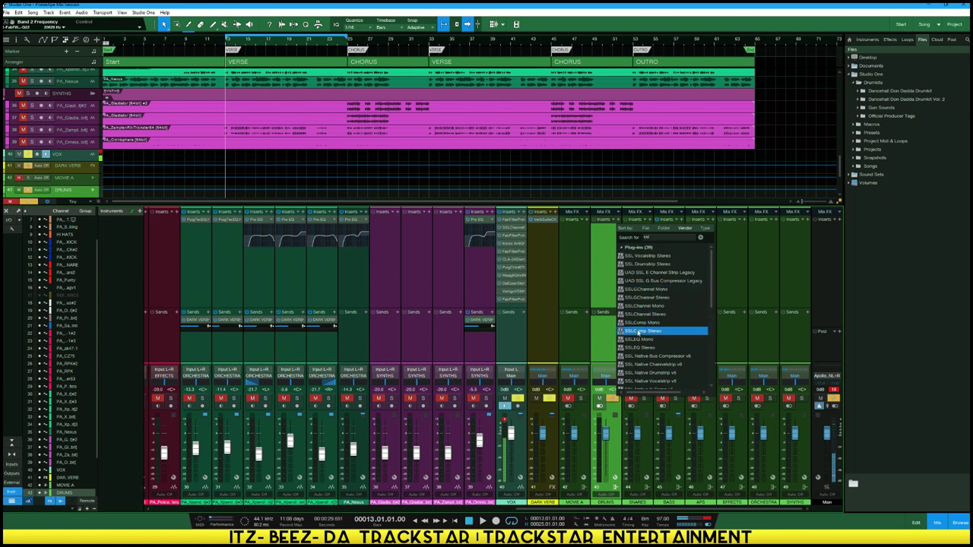
pyautogui.click(638, 322)
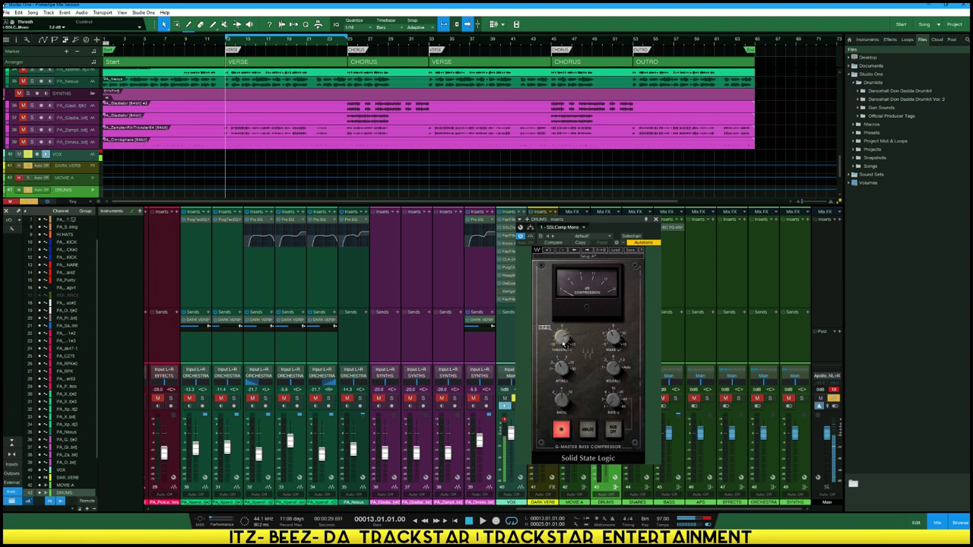
pyautogui.moveTo(603, 221); pyautogui.dragTo(513, 204)
# Play the verse from bar 13 to audition the drum bus compressor
pyautogui.press('space')
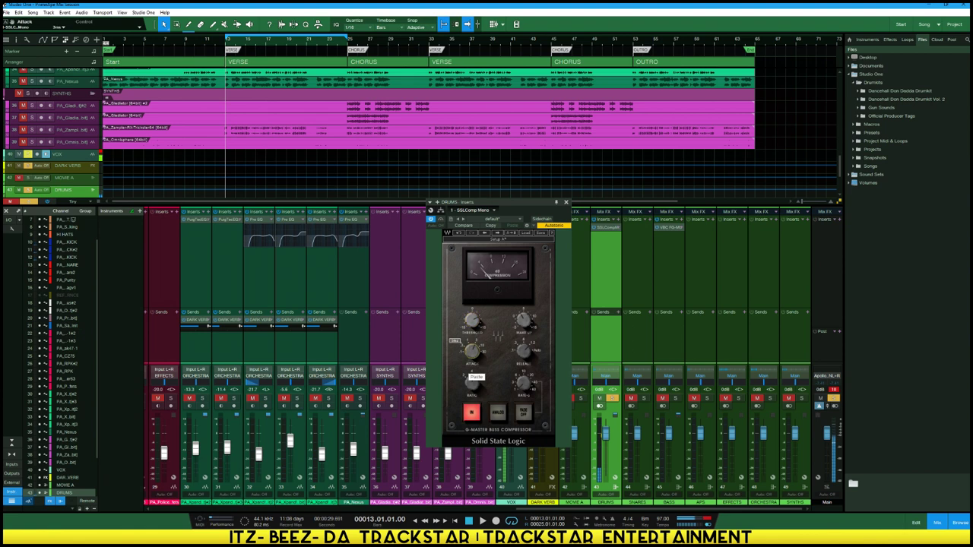
pyautogui.moveTo(475, 351)
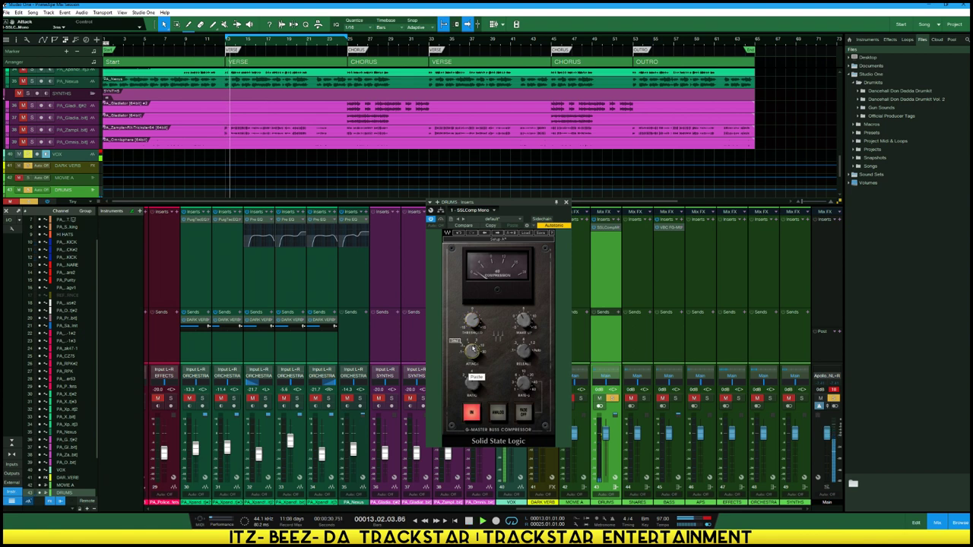
pyautogui.moveTo(471, 321)
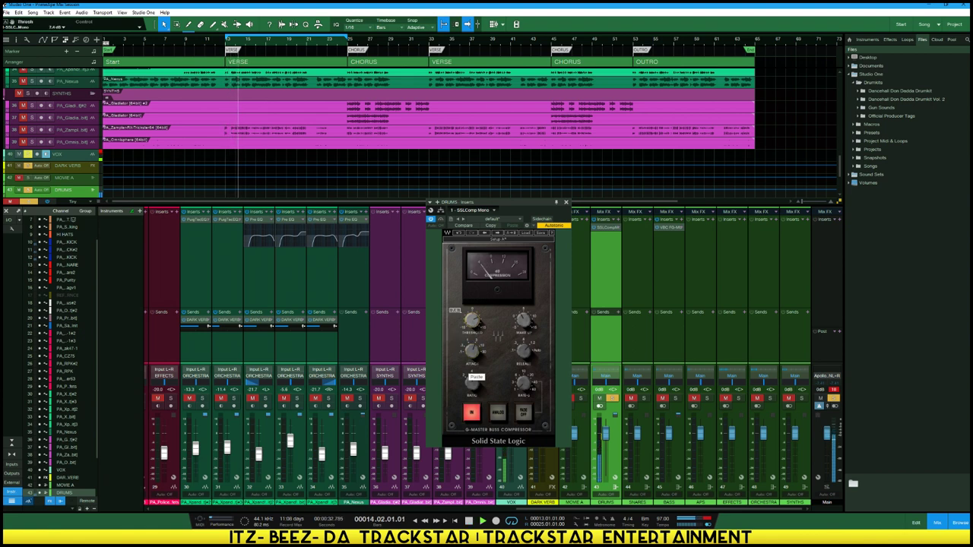
pyautogui.press('space')
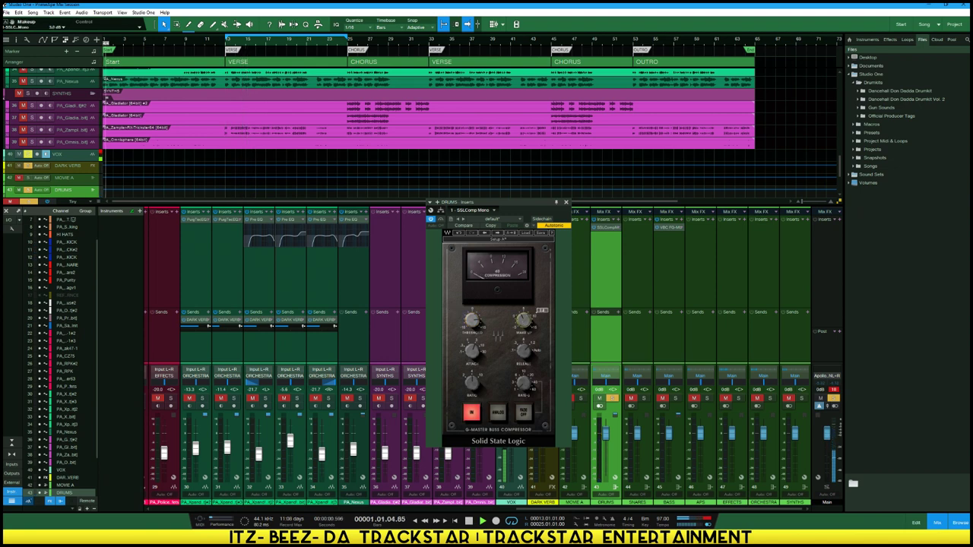
pyautogui.press('space')
pyautogui.moveTo(521, 203); pyautogui.dragTo(488, 214)
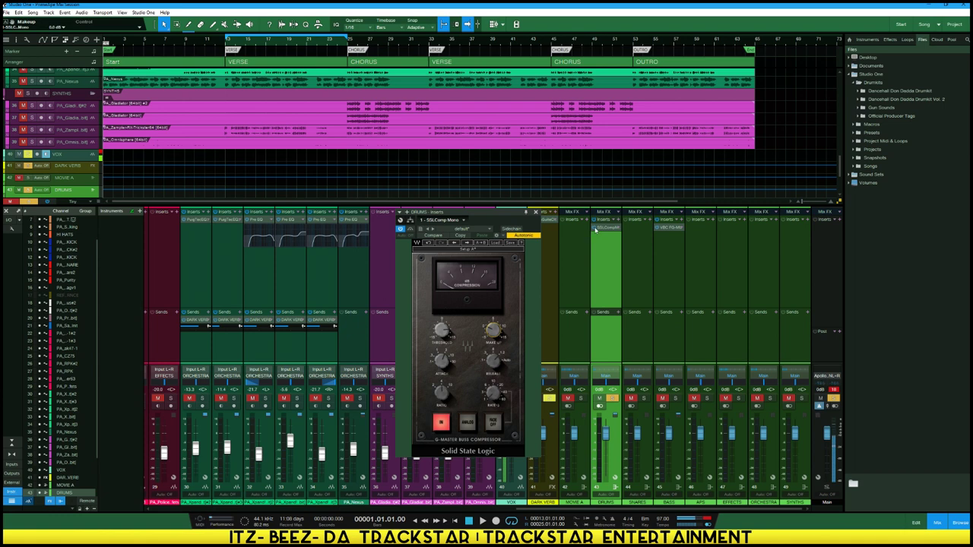
pyautogui.press('space')
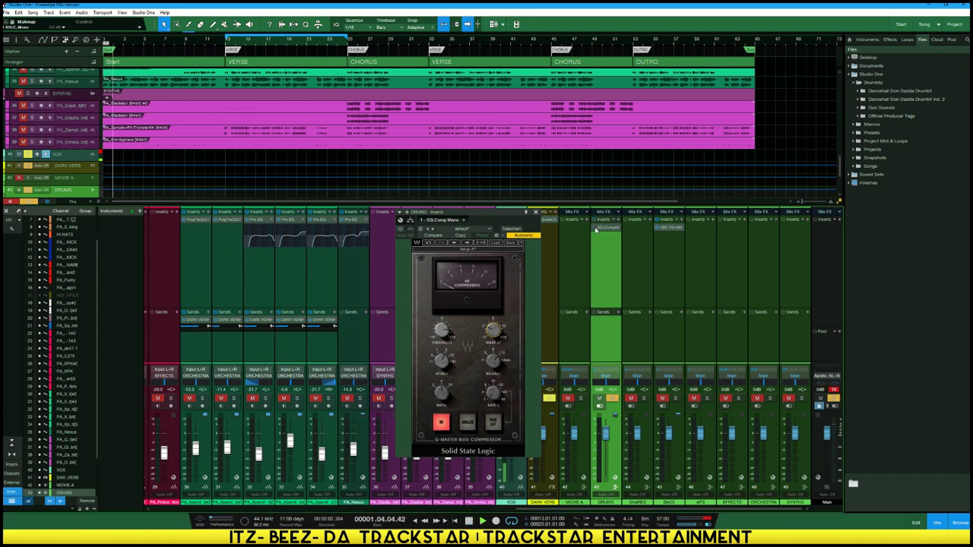
pyautogui.press('KP_1')
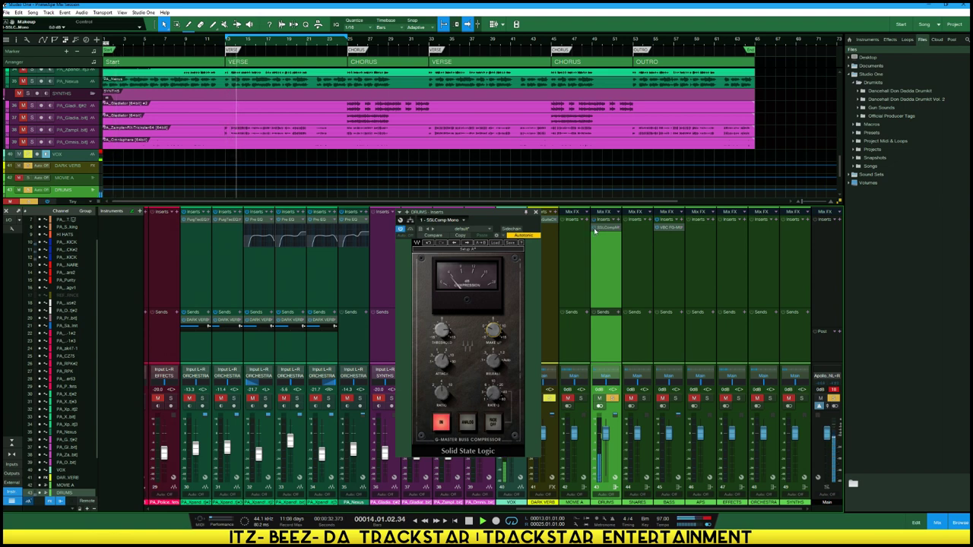
pyautogui.hotkey('shift', 'b')
# Switch the compressor to analog mode with a 1.2 s release
pyautogui.click(467, 423)
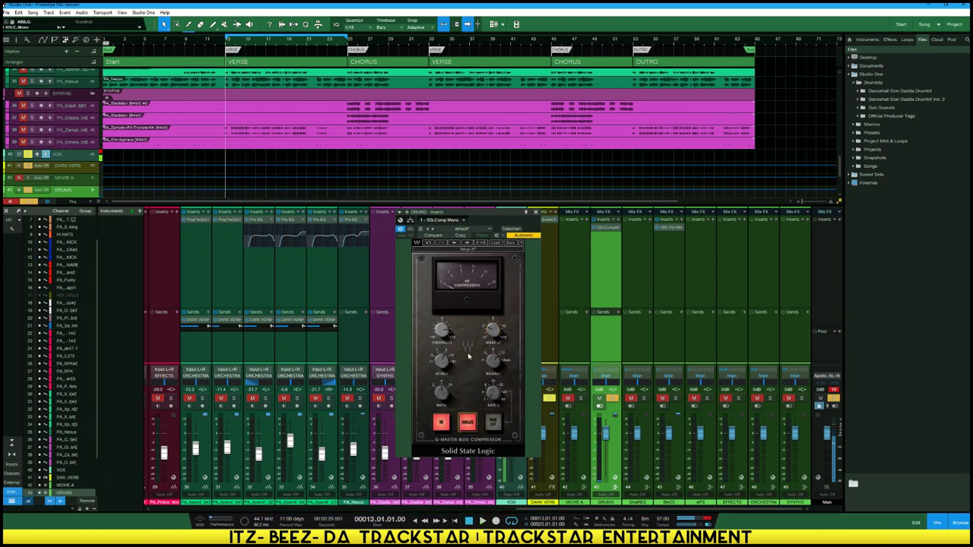
pyautogui.moveTo(494, 363); pyautogui.dragTo(494, 358)
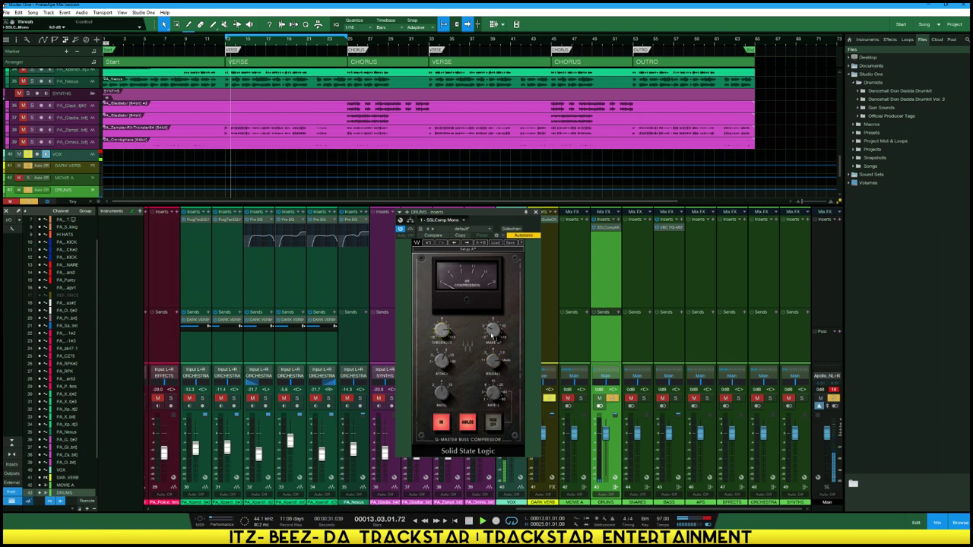
pyautogui.moveTo(493, 332)
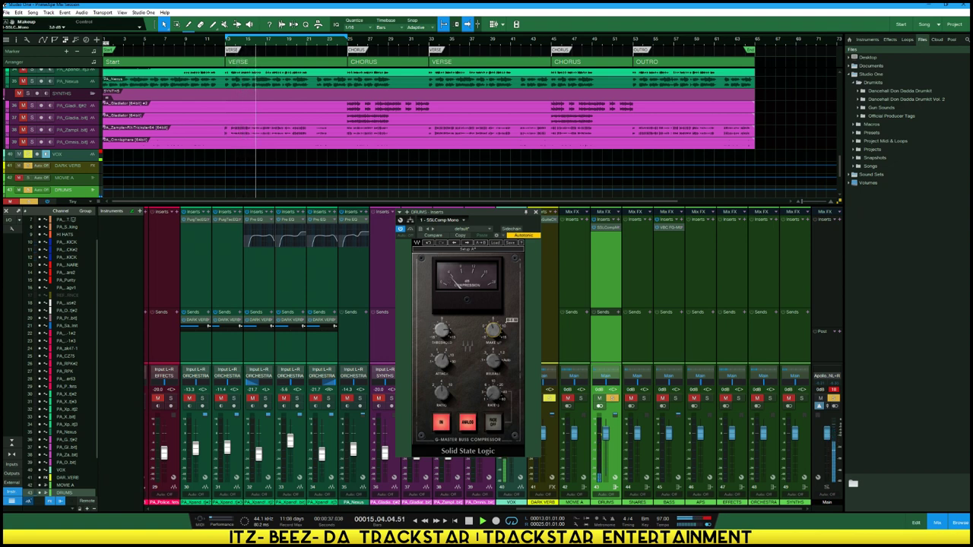
pyautogui.moveTo(442, 363)
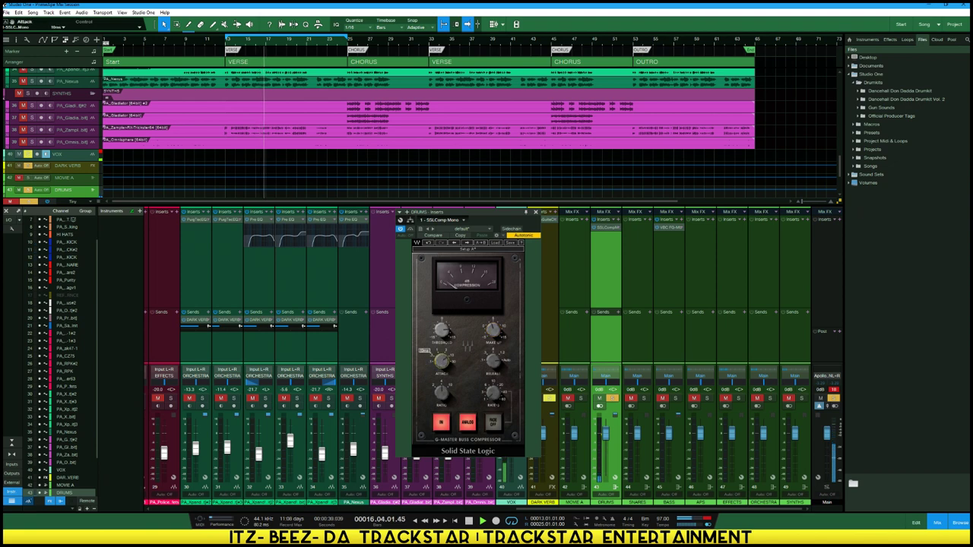
pyautogui.moveTo(440, 333)
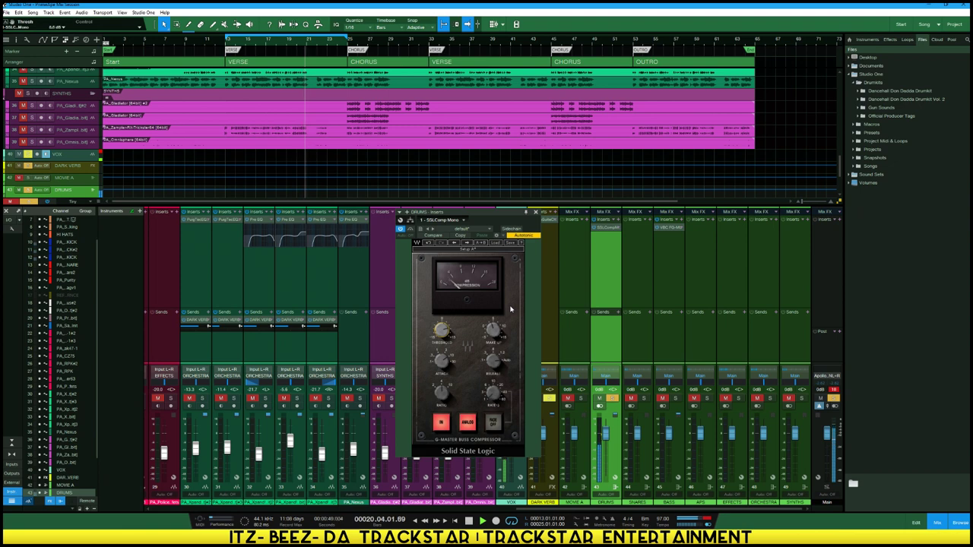
pyautogui.press('space')
pyautogui.click(536, 214)
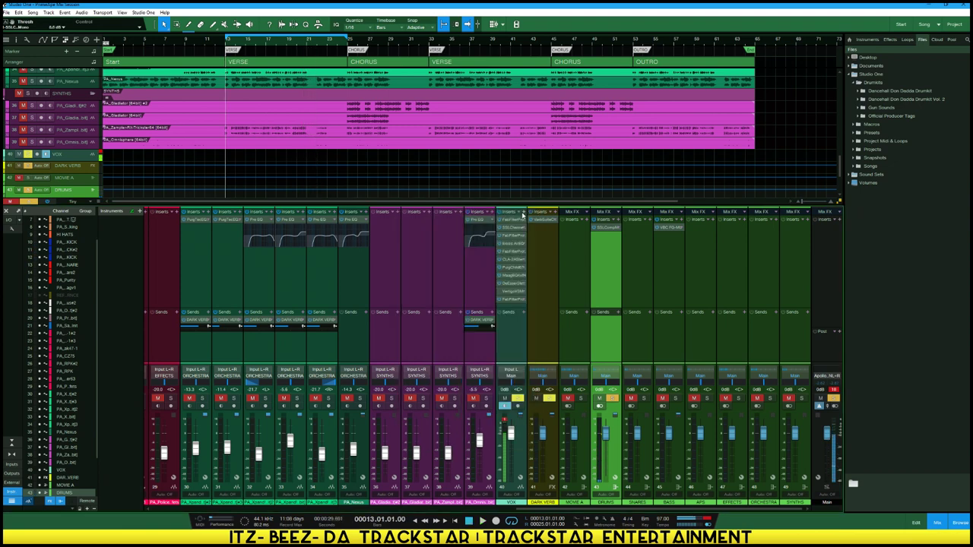
# Insert SSLEQ Stereo on the DRUMS bus and toggle its analog mode
pyautogui.click(618, 221)
pyautogui.press('Home')
pyautogui.write('s')
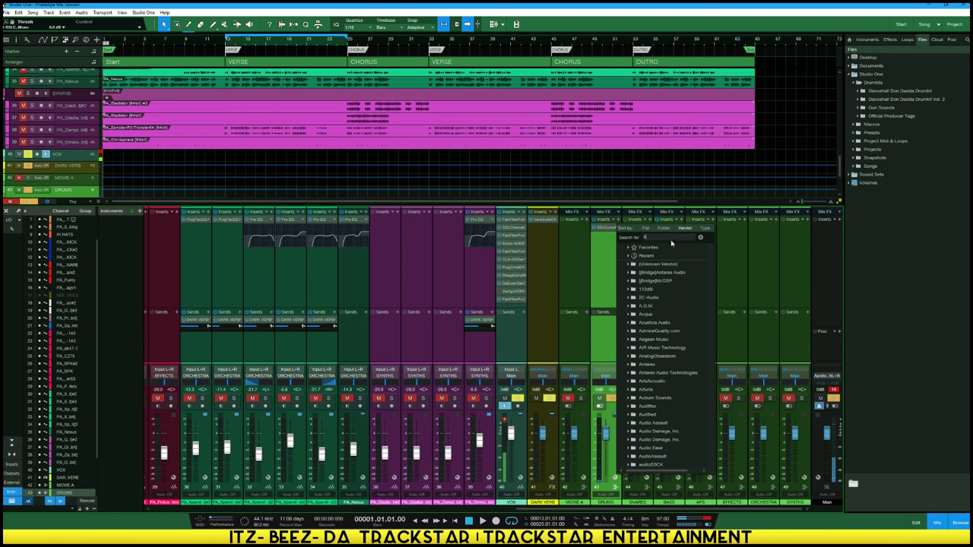
pyautogui.write('sl')
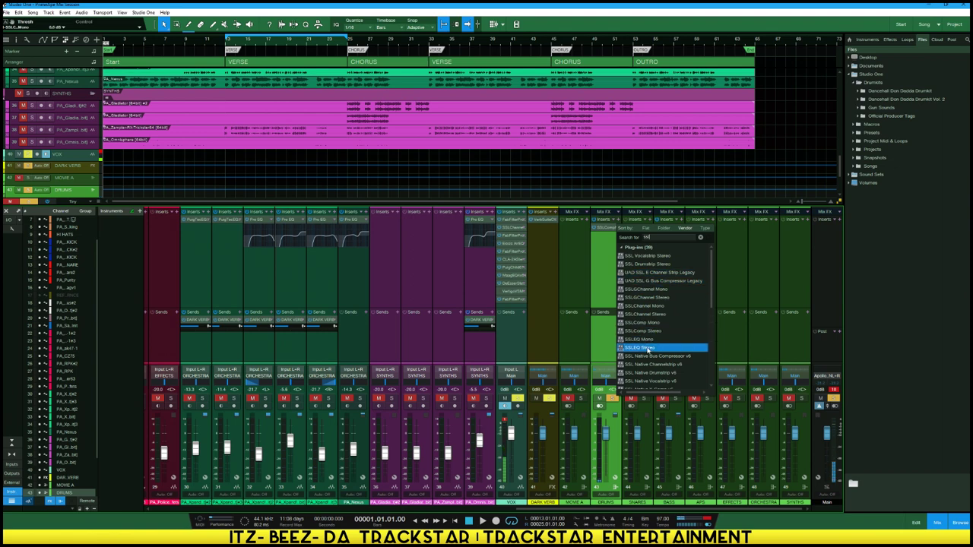
pyautogui.click(646, 348)
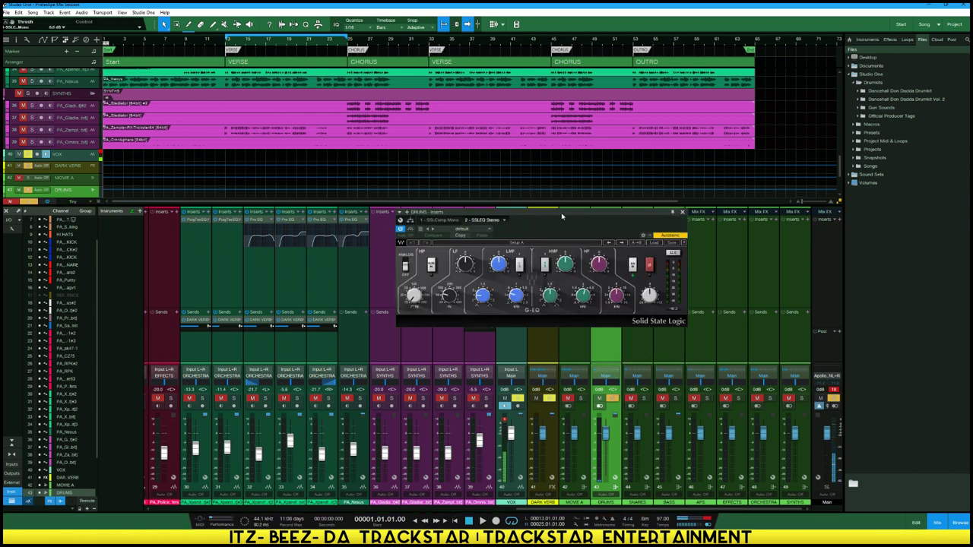
pyautogui.moveTo(562, 217); pyautogui.dragTo(417, 234)
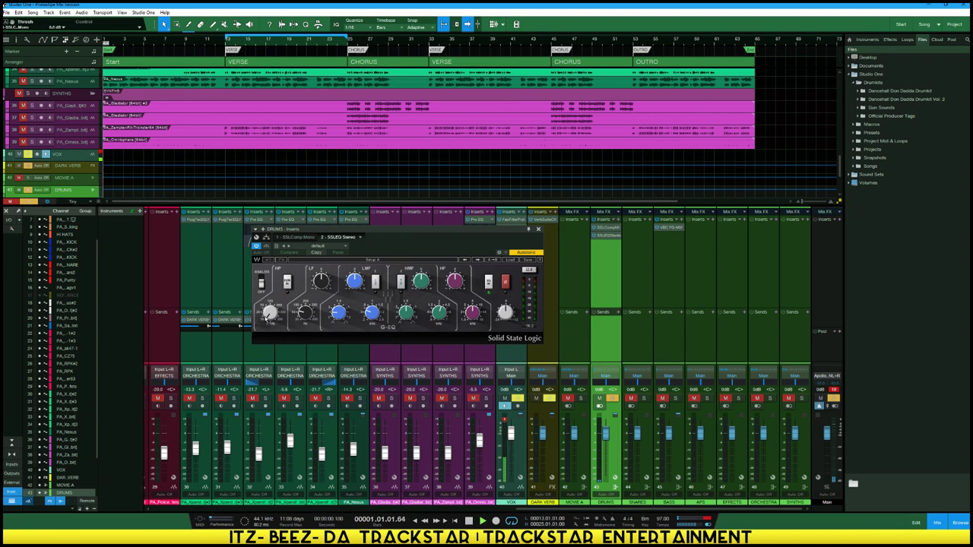
pyautogui.click(289, 284)
pyautogui.click(263, 284)
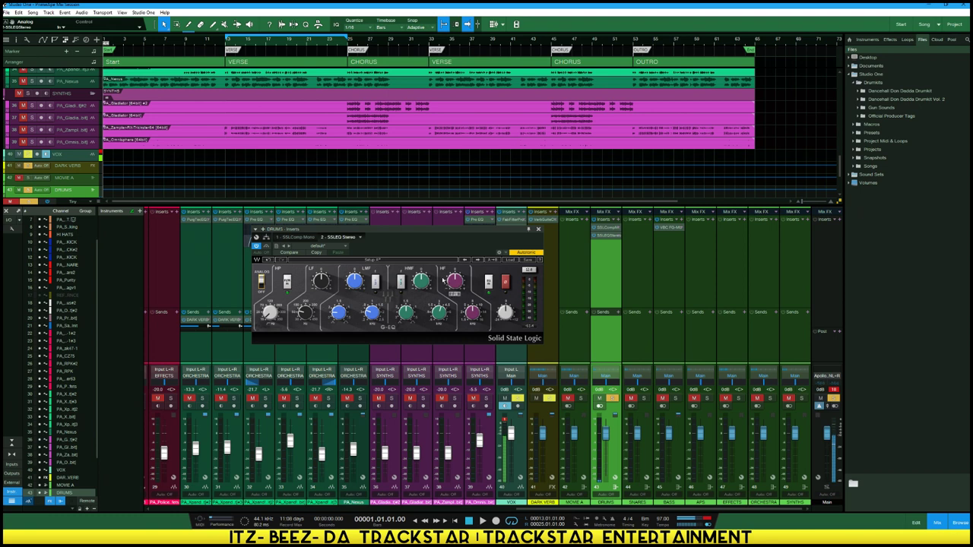
# Boost the drums' low-mids about 1.8 dB with the LMF ÷3 range
pyautogui.press('space')
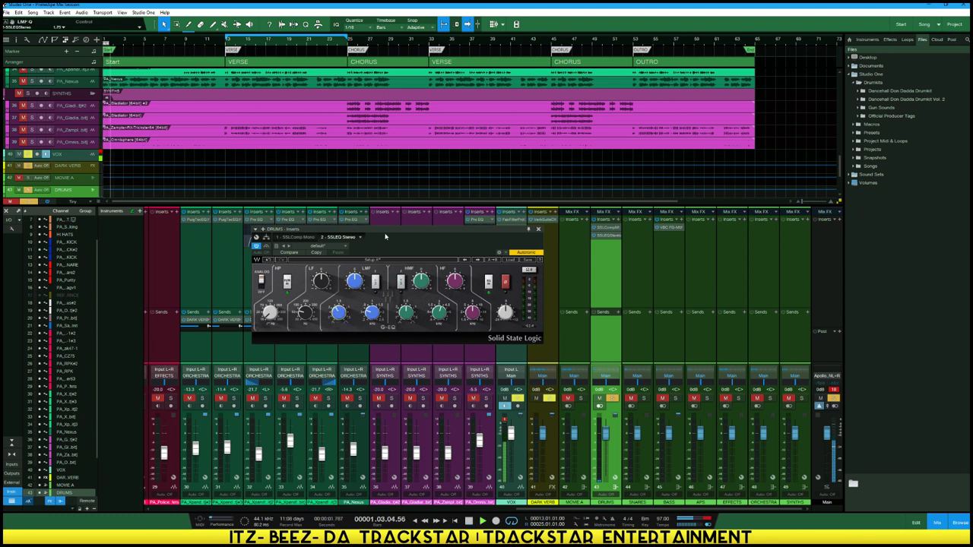
pyautogui.hotkey('shift', 'n')
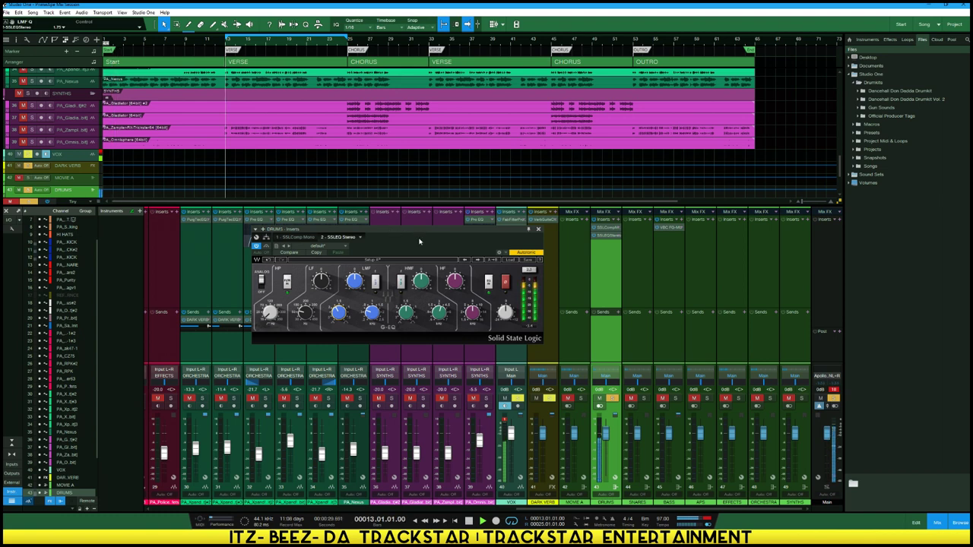
pyautogui.moveTo(354, 282); pyautogui.dragTo(353, 277)
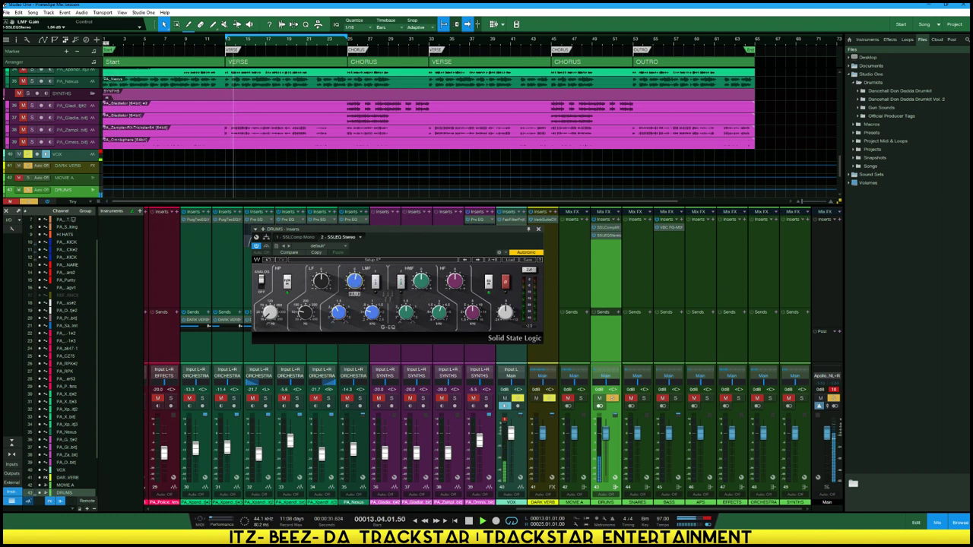
pyautogui.press('space')
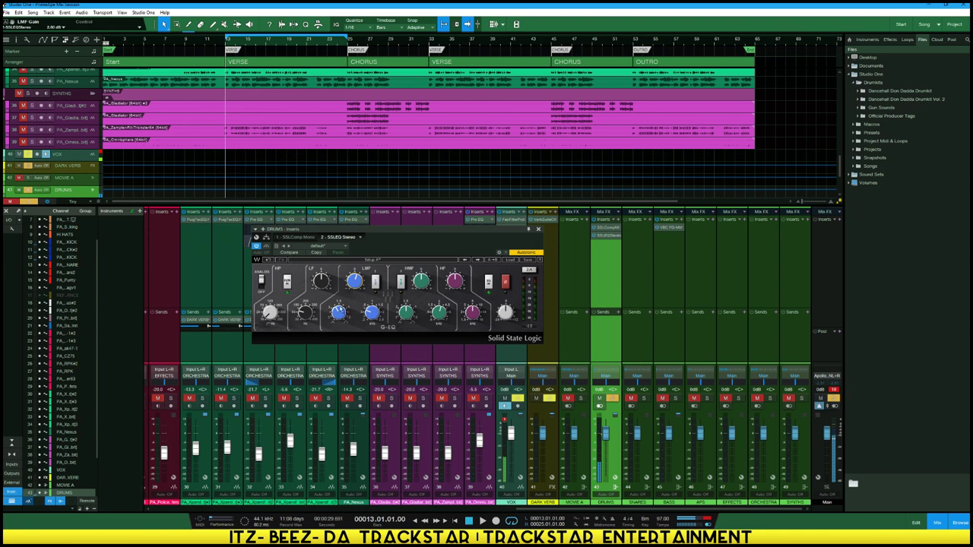
pyautogui.moveTo(339, 311)
pyautogui.moveTo(372, 312)
pyautogui.press('space')
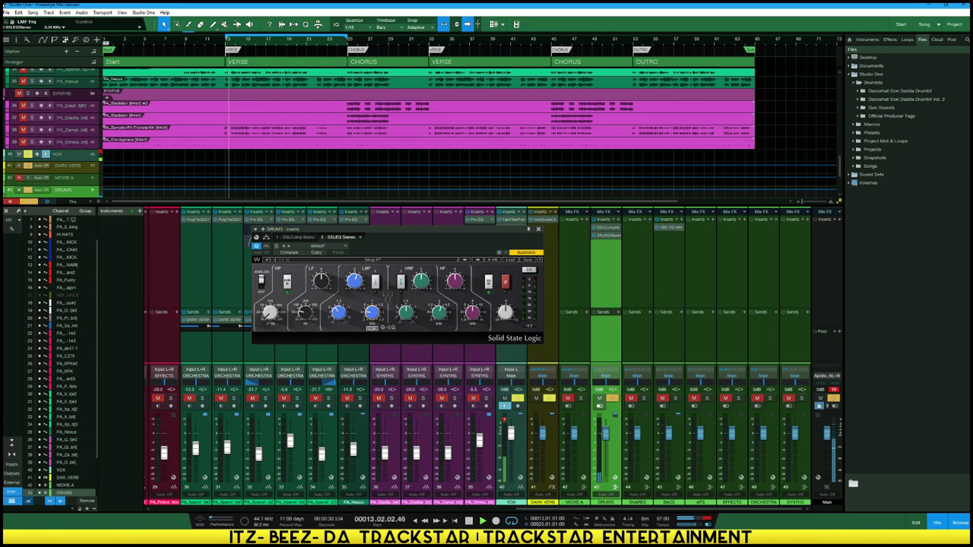
pyautogui.click(375, 281)
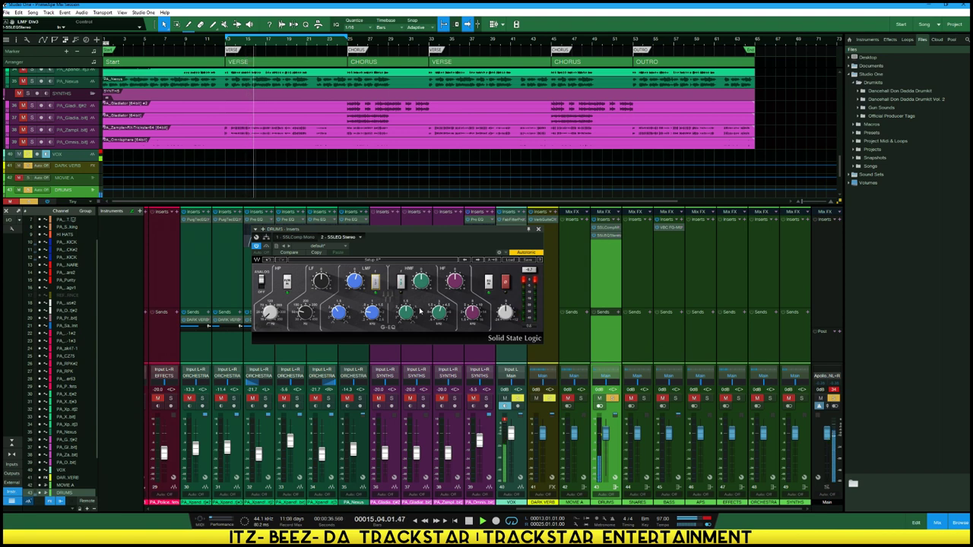
pyautogui.press('space')
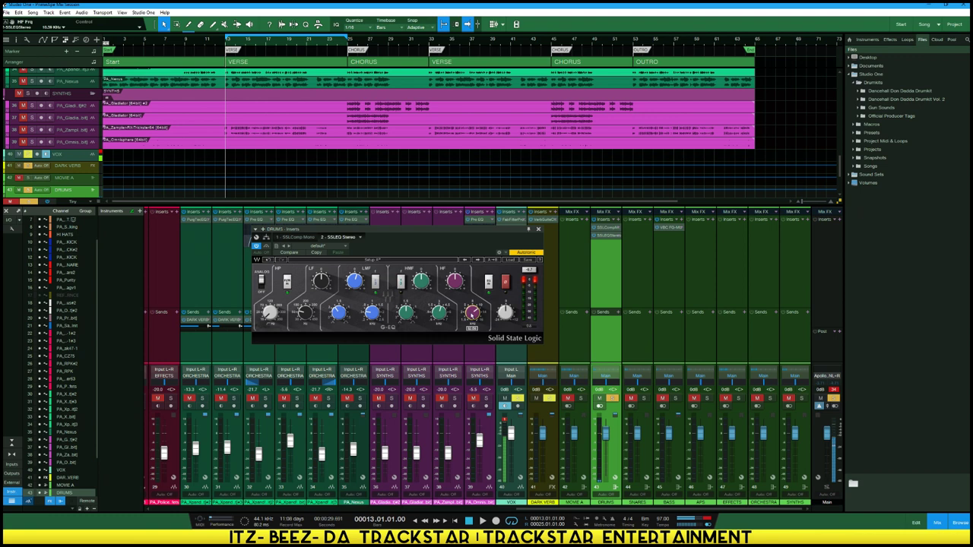
# Boost the drums' highs by about 2.4 dB and audition the result
pyautogui.moveTo(458, 283); pyautogui.dragTo(458, 273)
pyautogui.press('space')
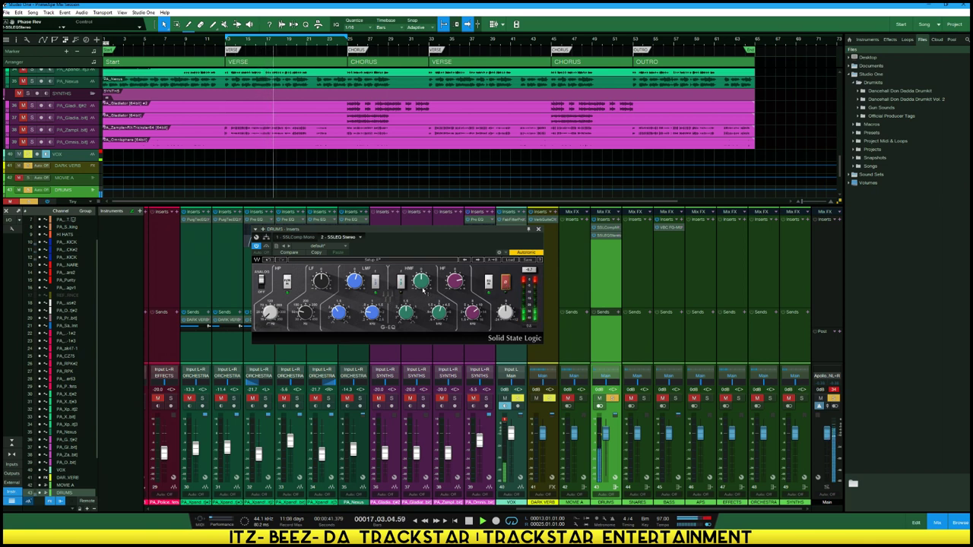
pyautogui.press('space')
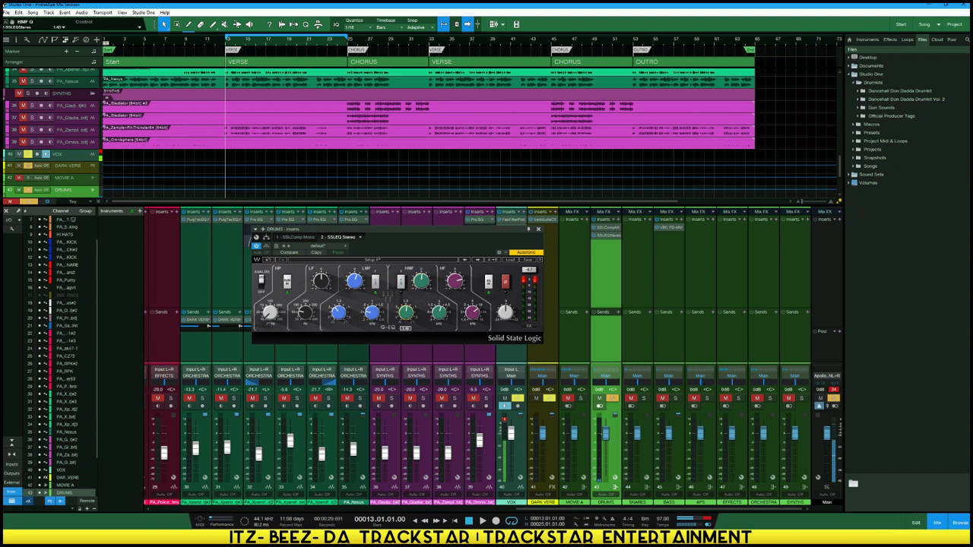
pyautogui.press('space')
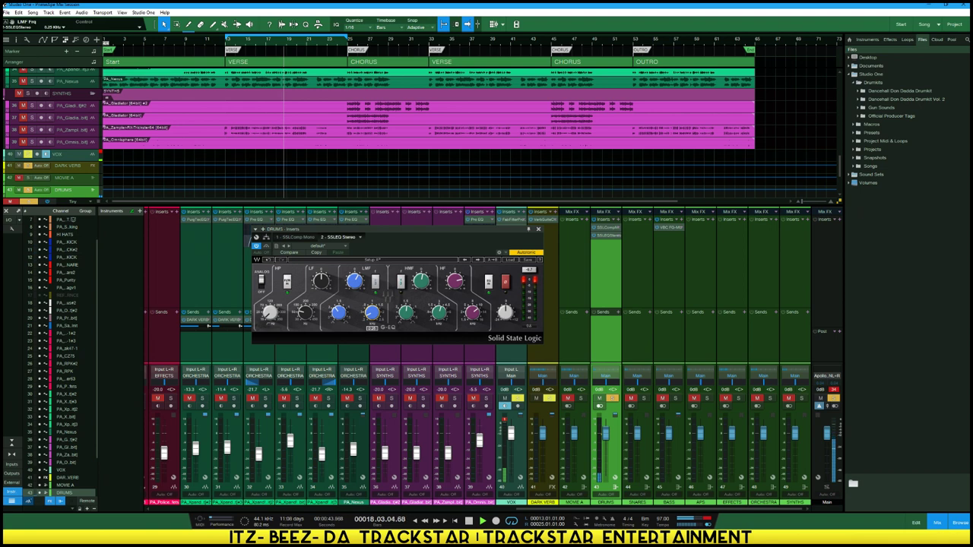
pyautogui.press('space')
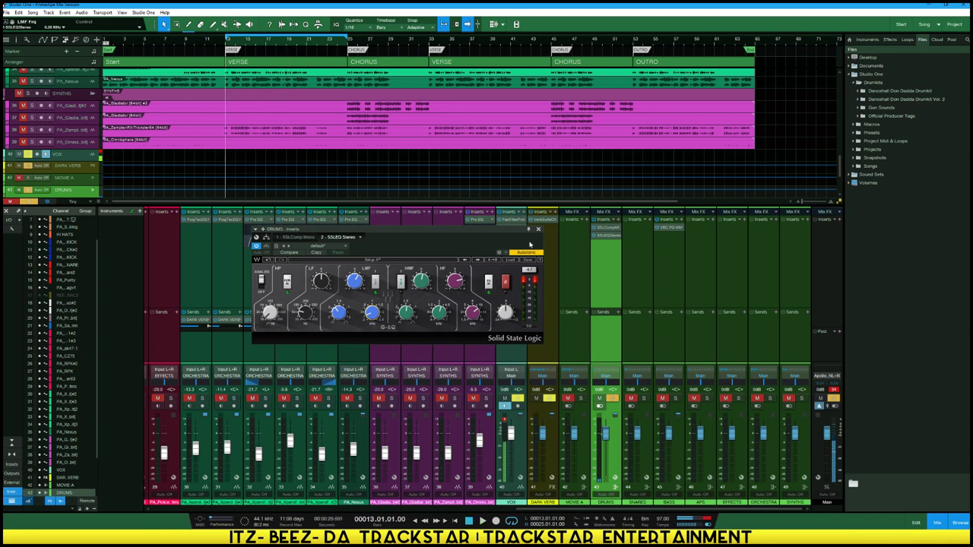
pyautogui.click(538, 231)
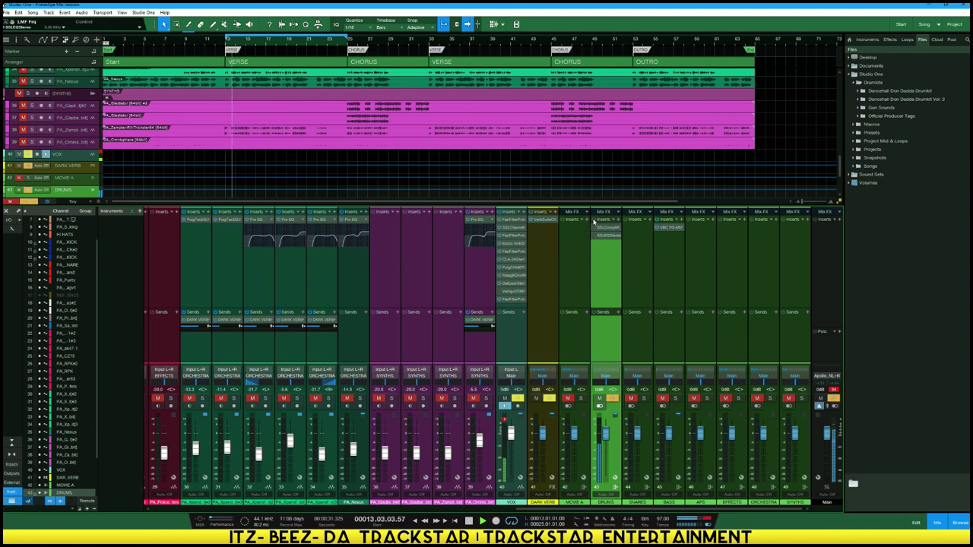
# Unsolo the DRUMS bus, play the full mix from bar 13, and select BASS
pyautogui.press('space')
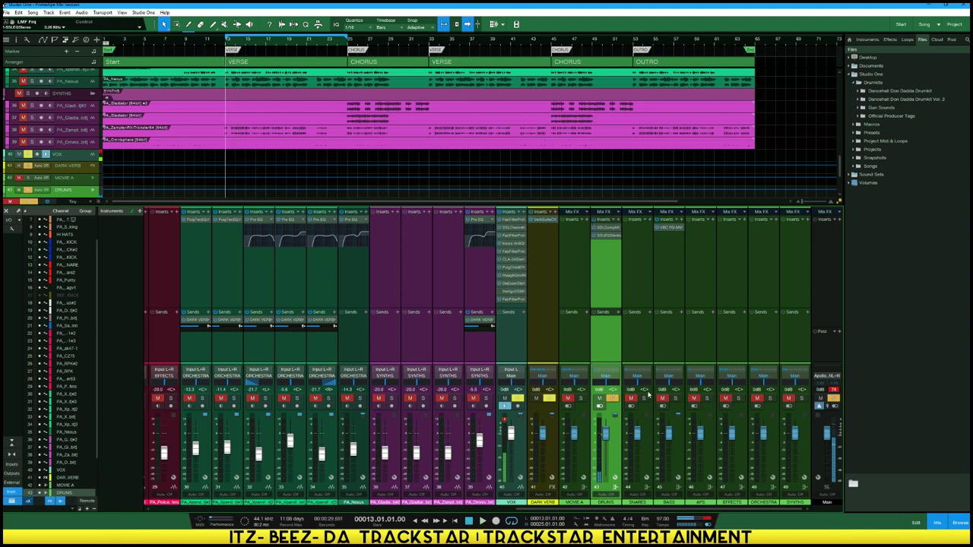
pyautogui.click(614, 399)
pyautogui.press('space')
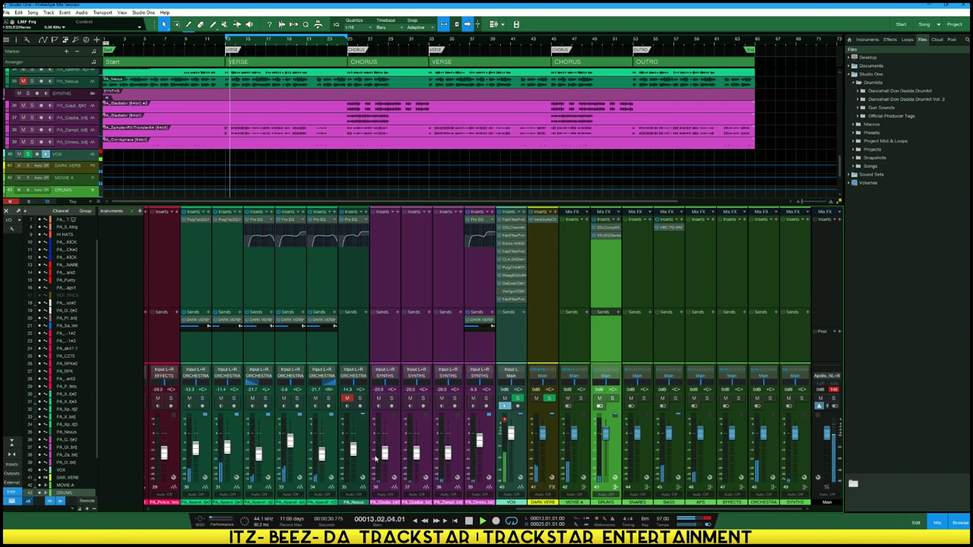
pyautogui.moveTo(528, 508); pyautogui.dragTo(488, 506)
pyautogui.hscroll(3, 488, 506)
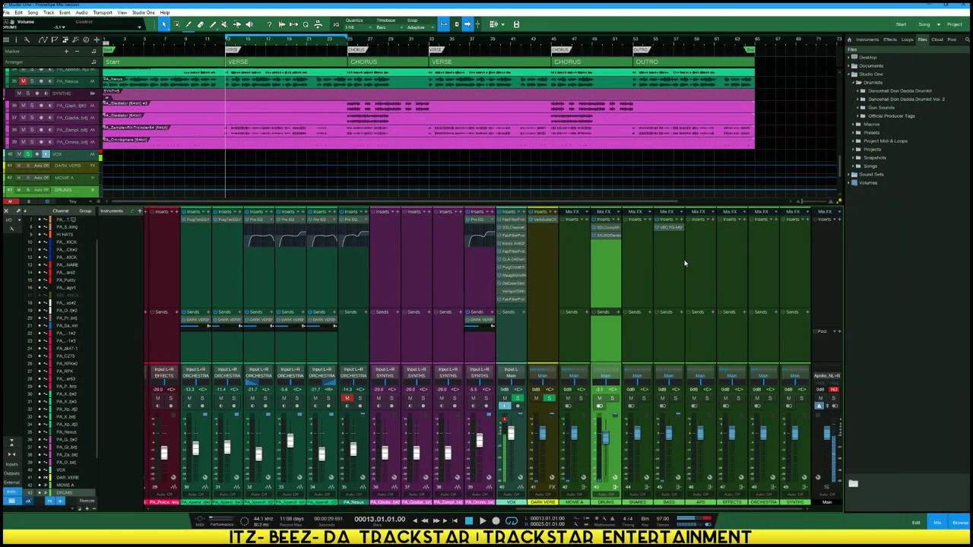
pyautogui.click(677, 256)
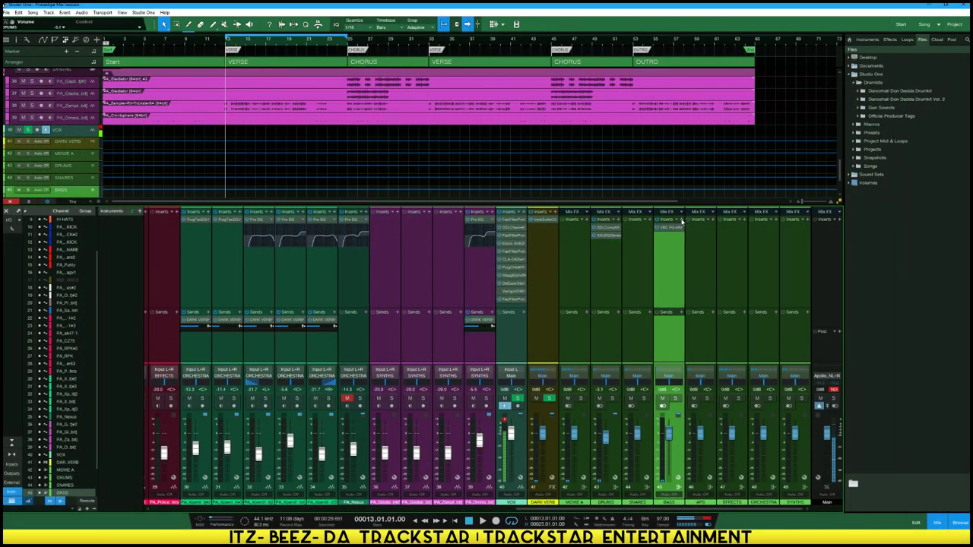
# Insert FabFilter Pro-C 2 on the BASS channel
pyautogui.click(681, 221)
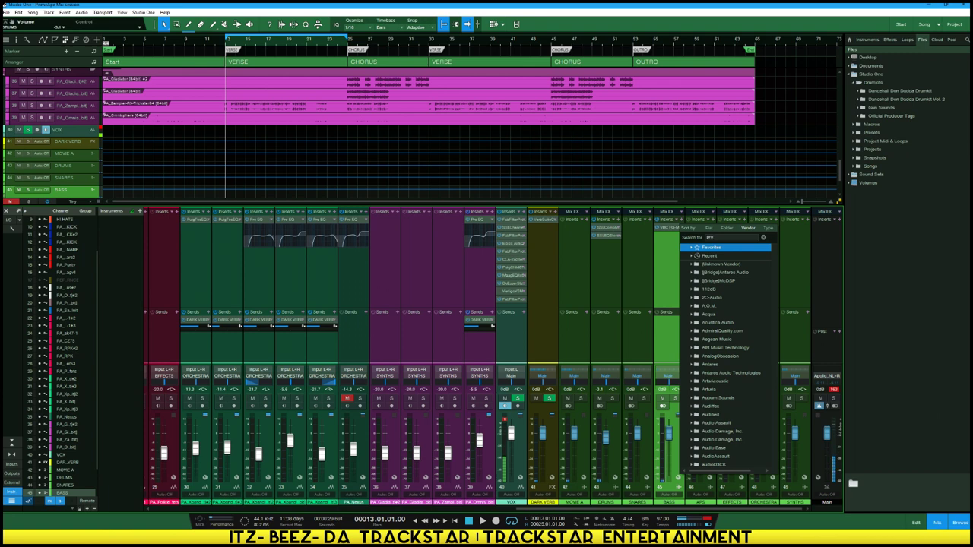
pyautogui.click(732, 237)
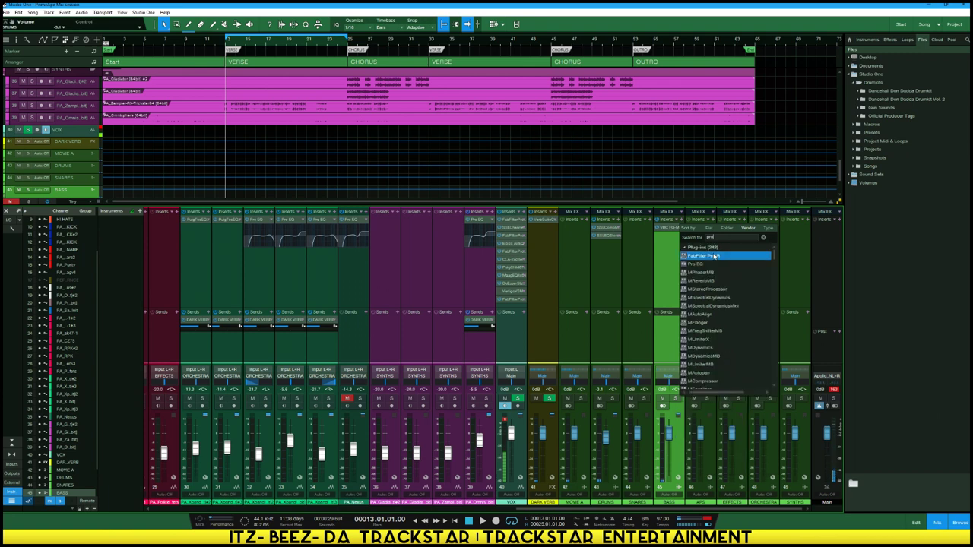
pyautogui.press('BackSpace')
pyautogui.press('BackSpace')
pyautogui.press('BackSpace')
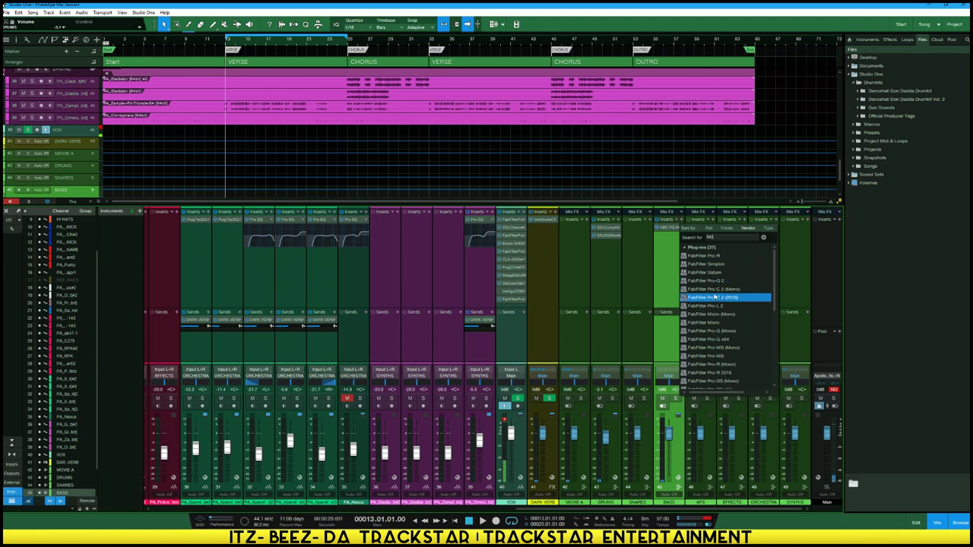
pyautogui.click(719, 295)
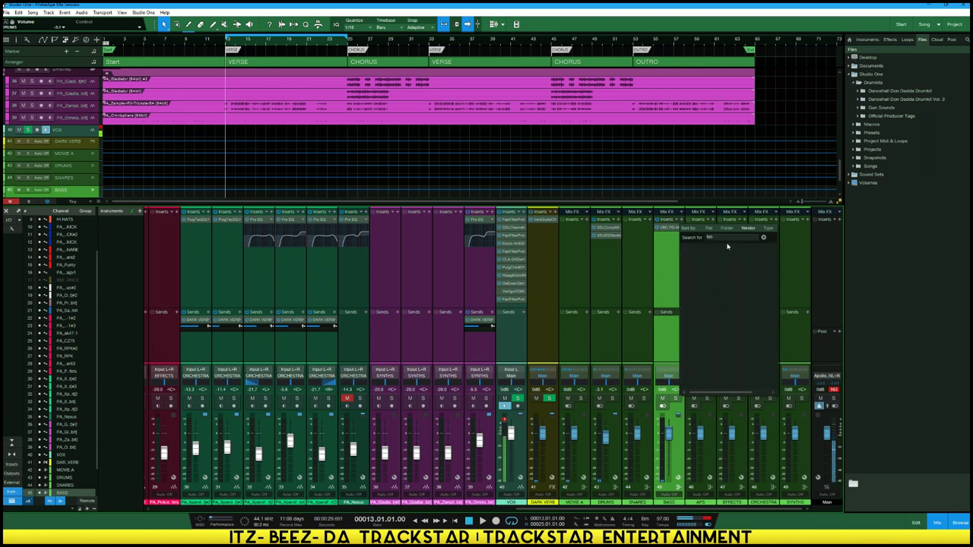
pyautogui.click(728, 302)
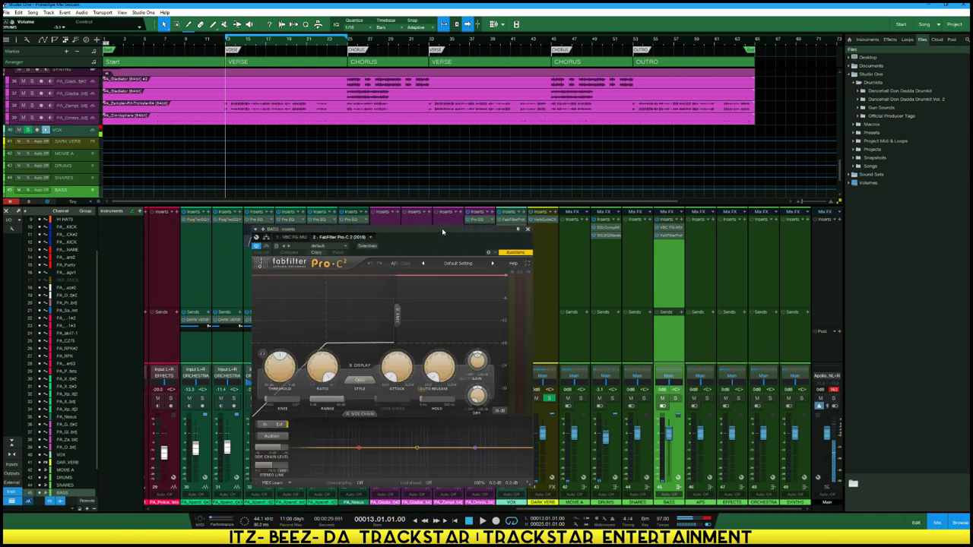
# Sidechain the DRUMS into the bass Pro-C 2 at a +12 dB side chain level
pyautogui.click(365, 247)
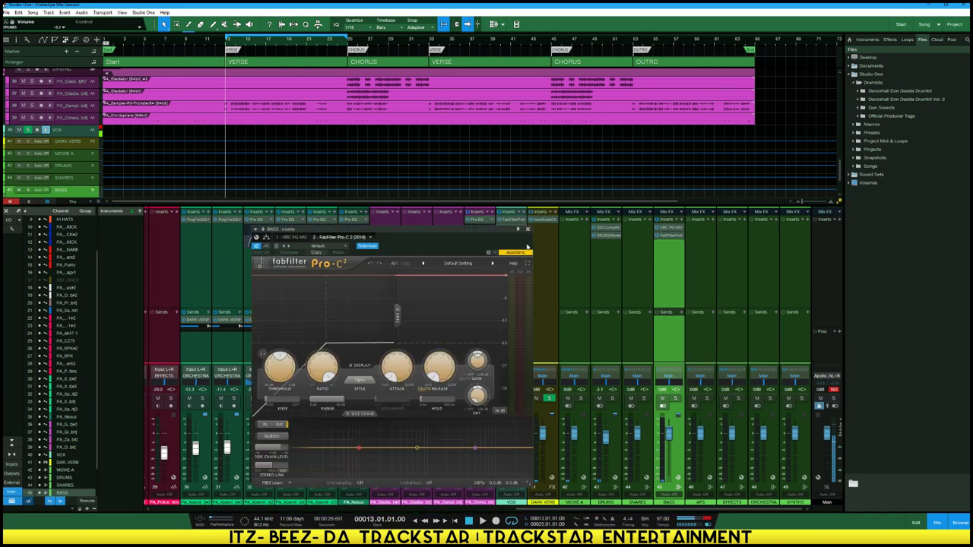
pyautogui.click(619, 314)
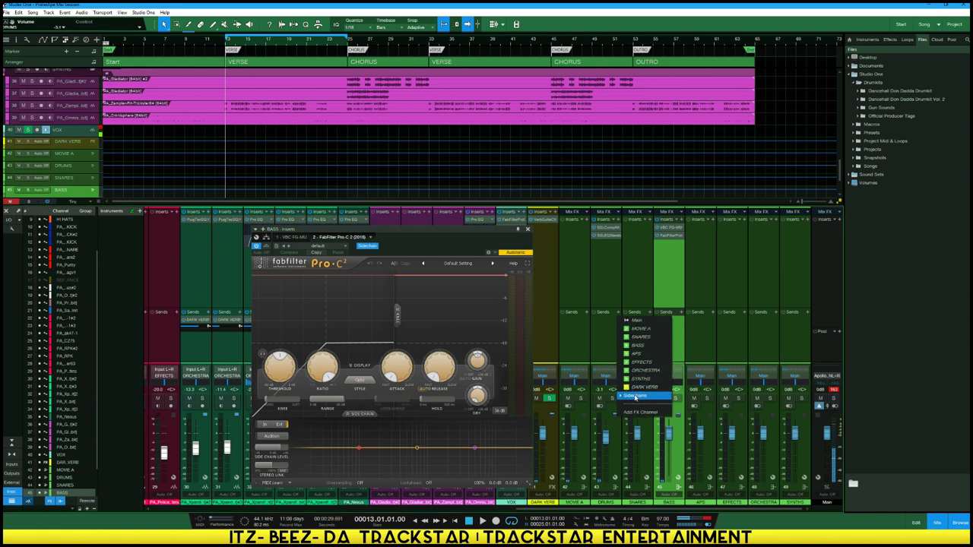
pyautogui.moveTo(634, 370)
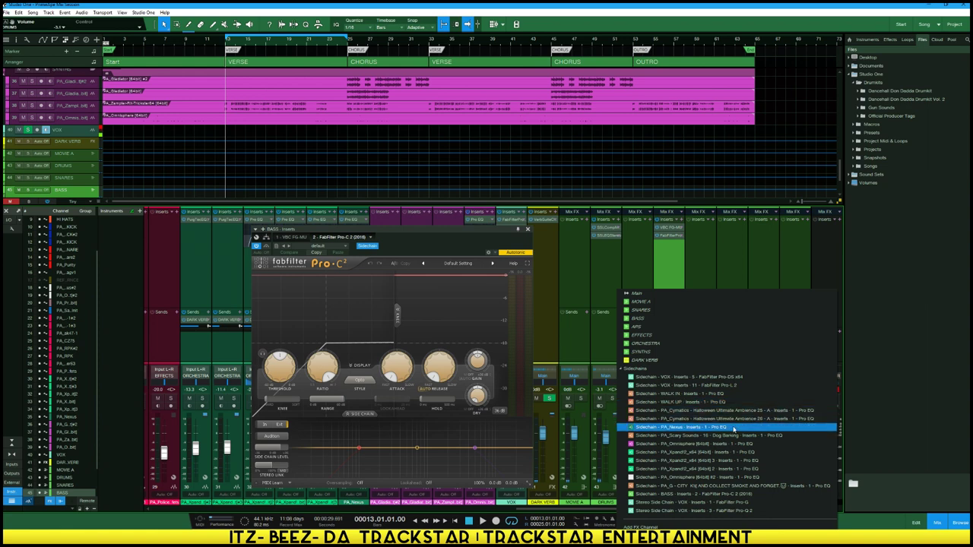
pyautogui.click(715, 497)
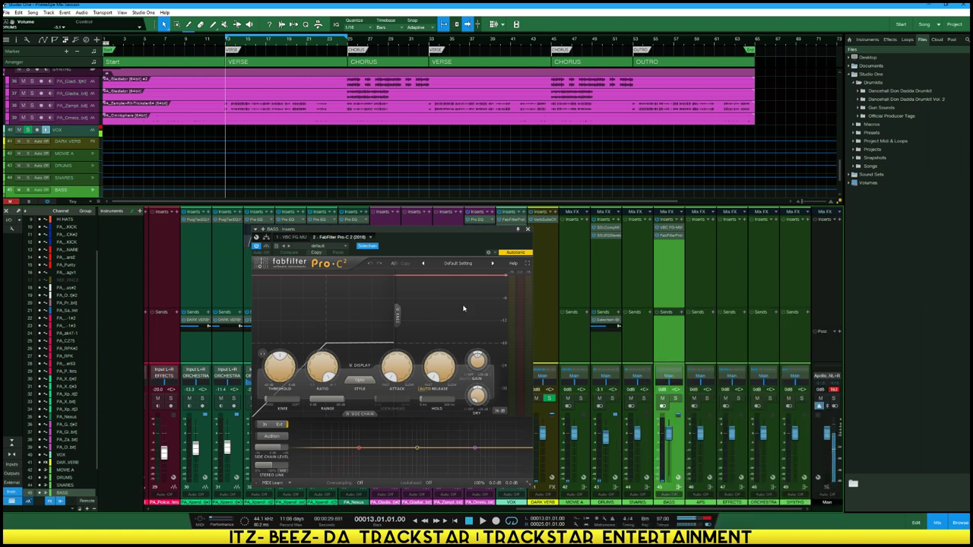
pyautogui.moveTo(416, 233); pyautogui.dragTo(304, 165)
pyautogui.press('space')
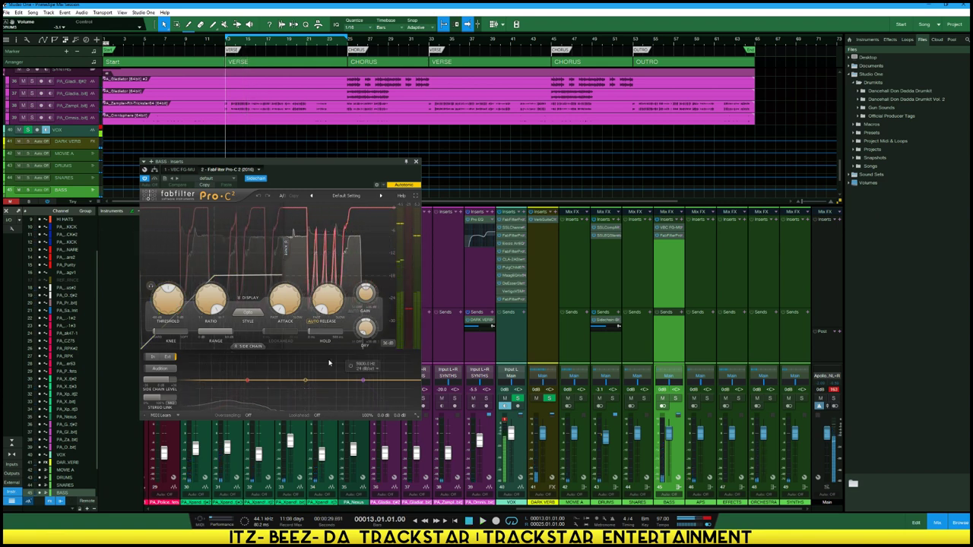
pyautogui.write('12')
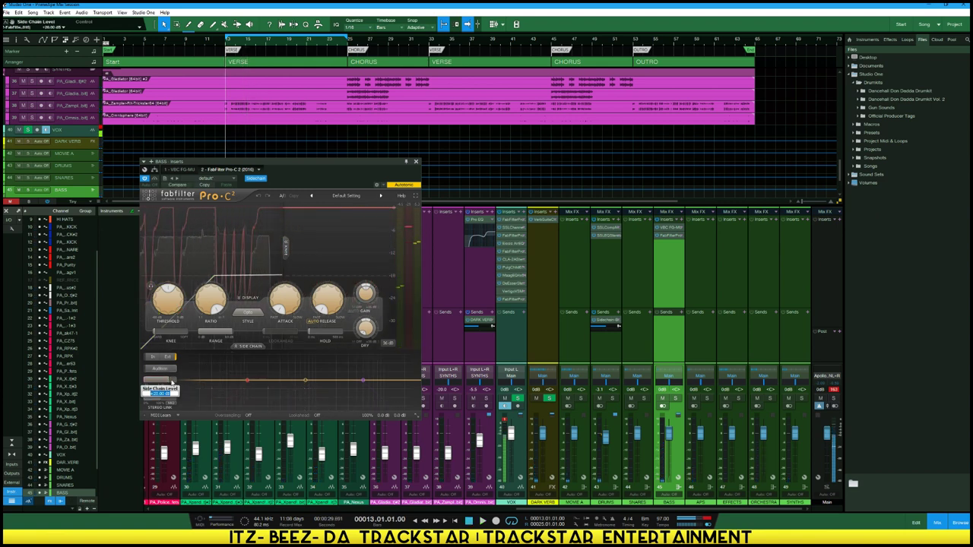
pyautogui.press('Return')
pyautogui.press('space')
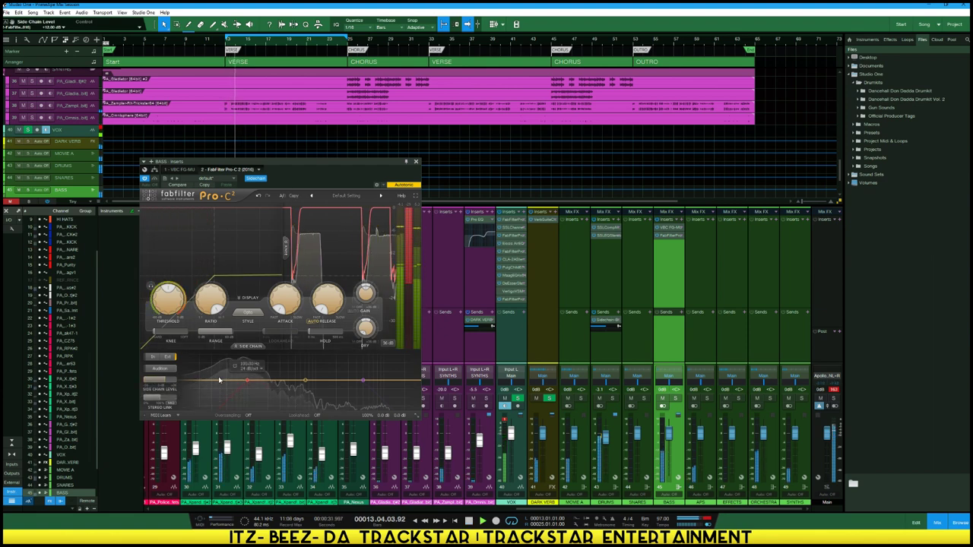
pyautogui.click(416, 162)
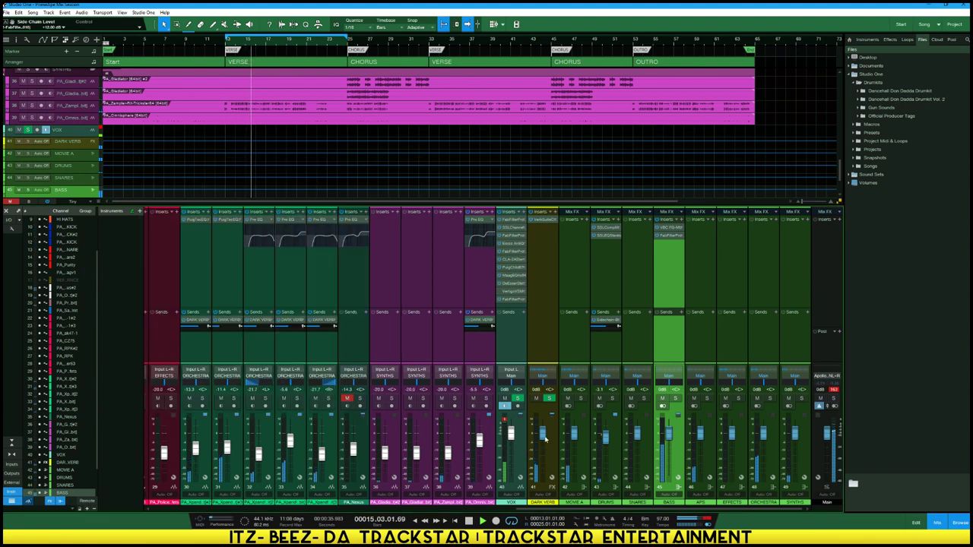
# Raise DRUMS to -1.7 dB and move MetaFlanger ahead of Decapitator on the bass
pyautogui.moveTo(607, 442); pyautogui.dragTo(607, 440)
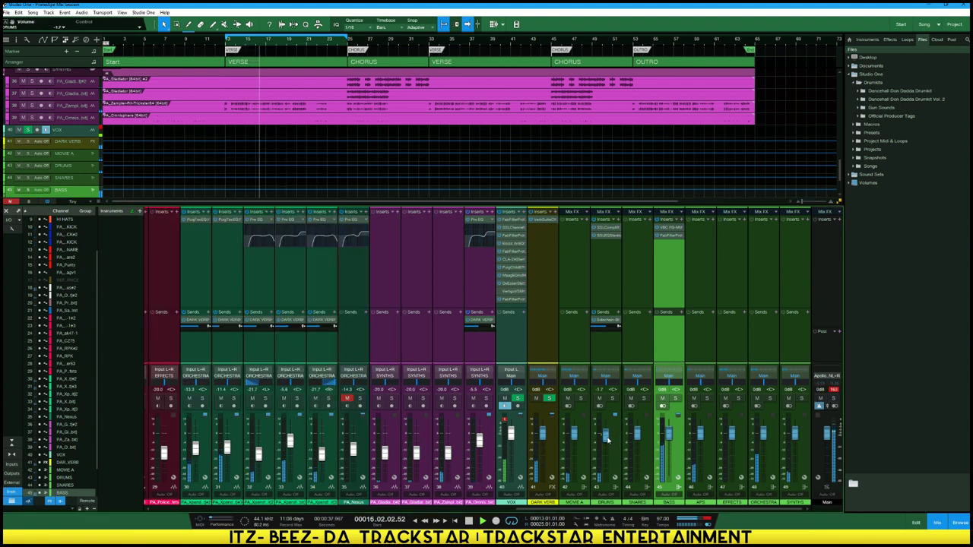
pyautogui.moveTo(532, 510); pyautogui.dragTo(157, 497)
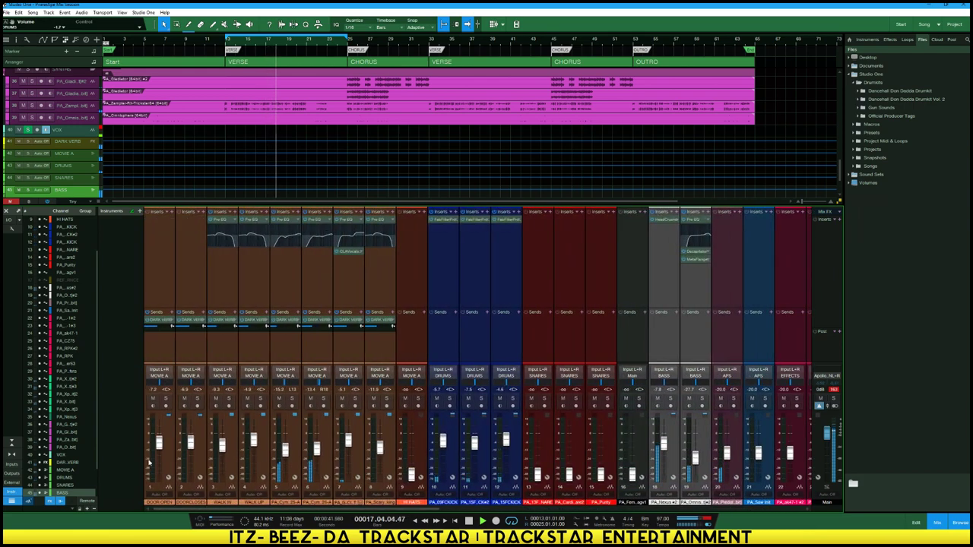
pyautogui.click(457, 444)
pyautogui.keyDown('shift'); pyautogui.click(507, 441); pyautogui.keyUp('shift')
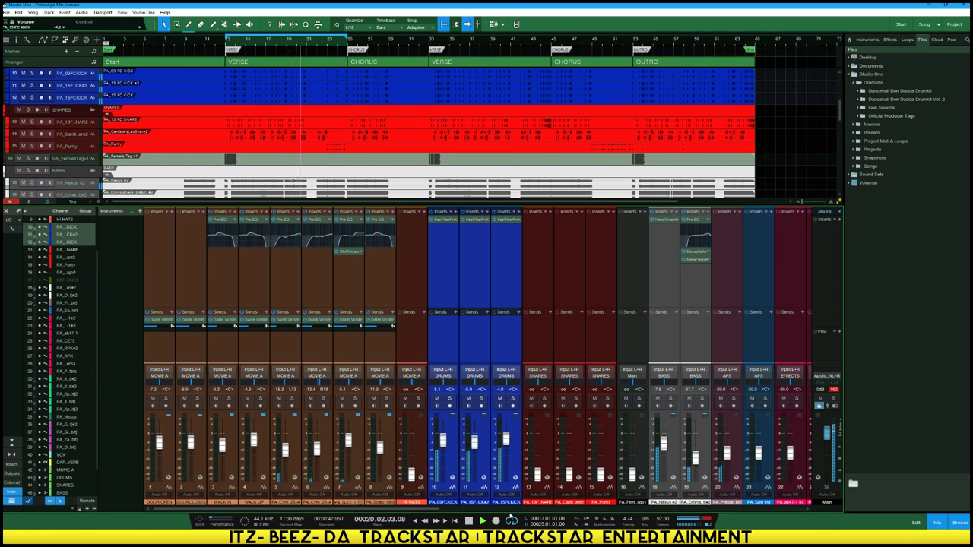
pyautogui.moveTo(435, 510); pyautogui.dragTo(499, 519)
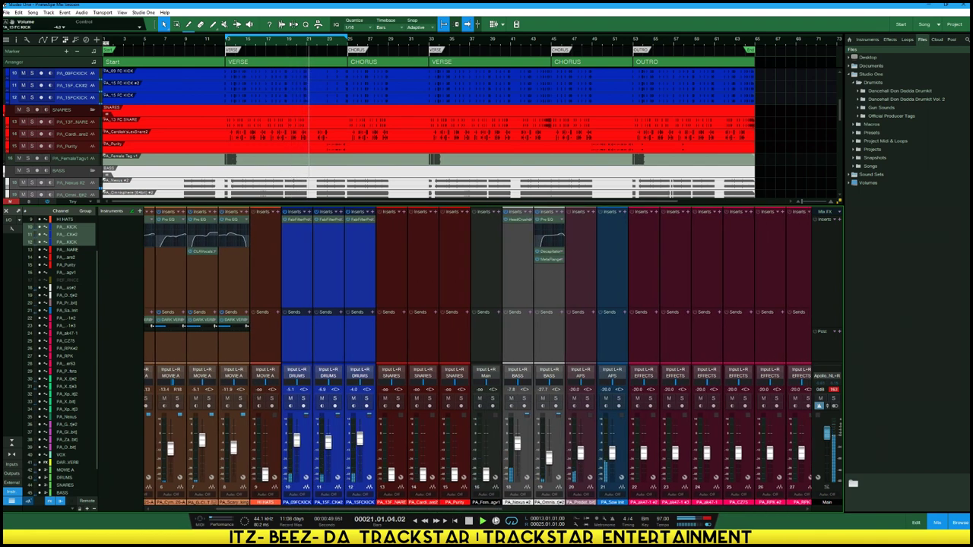
pyautogui.hscroll(3, 477, 358)
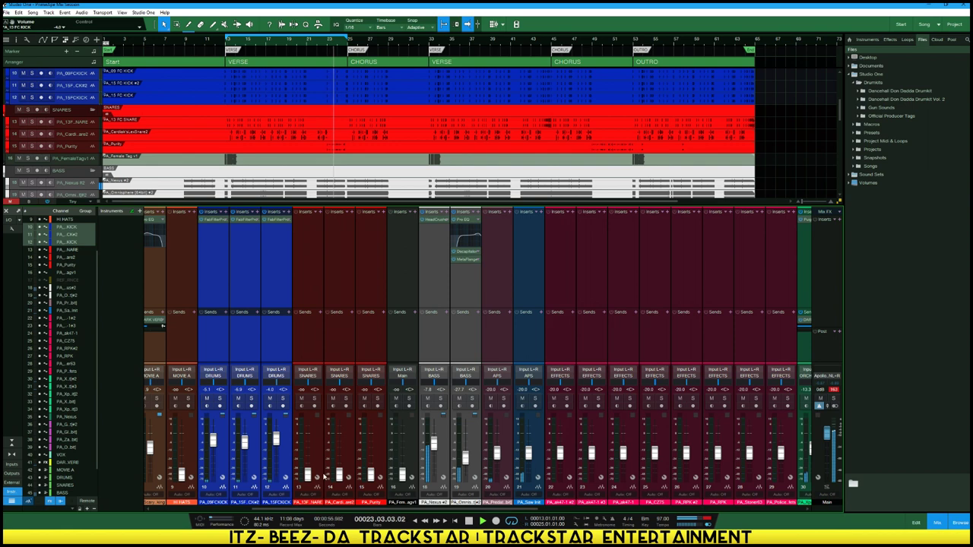
pyautogui.click(289, 462)
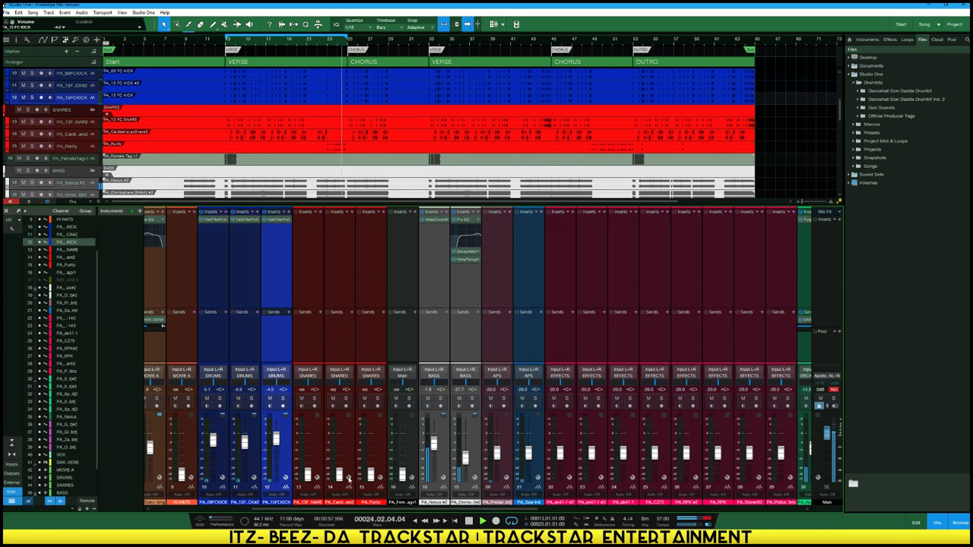
pyautogui.click(467, 475)
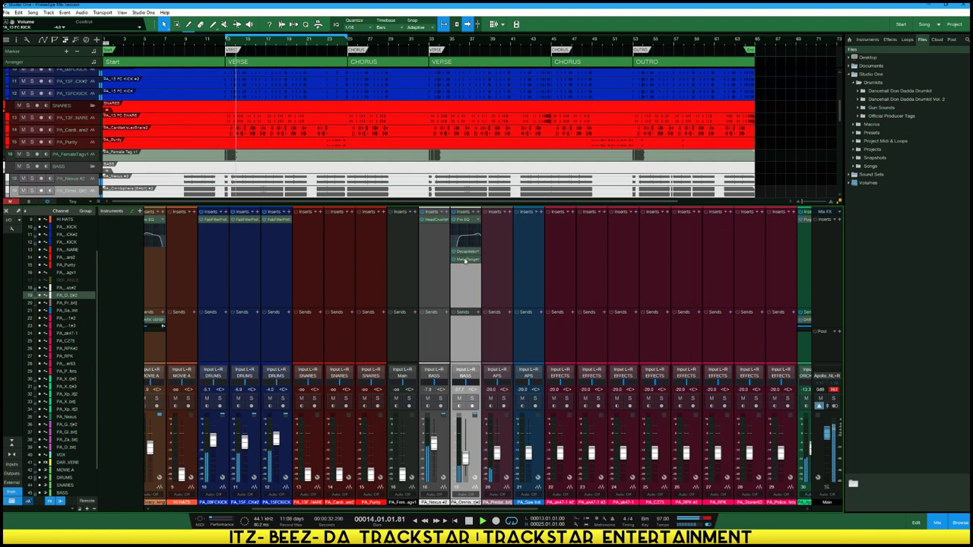
pyautogui.moveTo(466, 262); pyautogui.dragTo(475, 261)
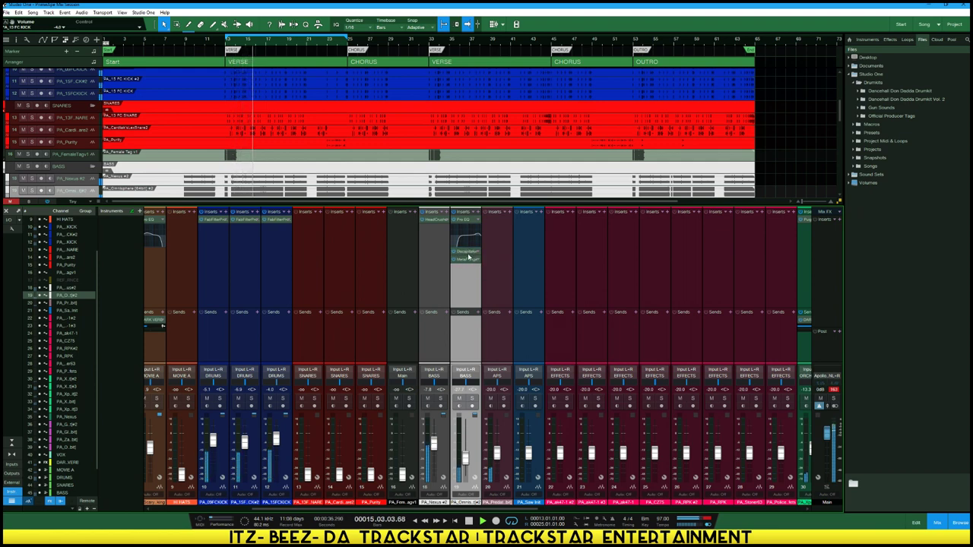
pyautogui.doubleClick(468, 252)
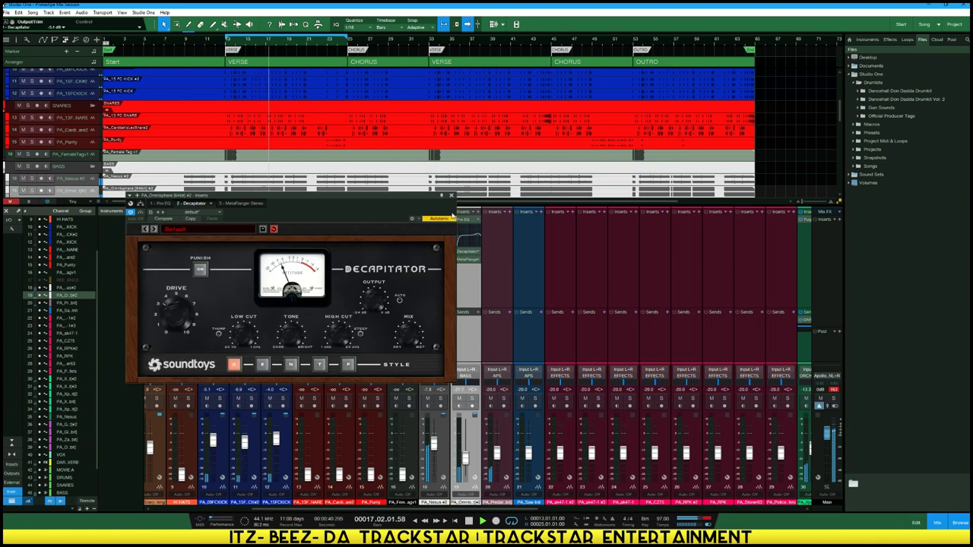
pyautogui.click(451, 196)
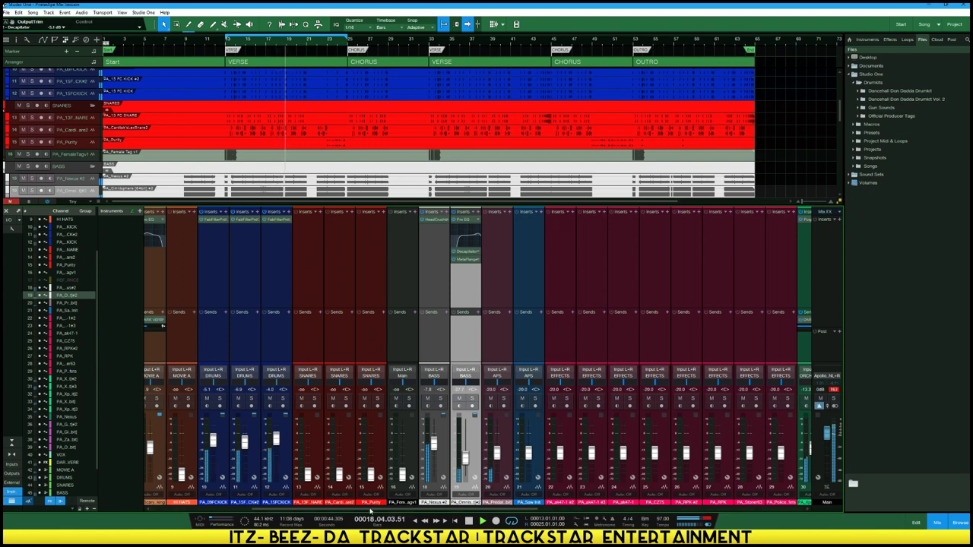
pyautogui.moveTo(336, 509); pyautogui.dragTo(302, 510)
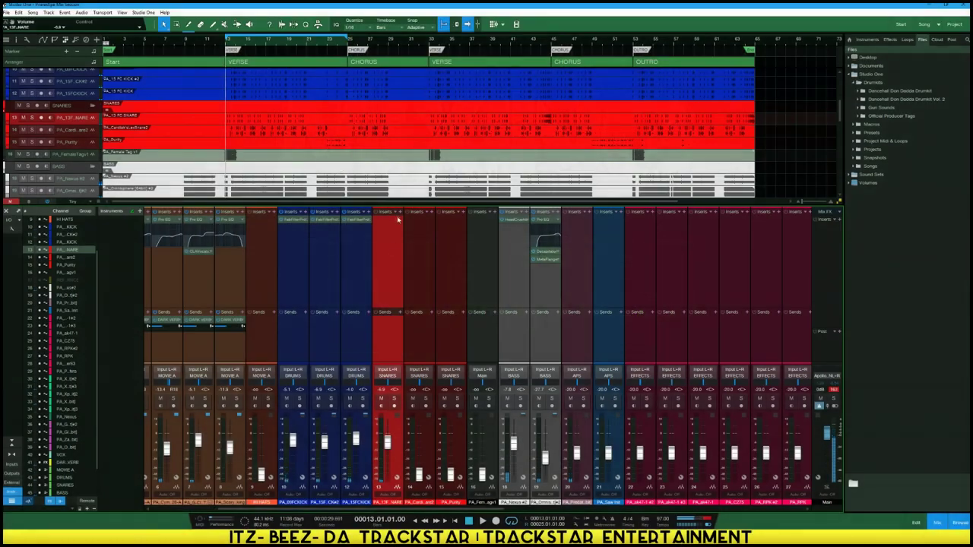
# Insert SSLEQ Mono on snare channel 13 and load its Snare Presence preset
pyautogui.click(398, 214)
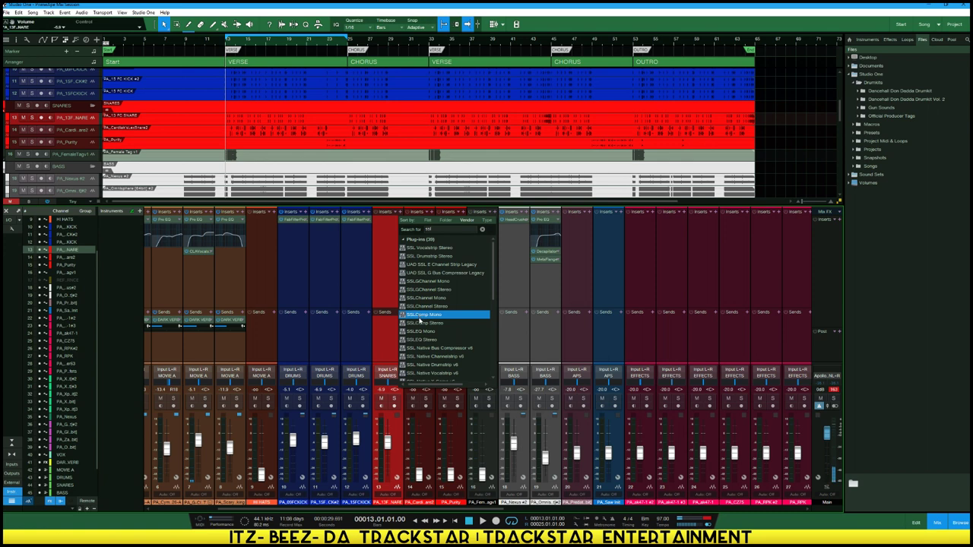
pyautogui.click(429, 333)
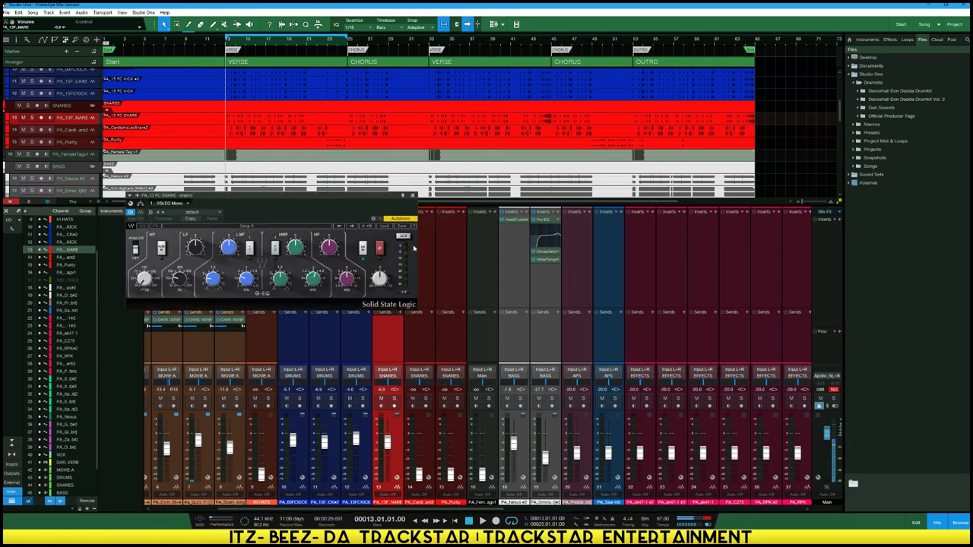
pyautogui.click(382, 227)
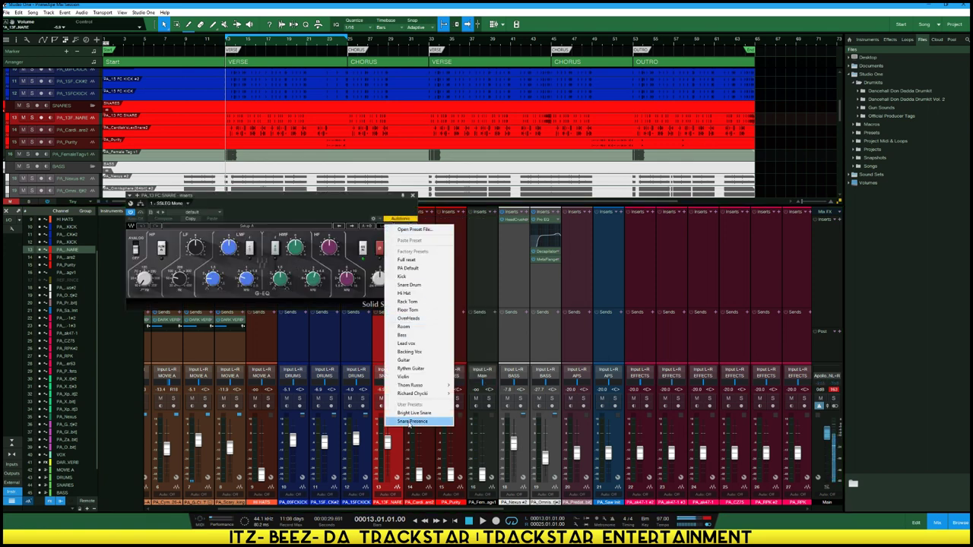
pyautogui.click(413, 421)
pyautogui.moveTo(370, 201); pyautogui.dragTo(691, 240)
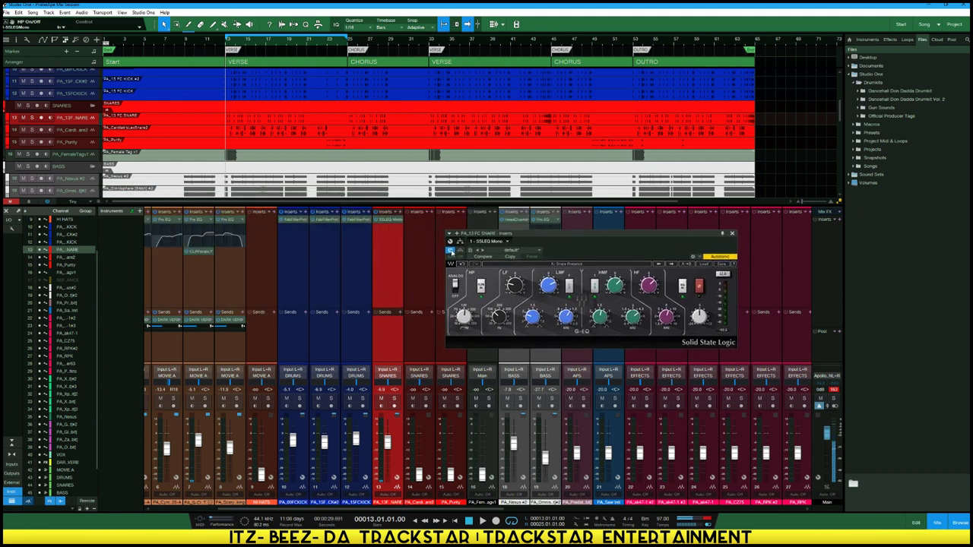
# Audition the snare, lower channel 13 to about -5.7 dB and raise the second snare channel
pyautogui.press('space')
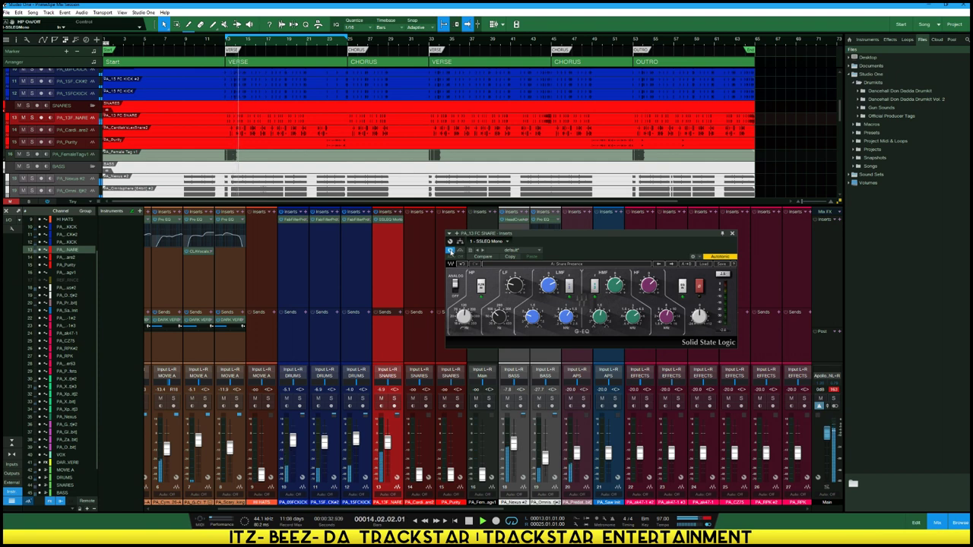
pyautogui.press('space')
pyautogui.keyDown('alt'); pyautogui.click(388, 443); pyautogui.keyUp('alt')
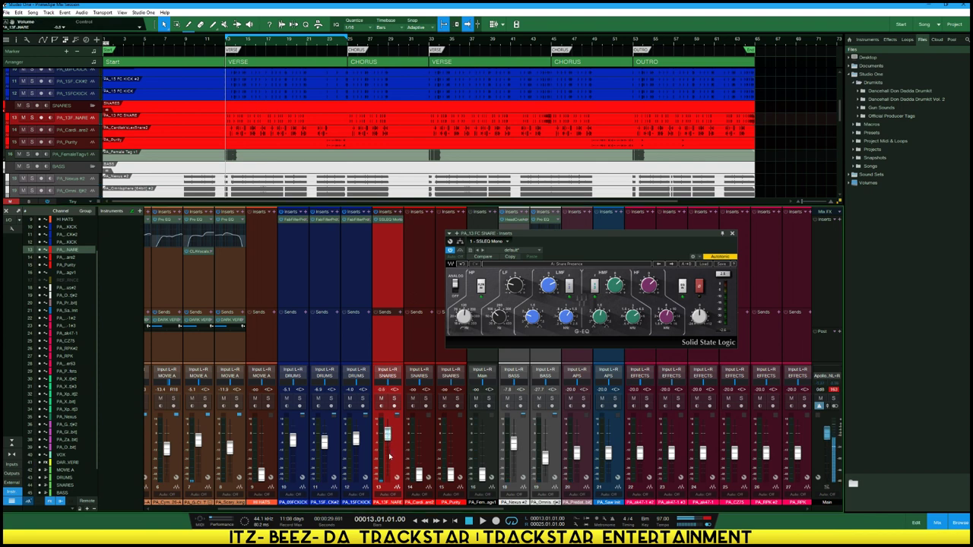
pyautogui.press('space')
pyautogui.moveTo(388, 439); pyautogui.dragTo(387, 445)
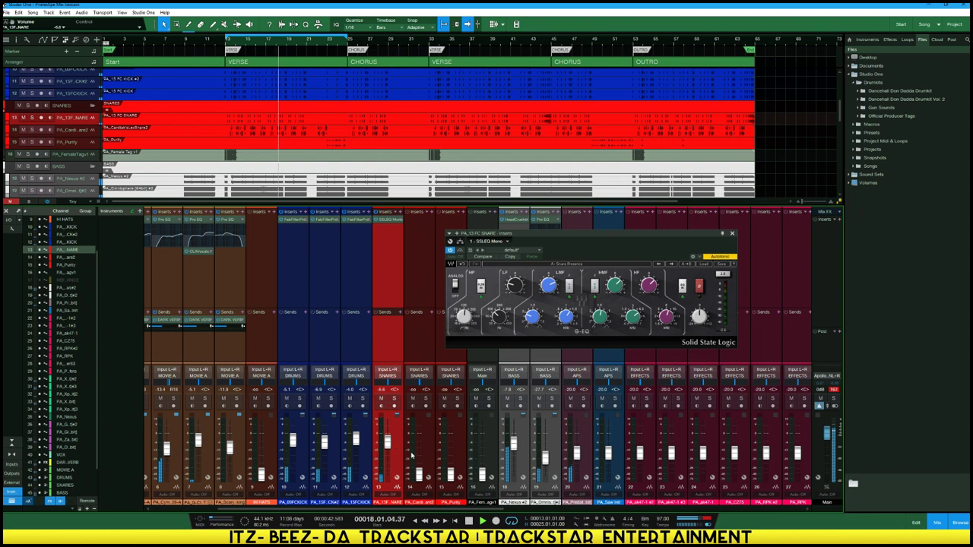
pyautogui.moveTo(420, 466); pyautogui.dragTo(419, 443)
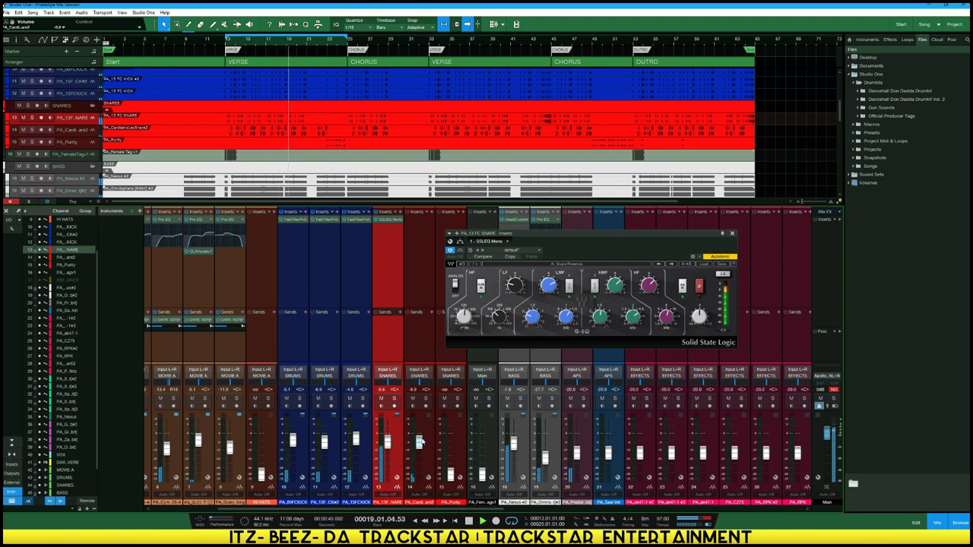
pyautogui.click(430, 213)
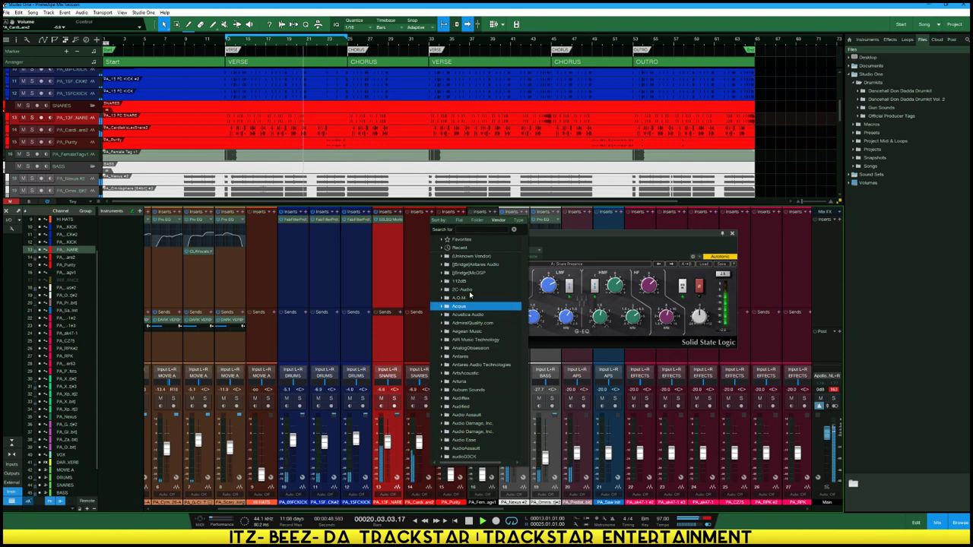
# Copy the SSLEQ Mono from channel 13 onto channel 14 and pull channel 14's volume down
pyautogui.click(387, 237)
pyautogui.moveTo(390, 219); pyautogui.dragTo(422, 230)
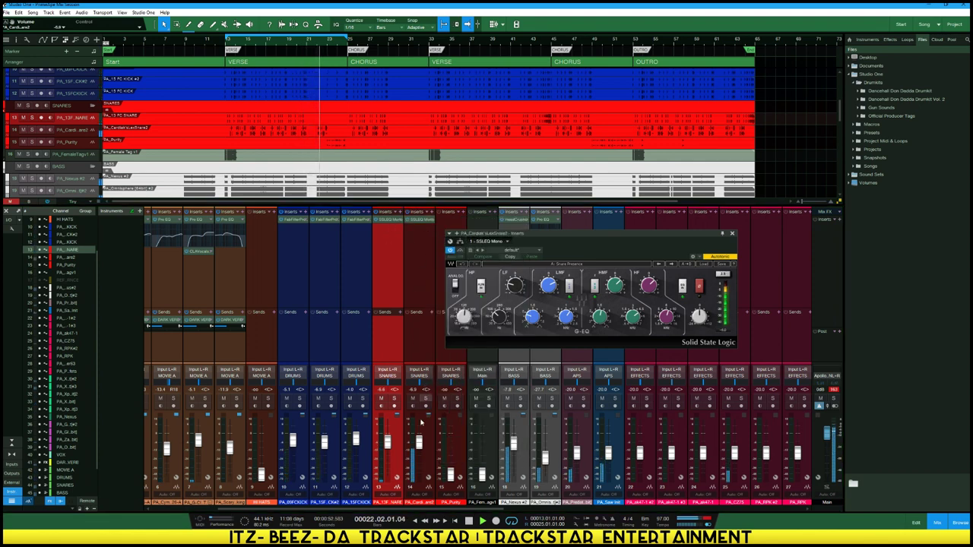
pyautogui.moveTo(418, 441); pyautogui.dragTo(419, 452)
# Send channel 14 to DARK VERB at about -27.1 and set its volume near -9.5 dB
pyautogui.click(430, 313)
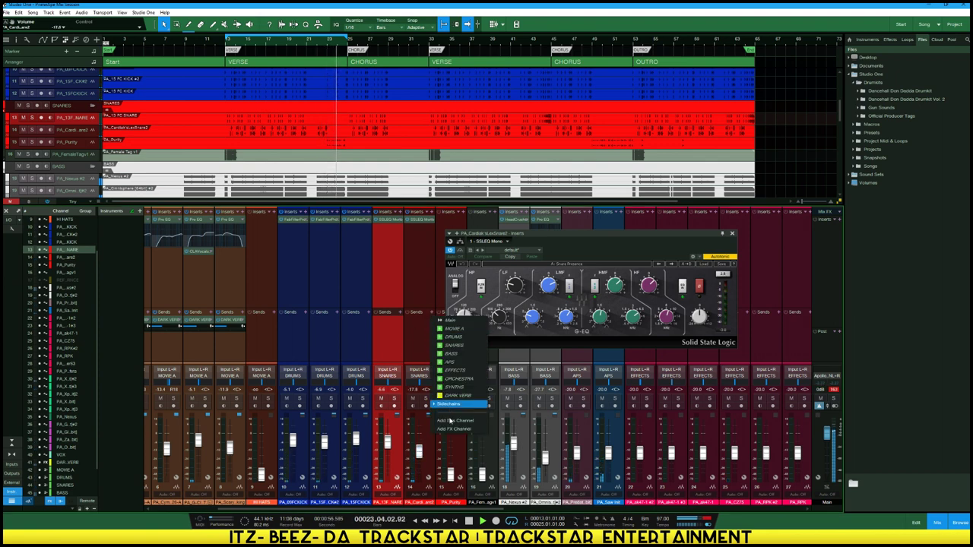
pyautogui.click(456, 394)
pyautogui.moveTo(418, 327); pyautogui.dragTo(417, 349)
pyautogui.moveTo(419, 451); pyautogui.dragTo(422, 445)
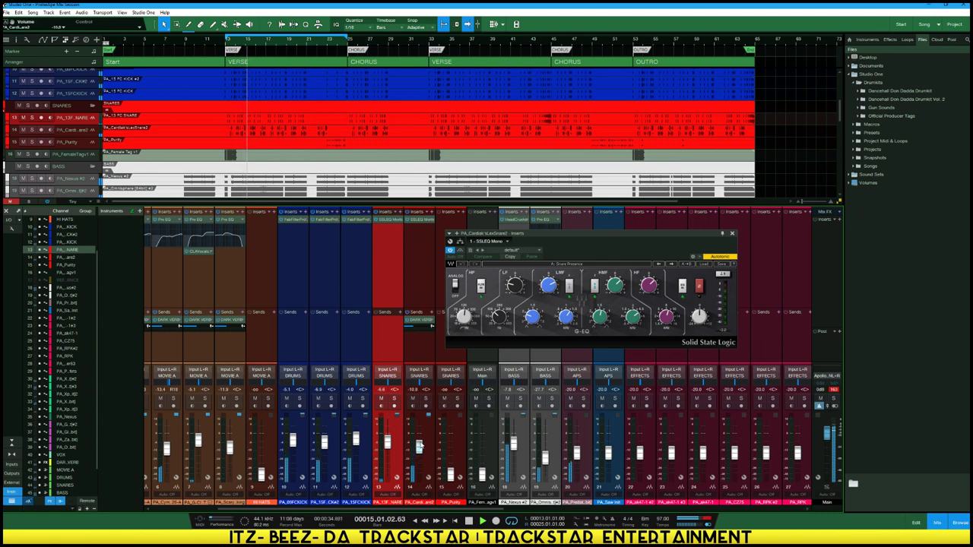
pyautogui.moveTo(414, 327); pyautogui.dragTo(416, 355)
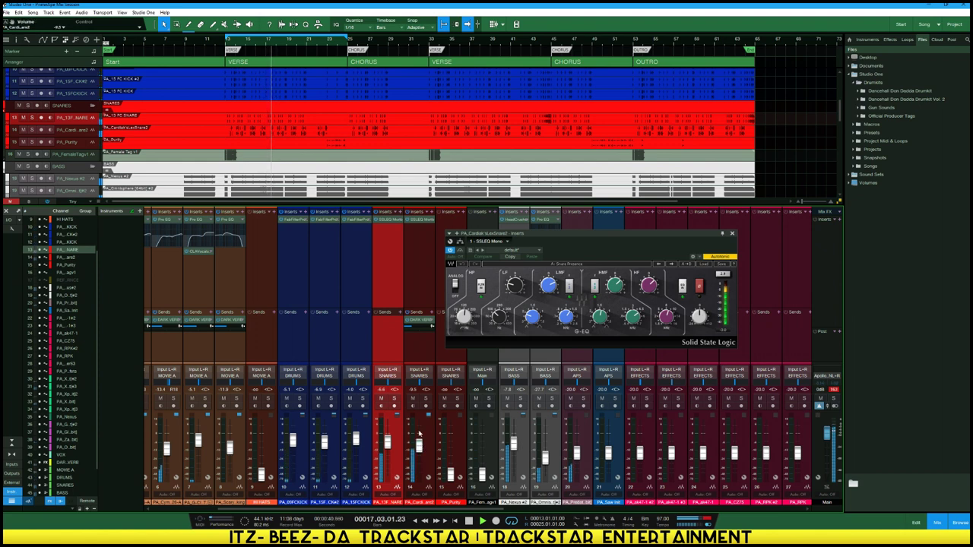
# Set the channel meter peak Hold Length to 2 seconds
pyautogui.rightClick(417, 465)
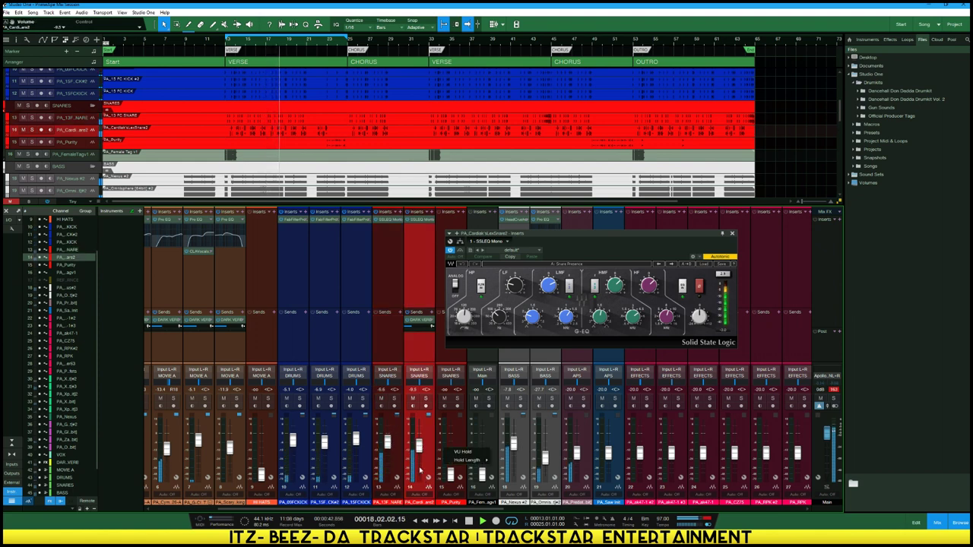
pyautogui.click(425, 349)
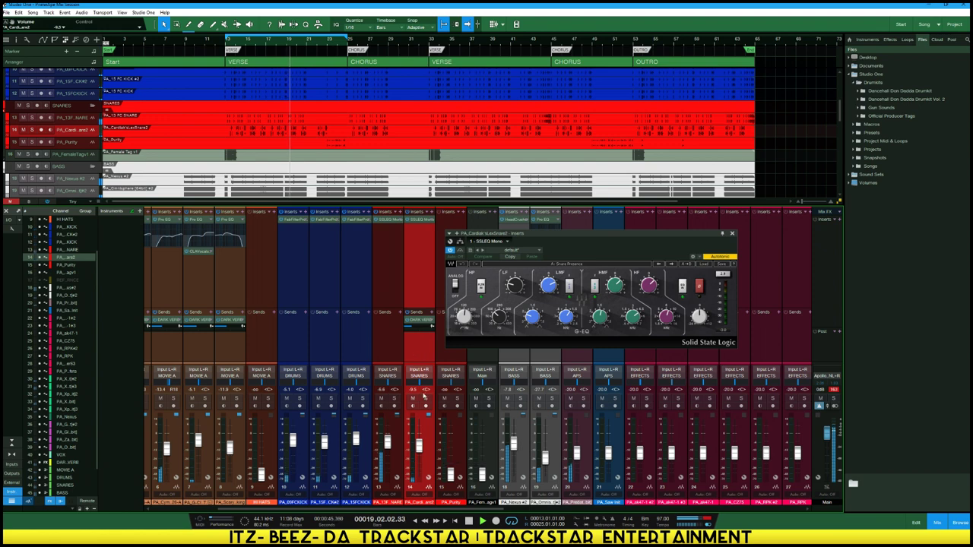
pyautogui.rightClick(418, 448)
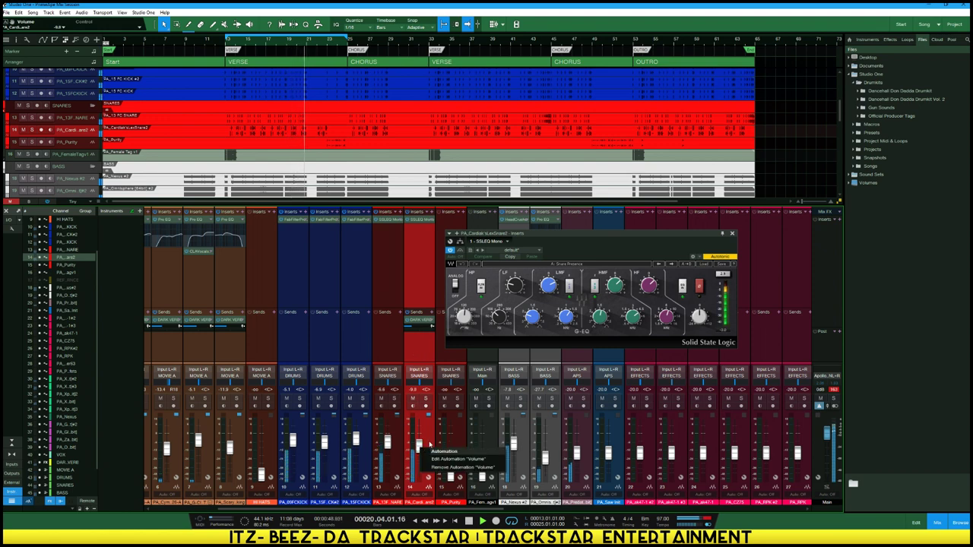
pyautogui.rightClick(427, 447)
pyautogui.press('Escape')
pyautogui.rightClick(412, 434)
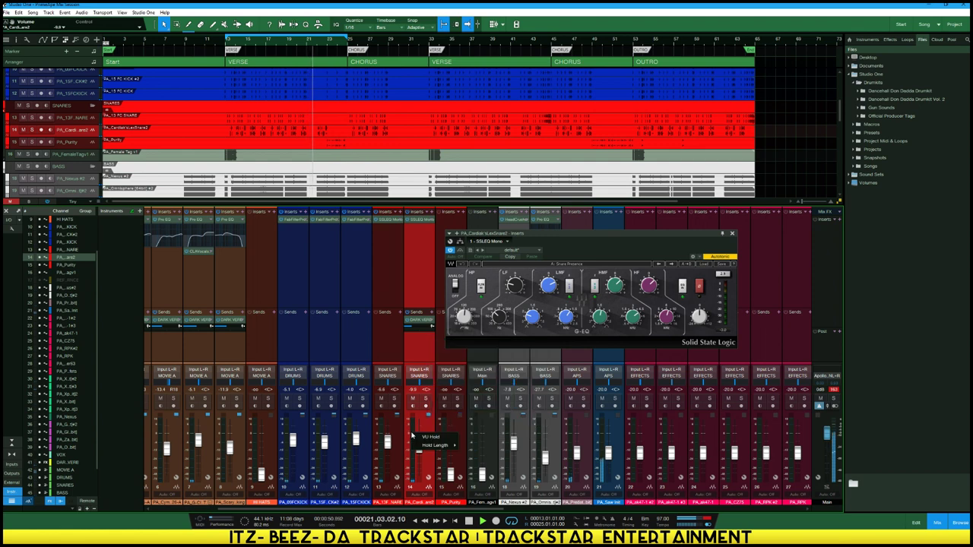
pyautogui.moveTo(440, 446)
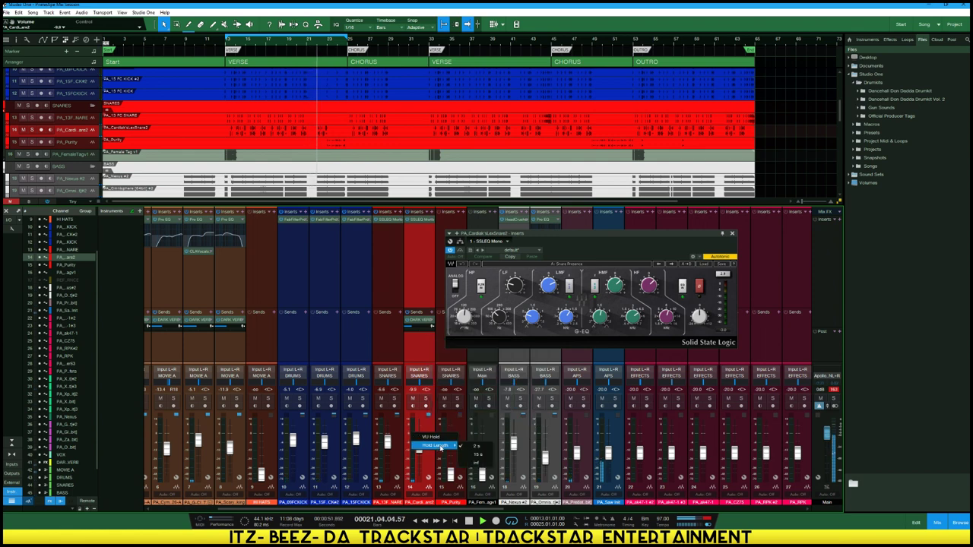
pyautogui.click(477, 454)
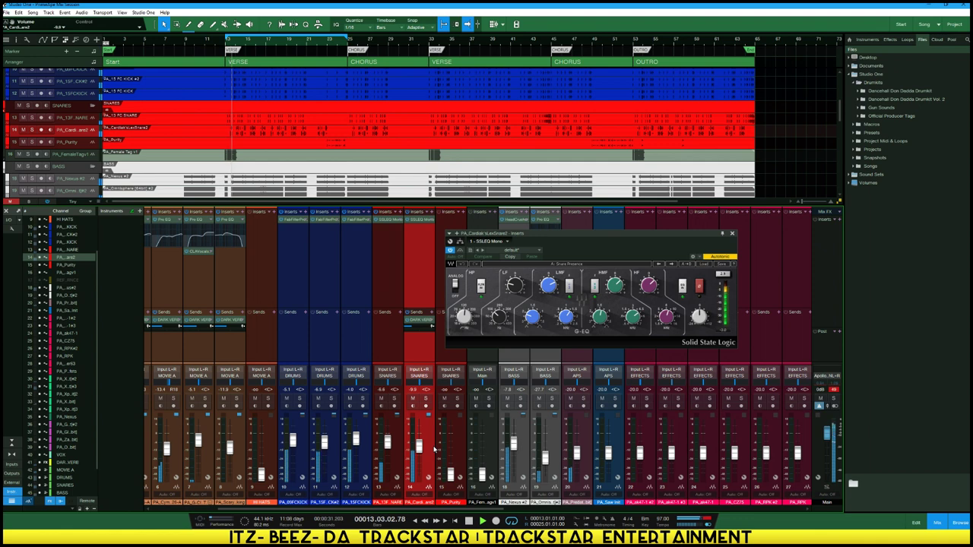
pyautogui.rightClick(413, 438)
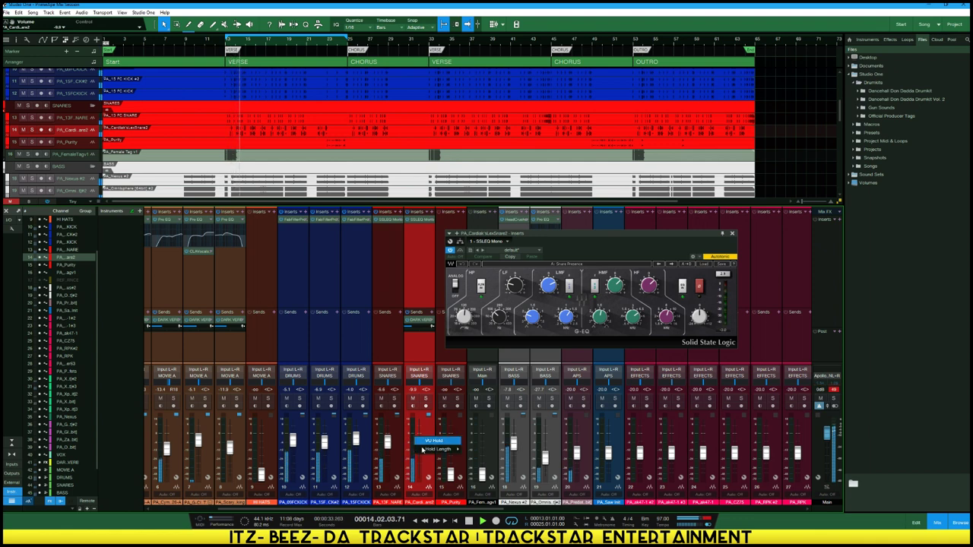
pyautogui.moveTo(450, 449)
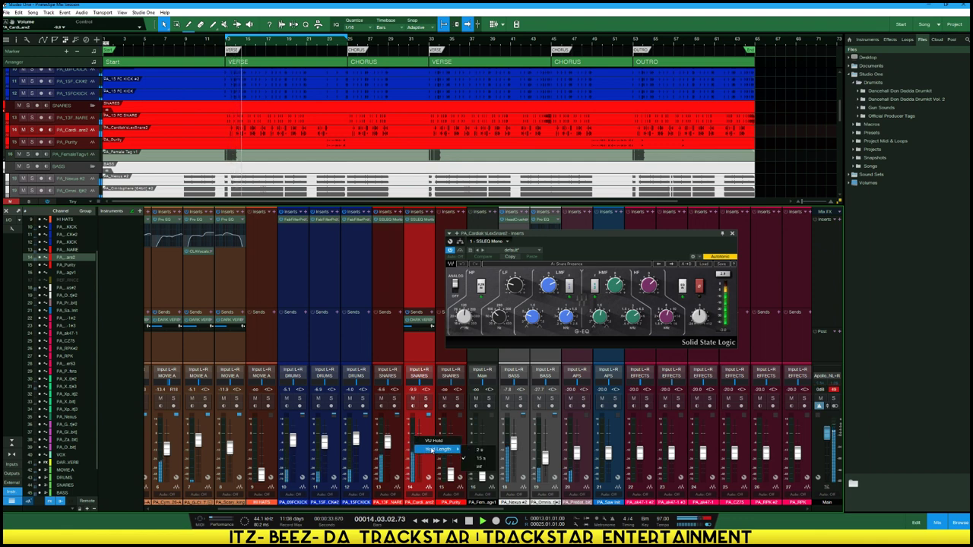
pyautogui.click(481, 455)
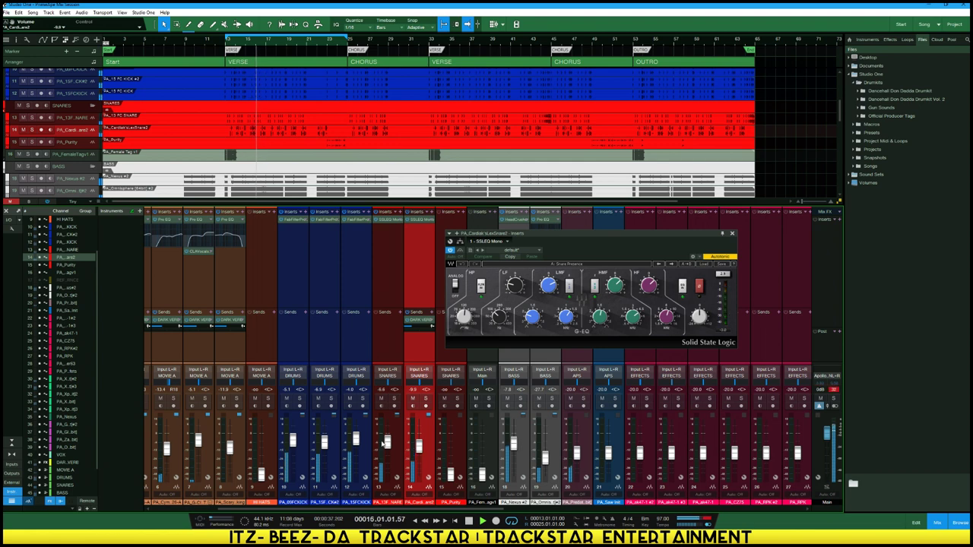
# Reselect channel 14 and close the SSL EQ window
pyautogui.rightClick(381, 441)
pyautogui.moveTo(417, 457)
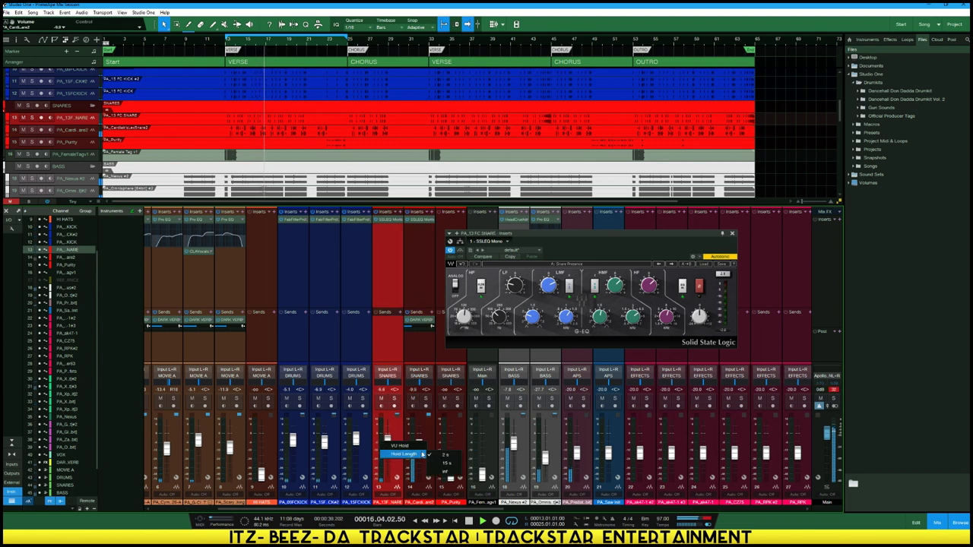
pyautogui.click(426, 436)
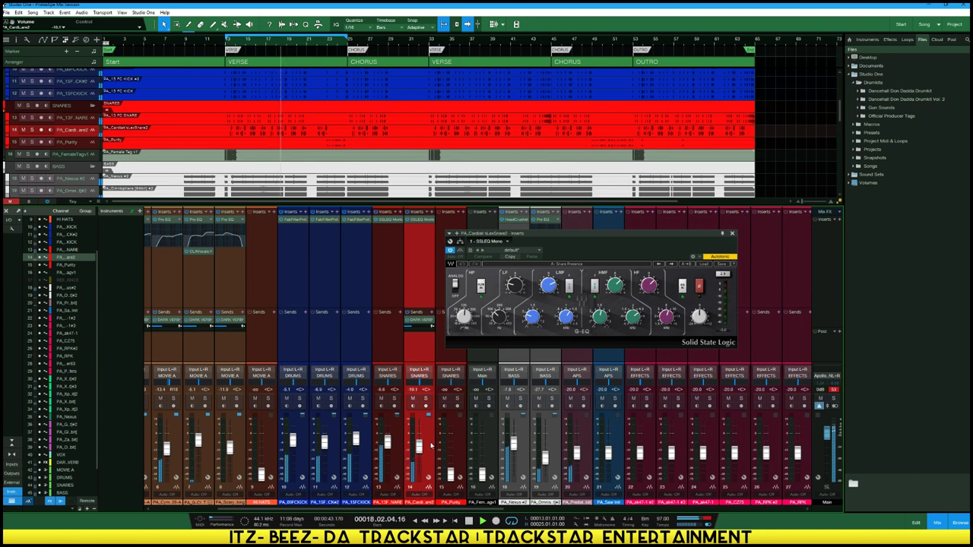
pyautogui.click(731, 233)
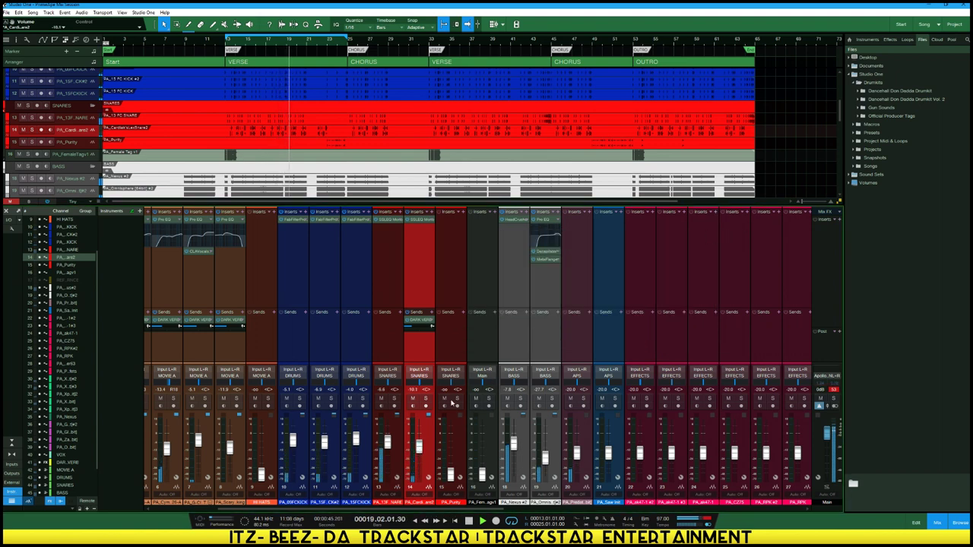
# Raise PA_Purity to about -9.8 dB and check its SSL EQ insert
pyautogui.moveTo(451, 475); pyautogui.dragTo(450, 446)
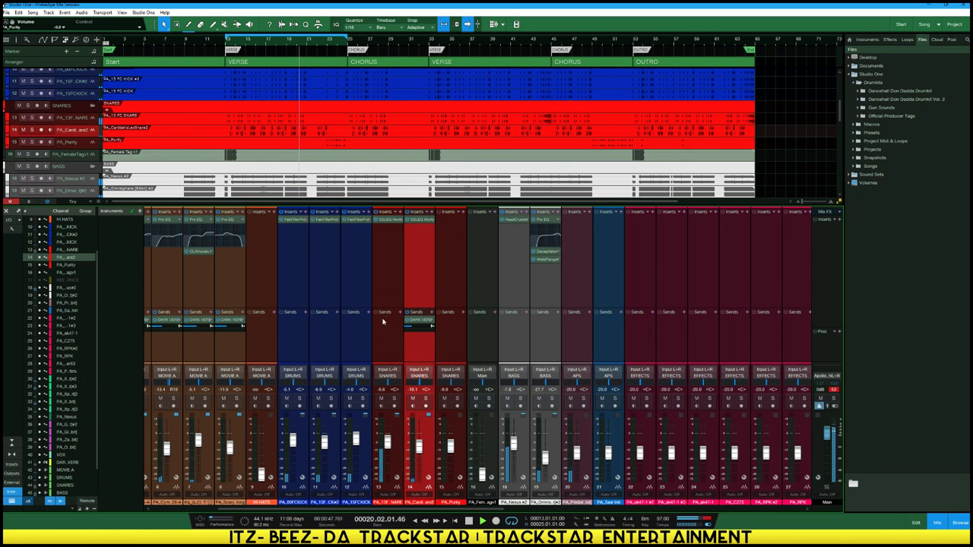
pyautogui.click(416, 221)
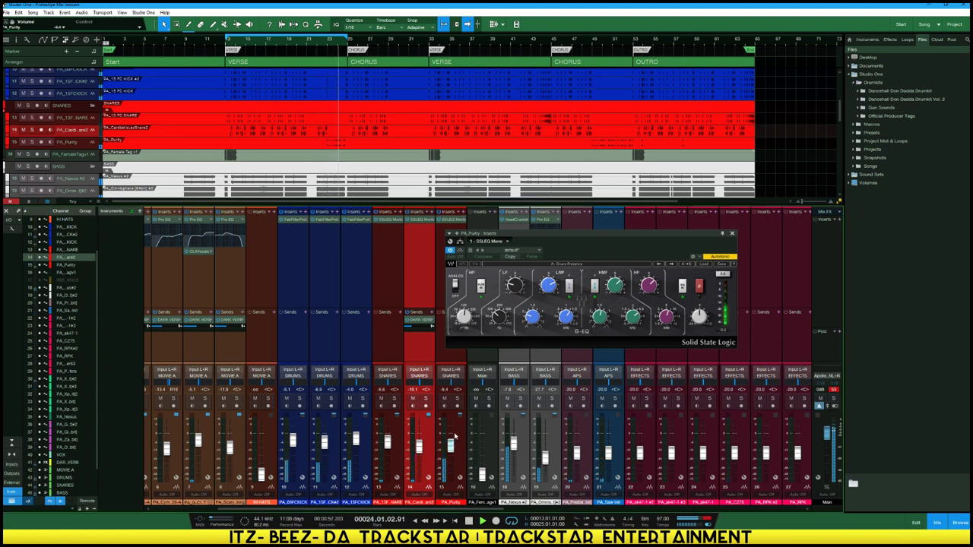
pyautogui.click(446, 357)
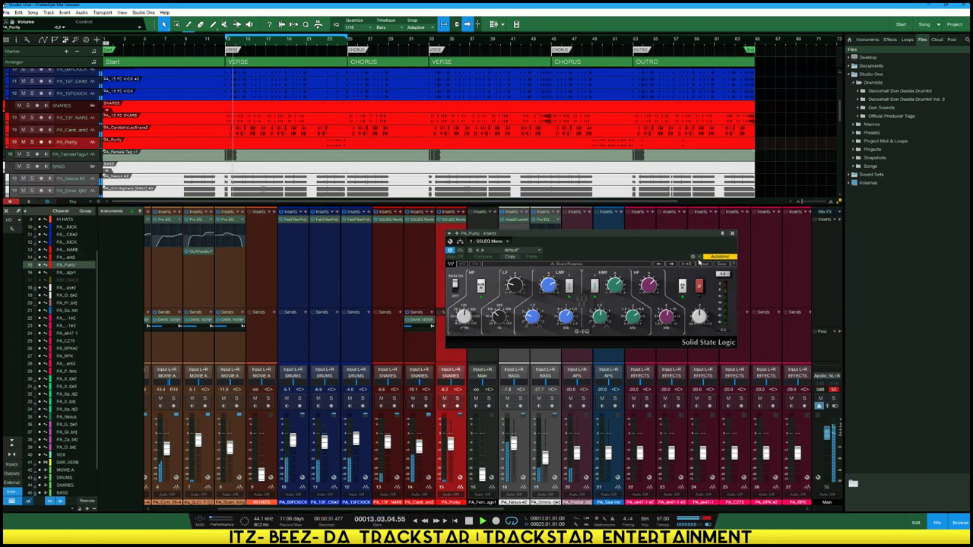
pyautogui.click(731, 234)
# Send PA_Purity to the DARK VERB reverb and jump playback to bar 23
pyautogui.click(492, 312)
pyautogui.click(489, 396)
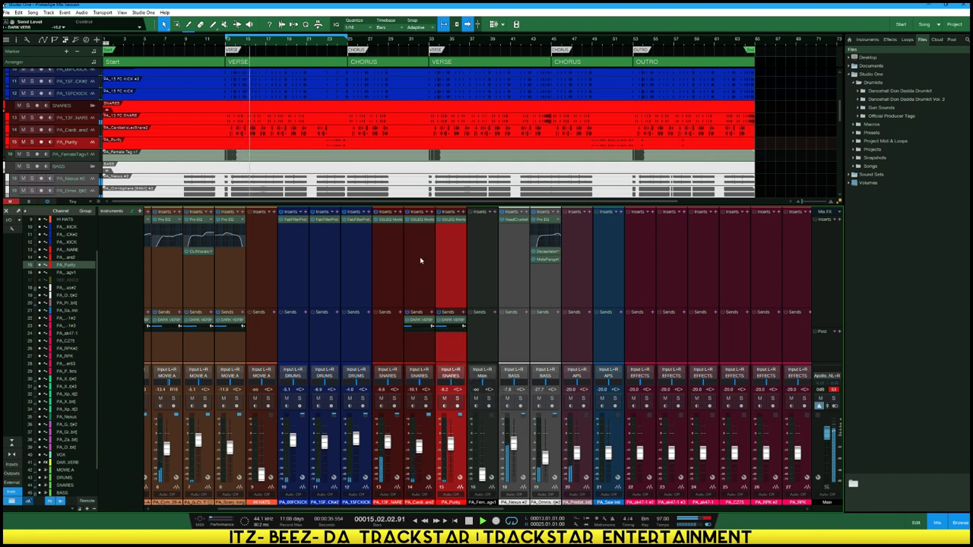
pyautogui.click(329, 40)
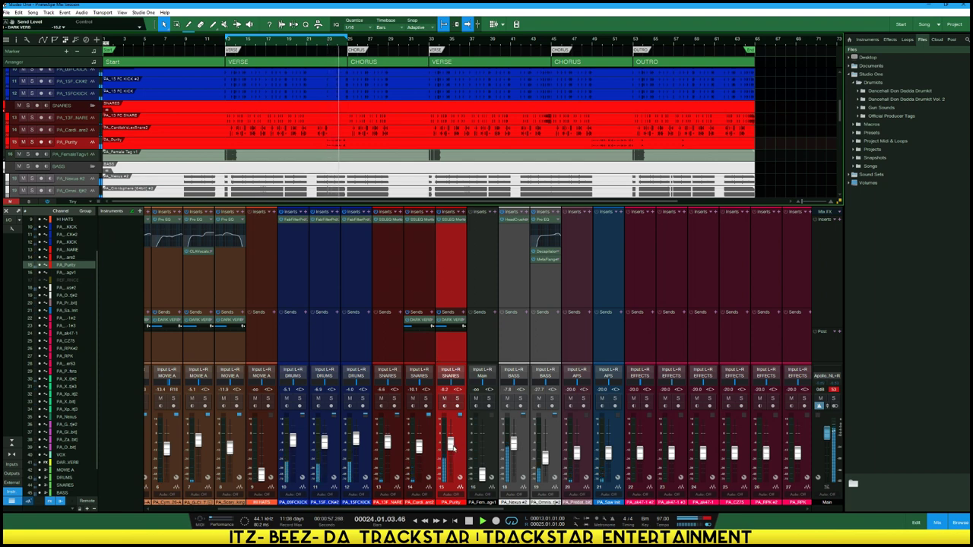
# Set the Omnisphere channel's MetaFlanger mix to 25%
pyautogui.click(541, 260)
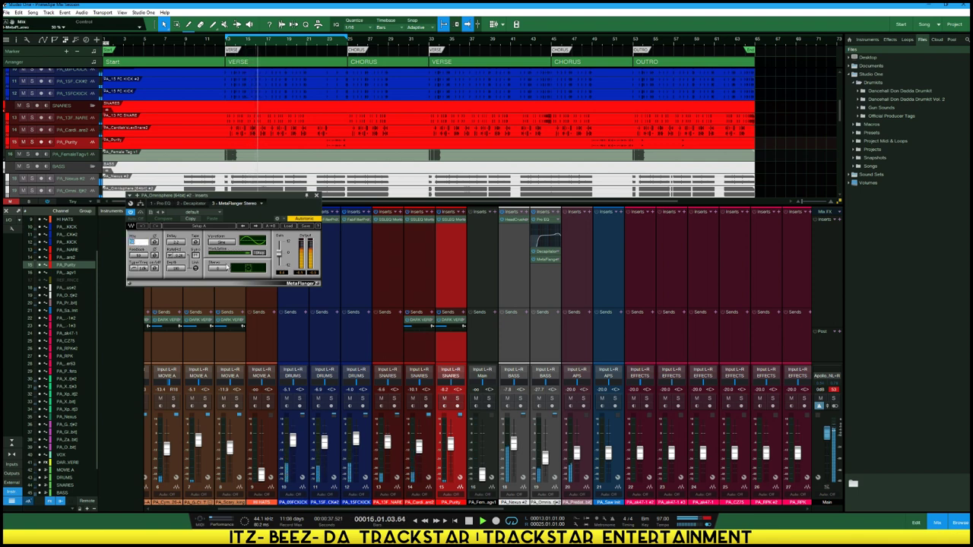
pyautogui.press('Return')
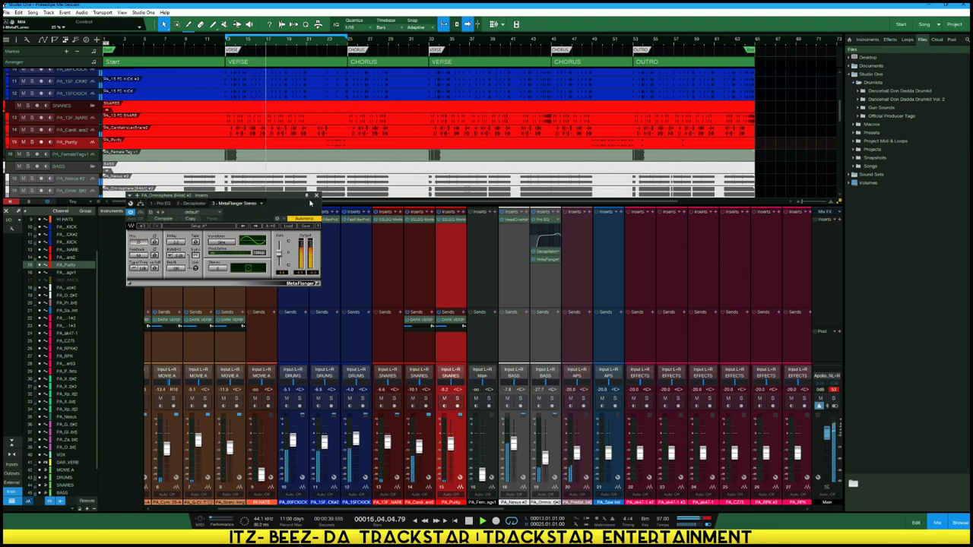
pyautogui.click(317, 196)
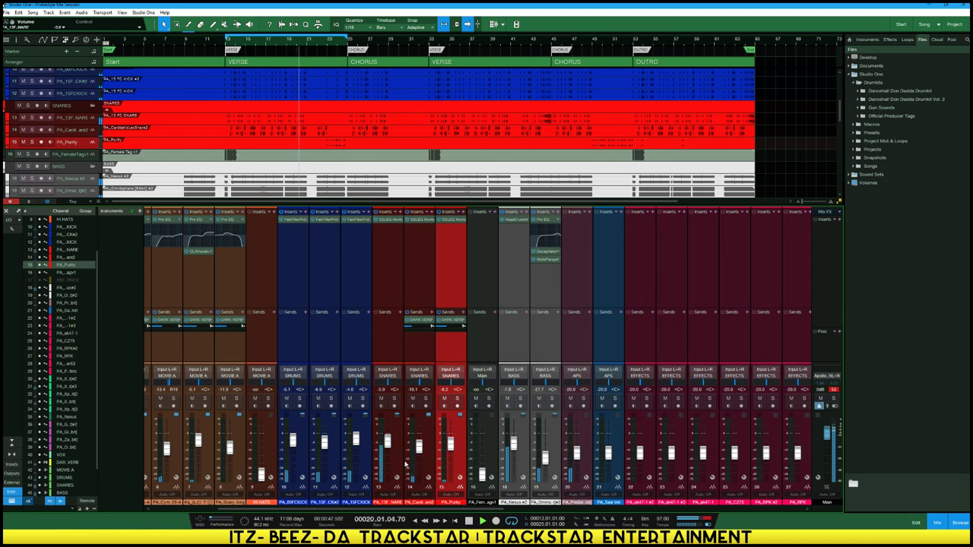
# Select kick channels 10 through 12, then narrow the selection to channel 12
pyautogui.click(357, 456)
pyautogui.keyDown('shift'); pyautogui.click(280, 454); pyautogui.keyUp('shift')
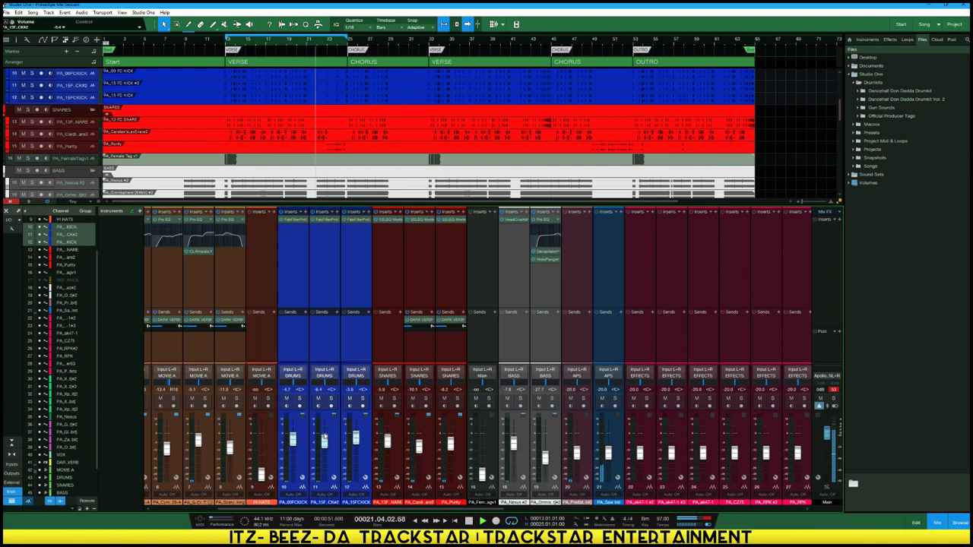
pyautogui.click(364, 457)
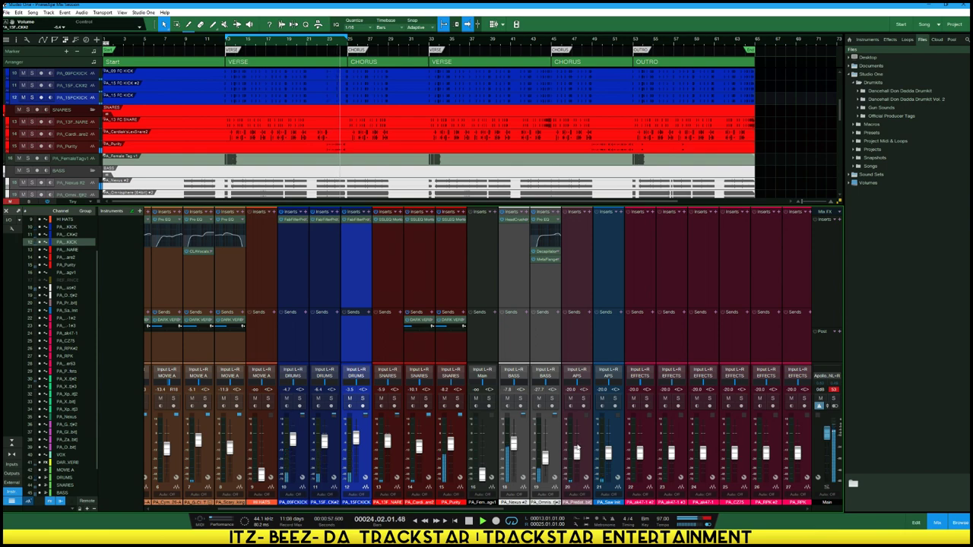
# Nudge PA_Purity up to -7.7 dB and restart playback from bar 21
pyautogui.moveTo(451, 445); pyautogui.dragTo(451, 443)
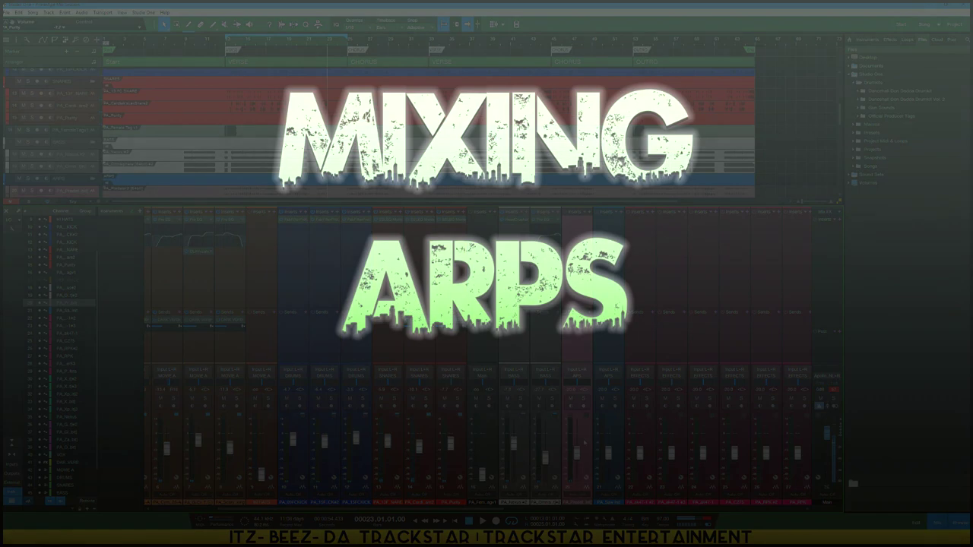
pyautogui.hscroll(3, 494, 480)
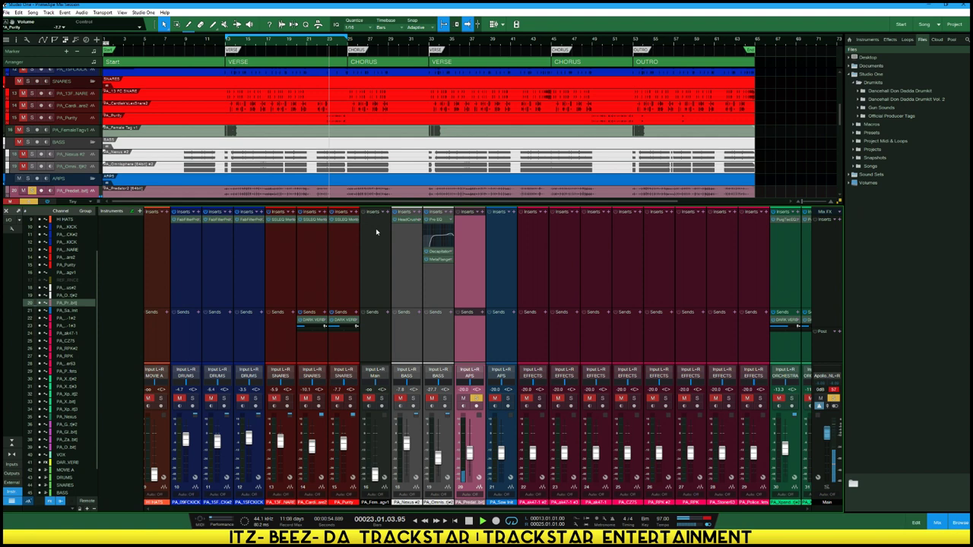
pyautogui.click(306, 40)
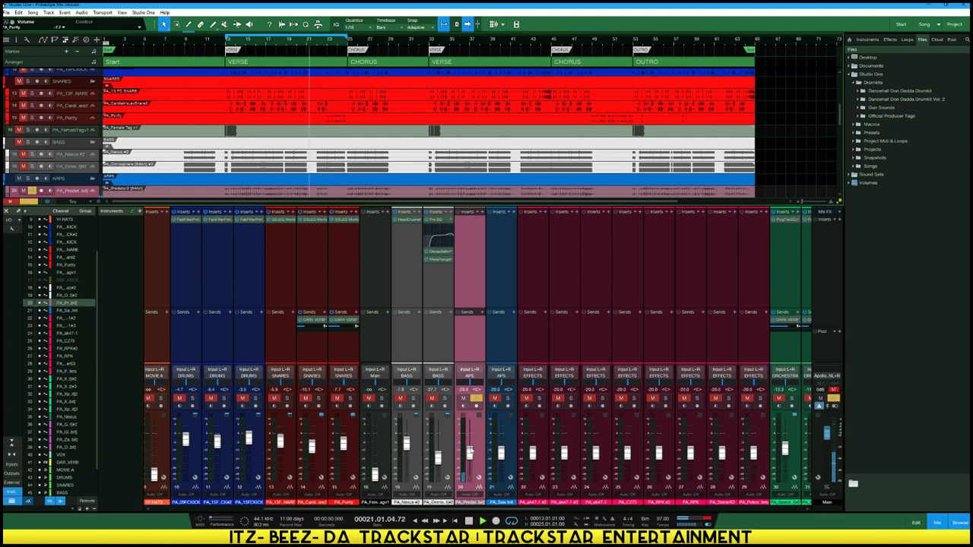
# Raise the APS channel to about -10.2 dB and copy the BASS channel's Pro EQ onto it
pyautogui.moveTo(468, 456); pyautogui.dragTo(469, 448)
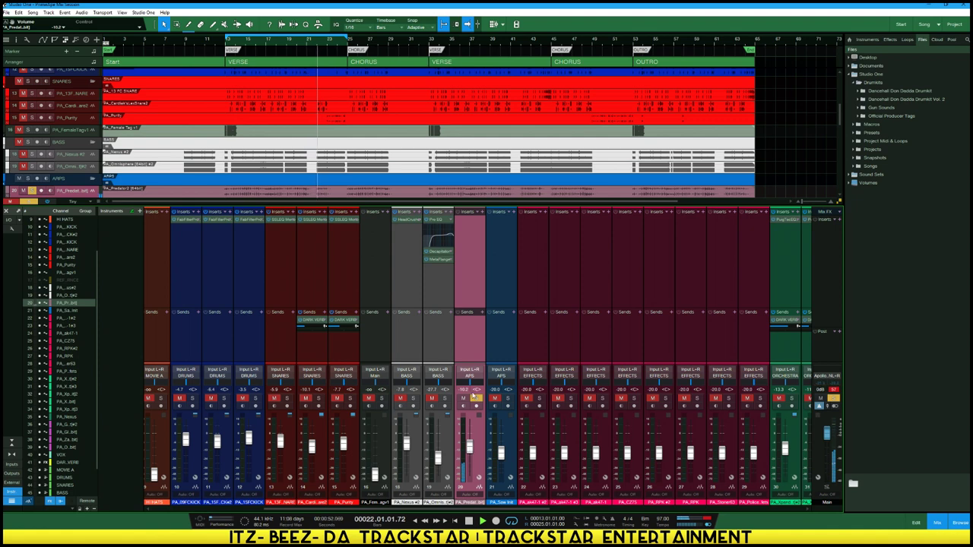
pyautogui.press('space')
pyautogui.moveTo(437, 220); pyautogui.dragTo(477, 235)
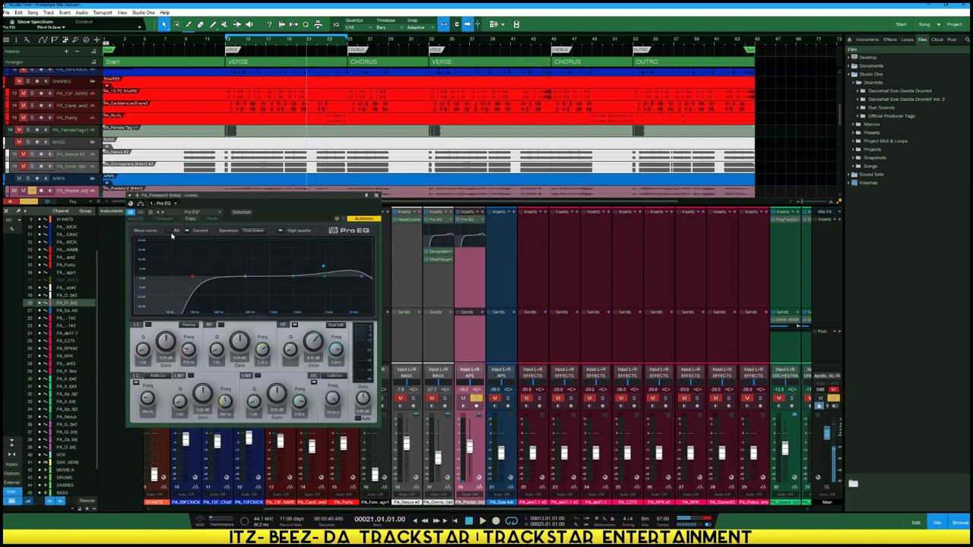
# Reset the APS Pro EQ to its default preset
pyautogui.click(204, 214)
pyautogui.click(188, 220)
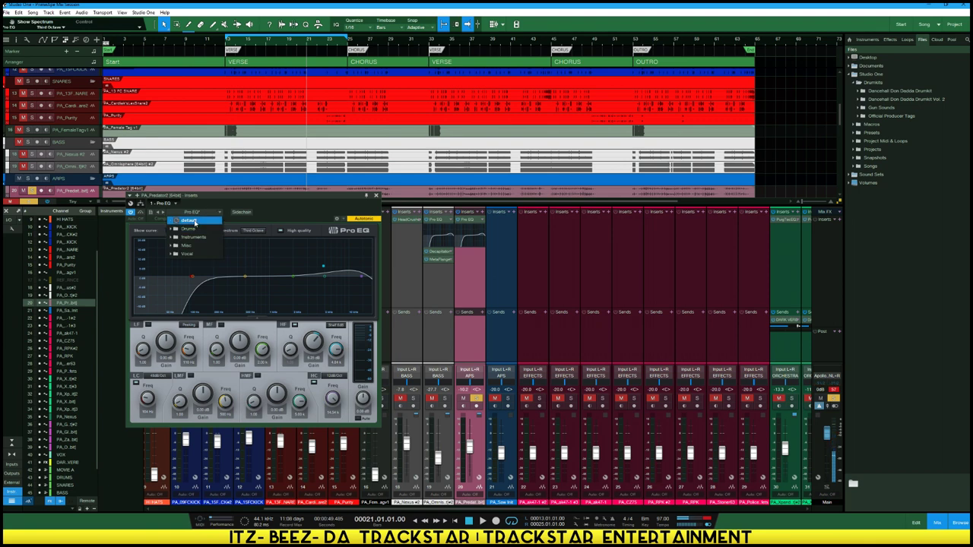
pyautogui.click(322, 272)
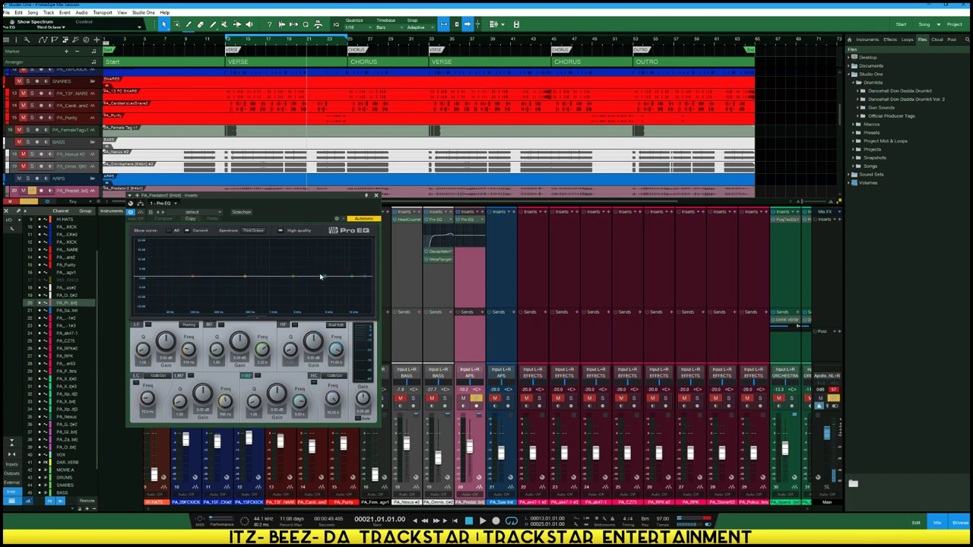
# Boost the high mids, dip mids 3.5 dB, add a 48 dB/oct low cut at 110 Hz; APS to -9.2 dB
pyautogui.moveTo(321, 276); pyautogui.dragTo(297, 283)
pyautogui.click(244, 278)
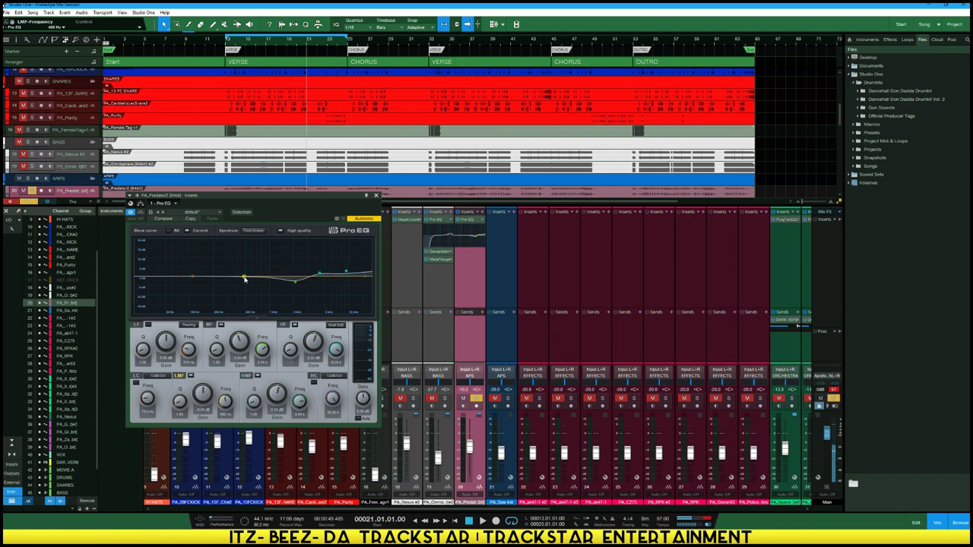
pyautogui.moveTo(181, 278); pyautogui.dragTo(183, 304)
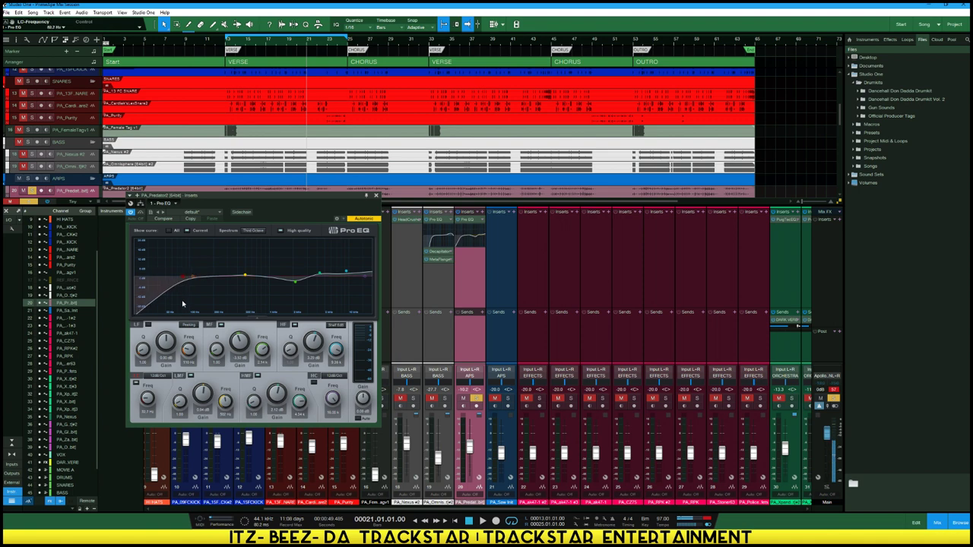
pyautogui.click(160, 377)
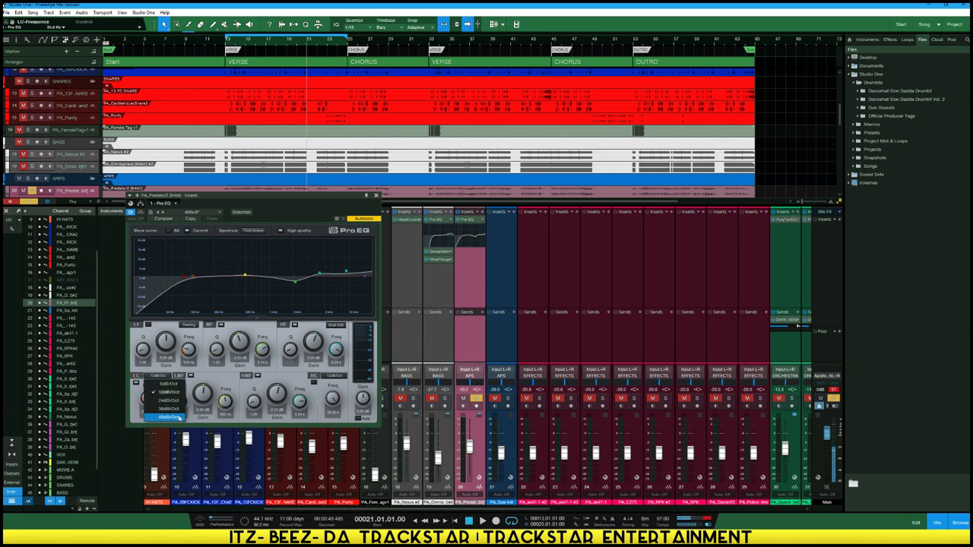
pyautogui.click(174, 418)
pyautogui.moveTo(181, 277); pyautogui.dragTo(192, 276)
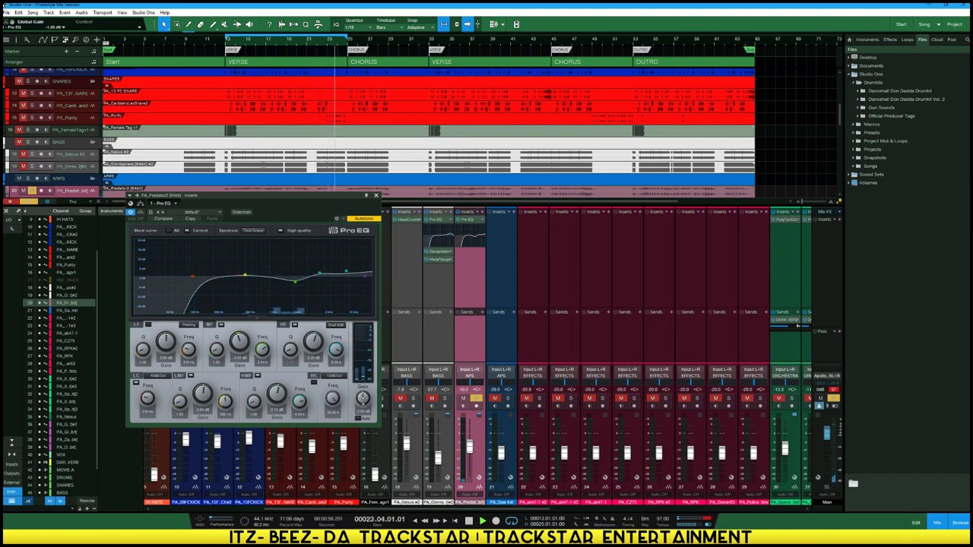
pyautogui.moveTo(469, 447); pyautogui.dragTo(470, 446)
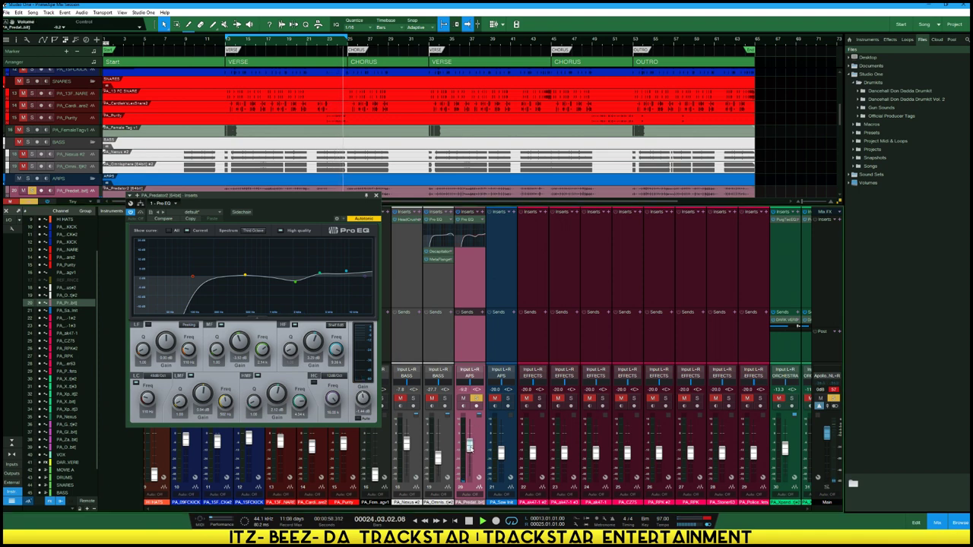
# Send the APS channel to DARK VERB with the send at -14.8
pyautogui.click(480, 318)
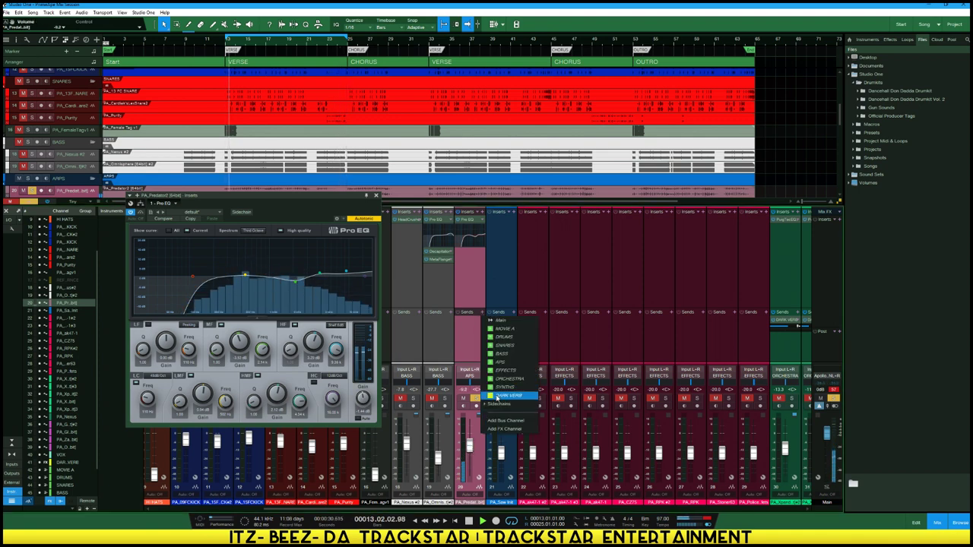
pyautogui.click(506, 392)
pyautogui.moveTo(468, 330); pyautogui.dragTo(480, 403)
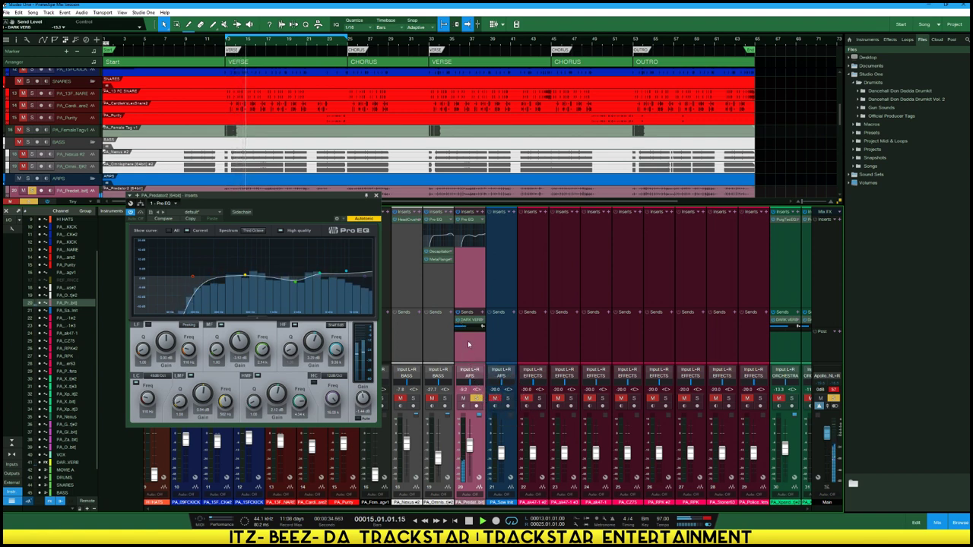
# Solo APS channel 21 for playback, then close the plug-in window and stop playback
pyautogui.click(476, 399)
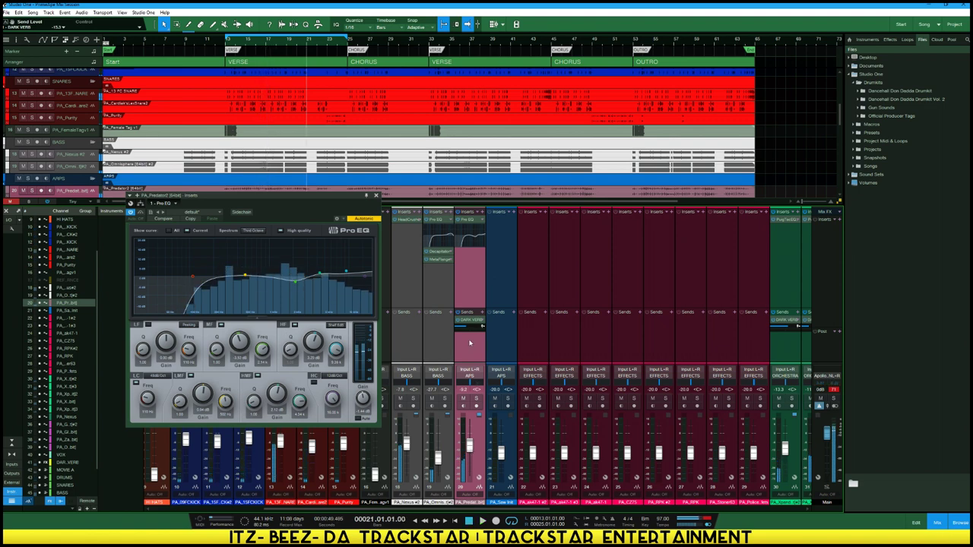
pyautogui.press('space')
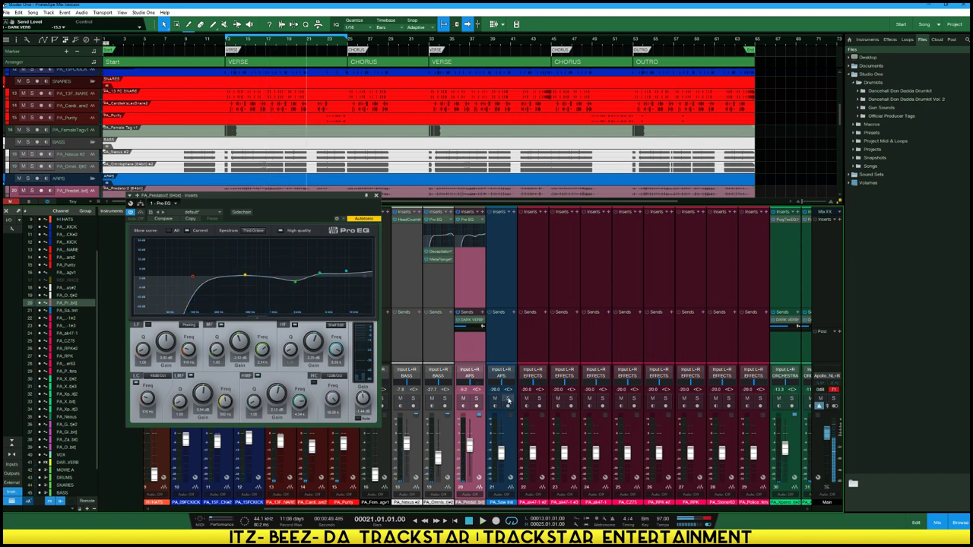
pyautogui.click(507, 399)
pyautogui.press('space')
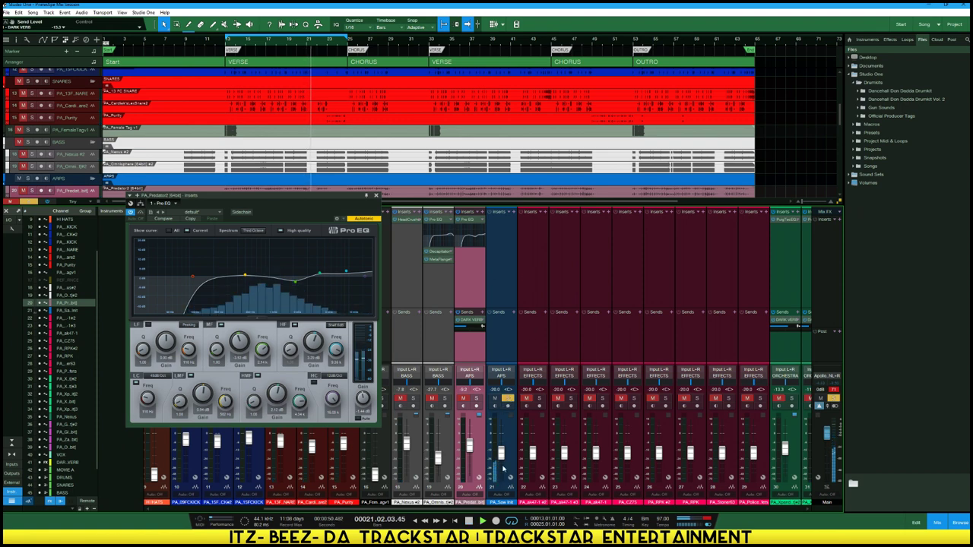
pyautogui.click(512, 263)
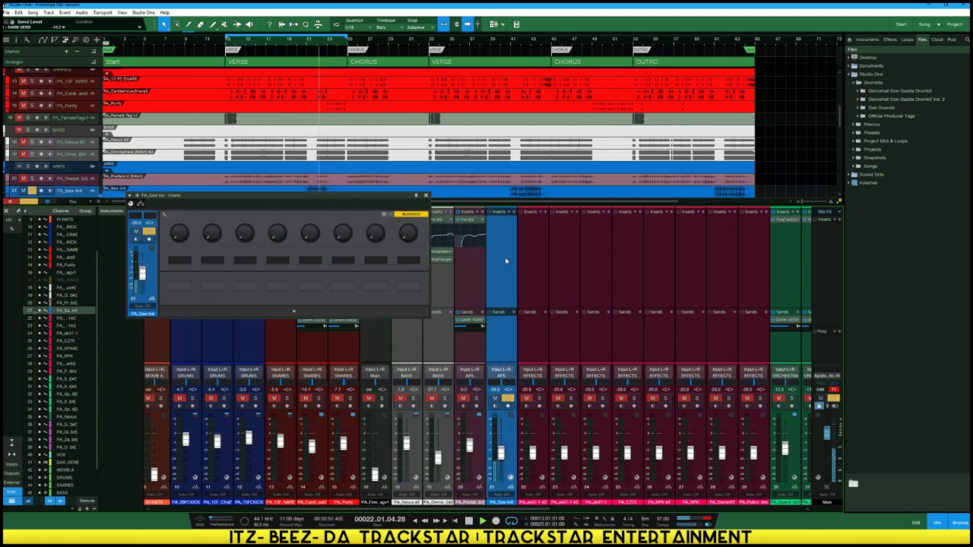
pyautogui.click(426, 195)
pyautogui.press('space')
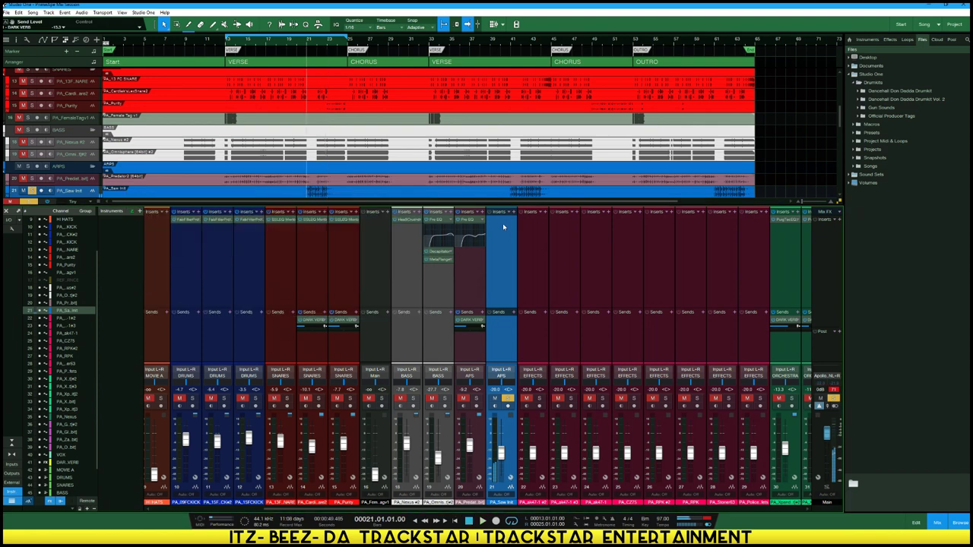
# Insert S1 Imager Stereo on channel 21 and copy channel 20's DARK VERB send onto it
pyautogui.click(510, 213)
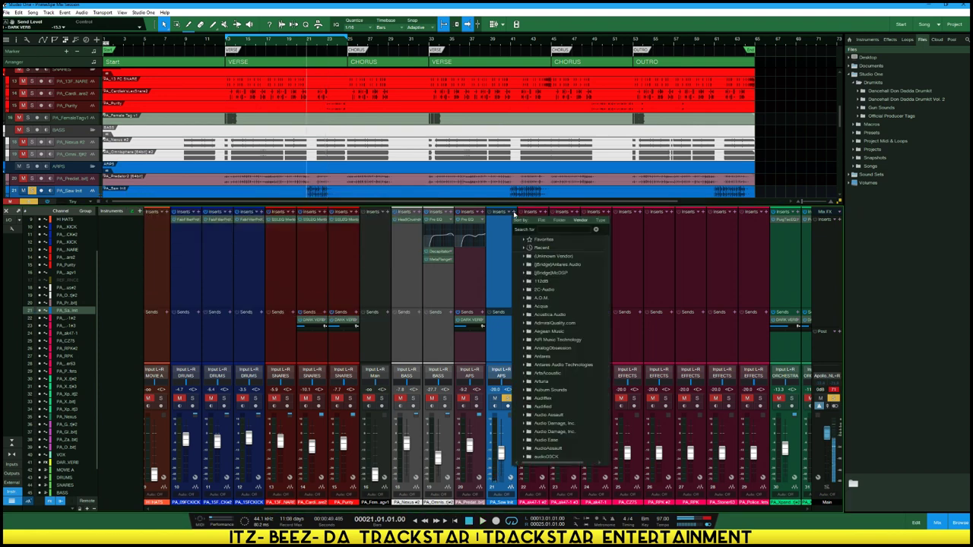
pyautogui.click(577, 230)
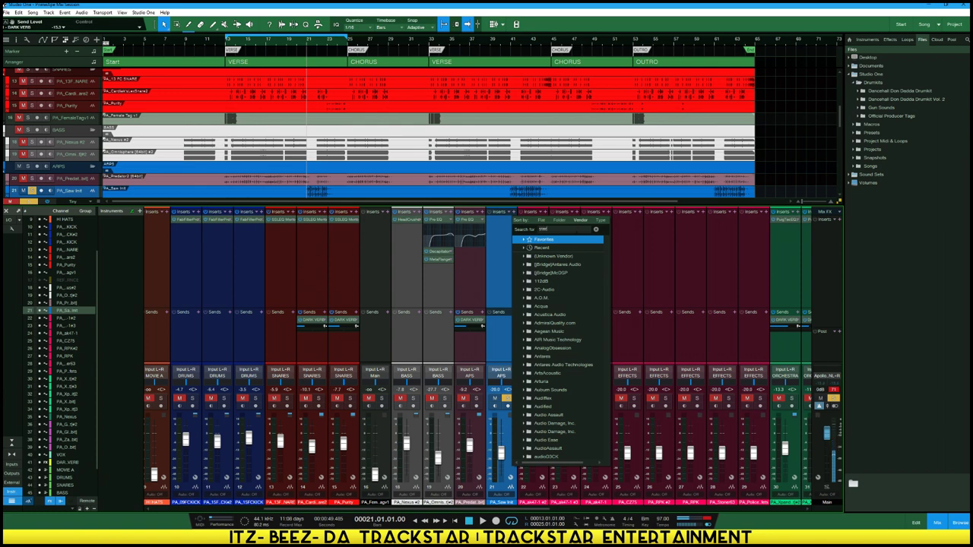
pyautogui.write('s1')
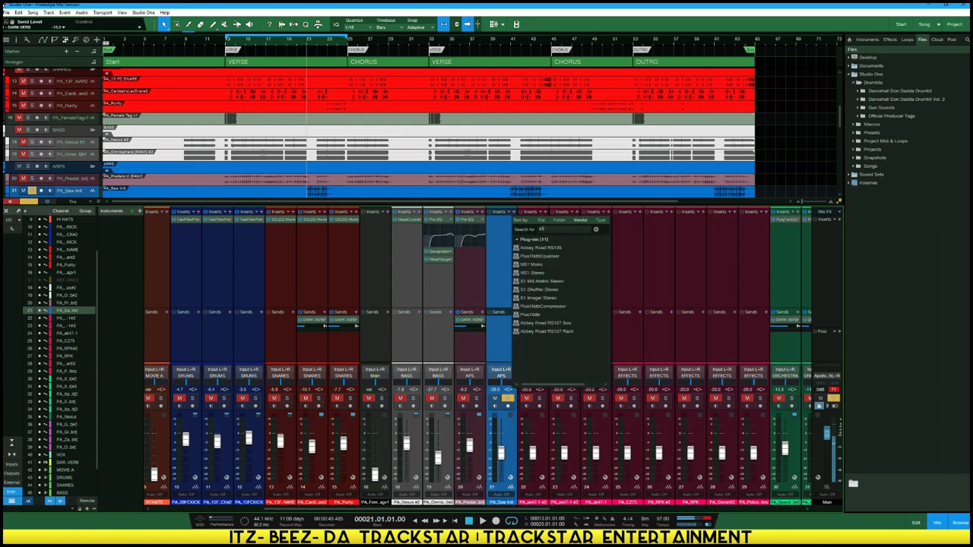
pyautogui.click(544, 298)
pyautogui.moveTo(253, 201); pyautogui.dragTo(712, 244)
pyautogui.moveTo(470, 323); pyautogui.dragTo(510, 329)
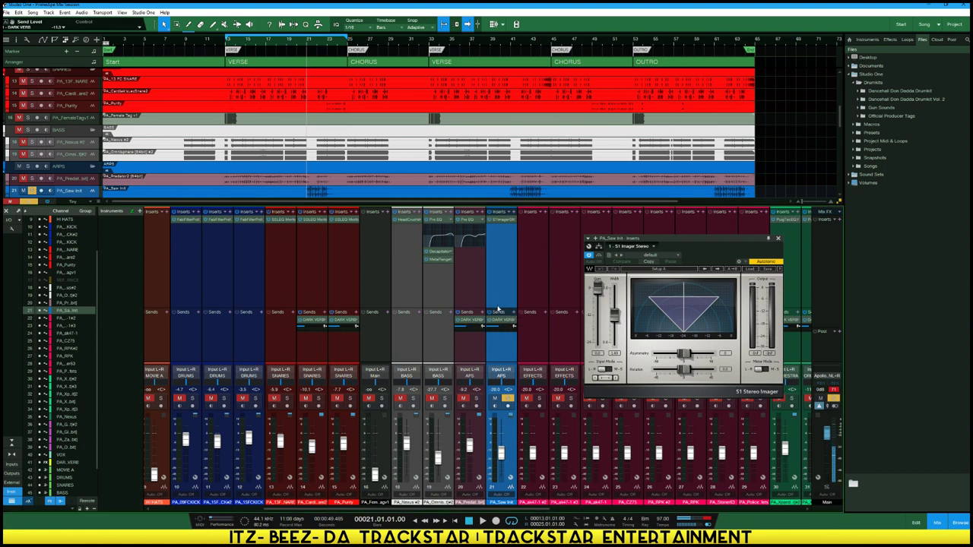
# Copy channel 20's Pro EQ to channel 21, boost mids near 1.87 kHz, low cut at 120 Hz
pyautogui.moveTo(472, 225); pyautogui.dragTo(503, 228)
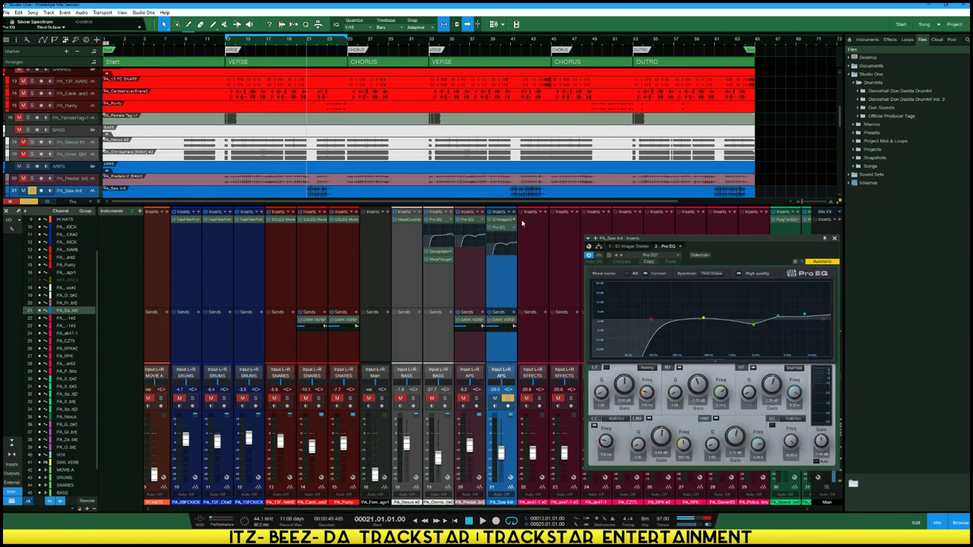
pyautogui.moveTo(755, 326); pyautogui.dragTo(751, 321)
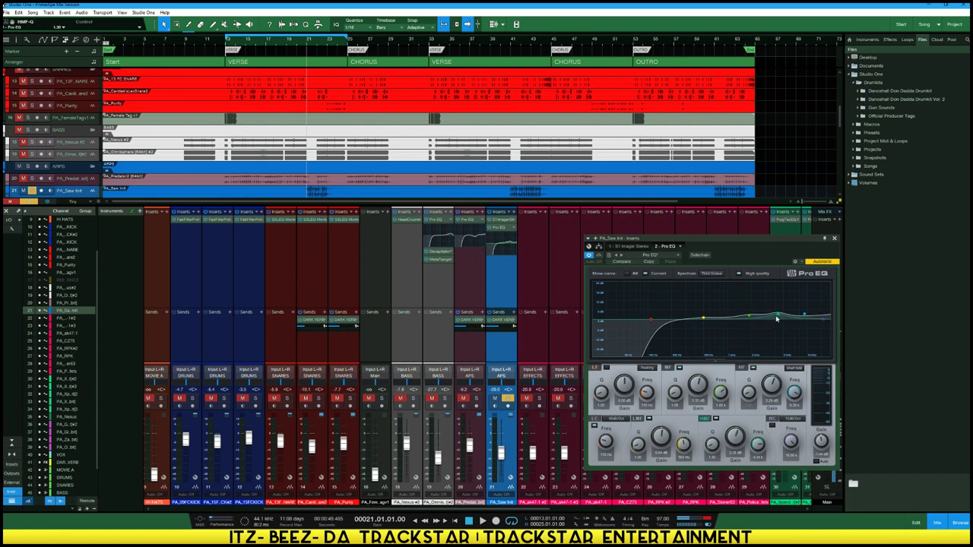
pyautogui.scroll(-4, 779, 318)
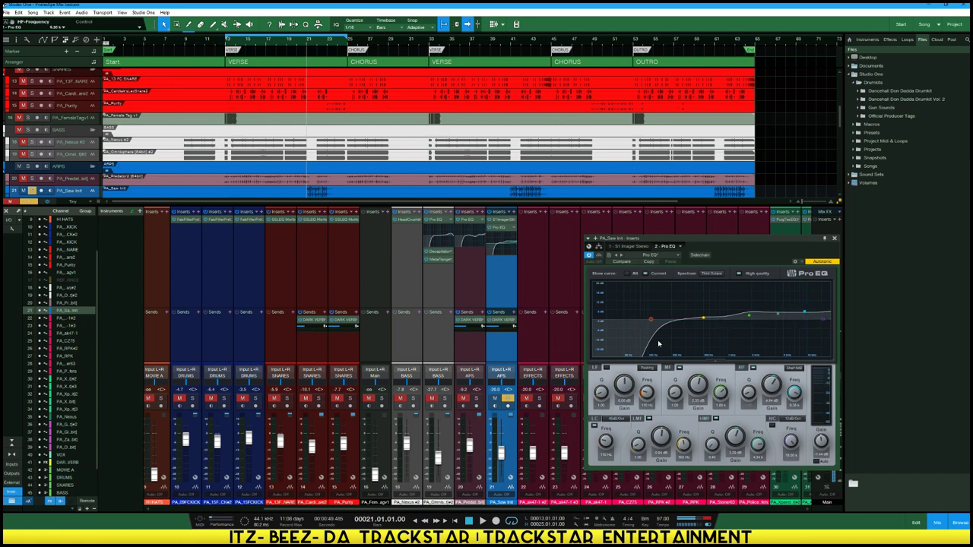
pyautogui.moveTo(654, 322); pyautogui.dragTo(657, 322)
pyautogui.click(833, 239)
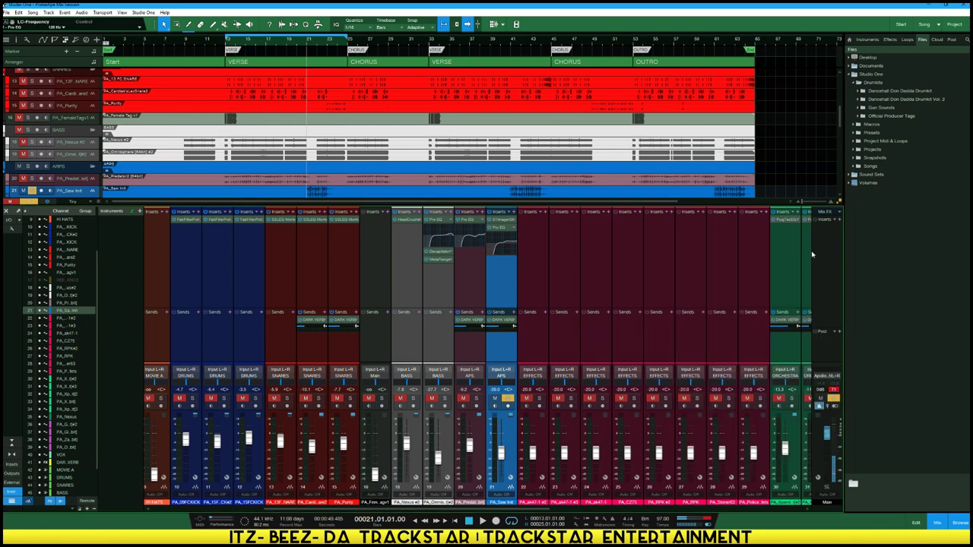
pyautogui.press('space')
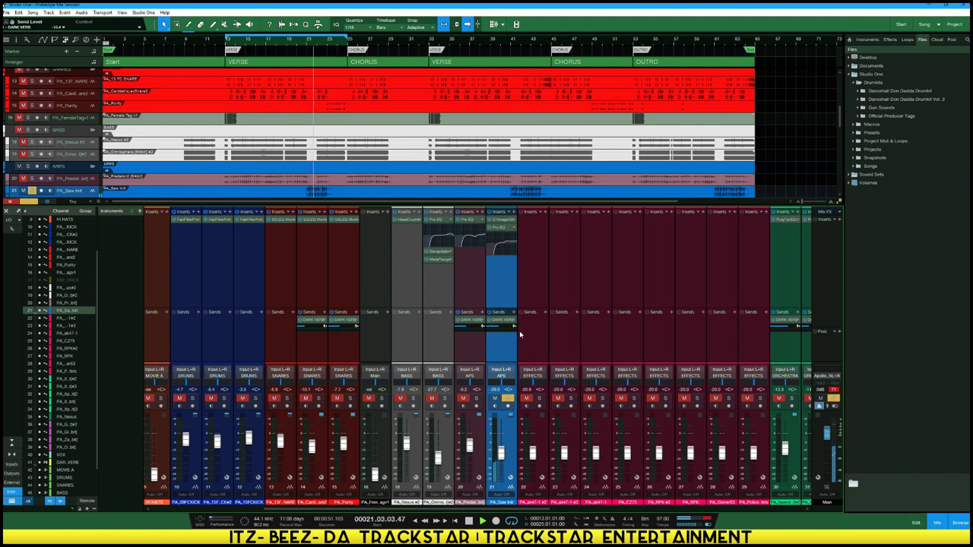
pyautogui.press('space')
# Push channel 21's S1 Imager width to maximum, unsolo it and play from bar 19
pyautogui.click(497, 220)
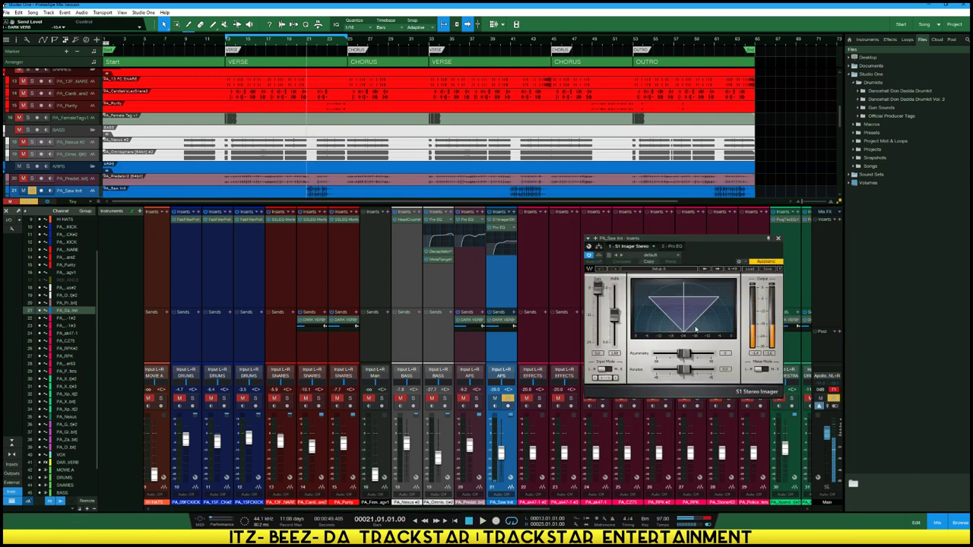
pyautogui.moveTo(614, 315)
pyautogui.mouseDown()
pyautogui.moveTo(614, 287)
pyautogui.moveTo(614, 343)
pyautogui.moveTo(615, 306)
pyautogui.mouseUp()
pyautogui.press('space')
pyautogui.press('space')
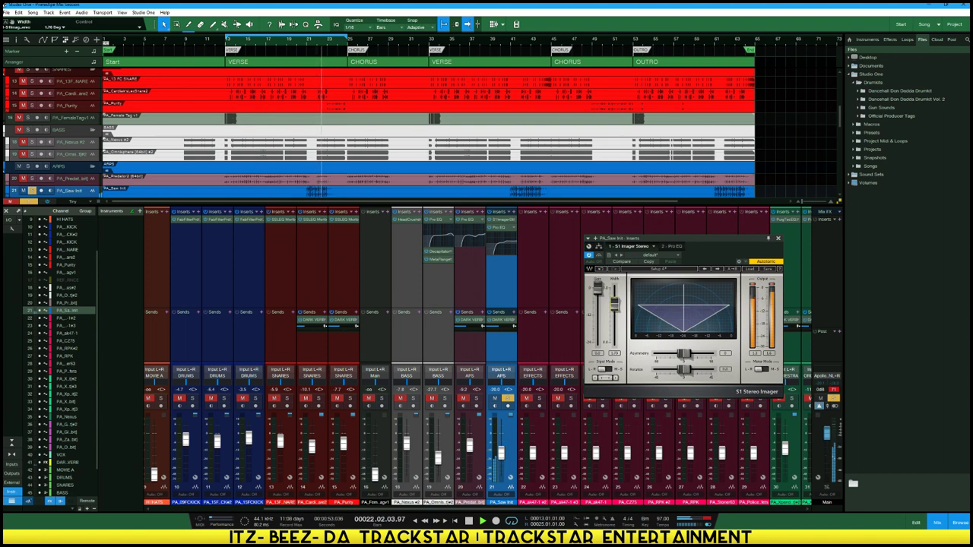
pyautogui.click(508, 399)
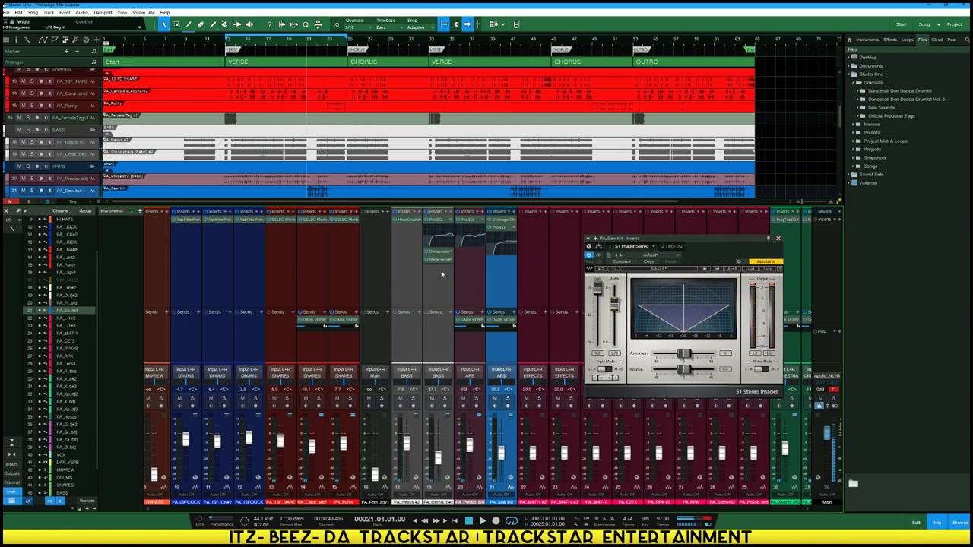
pyautogui.click(289, 38)
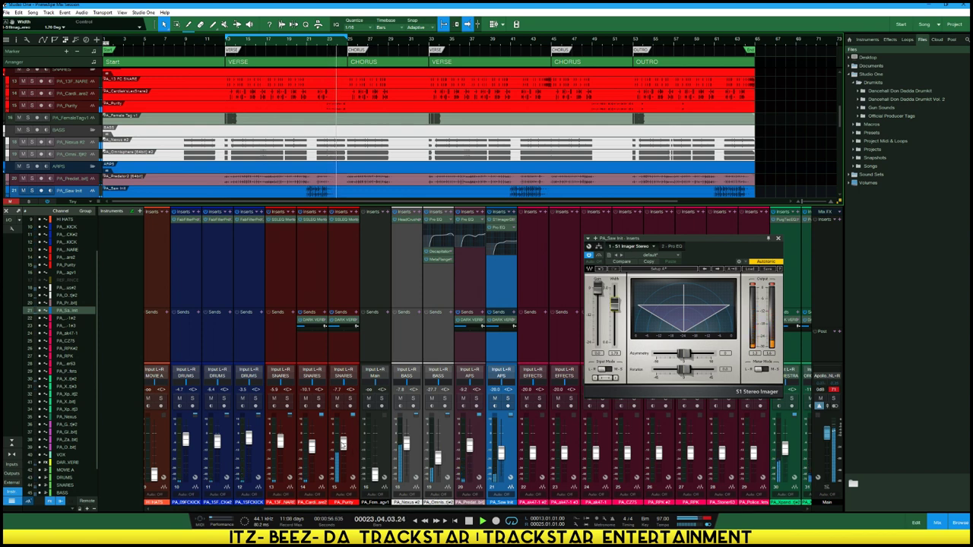
# Lower the PA_Purity snare slightly and bring the HI HATS fader up to 0 dB
pyautogui.moveTo(346, 453); pyautogui.dragTo(346, 461)
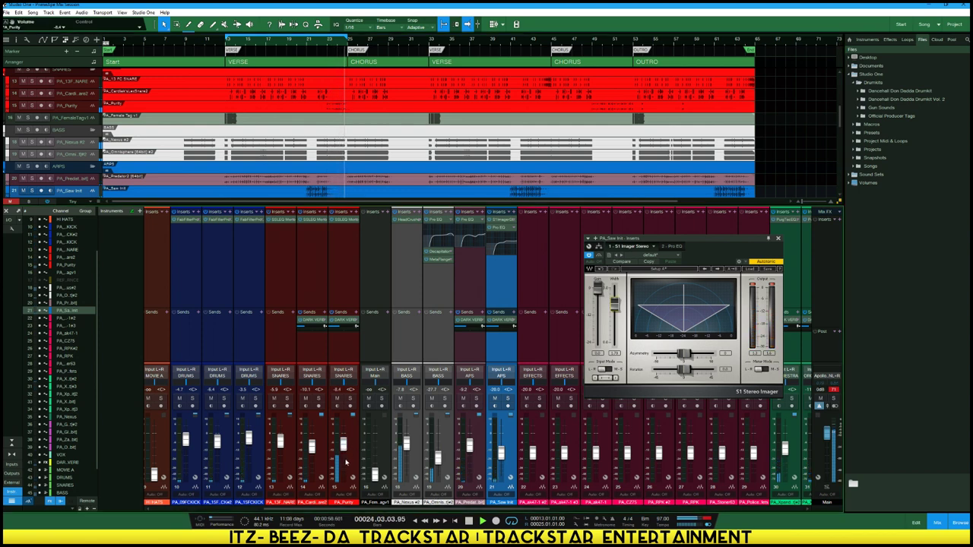
pyautogui.moveTo(431, 510); pyautogui.dragTo(186, 497)
pyautogui.press('space')
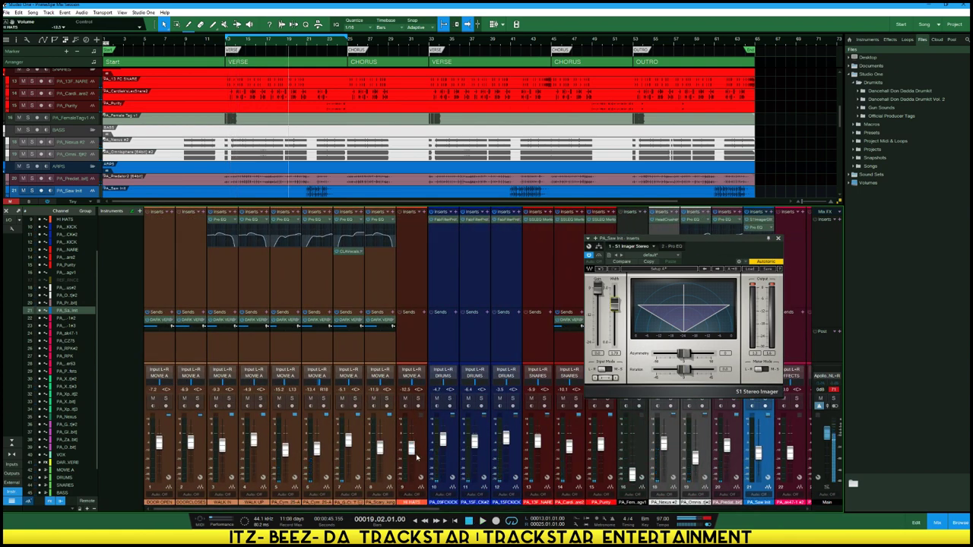
pyautogui.moveTo(411, 450); pyautogui.dragTo(411, 443)
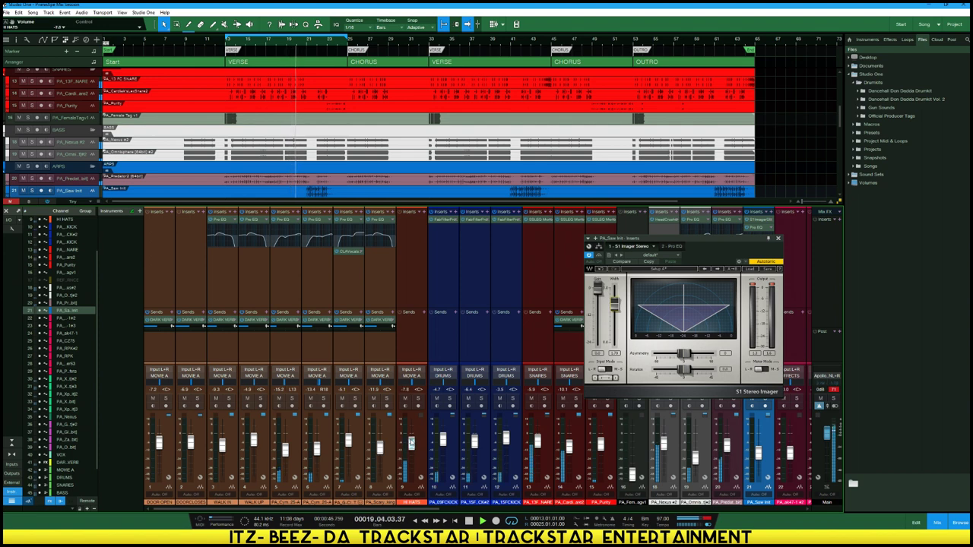
pyautogui.moveTo(411, 443); pyautogui.dragTo(411, 441)
pyautogui.press('space')
# Send HI HATS to DARK VERB, set it to -5.7 dB, and copy channel 7's Pro EQ onto it
pyautogui.click(424, 313)
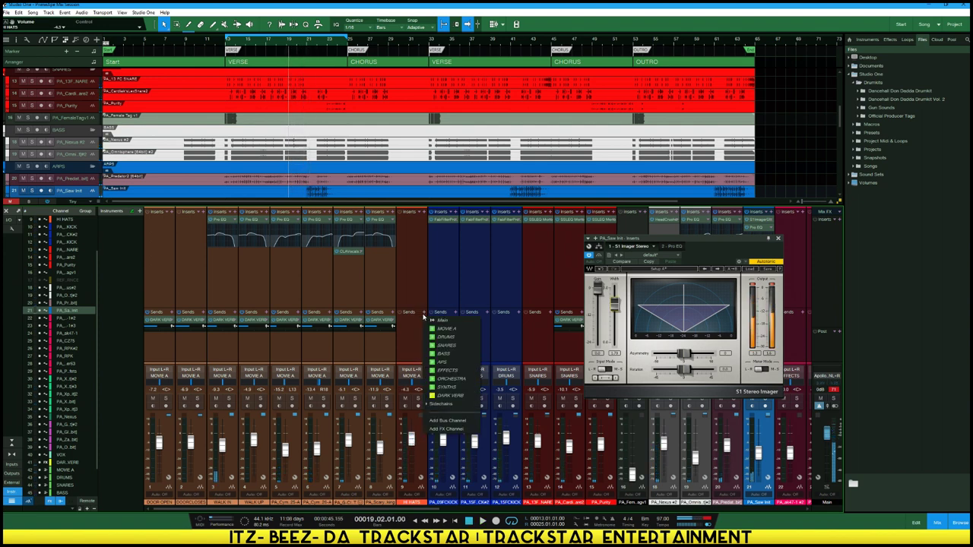
pyautogui.click(446, 395)
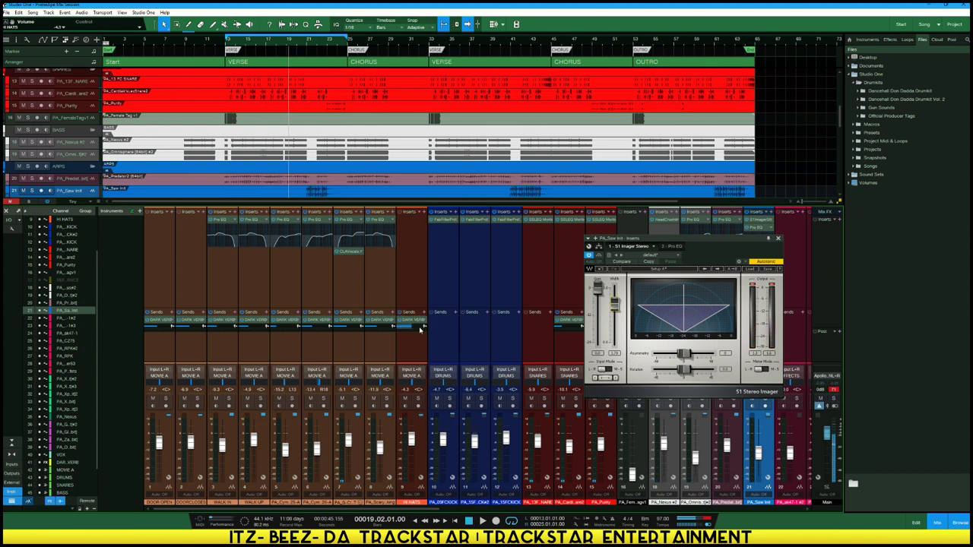
pyautogui.press('space')
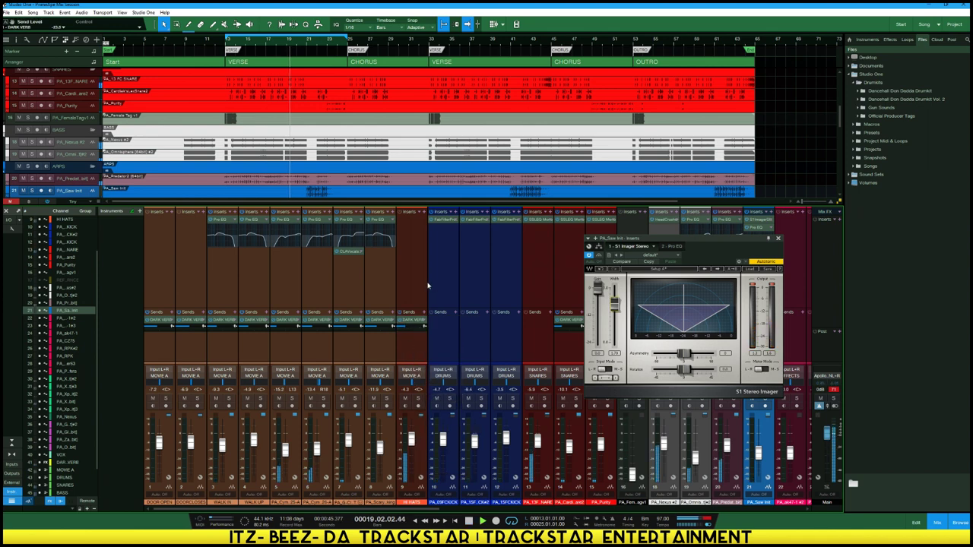
pyautogui.moveTo(415, 449); pyautogui.dragTo(423, 496)
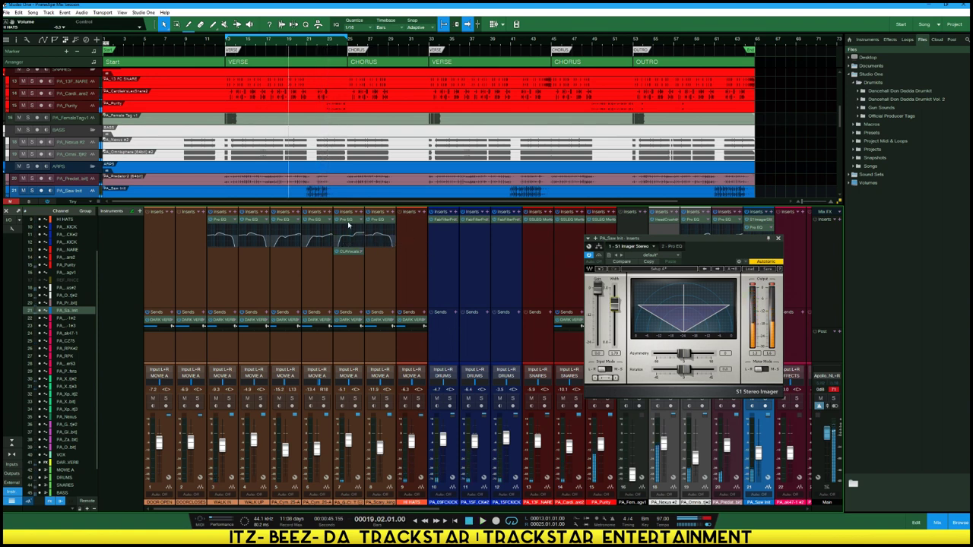
pyautogui.moveTo(349, 224); pyautogui.dragTo(411, 233)
# Insert DC-Brightness on HI HATS and apply its 01-Factory Presets > More Air preset
pyautogui.click(421, 212)
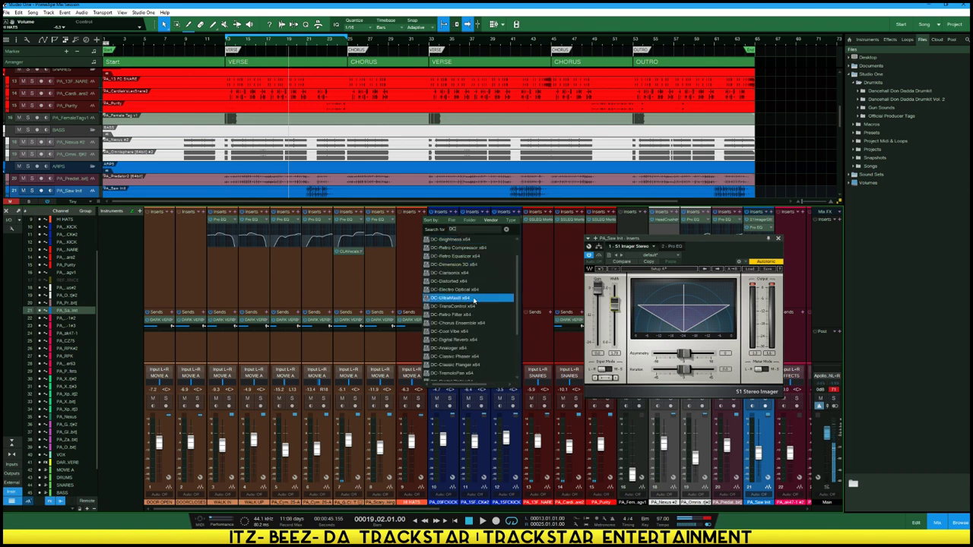
pyautogui.scroll(-2, 475, 328)
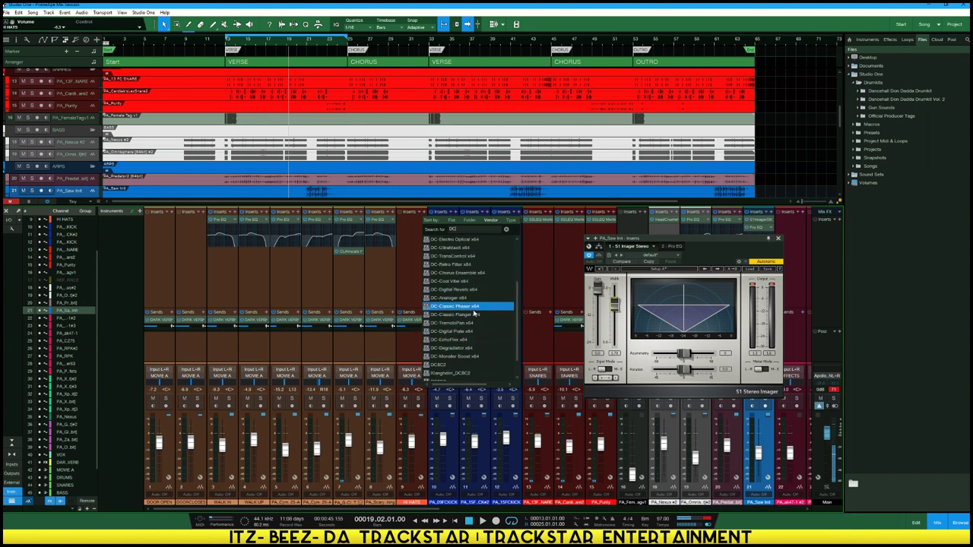
pyautogui.scroll(2, 472, 304)
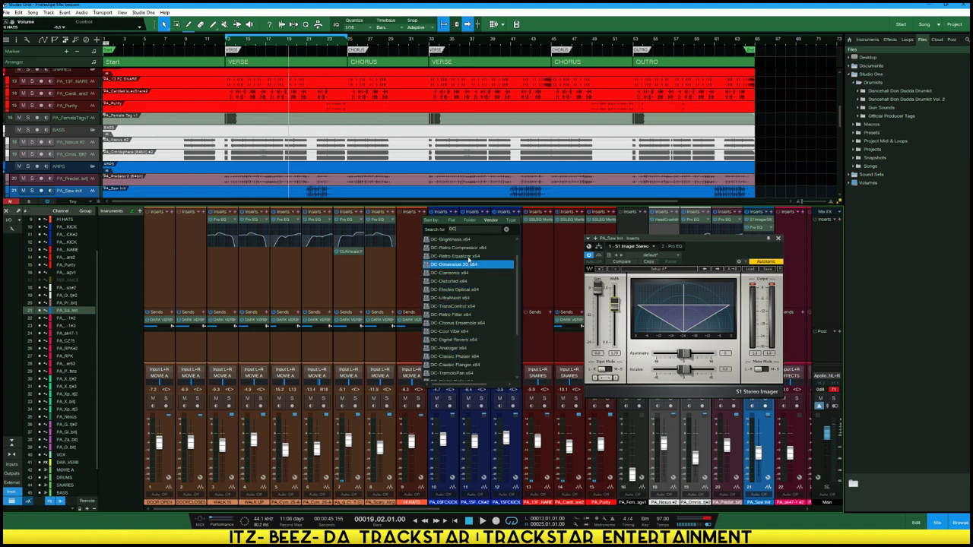
pyautogui.click(454, 239)
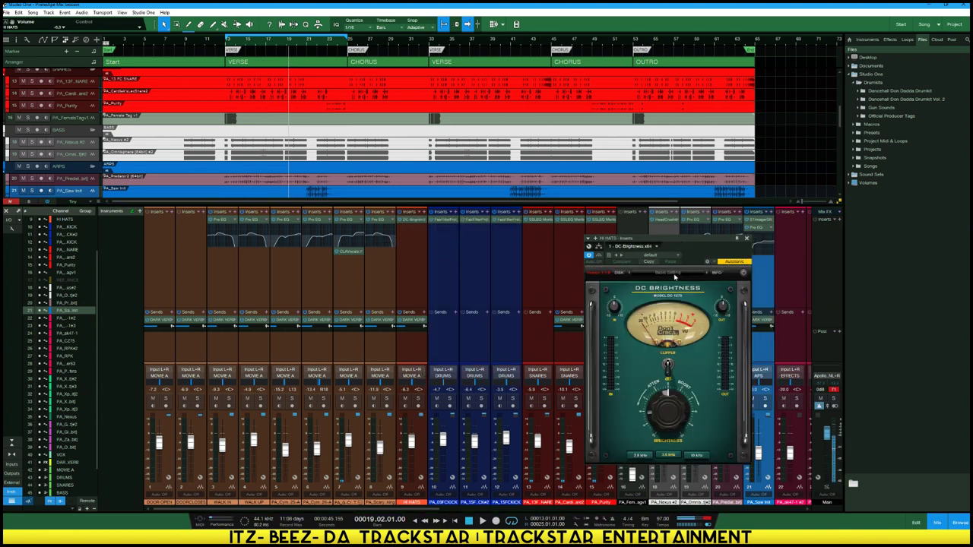
pyautogui.click(674, 278)
pyautogui.moveTo(675, 303)
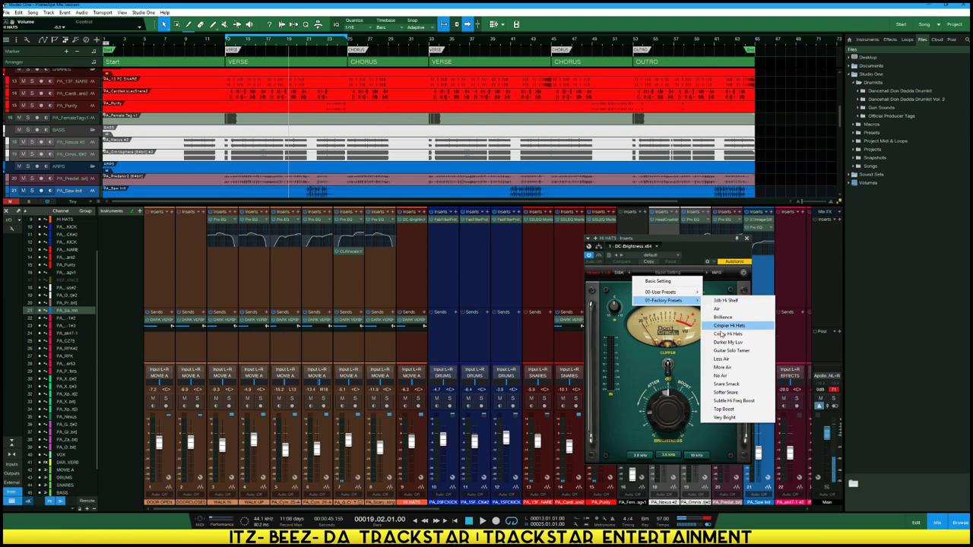
pyautogui.click(722, 368)
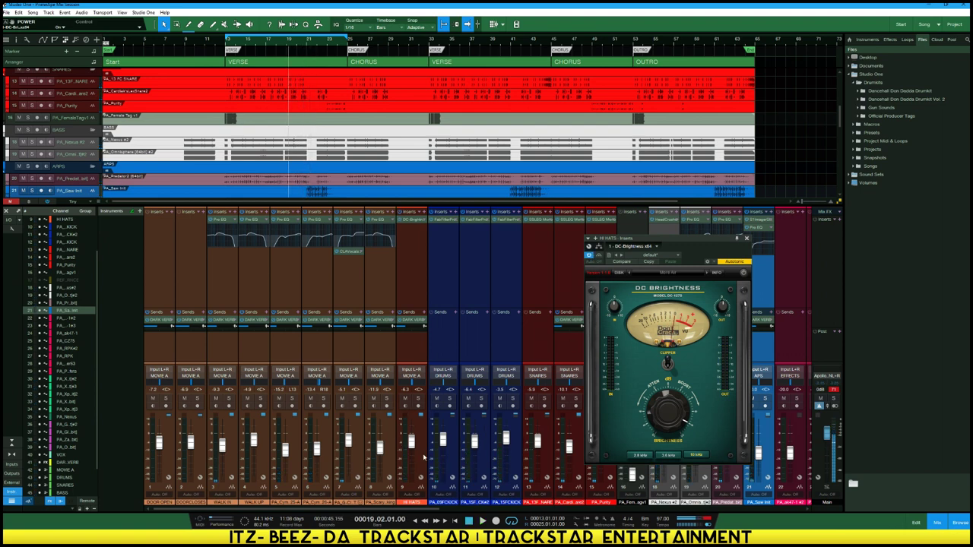
# Lower the HI HATS fader to about -9.5 dB and glance at channel 8's Pro EQ
pyautogui.moveTo(412, 441); pyautogui.dragTo(414, 450)
pyautogui.press('space')
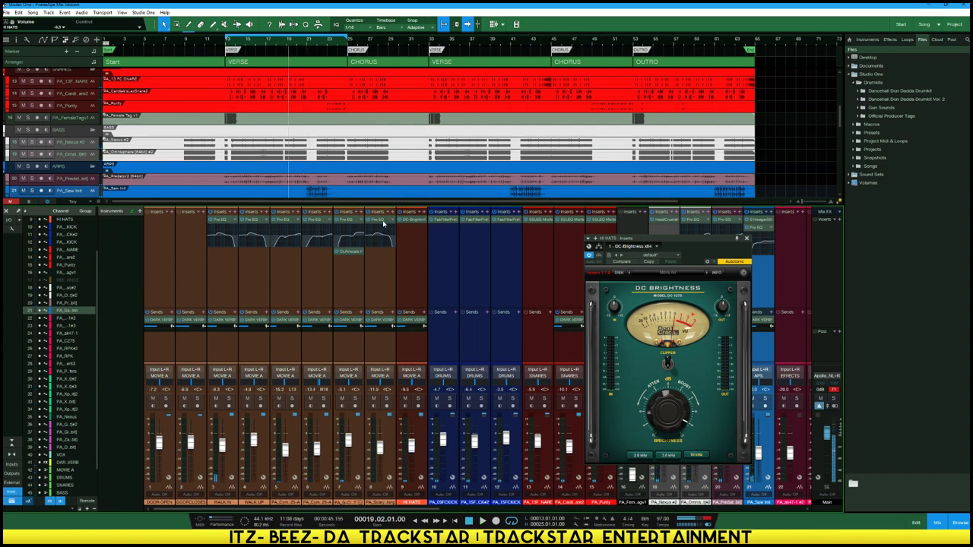
pyautogui.click(377, 221)
pyautogui.click(412, 236)
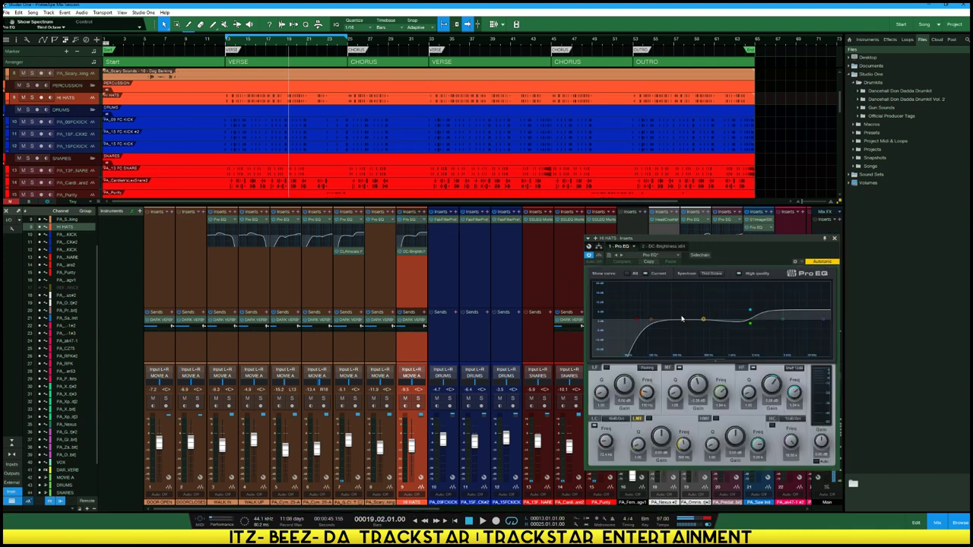
# On the HI HATS Pro EQ, switch off the HF and MF bands and raise the low cut above 243 Hz
pyautogui.moveTo(639, 323); pyautogui.dragTo(675, 327)
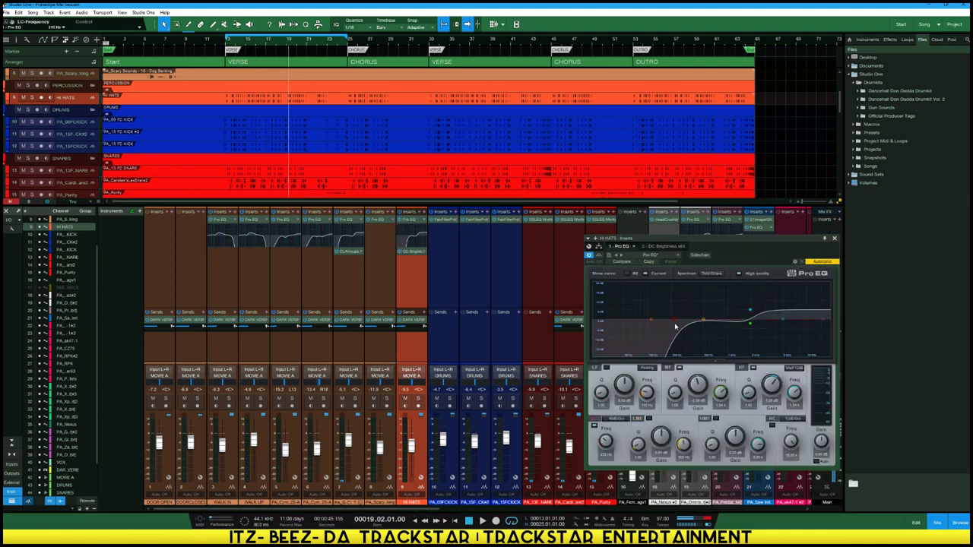
pyautogui.doubleClick(751, 312)
pyautogui.click(750, 312)
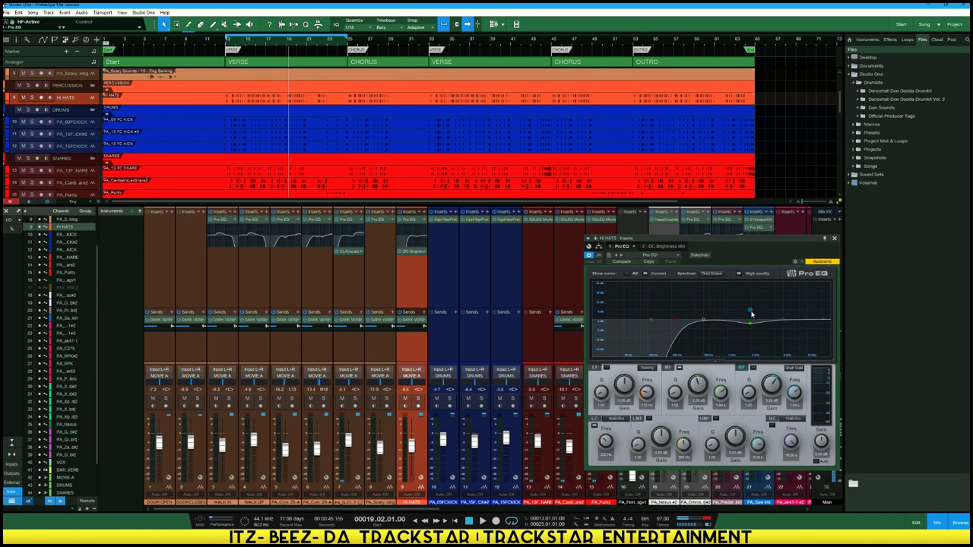
pyautogui.doubleClick(751, 327)
pyautogui.moveTo(677, 321); pyautogui.dragTo(687, 322)
# Pull the HI HATS fader down to roughly -20 dB during playback and close the DC Brightness window
pyautogui.press('space')
pyautogui.moveTo(411, 446); pyautogui.dragTo(411, 448)
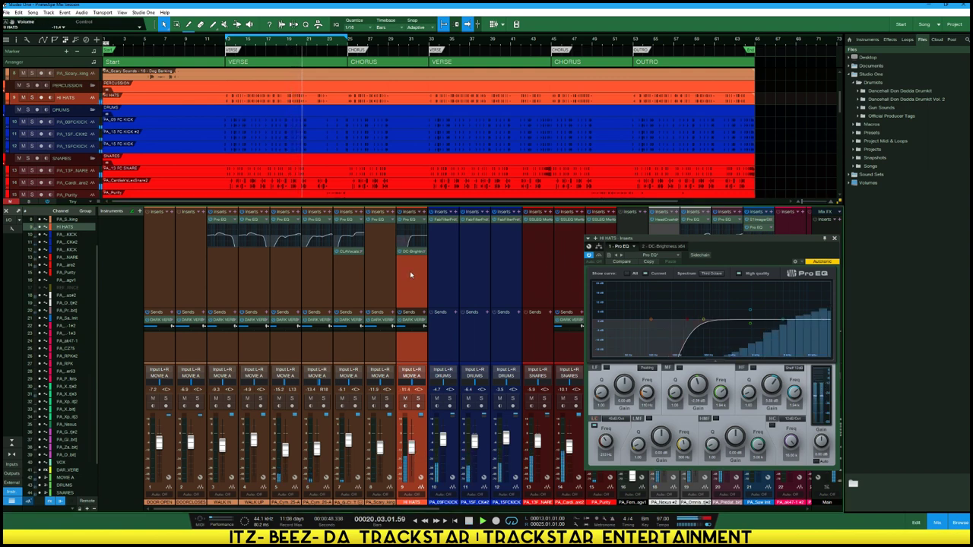
pyautogui.click(413, 251)
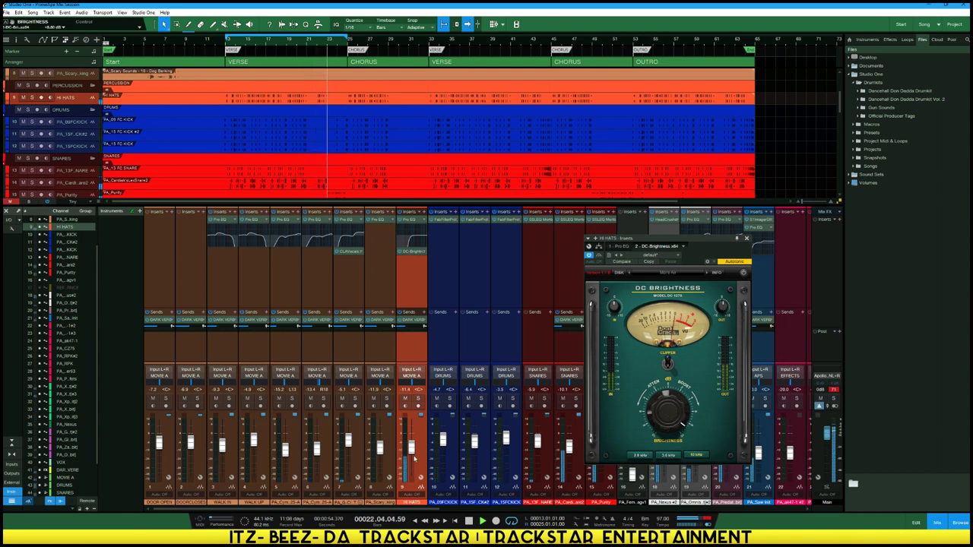
pyautogui.moveTo(414, 452); pyautogui.dragTo(414, 455)
pyautogui.scroll(-4, 414, 456)
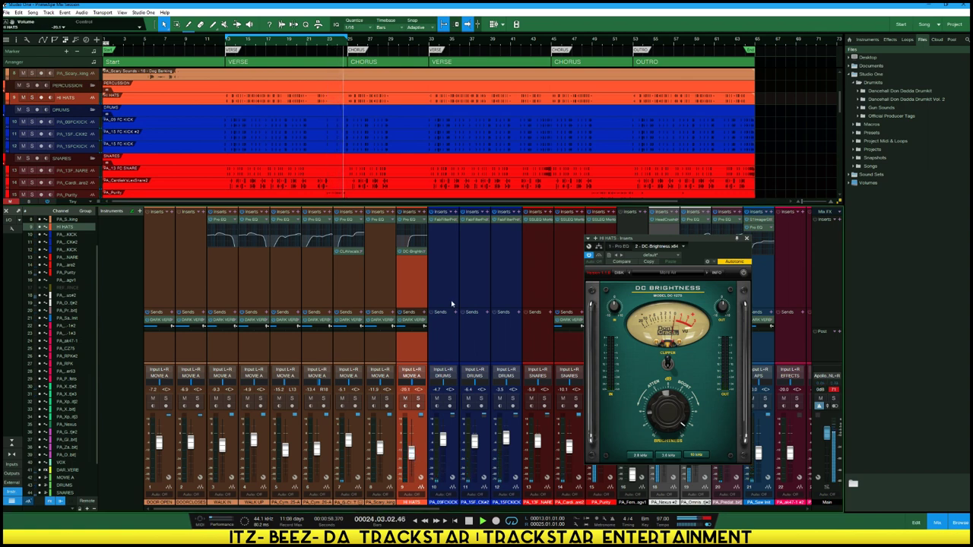
pyautogui.click(746, 238)
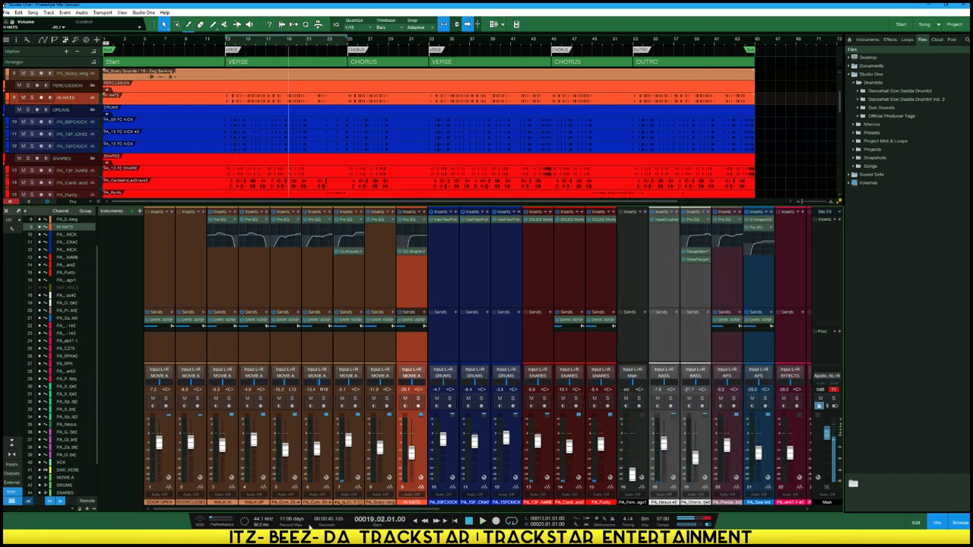
pyautogui.moveTo(306, 510); pyautogui.dragTo(193, 508)
pyautogui.click(817, 445)
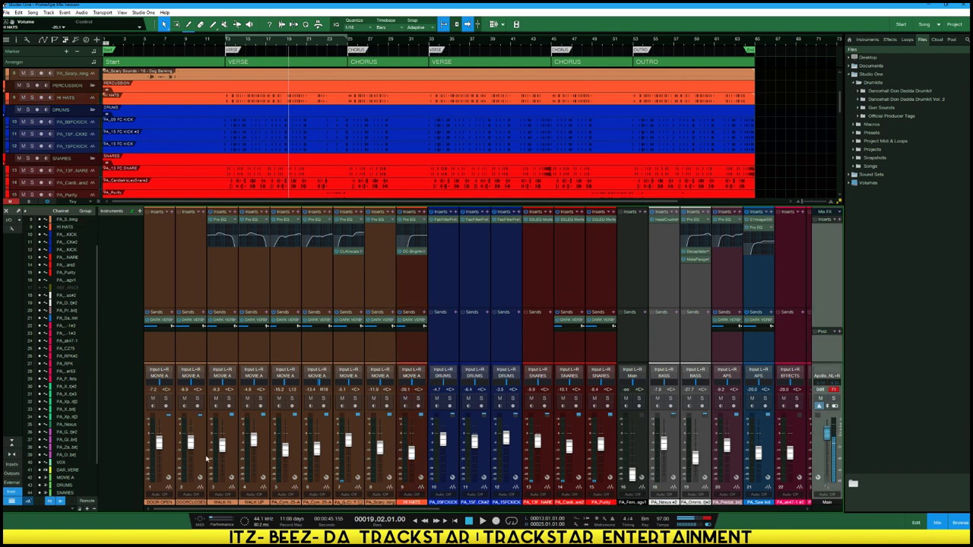
pyautogui.click(165, 462)
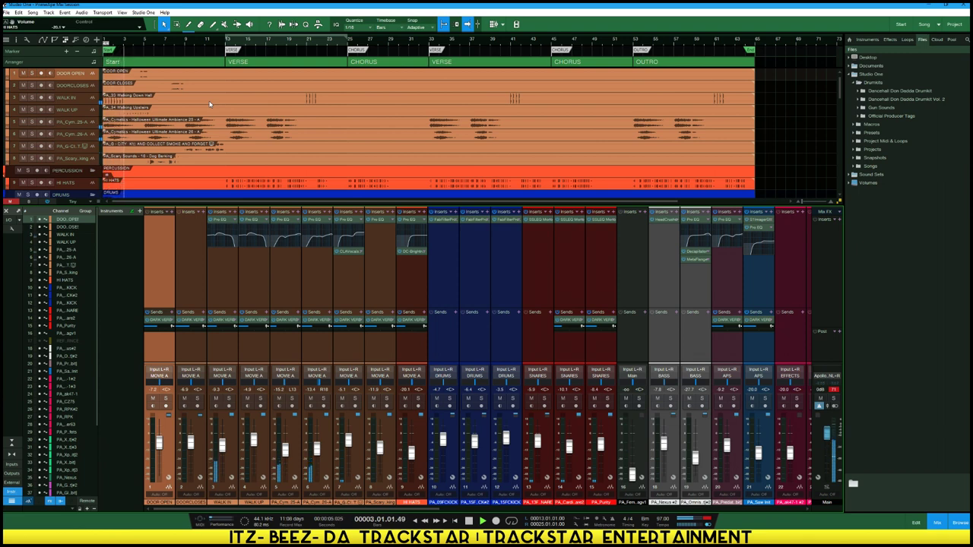
pyautogui.press('space')
pyautogui.scroll(-10, 194, 117)
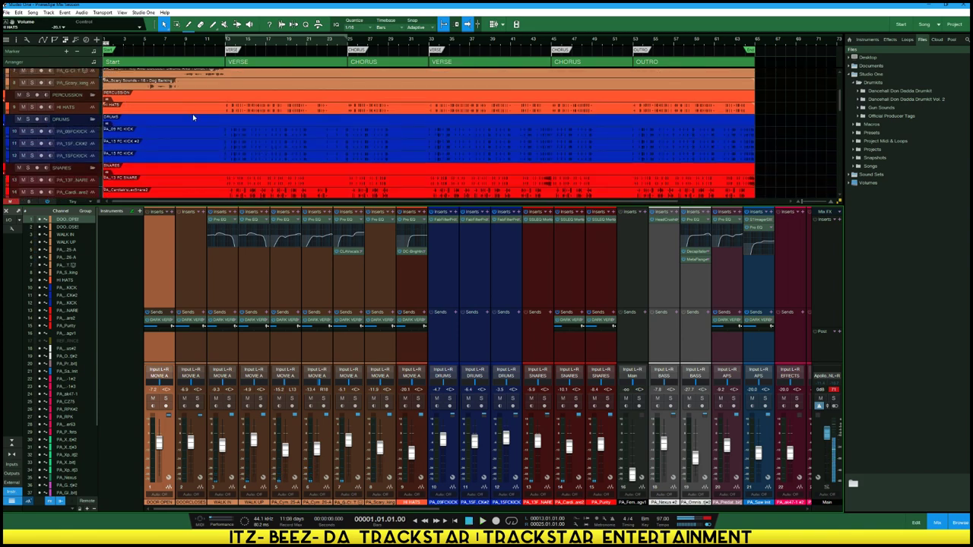
pyautogui.scroll(-12, 195, 119)
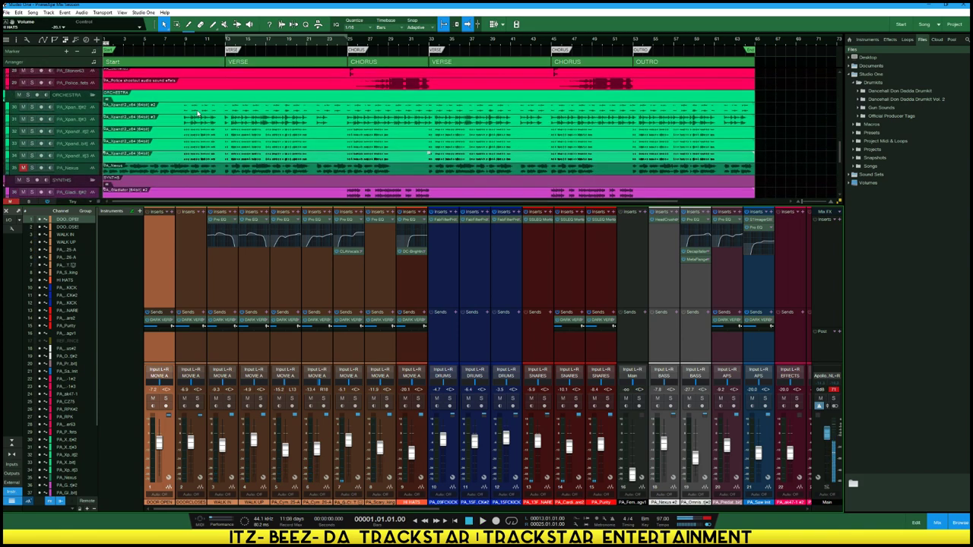
pyautogui.scroll(2, 190, 111)
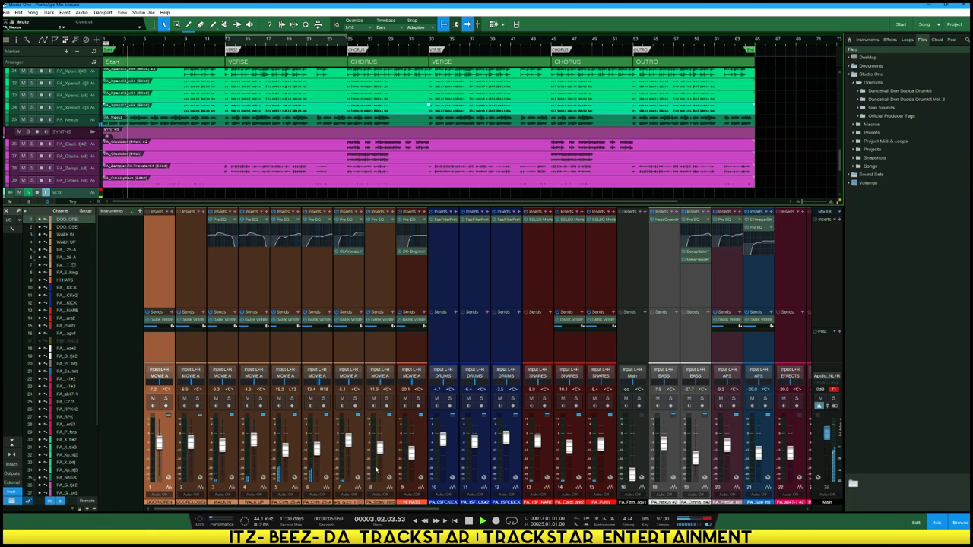
pyautogui.moveTo(447, 509); pyautogui.dragTo(677, 494)
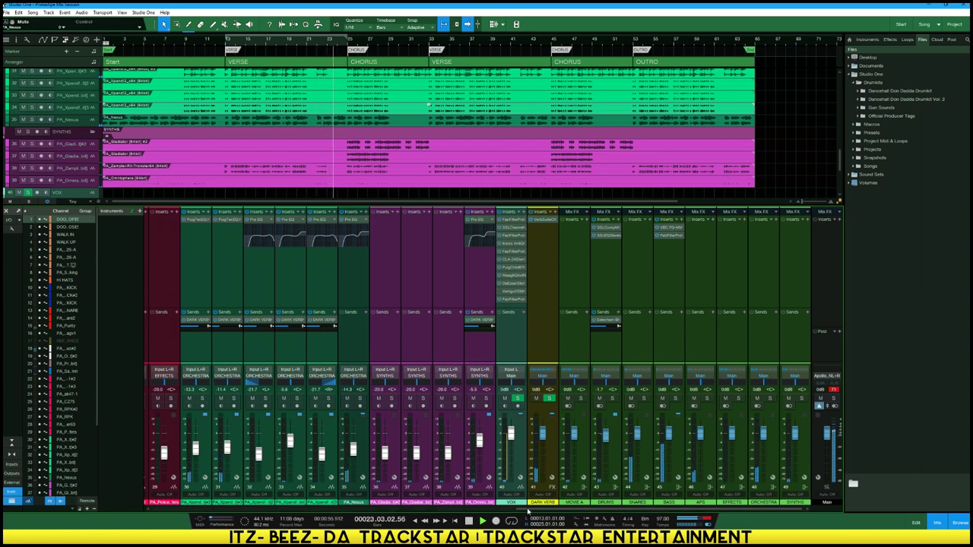
pyautogui.moveTo(527, 510); pyautogui.dragTo(469, 510)
pyautogui.press('space')
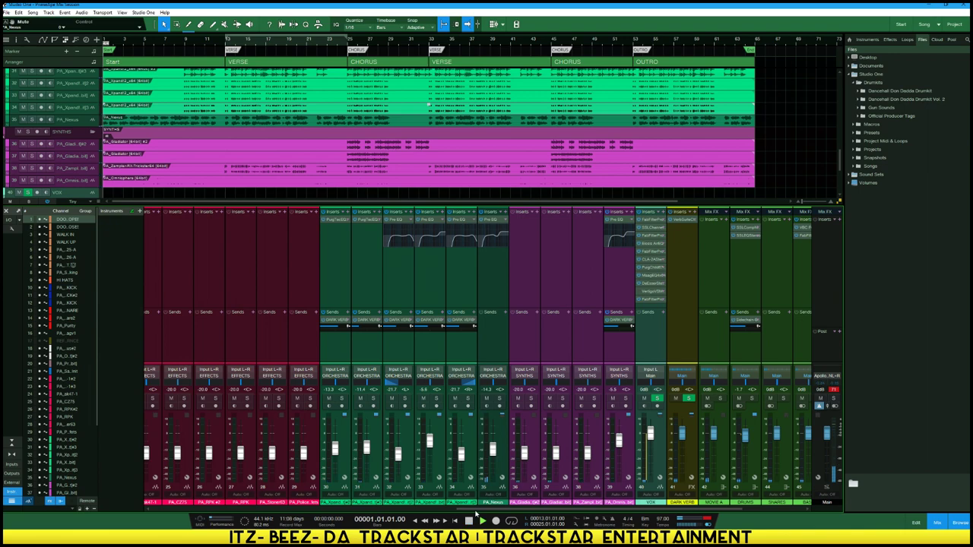
pyautogui.press('space')
pyautogui.moveTo(475, 510); pyautogui.dragTo(569, 513)
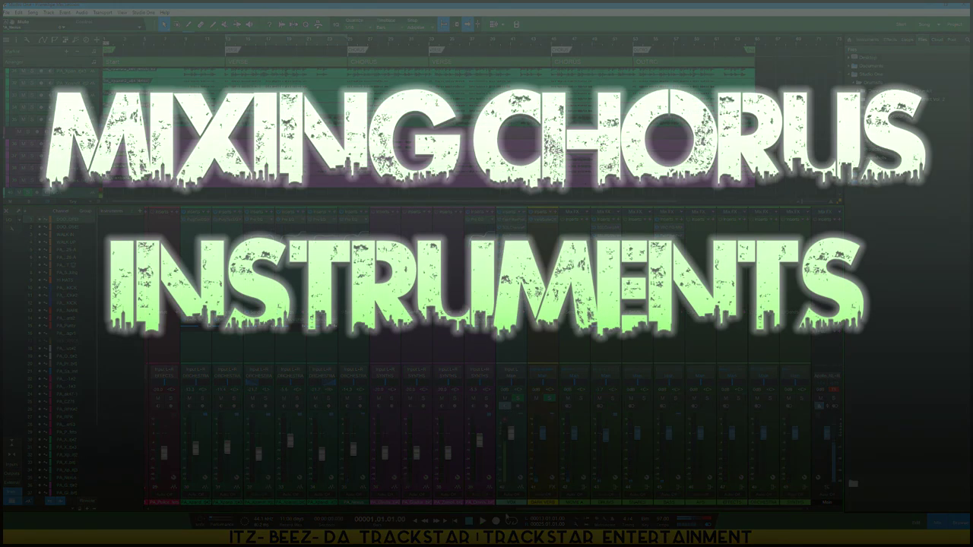
pyautogui.moveTo(532, 513)
pyautogui.mouseDown()
pyautogui.moveTo(404, 507)
pyautogui.moveTo(532, 519)
pyautogui.mouseUp()
# Mark bars 25 to 33 on the ruler and loop that chorus range
pyautogui.scroll(-3, 327, 146)
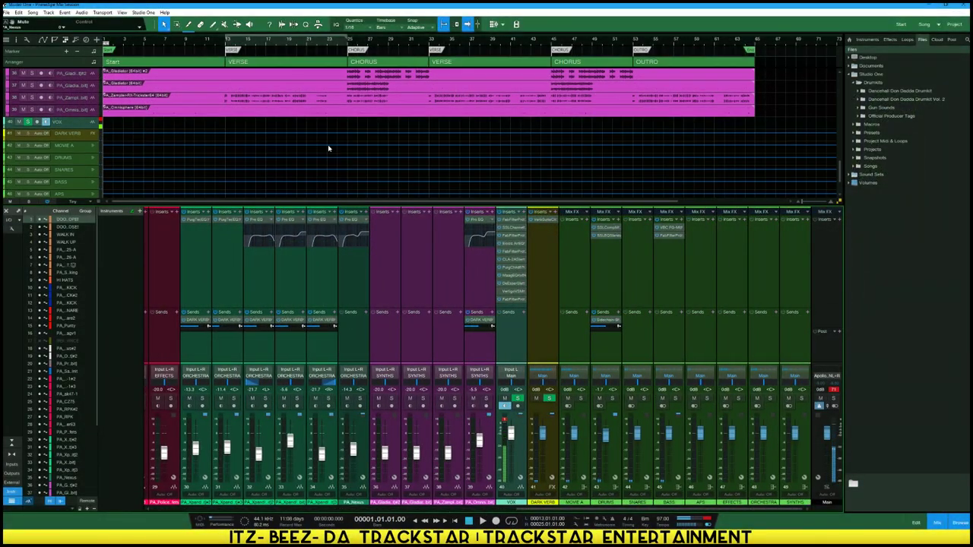
pyautogui.scroll(5, 342, 149)
pyautogui.scroll(5, 342, 150)
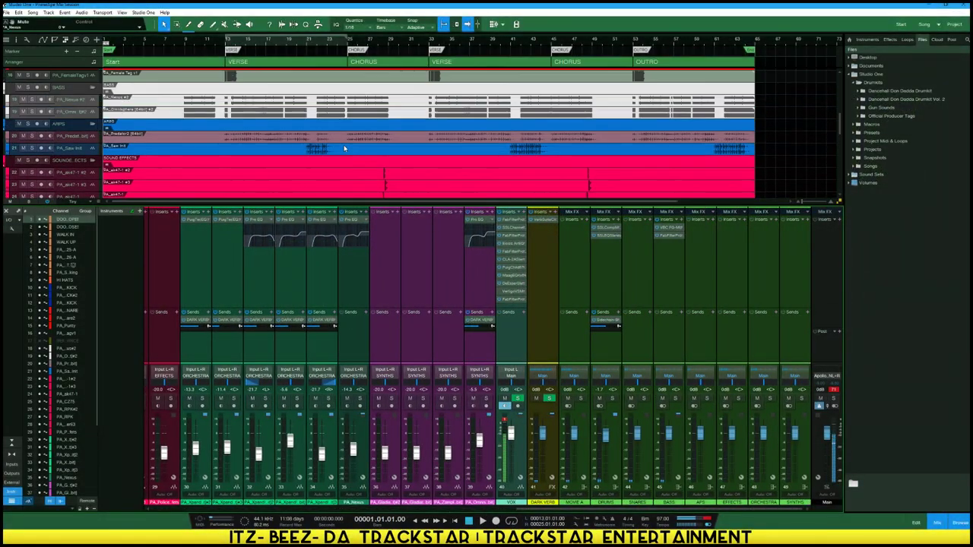
pyautogui.scroll(5, 350, 142)
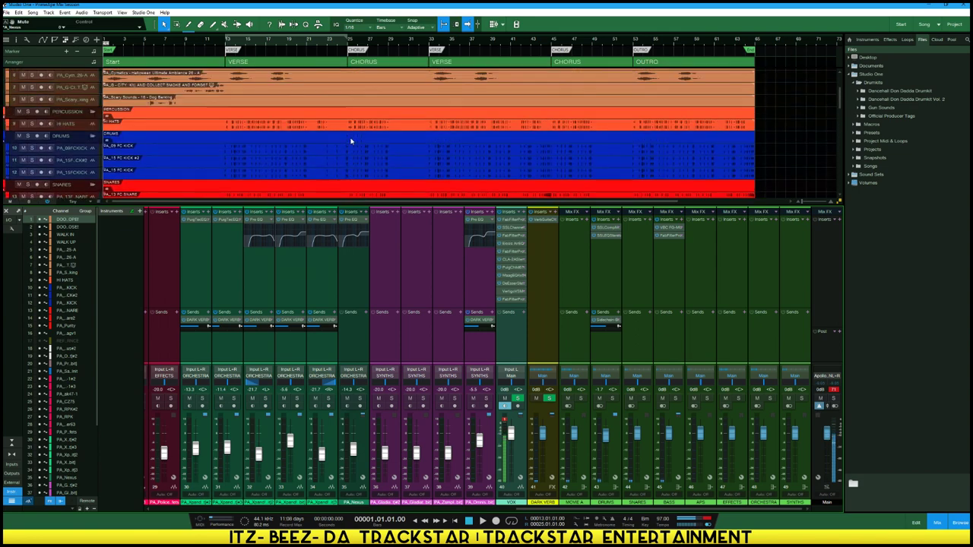
pyautogui.scroll(-8, 351, 139)
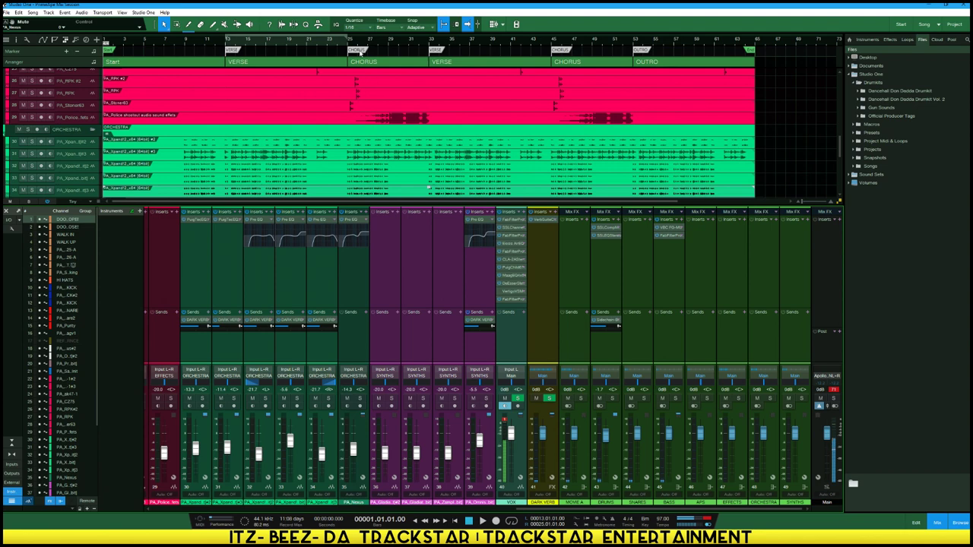
pyautogui.moveTo(352, 31); pyautogui.dragTo(435, 40)
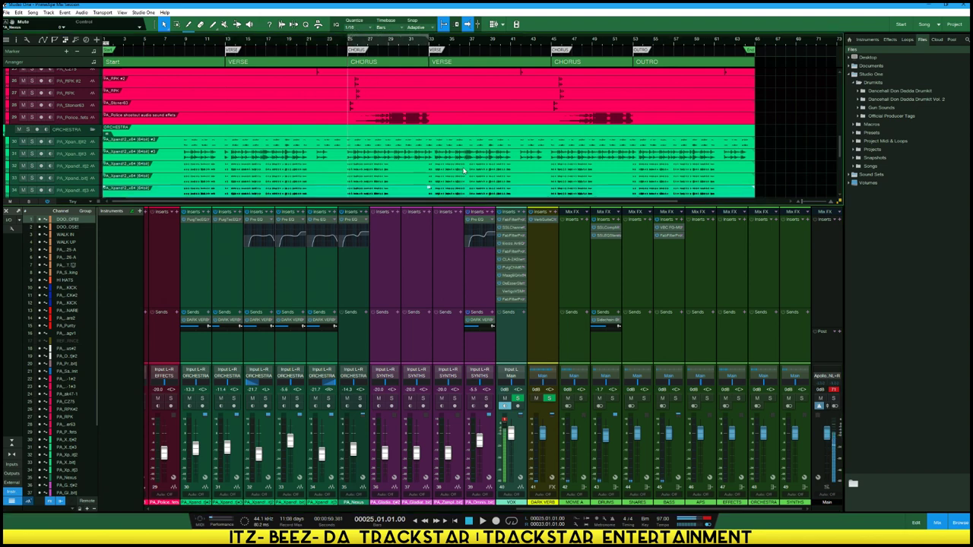
pyautogui.press('KP_Divide')
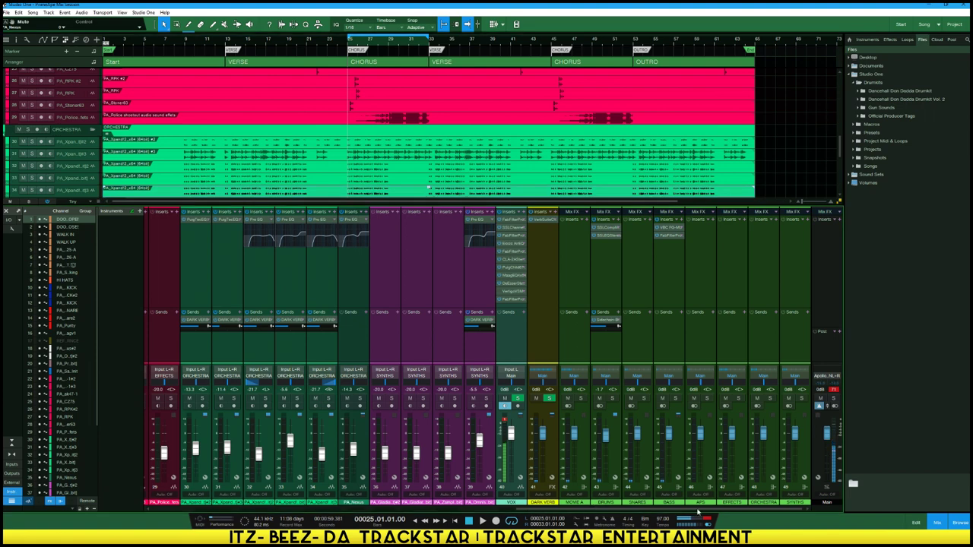
# Select the SYNTHS channels and play the looped chorus
pyautogui.hscroll(-4, 523, 431)
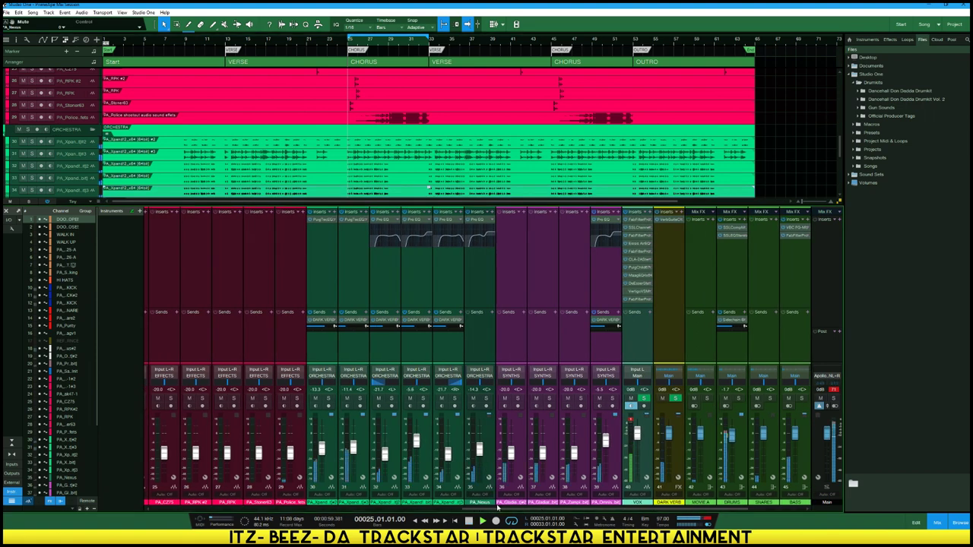
pyautogui.click(523, 431)
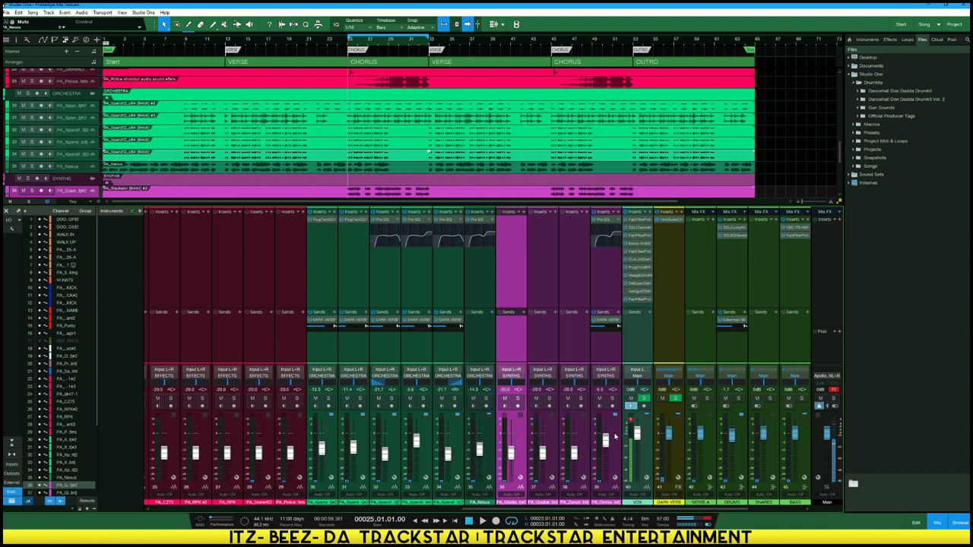
pyautogui.keyDown('shift'); pyautogui.click(585, 436); pyautogui.keyUp('shift')
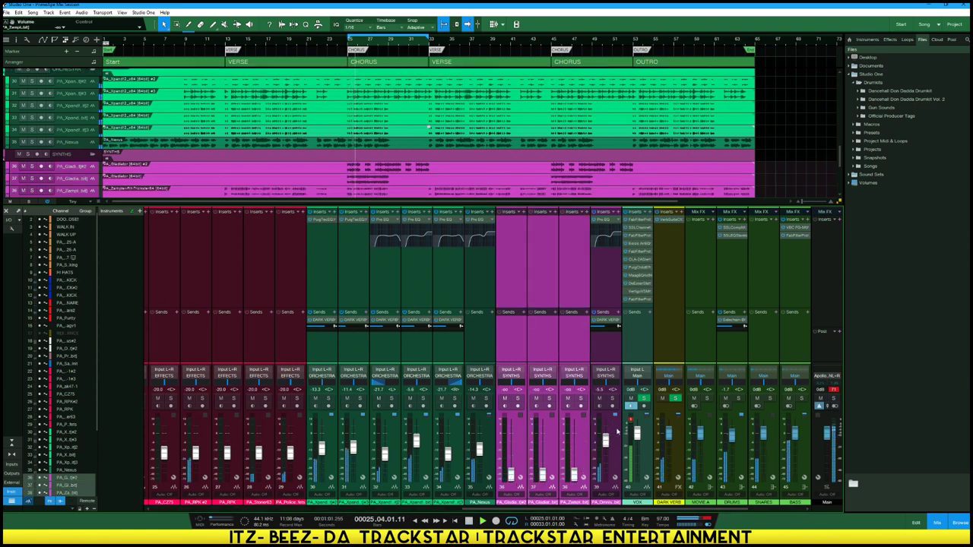
pyautogui.click(604, 275)
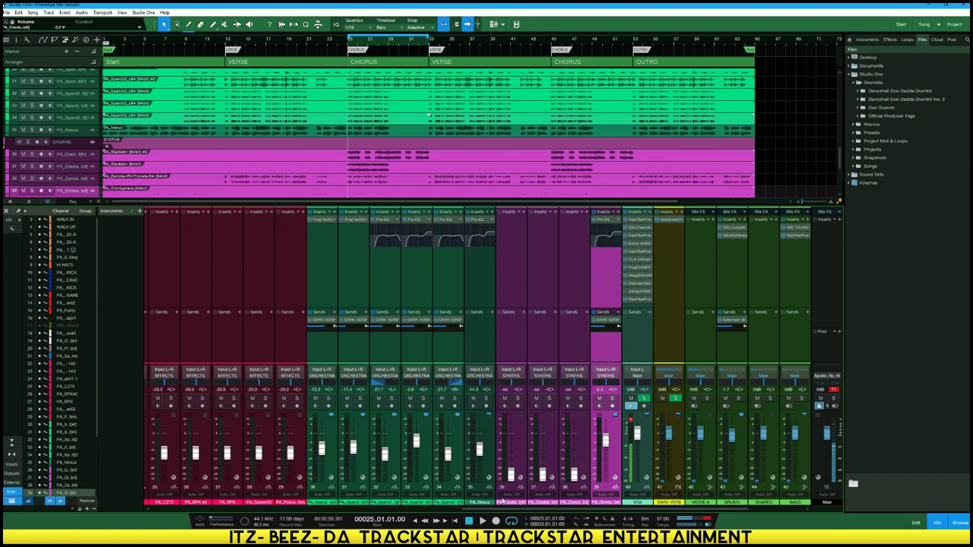
pyautogui.moveTo(503, 511); pyautogui.dragTo(415, 469)
pyautogui.press('space')
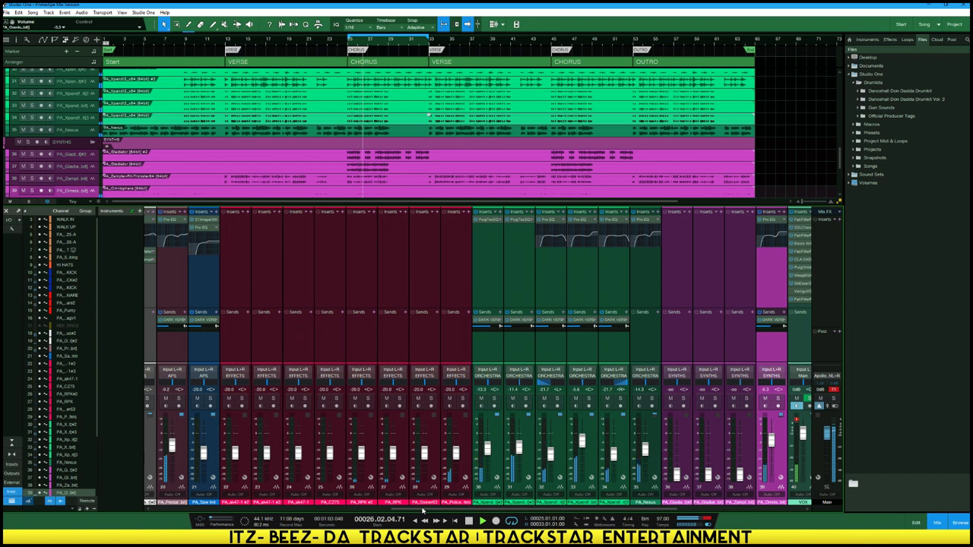
# Solo effects channels 27, 28 and 29, audition them alone, then unsolo all three
pyautogui.moveTo(427, 510); pyautogui.dragTo(402, 509)
pyautogui.press('space')
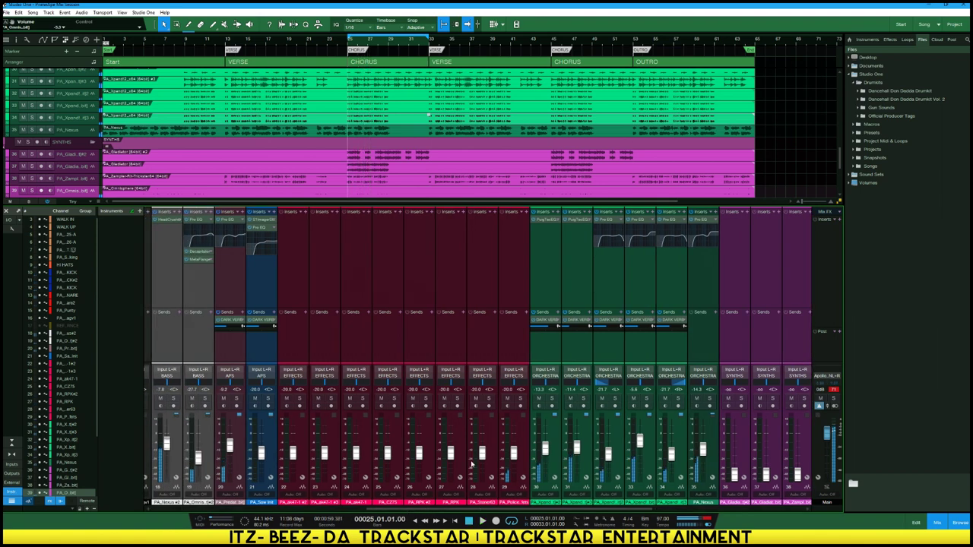
pyautogui.click(489, 398)
pyautogui.click(456, 399)
pyautogui.click(426, 398)
pyautogui.press('space')
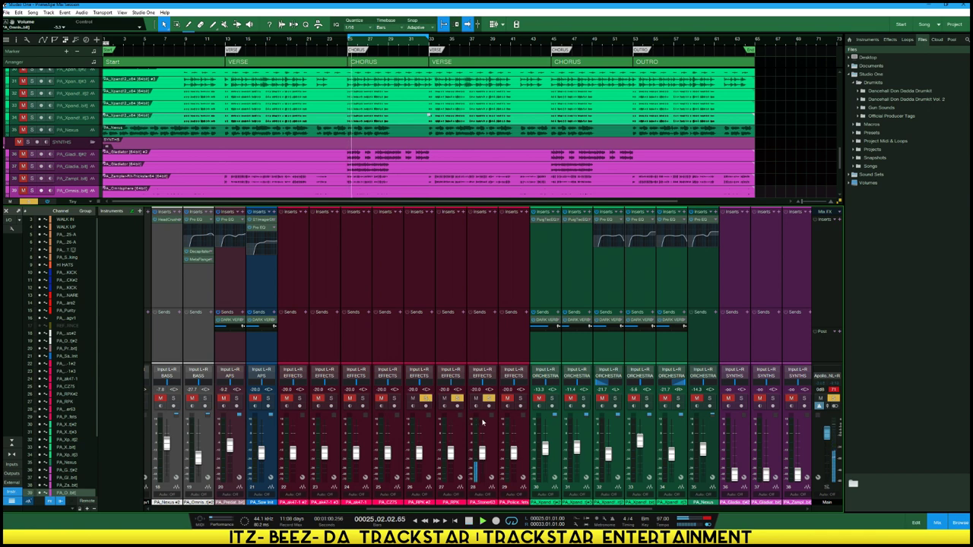
pyautogui.press('space')
pyautogui.click(425, 399)
pyautogui.click(457, 398)
pyautogui.click(488, 398)
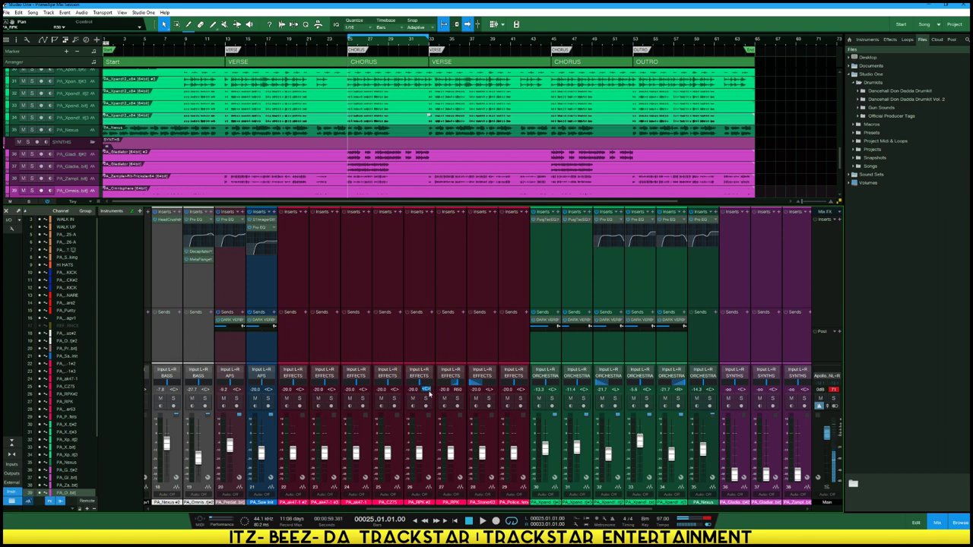
# Pan effects channel 26 to R75 and channel 27 to R60 with channels 26–28 soloed
pyautogui.write('l')
pyautogui.moveTo(426, 391); pyautogui.dragTo(429, 394)
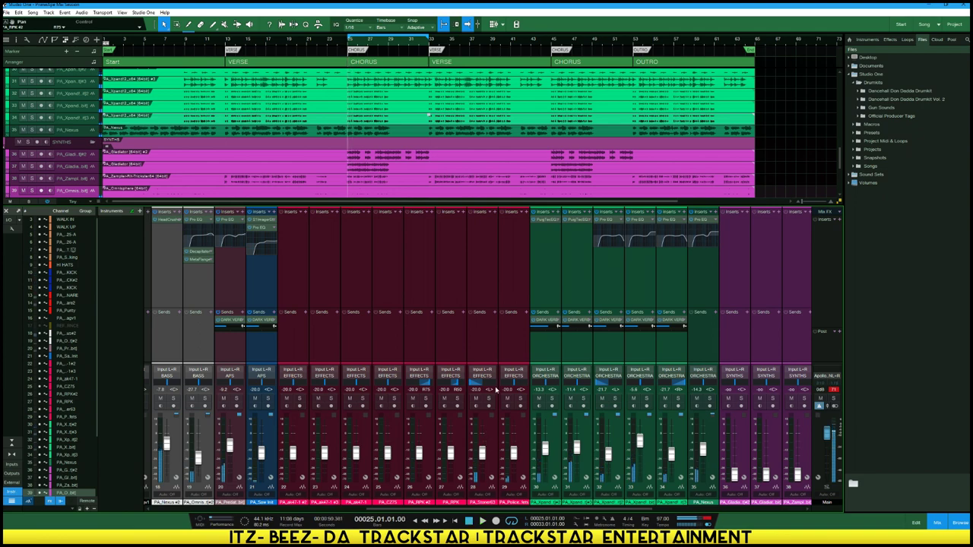
pyautogui.click(428, 435)
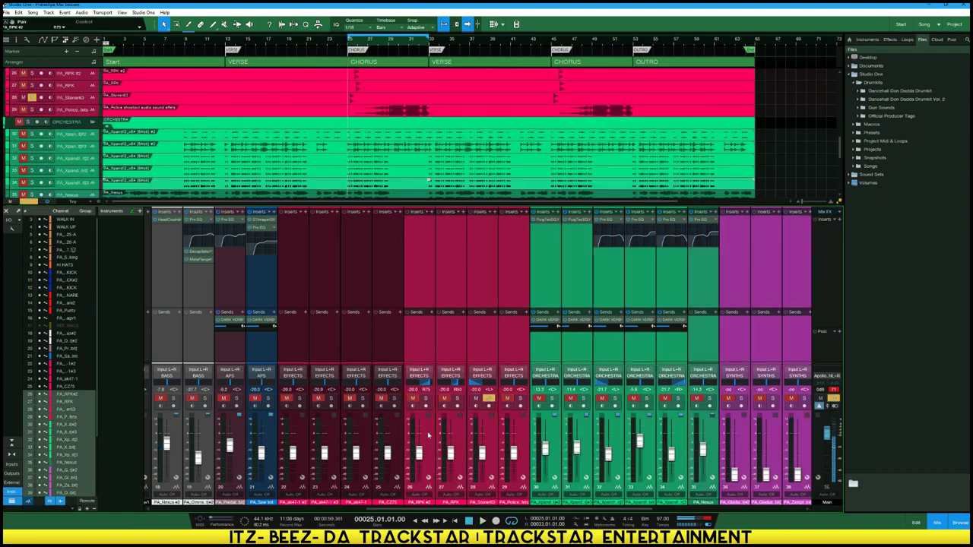
pyautogui.click(488, 436)
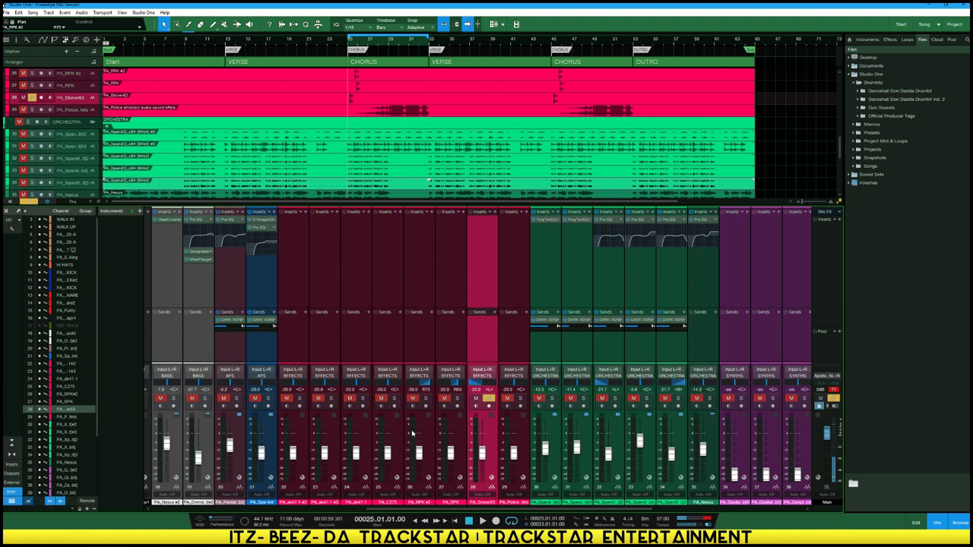
pyautogui.keyDown('shift'); pyautogui.click(413, 434); pyautogui.keyUp('shift')
pyautogui.click(427, 398)
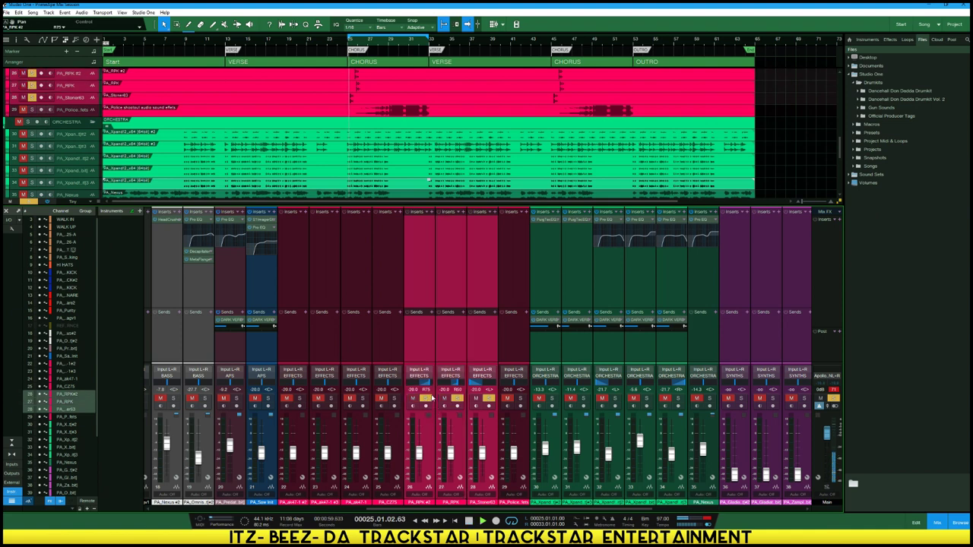
pyautogui.press('space')
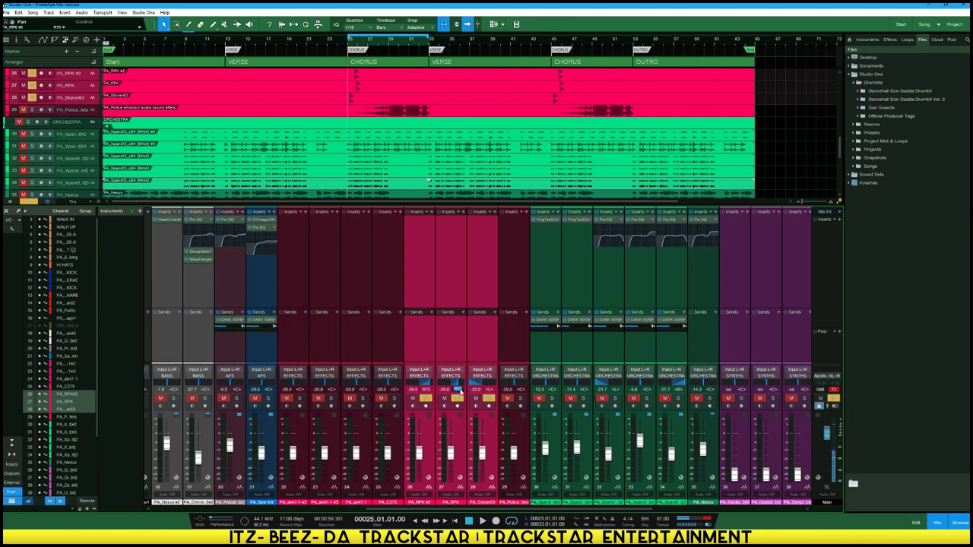
pyautogui.press('Return')
pyautogui.click(428, 391)
pyautogui.press('Return')
# Pan effects channel 28 left to L78, auditioning the section to check it
pyautogui.press('space')
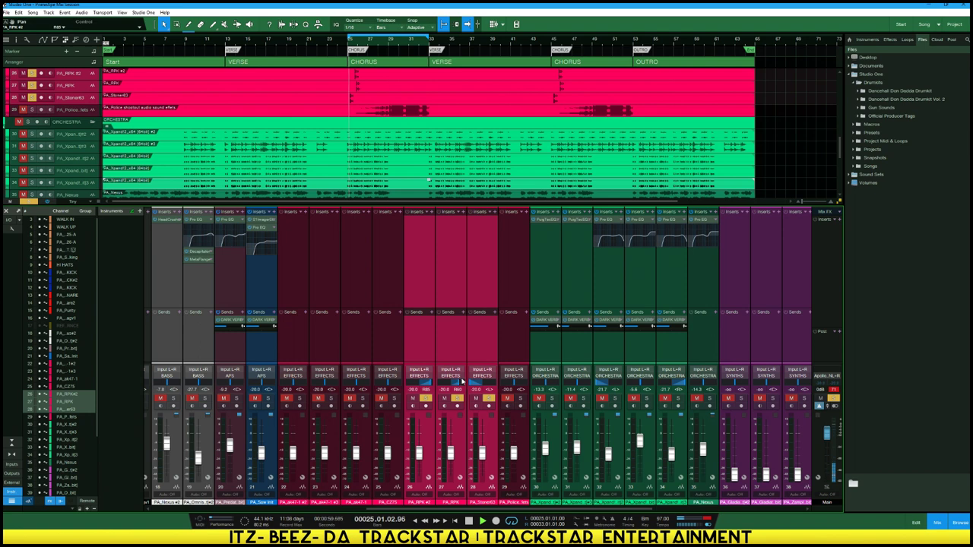
pyautogui.press('space')
pyautogui.moveTo(489, 393); pyautogui.dragTo(493, 390)
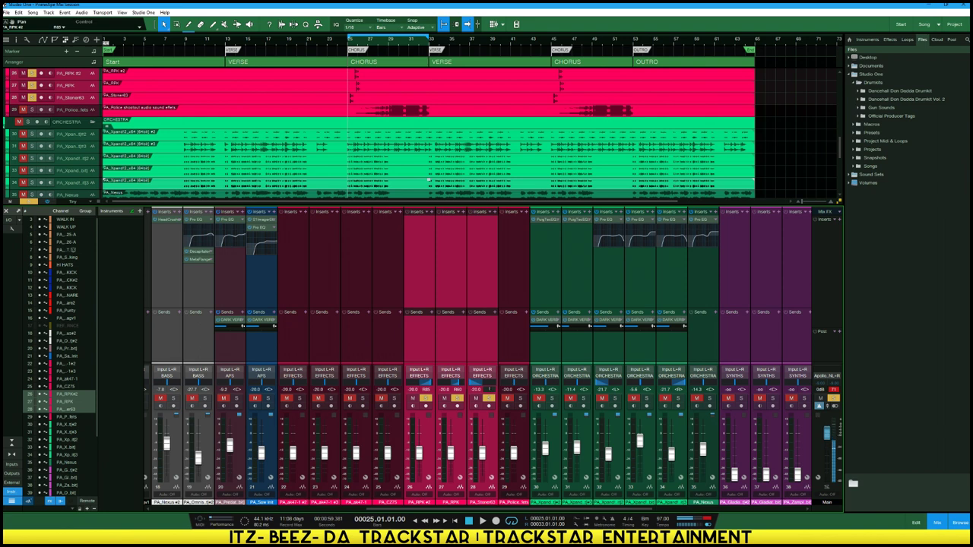
pyautogui.moveTo(493, 390); pyautogui.dragTo(491, 391)
pyautogui.press('space')
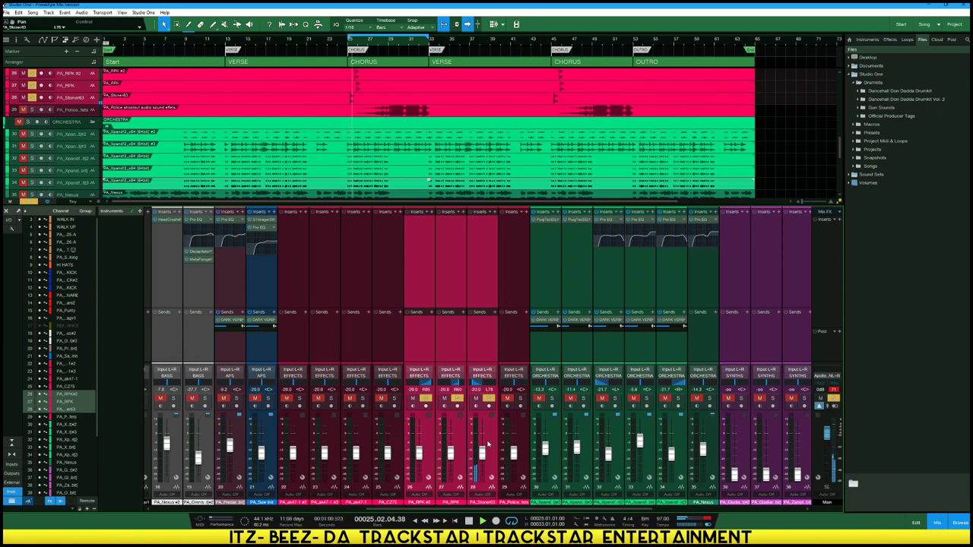
pyautogui.press('space')
# Copy the orchestra channel's Pro EQ onto effects channels 26–28
pyautogui.click(477, 241)
pyautogui.keyDown('shift'); pyautogui.click(428, 267); pyautogui.keyUp('shift')
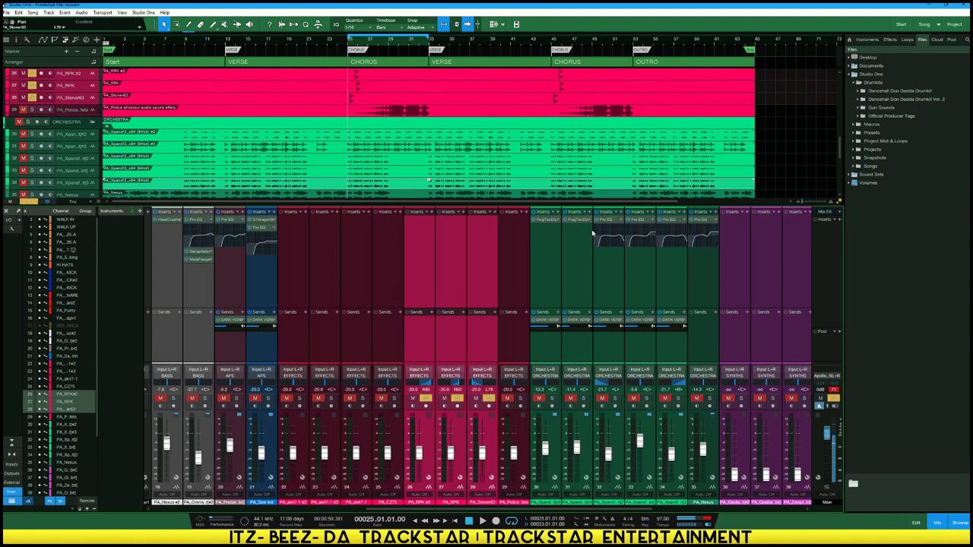
pyautogui.moveTo(608, 221); pyautogui.dragTo(431, 226)
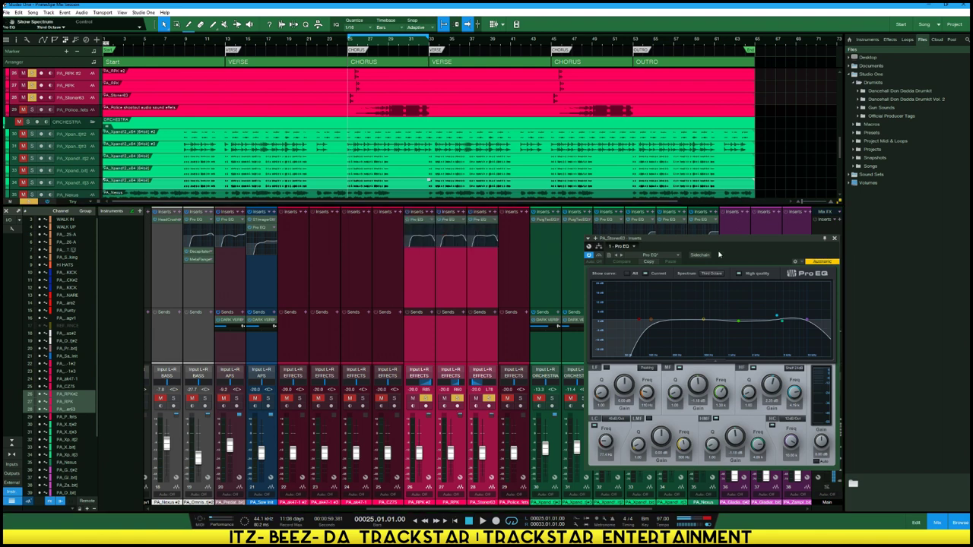
# Clear the old high-cut and high-mid settings and load the default Pro EQ preset
pyautogui.moveTo(806, 323)
pyautogui.mouseDown()
pyautogui.moveTo(783, 318)
pyautogui.moveTo(797, 326)
pyautogui.mouseUp()
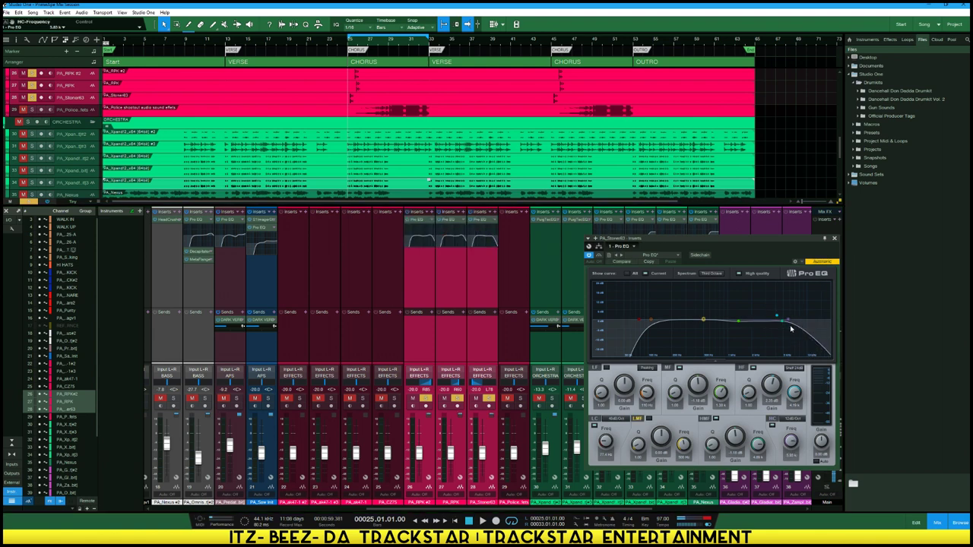
pyautogui.doubleClick(788, 320)
pyautogui.doubleClick(783, 321)
pyautogui.doubleClick(778, 316)
pyautogui.moveTo(783, 320); pyautogui.dragTo(781, 319)
pyautogui.doubleClick(777, 316)
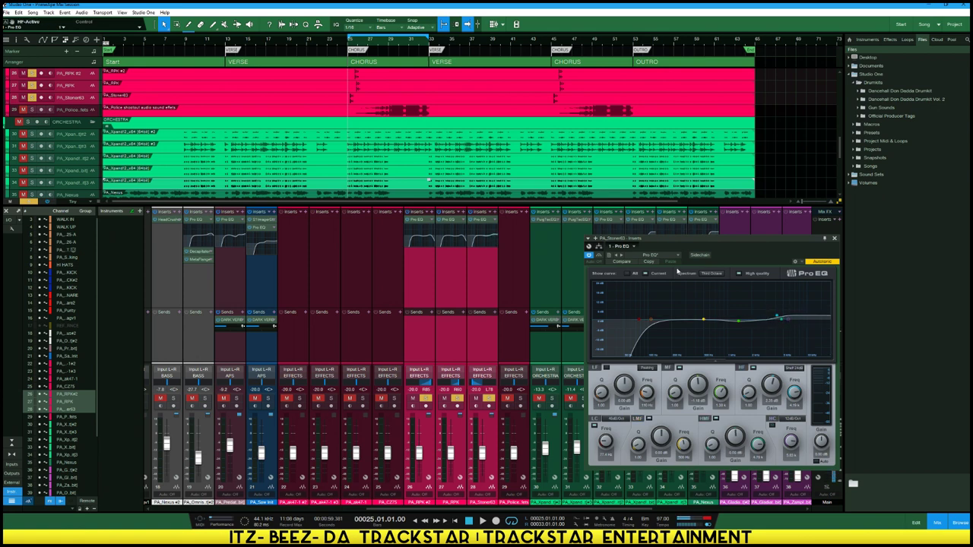
pyautogui.click(672, 255)
pyautogui.click(666, 264)
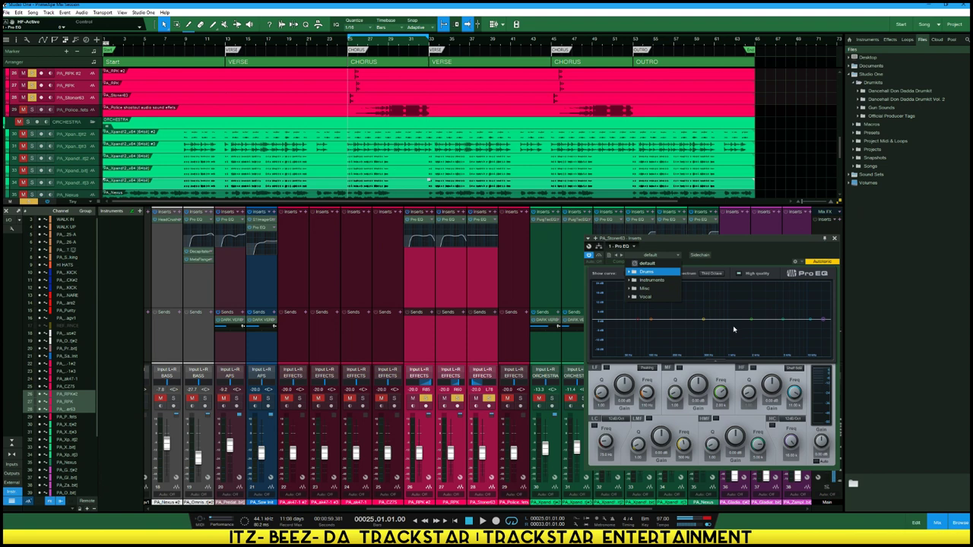
# Enable a 48 dB/oct low cut at about 91 Hz
pyautogui.click(636, 327)
pyautogui.moveTo(639, 321); pyautogui.dragTo(637, 344)
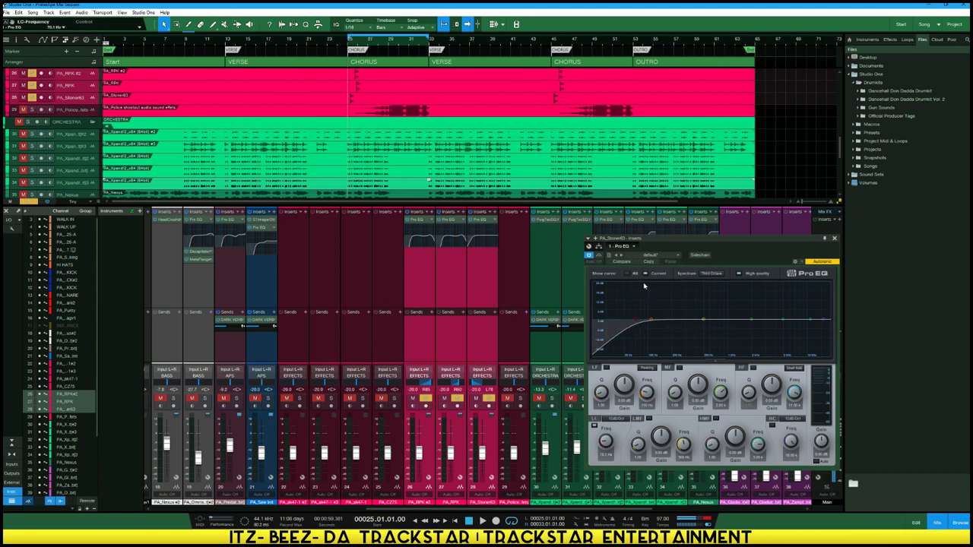
pyautogui.click(628, 420)
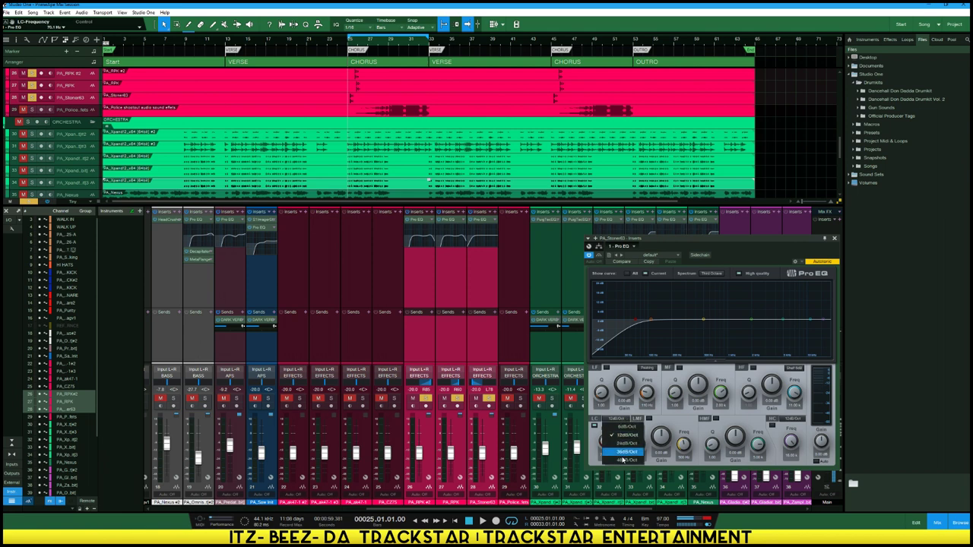
pyautogui.click(626, 461)
pyautogui.moveTo(637, 324); pyautogui.dragTo(651, 329)
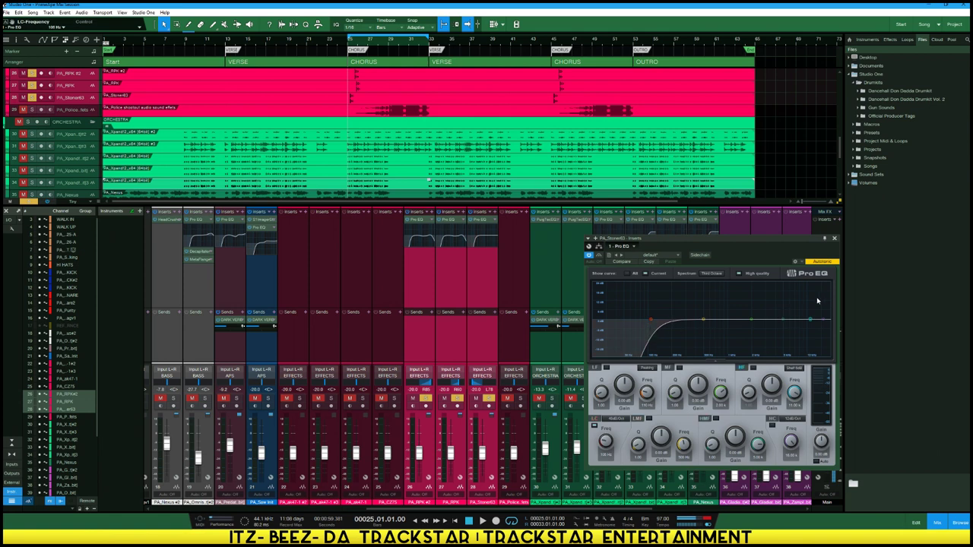
# Add a 12 dB high-shelf boost and a high-mid bump to the curve
pyautogui.moveTo(809, 319); pyautogui.dragTo(797, 318)
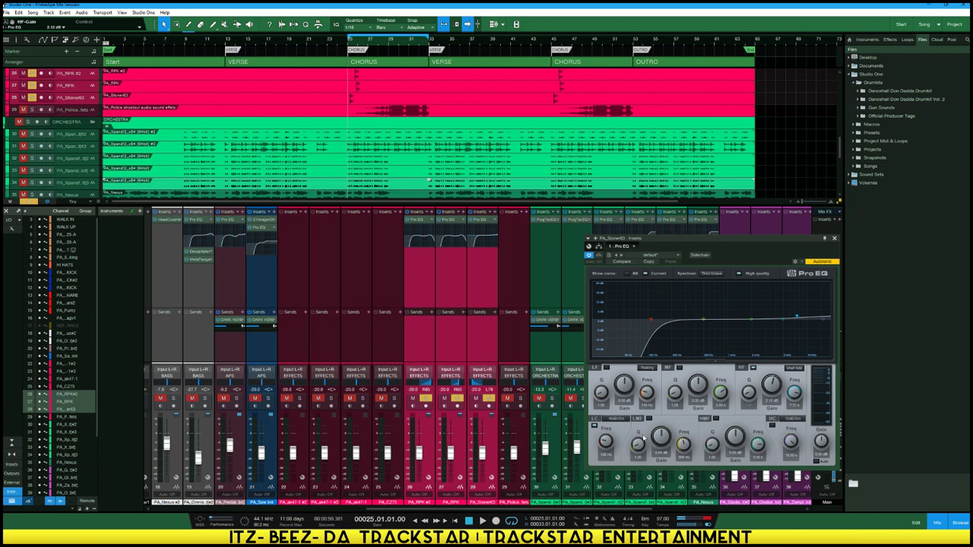
pyautogui.click(794, 368)
pyautogui.click(804, 394)
pyautogui.moveTo(797, 322); pyautogui.dragTo(796, 319)
pyautogui.moveTo(751, 320); pyautogui.dragTo(770, 317)
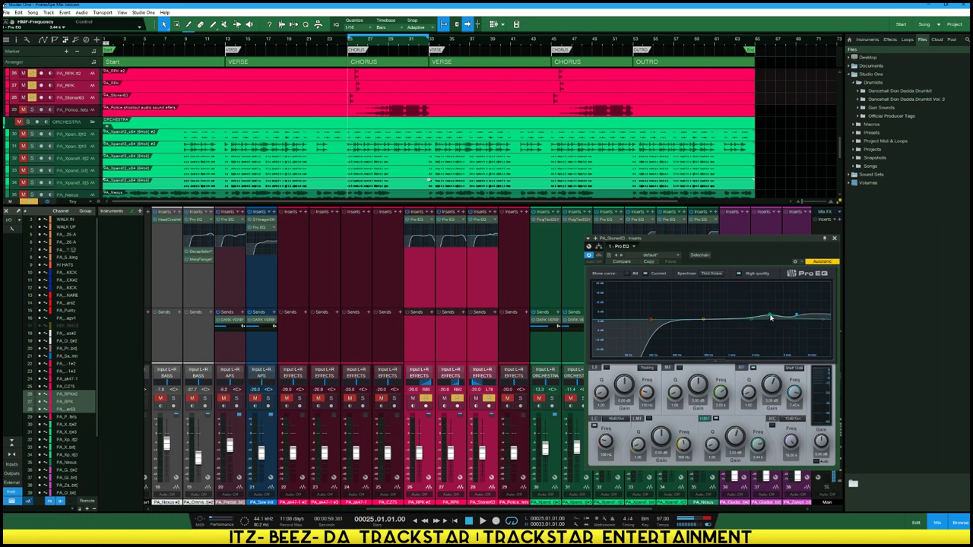
pyautogui.scroll(-2, 773, 316)
# Compare against bypass, then raise the low cut to 131 Hz and the high shelf to 5.45 dB
pyautogui.press('space')
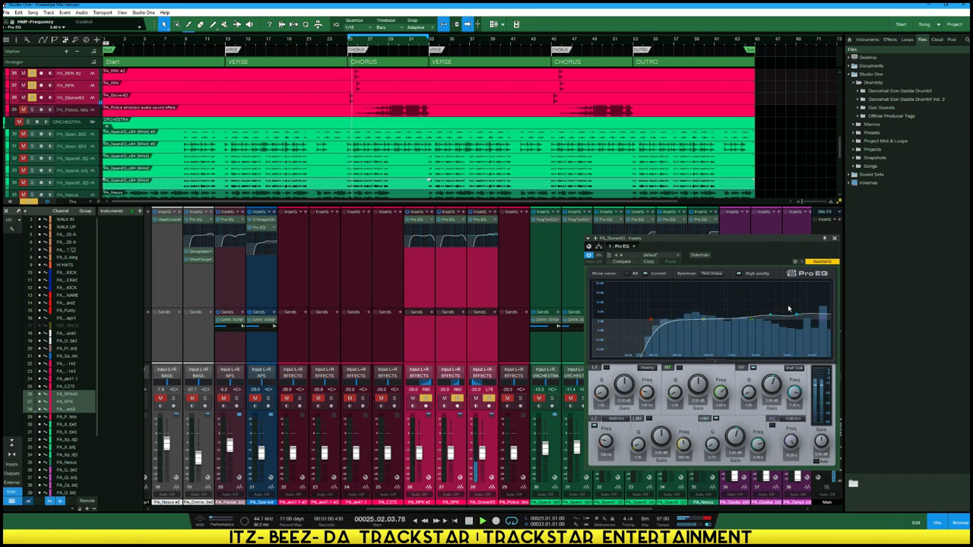
pyautogui.press('space')
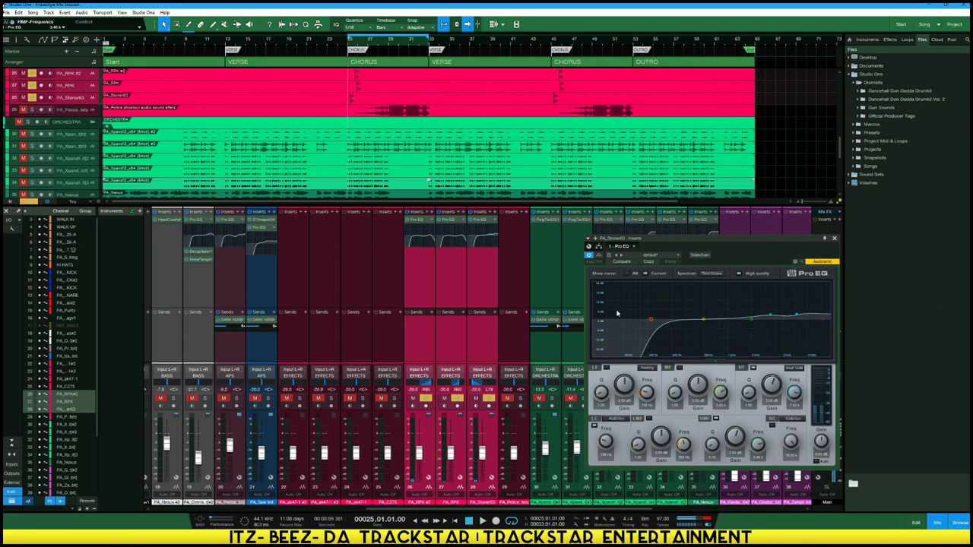
pyautogui.click(589, 255)
pyautogui.press('space')
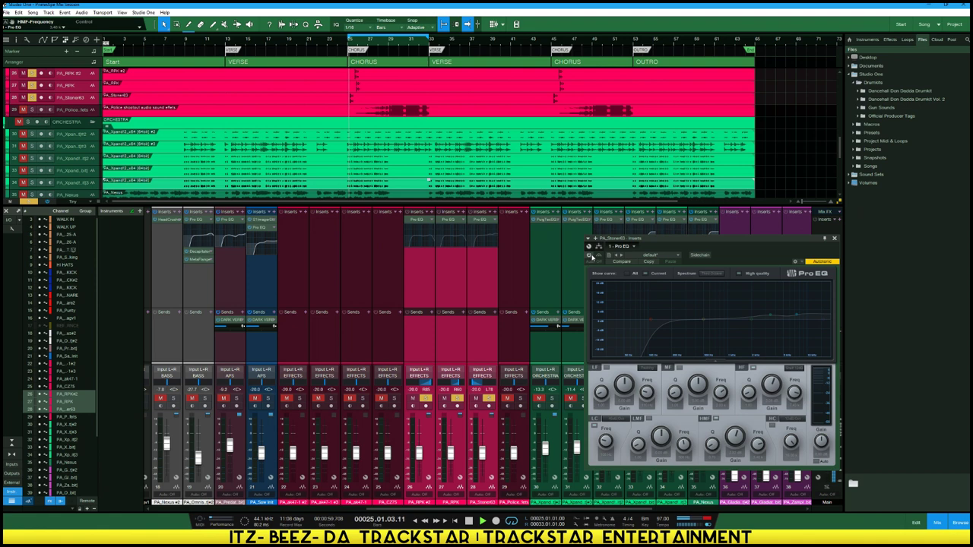
pyautogui.press('space')
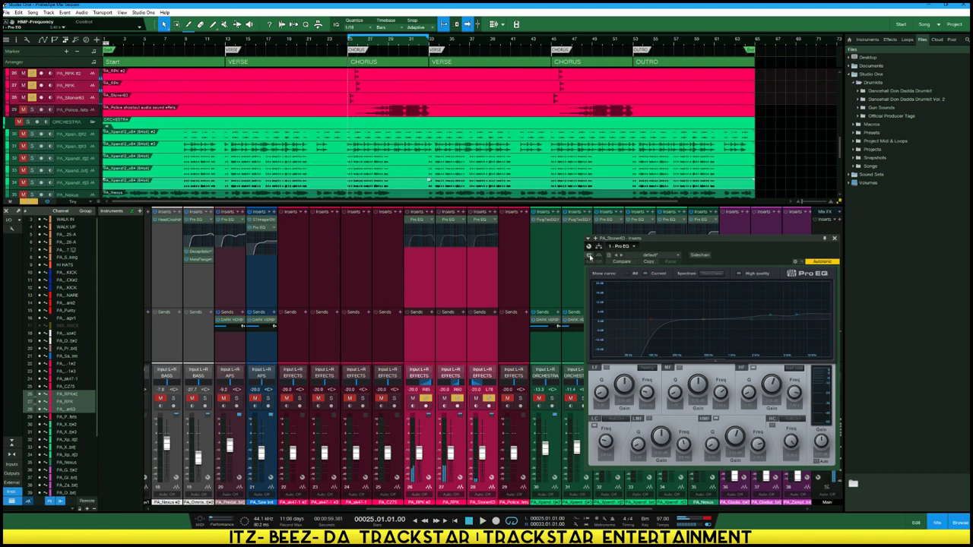
pyautogui.click(589, 255)
pyautogui.moveTo(653, 322); pyautogui.dragTo(659, 321)
pyautogui.moveTo(794, 316); pyautogui.dragTo(797, 312)
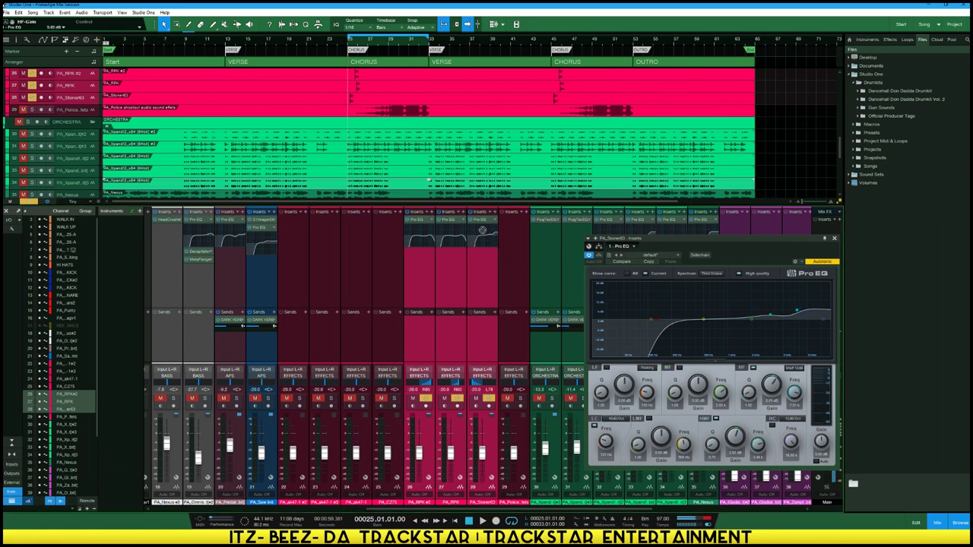
# Send effects channels 26–28 to DARK VERB with the send level at -24.4
pyautogui.click(454, 221)
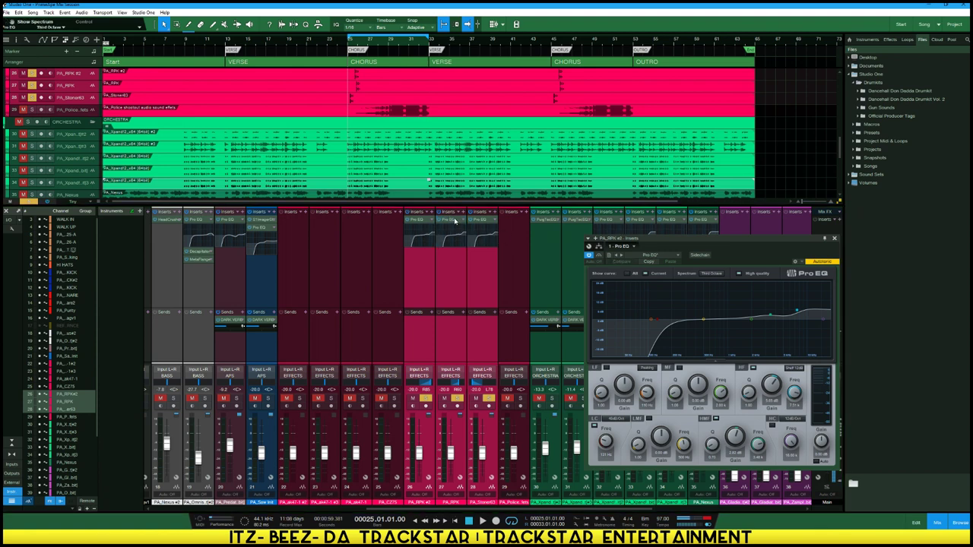
pyautogui.press('space')
pyautogui.press('space')
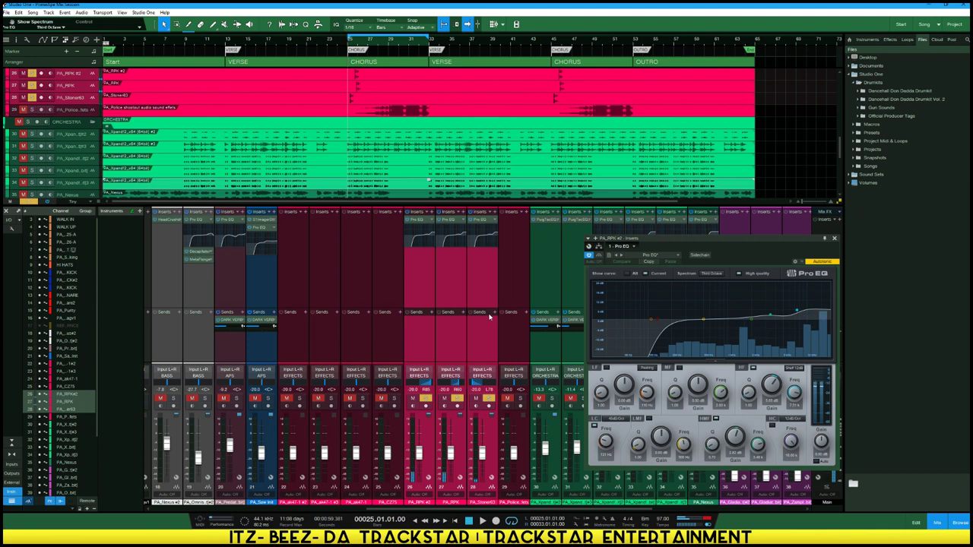
pyautogui.click(502, 317)
pyautogui.click(499, 406)
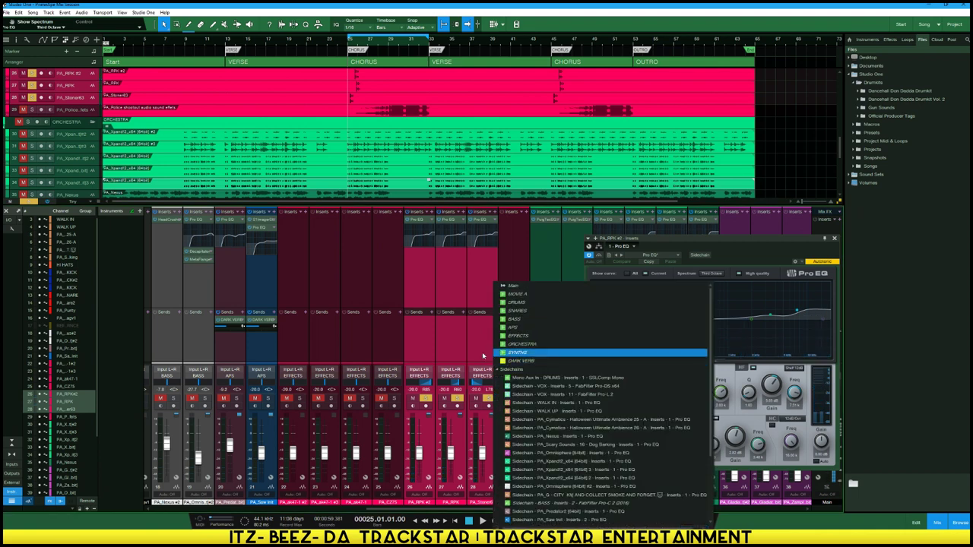
pyautogui.click(492, 347)
pyautogui.click(493, 314)
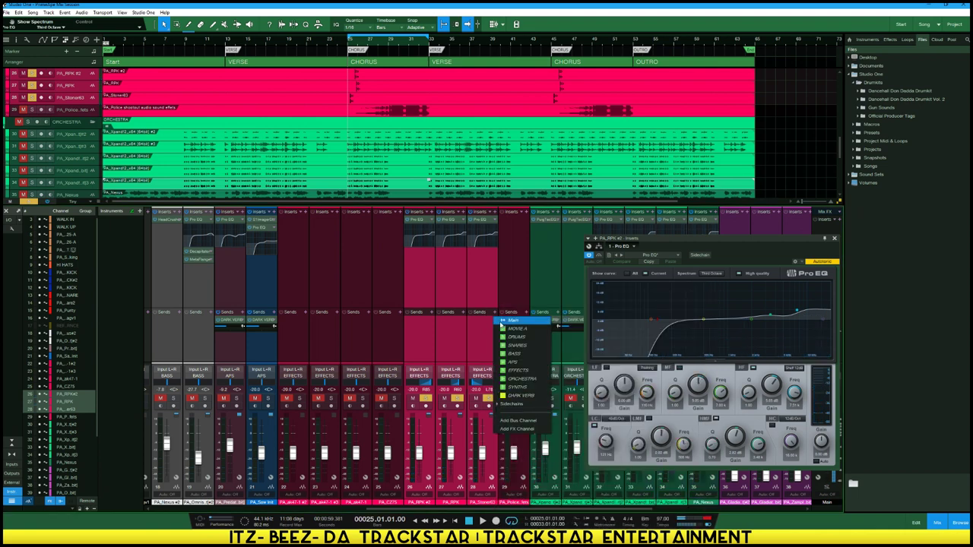
pyautogui.click(523, 393)
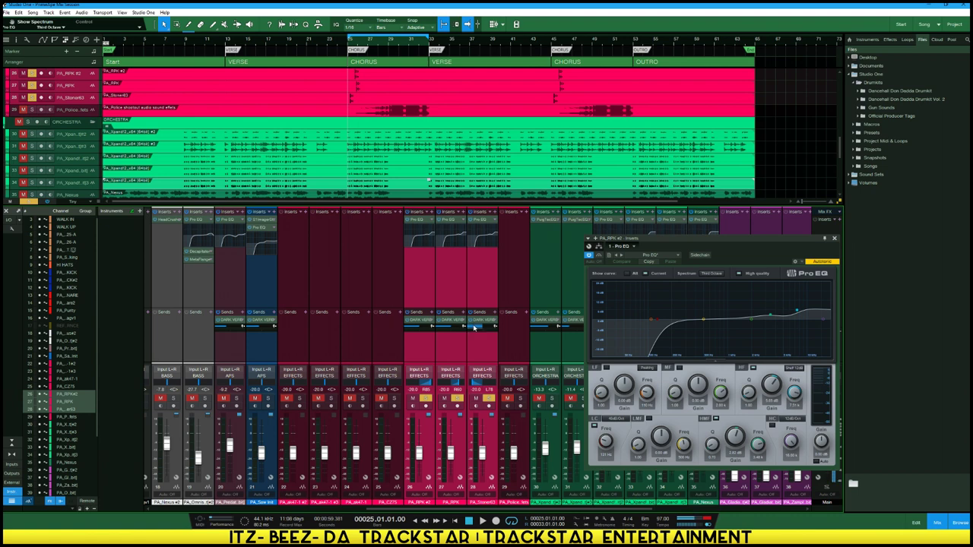
pyautogui.moveTo(475, 325); pyautogui.dragTo(480, 361)
pyautogui.press('space')
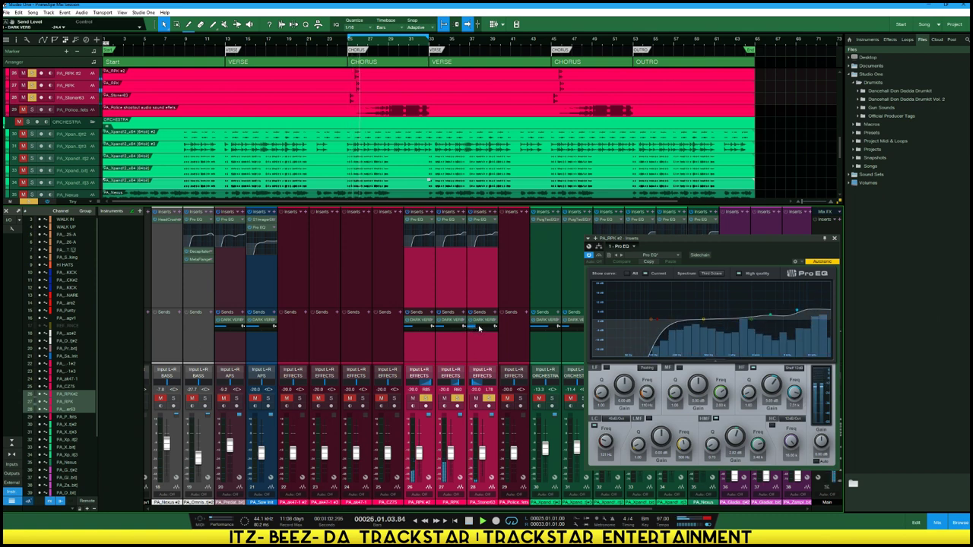
pyautogui.press('space')
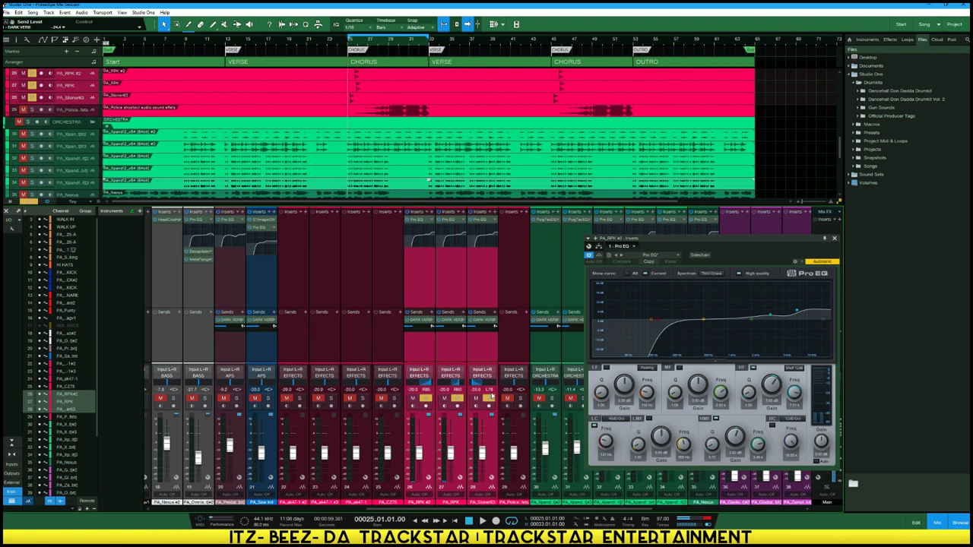
# Raise PA_Stoner63's fader to about -10 dB while the section plays
pyautogui.click(488, 405)
pyautogui.press('space')
pyautogui.press('space')
pyautogui.moveTo(480, 459); pyautogui.dragTo(477, 365)
pyautogui.scroll(4, 481, 418)
# Reset the faders of effects channels 26, 27 and 28 to 0 dB
pyautogui.keyDown('ctrl'); pyautogui.click(483, 445); pyautogui.keyUp('ctrl')
pyautogui.keyDown('ctrl'); pyautogui.click(451, 454); pyautogui.keyUp('ctrl')
pyautogui.keyDown('ctrl'); pyautogui.click(419, 453); pyautogui.keyUp('ctrl')
pyautogui.press('space')
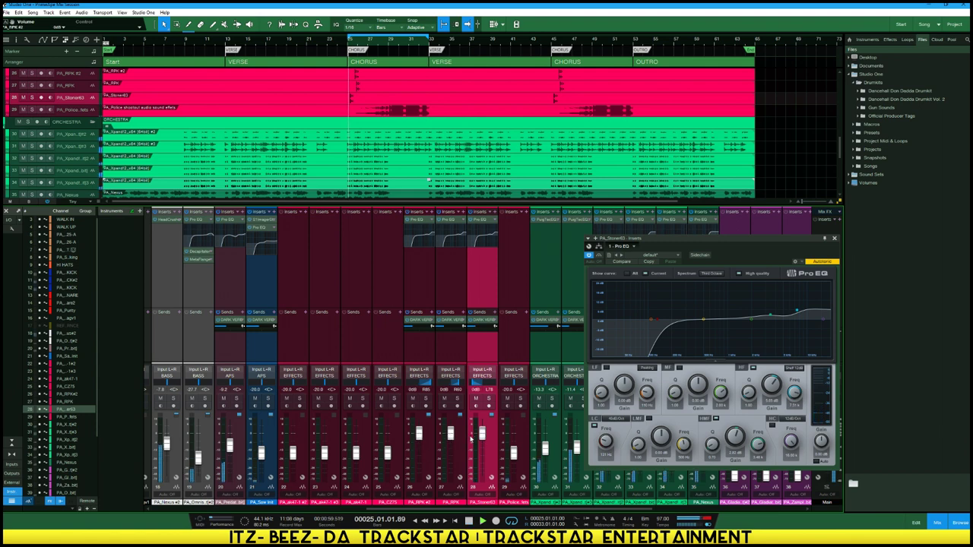
pyautogui.press('space')
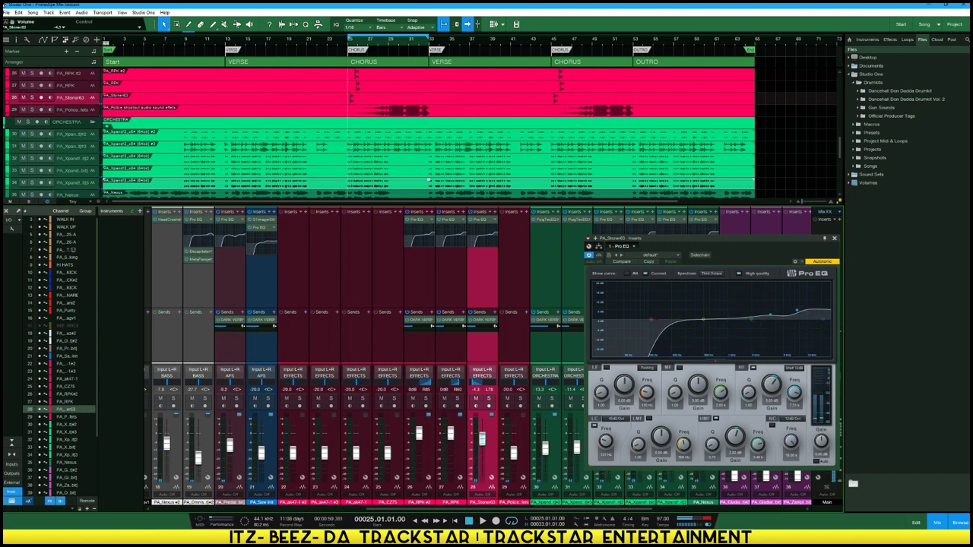
# Balance PA_RPK to about -7.3 dB and PA_RPK #2 to about -8.9 dB during playback
pyautogui.press('space')
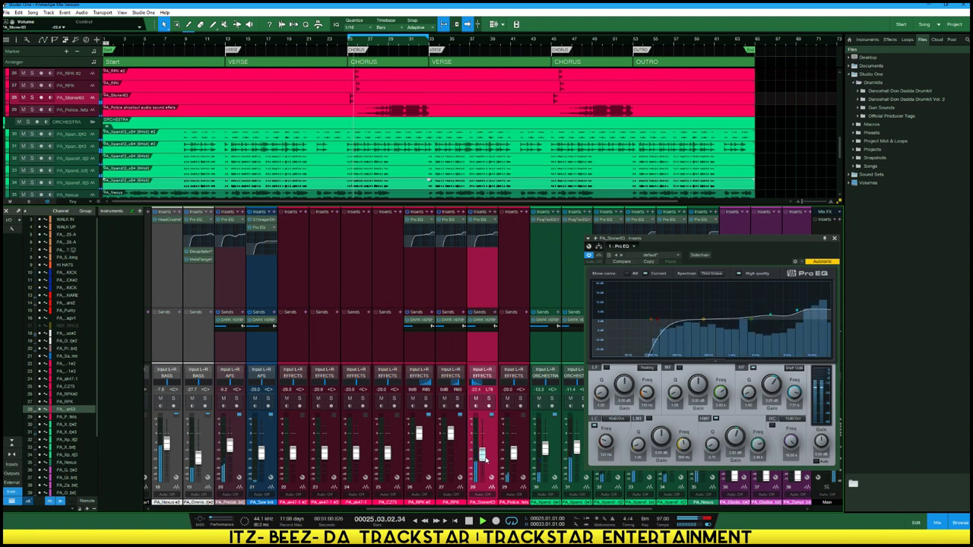
pyautogui.press('space')
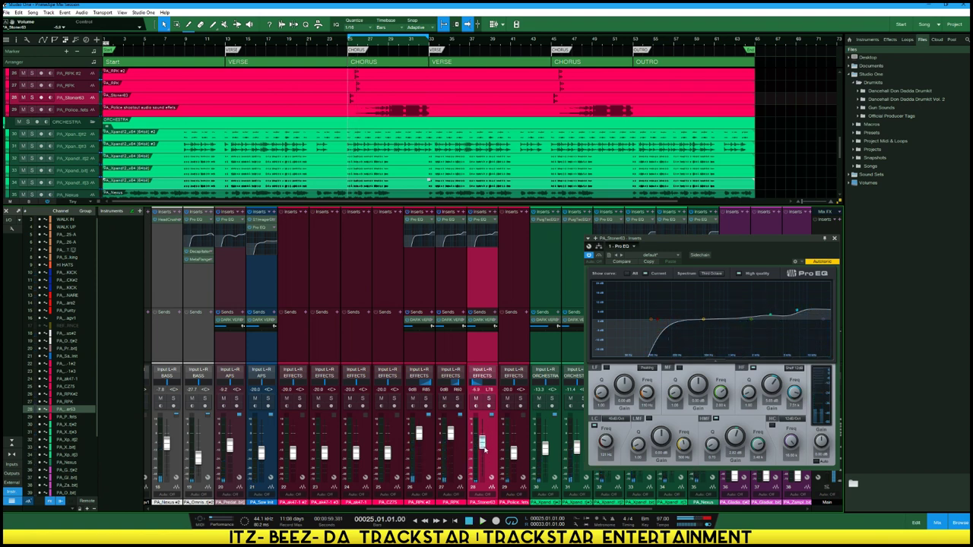
pyautogui.press('space')
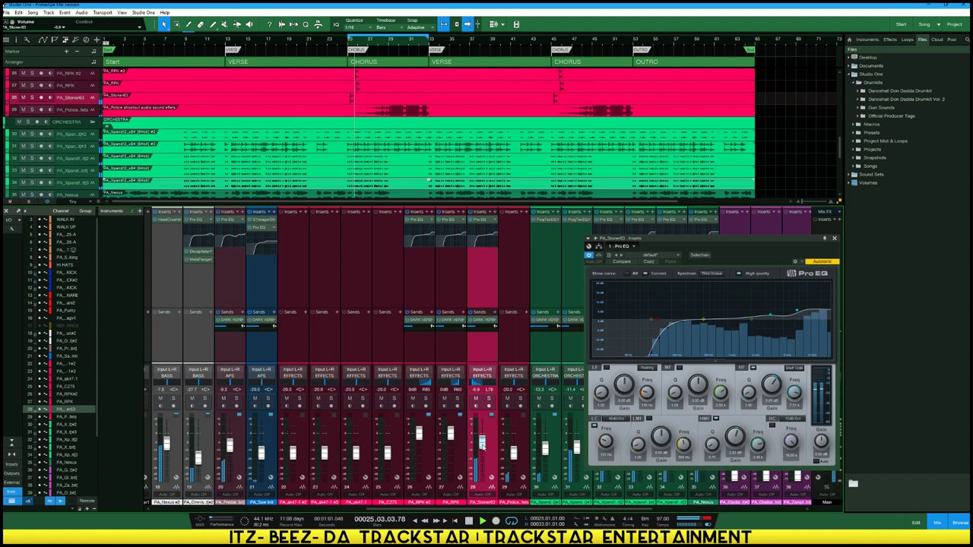
pyautogui.press('space')
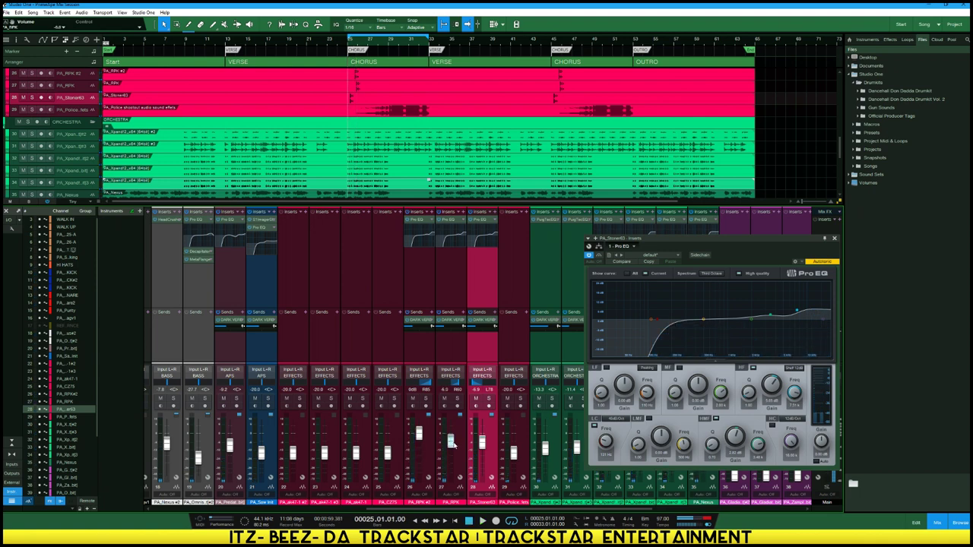
pyautogui.press('space')
pyautogui.moveTo(418, 434); pyautogui.dragTo(419, 449)
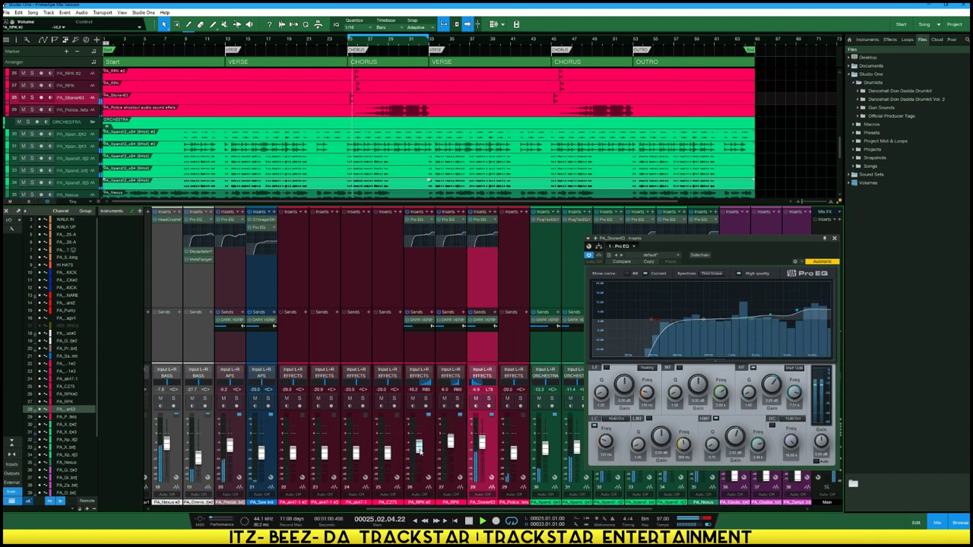
pyautogui.press('space')
pyautogui.press('space')
pyautogui.moveTo(420, 448); pyautogui.dragTo(421, 445)
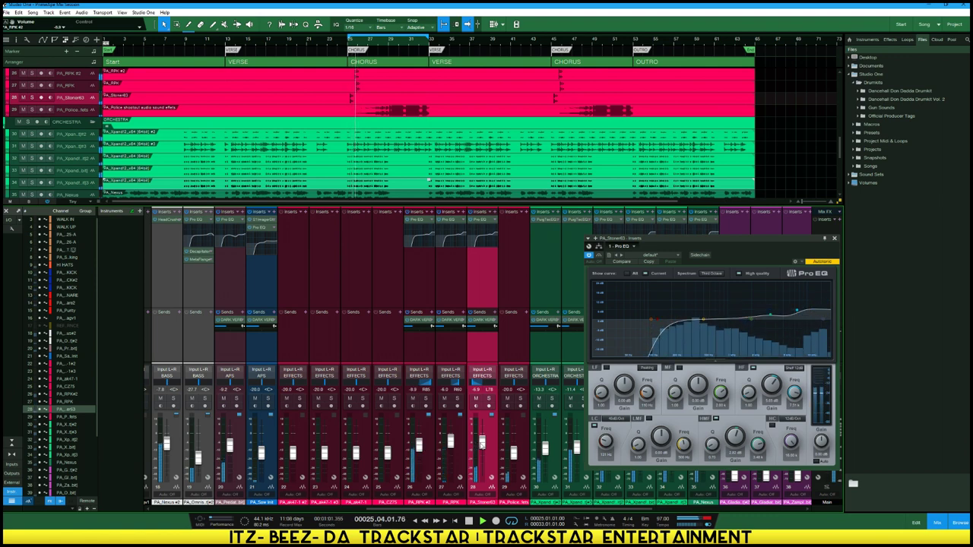
pyautogui.press('space')
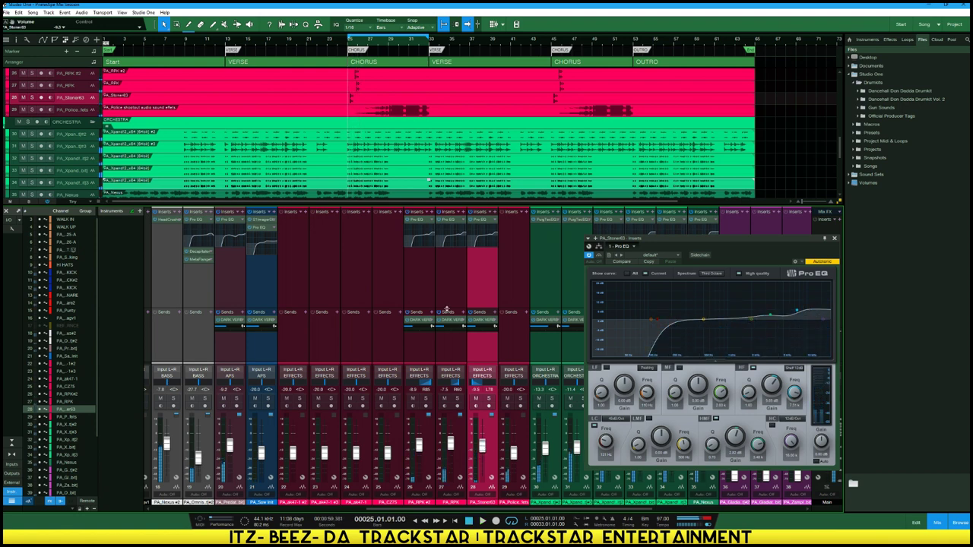
# Raise the LC frequency on PA_RPK's and PA_RPK #2's Pro EQ from the insert mini curves, then play back
pyautogui.click(454, 260)
pyautogui.click(446, 221)
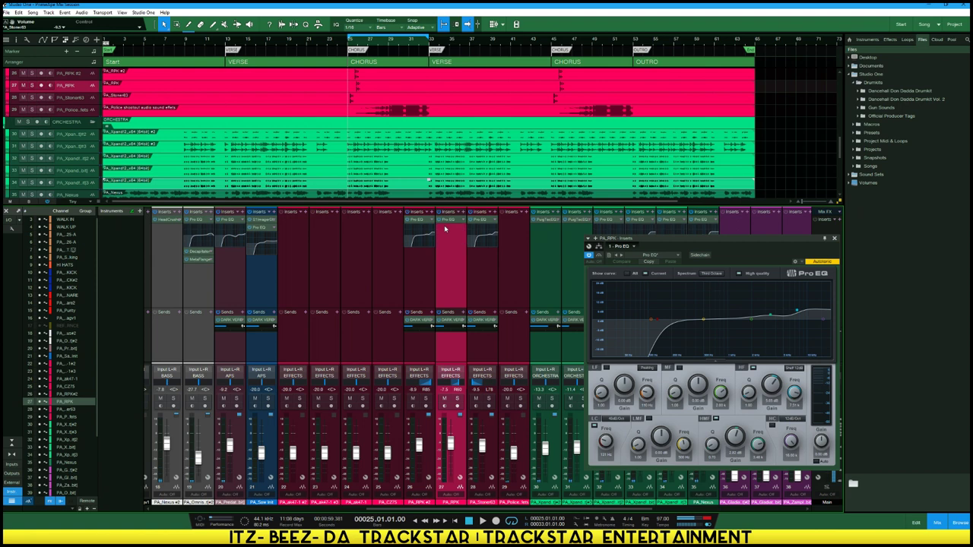
pyautogui.click(444, 240)
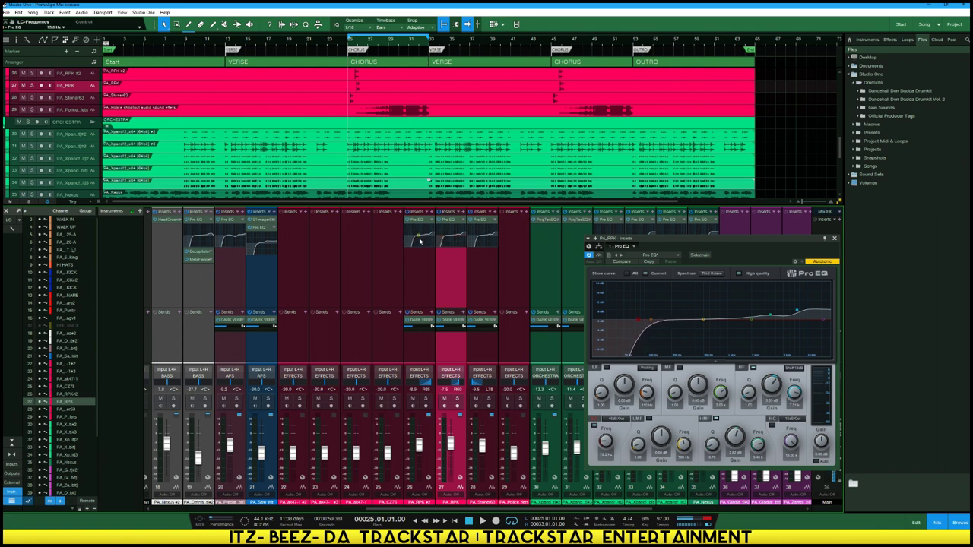
pyautogui.click(411, 228)
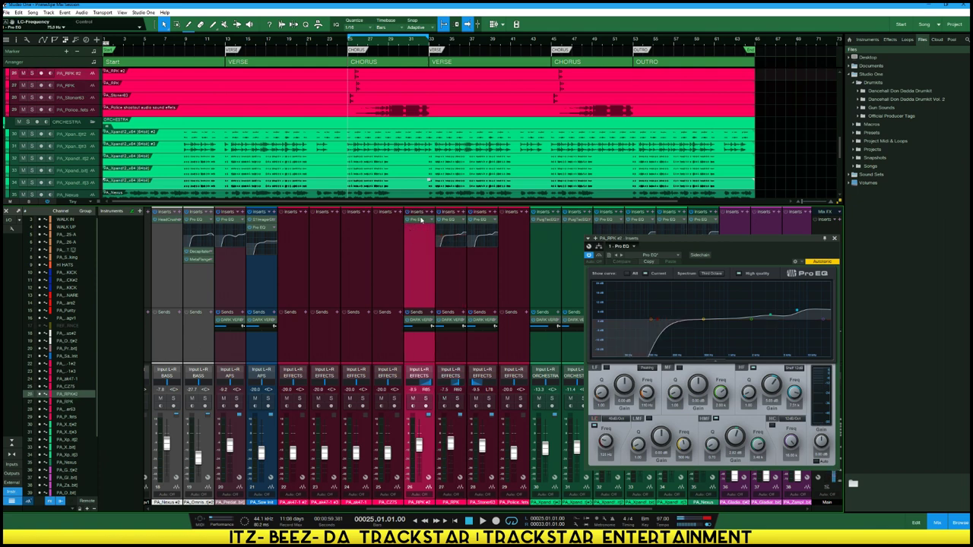
pyautogui.click(414, 221)
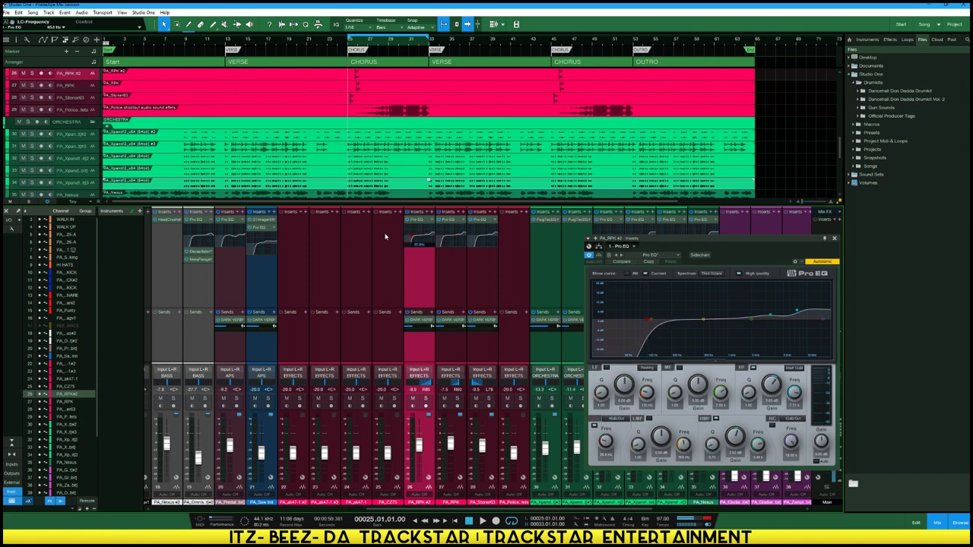
pyautogui.press('space')
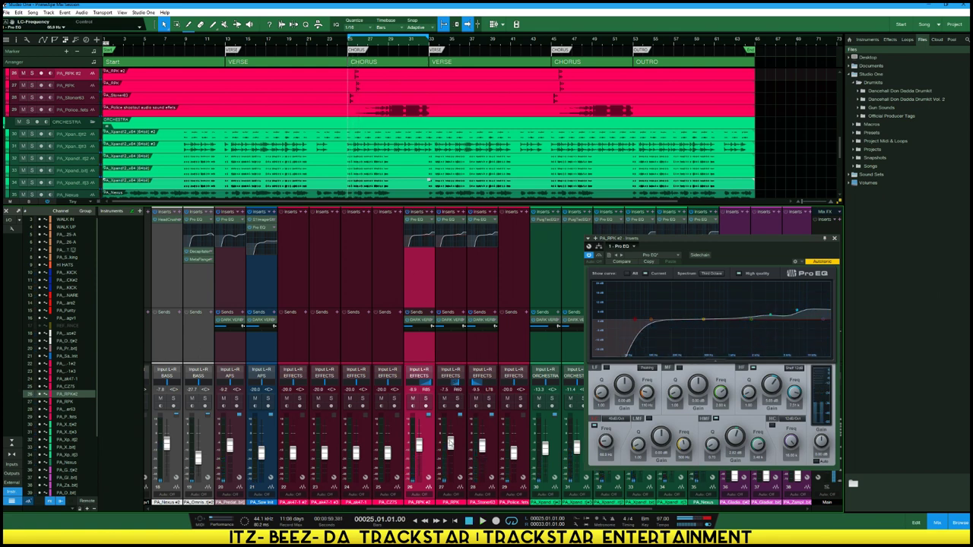
pyautogui.press('space')
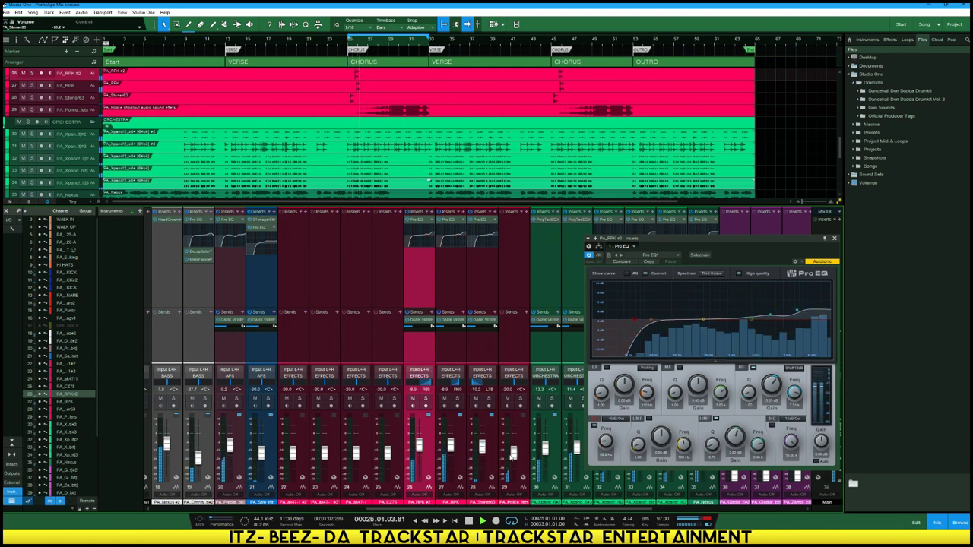
pyautogui.click(515, 440)
pyautogui.press('space')
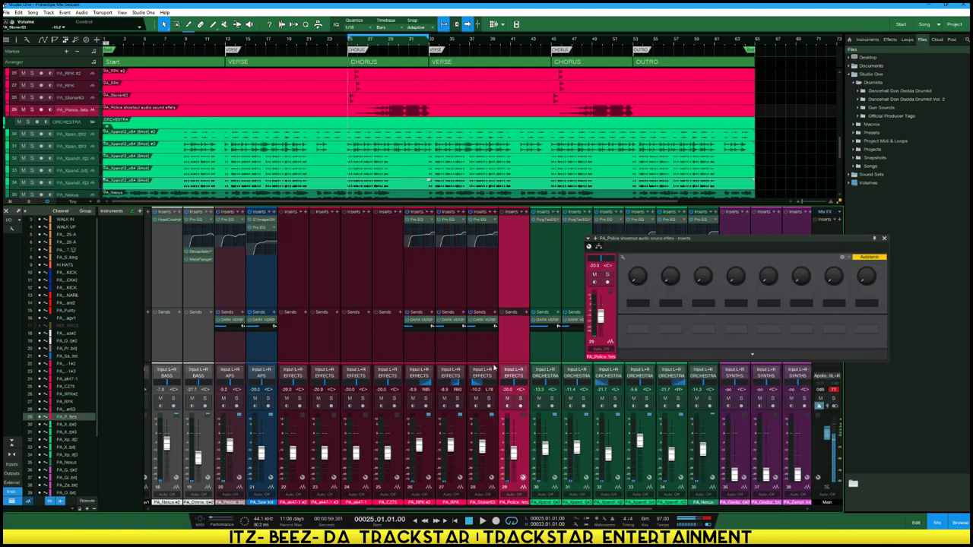
# With playback running, solo channel 29 PA_Police and enlarge its track to show the waveform
pyautogui.press('space')
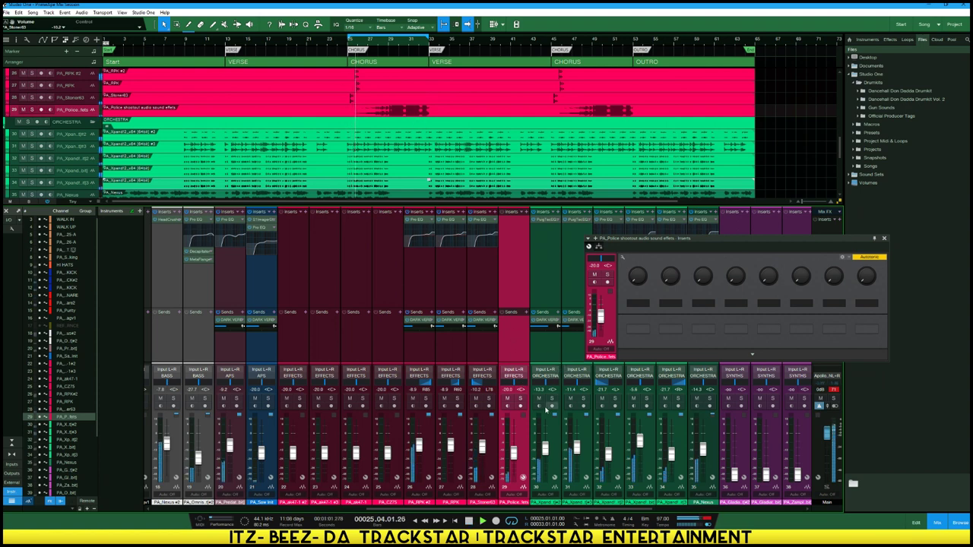
pyautogui.click(522, 398)
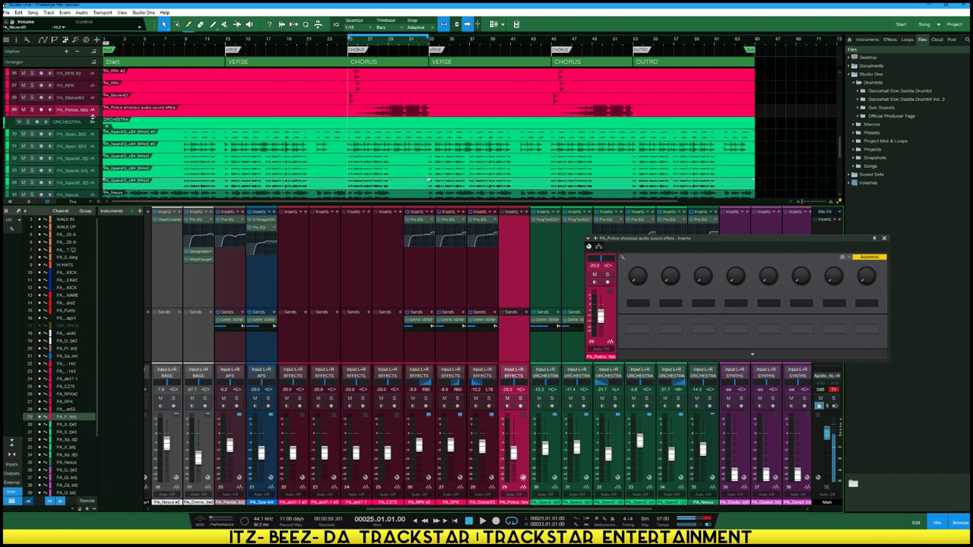
pyautogui.moveTo(93, 115); pyautogui.dragTo(95, 149)
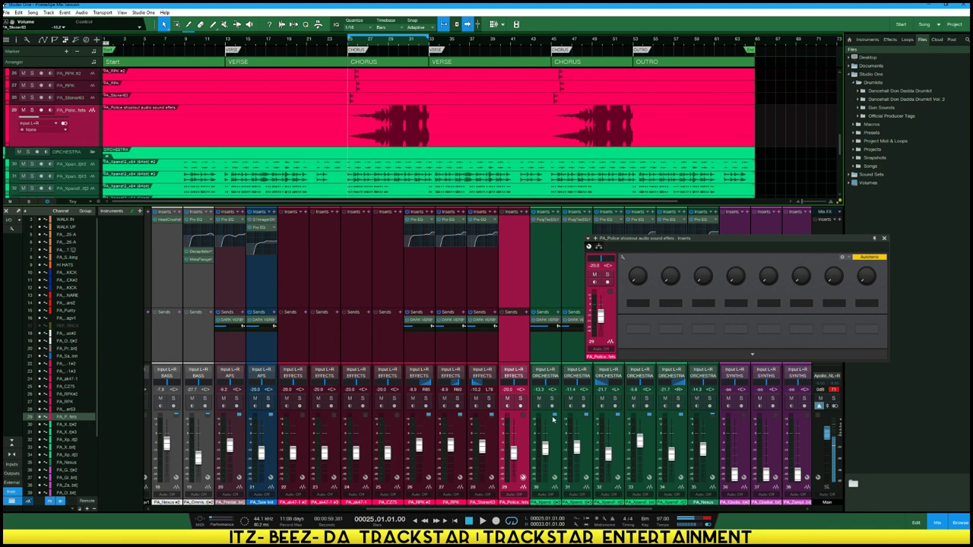
# Show the PA_Police Pan automation lane and bend a point down at the bar-25 chorus
pyautogui.rightClick(521, 390)
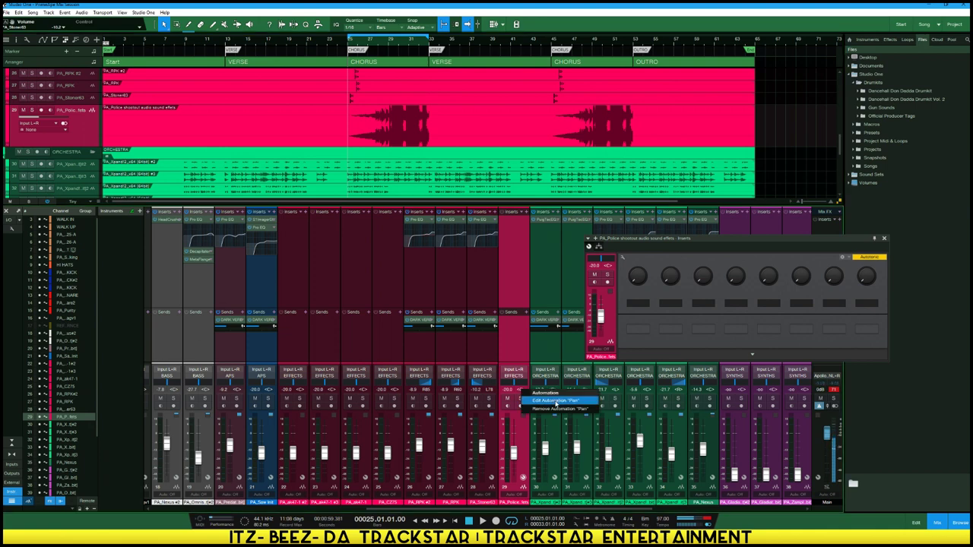
pyautogui.click(555, 400)
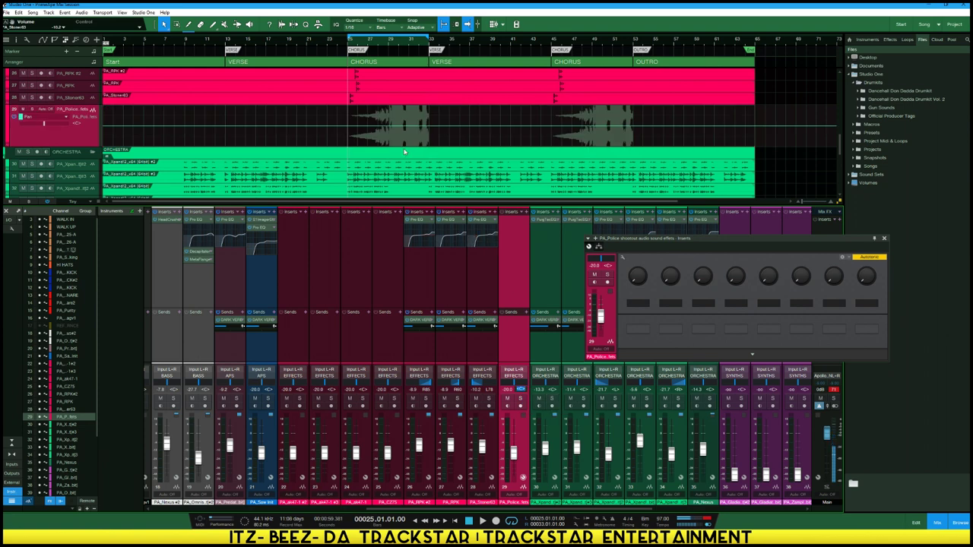
pyautogui.click(338, 129)
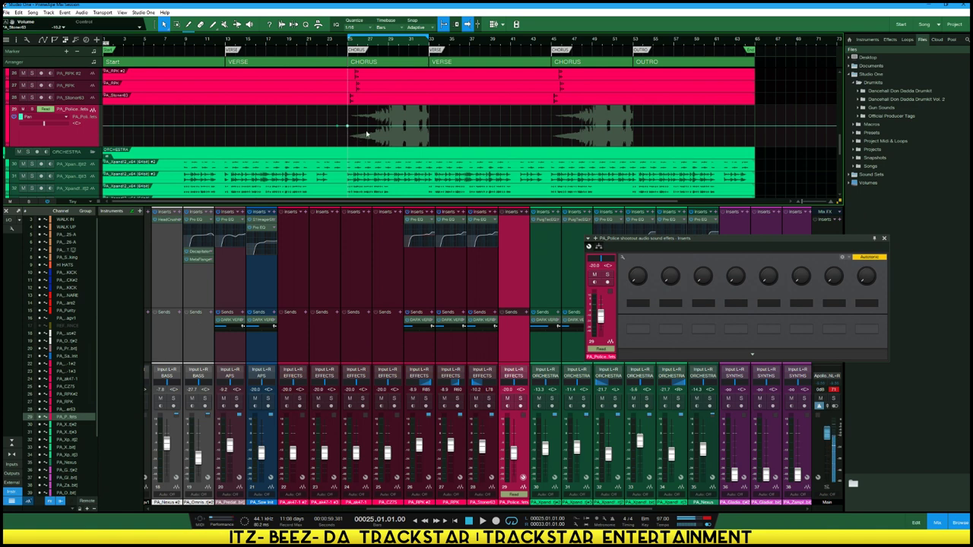
pyautogui.scroll(4, 362, 114)
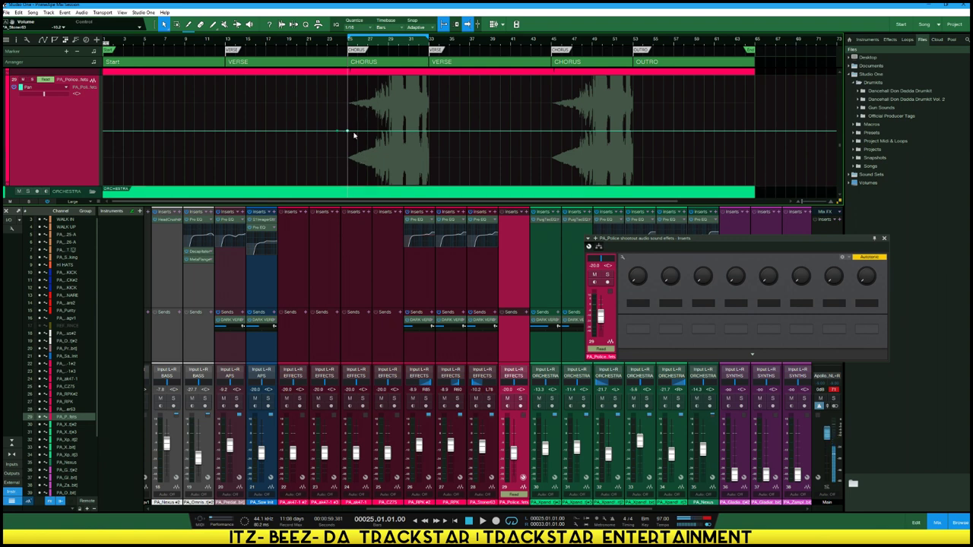
pyautogui.moveTo(353, 134); pyautogui.dragTo(390, 132)
# Play back the chorus to hear the pan swing, then stop at bar 25
pyautogui.press('space')
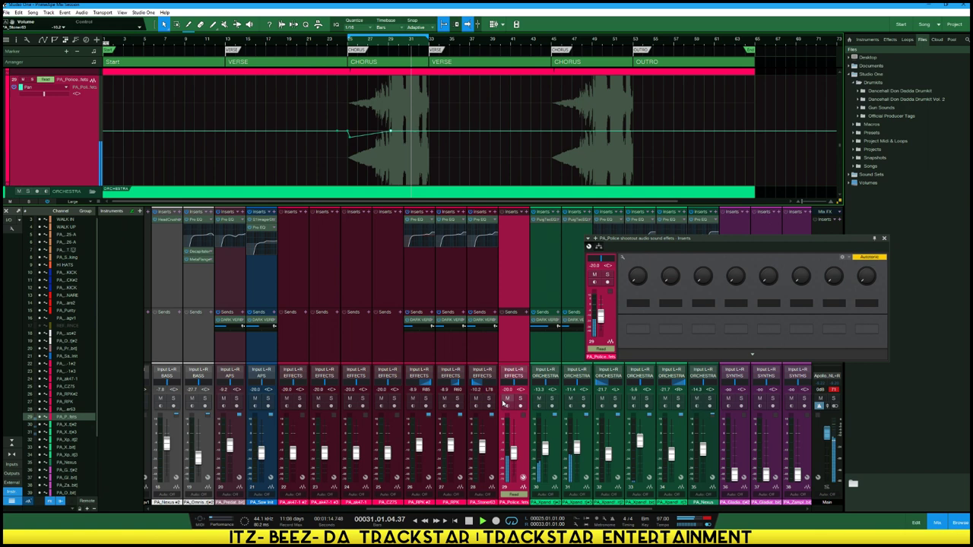
pyautogui.scroll(-2, 463, 150)
pyautogui.scroll(2, 459, 143)
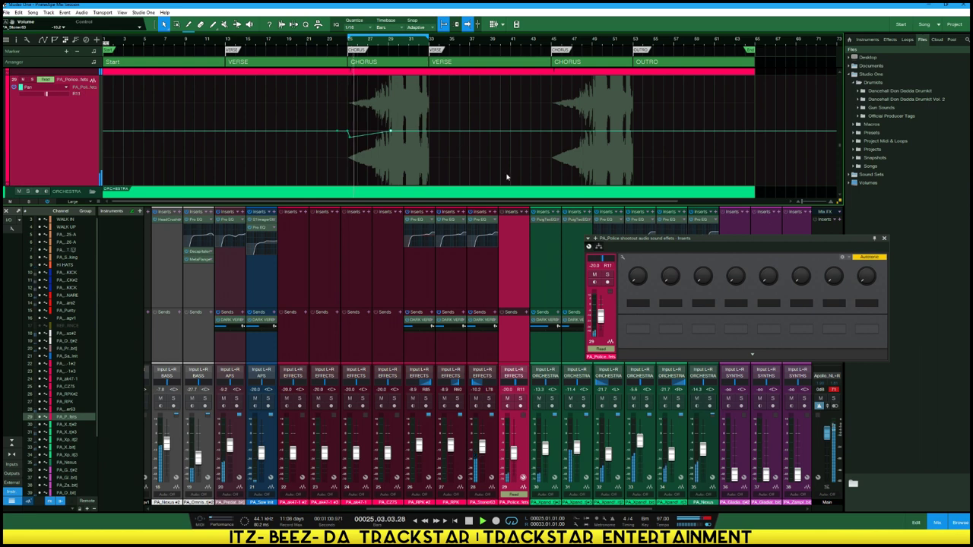
pyautogui.scroll(5, 380, 46)
pyautogui.press('space')
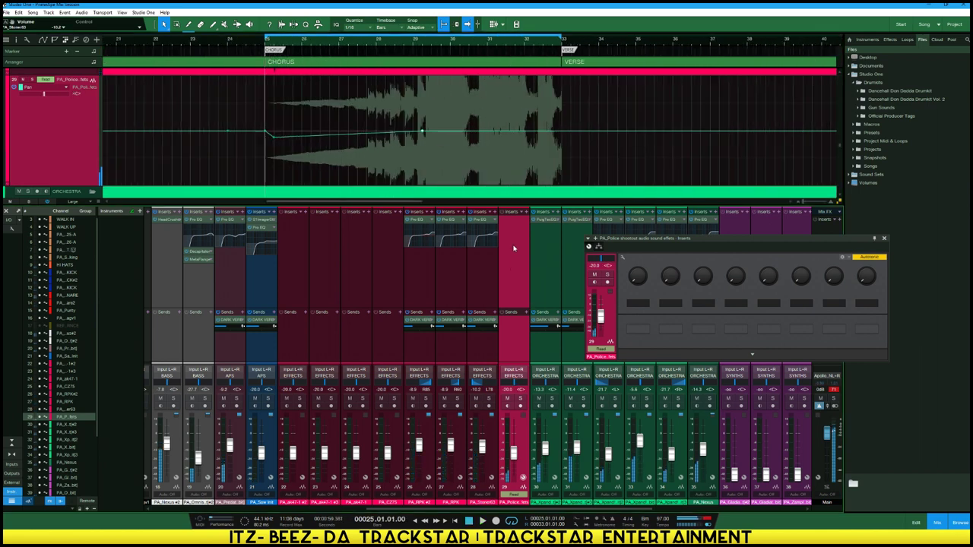
# Insert IQ-DeEsser on PA_Police, enlarge its window and place it over the inserts
pyautogui.click(527, 219)
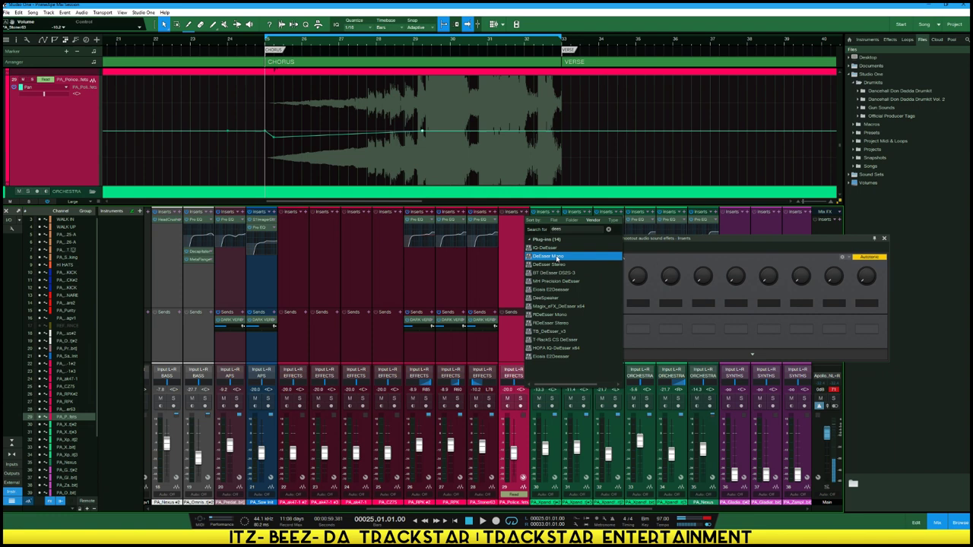
pyautogui.click(561, 250)
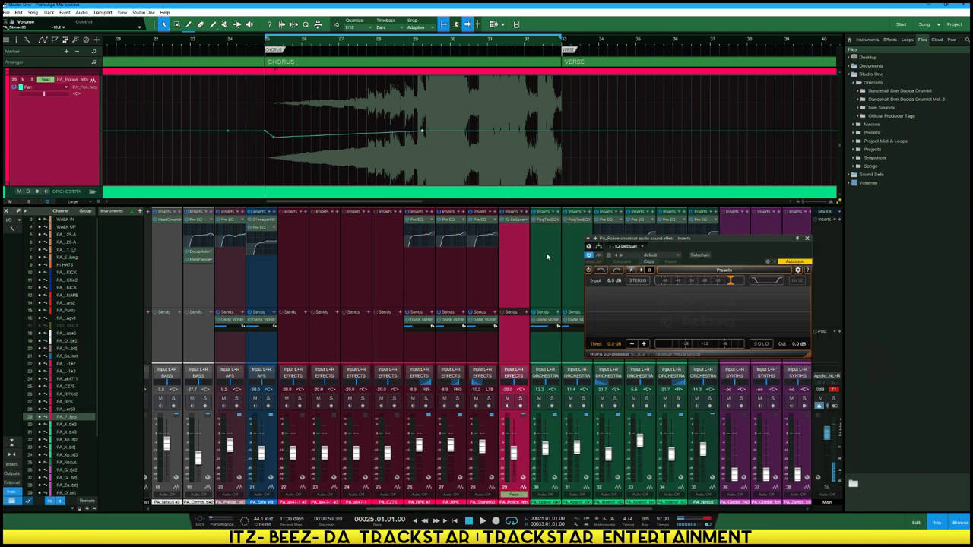
pyautogui.moveTo(697, 244); pyautogui.dragTo(364, 289)
pyautogui.press('space')
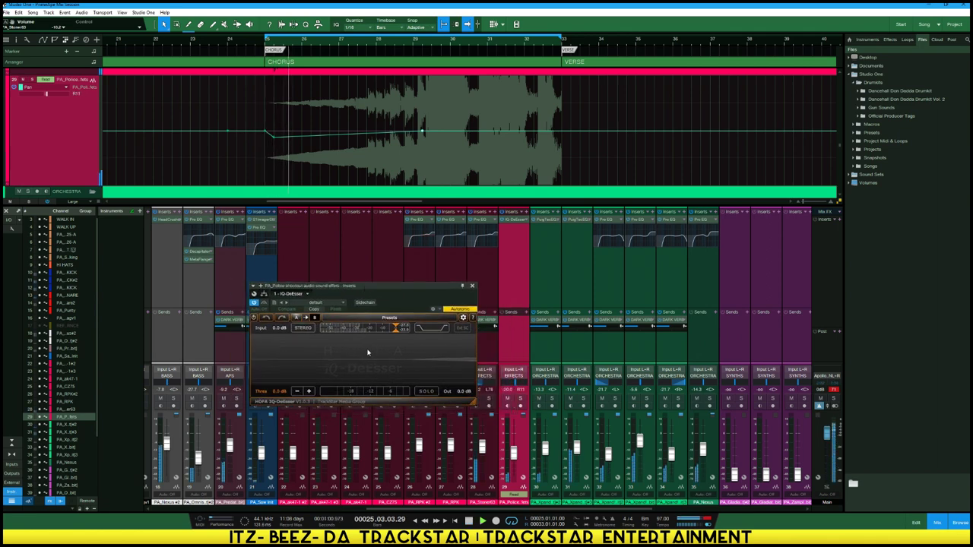
pyautogui.moveTo(473, 407); pyautogui.dragTo(560, 435)
pyautogui.moveTo(484, 287); pyautogui.dragTo(754, 195)
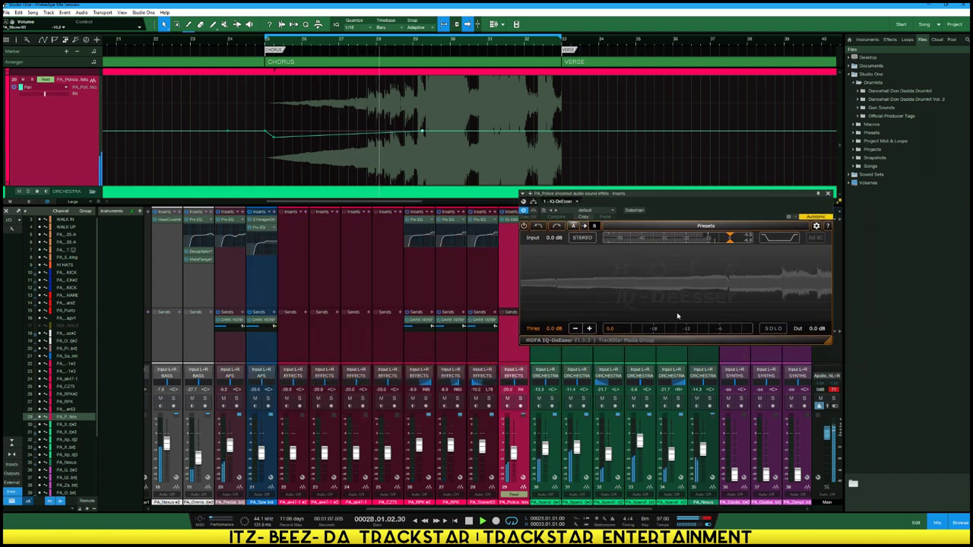
# Lower the IQ-DeEsser threshold step by step to -15.0 dB
pyautogui.click(575, 330)
pyautogui.click(576, 330)
pyautogui.click(576, 329)
pyautogui.click(575, 329)
pyautogui.click(575, 329)
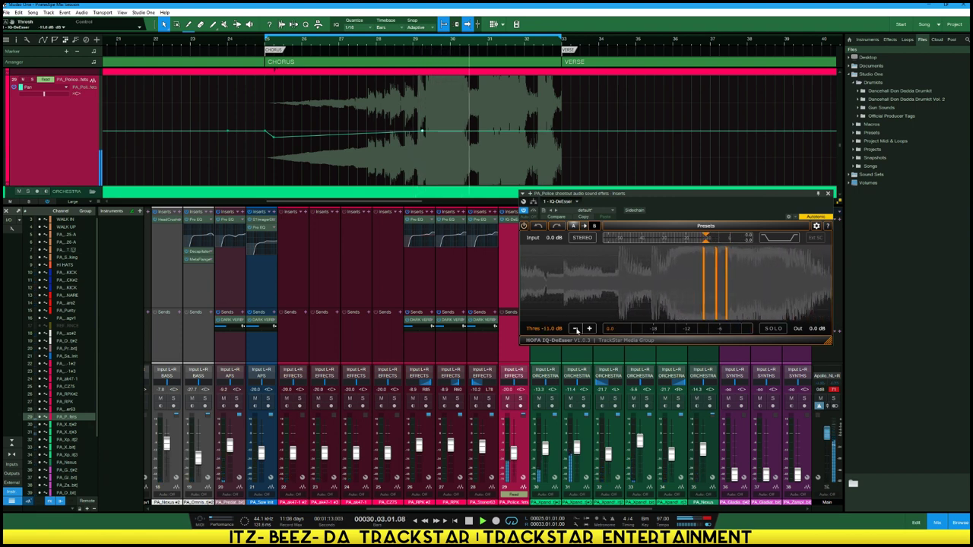
pyautogui.click(575, 329)
pyautogui.click(575, 329)
pyautogui.click(575, 329)
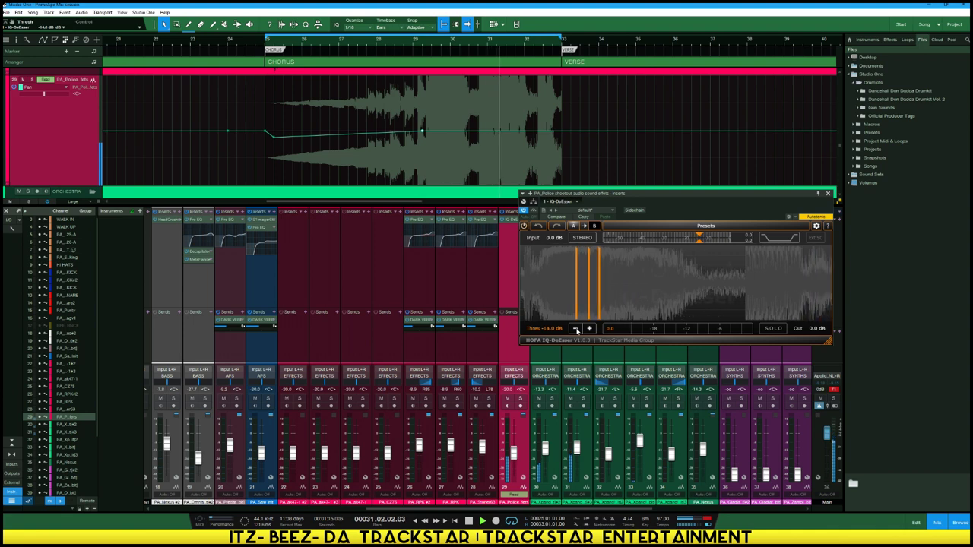
pyautogui.click(576, 329)
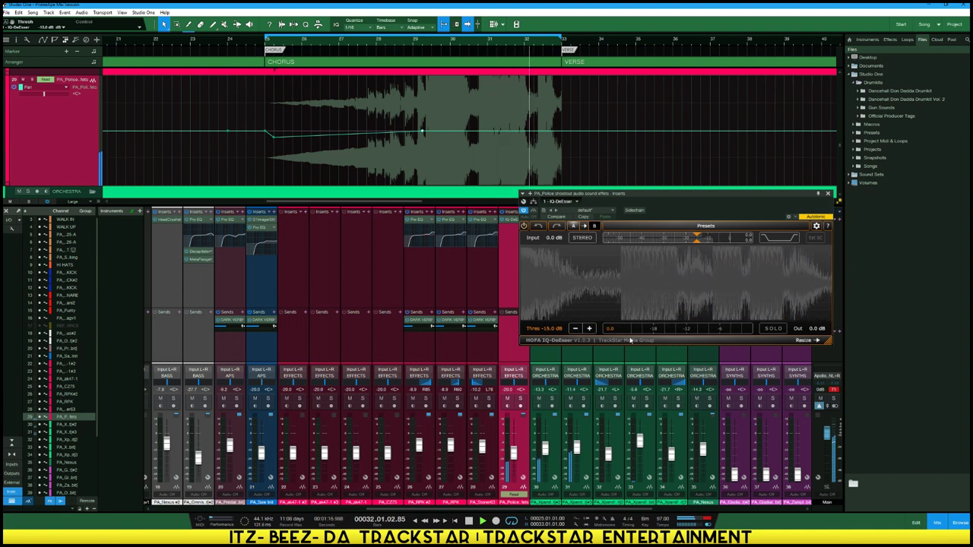
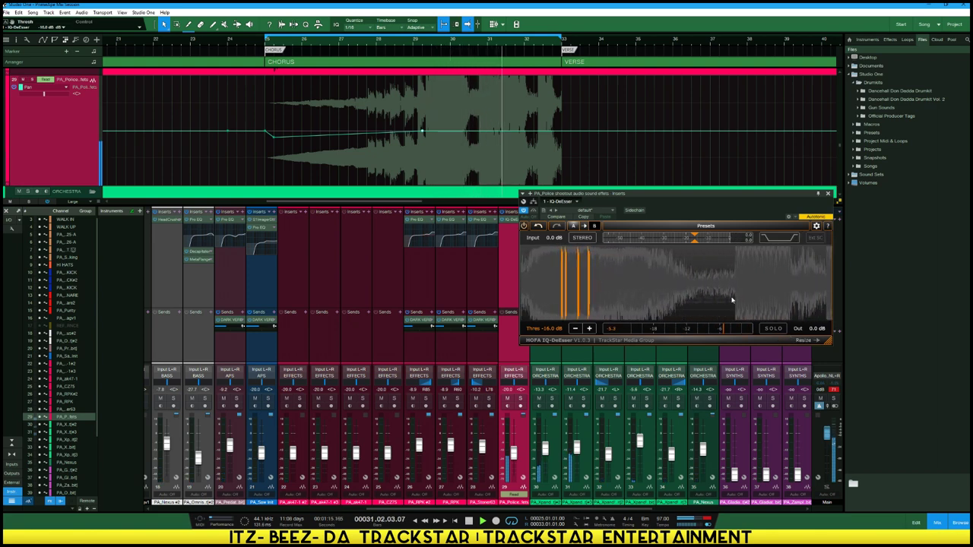
# Close the de-esser, route police channel 29 to DARK VERB, solo it and play to hear it
pyautogui.click(828, 193)
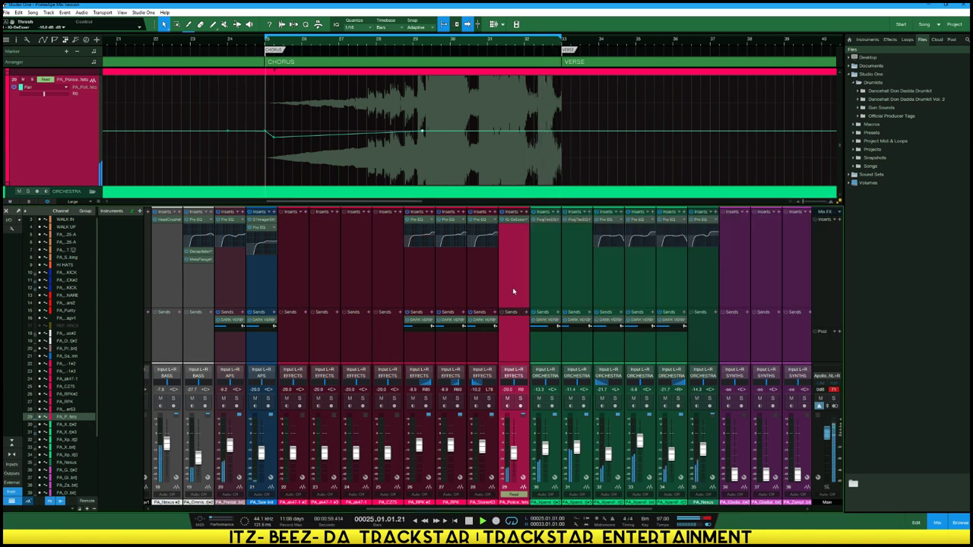
pyautogui.press('space')
pyautogui.click(533, 312)
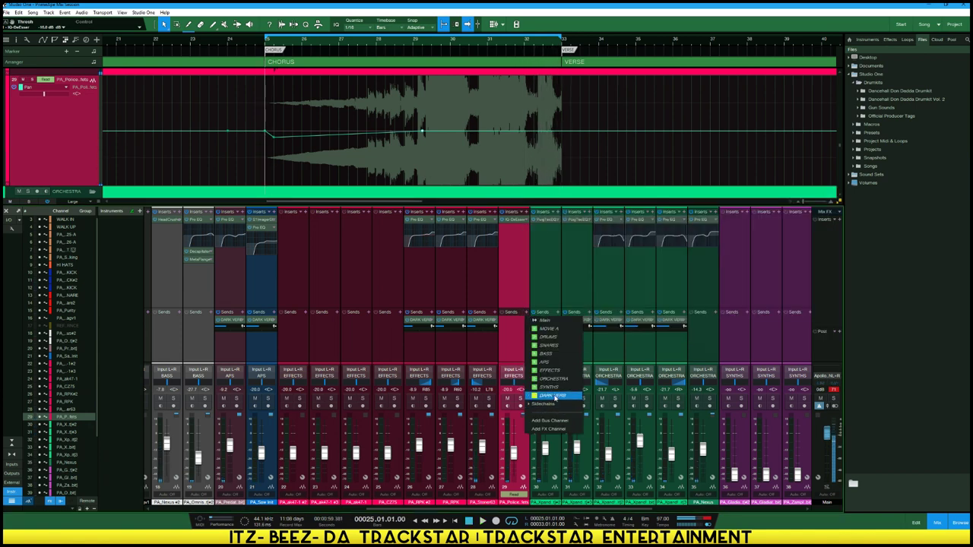
pyautogui.click(554, 396)
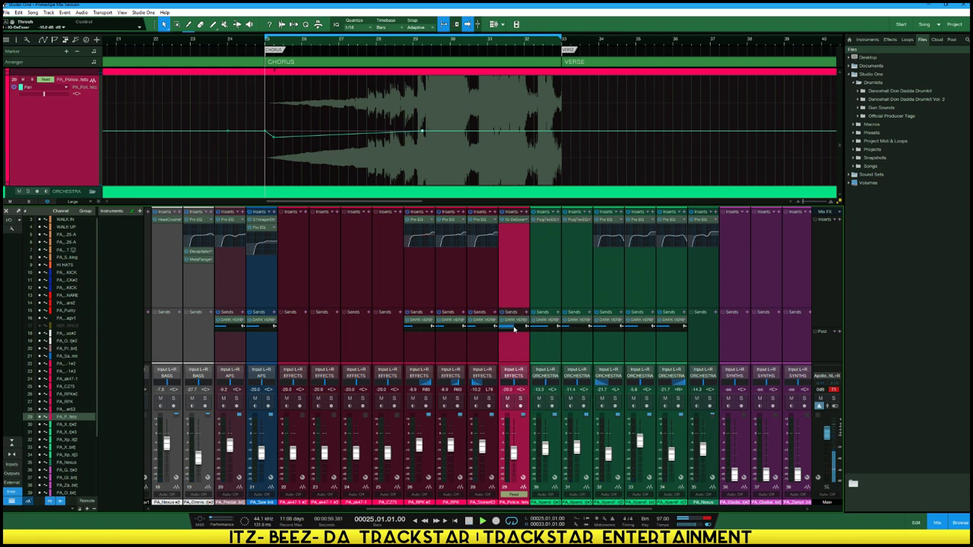
pyautogui.click(521, 398)
pyautogui.press('space')
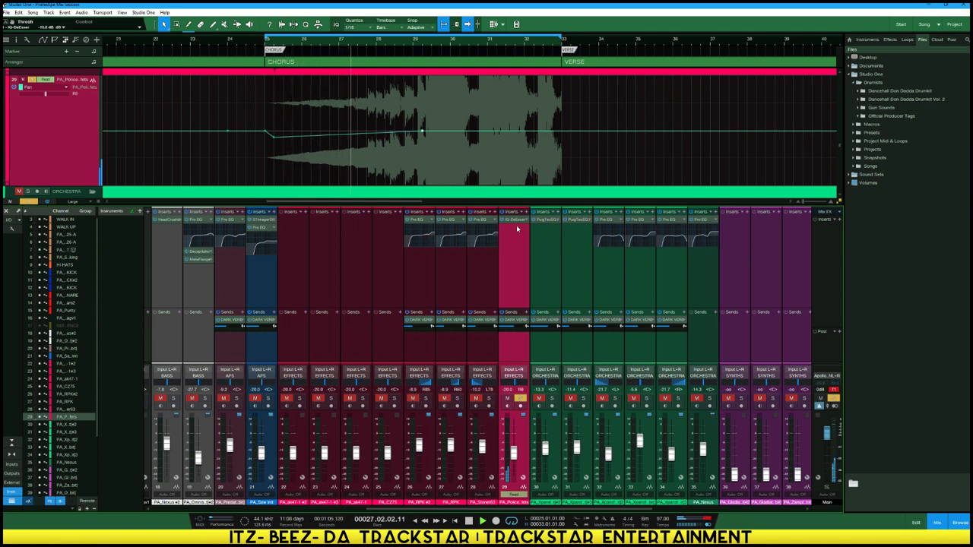
pyautogui.moveTo(507, 323)
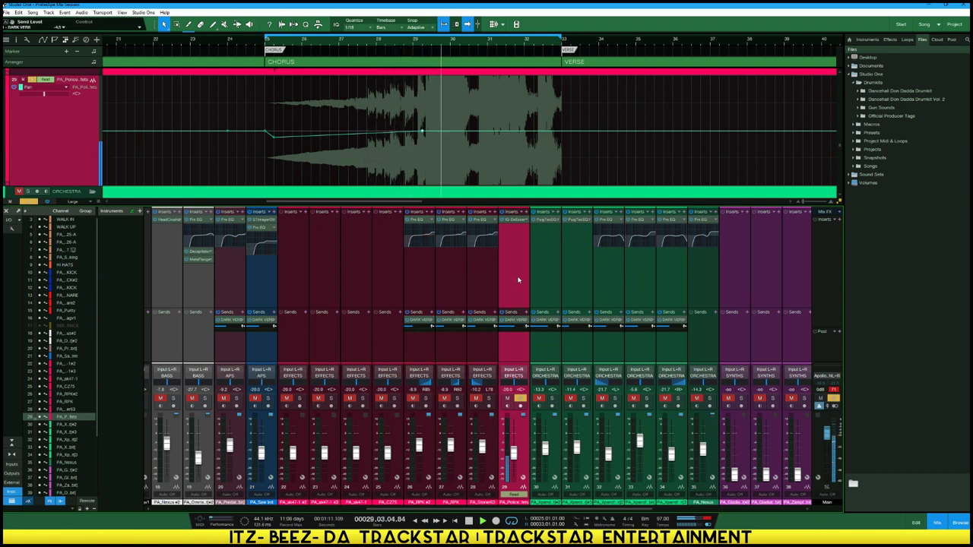
# Copy channel 32's Pro EQ onto channel 29 after the de-esser and check its low-cut curve
pyautogui.click(525, 213)
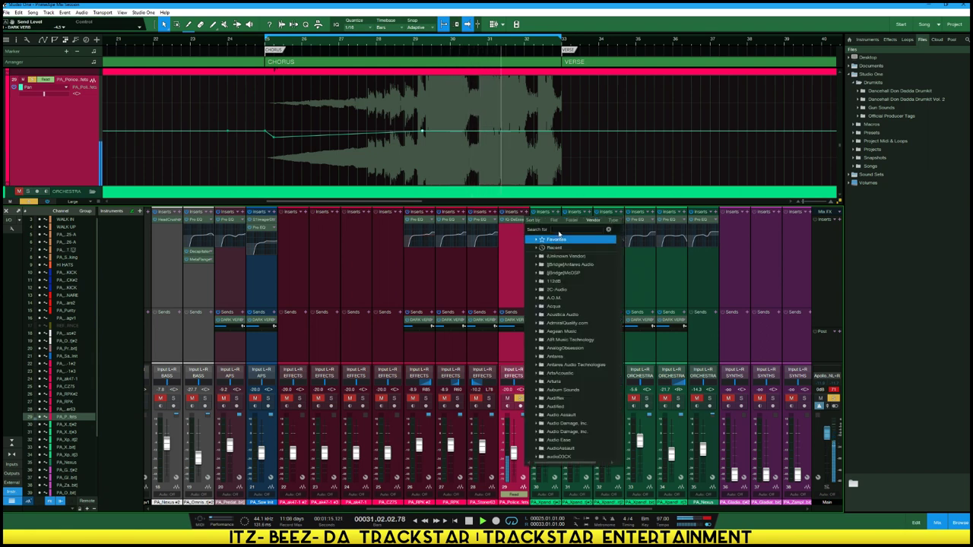
pyautogui.click(506, 240)
pyautogui.moveTo(609, 221); pyautogui.dragTo(507, 242)
pyautogui.click(508, 241)
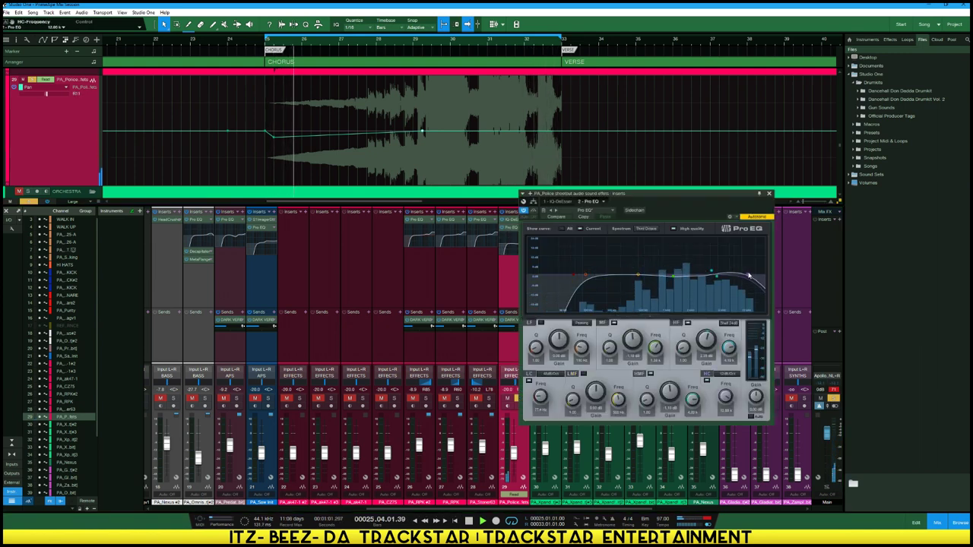
pyautogui.click(769, 194)
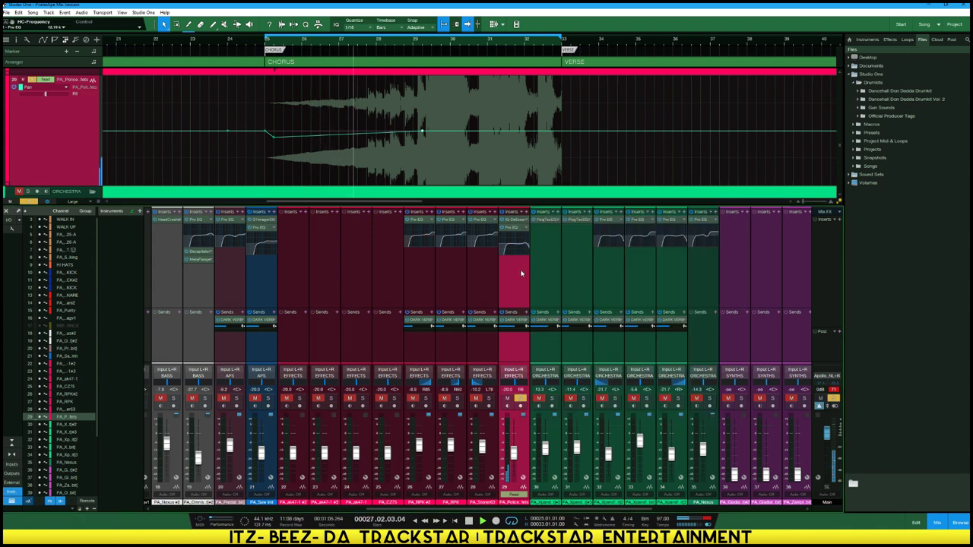
pyautogui.click(525, 215)
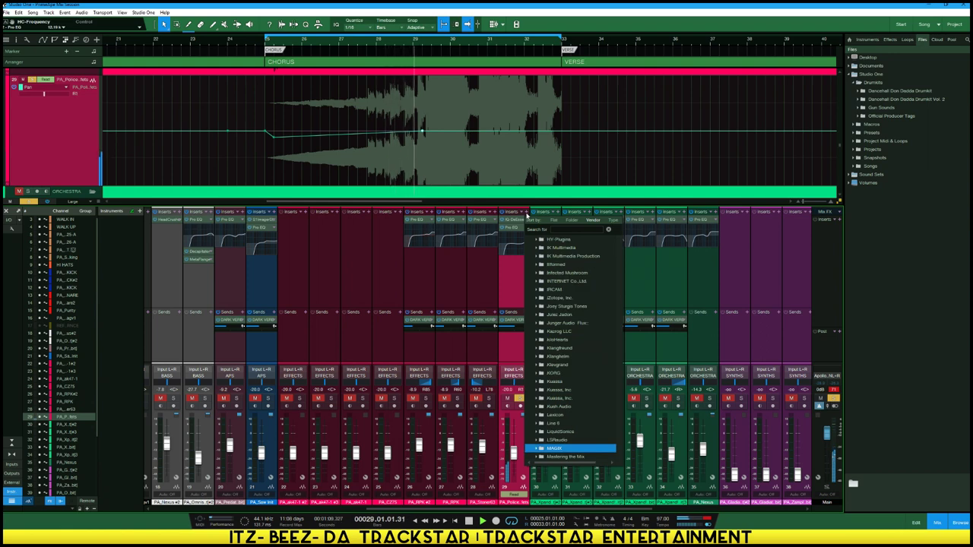
# Search the plug-in browser for 'f6' and insert F6-RTA Stereo on channel 29
pyautogui.write('multi')
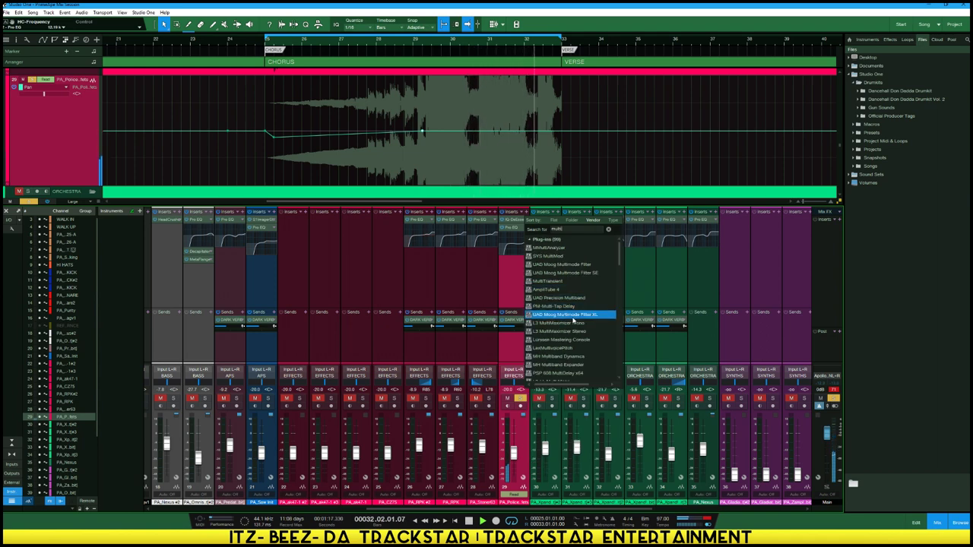
pyautogui.scroll(-2, 572, 357)
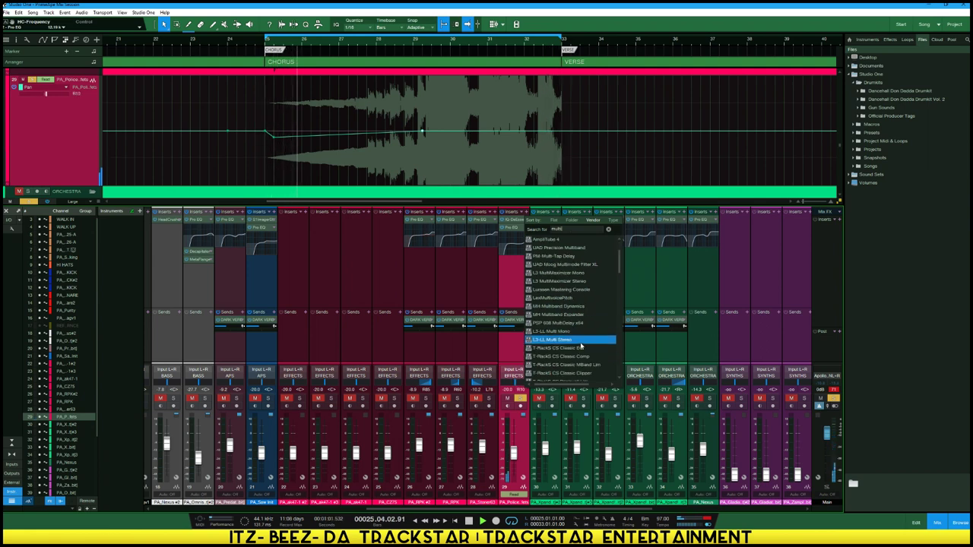
pyautogui.scroll(-2, 578, 342)
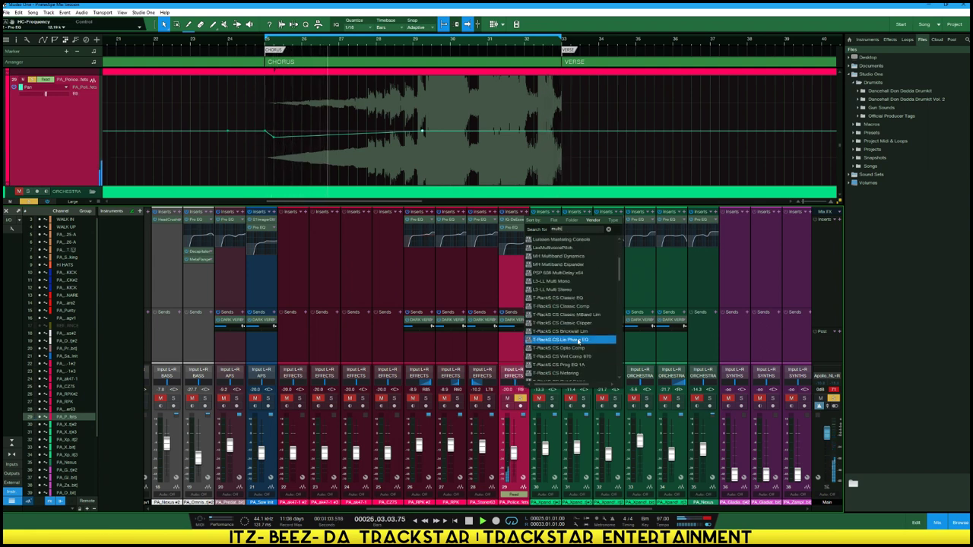
pyautogui.scroll(1, 557, 238)
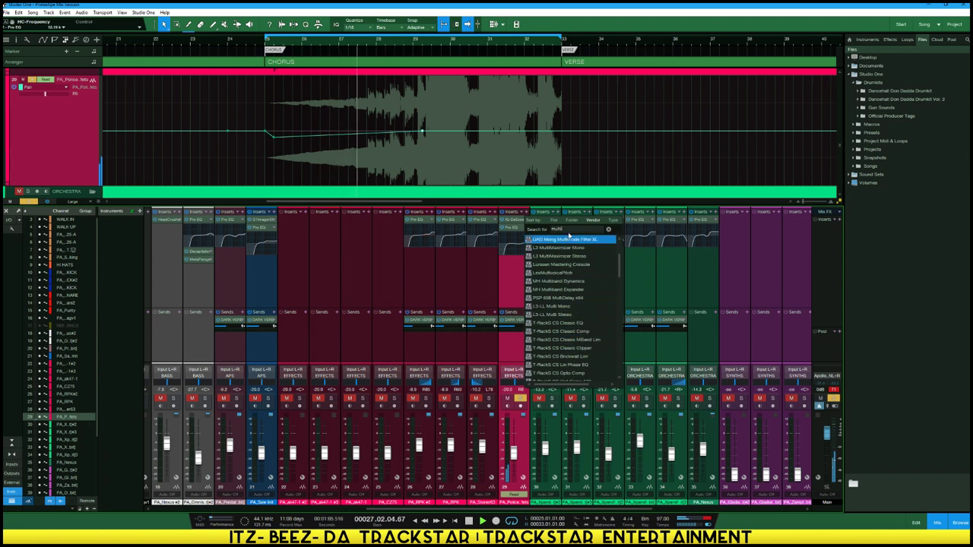
pyautogui.write('and')
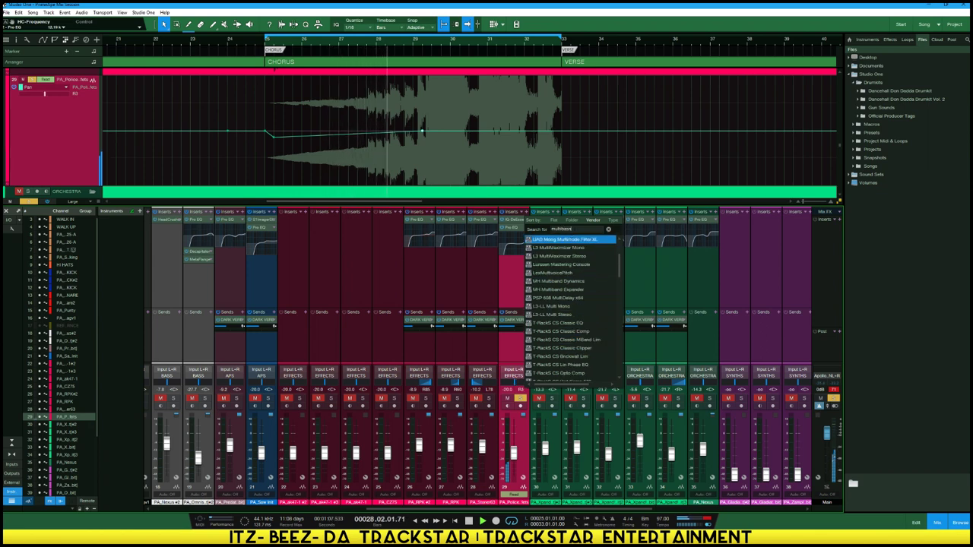
pyautogui.press('BackSpace')
pyautogui.press('BackSpace')
pyautogui.press('BackSpace')
pyautogui.press('BackSpace')
pyautogui.press('BackSpace')
pyautogui.press('BackSpace')
pyautogui.press('BackSpace')
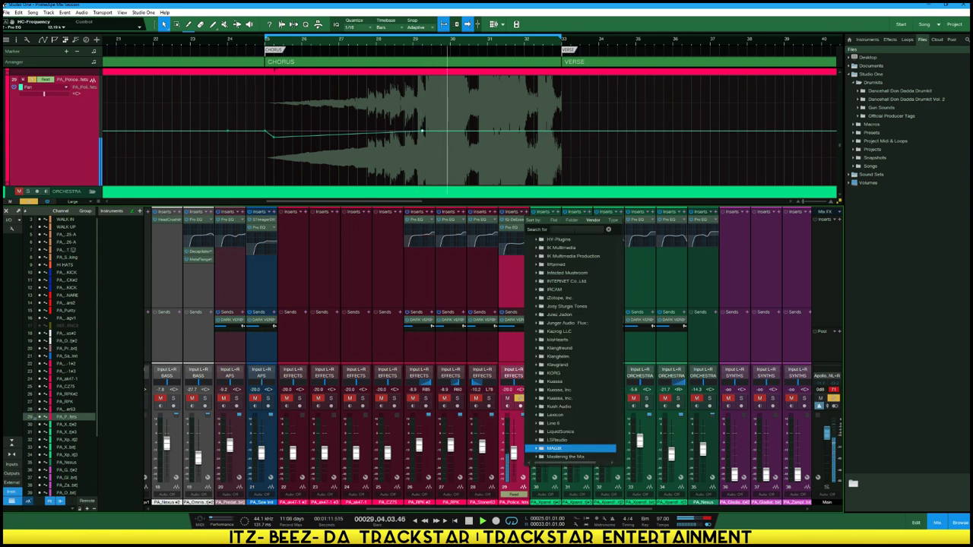
pyautogui.write('f6')
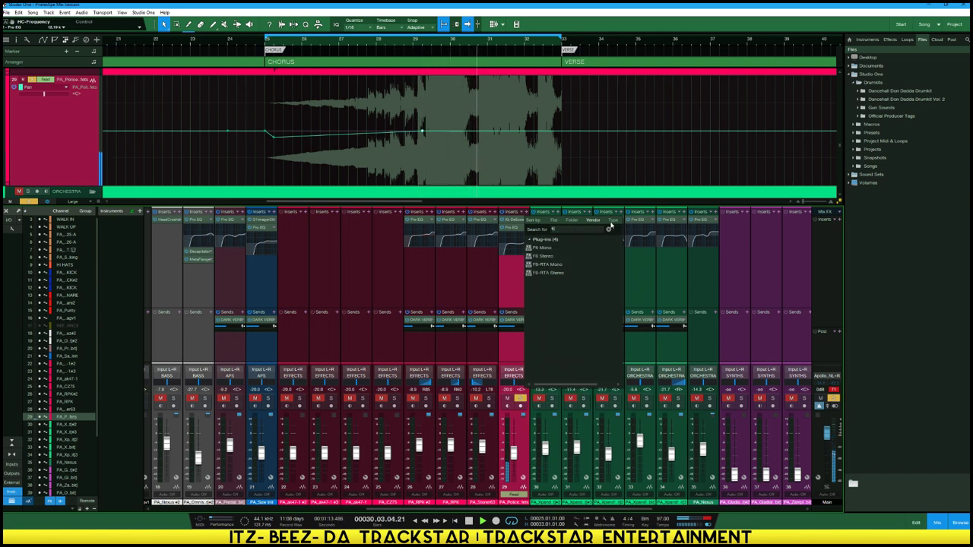
pyautogui.doubleClick(545, 273)
# Stop playback and move the F6-RTA window over the mixer, leaving track automation on Read
pyautogui.press('space')
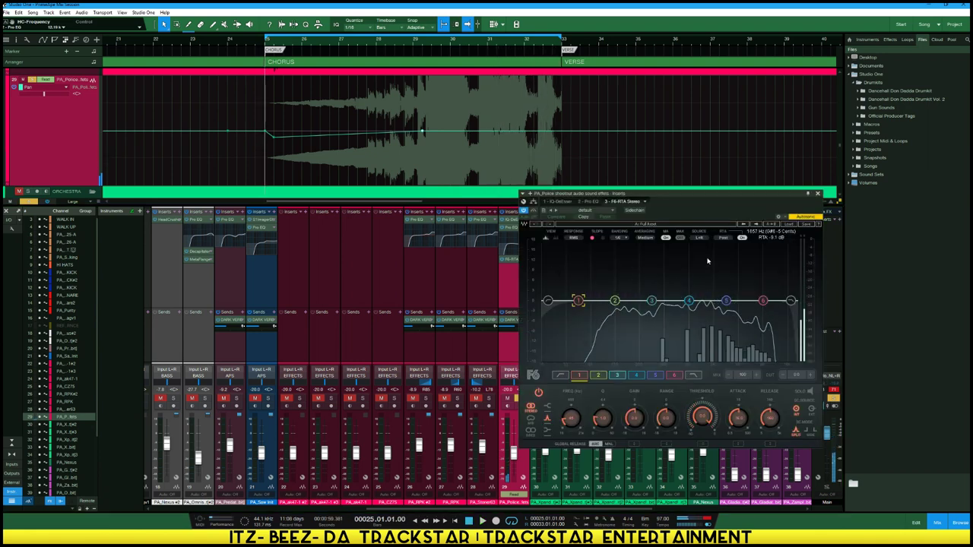
pyautogui.moveTo(684, 198); pyautogui.dragTo(729, 142)
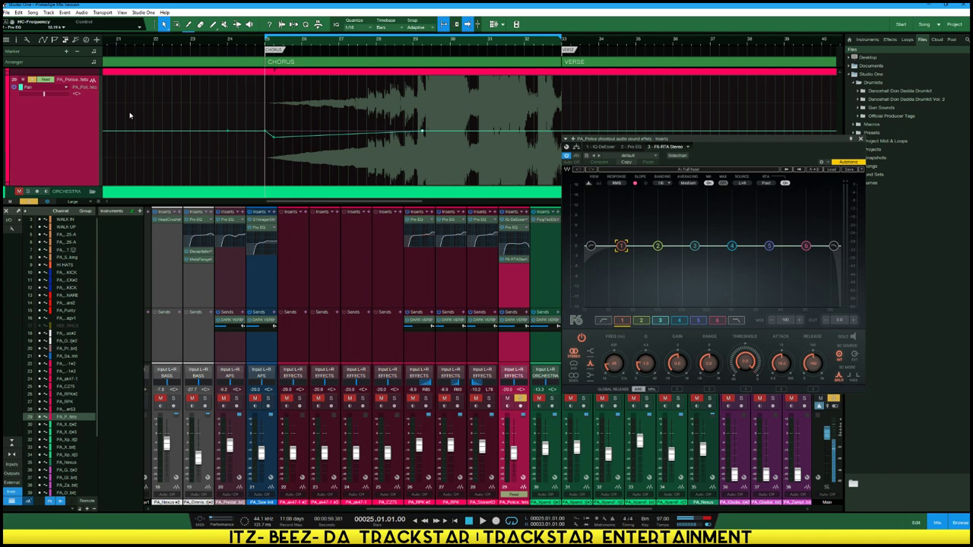
pyautogui.click(52, 79)
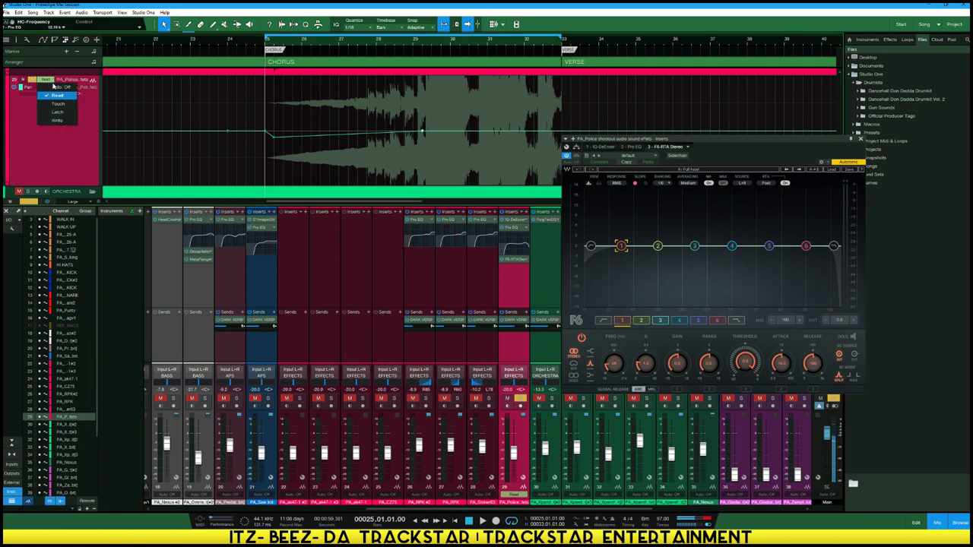
pyautogui.click(72, 154)
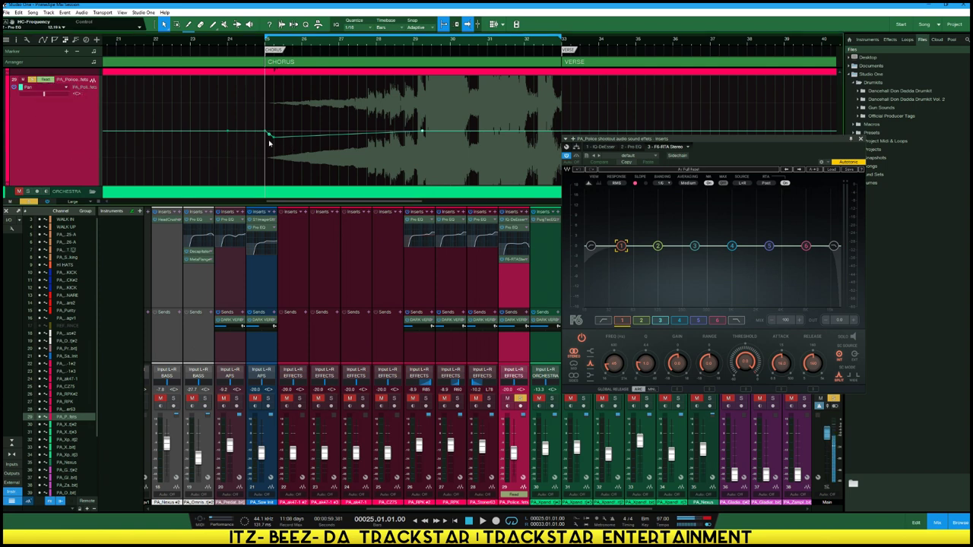
pyautogui.scroll(1, 327, 152)
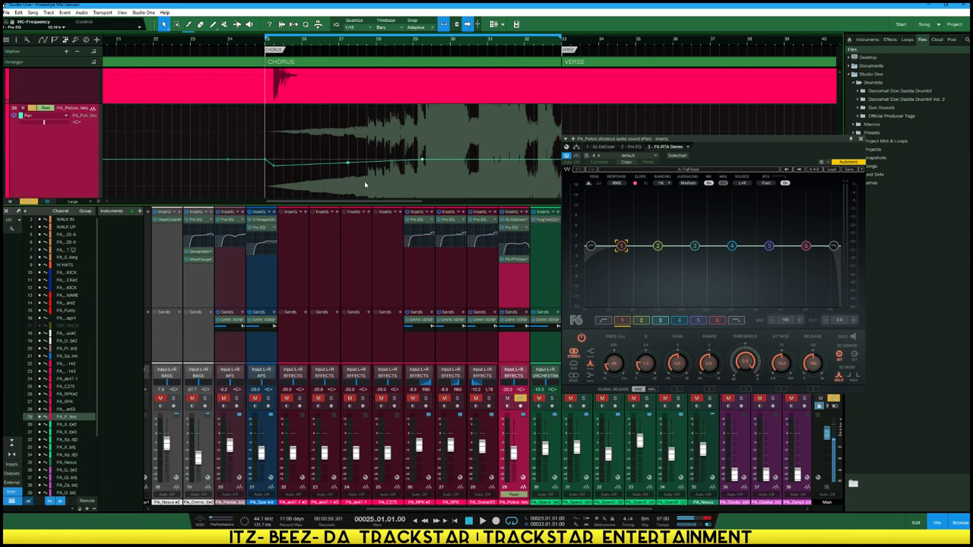
pyautogui.moveTo(715, 141); pyautogui.dragTo(676, 179)
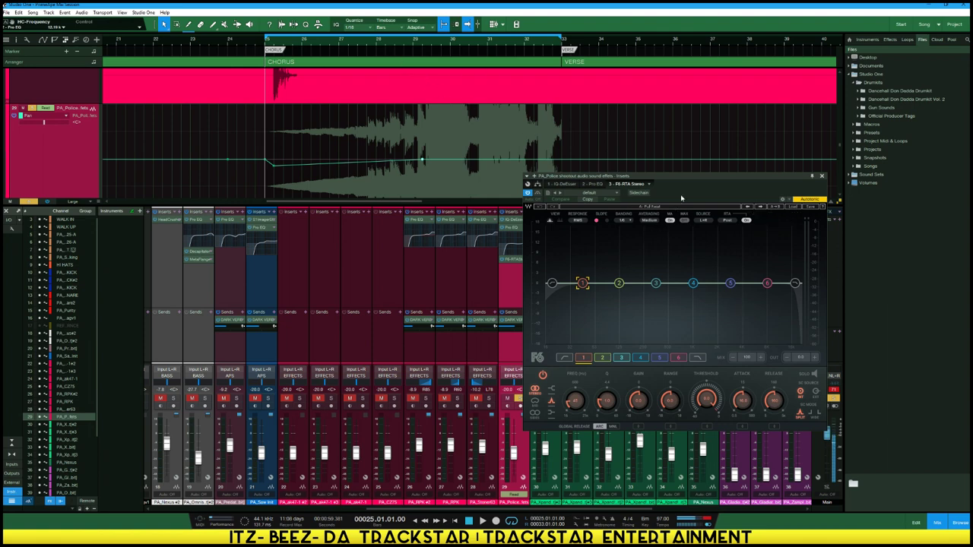
# Audition the effect from bar 29 and pull F6 band 4 into a slight gain dip near 1 kHz
pyautogui.moveTo(692, 181); pyautogui.dragTo(735, 199)
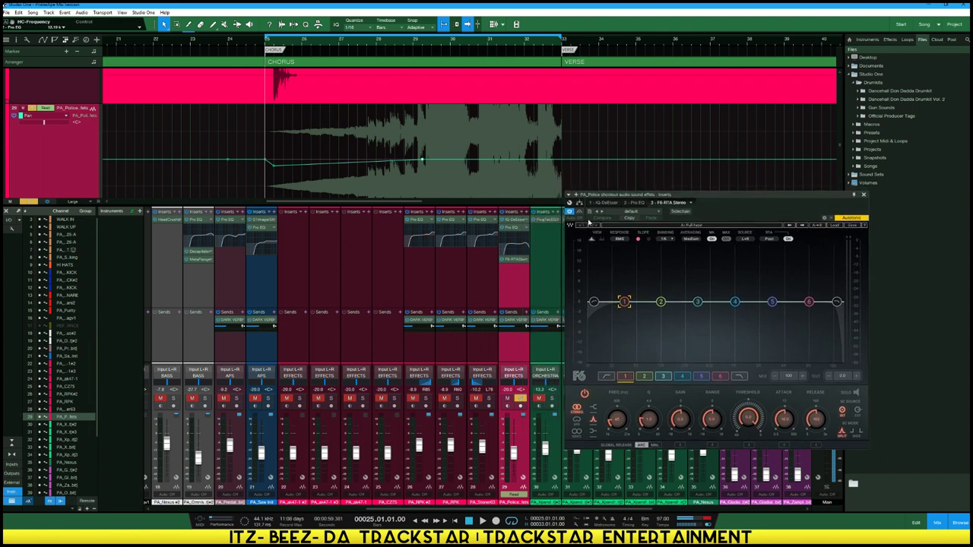
pyautogui.press('space')
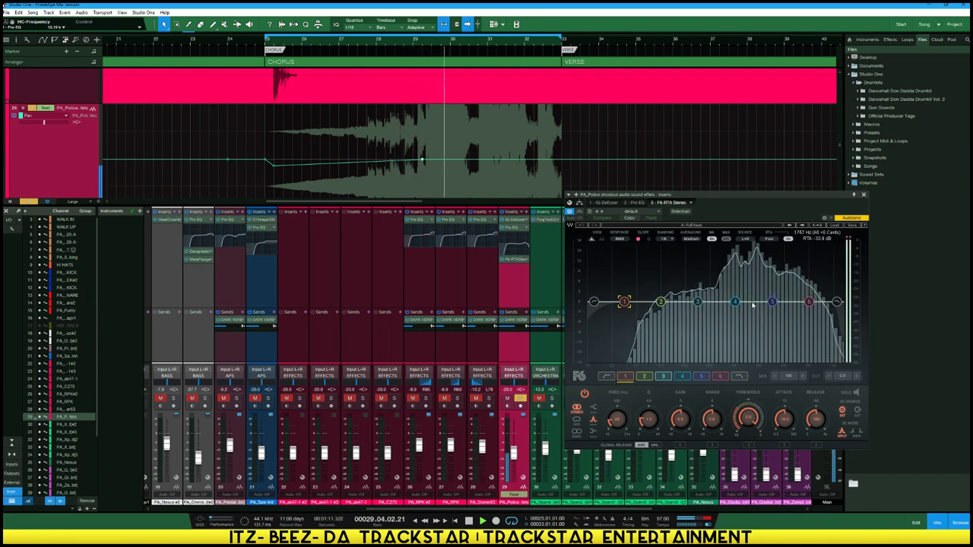
pyautogui.press('space')
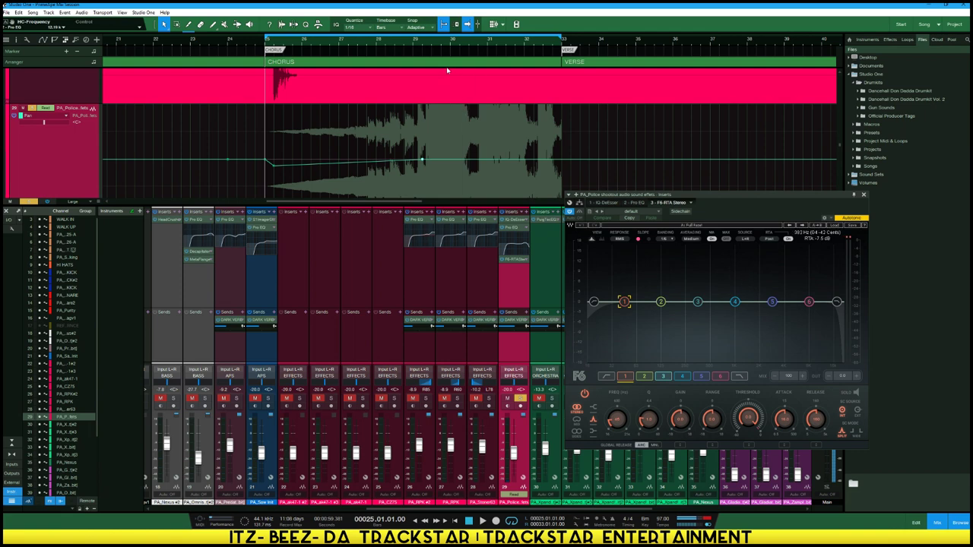
pyautogui.click(416, 47)
pyautogui.press('space')
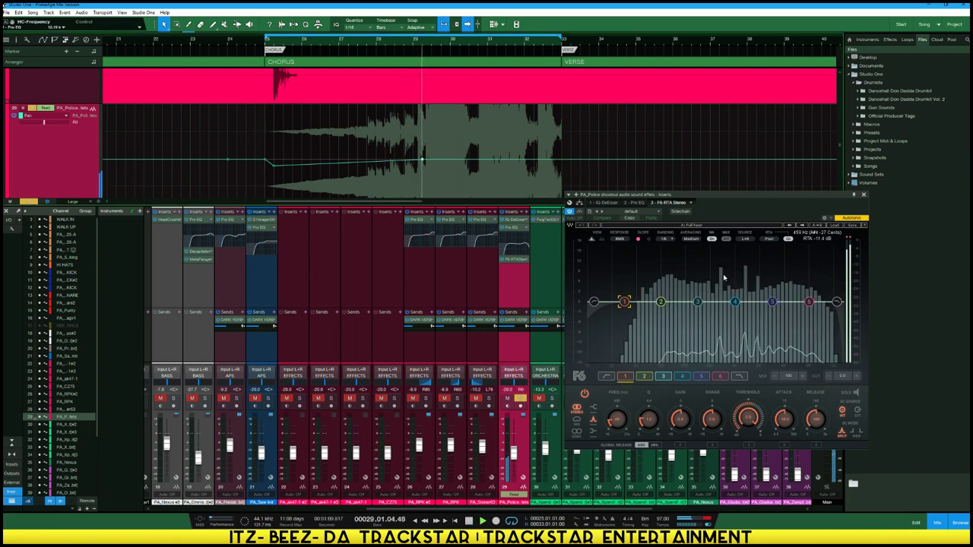
pyautogui.press('space')
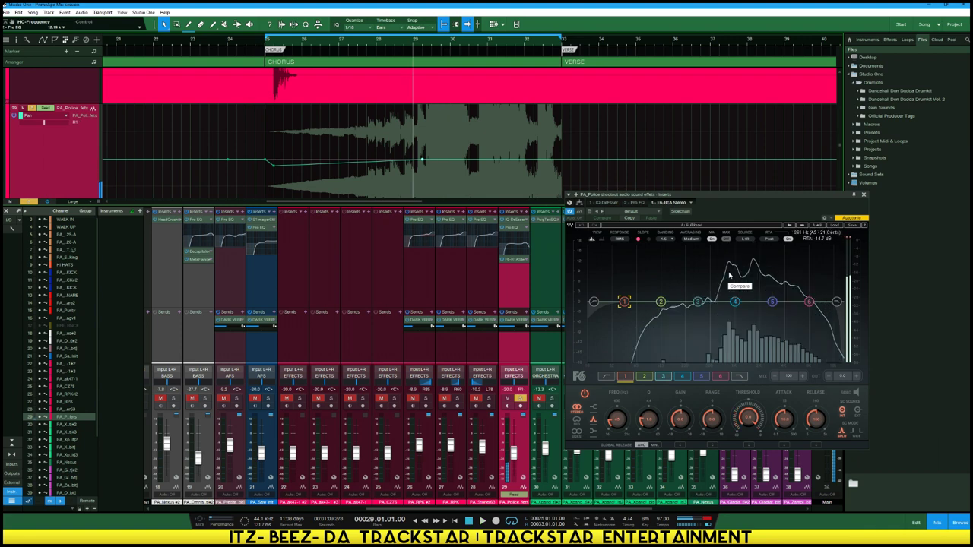
pyautogui.moveTo(734, 304); pyautogui.dragTo(763, 309)
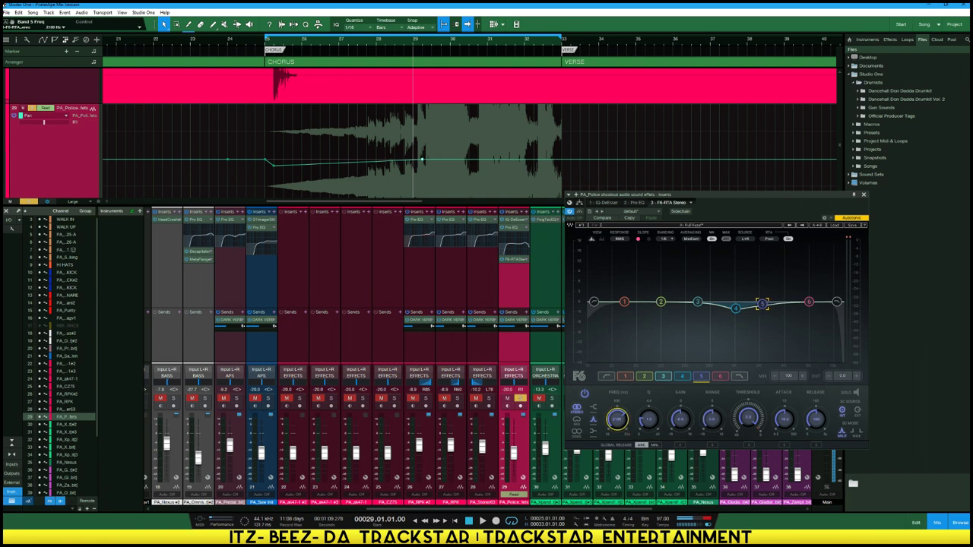
# Shape F6 band 5's dynamics (Q about 1.1, attack about 9 ms) while auditioning, then select band 4
pyautogui.moveTo(649, 421); pyautogui.dragTo(649, 417)
pyautogui.click(749, 416)
pyautogui.moveTo(785, 418); pyautogui.dragTo(785, 426)
pyautogui.click(813, 419)
pyautogui.press('space')
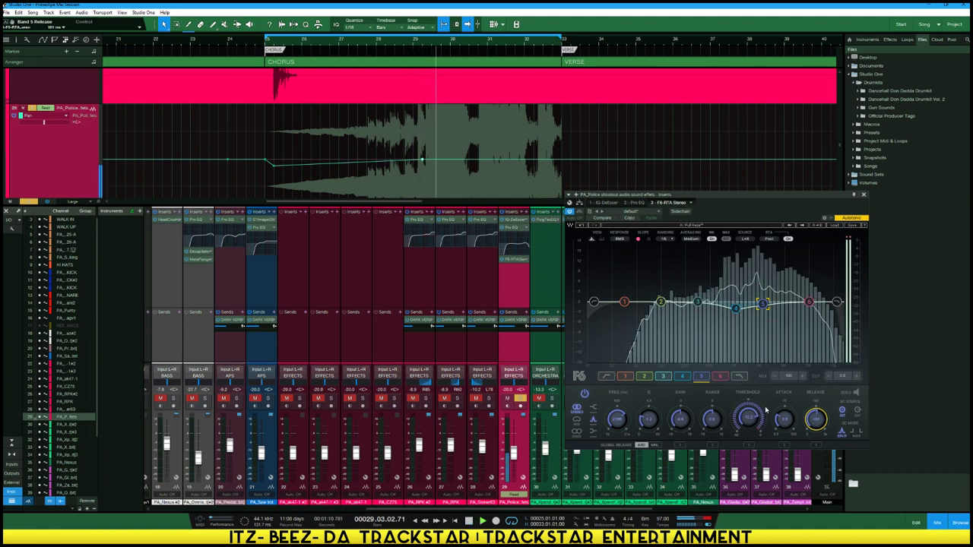
pyautogui.press('space')
pyautogui.click(713, 419)
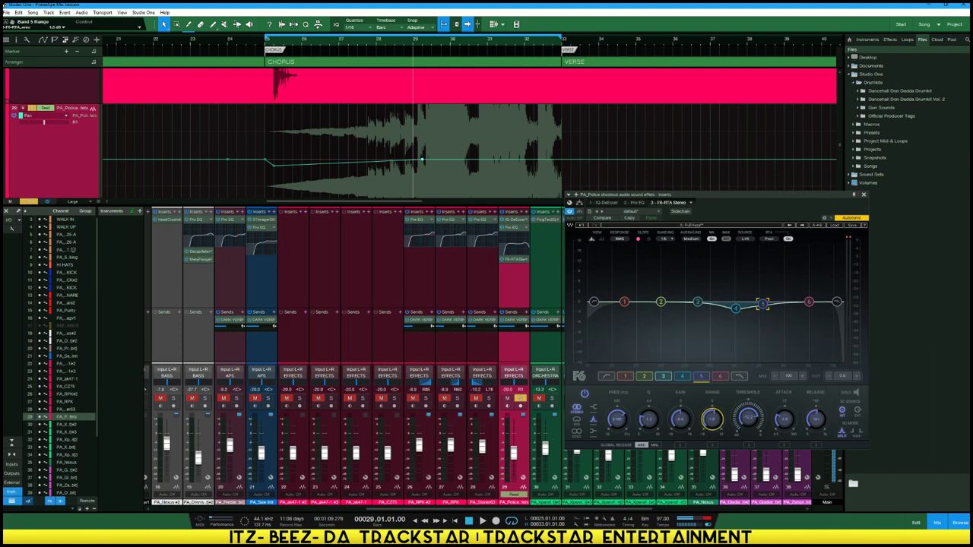
pyautogui.press('space')
pyautogui.press('space')
pyautogui.press('space')
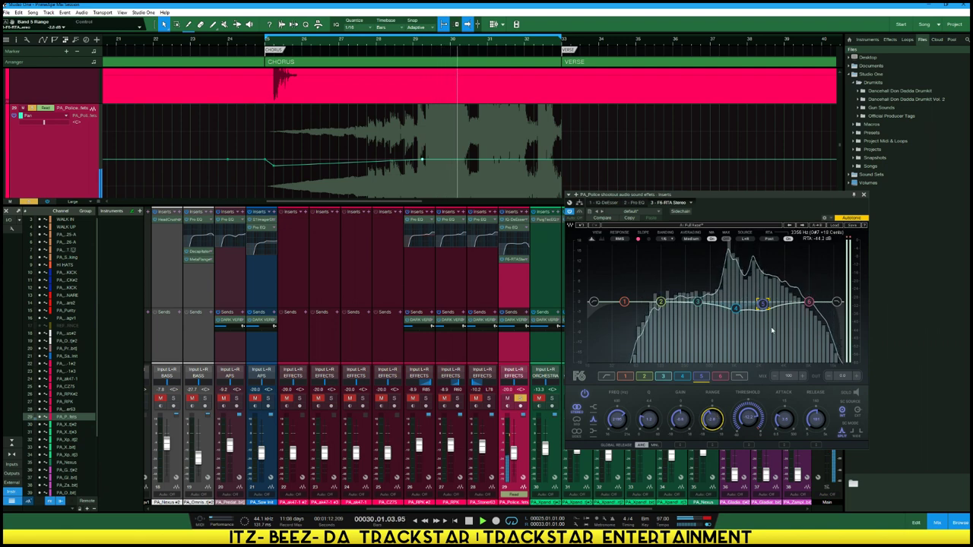
pyautogui.press('space')
pyautogui.click(735, 307)
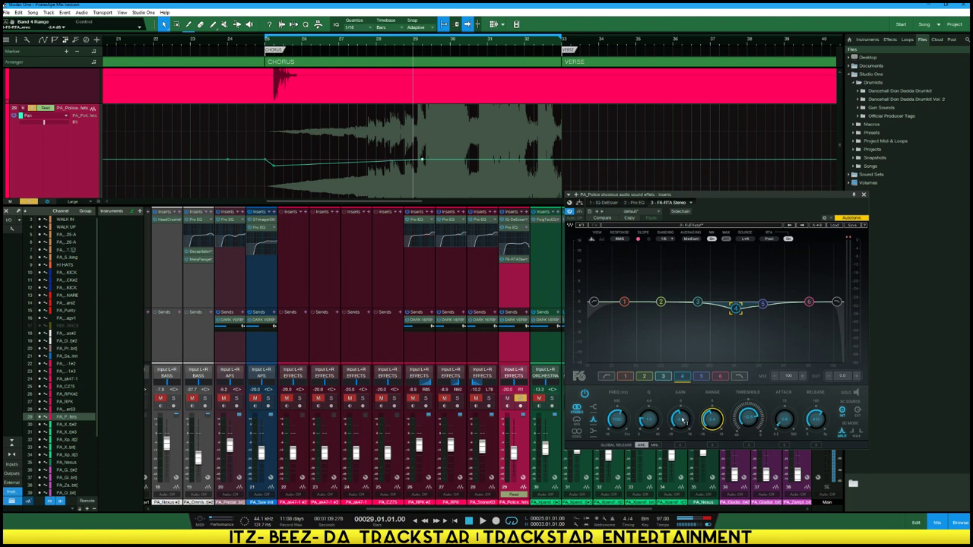
# Fine-tune band 4's gain and Q, audition from bar 29, and close the F6 window
pyautogui.click(682, 418)
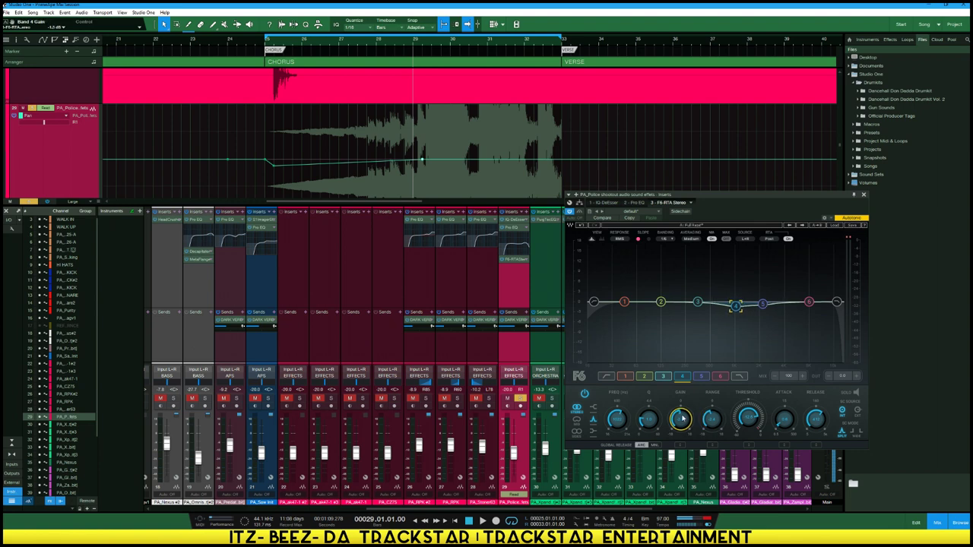
pyautogui.click(647, 420)
pyautogui.press('space')
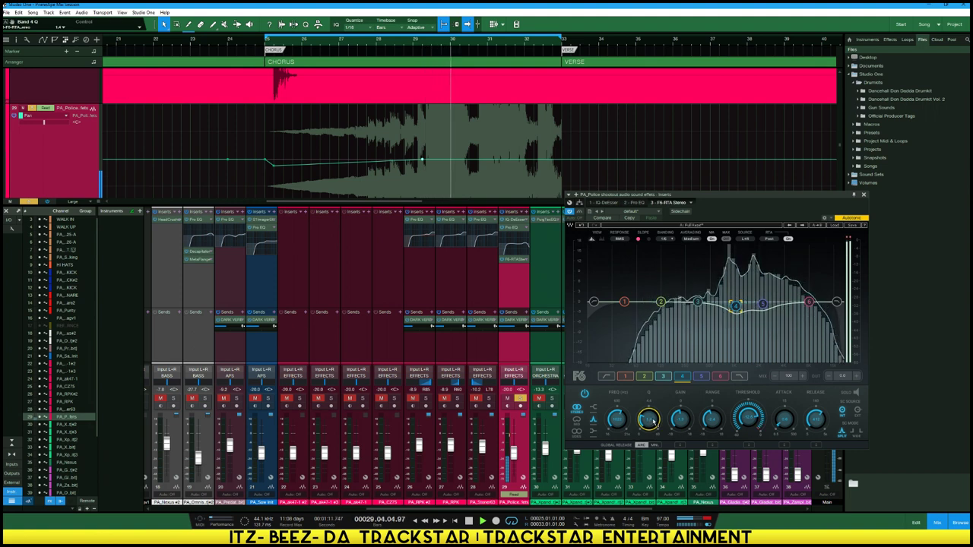
pyautogui.press('space')
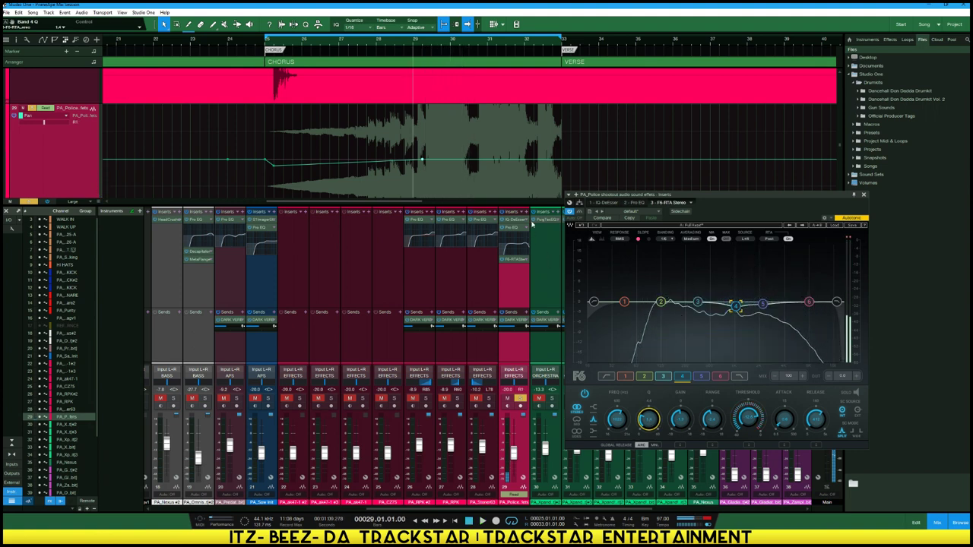
pyautogui.press('space')
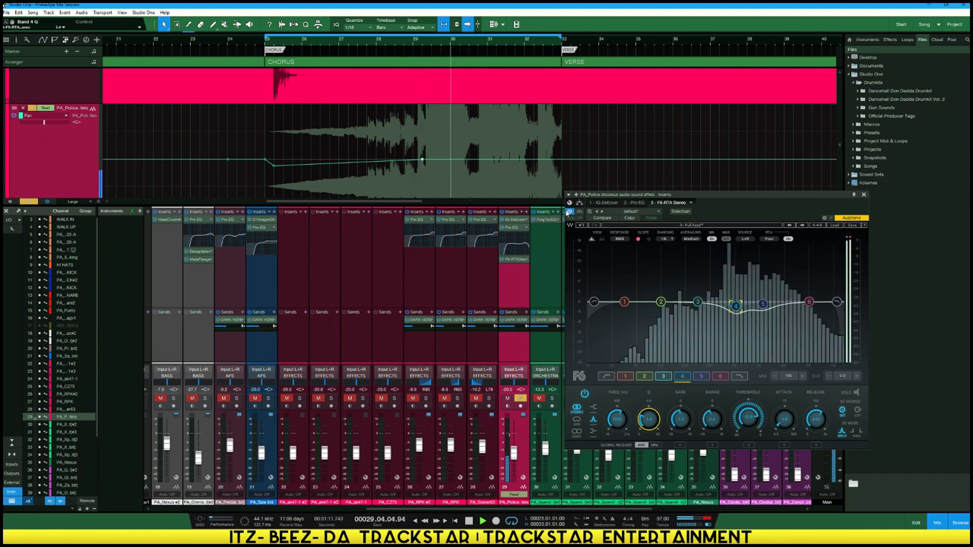
pyautogui.press('space')
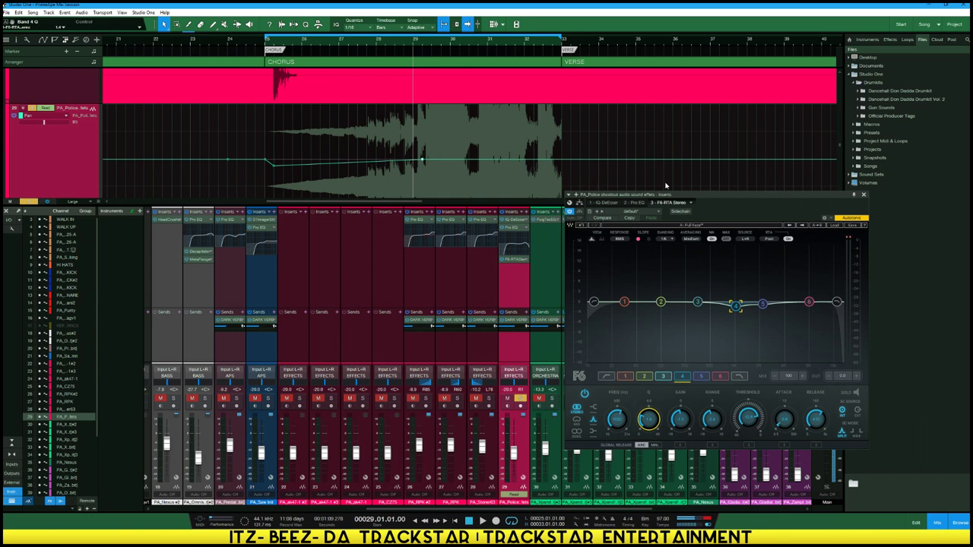
pyautogui.click(863, 195)
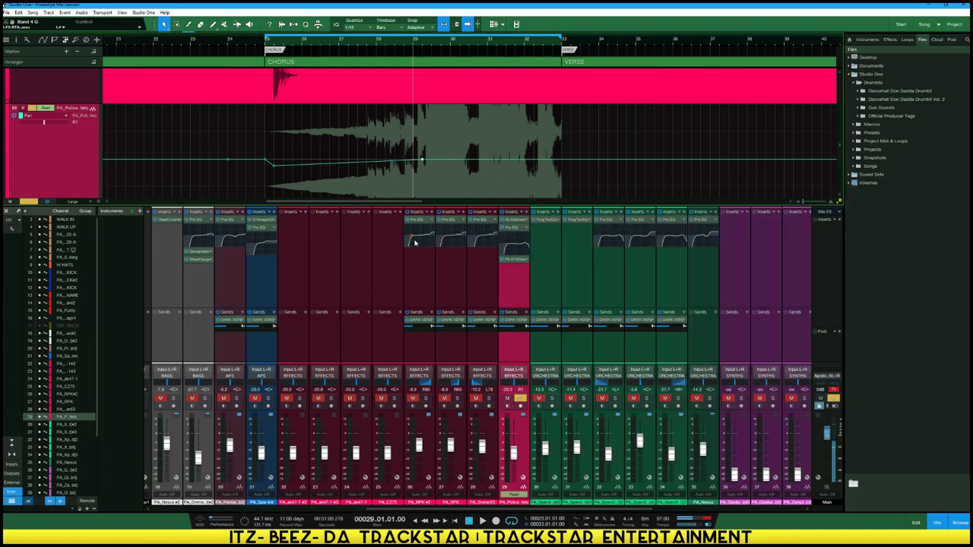
# Unsolo the police effects channel and lower its fader to about -21.7 dB during playback
pyautogui.click(520, 400)
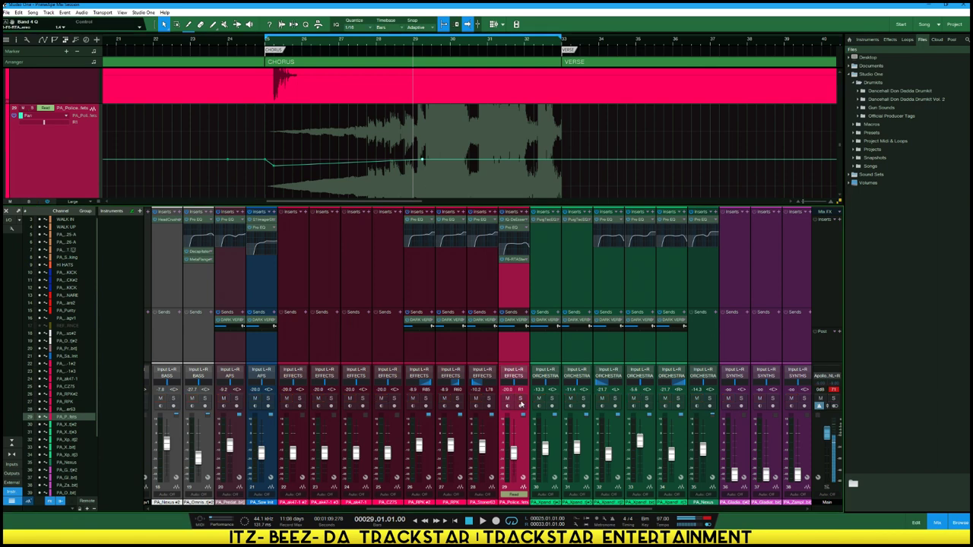
pyautogui.press('space')
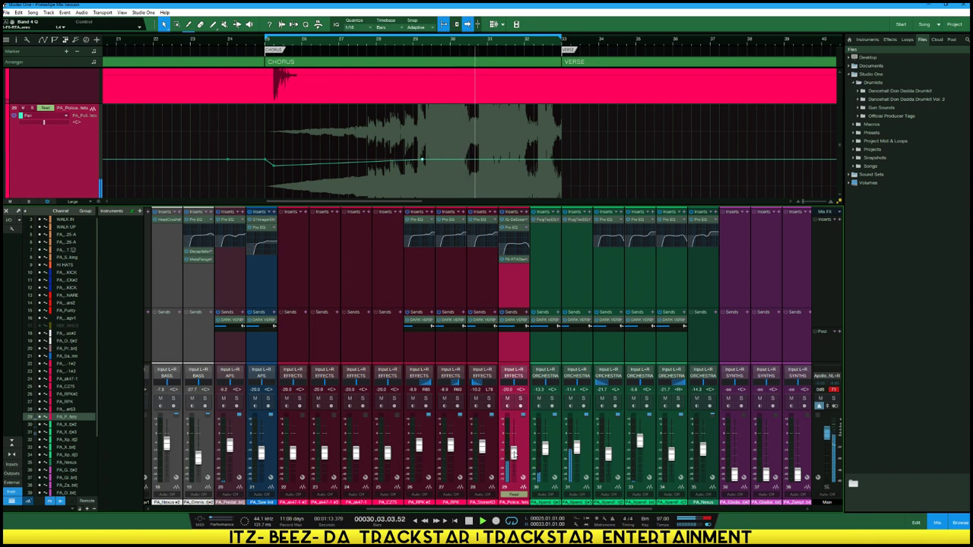
pyautogui.press('space')
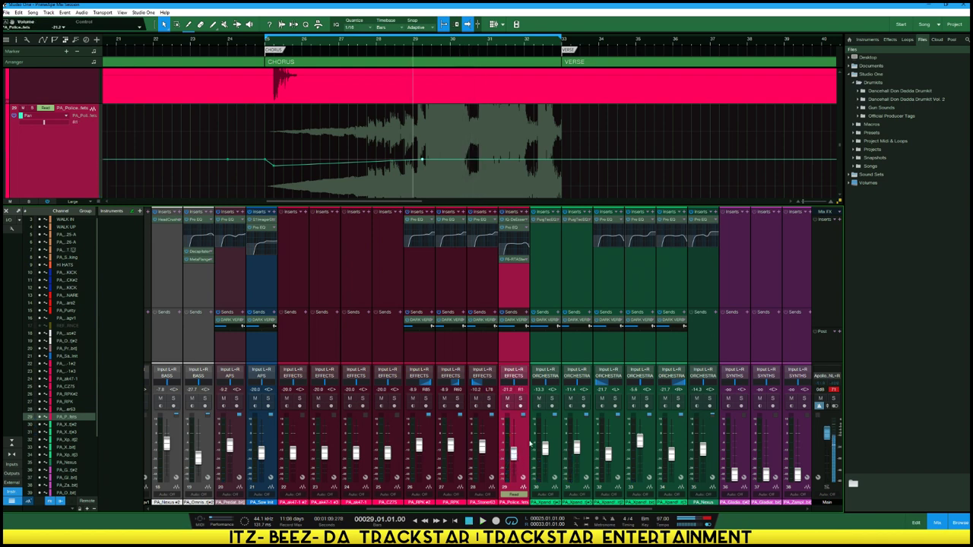
pyautogui.press('space')
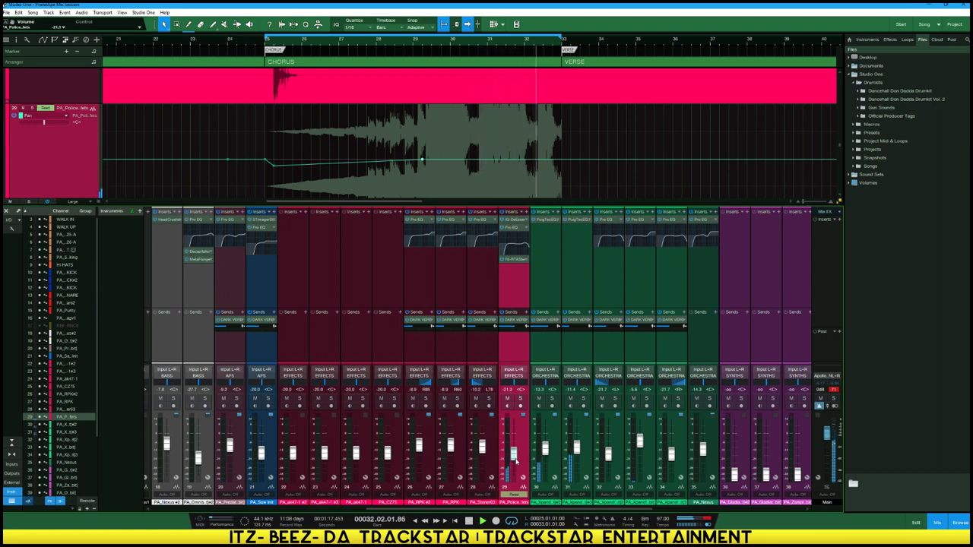
pyautogui.moveTo(514, 460); pyautogui.dragTo(516, 464)
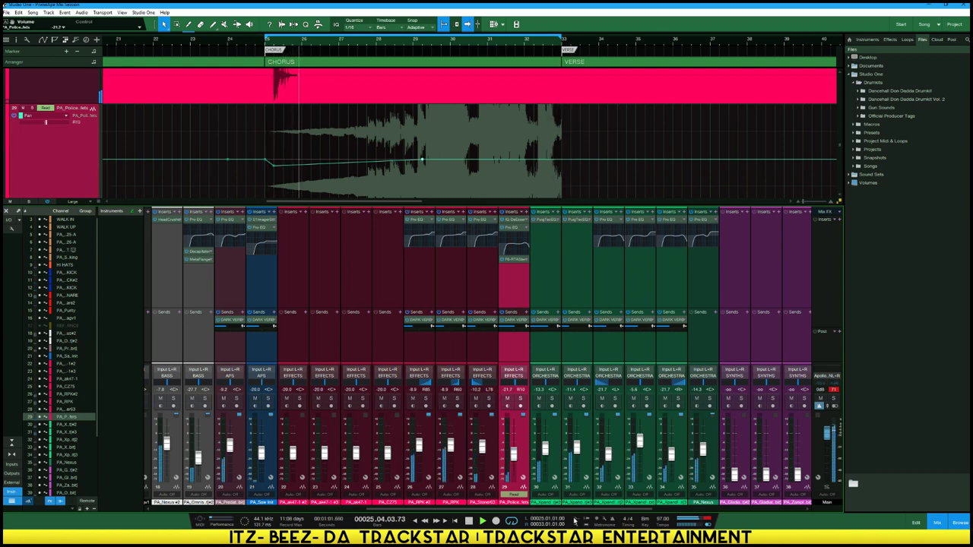
pyautogui.moveTo(530, 510); pyautogui.dragTo(562, 518)
pyautogui.hscroll(7, 561, 518)
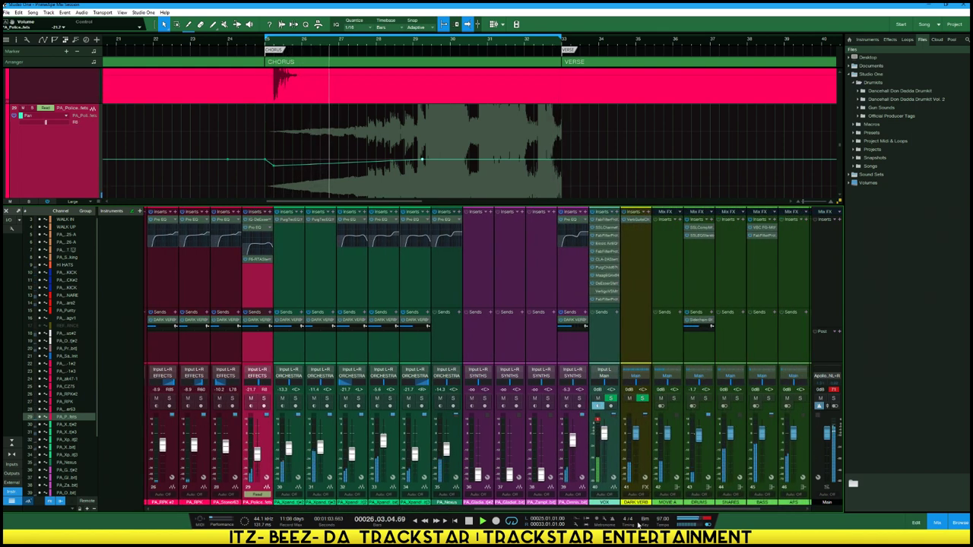
# Select the SYNTHS channel 36 and briefly play the section to hear the synth
pyautogui.click(386, 467)
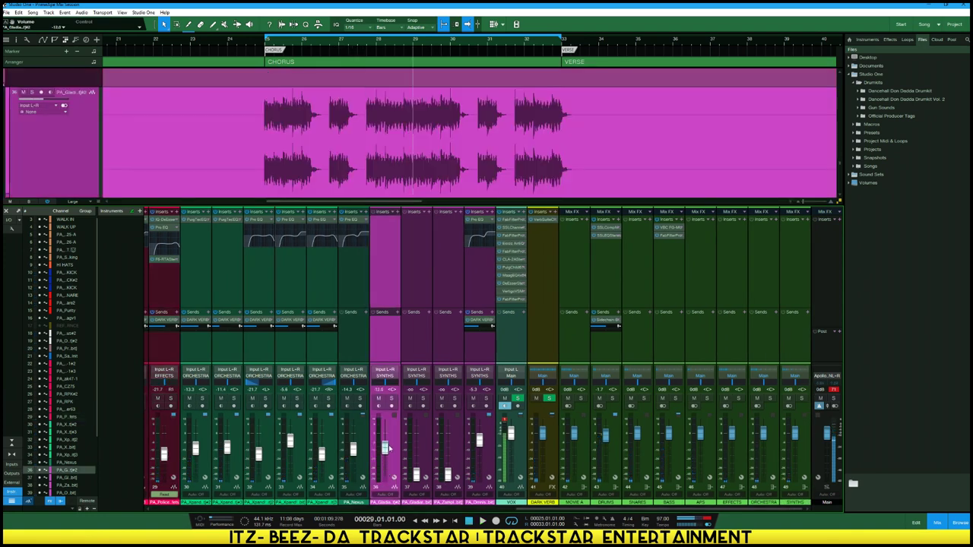
pyautogui.press('space')
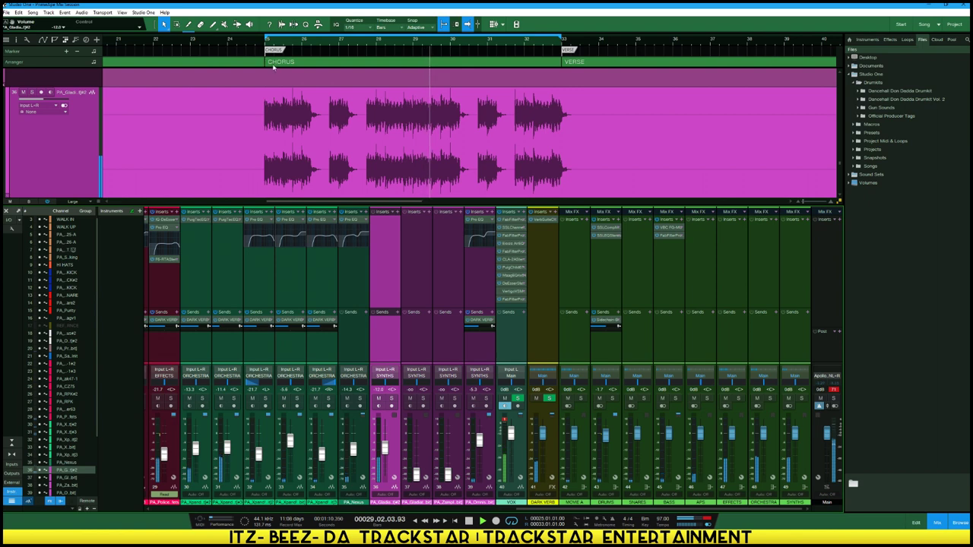
pyautogui.press('space')
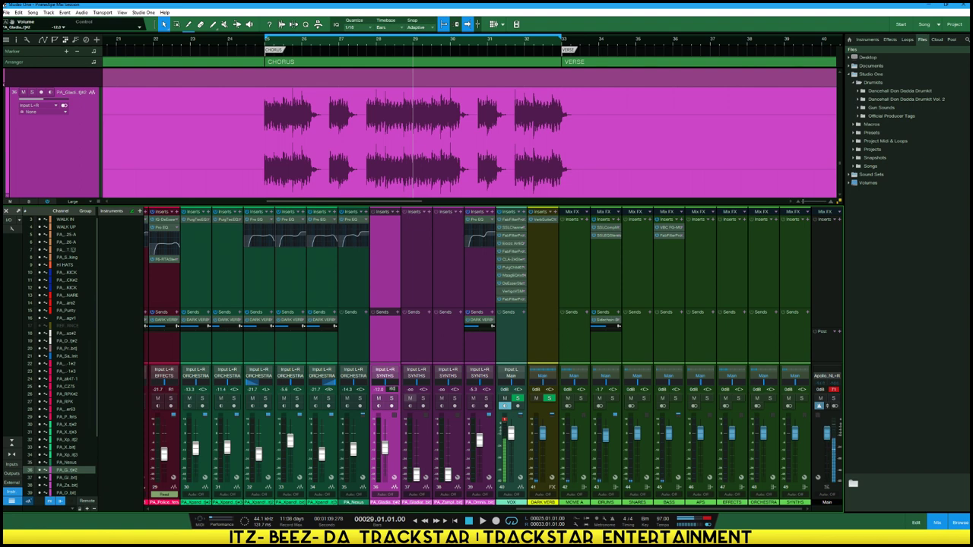
pyautogui.press('space')
pyautogui.press('space')
# Send channel 36 to DARK VERB at a raised level and copy channel 35's Pro EQ onto it
pyautogui.click(396, 314)
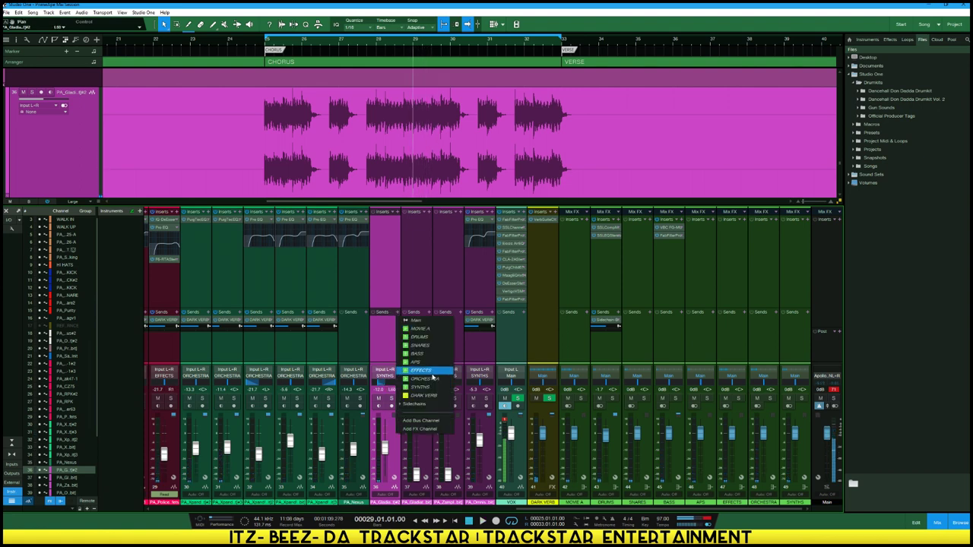
pyautogui.click(428, 399)
pyautogui.moveTo(384, 347); pyautogui.dragTo(381, 321)
pyautogui.press('space')
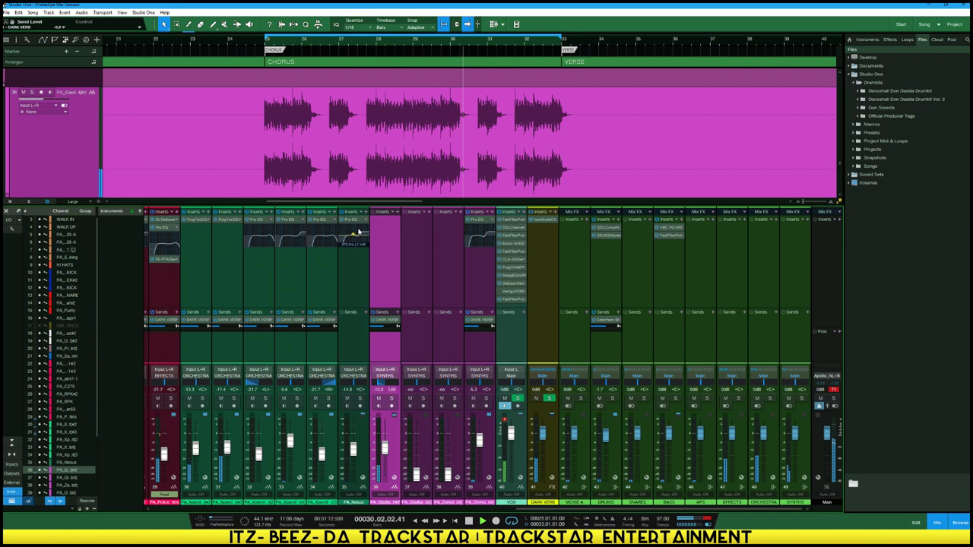
pyautogui.moveTo(356, 232); pyautogui.dragTo(398, 241)
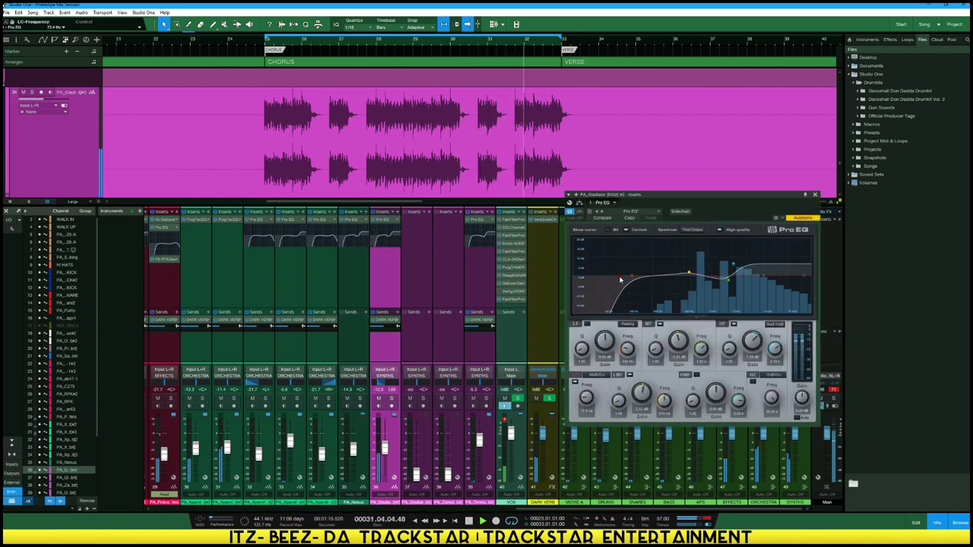
# Lower channel 36 to about -14.3 dB, adjust its DARK VERB send, and raise channel 37 from -oo
pyautogui.moveTo(385, 447); pyautogui.dragTo(385, 451)
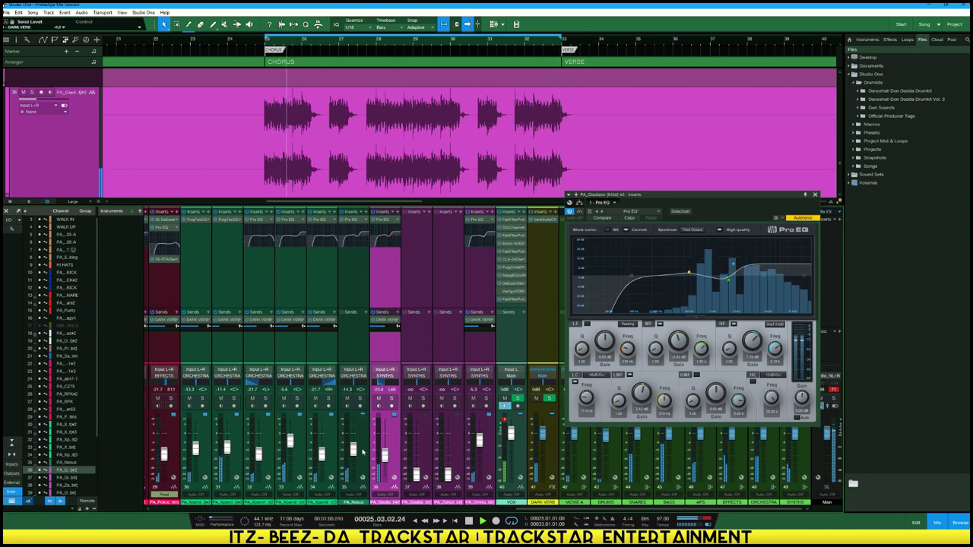
pyautogui.moveTo(384, 453); pyautogui.dragTo(385, 445)
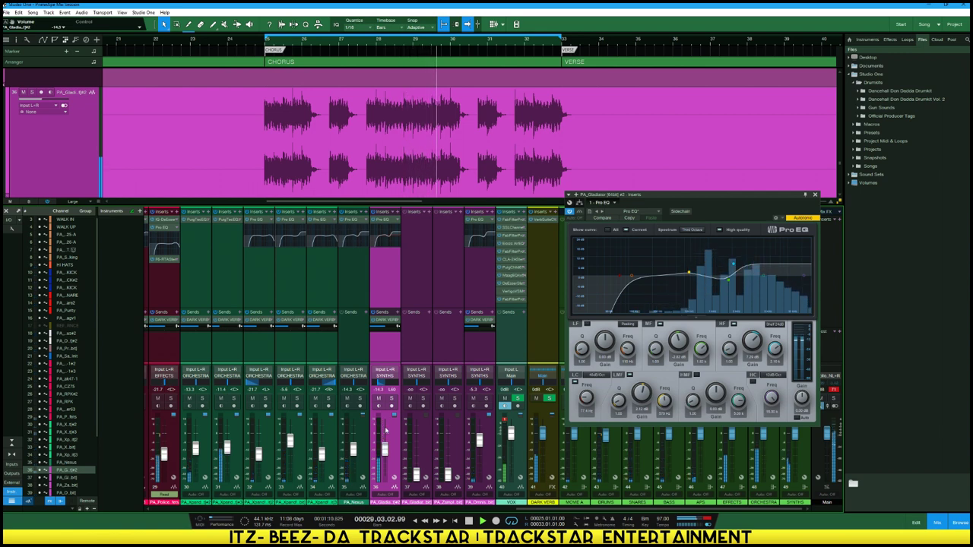
pyautogui.press('KP_Subtract')
pyautogui.press('space')
pyautogui.click(265, 39)
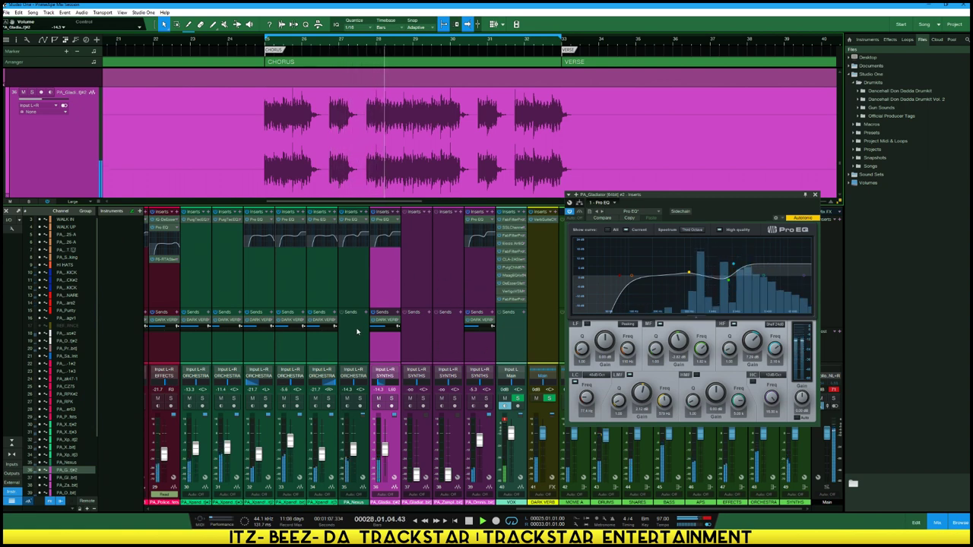
pyautogui.moveTo(165, 326); pyautogui.dragTo(159, 301)
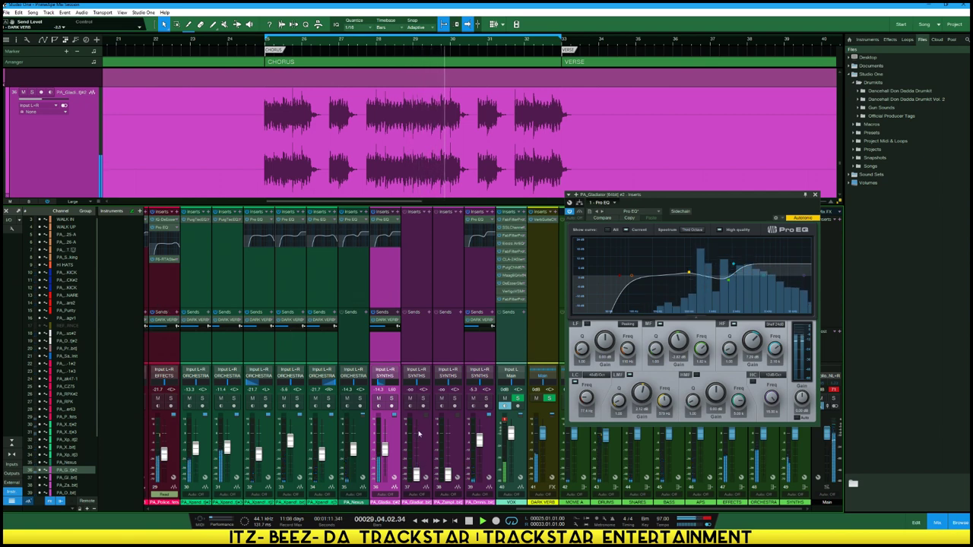
pyautogui.moveTo(416, 473); pyautogui.dragTo(416, 441)
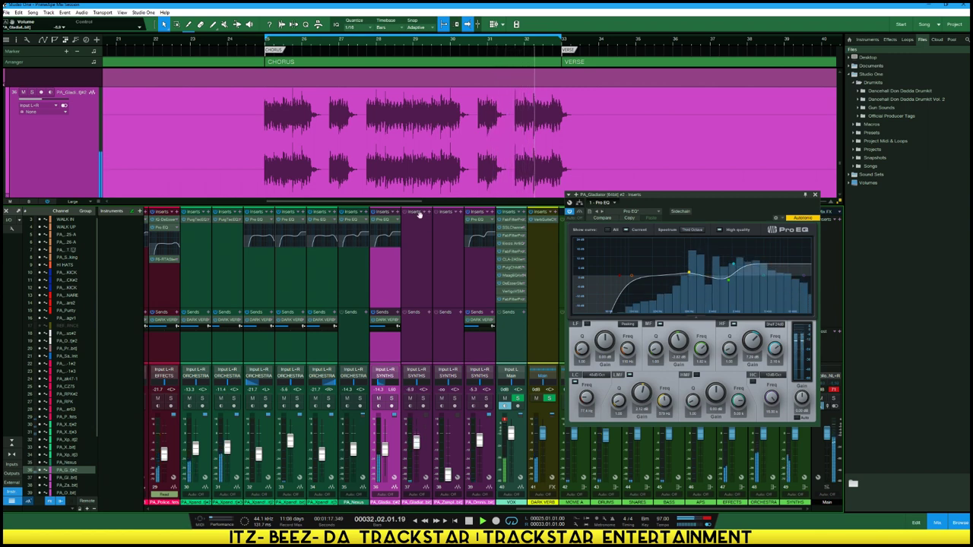
# Send the SYNTHS channel 37 to the DARK VERB bus and set its send level
pyautogui.click(420, 331)
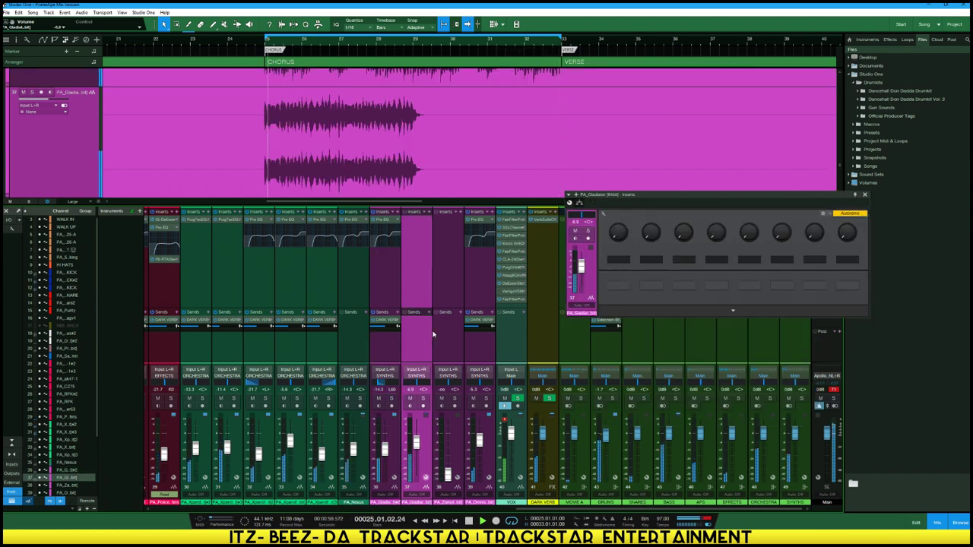
pyautogui.click(429, 313)
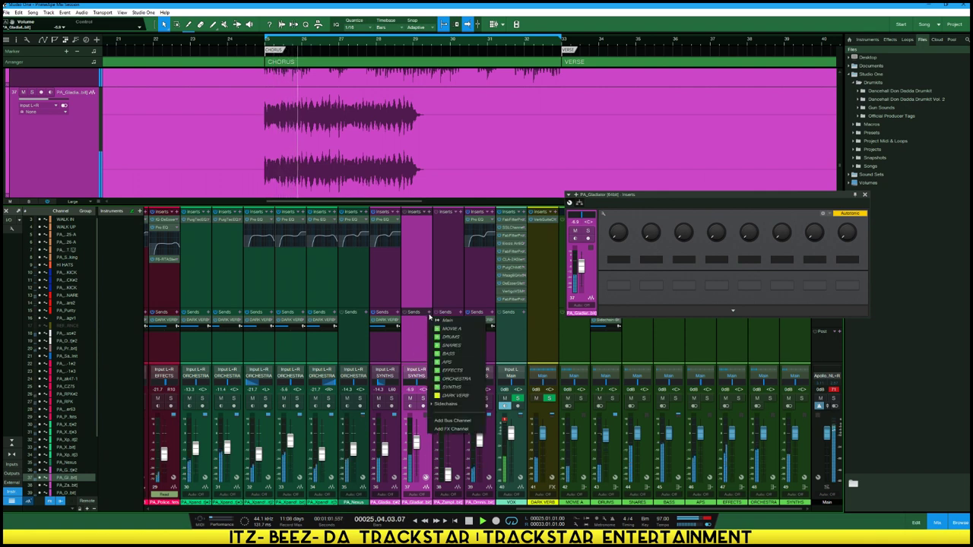
pyautogui.click(454, 395)
pyautogui.moveTo(417, 328); pyautogui.dragTo(410, 299)
pyautogui.press('space')
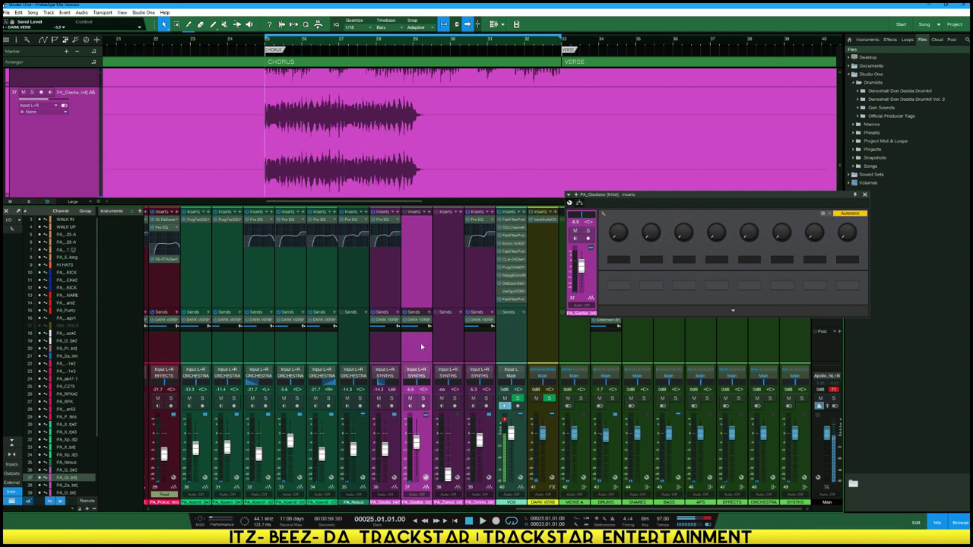
# Add a new DELAY FX channel and colour it yellow
pyautogui.rightClick(419, 346)
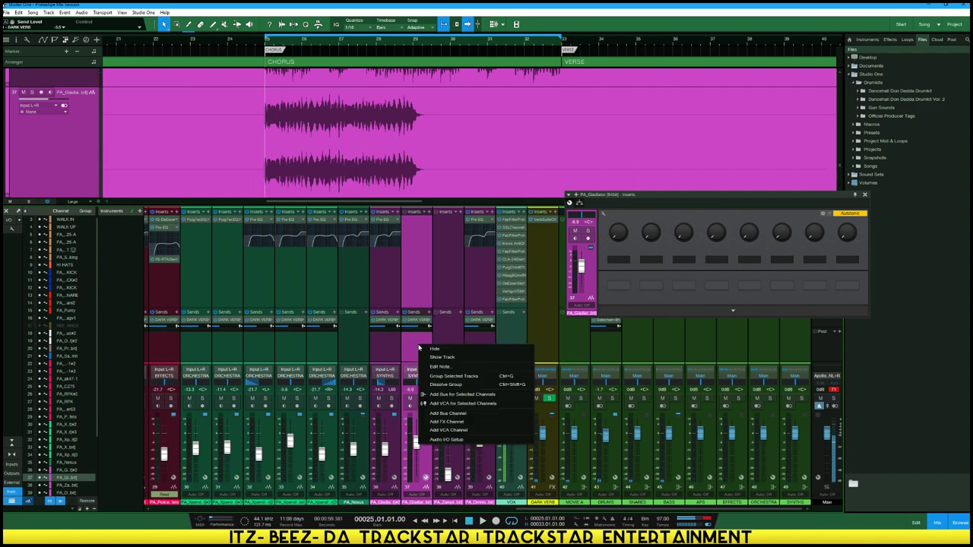
pyautogui.click(445, 422)
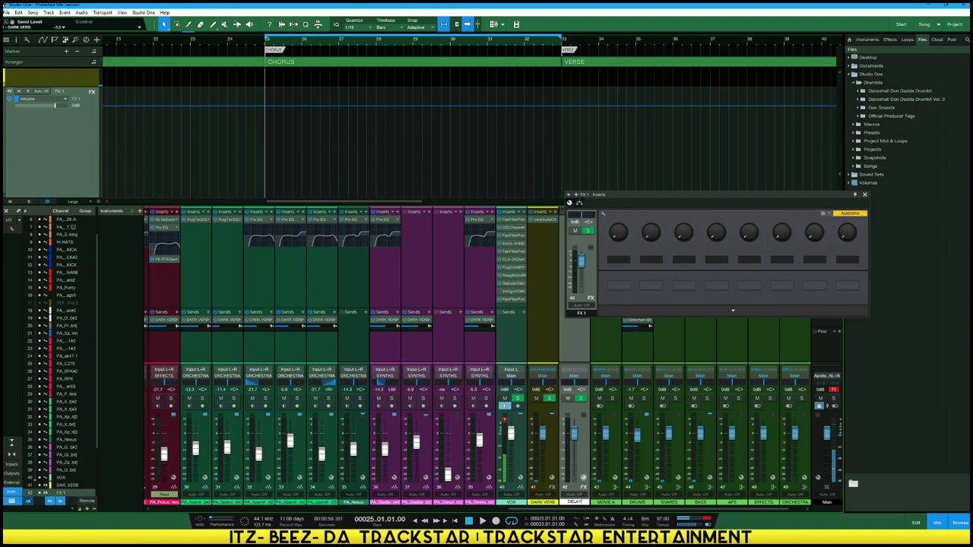
pyautogui.click(577, 503)
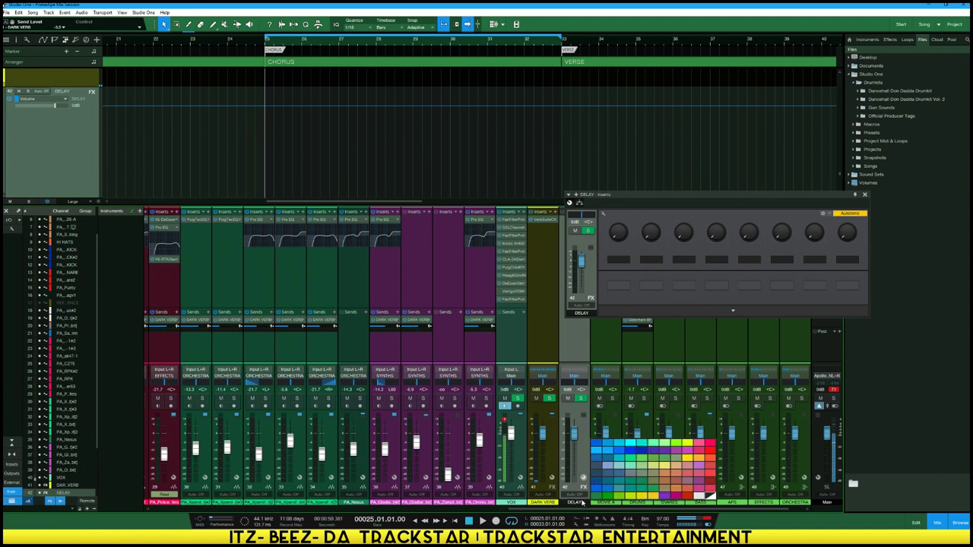
pyautogui.click(639, 496)
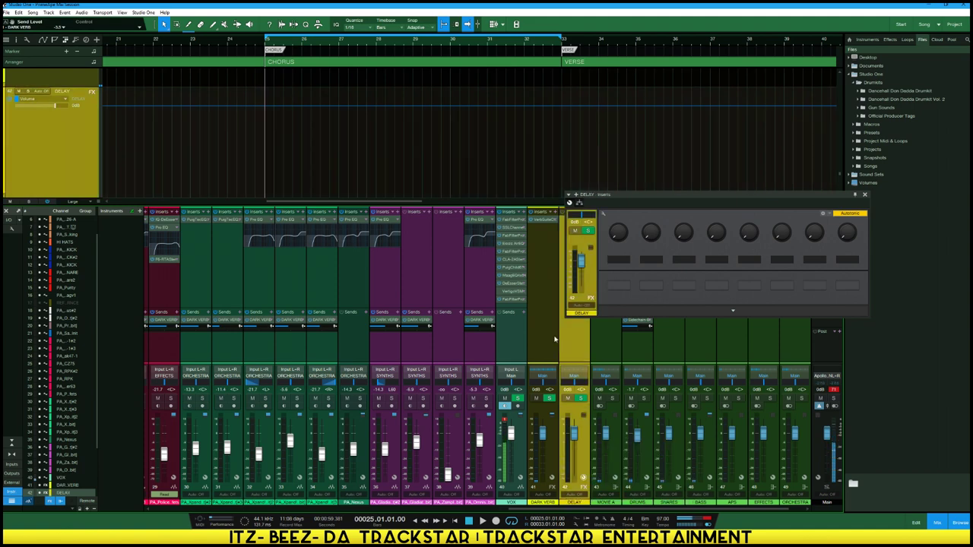
# Colour the DARK VERB channel yellow and close the DELAY inserts window
pyautogui.click(555, 340)
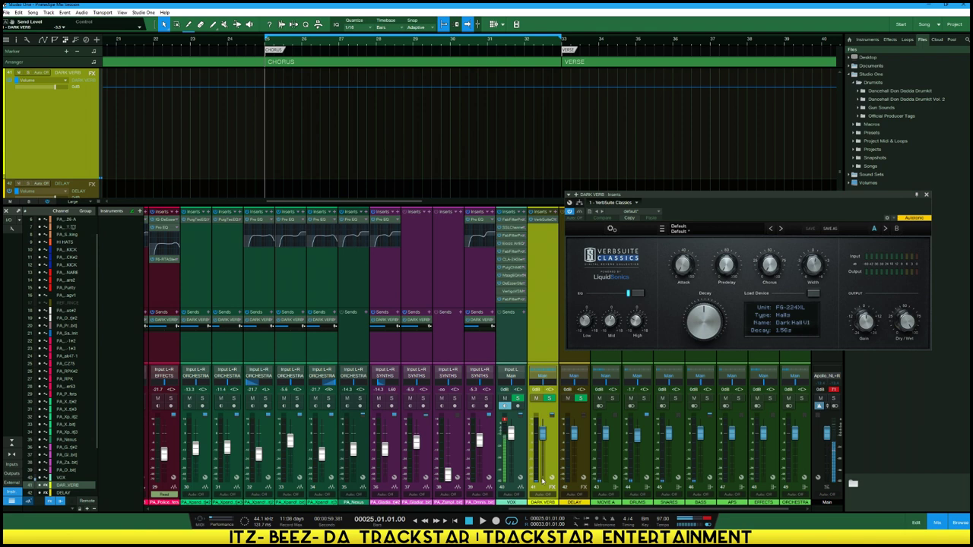
pyautogui.click(550, 503)
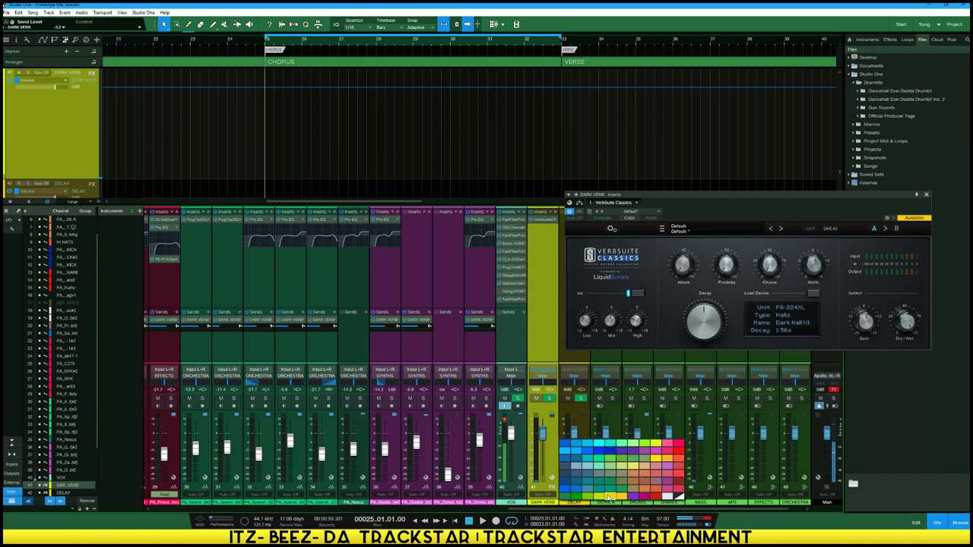
pyautogui.click(606, 496)
pyautogui.click(576, 352)
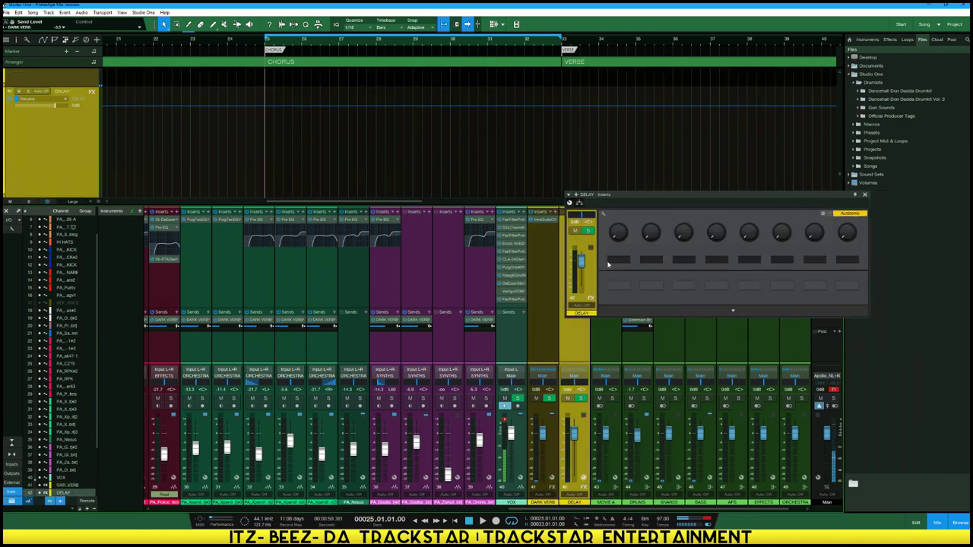
pyautogui.click(863, 195)
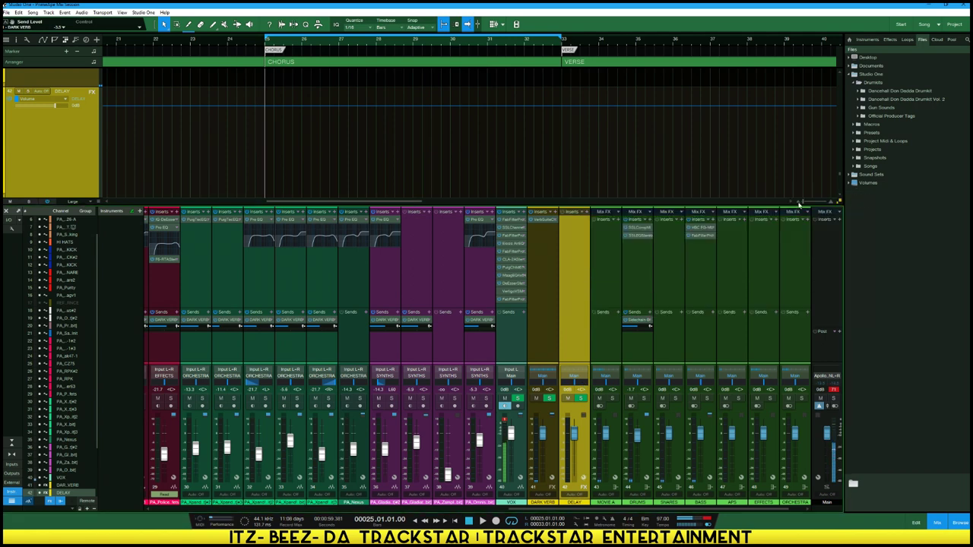
# Add the Repeater delay from the Favorites effects to the DELAY channel's inserts
pyautogui.click(891, 38)
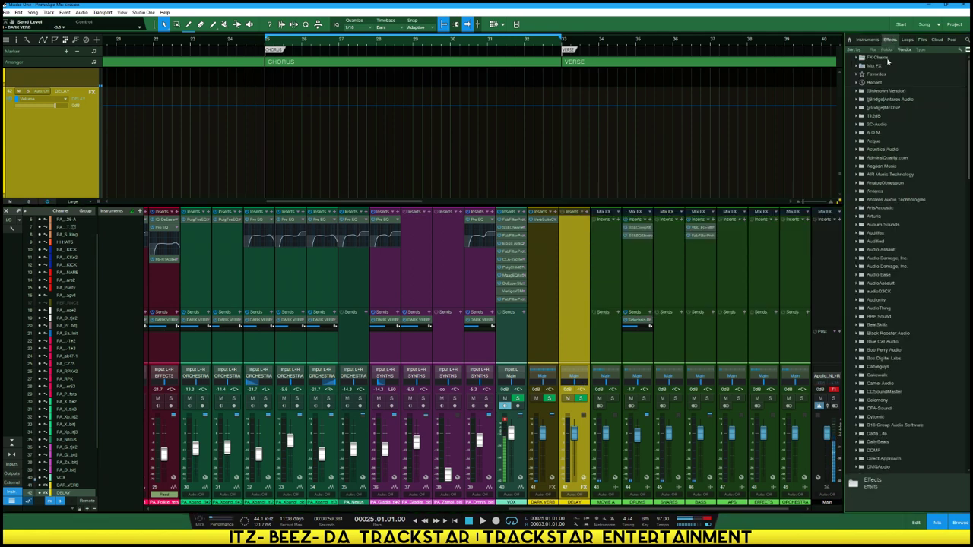
pyautogui.click(871, 76)
pyautogui.scroll(-5, 880, 240)
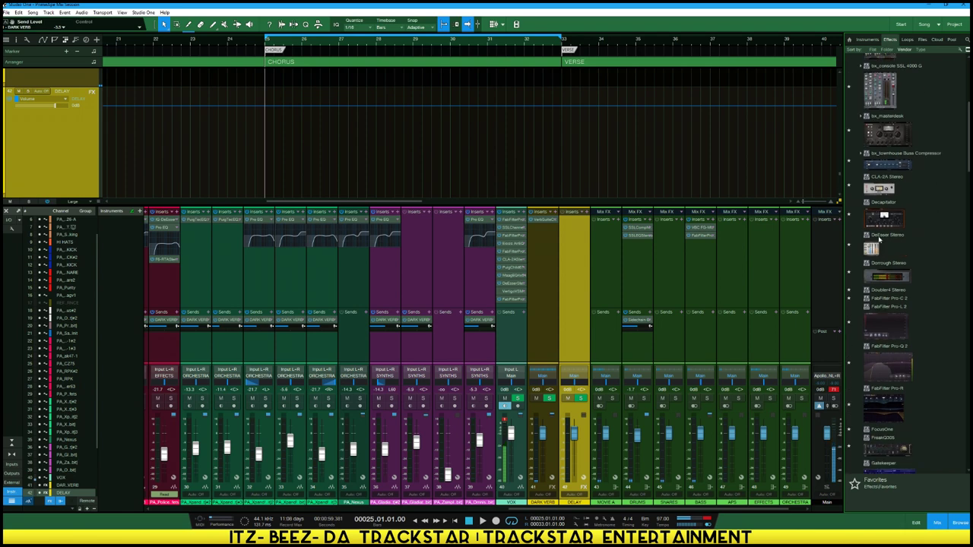
pyautogui.scroll(-8, 879, 241)
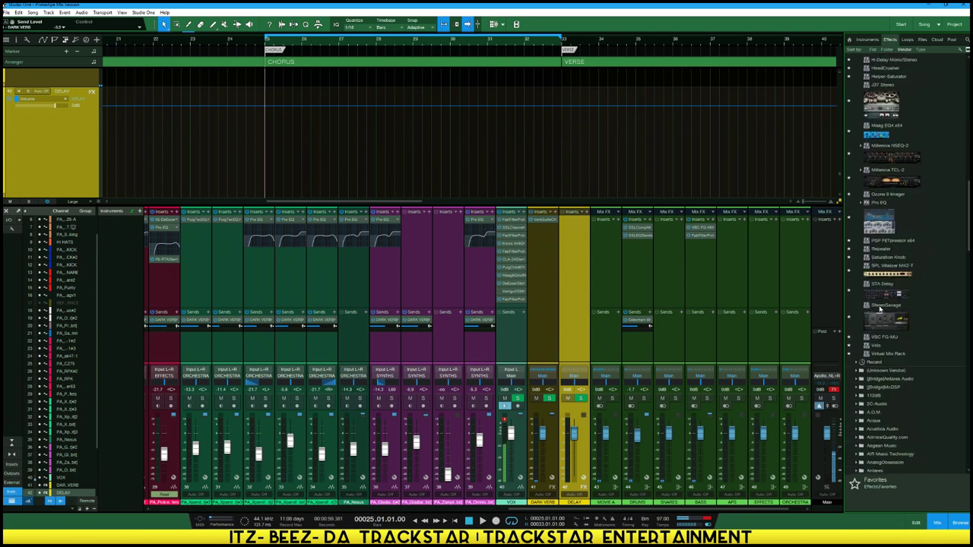
pyautogui.click(880, 249)
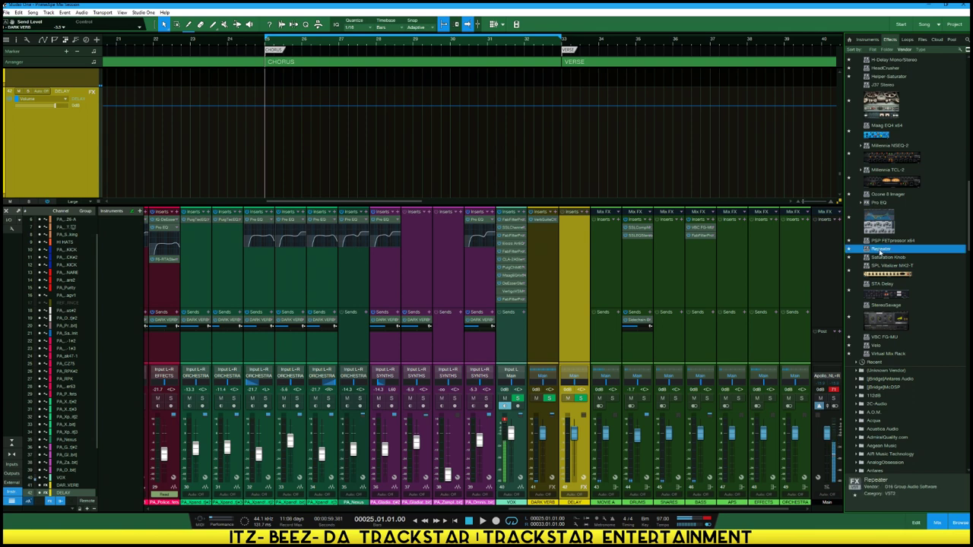
pyautogui.moveTo(879, 251); pyautogui.dragTo(561, 249)
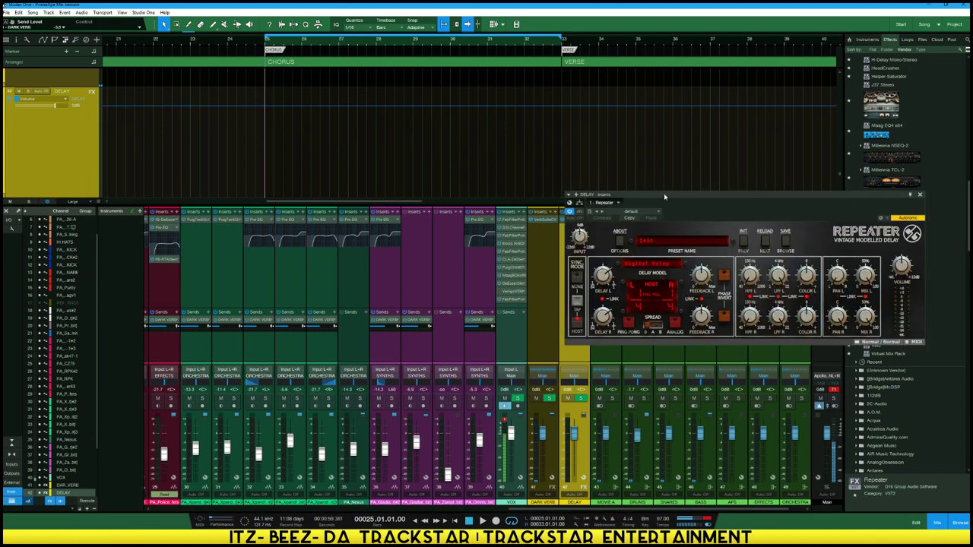
# Update the Repeater's plug-in thumbnail image and close its window
pyautogui.moveTo(664, 193); pyautogui.dragTo(431, 169)
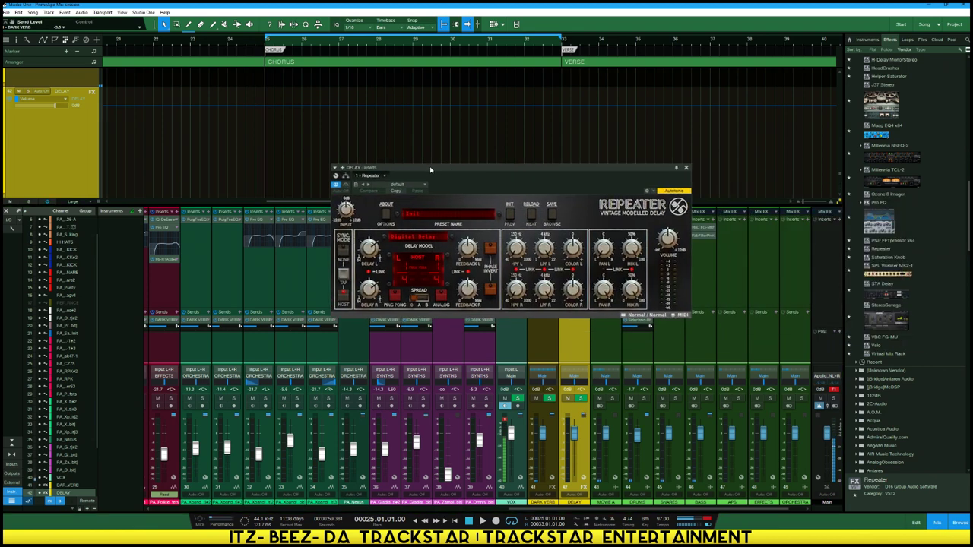
pyautogui.click(383, 176)
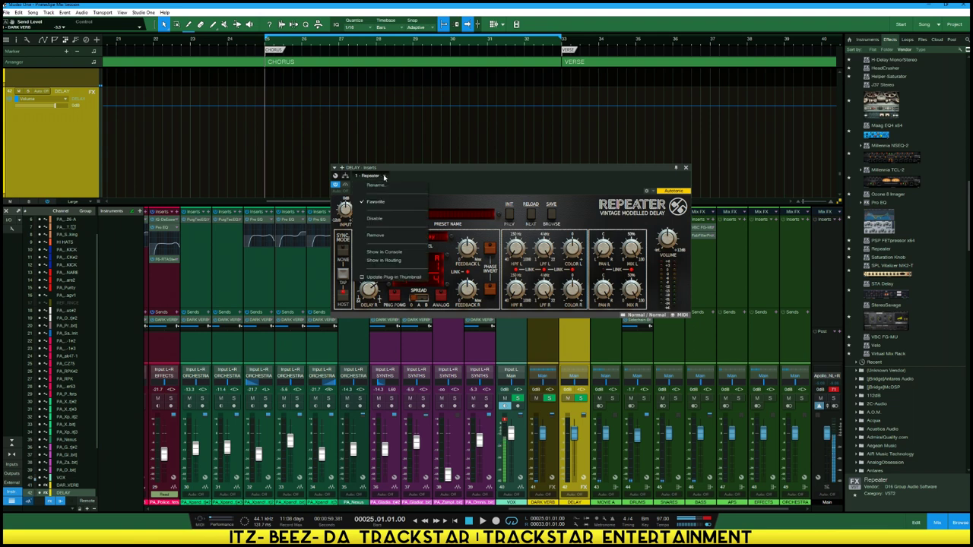
pyautogui.click(415, 278)
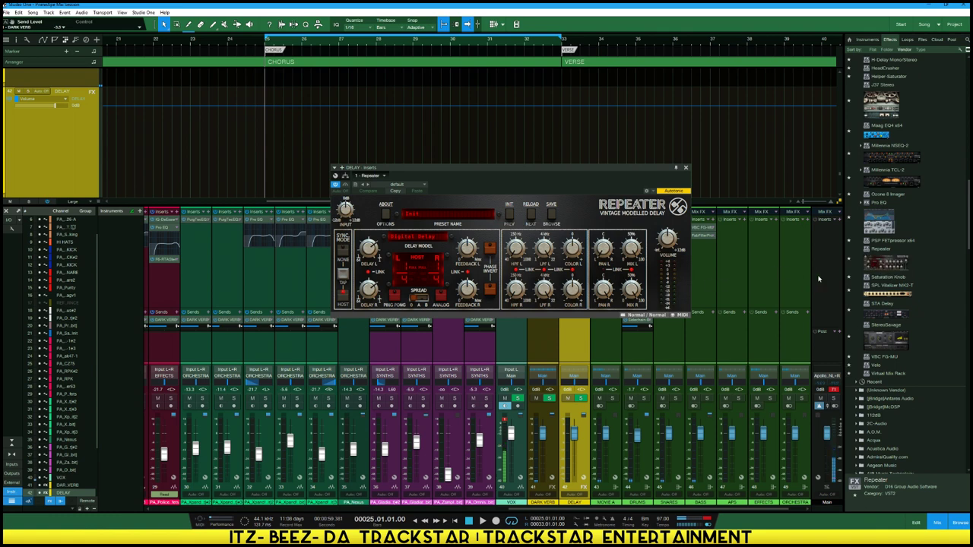
pyautogui.click(685, 168)
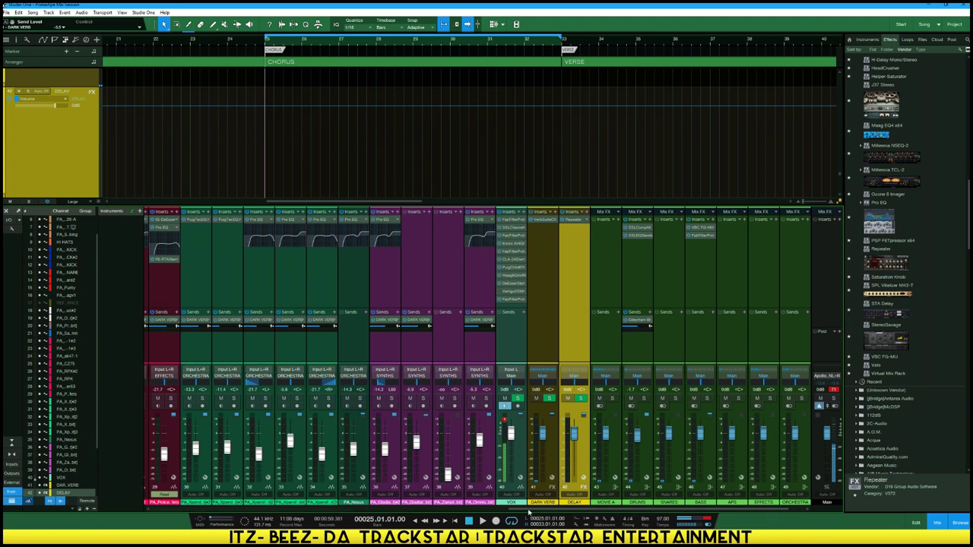
# Audition the mix, then select and solo the Gladiator synth track
pyautogui.press('space')
pyautogui.hscroll(-10, 373, 489)
pyautogui.hscroll(10, 374, 488)
pyautogui.press('space')
pyautogui.click(385, 347)
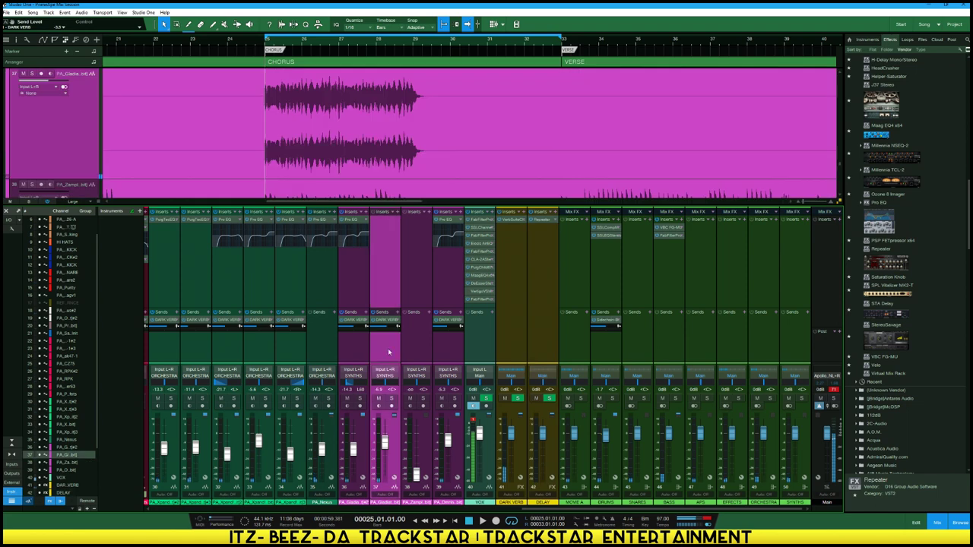
pyautogui.click(393, 399)
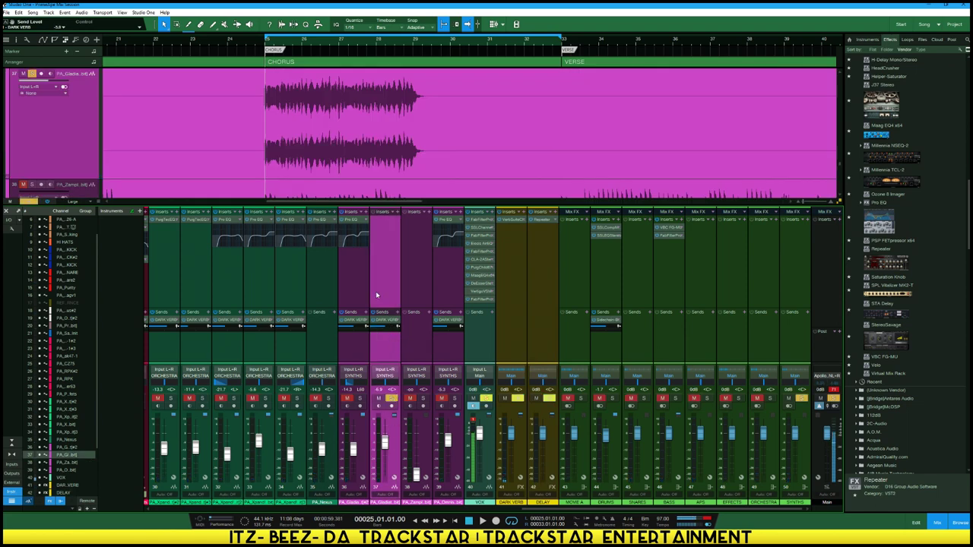
# In the Gladiator Pro EQ, raise the low cut and lower the high band to 4.71 dB
pyautogui.click(448, 221)
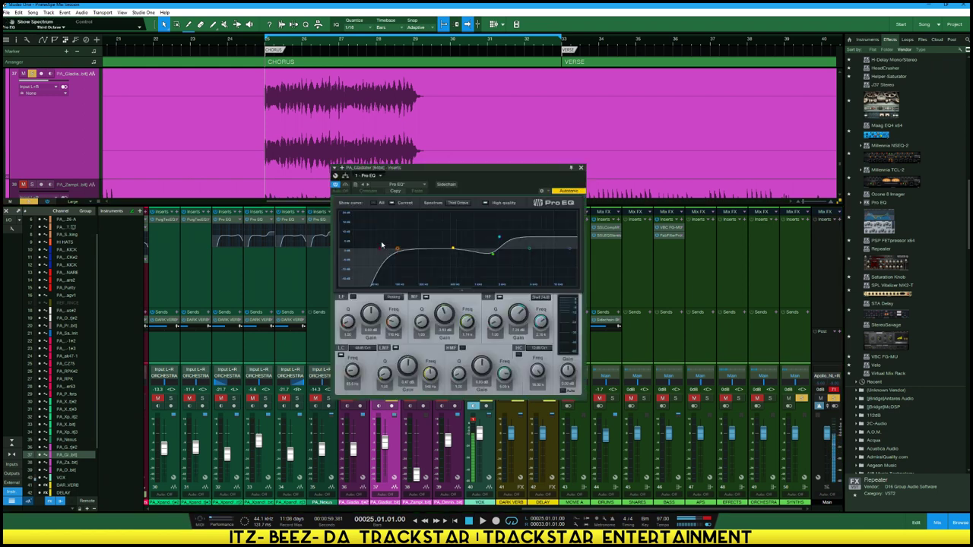
pyautogui.moveTo(381, 252); pyautogui.dragTo(390, 253)
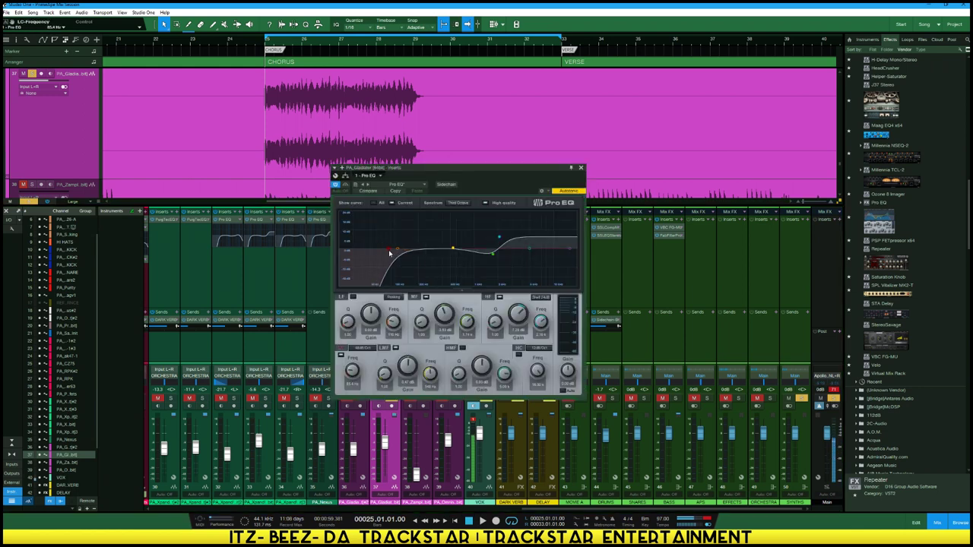
pyautogui.press('space')
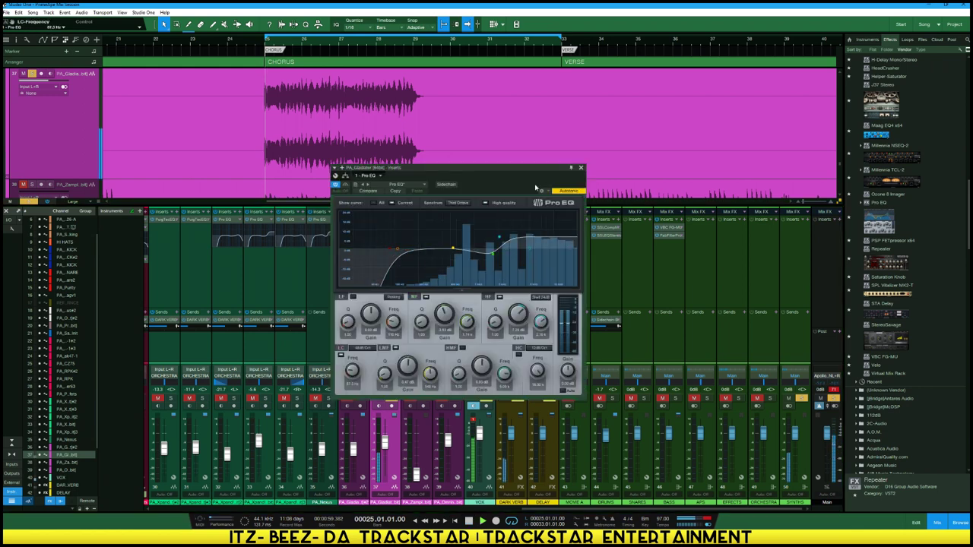
pyautogui.moveTo(499, 240); pyautogui.dragTo(503, 275)
pyautogui.press('space')
pyautogui.click(580, 167)
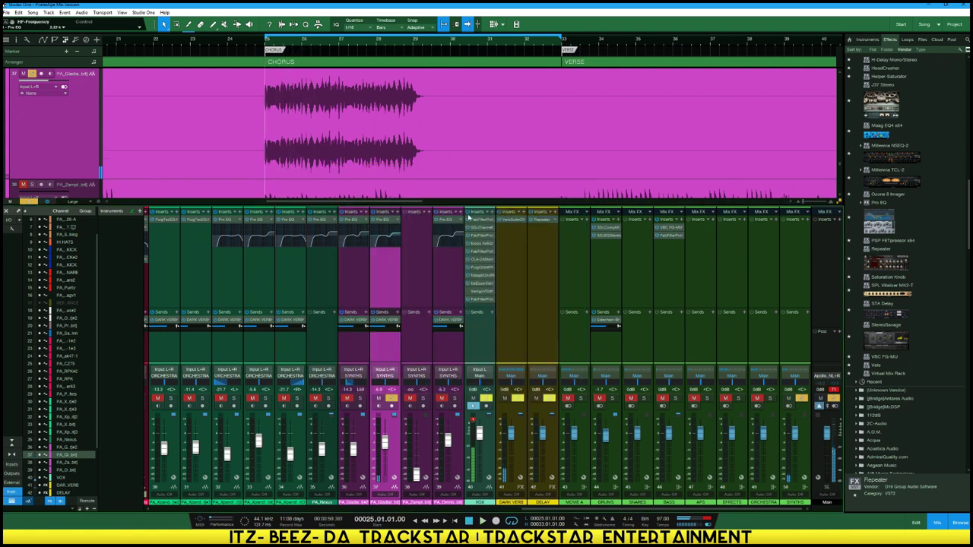
pyautogui.click(399, 218)
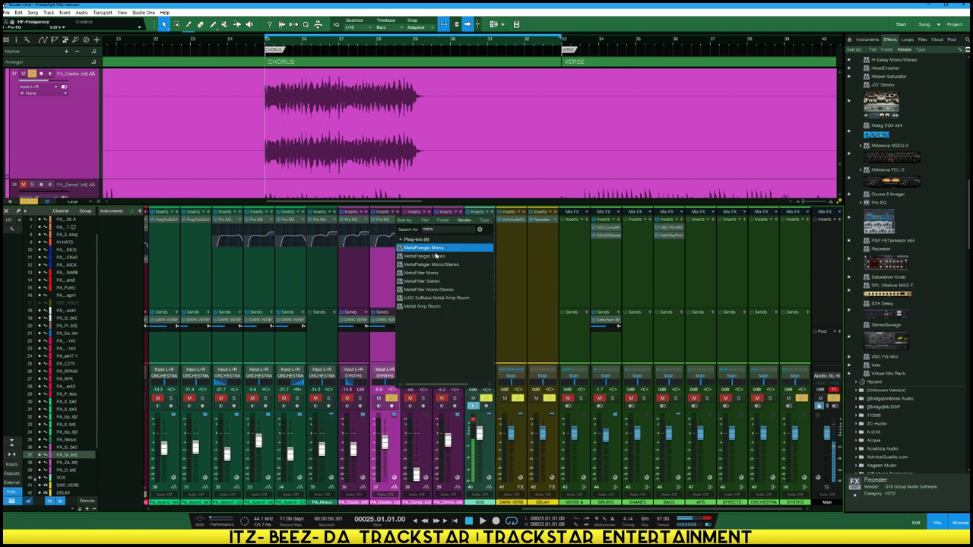
# Insert MetaFlanger Stereo on the Gladiator track and audition the flanger
pyautogui.click(438, 257)
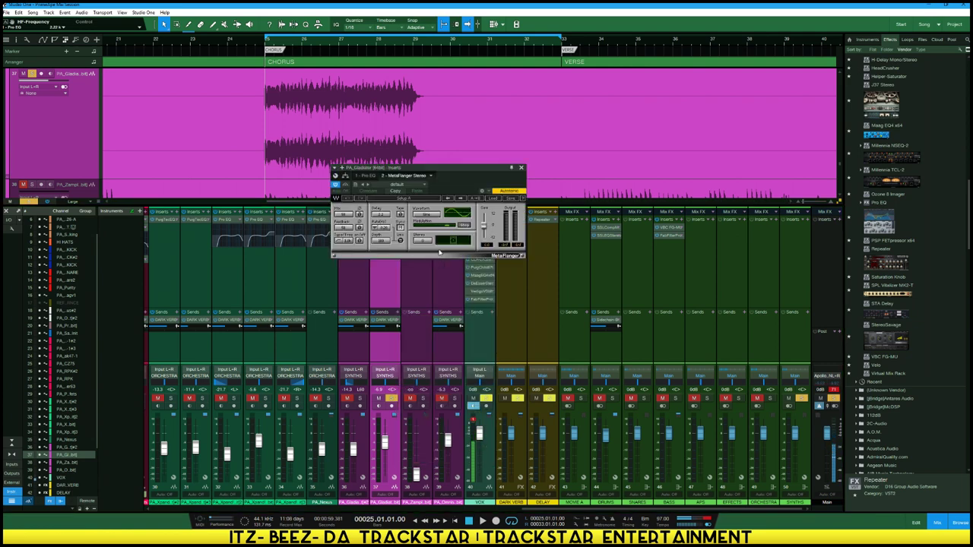
pyautogui.moveTo(481, 168); pyautogui.dragTo(295, 215)
pyautogui.press('space')
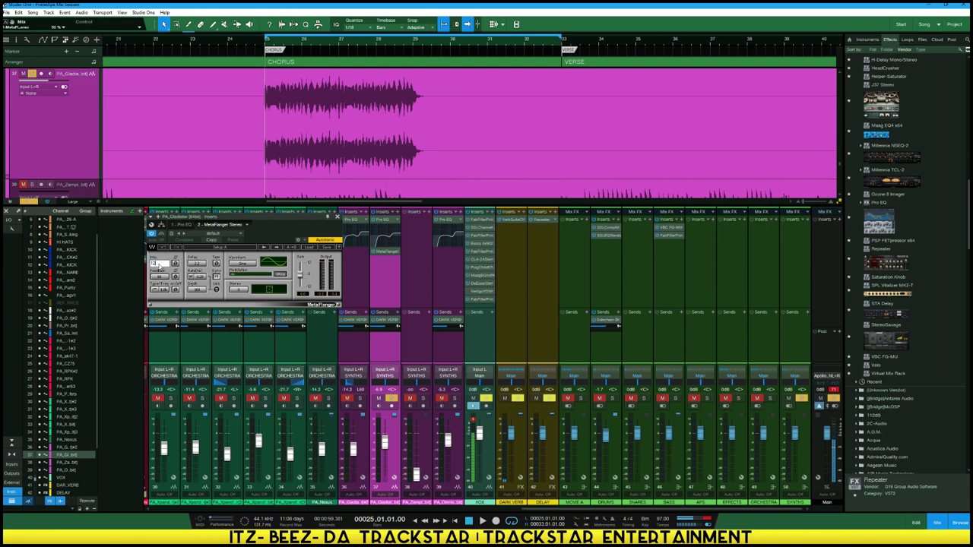
pyautogui.press('space')
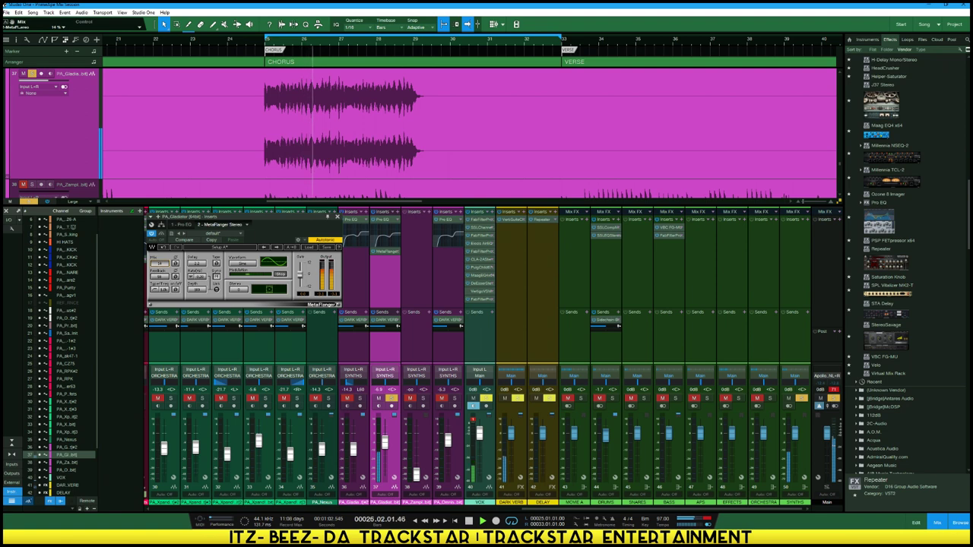
pyautogui.press('space')
pyautogui.click(337, 218)
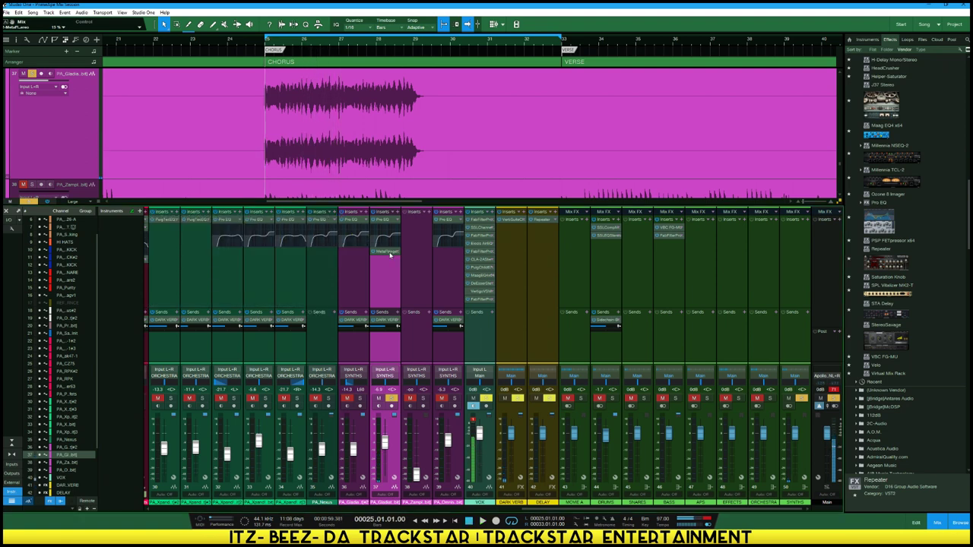
# Move MetaFlanger ahead of the Pro EQ and play the reordered chain
pyautogui.moveTo(389, 255); pyautogui.dragTo(395, 222)
pyautogui.press('space')
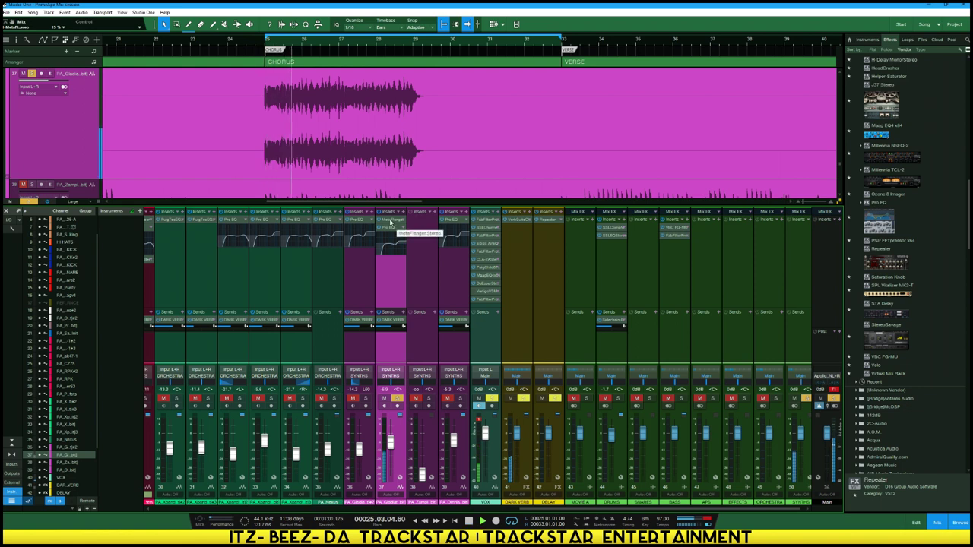
pyautogui.press('space')
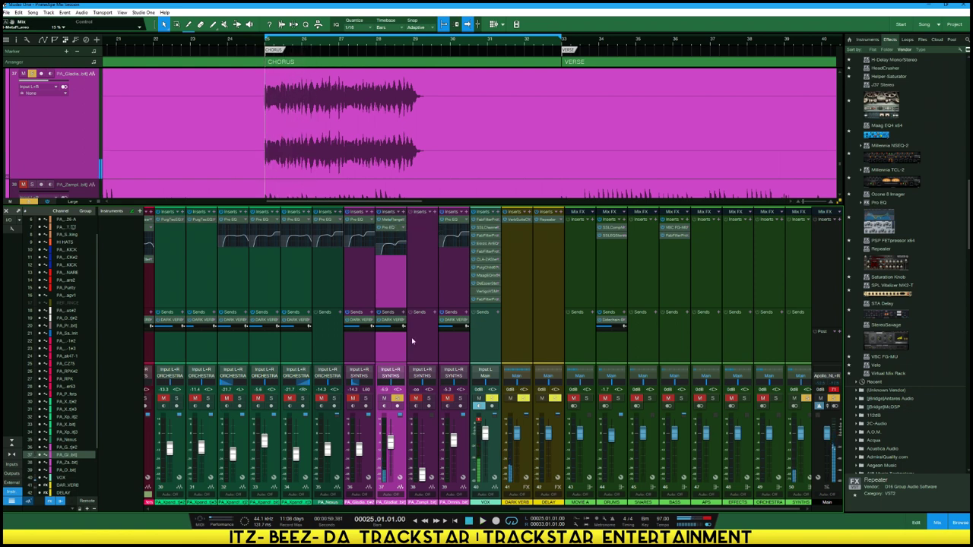
# Send the Gladiator channel to the DELAY bus and open its Repeater plug-in
pyautogui.click(401, 311)
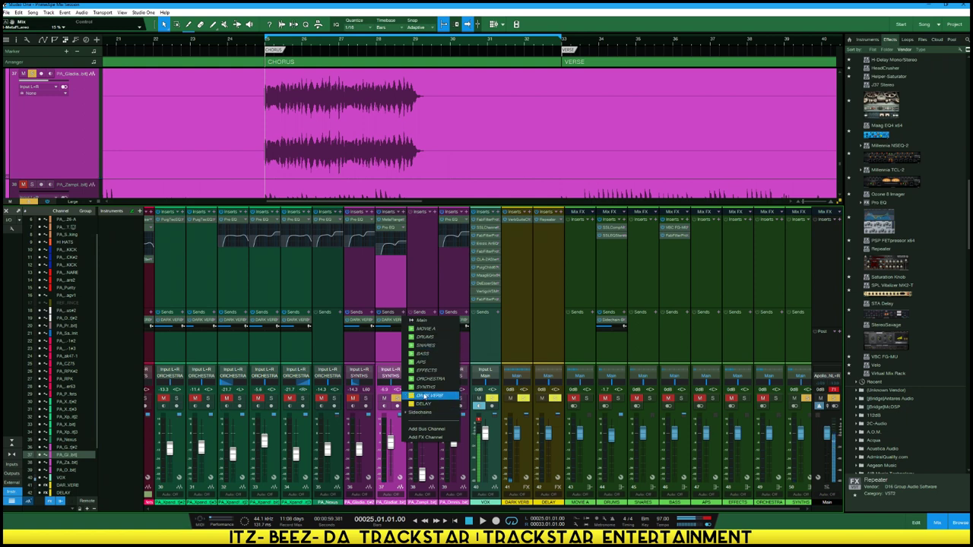
pyautogui.click(426, 404)
pyautogui.doubleClick(388, 341)
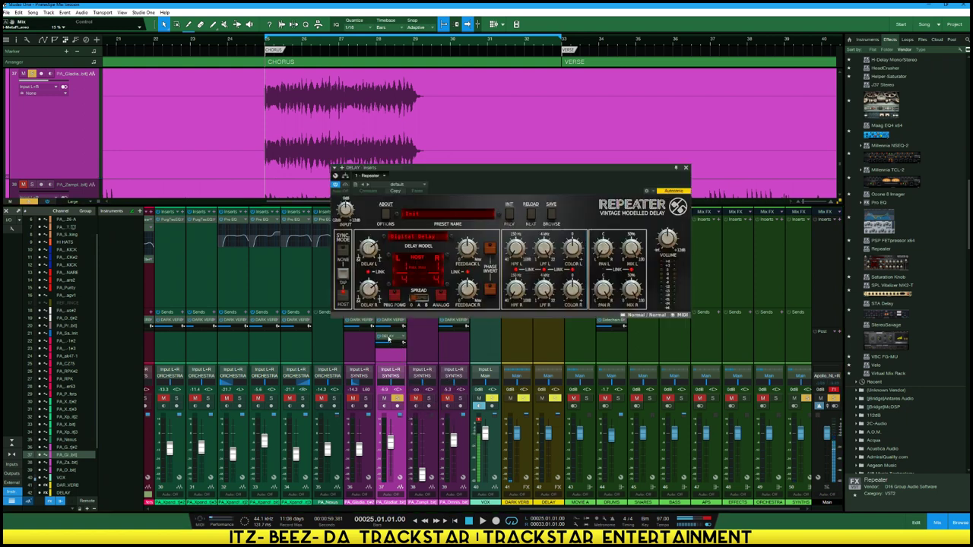
pyautogui.moveTo(524, 171); pyautogui.dragTo(658, 133)
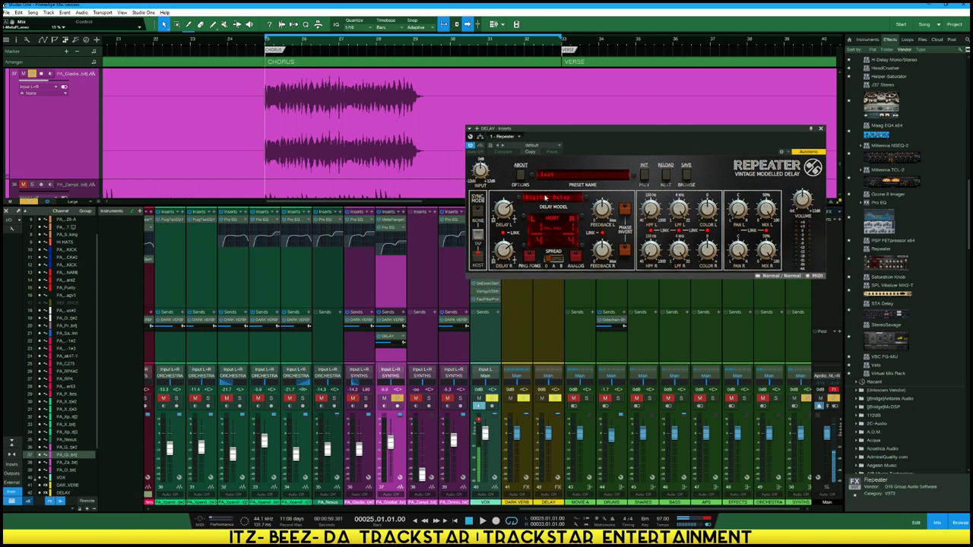
pyautogui.moveTo(553, 133); pyautogui.dragTo(551, 115)
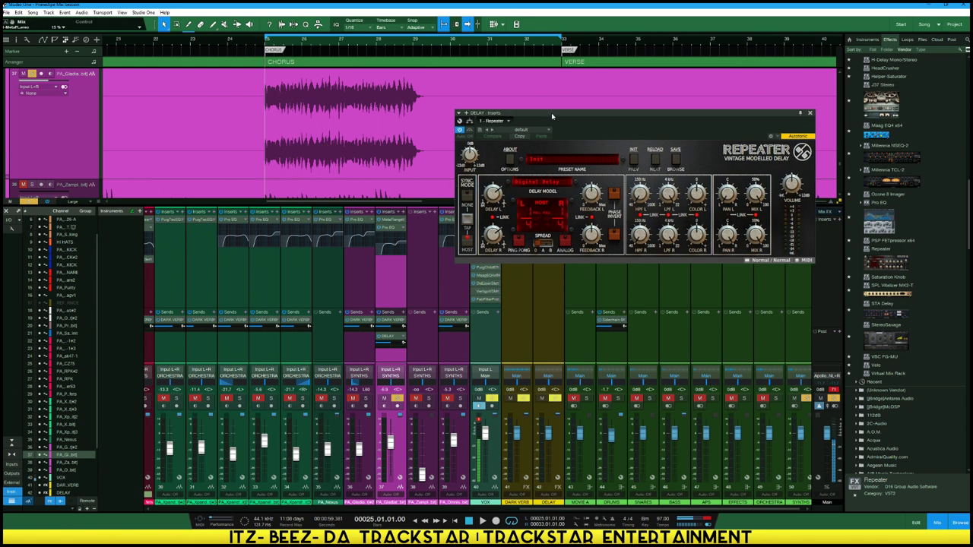
# Lower channel 37's DELAY send to about -29 dB and play it back
pyautogui.press('space')
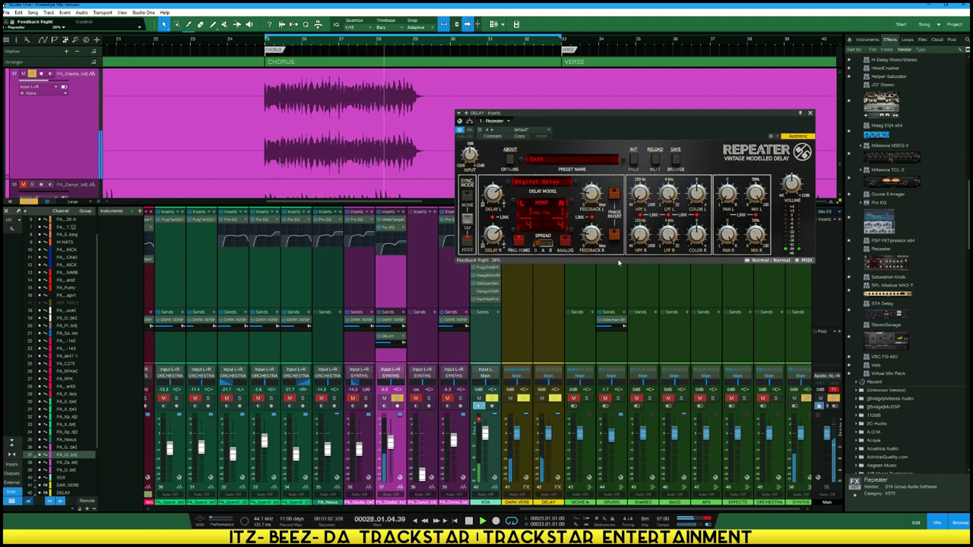
pyautogui.press('space')
pyautogui.moveTo(388, 356); pyautogui.dragTo(385, 397)
pyautogui.press('space')
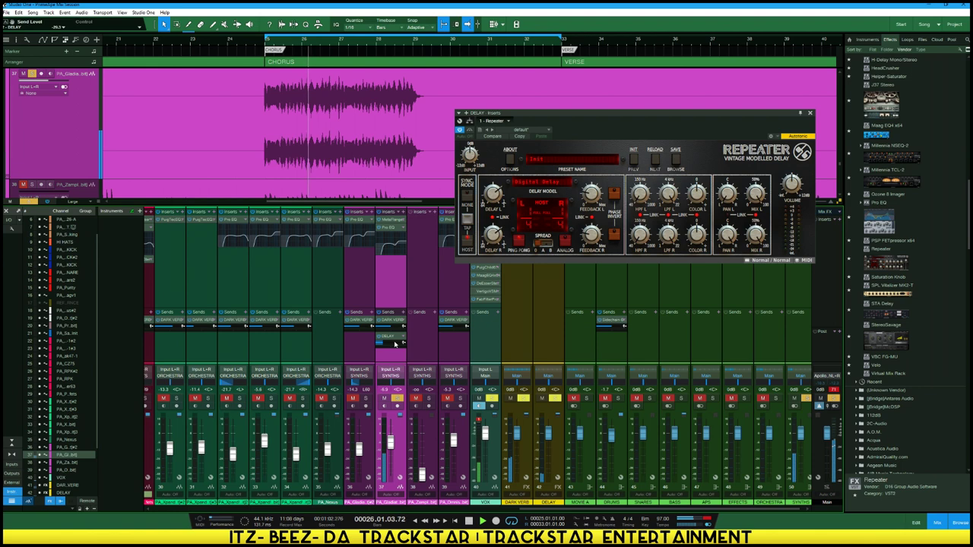
# Set the delay send to -29.2, Repeater LPF L to 15.49 kHz and Feedback R to 45%
pyautogui.moveTo(382, 342); pyautogui.dragTo(385, 336)
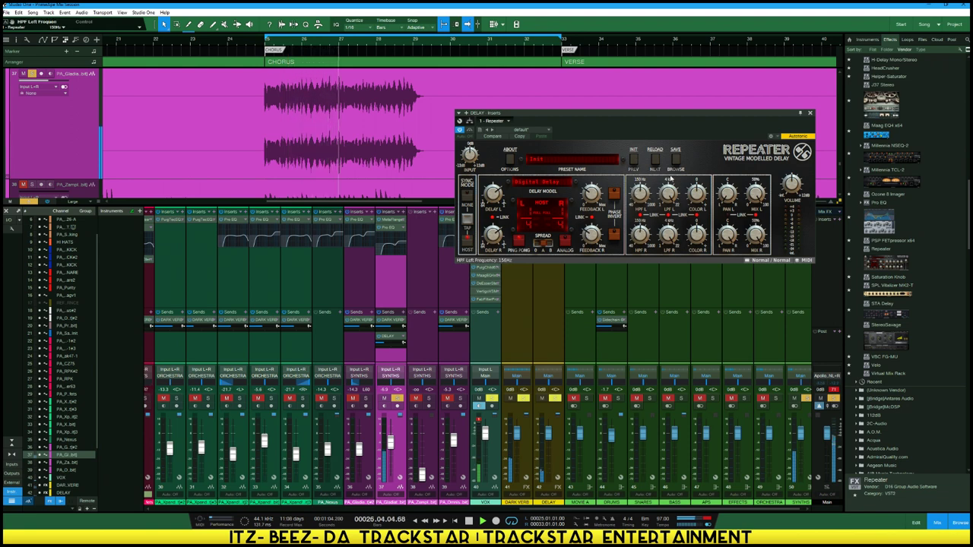
pyautogui.moveTo(669, 203); pyautogui.dragTo(669, 206)
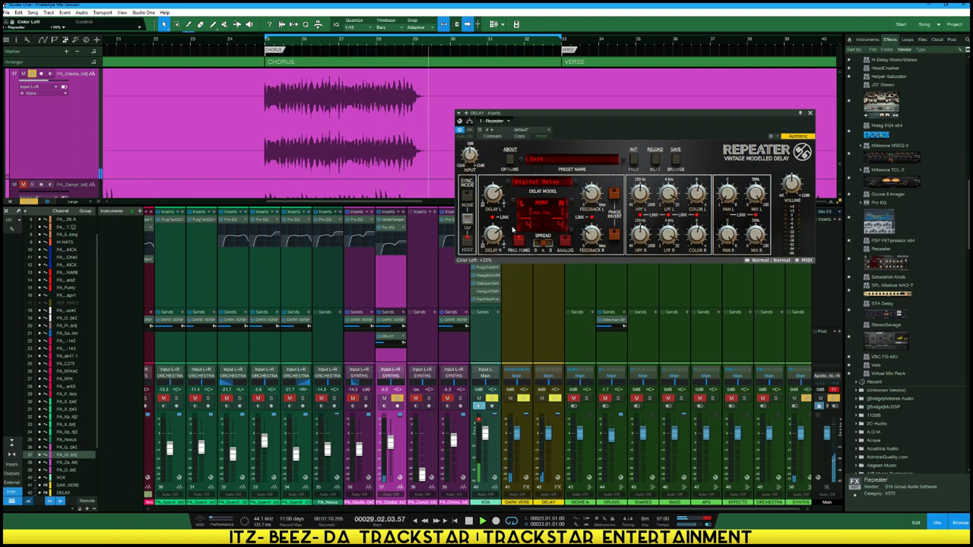
pyautogui.press('space')
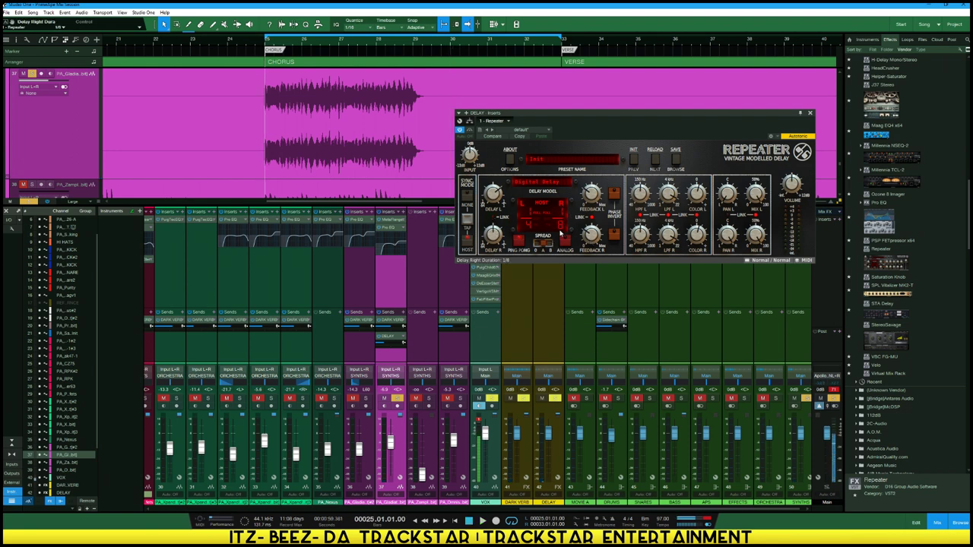
pyautogui.press('space')
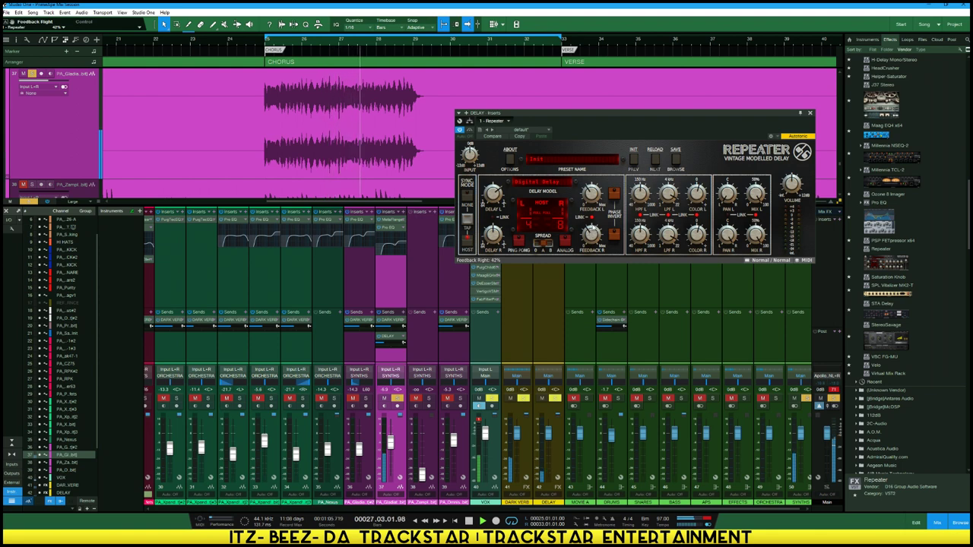
pyautogui.moveTo(591, 232); pyautogui.dragTo(591, 230)
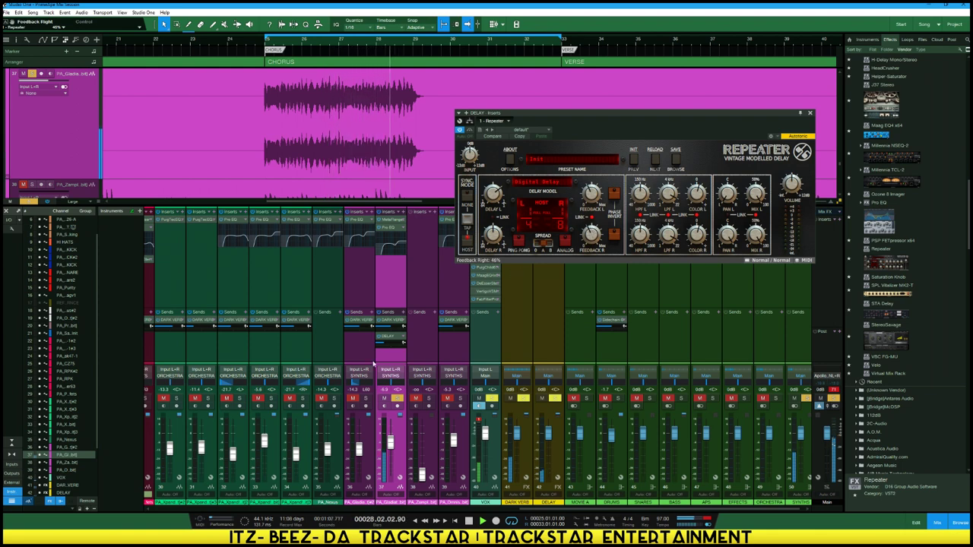
# Unsolo channel 37 and settle its volume fader at -9.7 dB in the full mix
pyautogui.click(398, 399)
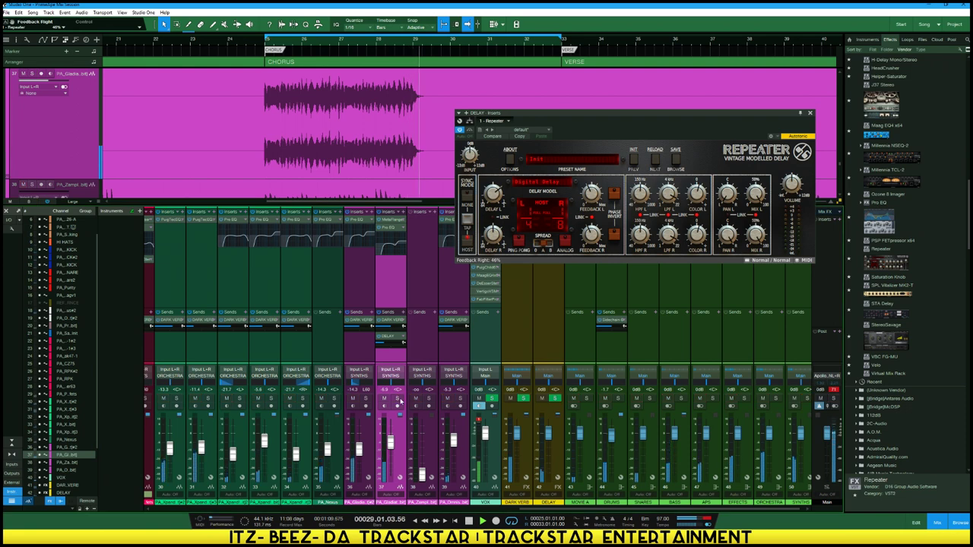
pyautogui.moveTo(391, 444); pyautogui.dragTo(390, 450)
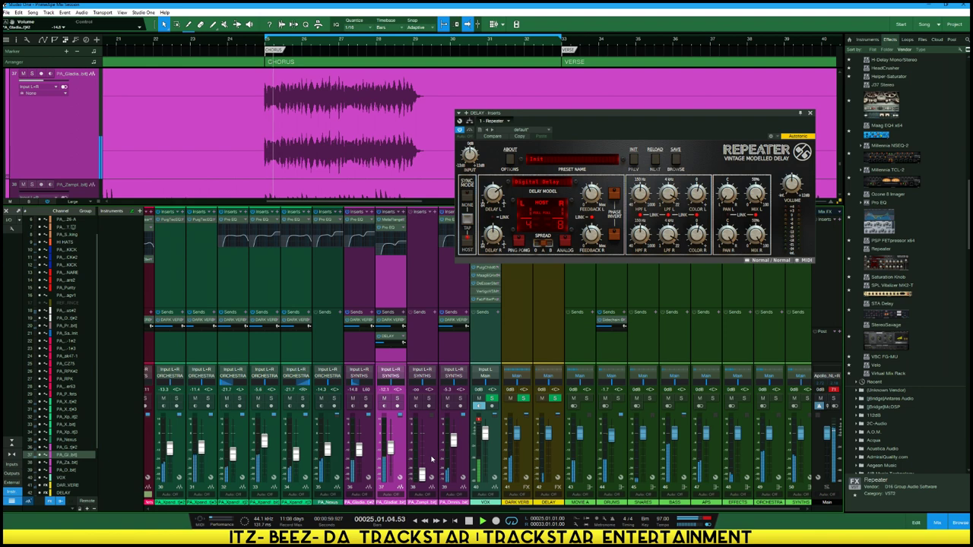
pyautogui.moveTo(390, 449); pyautogui.dragTo(390, 447)
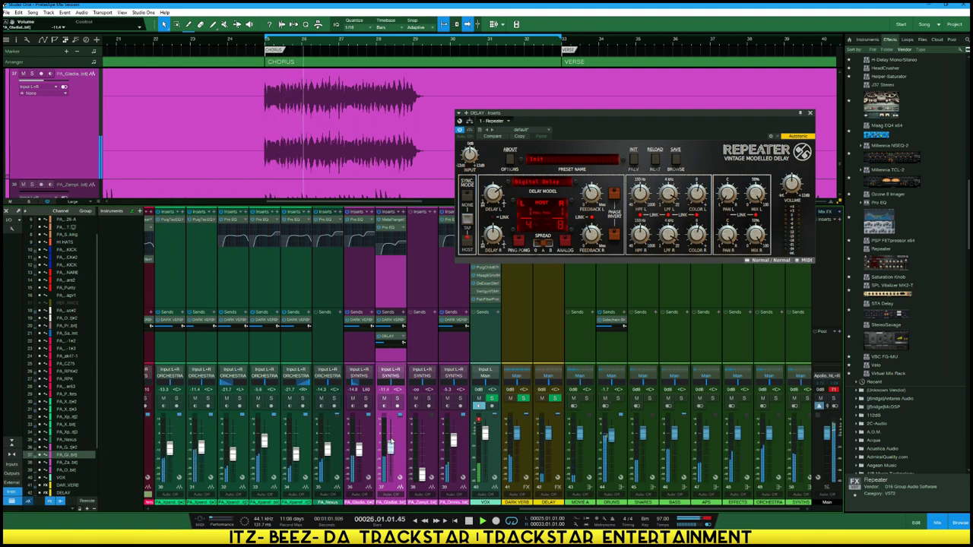
pyautogui.moveTo(392, 447); pyautogui.dragTo(392, 446)
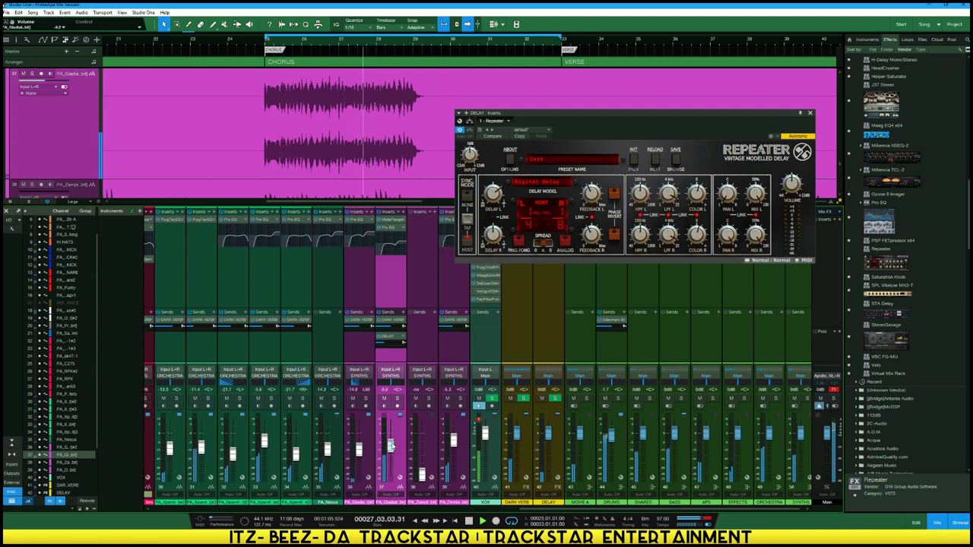
pyautogui.scroll(2, 369, 142)
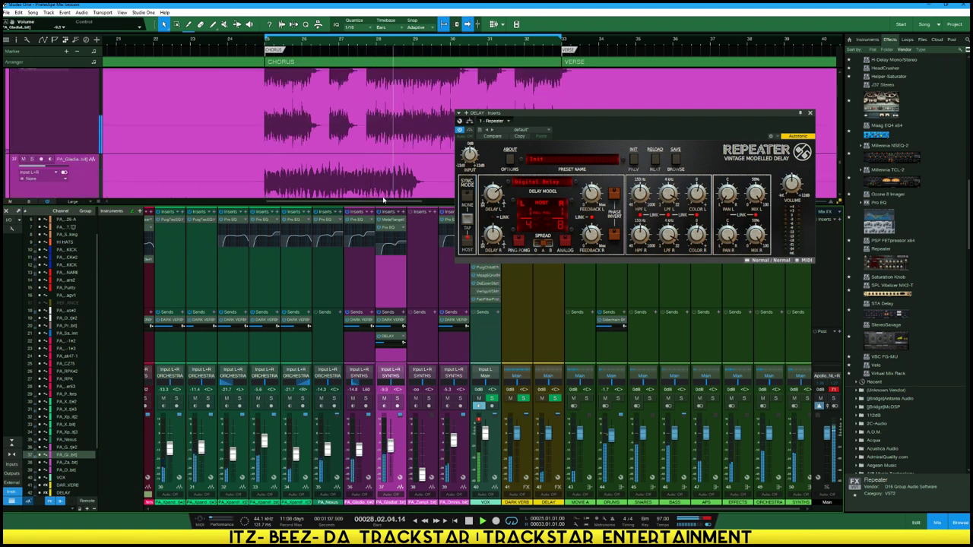
pyautogui.press('space')
pyautogui.doubleClick(390, 241)
# Solo Gladia channel 36 and play it back from bar 29
pyautogui.click(371, 432)
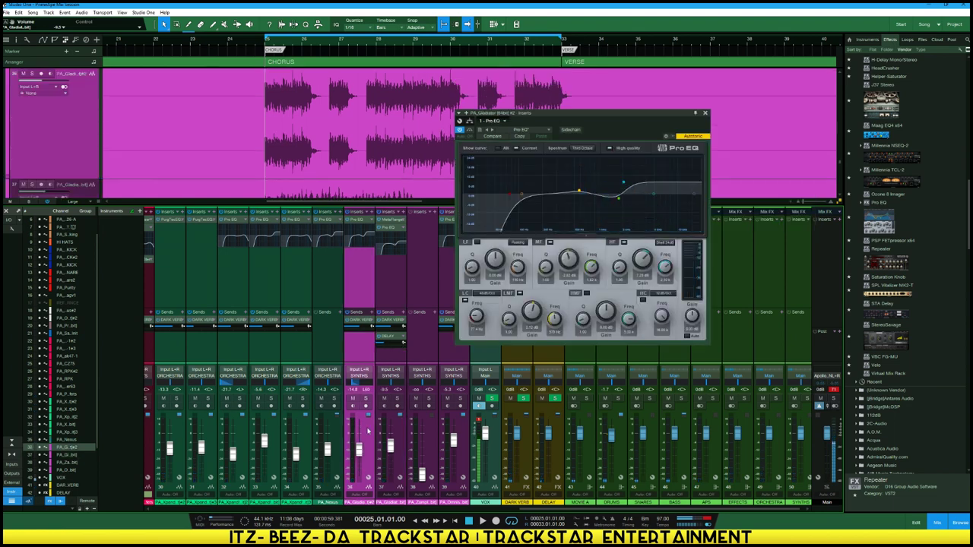
pyautogui.click(366, 399)
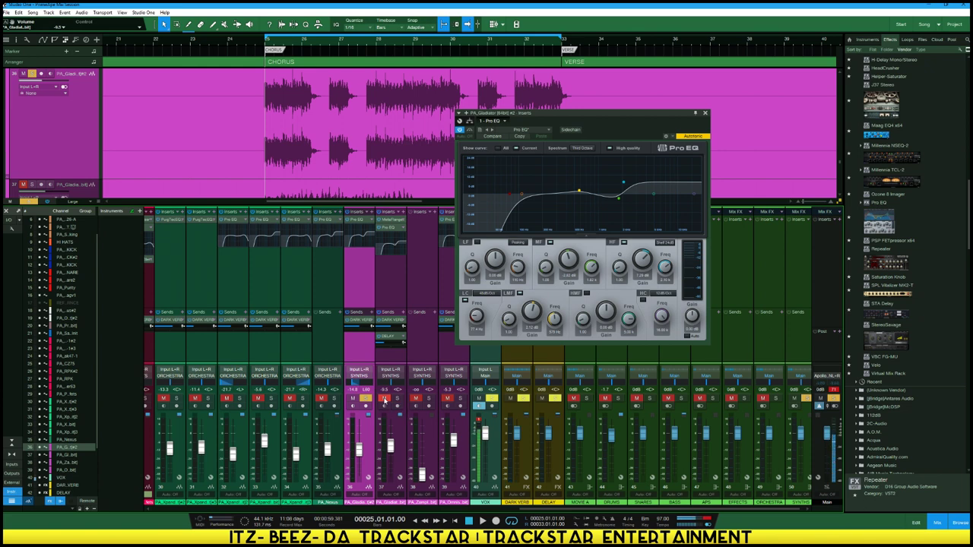
pyautogui.click(426, 64)
pyautogui.press('space')
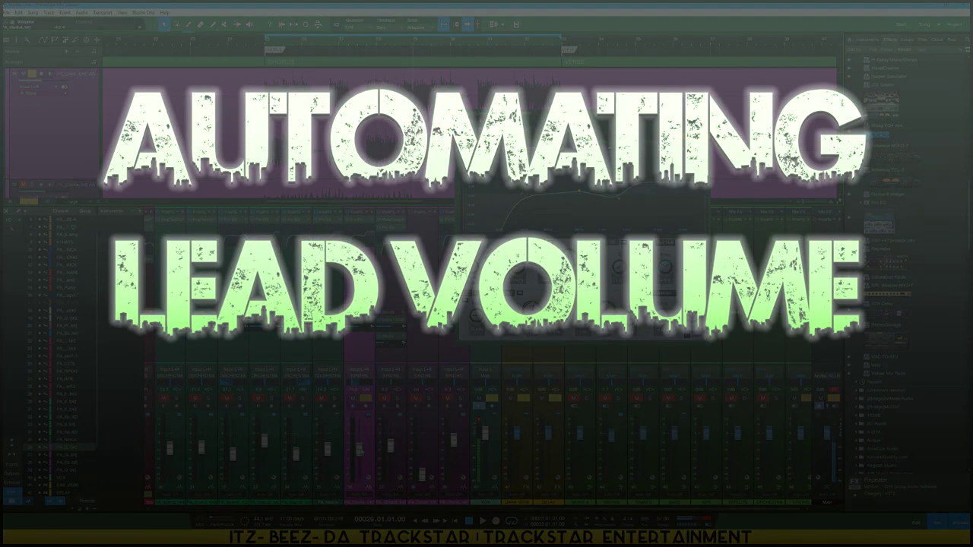
# Show the Volume automation envelope on the Gladiator synth track
pyautogui.click(406, 460)
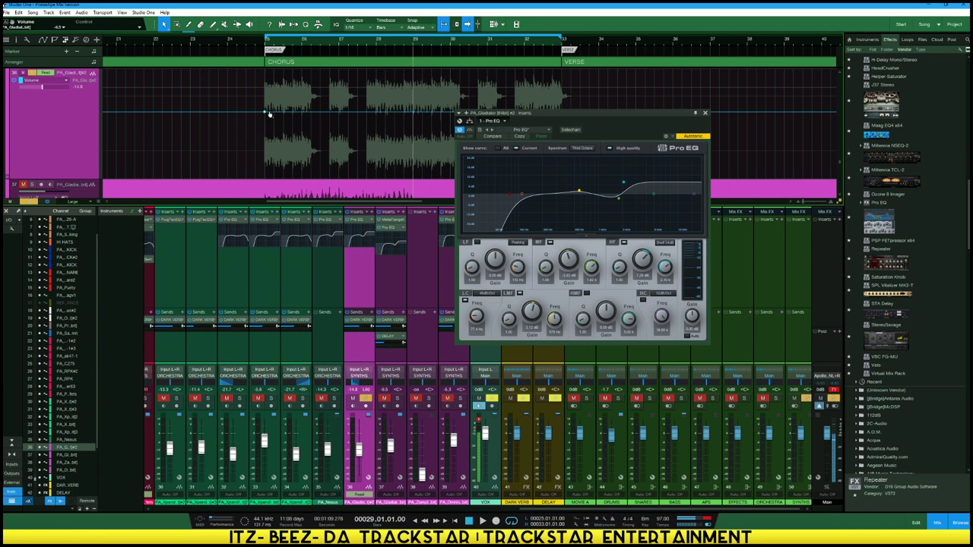
# Raise channel 36's volume envelope about +2.5 dB and hear it unsoloed from bar 25
pyautogui.moveTo(269, 114); pyautogui.dragTo(266, 106)
pyautogui.moveTo(409, 114); pyautogui.dragTo(413, 107)
pyautogui.press('space')
pyautogui.press('space')
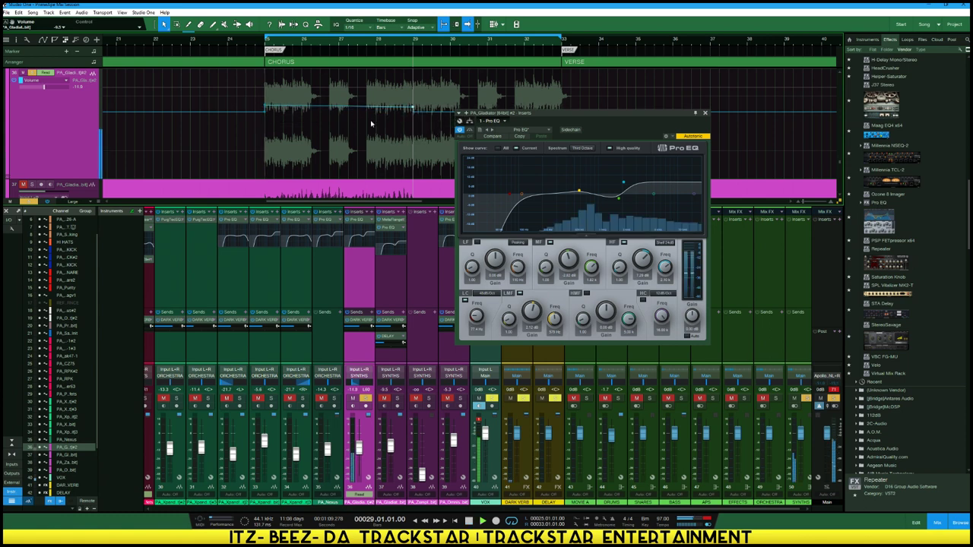
pyautogui.click(266, 42)
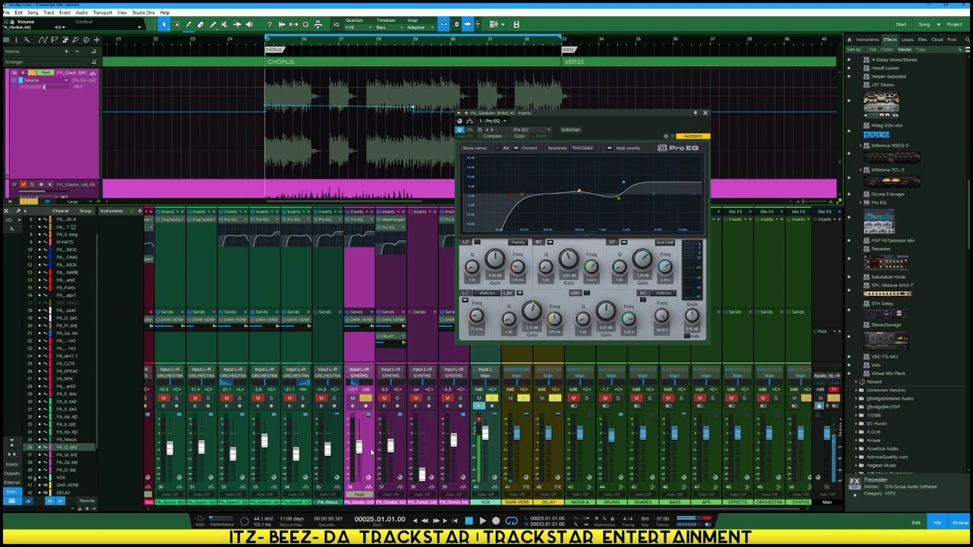
pyautogui.click(367, 398)
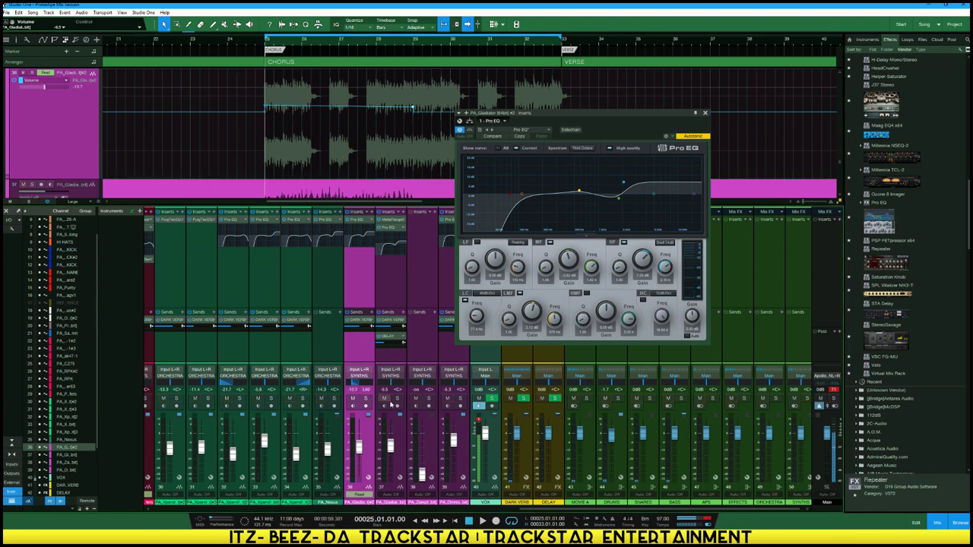
pyautogui.press('space')
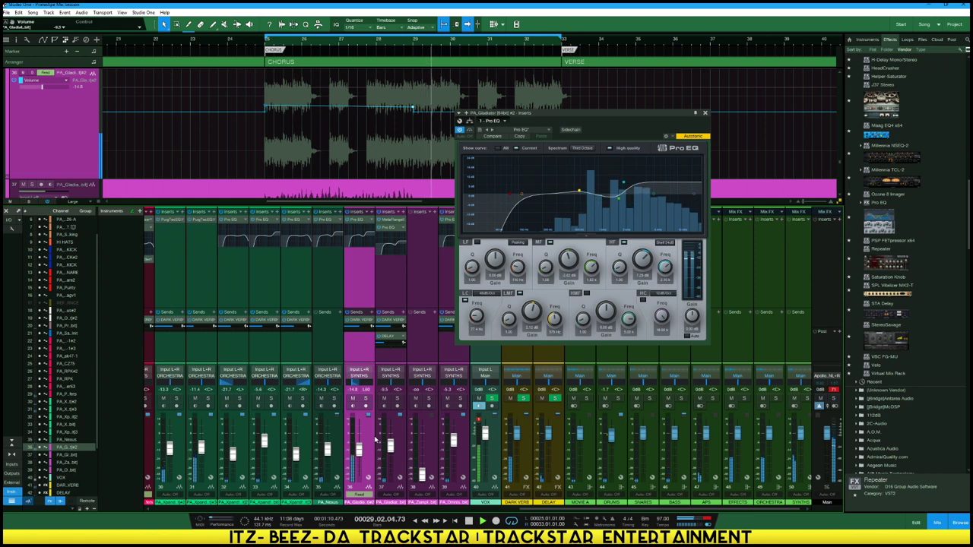
pyautogui.press('space')
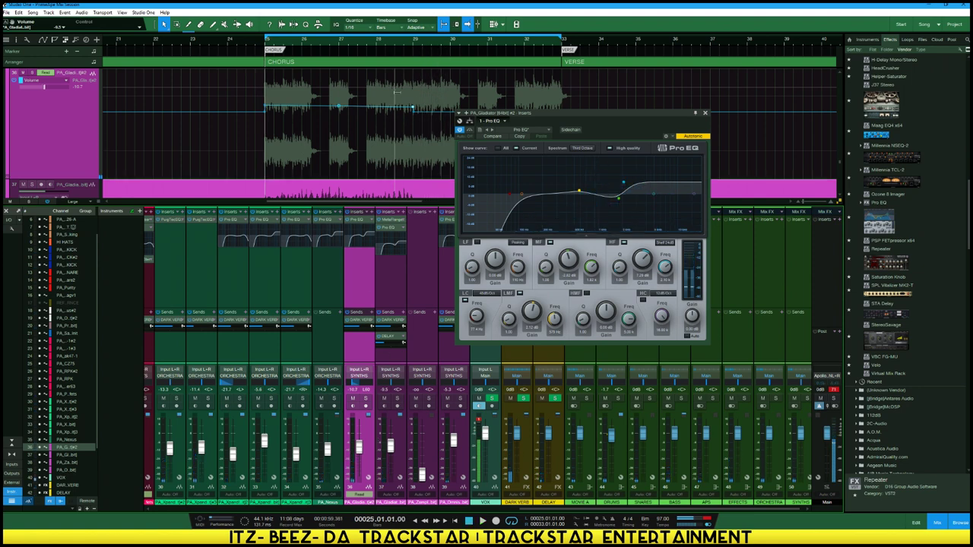
# Add volume points at the chorus start on the envelope and play back the automation
pyautogui.click(412, 115)
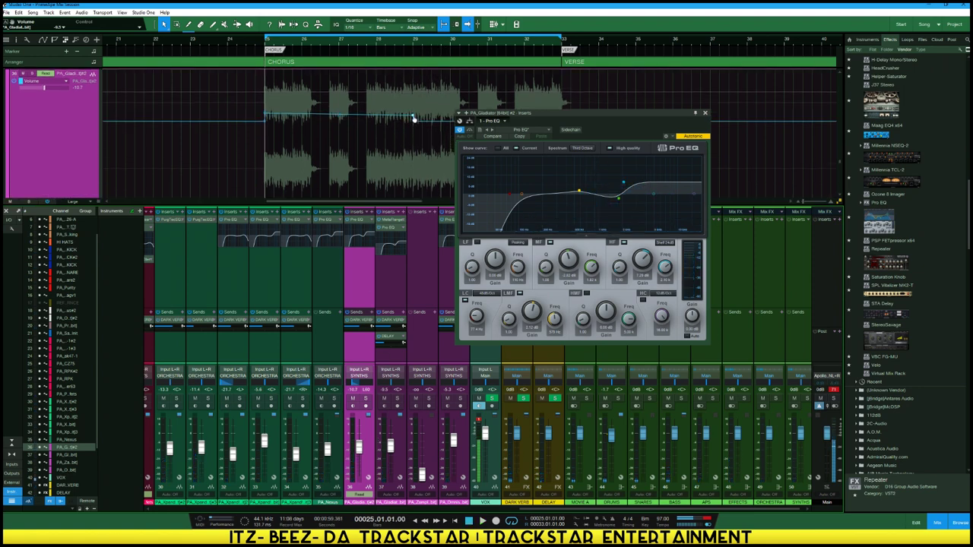
pyautogui.click(269, 112)
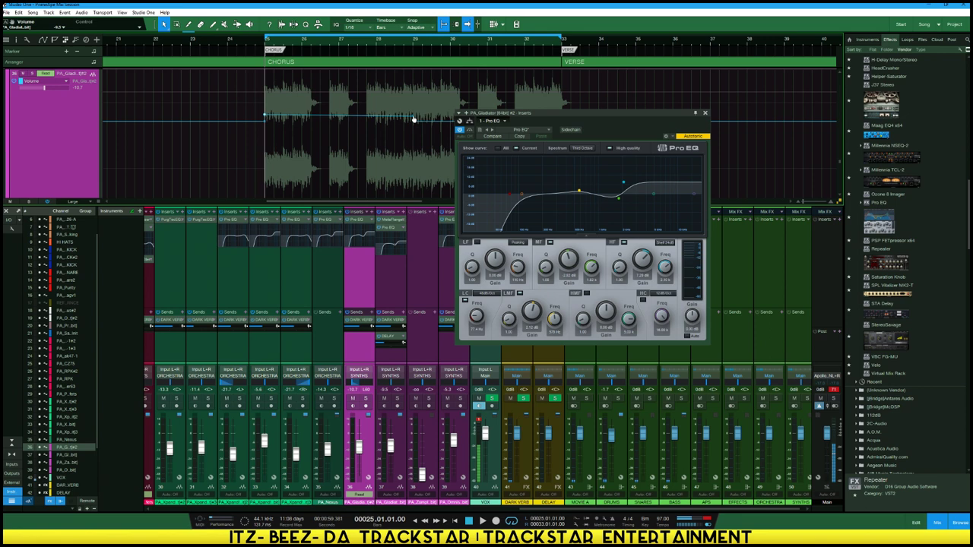
pyautogui.press('space')
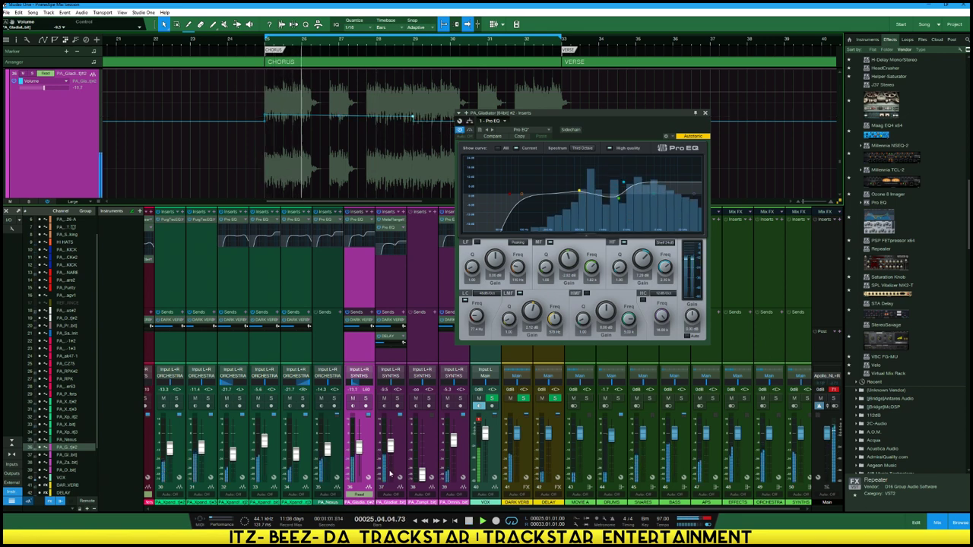
pyautogui.click(391, 449)
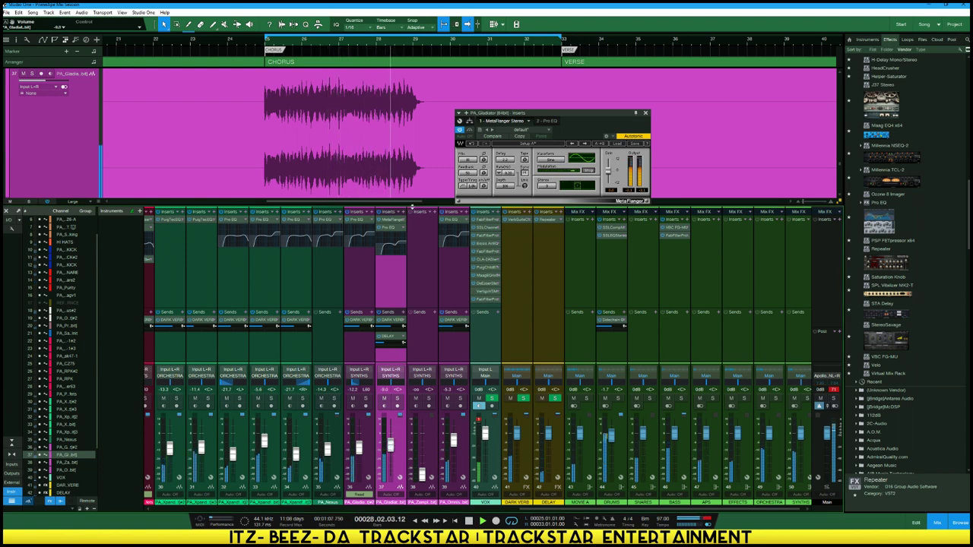
# Replay the mix from bar 27, then bar 23, then the chorus start
pyautogui.scroll(-4, 359, 118)
pyautogui.scroll(-3, 360, 118)
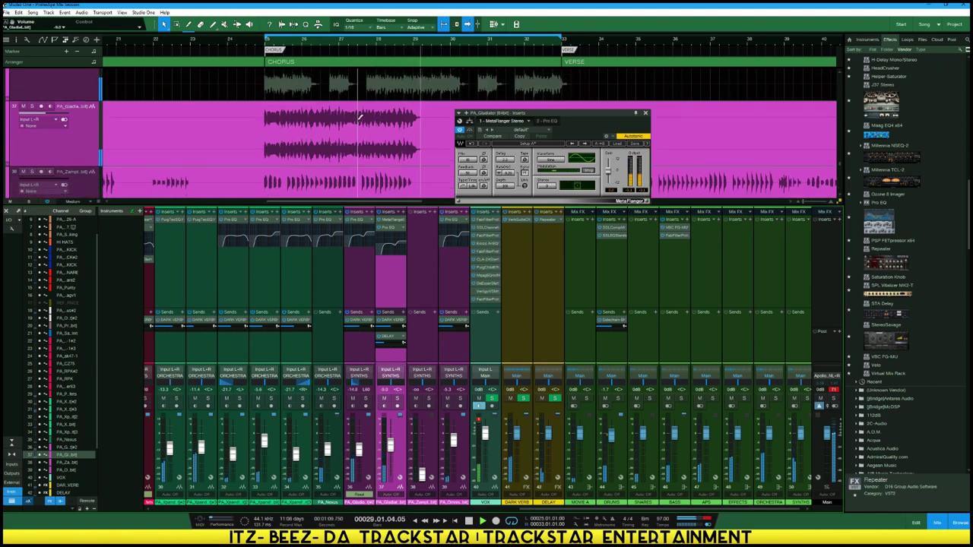
pyautogui.click(330, 99)
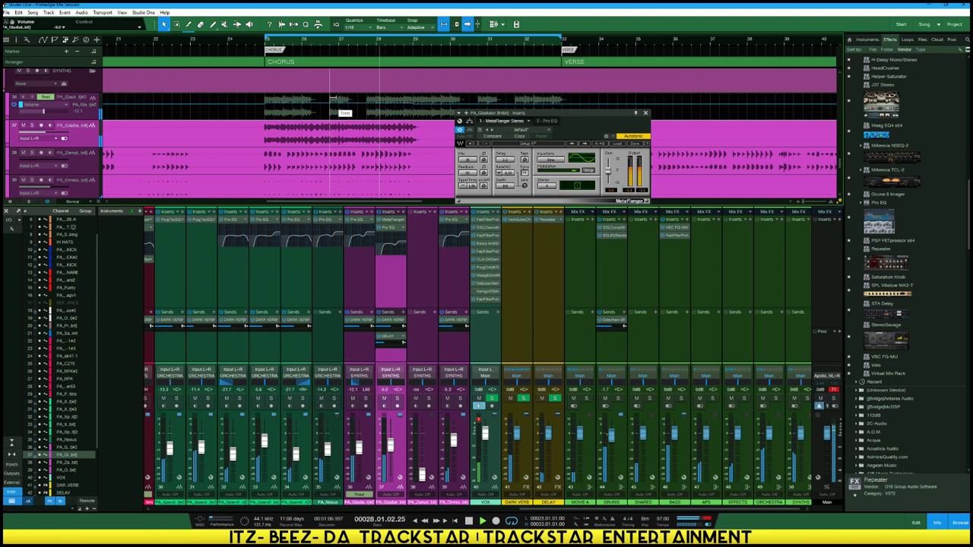
pyautogui.click(208, 111)
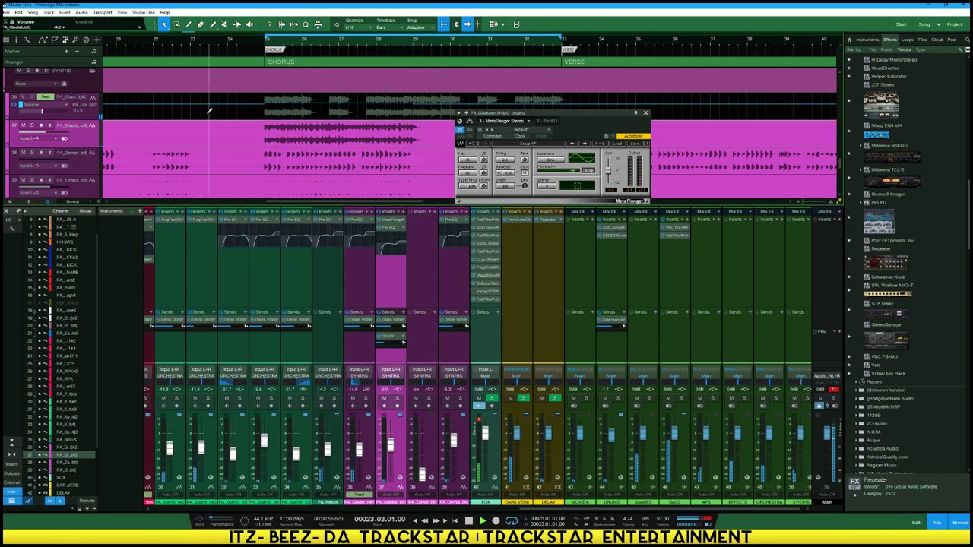
pyautogui.click(264, 111)
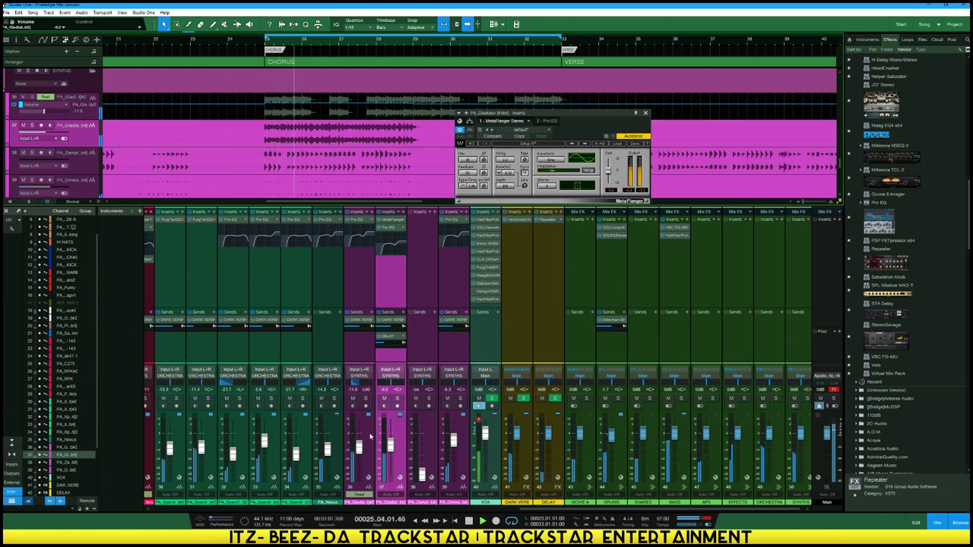
# Nudge channels 36 and 37 down, reselect channel 37, and close its MetaFlanger window
pyautogui.keyDown('shift'); pyautogui.click(360, 458); pyautogui.keyUp('shift')
pyautogui.moveTo(391, 447); pyautogui.dragTo(393, 459)
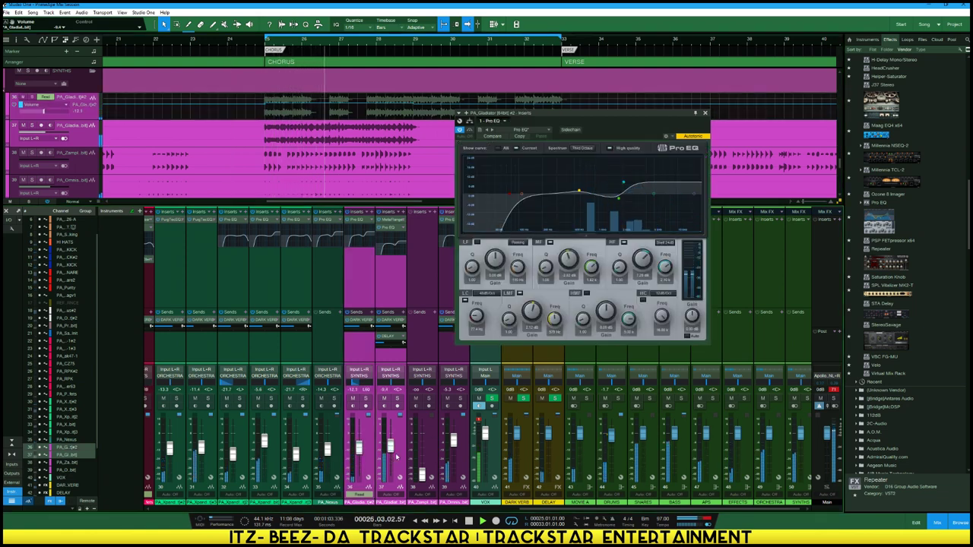
pyautogui.click(393, 458)
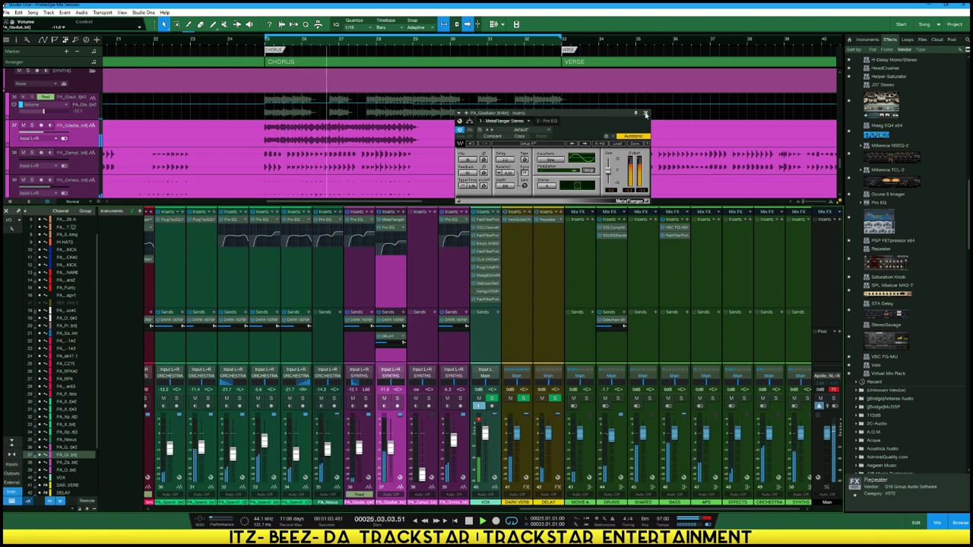
pyautogui.click(645, 113)
pyautogui.scroll(-3, 456, 83)
pyautogui.scroll(-2, 456, 84)
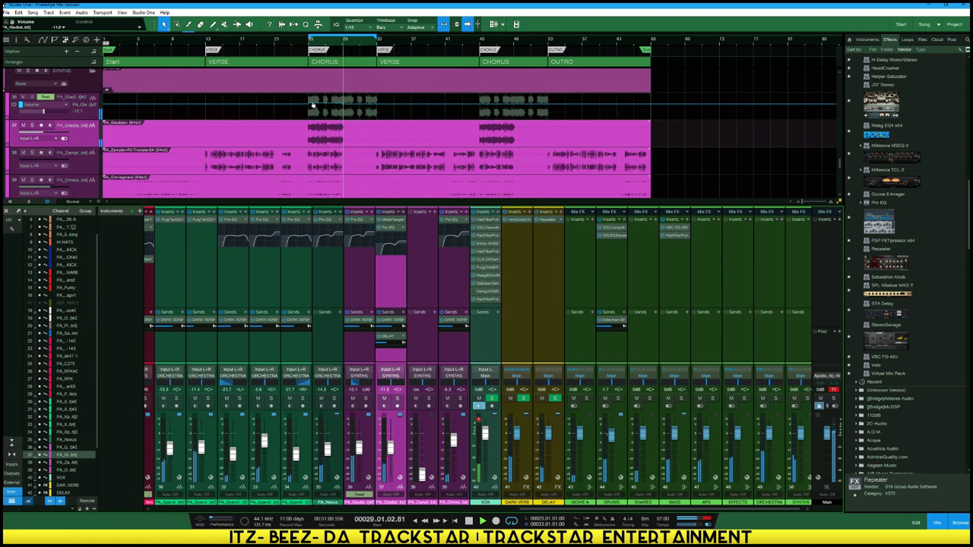
# Select the vocal track's two chorus volume points and drag them down a few dB
pyautogui.scroll(1, 334, 101)
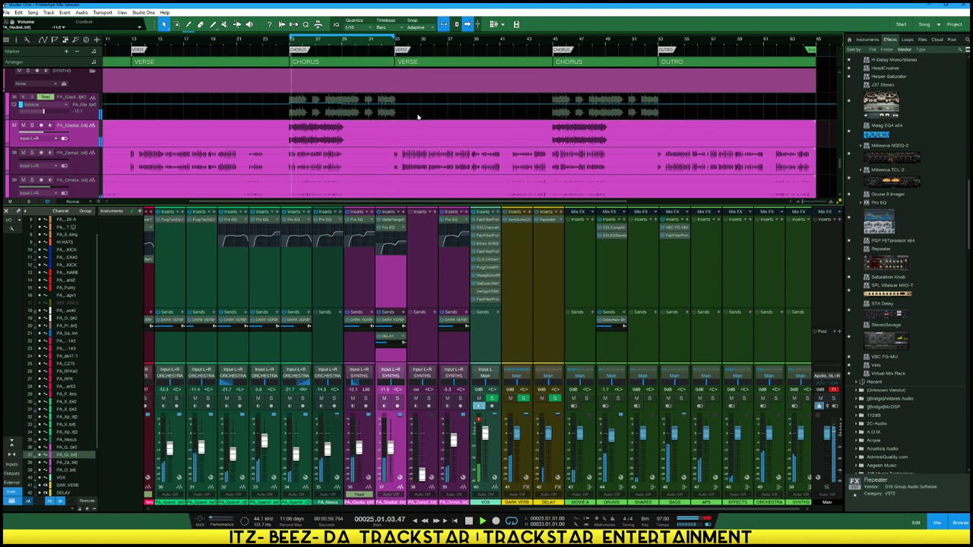
pyautogui.moveTo(408, 111); pyautogui.dragTo(289, 102)
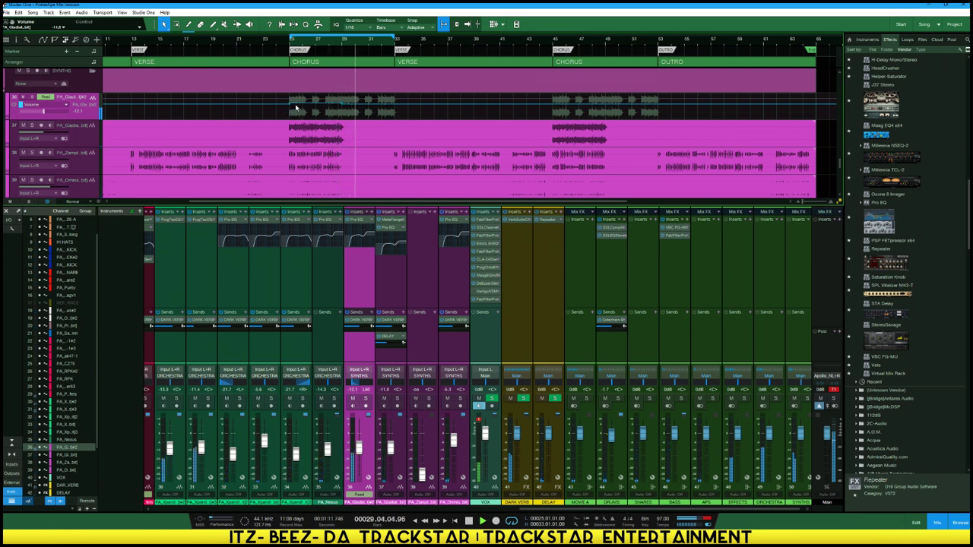
pyautogui.moveTo(288, 112); pyautogui.dragTo(418, 118)
pyautogui.click(402, 113)
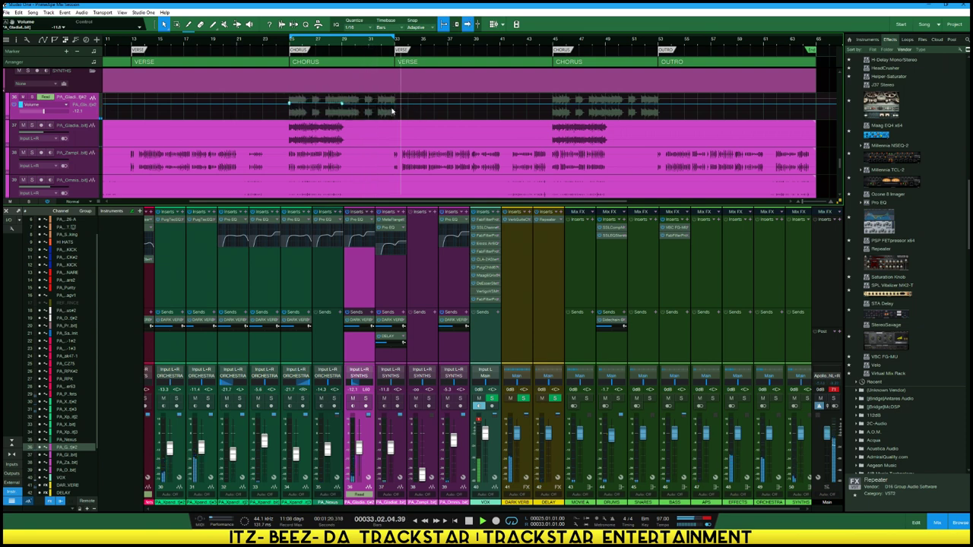
pyautogui.moveTo(289, 103); pyautogui.dragTo(290, 105)
pyautogui.keyDown('ctrl'); pyautogui.click(287, 106); pyautogui.keyUp('ctrl')
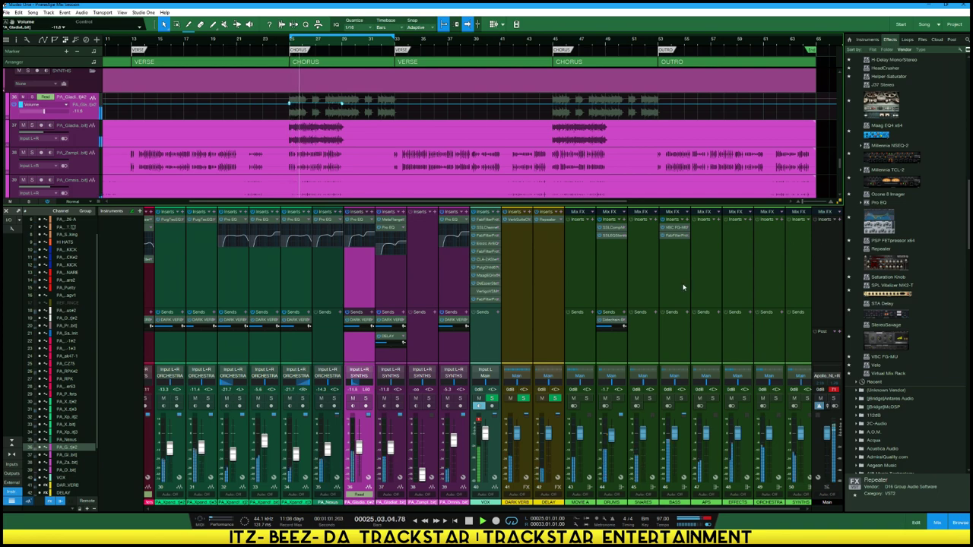
# Select ak47 gunshot channels 22, 23 and 24 and play the chorus
pyautogui.hscroll(-6, 286, 490)
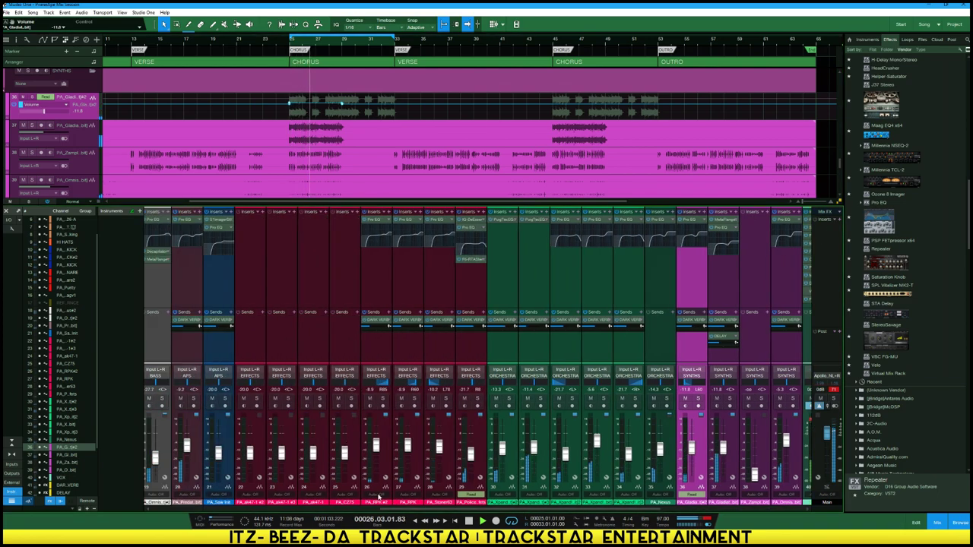
pyautogui.hscroll(2, 286, 490)
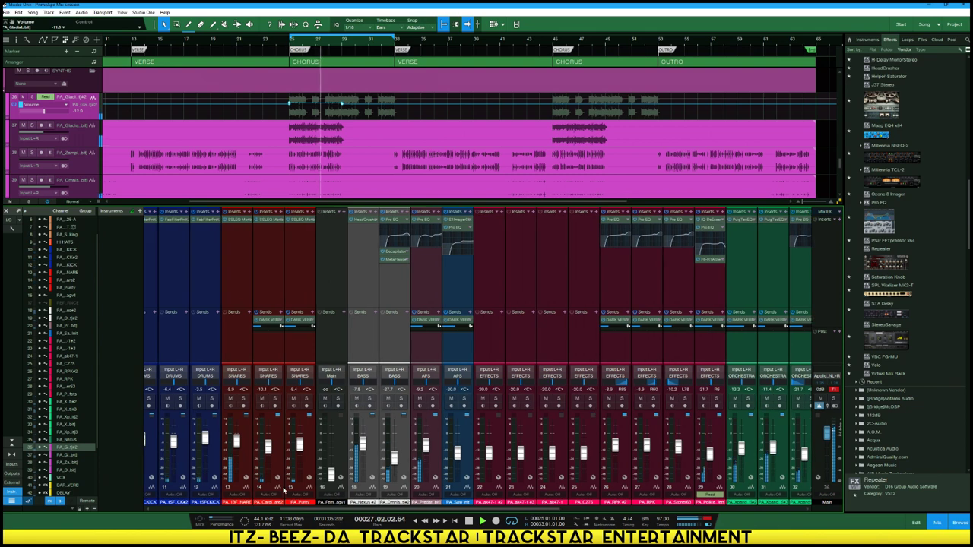
pyautogui.scroll(-3, 407, 141)
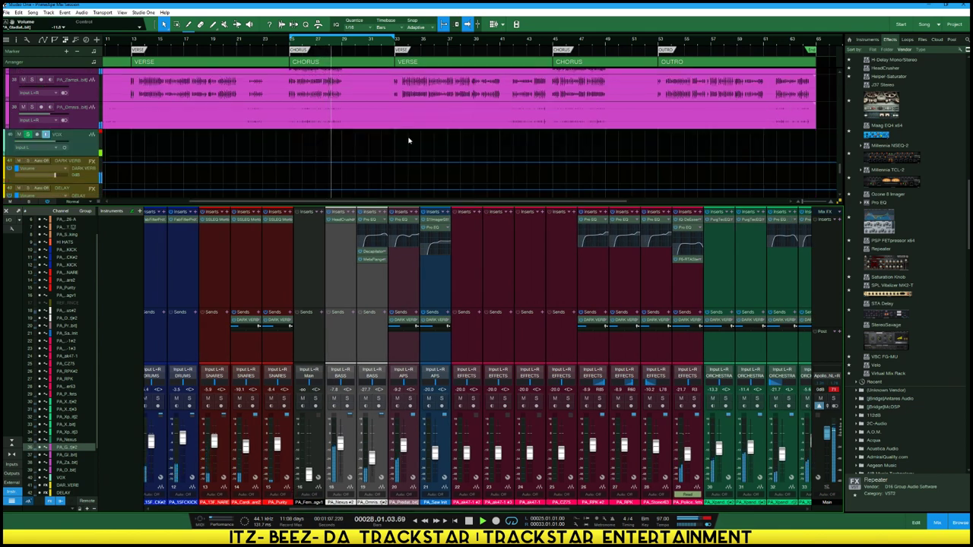
pyautogui.scroll(4, 411, 152)
pyautogui.press('space')
pyautogui.click(540, 495)
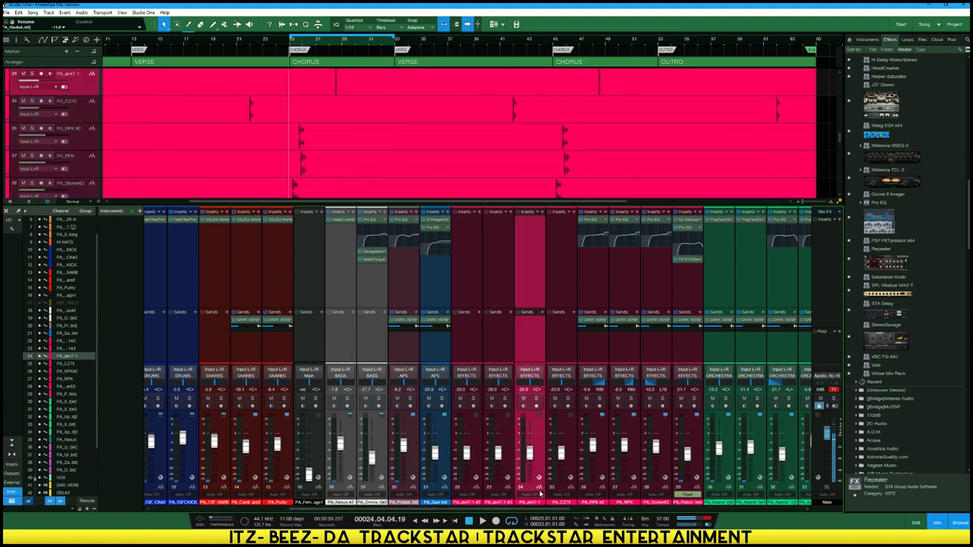
pyautogui.keyDown('shift'); pyautogui.click(475, 443); pyautogui.keyUp('shift')
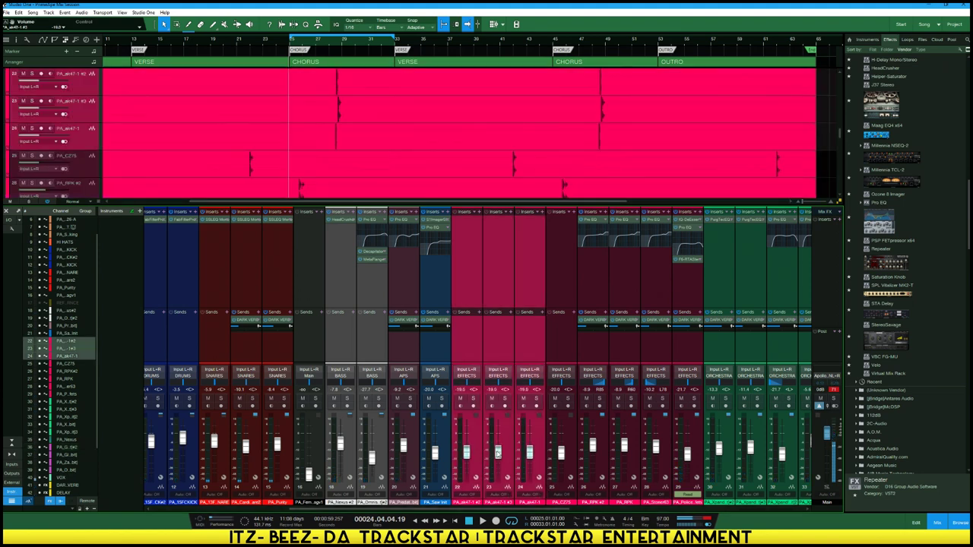
pyautogui.press('space')
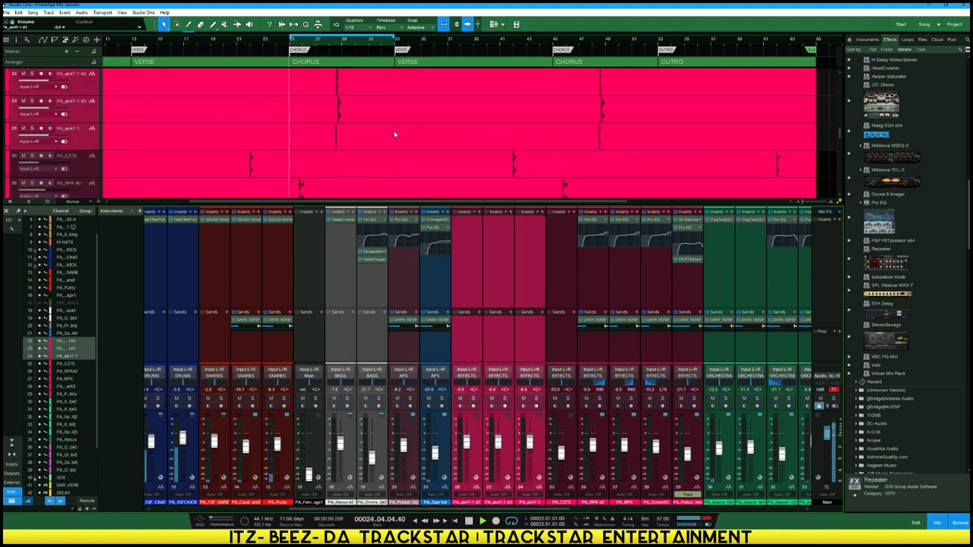
pyautogui.scroll(2, 353, 105)
pyautogui.press('space')
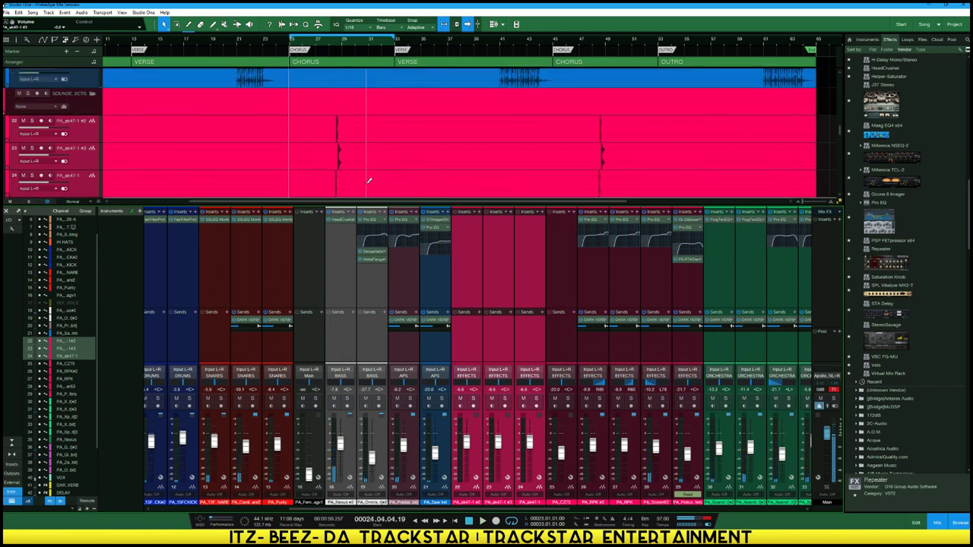
# Play the chorus again from around bar 26 and bar 28 to hear the gunshots
pyautogui.scroll(-2, 340, 158)
pyautogui.scroll(2, 340, 159)
pyautogui.scroll(-4, 340, 159)
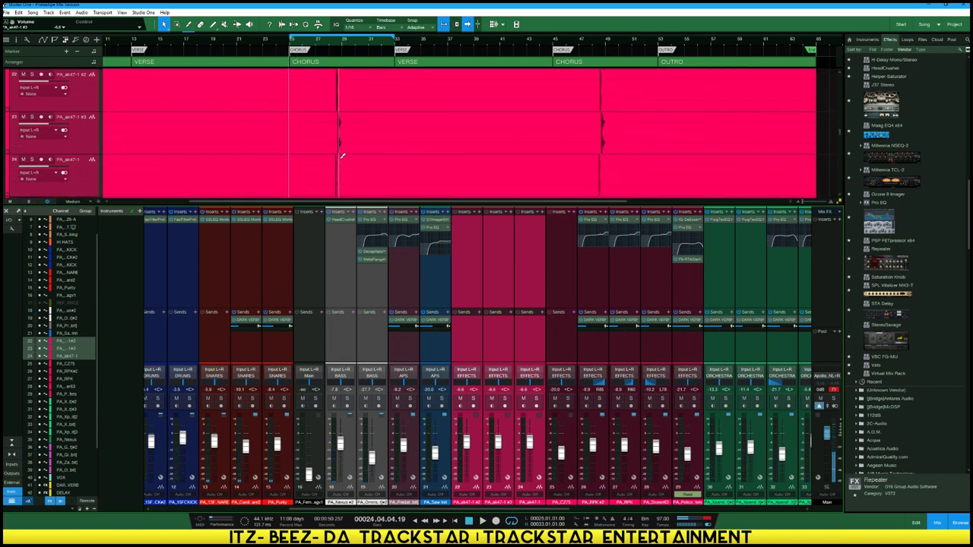
pyautogui.scroll(6, 330, 150)
pyautogui.scroll(2, 330, 143)
pyautogui.press('space')
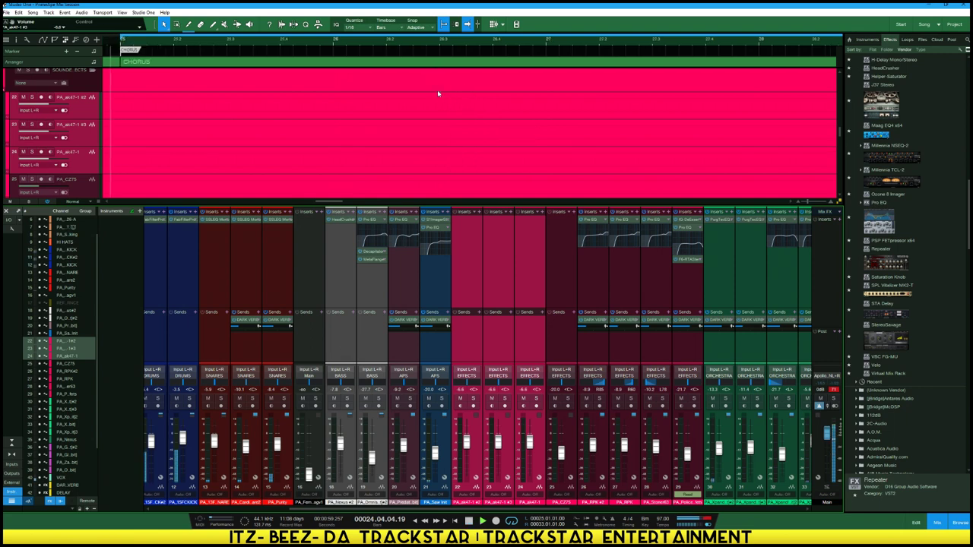
pyautogui.click(405, 47)
pyautogui.scroll(-3, 441, 80)
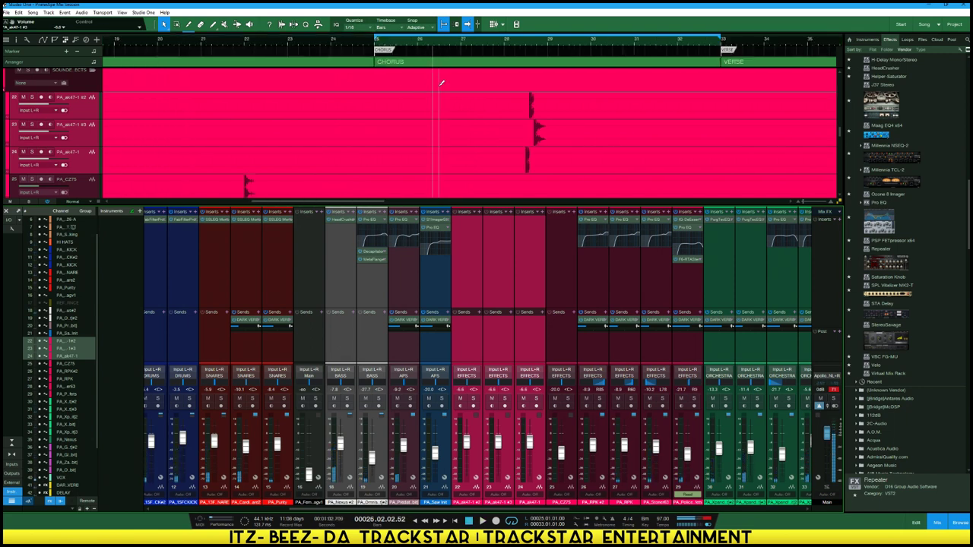
pyautogui.click(508, 40)
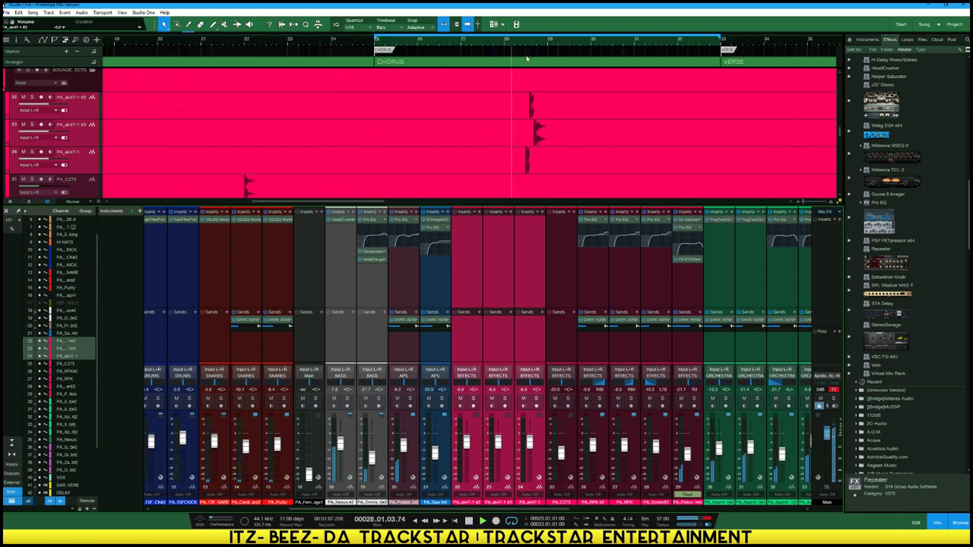
pyautogui.press('space')
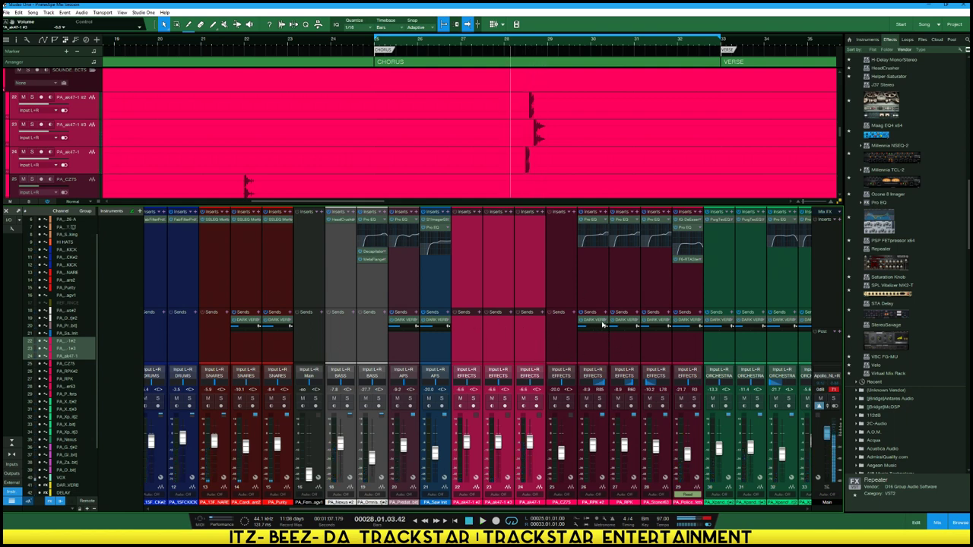
# Copy the DARK VERB and DELAY sends onto ak47 gunshot channels 22–24
pyautogui.moveTo(625, 323); pyautogui.dragTo(499, 339)
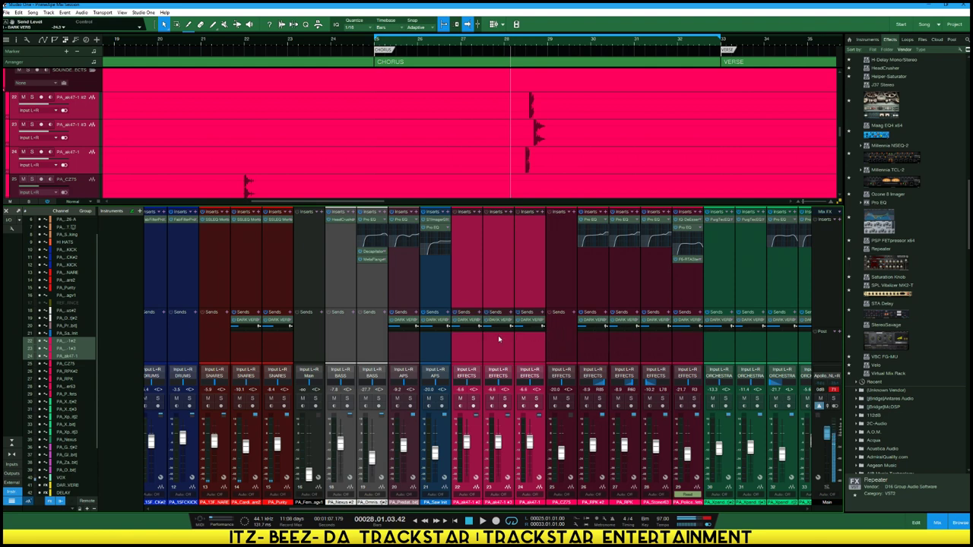
pyautogui.moveTo(552, 509); pyautogui.dragTo(631, 509)
pyautogui.moveTo(750, 341); pyautogui.dragTo(278, 340)
# Solo the three gunshot tracks and play them back to listen
pyautogui.press('space')
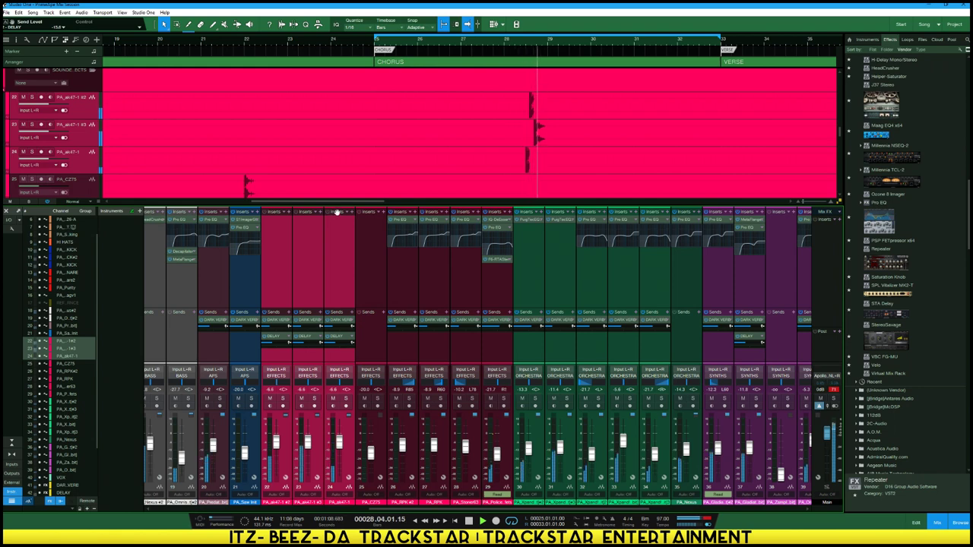
pyautogui.press('space')
pyautogui.press('space')
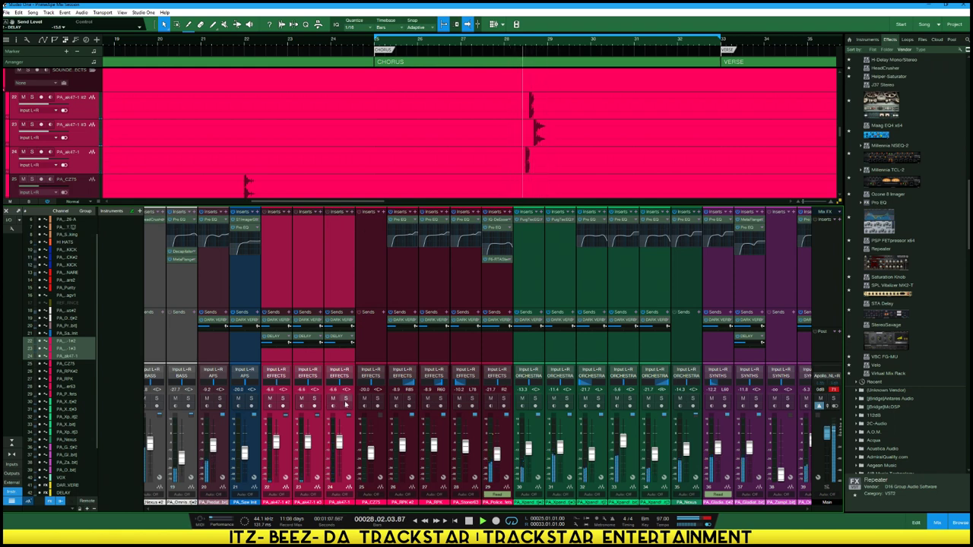
pyautogui.click(346, 399)
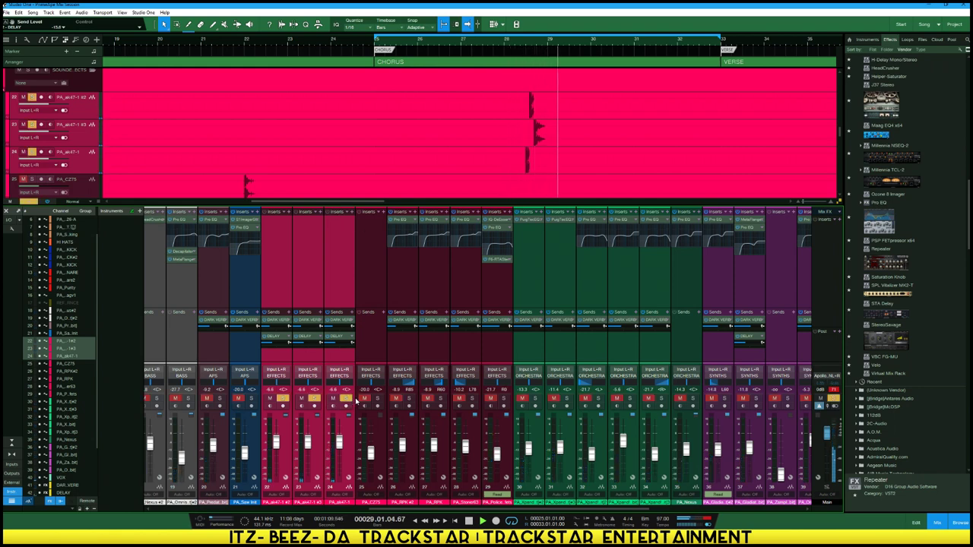
pyautogui.press('space')
pyautogui.press('space')
pyautogui.press('space')
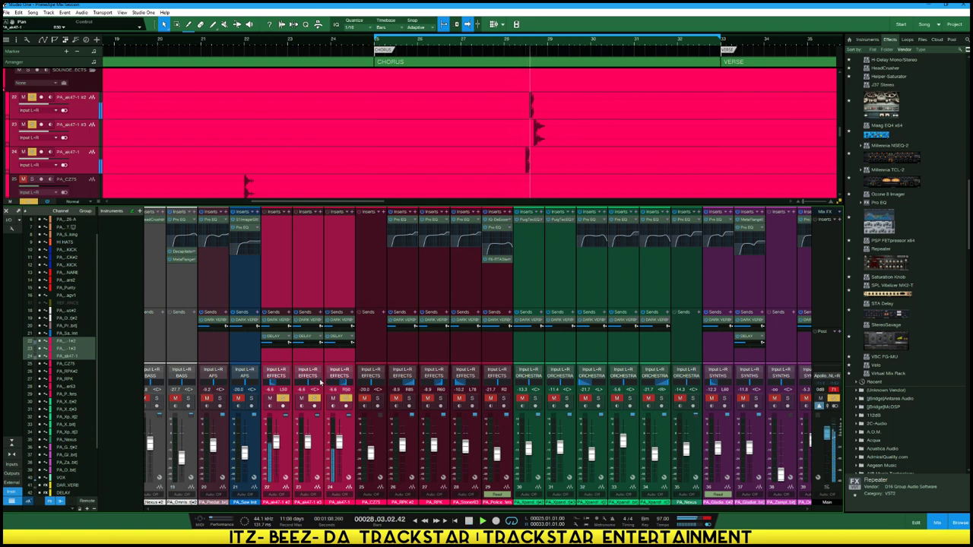
pyautogui.press('space')
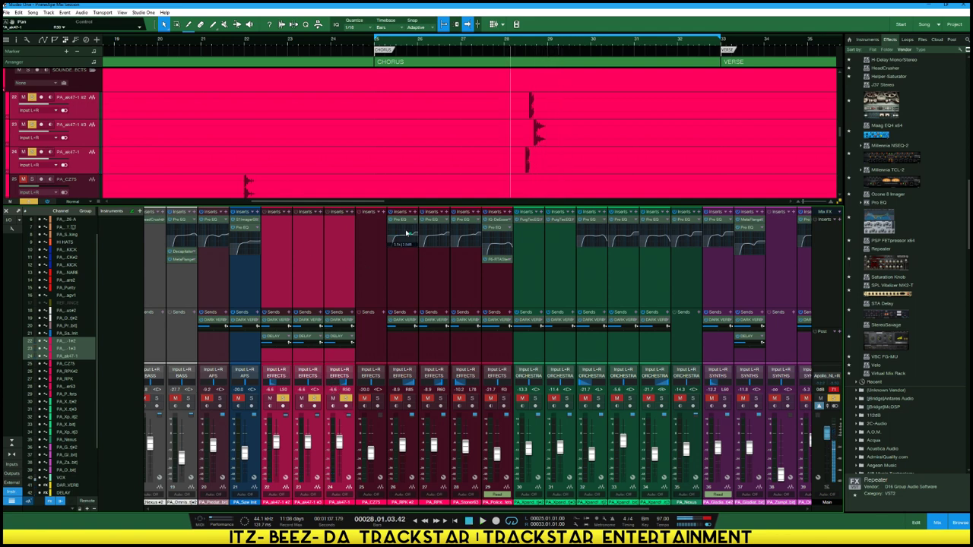
# Open the ak47 channel's EQ, lower the gunshot faders, and unsolo them for playback
pyautogui.click(293, 223)
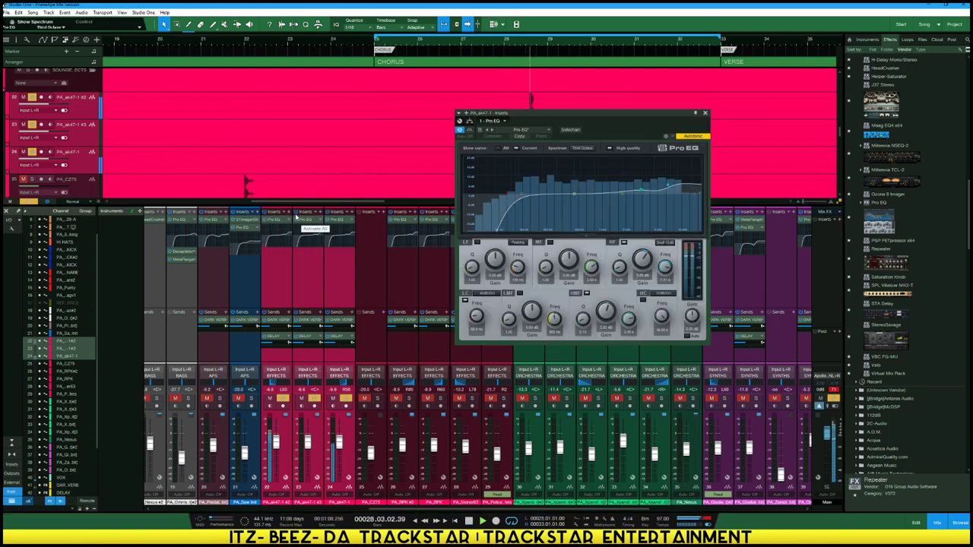
pyautogui.moveTo(339, 443); pyautogui.dragTo(341, 449)
pyautogui.click(352, 458)
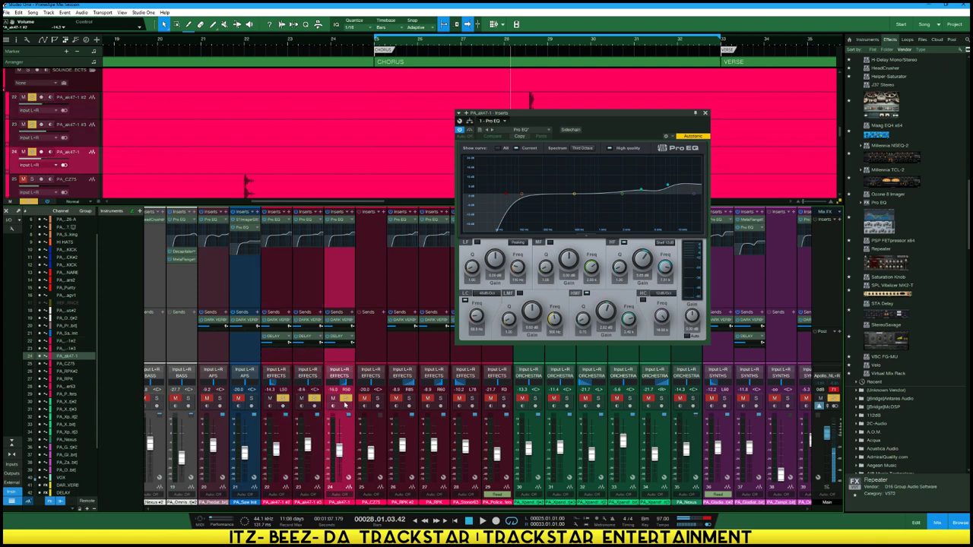
pyautogui.click(346, 399)
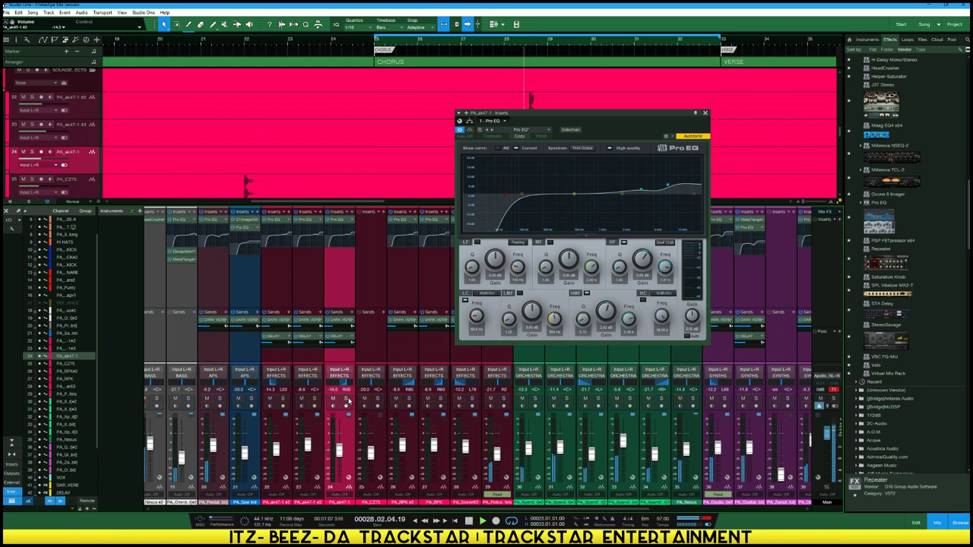
pyautogui.press('space')
pyautogui.press('space')
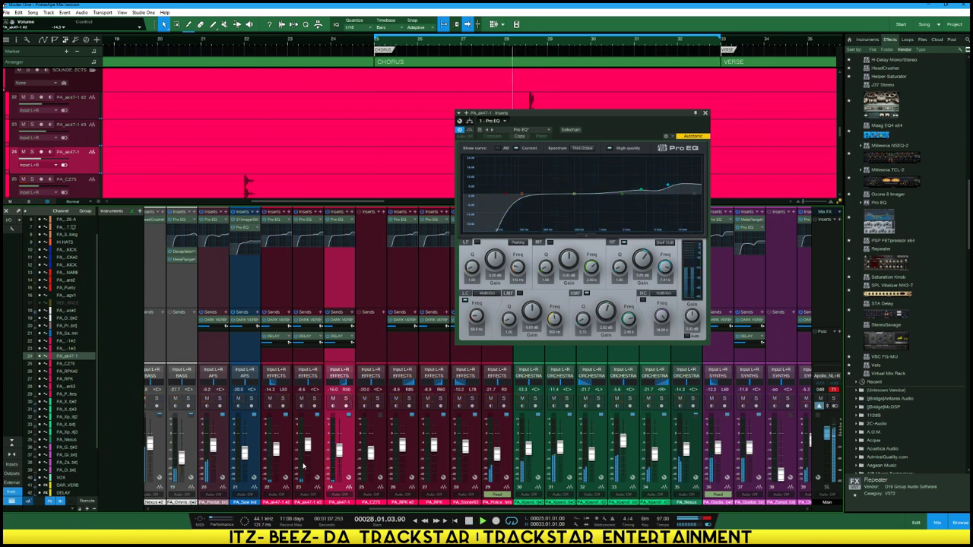
pyautogui.press('space')
pyautogui.press('space')
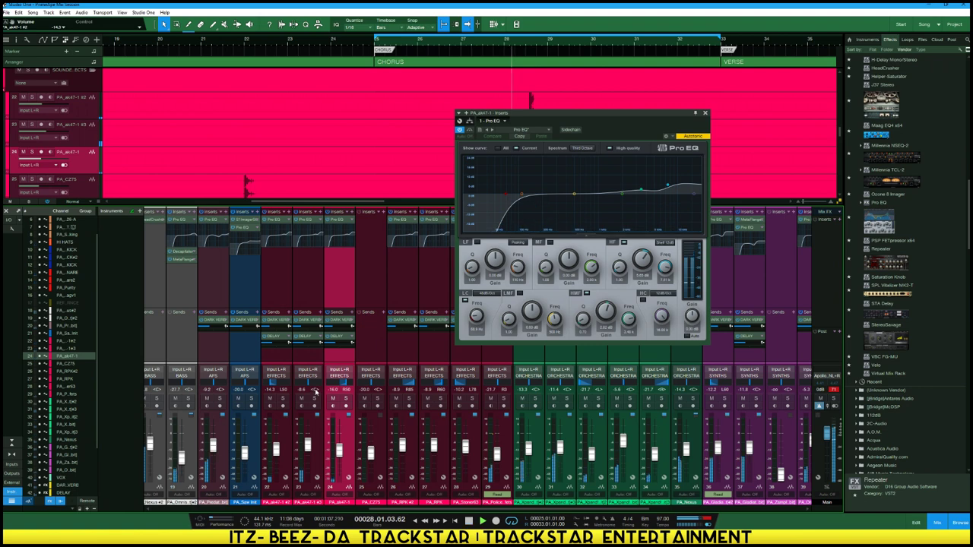
pyautogui.press('space')
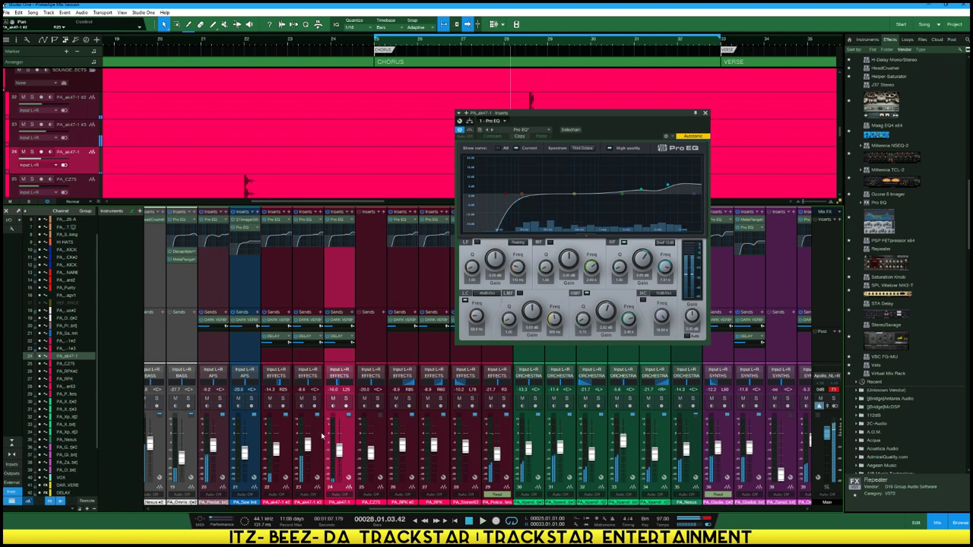
# Raise the linked gunshot channels 22–24 together to about -11.5 dB
pyautogui.moveTo(307, 447); pyautogui.dragTo(308, 449)
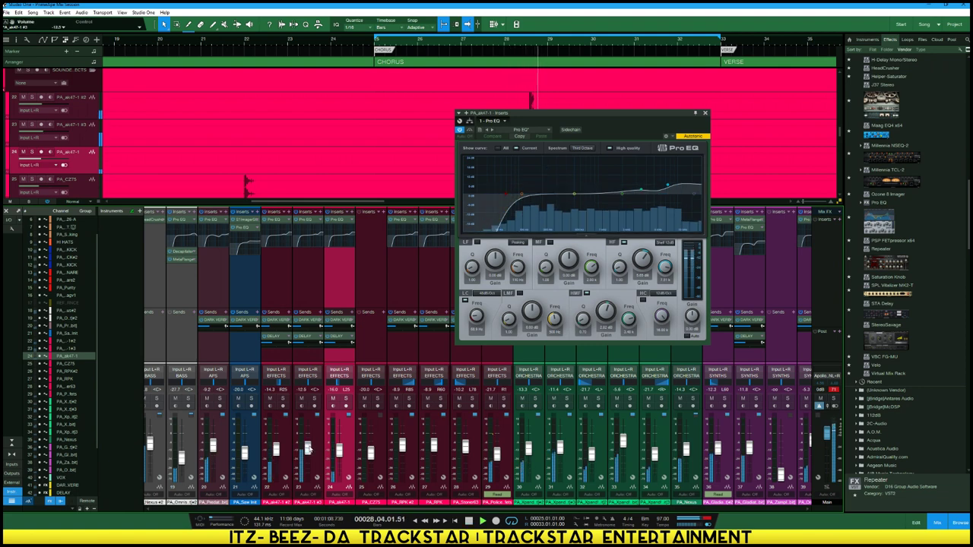
pyautogui.press('space')
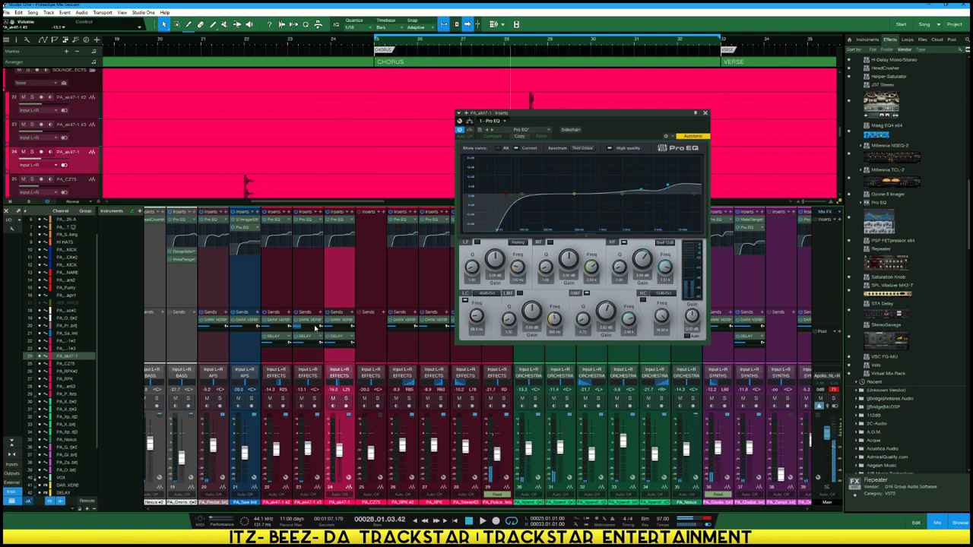
pyautogui.keyDown('shift'); pyautogui.click(278, 354); pyautogui.keyUp('shift')
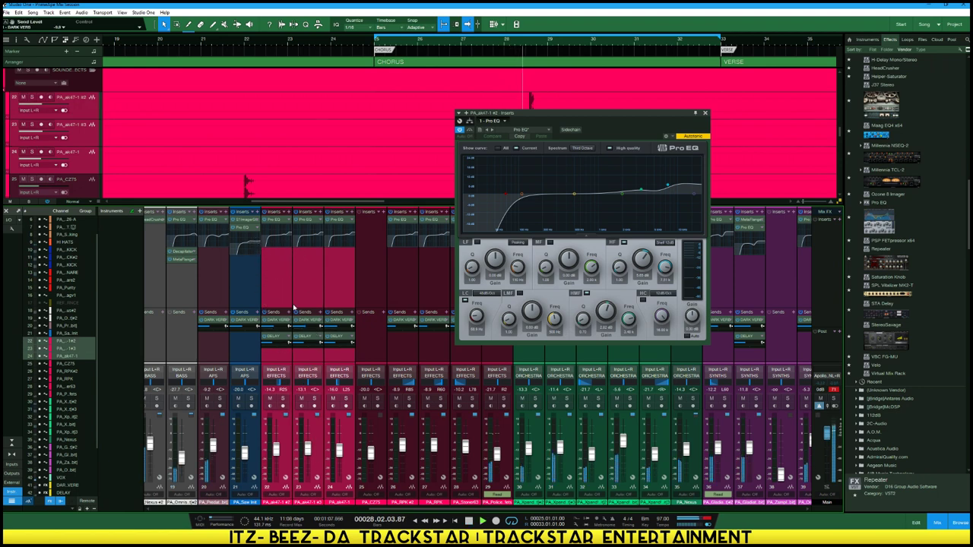
pyautogui.moveTo(307, 452); pyautogui.dragTo(307, 448)
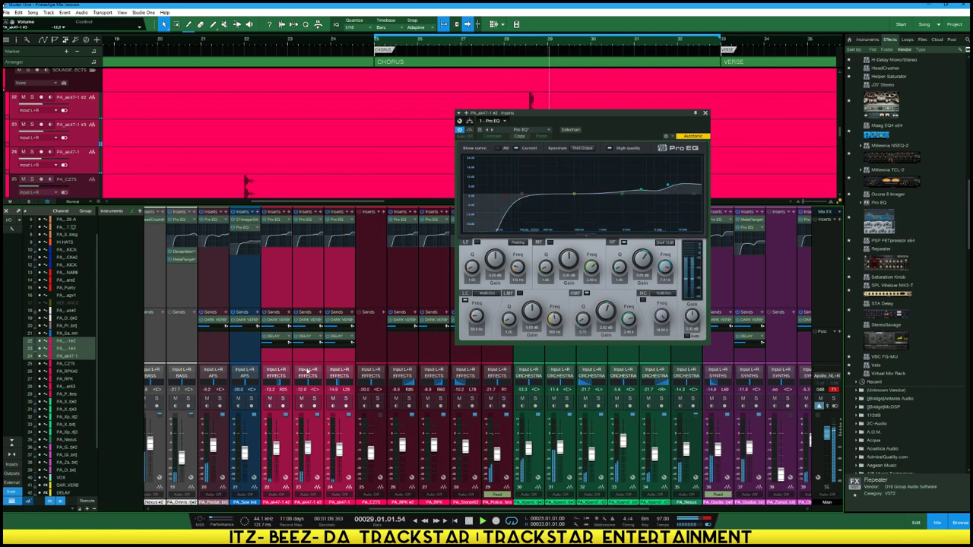
pyautogui.moveTo(307, 450); pyautogui.dragTo(307, 449)
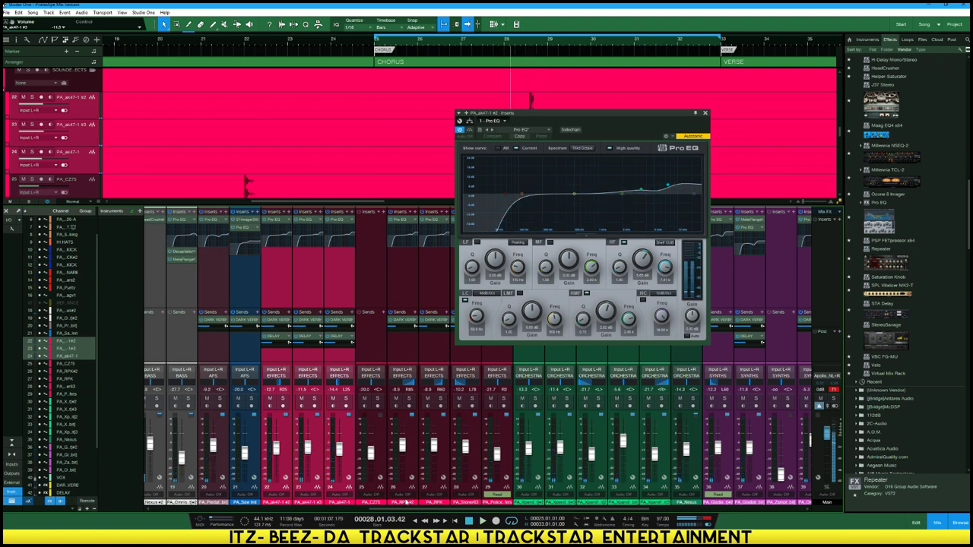
pyautogui.moveTo(407, 509); pyautogui.dragTo(722, 520)
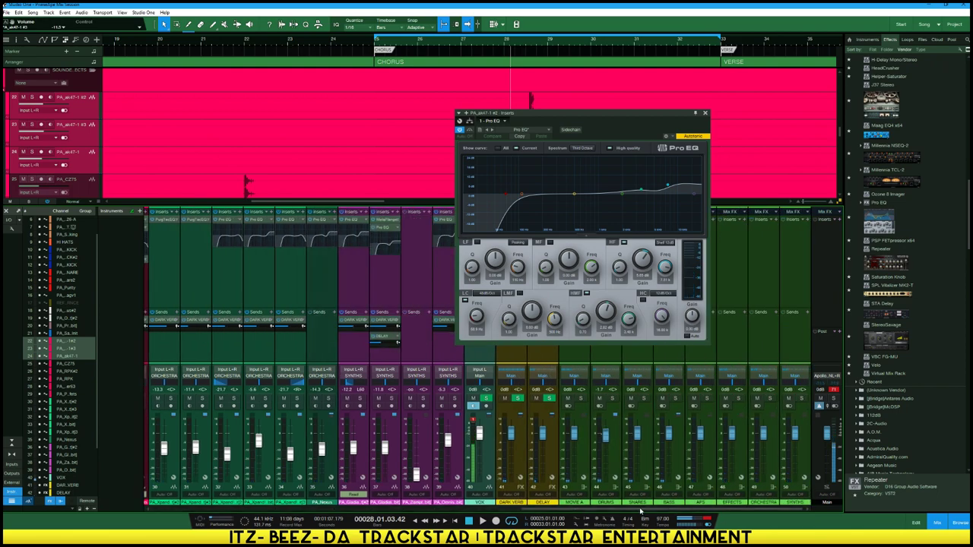
pyautogui.hscroll(-8, 479, 500)
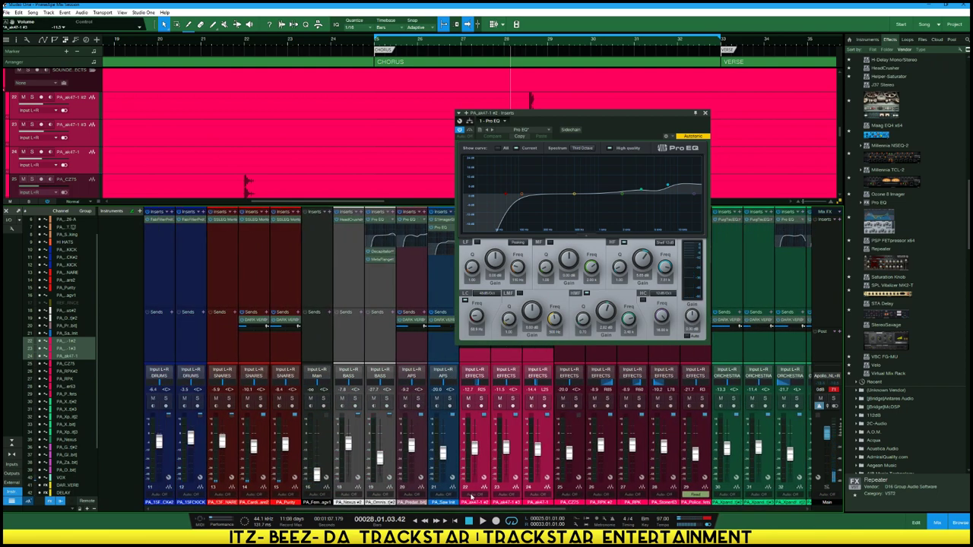
pyautogui.hscroll(-4, 479, 498)
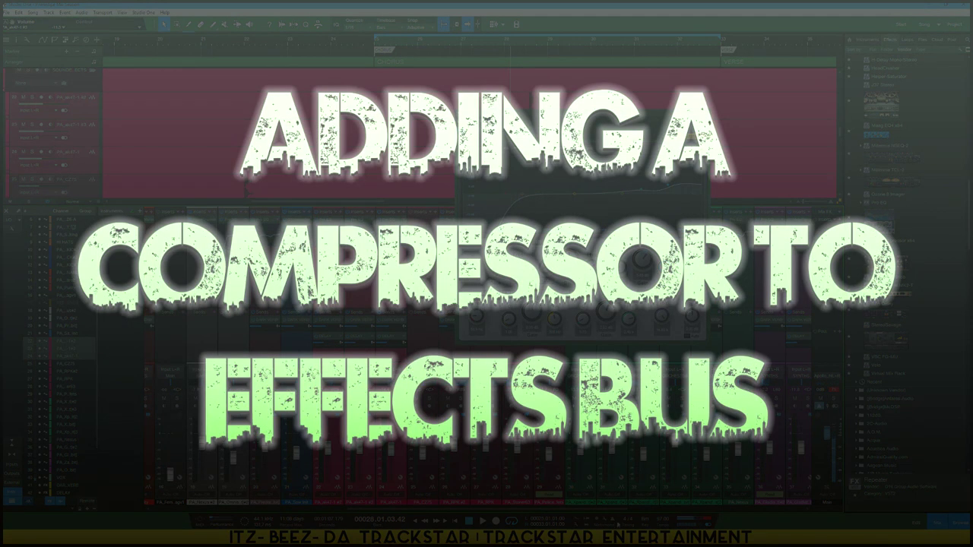
# Insert the PreSonus Compressor on the EFFECTS bus
pyautogui.moveTo(623, 513); pyautogui.dragTo(805, 512)
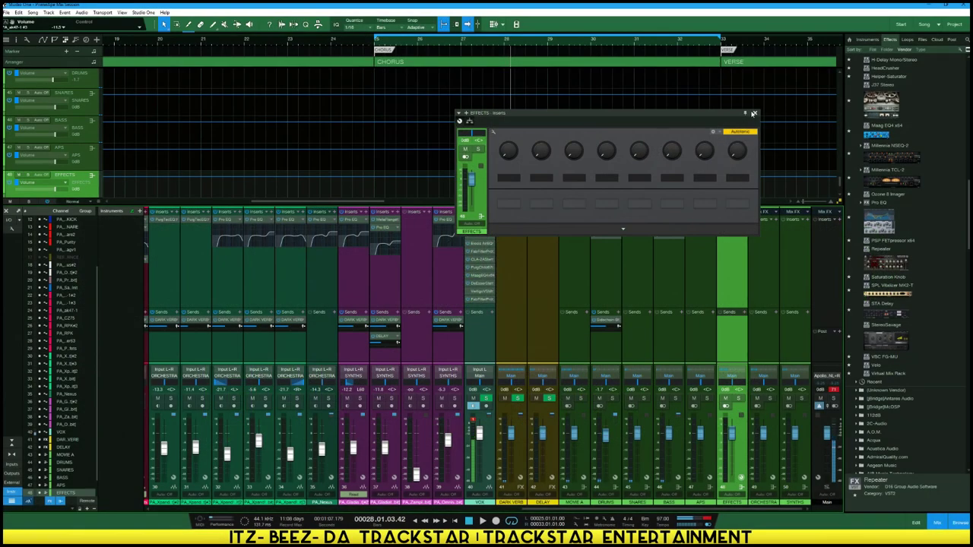
pyautogui.click(753, 114)
pyautogui.click(741, 220)
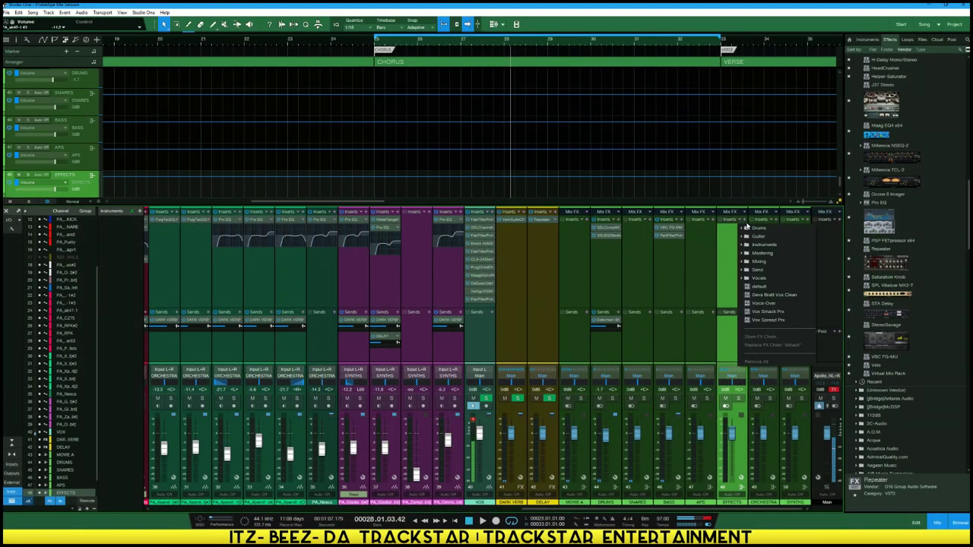
pyautogui.click(749, 227)
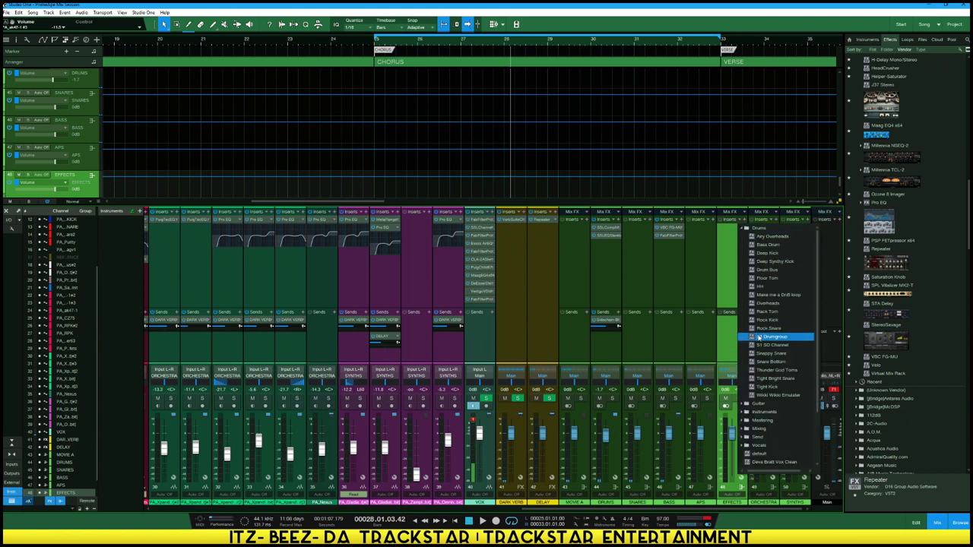
pyautogui.click(743, 220)
pyautogui.click(745, 220)
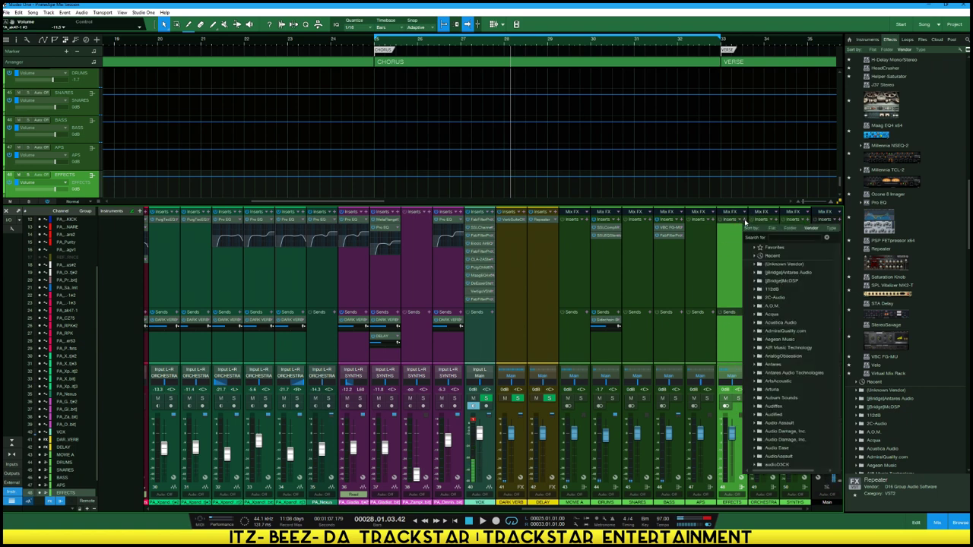
pyautogui.scroll(-15, 806, 408)
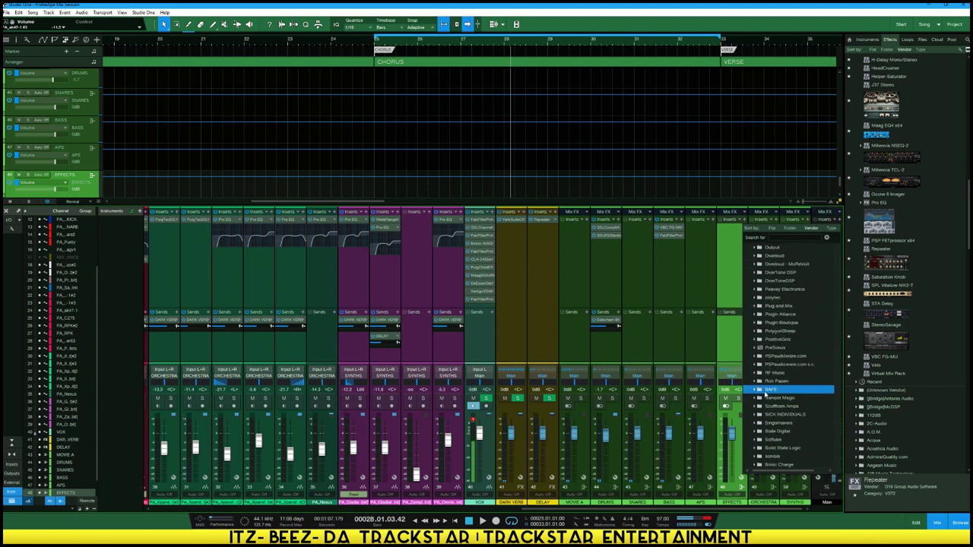
pyautogui.click(758, 347)
pyautogui.scroll(-2, 764, 373)
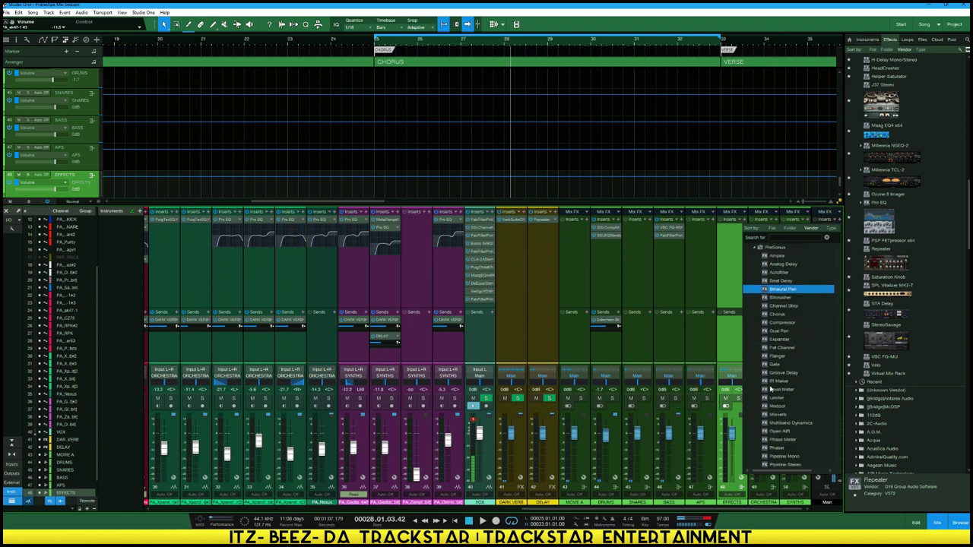
pyautogui.doubleClick(776, 332)
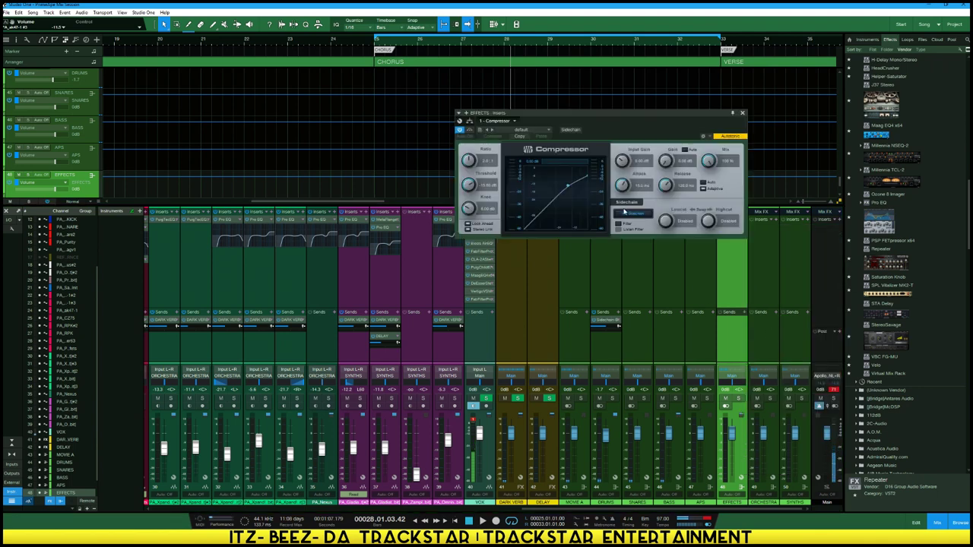
# Set the compressor threshold to about -21 dB with automatic attack and release
pyautogui.moveTo(612, 117); pyautogui.dragTo(579, 209)
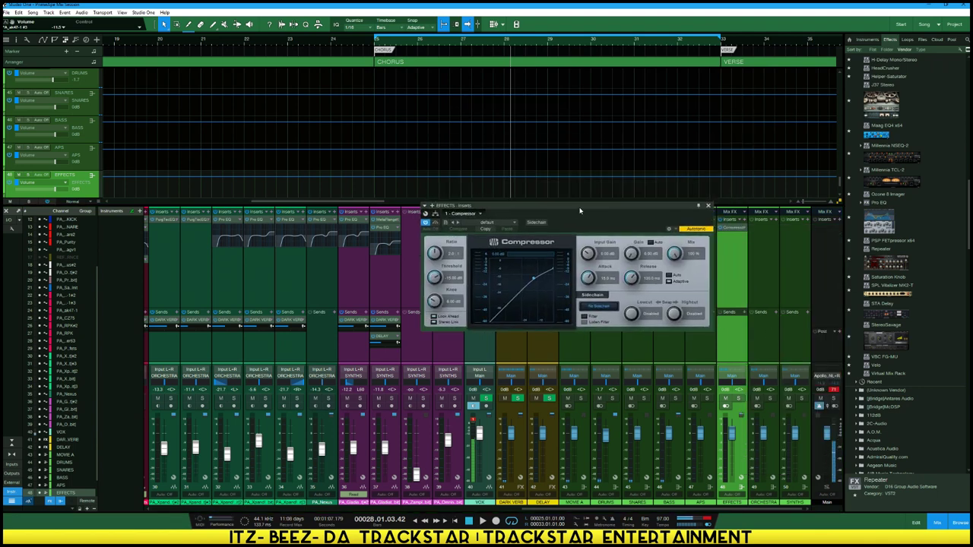
pyautogui.press('space')
pyautogui.moveTo(434, 278); pyautogui.dragTo(434, 284)
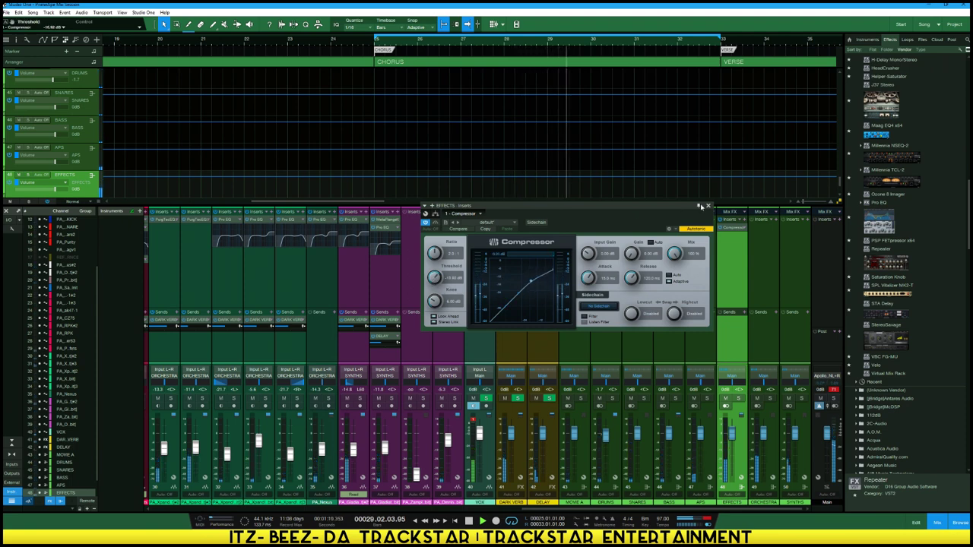
pyautogui.click(727, 228)
pyautogui.moveTo(559, 287); pyautogui.dragTo(526, 280)
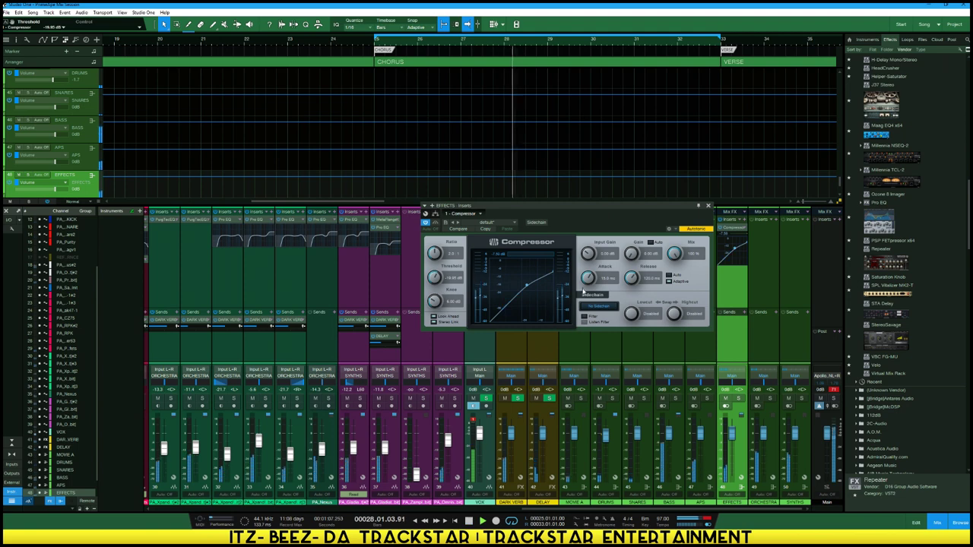
pyautogui.moveTo(587, 278); pyautogui.dragTo(585, 290)
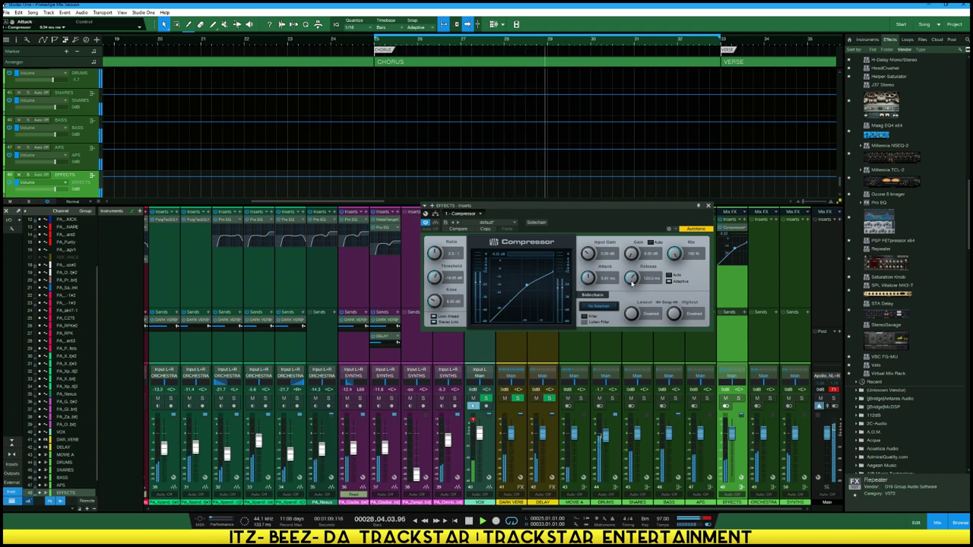
pyautogui.click(669, 275)
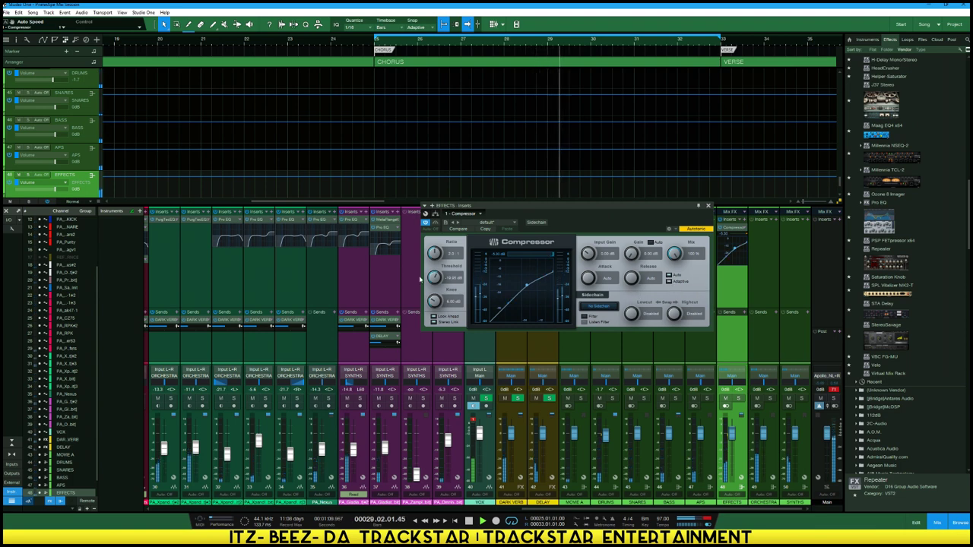
# Close the EFFECTS compressor window and start playing the mix
pyautogui.click(707, 206)
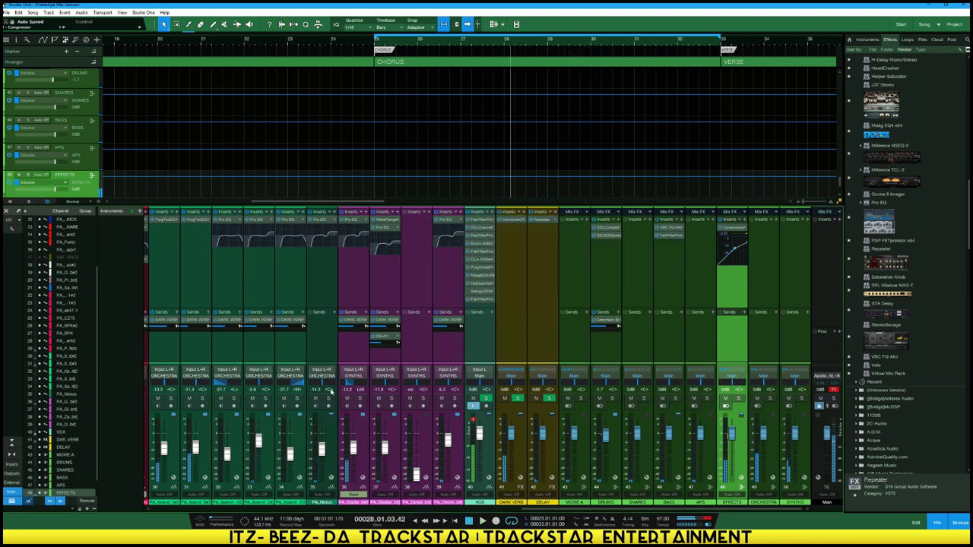
pyautogui.moveTo(523, 509); pyautogui.dragTo(375, 509)
pyautogui.press('space')
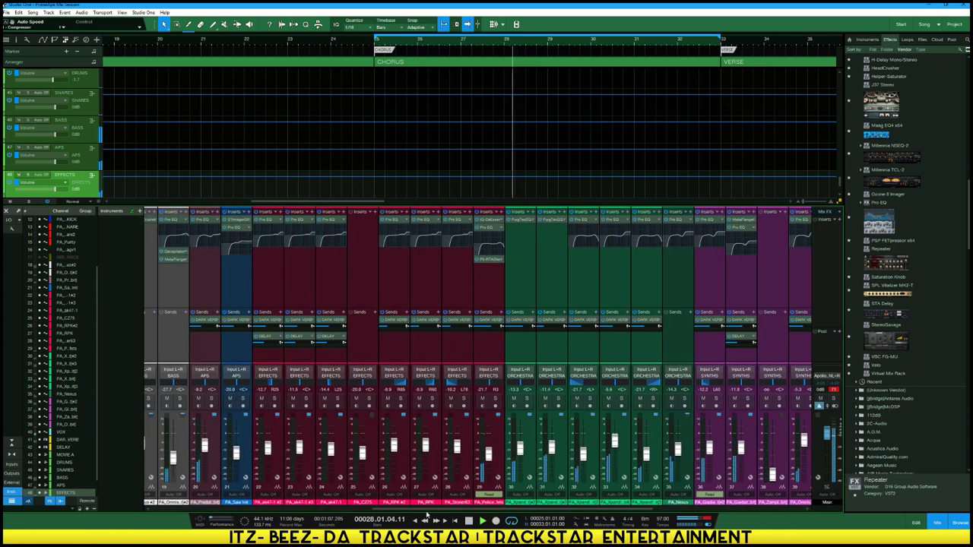
pyautogui.moveTo(478, 510); pyautogui.dragTo(716, 513)
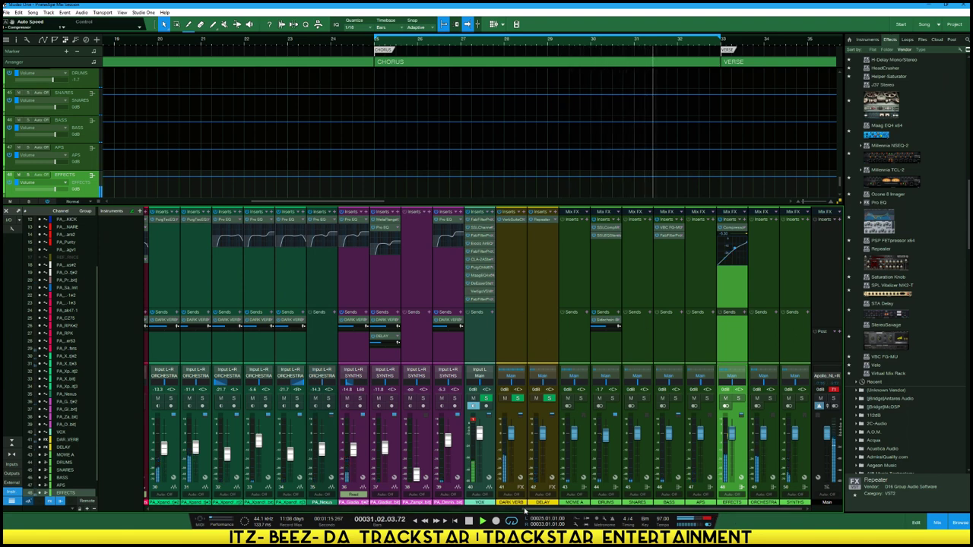
pyautogui.hscroll(-5, 333, 307)
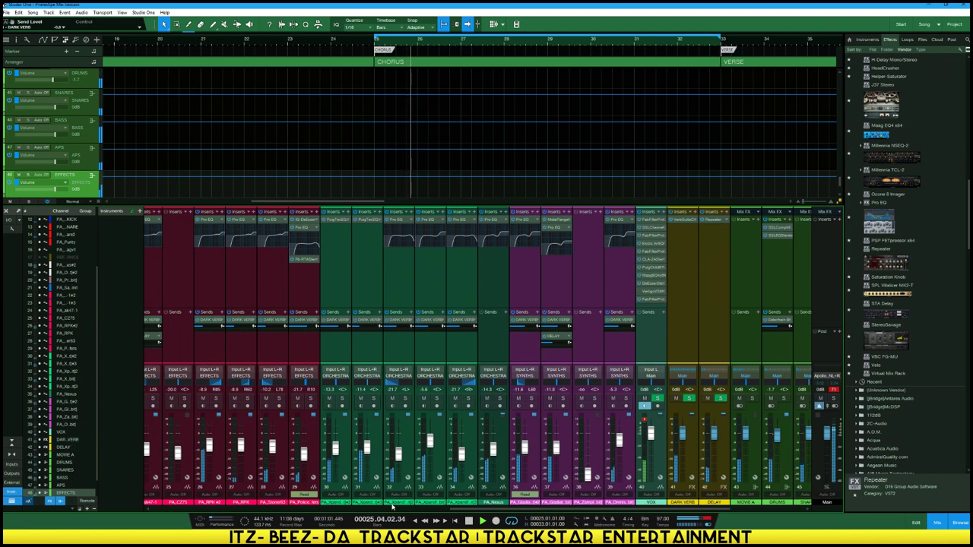
pyautogui.hscroll(-10, 362, 431)
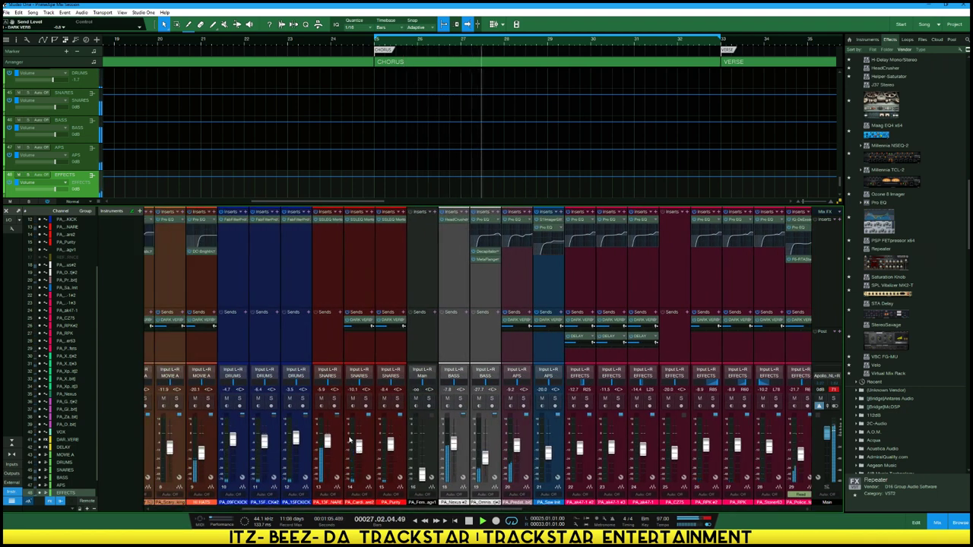
# Select snare channels 13–15 and play from the start of the verse
pyautogui.click(335, 438)
pyautogui.keyDown('shift'); pyautogui.click(390, 440); pyautogui.keyUp('shift')
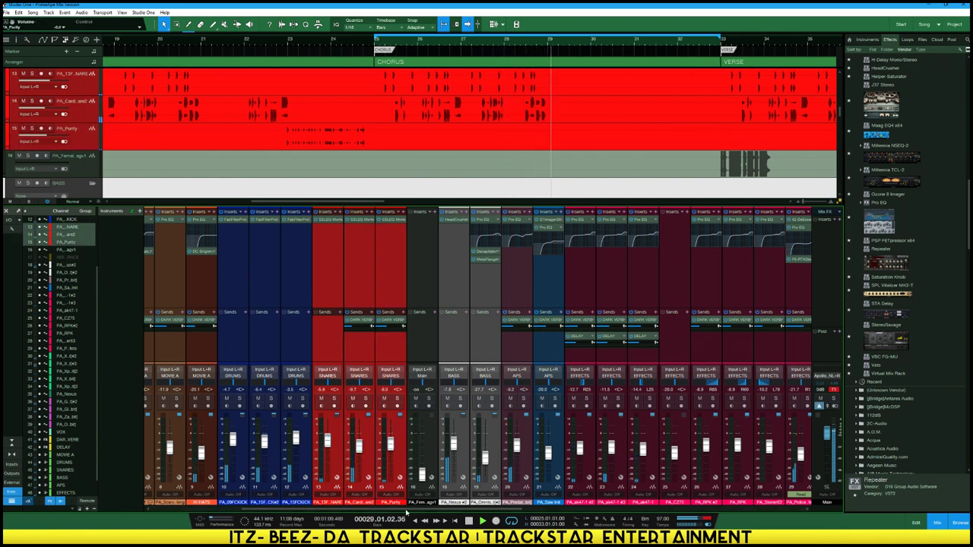
pyautogui.hscroll(8, 395, 508)
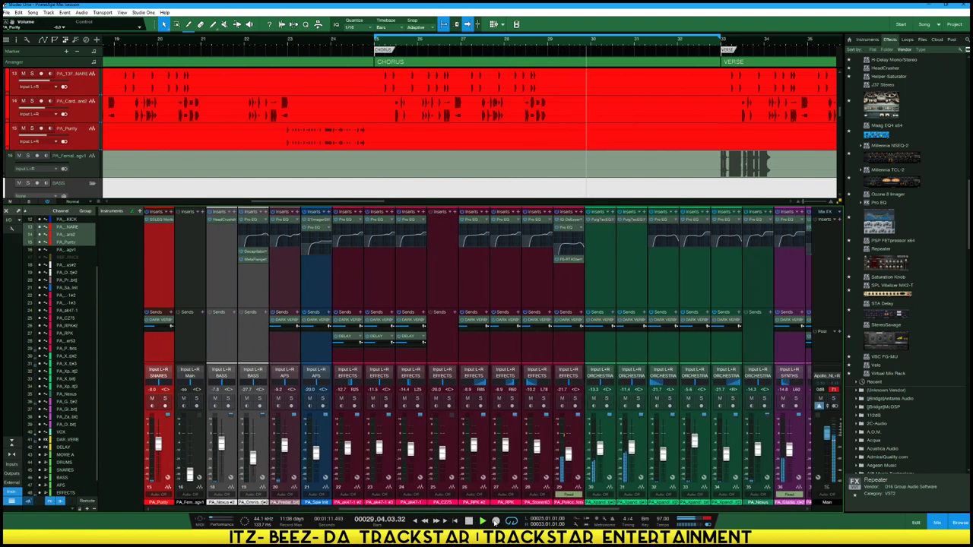
pyautogui.hscroll(-12, 408, 502)
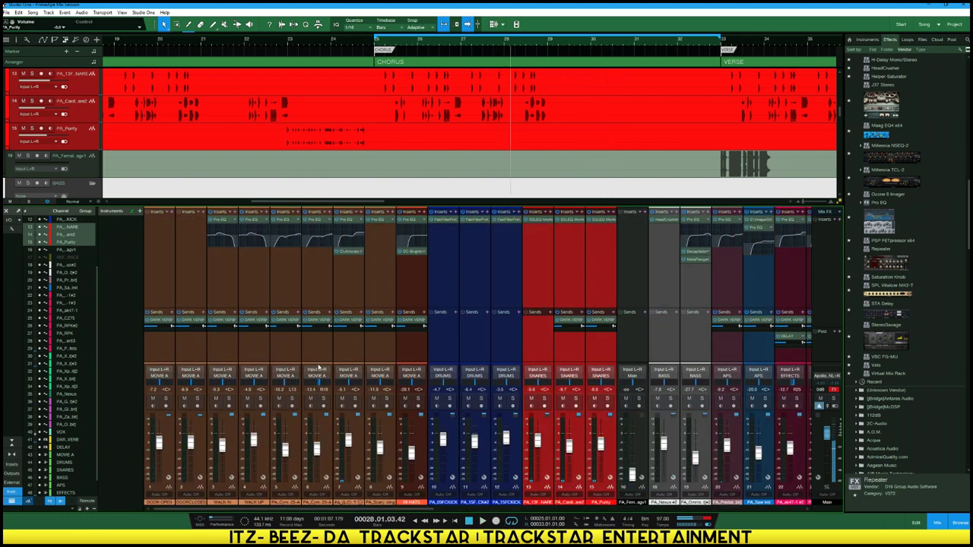
pyautogui.hotkey('shift', 'b')
pyautogui.hotkey('shift', 'b')
pyautogui.press('space')
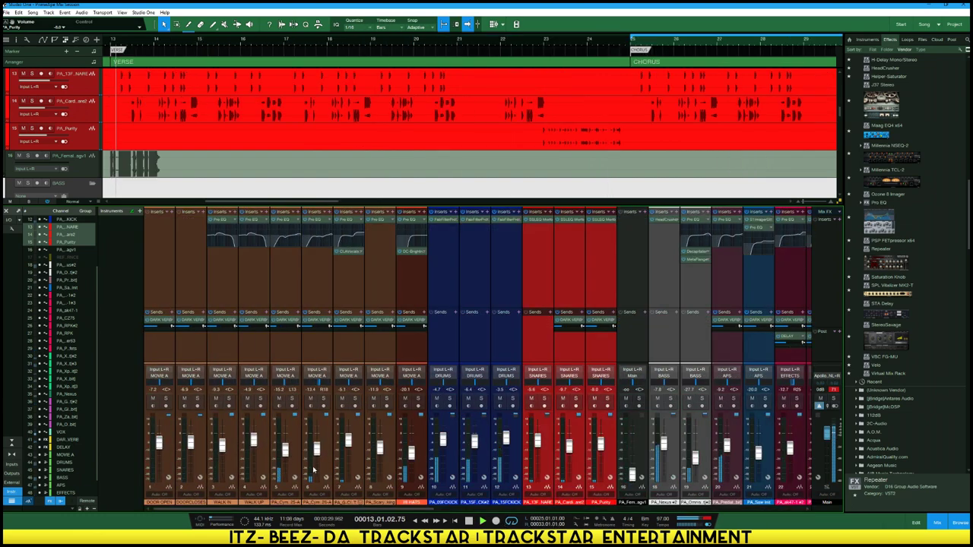
pyautogui.hscroll(5, 287, 473)
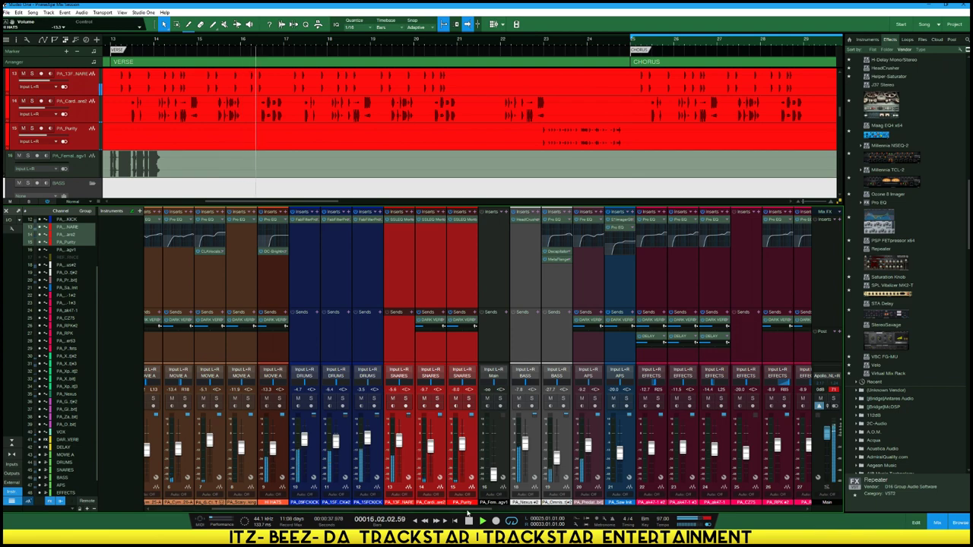
pyautogui.moveTo(487, 510); pyautogui.dragTo(613, 521)
pyautogui.hscroll(5, 613, 522)
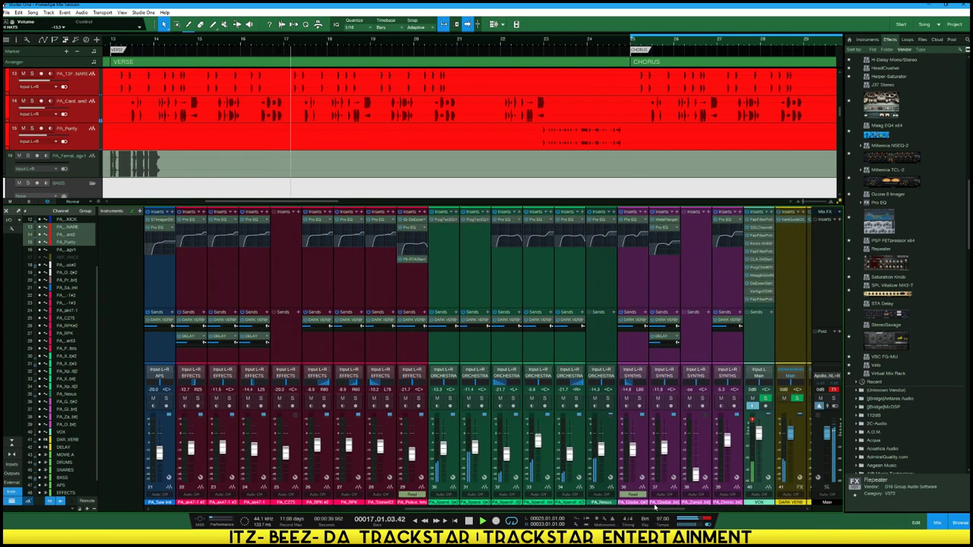
# Raise orchestra channels 32–34 and synth channel 38 to about -6 dB, then select 38
pyautogui.click(520, 437)
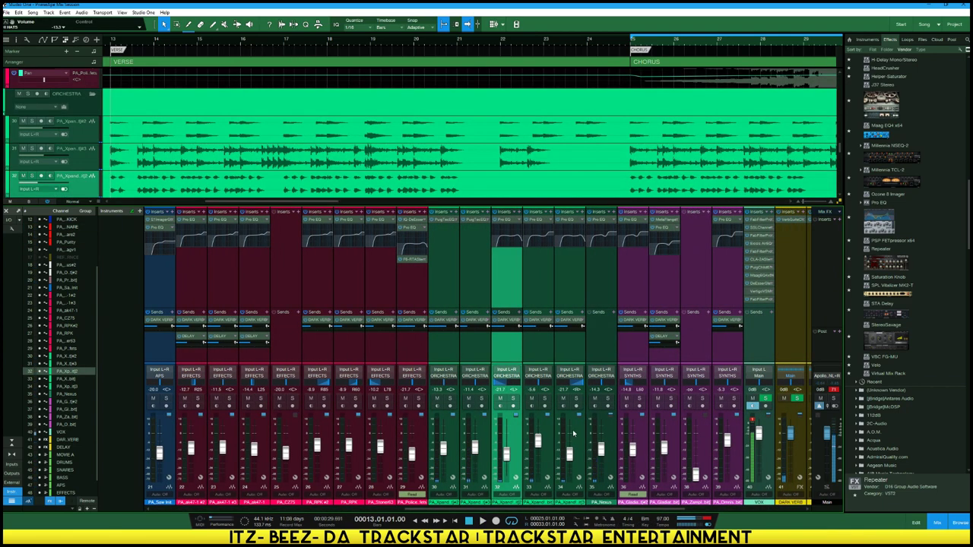
pyautogui.keyDown('shift'); pyautogui.click(569, 433); pyautogui.keyUp('shift')
pyautogui.moveTo(538, 427); pyautogui.dragTo(527, 453)
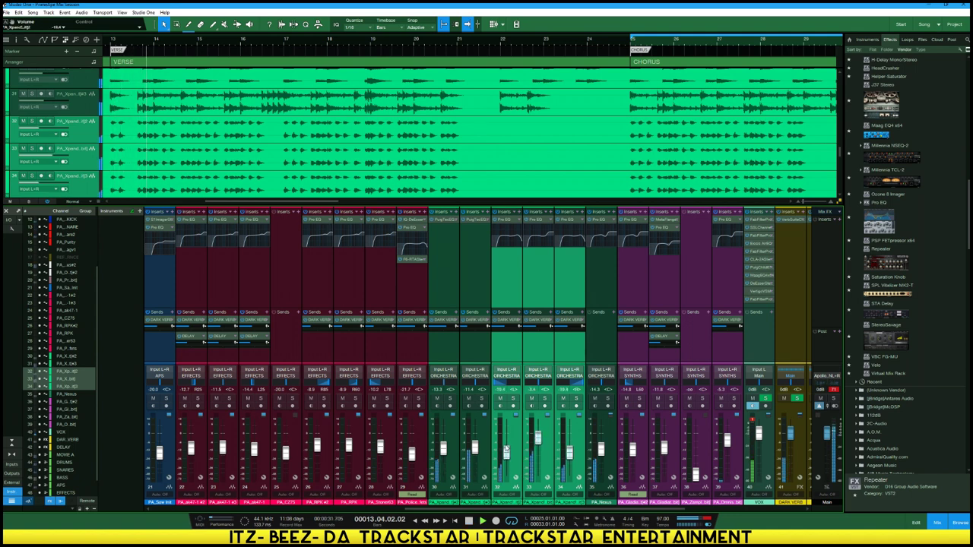
pyautogui.moveTo(536, 510); pyautogui.dragTo(608, 517)
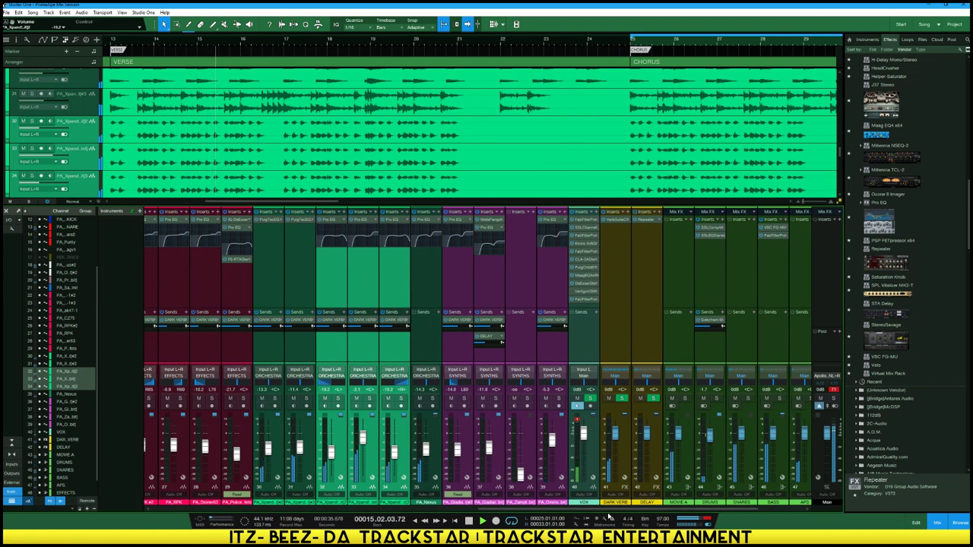
pyautogui.moveTo(507, 511); pyautogui.dragTo(544, 511)
pyautogui.moveTo(429, 477); pyautogui.dragTo(430, 450)
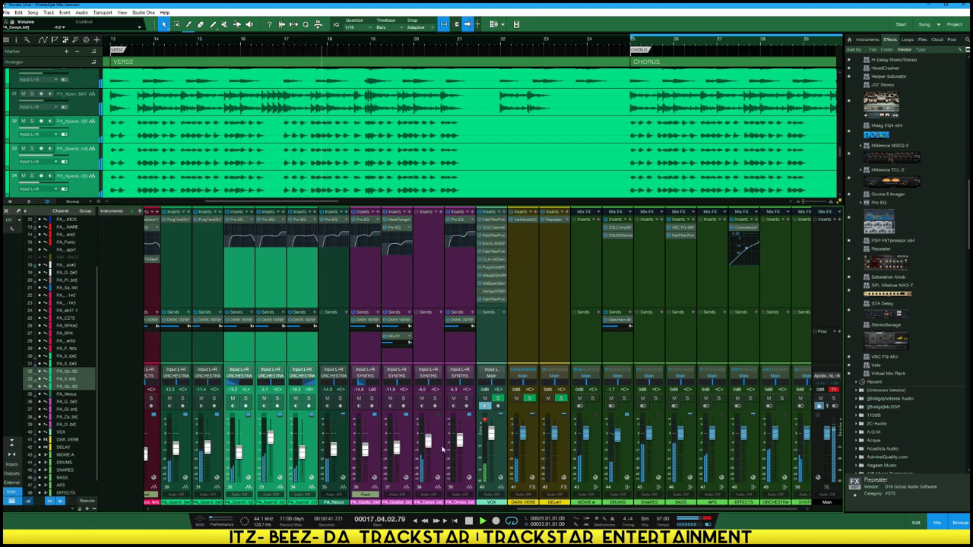
pyautogui.click(437, 443)
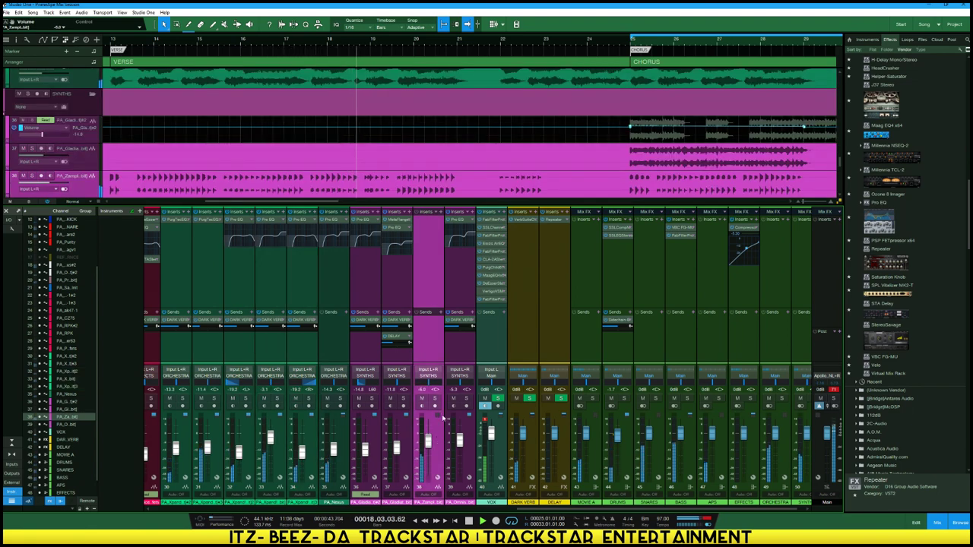
# Give channel 38 a DARK VERB send and copy the DELAY send onto it
pyautogui.press('space')
pyautogui.click(440, 313)
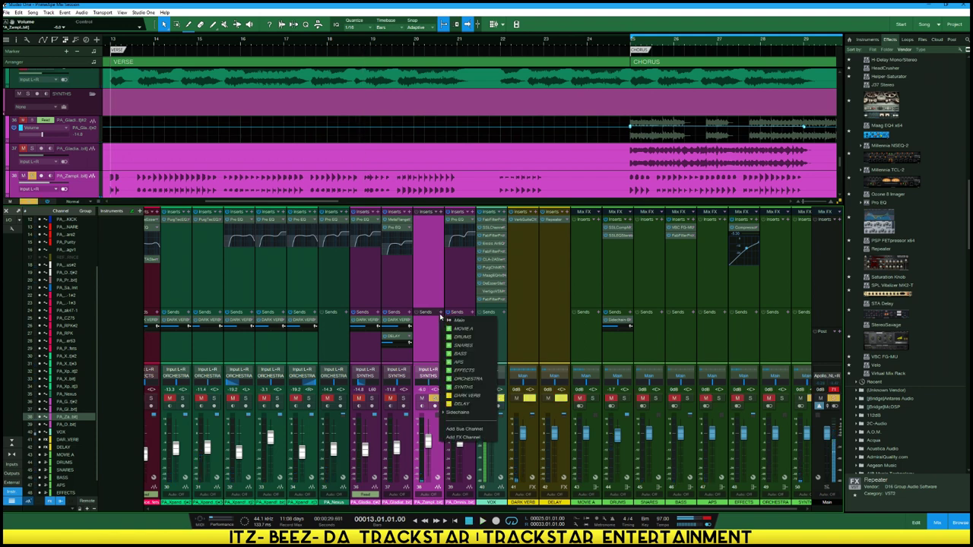
pyautogui.click(424, 323)
pyautogui.click(422, 327)
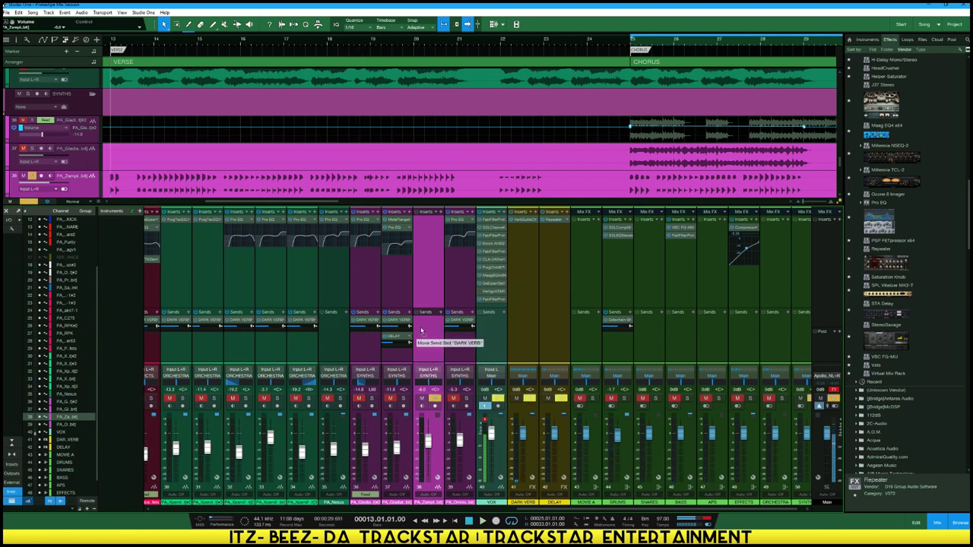
pyautogui.click(444, 337)
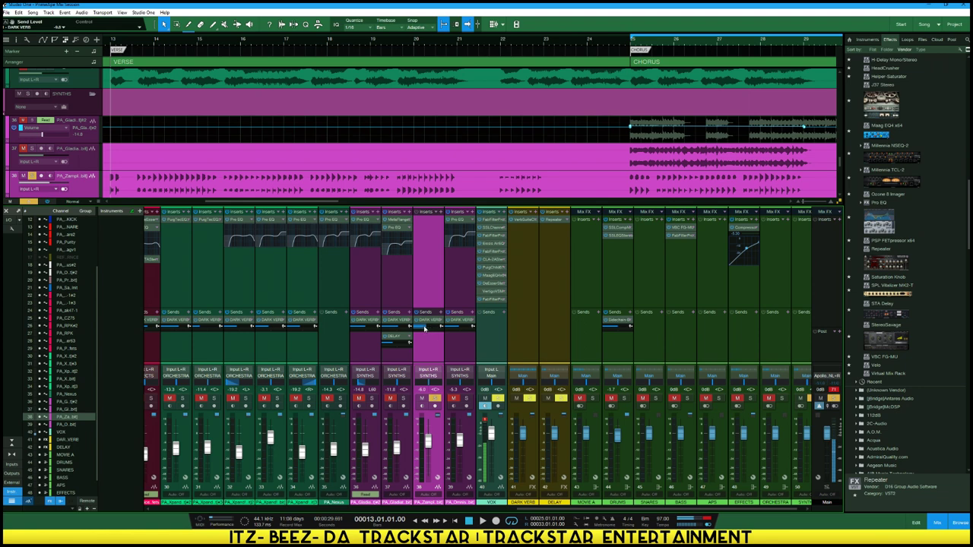
pyautogui.press('space')
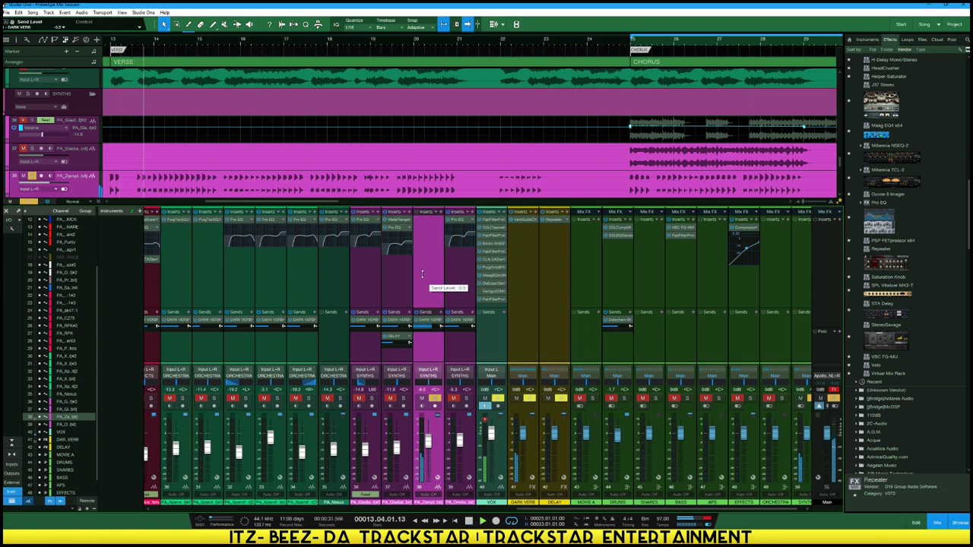
pyautogui.press('space')
pyautogui.moveTo(399, 334)
pyautogui.mouseDown()
pyautogui.moveTo(432, 341)
pyautogui.moveTo(397, 338)
pyautogui.mouseUp()
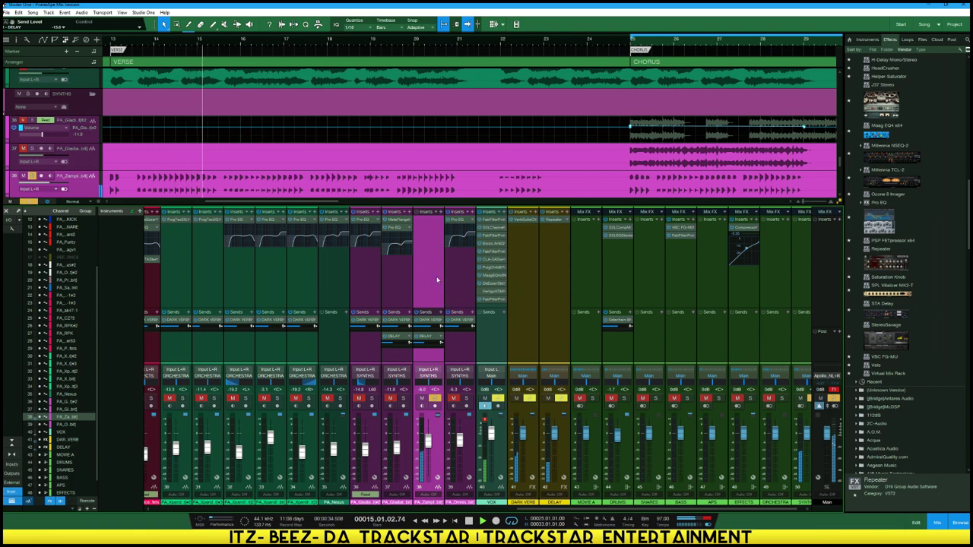
# Set channel 38's Pro EQ low cut to about 26.8 Hz and lower channels 36 and 38
pyautogui.click(397, 232)
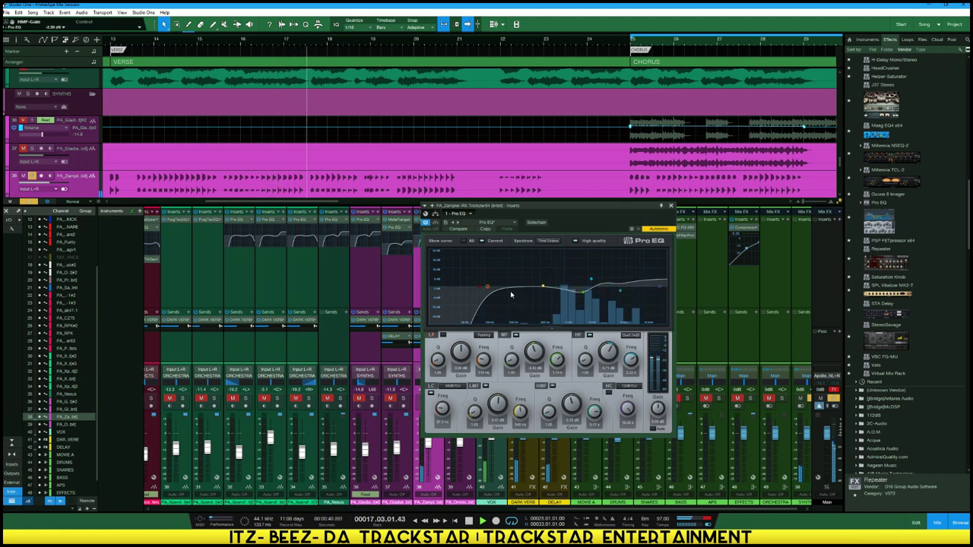
pyautogui.moveTo(481, 288)
pyautogui.mouseDown()
pyautogui.moveTo(440, 289)
pyautogui.moveTo(490, 295)
pyautogui.mouseUp()
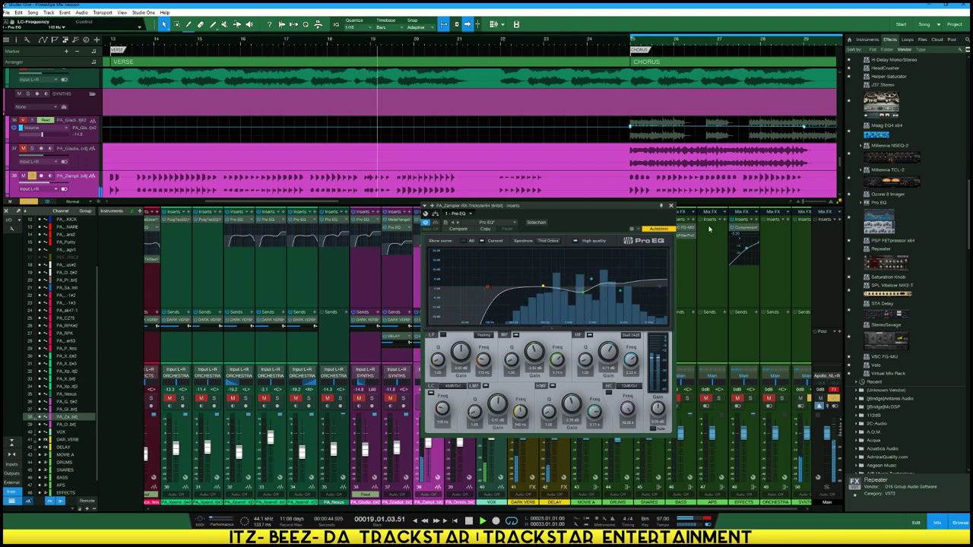
pyautogui.click(671, 206)
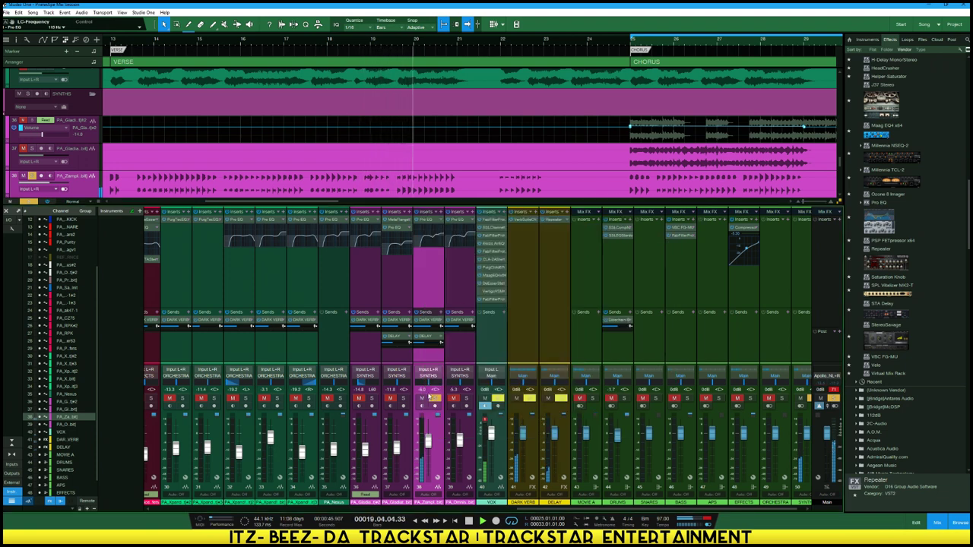
pyautogui.moveTo(428, 449); pyautogui.dragTo(431, 475)
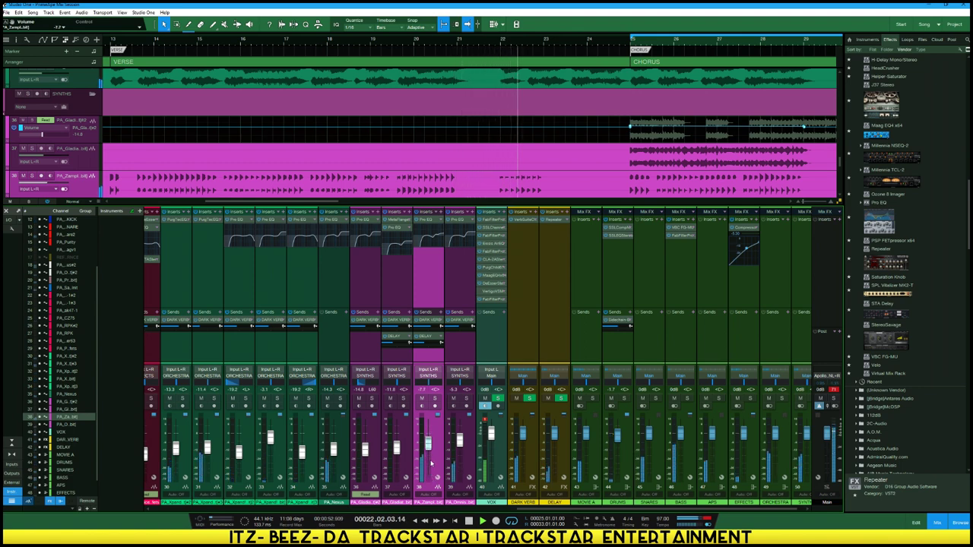
pyautogui.moveTo(428, 447); pyautogui.dragTo(428, 452)
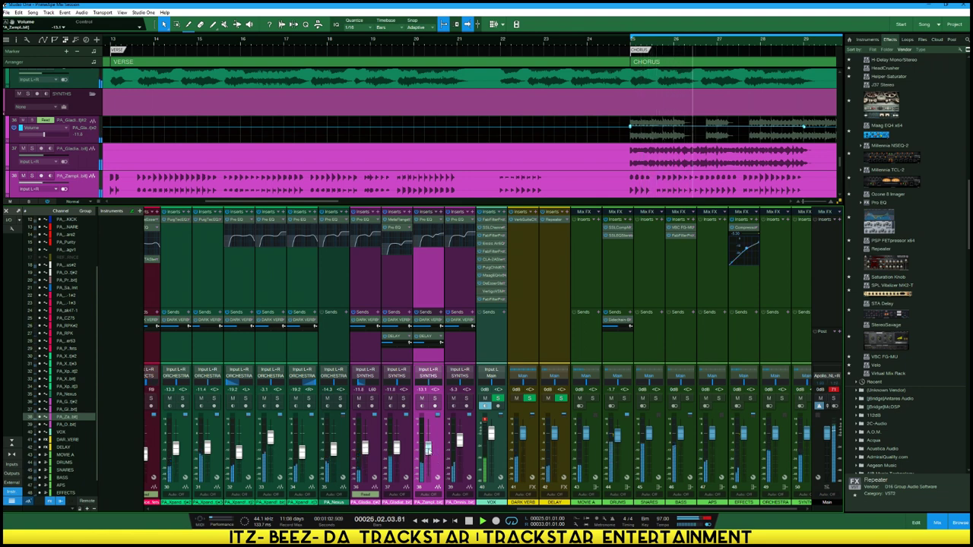
pyautogui.moveTo(555, 509); pyautogui.dragTo(588, 516)
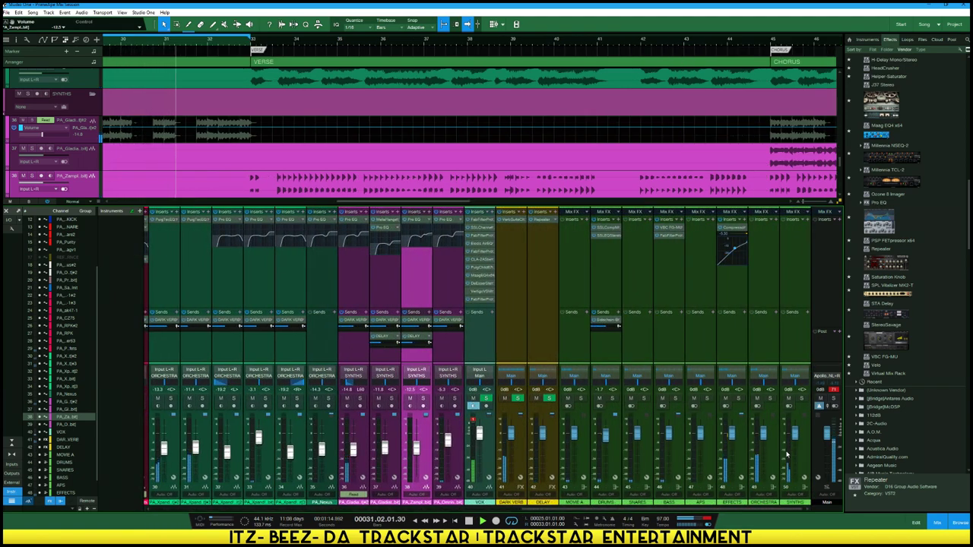
# Hide the mixer with F3, scan the whole arrangement, and stop playback
pyautogui.press('F3')
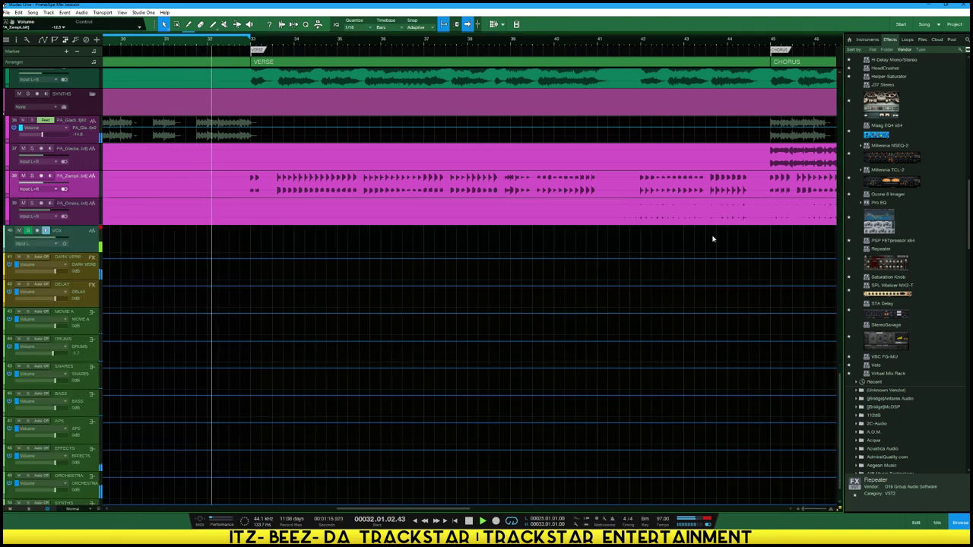
pyautogui.scroll(-2, 376, 293)
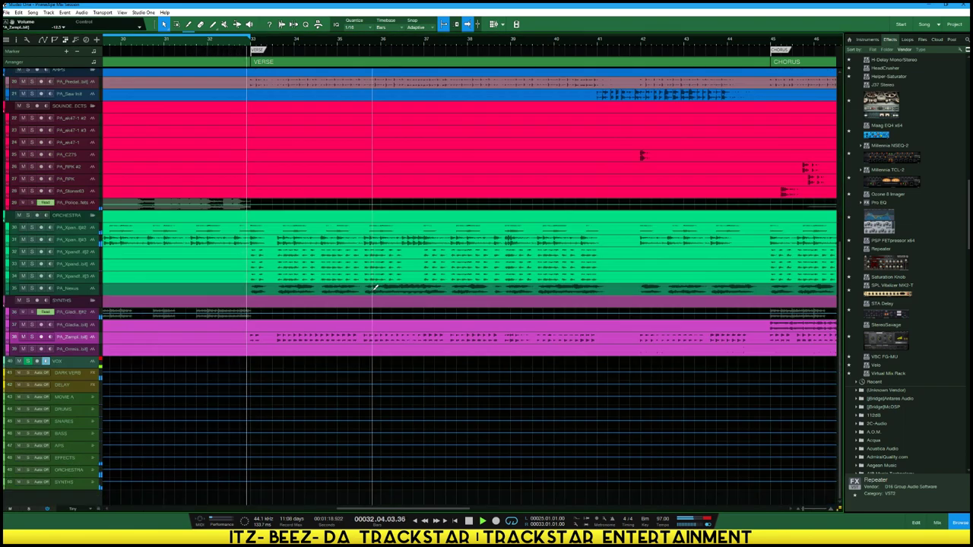
pyautogui.scroll(2, 359, 284)
pyautogui.scroll(3, 353, 281)
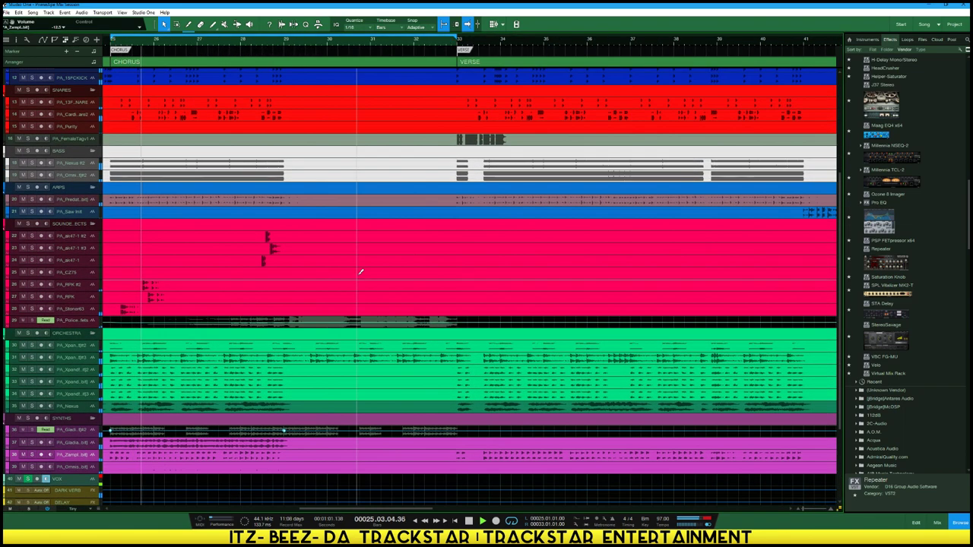
pyautogui.scroll(-1, 361, 277)
pyautogui.scroll(2, 361, 277)
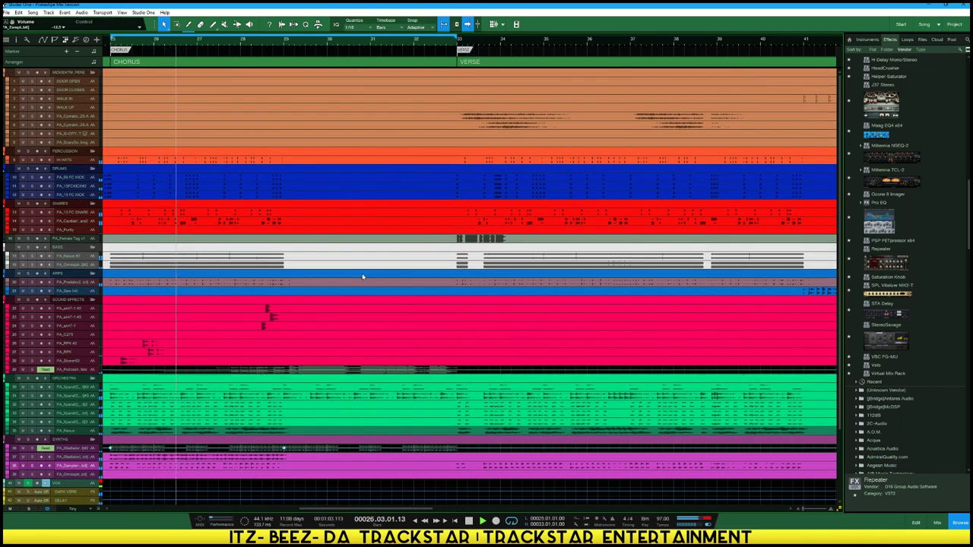
pyautogui.scroll(-1, 365, 271)
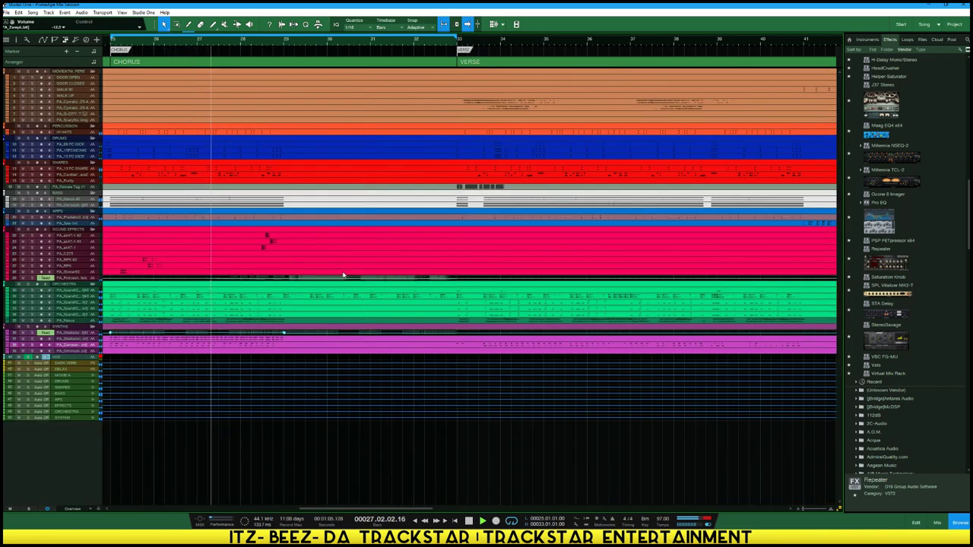
pyautogui.click(468, 522)
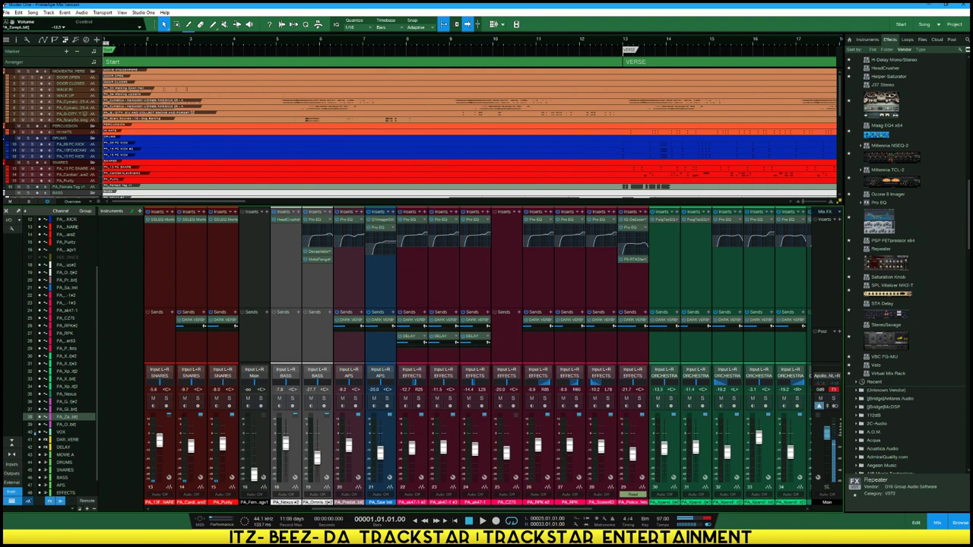
# Select EFFECTS channel 25 in the mixer and view its track across the whole song
pyautogui.moveTo(462, 510); pyautogui.dragTo(470, 510)
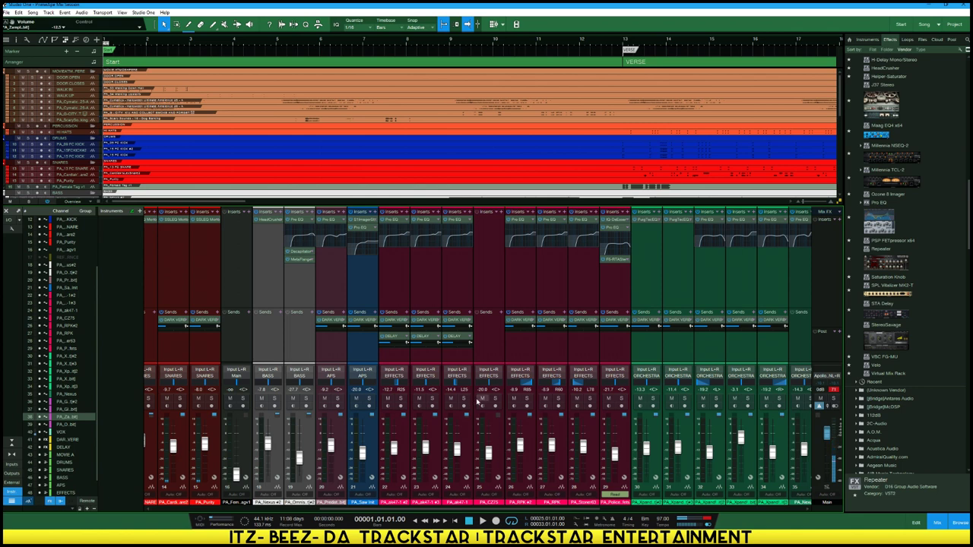
pyautogui.click(499, 350)
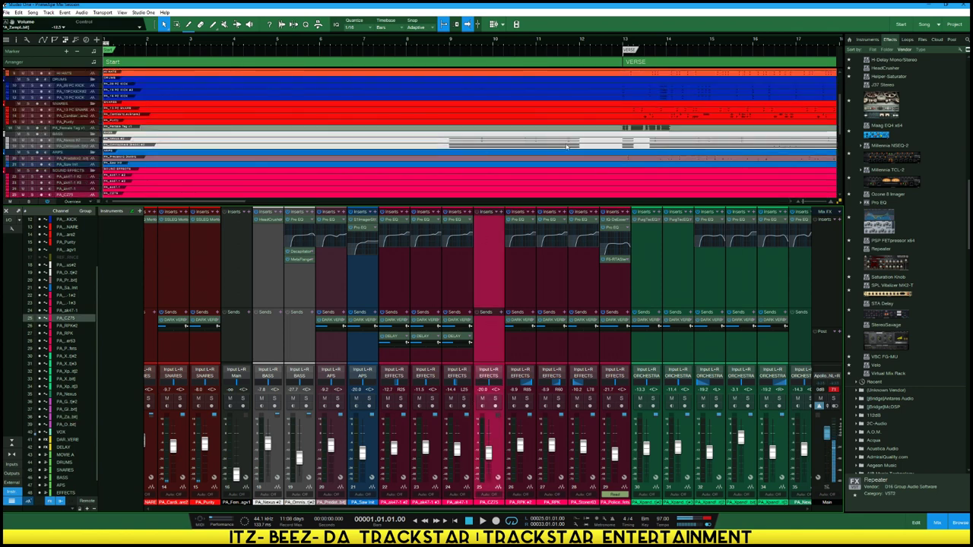
pyautogui.scroll(4, 511, 124)
pyautogui.scroll(-5, 511, 124)
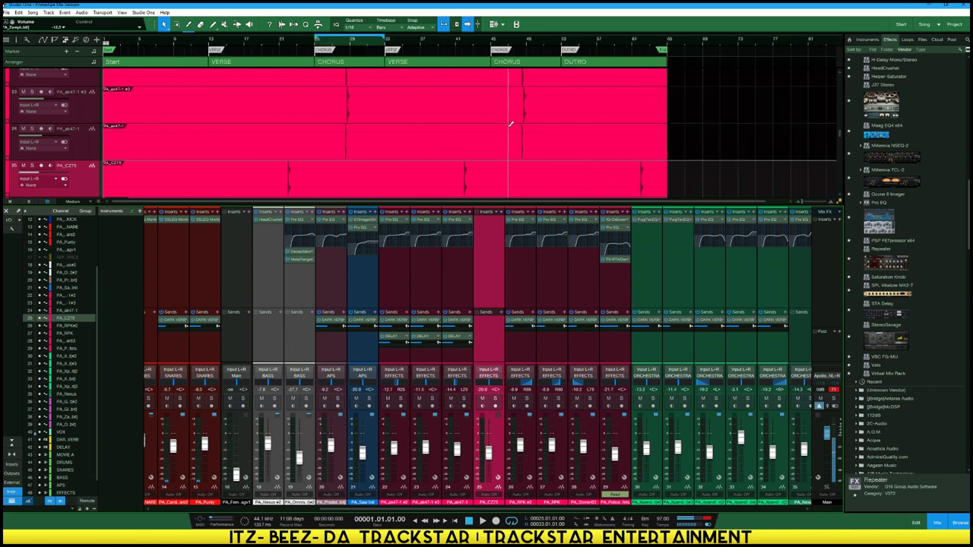
# Audition from bar 21 and raise channel 25's fader from -20.0 to -10.2 dB
pyautogui.doubleClick(283, 43)
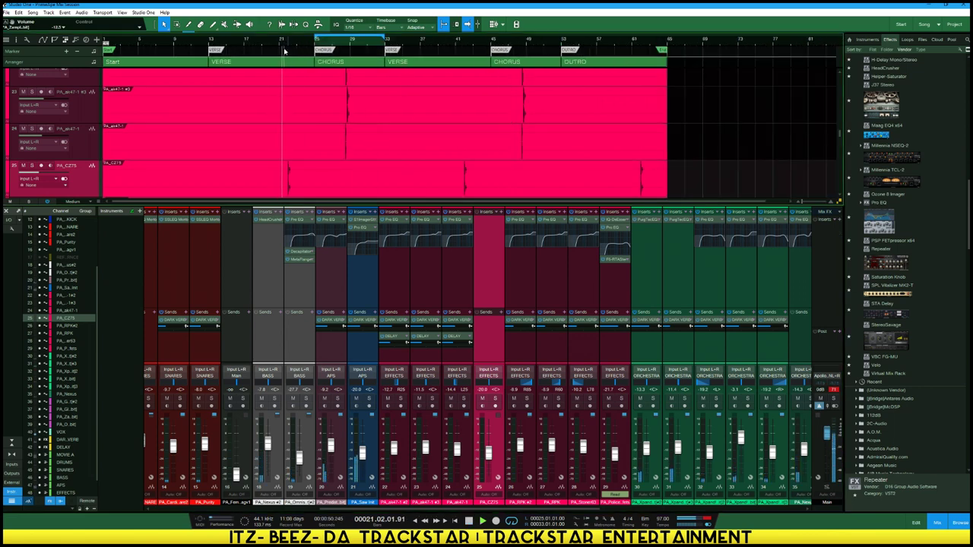
pyautogui.scroll(4, 292, 44)
pyautogui.press('space')
pyautogui.moveTo(487, 452); pyautogui.dragTo(488, 446)
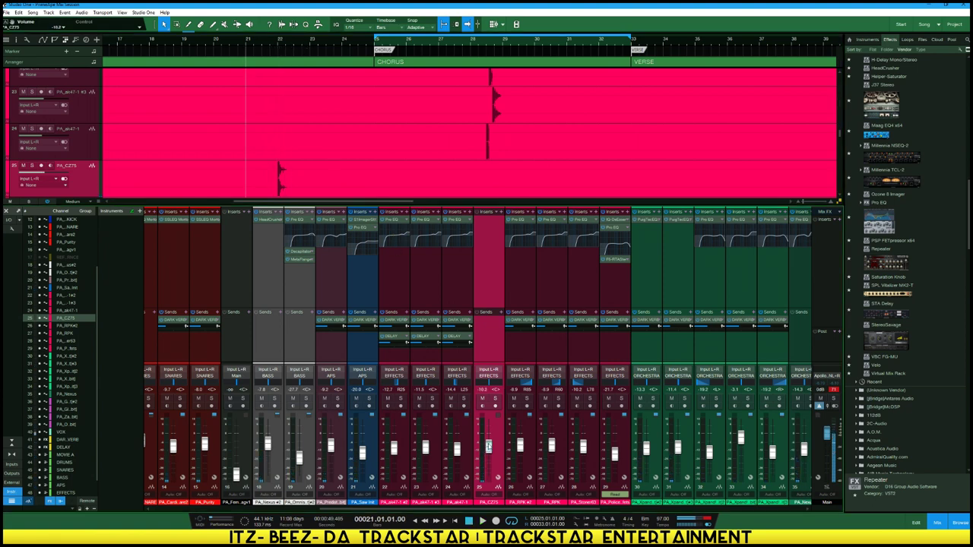
# Copy the DARK VERB send onto channel 25 and set its level to -4.8 while listening
pyautogui.moveTo(457, 323); pyautogui.dragTo(490, 312)
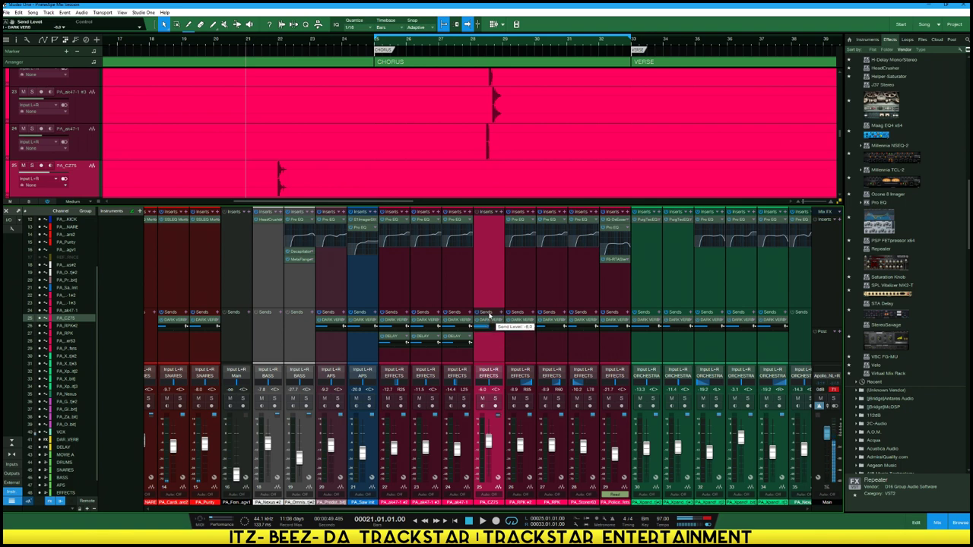
pyautogui.press('space')
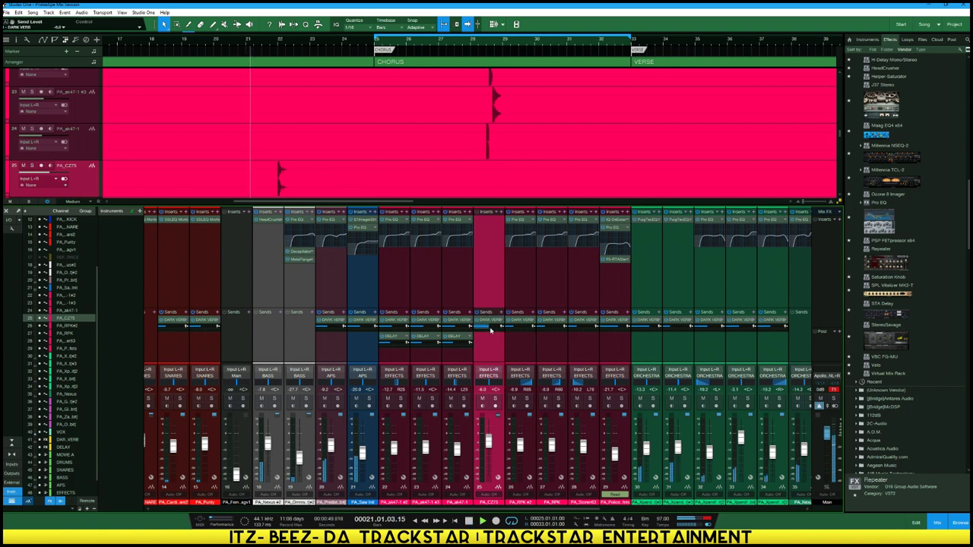
pyautogui.moveTo(496, 332); pyautogui.dragTo(485, 307)
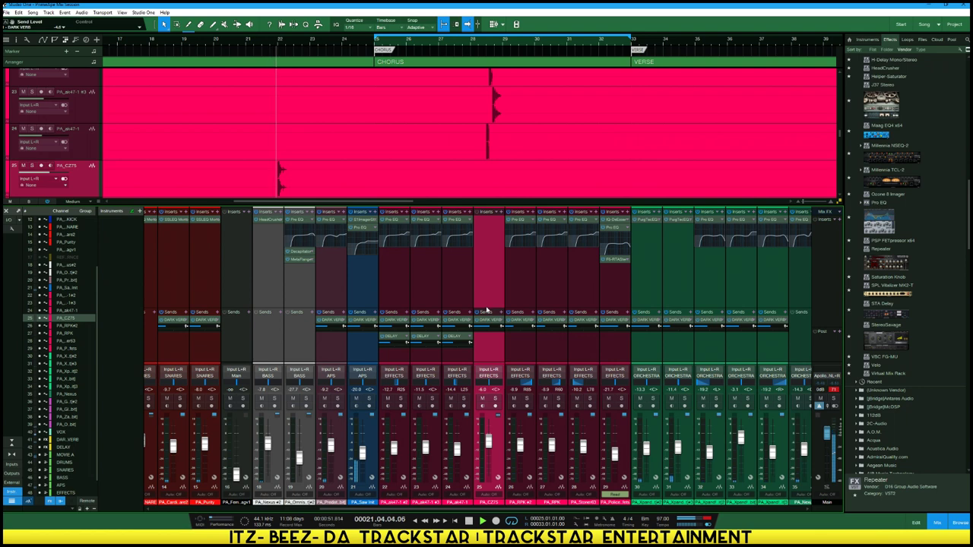
pyautogui.press('space')
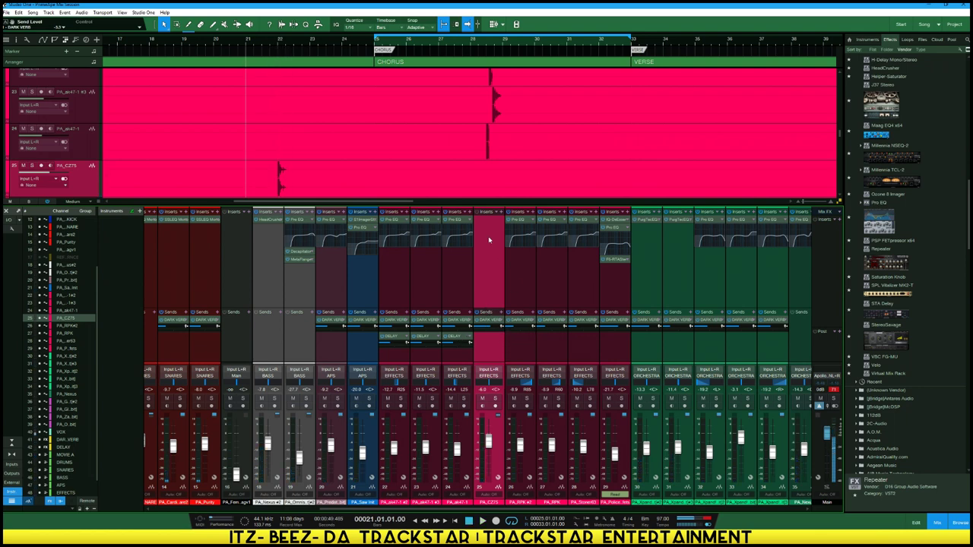
# Add a Pro EQ to channel 25's inserts
pyautogui.click(502, 213)
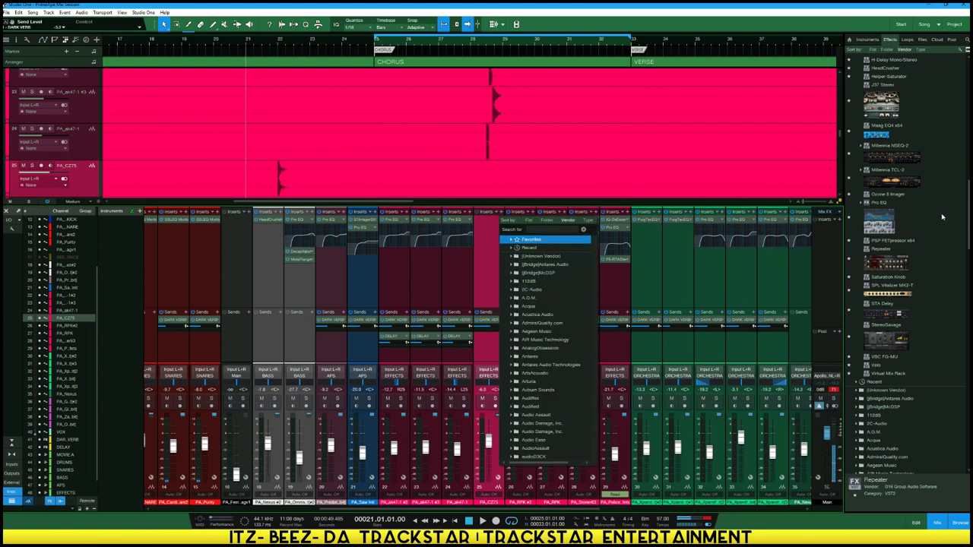
pyautogui.click(873, 229)
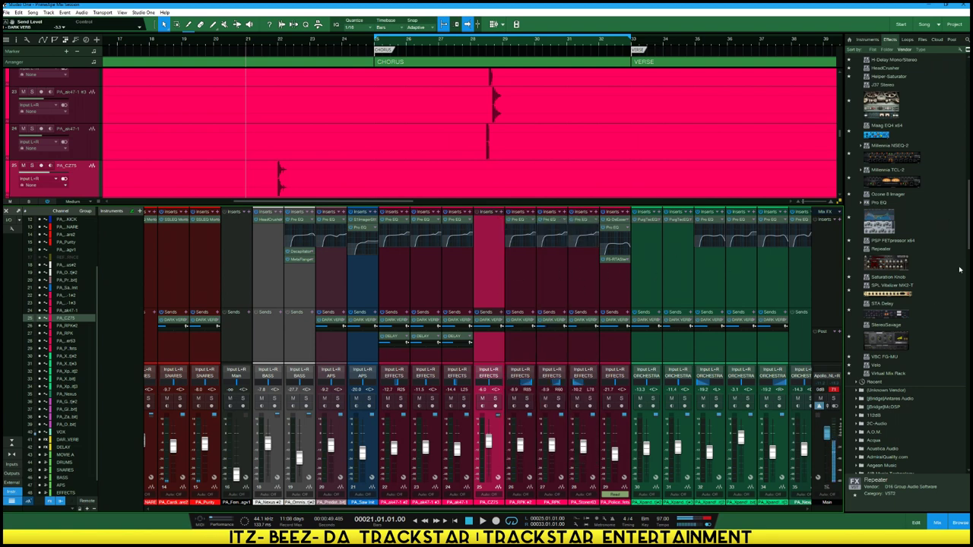
pyautogui.moveTo(893, 228); pyautogui.dragTo(490, 255)
# Boost a high-mid band and add a low cut to PA_CZ75's Pro EQ, then audition it
pyautogui.moveTo(622, 289); pyautogui.dragTo(622, 286)
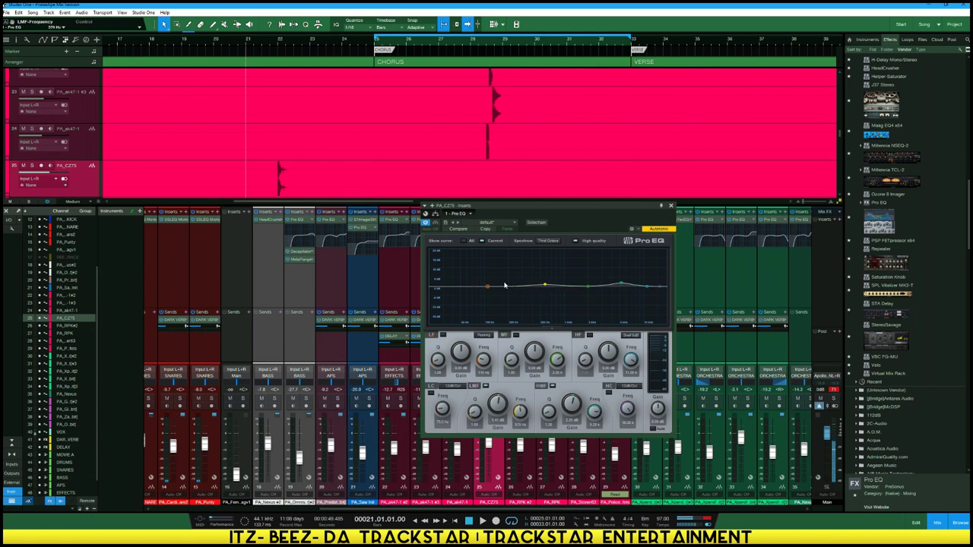
pyautogui.moveTo(485, 289); pyautogui.dragTo(504, 312)
pyautogui.press('space')
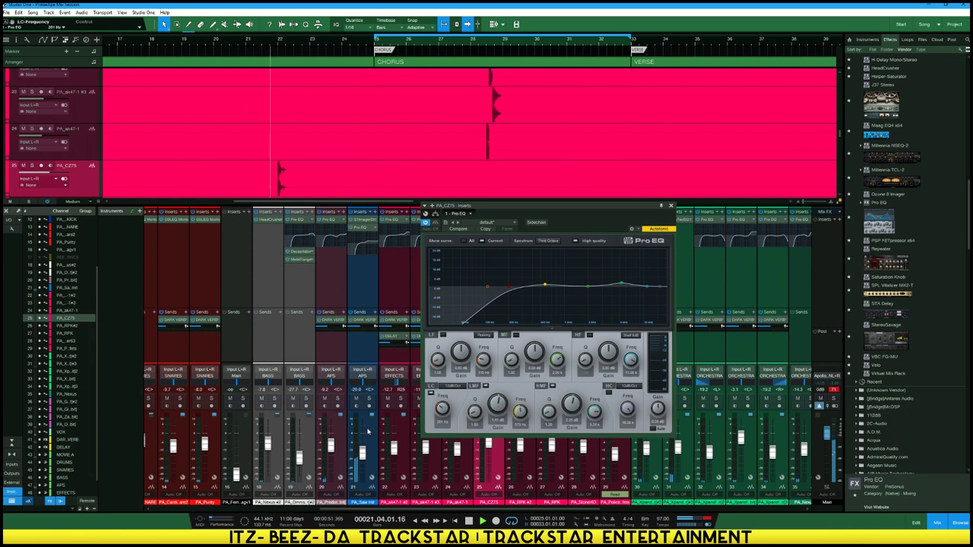
pyautogui.press('space')
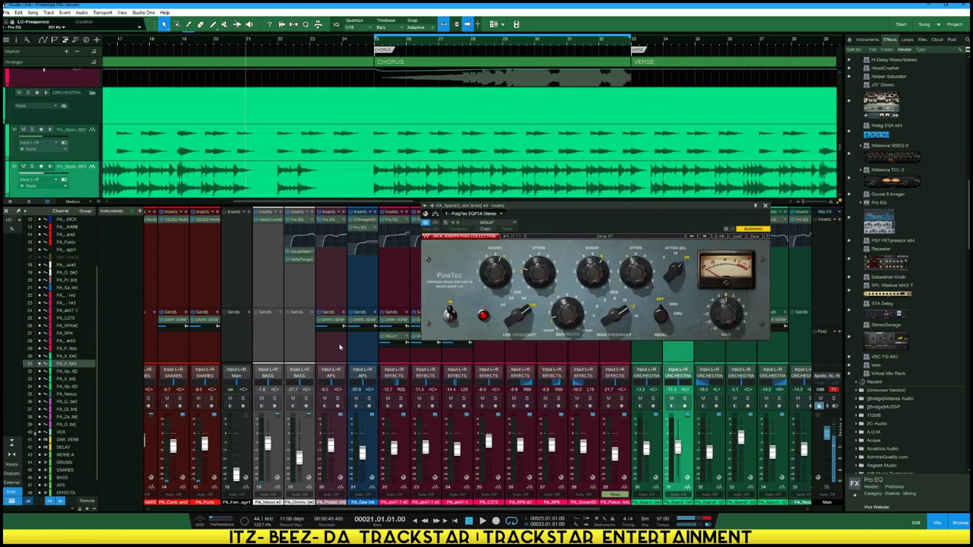
# Check the F6 EQ on PA_Police, close it, and select the PA_CZ75 channel
pyautogui.click(617, 378)
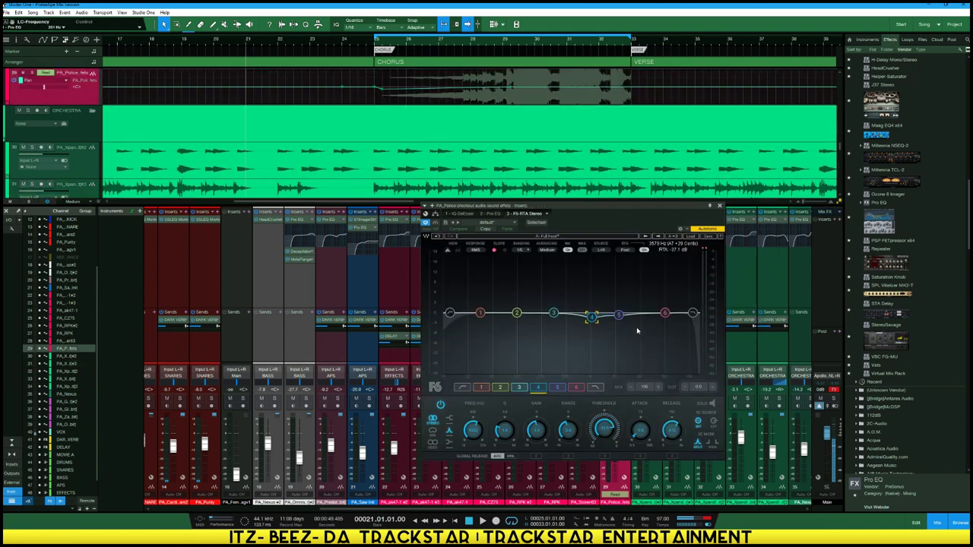
pyautogui.click(721, 205)
pyautogui.click(493, 261)
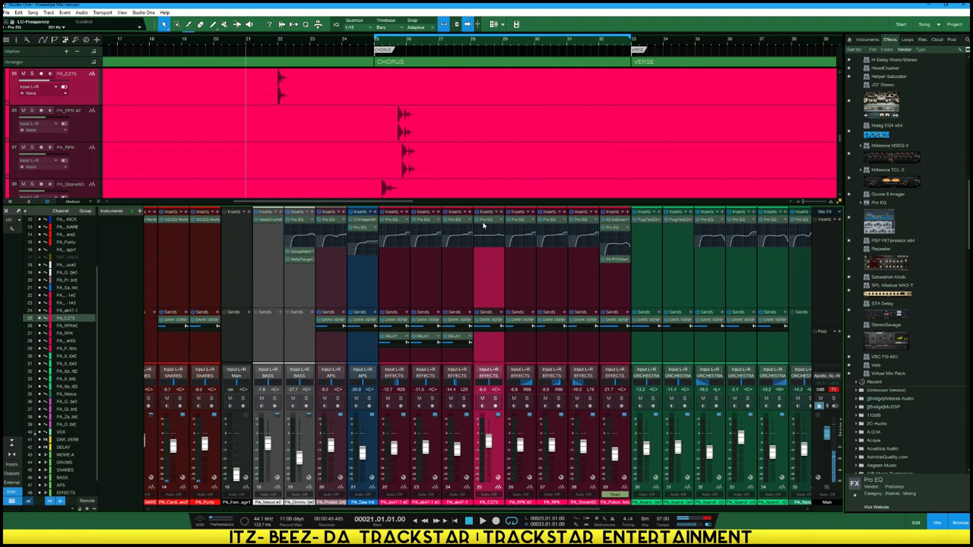
# Copy the neighbouring DELAY send onto PA_CZ75 at about -18.2, audition it, and close its Pro EQ
pyautogui.click(483, 221)
pyautogui.moveTo(510, 206); pyautogui.dragTo(645, 234)
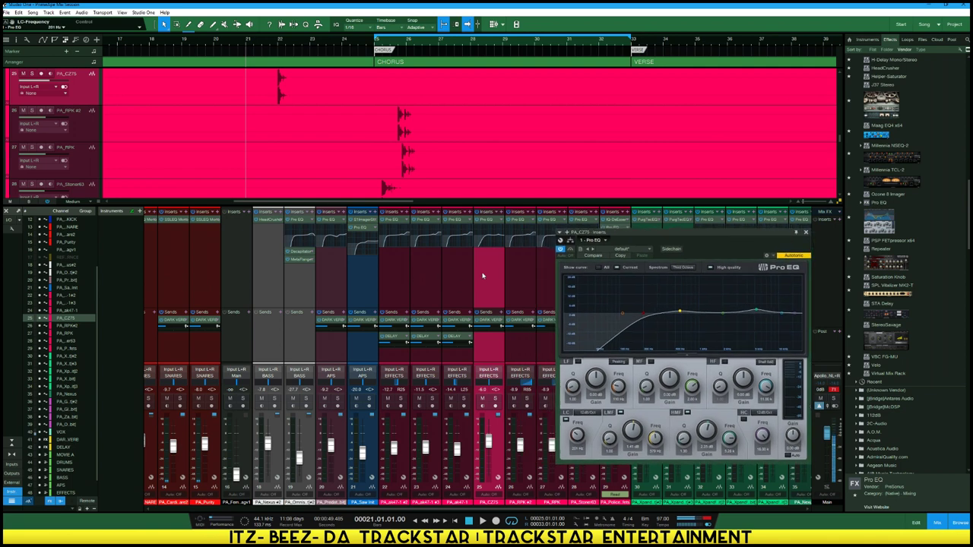
pyautogui.press('space')
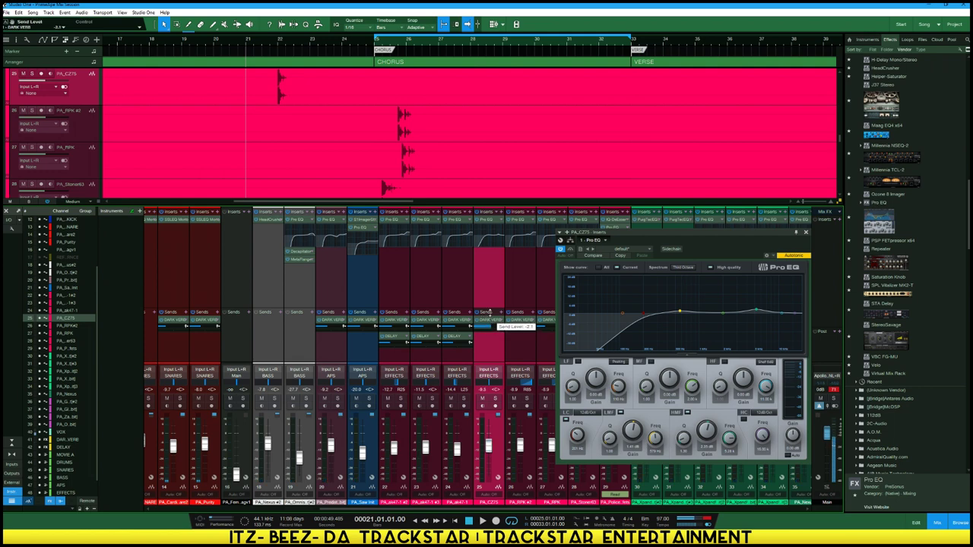
pyautogui.moveTo(496, 345); pyautogui.dragTo(487, 344)
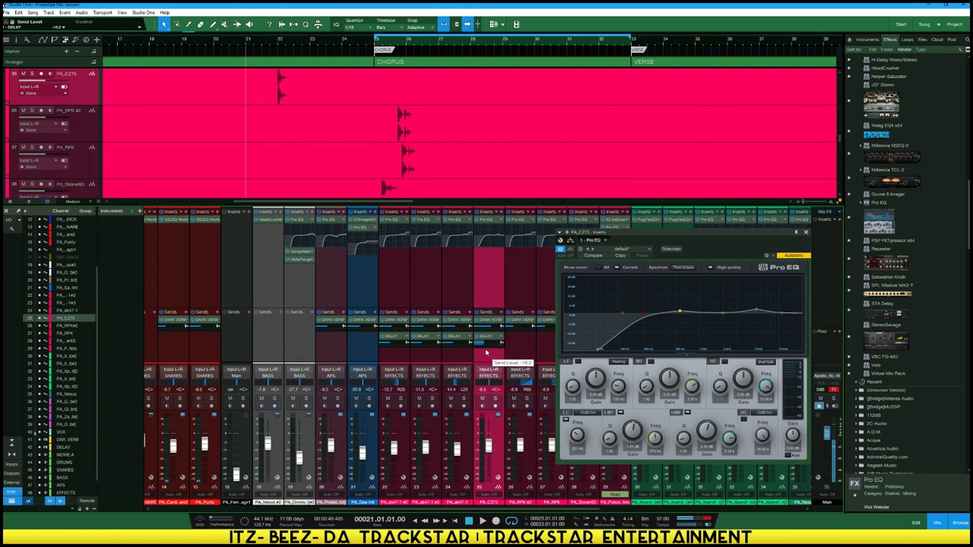
pyautogui.press('space')
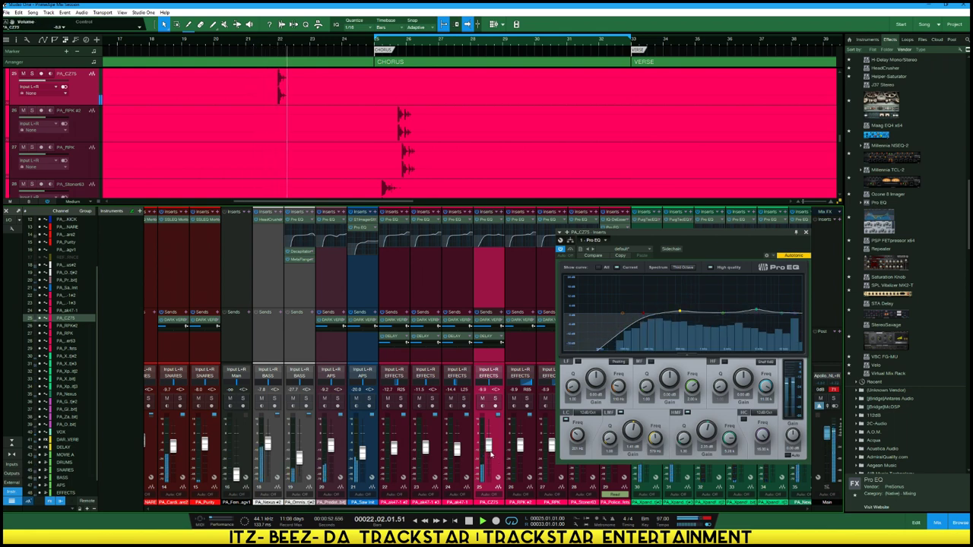
pyautogui.click(806, 230)
pyautogui.moveTo(508, 509); pyautogui.dragTo(608, 519)
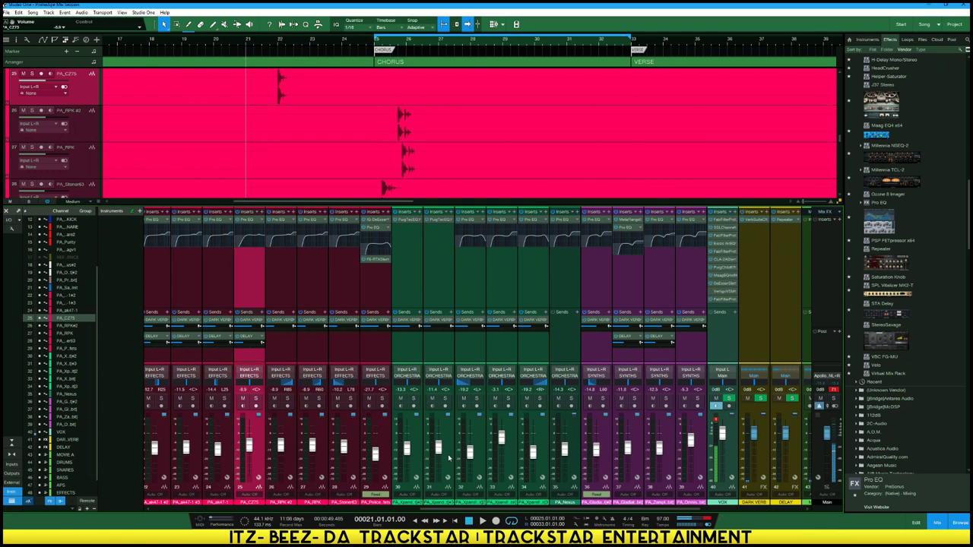
pyautogui.click(444, 399)
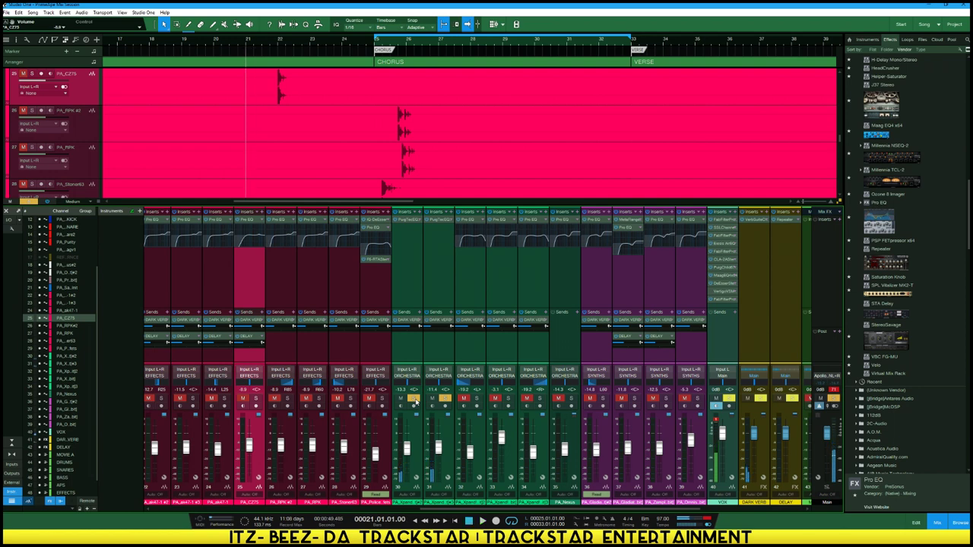
pyautogui.hotkey('shift', 's')
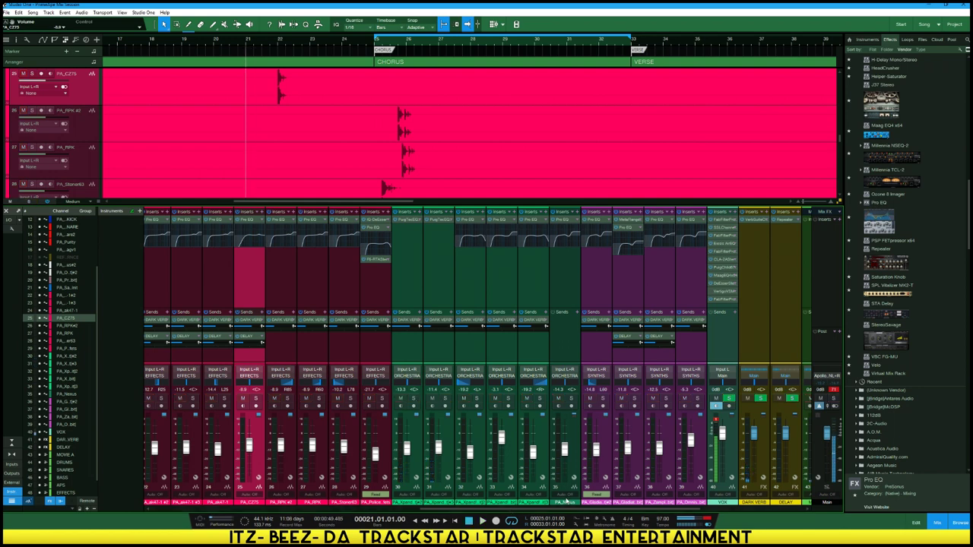
pyautogui.moveTo(544, 510); pyautogui.dragTo(288, 506)
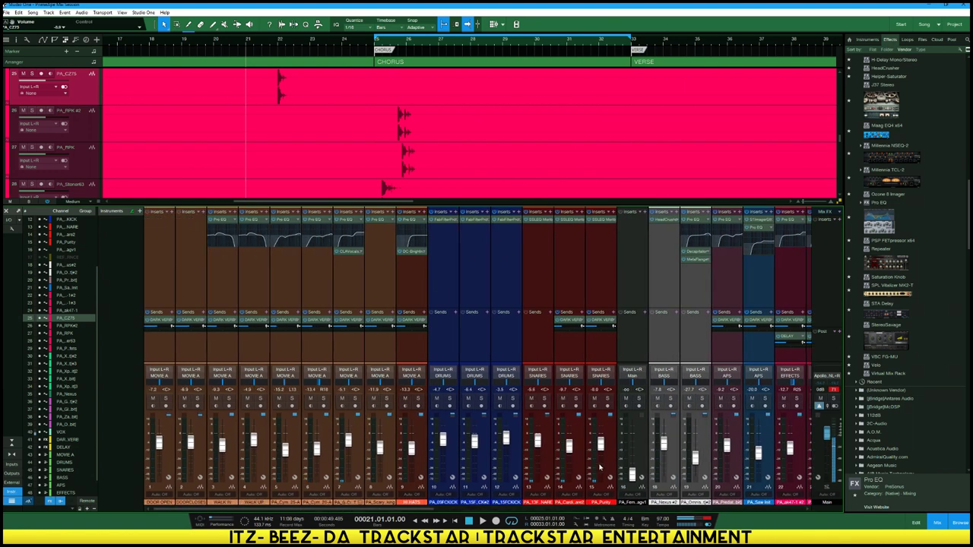
pyautogui.moveTo(391, 509); pyautogui.dragTo(360, 506)
# Return the song to bar 1, hide the console, and shrink tracks to fit the screen
pyautogui.press(',')
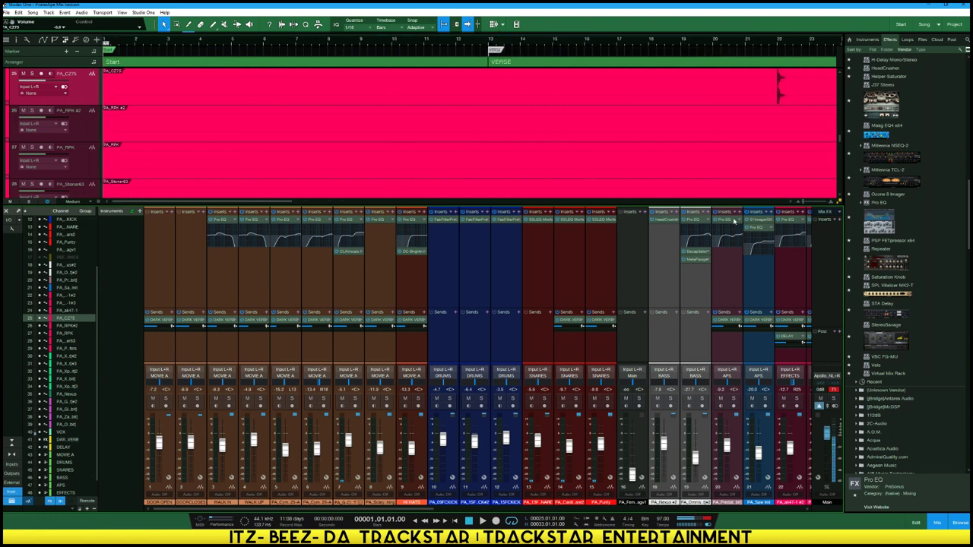
pyautogui.press('F3')
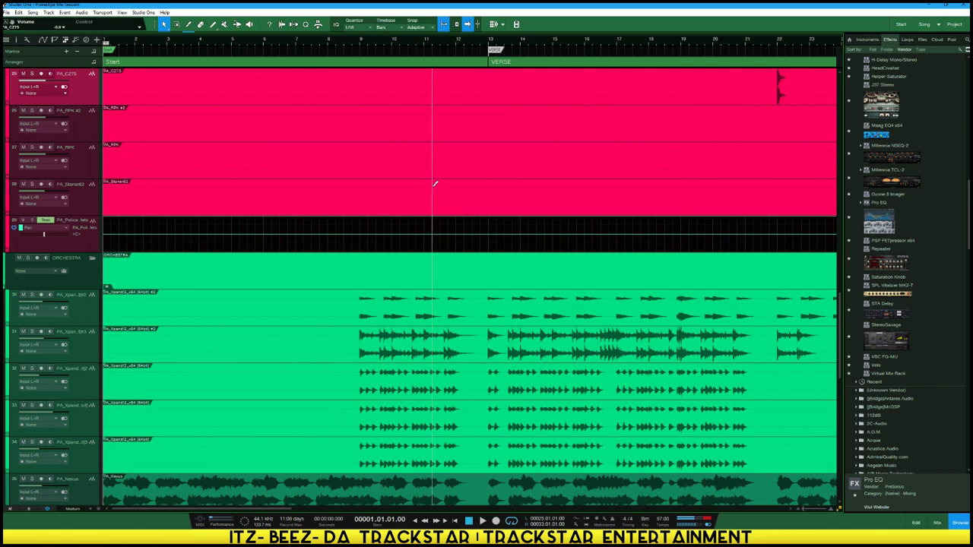
pyautogui.scroll(-2, 435, 185)
pyautogui.scroll(1, 435, 189)
pyautogui.hotkey('shift', 'w')
pyautogui.hotkey('shift', 'w')
pyautogui.hotkey('shift', 'w')
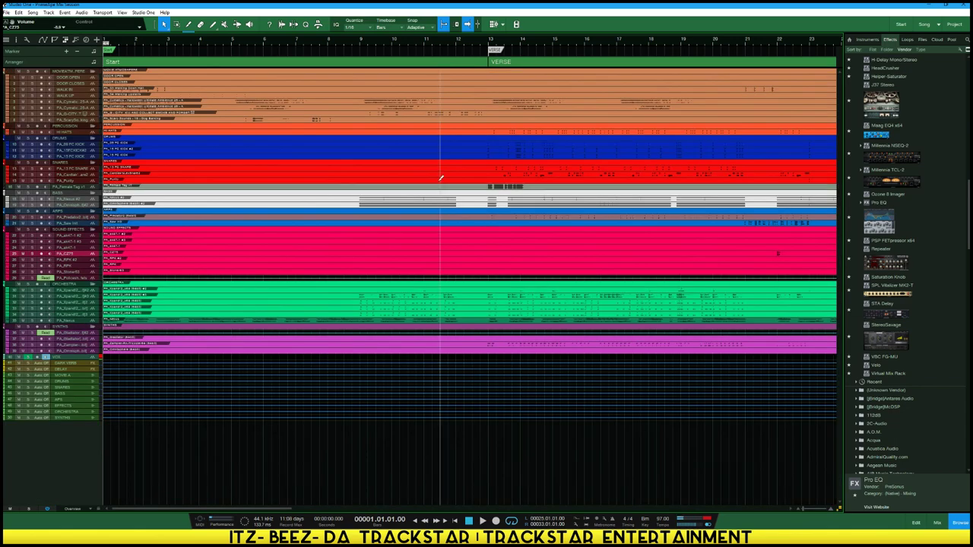
# Look over the tracks at taller and shorter heights, then bring the mixer console back
pyautogui.hotkey('shift', 'e')
pyautogui.scroll(-5, 439, 175)
pyautogui.scroll(6, 438, 175)
pyautogui.hotkey('shift', 'e')
pyautogui.hotkey('shift', 'e')
pyautogui.hotkey('shift', 'e')
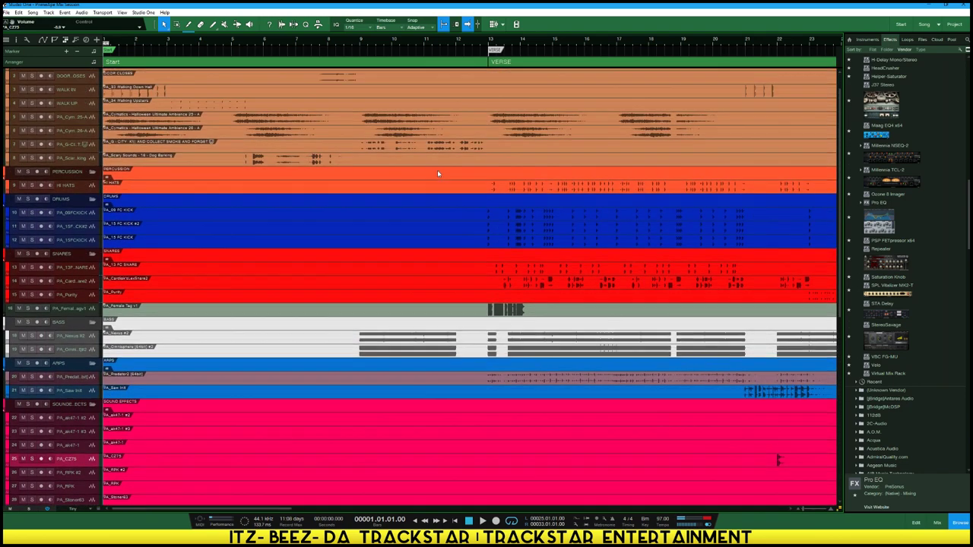
pyautogui.scroll(-6, 440, 166)
pyautogui.scroll(2, 457, 165)
pyautogui.scroll(2, 462, 165)
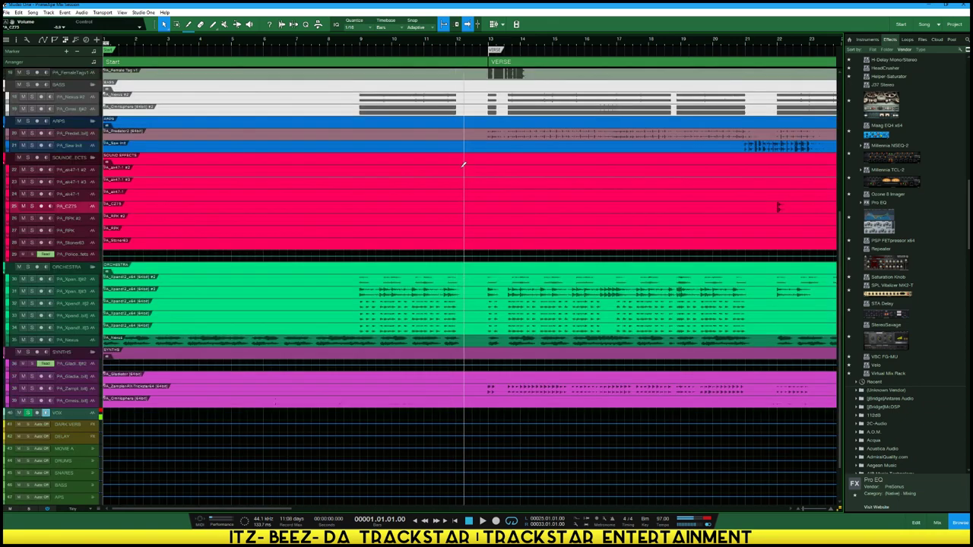
pyautogui.scroll(-1, 463, 164)
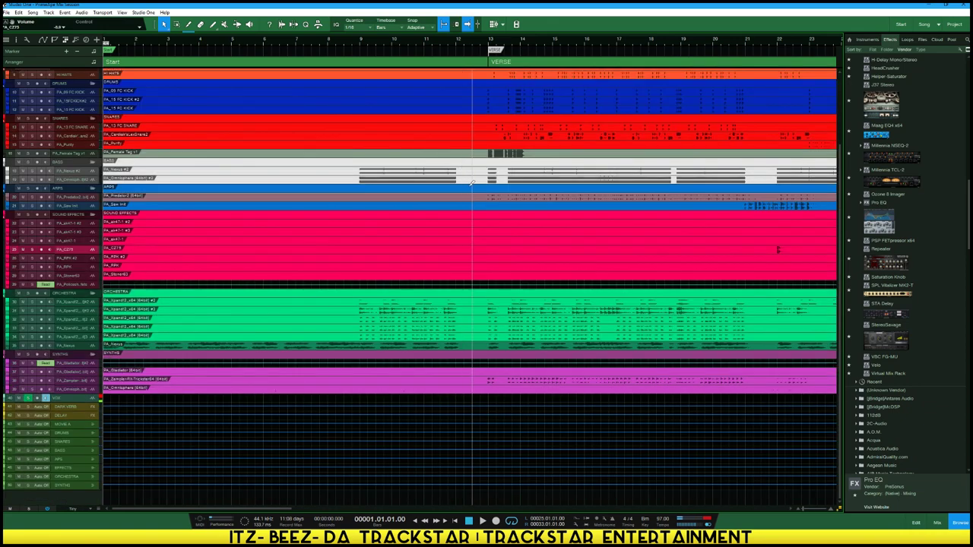
pyautogui.hotkey('shift', 'w')
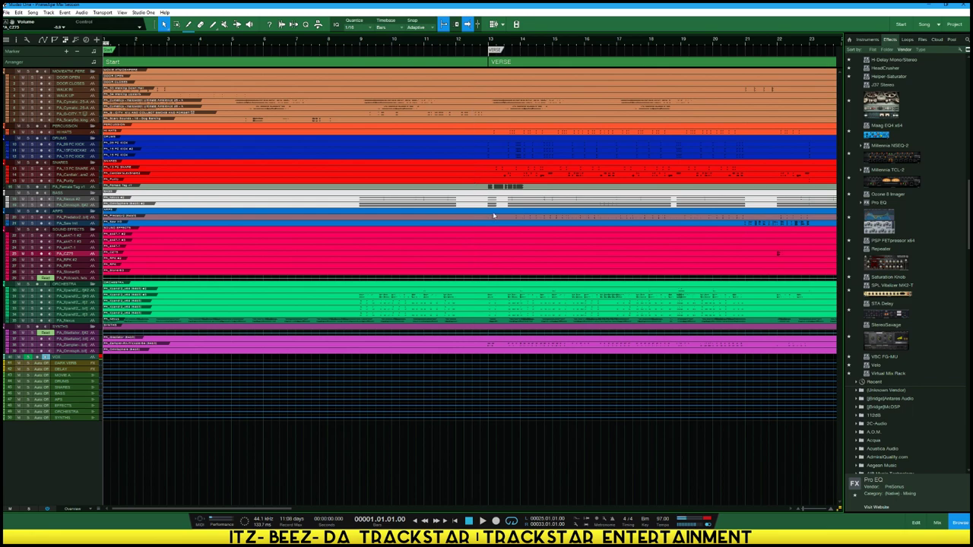
pyautogui.press('F3')
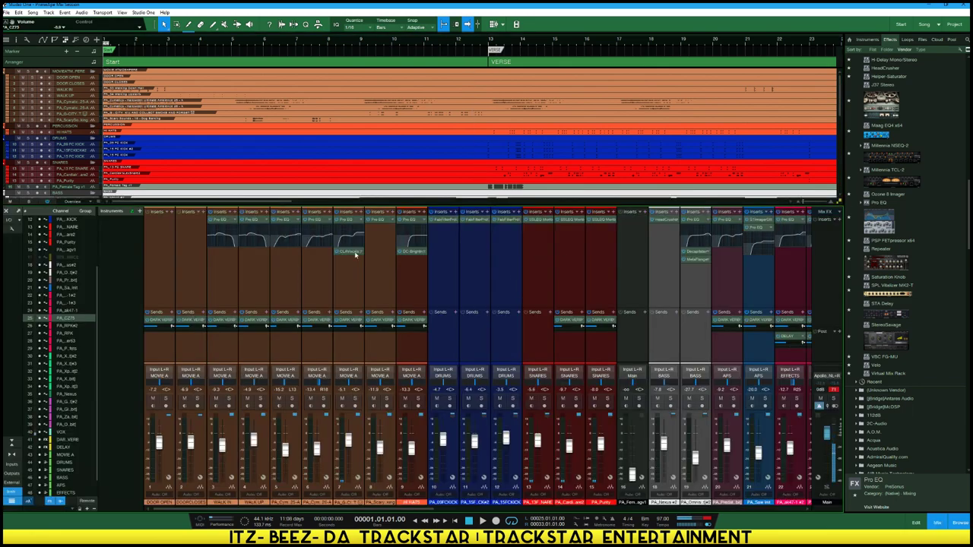
# Collapse the console's inserts/sends area, play the mix from the top, and switch to narrow strips
pyautogui.click(10, 443)
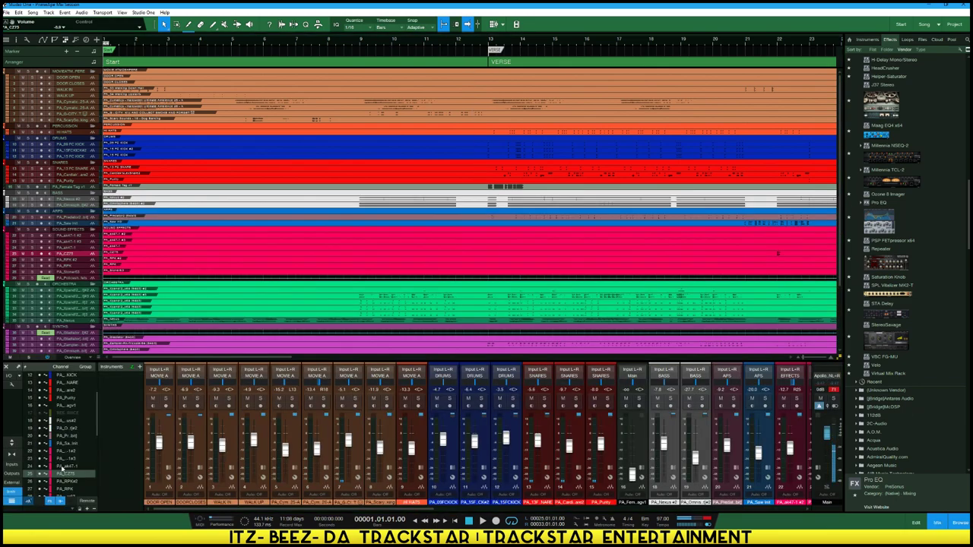
pyautogui.scroll(-3, 431, 316)
pyautogui.scroll(3, 431, 314)
pyautogui.press('space')
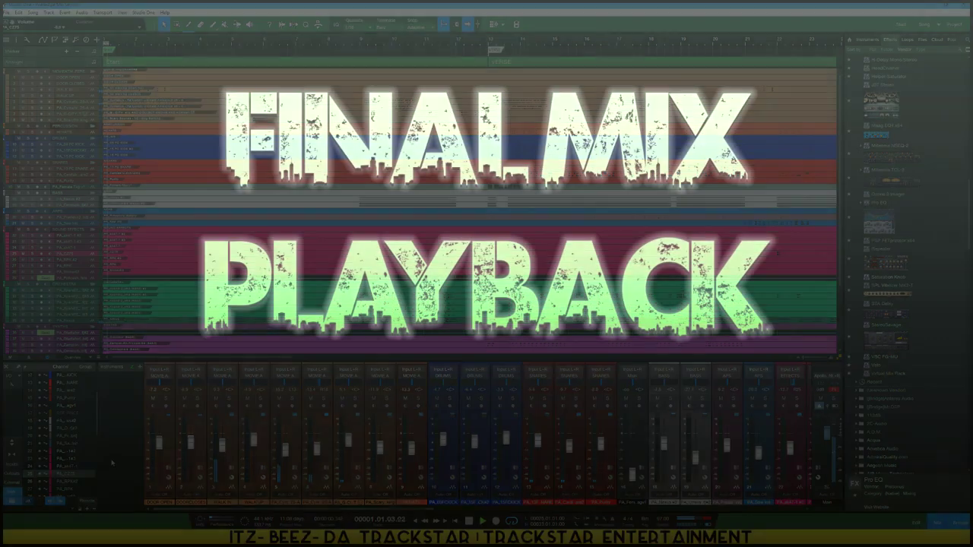
pyautogui.click(12, 458)
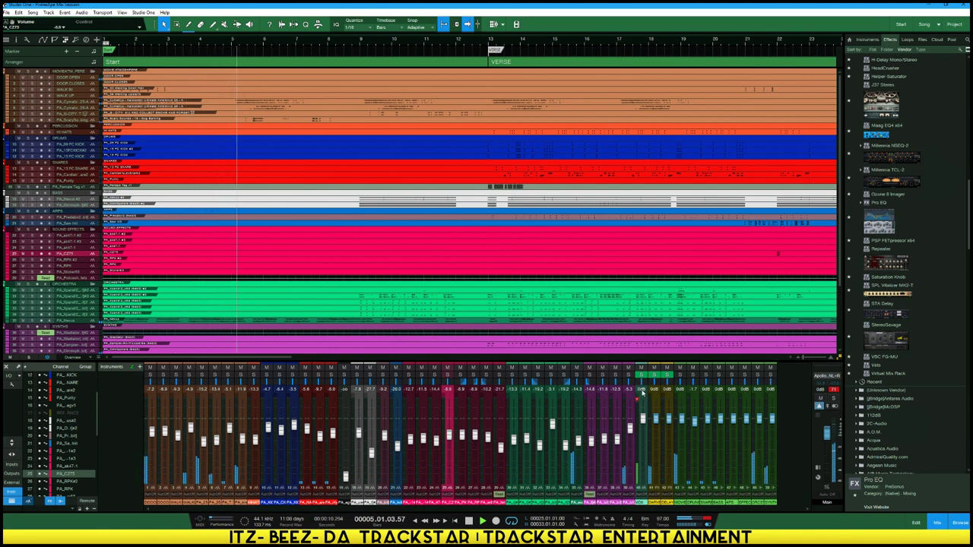
# Play the finished mix through the Outro to about bar 61 with VOX selected, then stop at bar 1
pyautogui.click(642, 395)
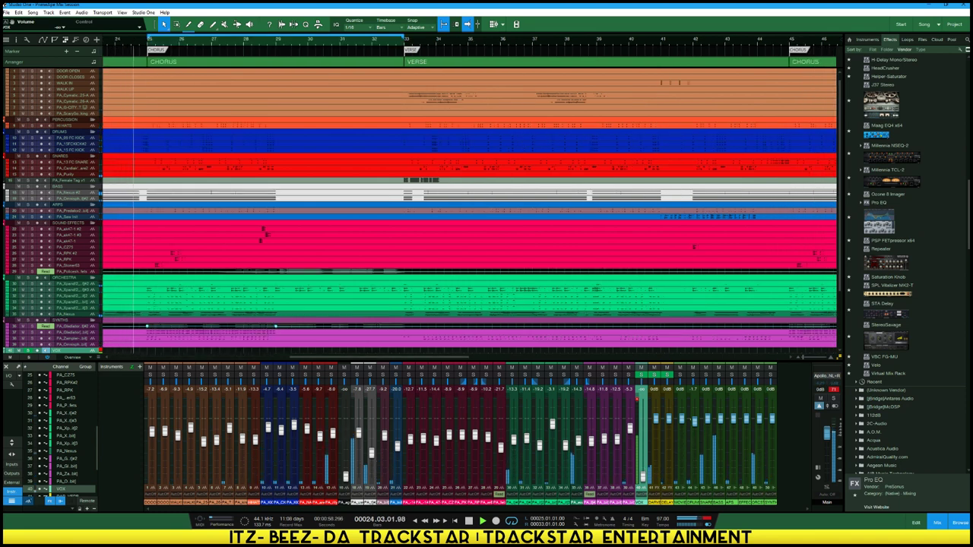
pyautogui.scroll(-5, 460, 262)
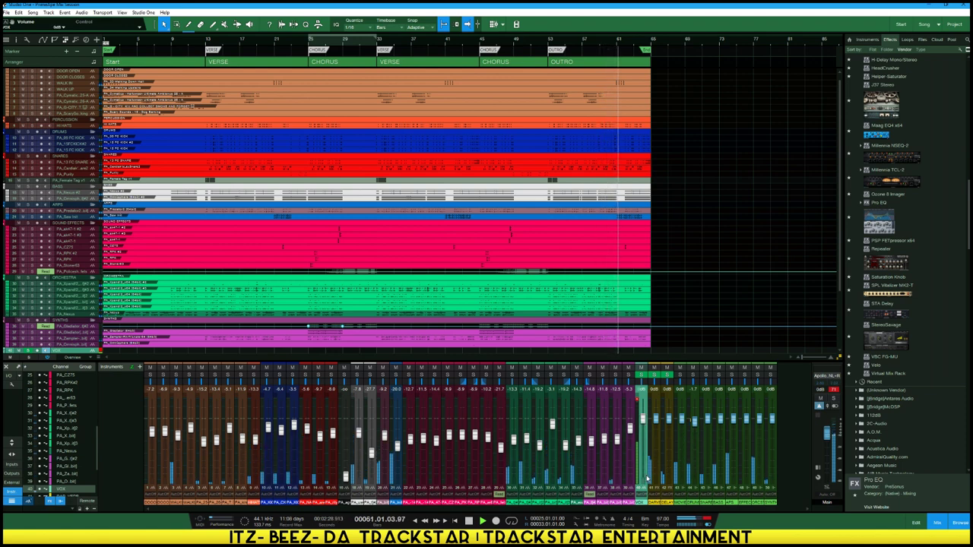
pyautogui.press('space')
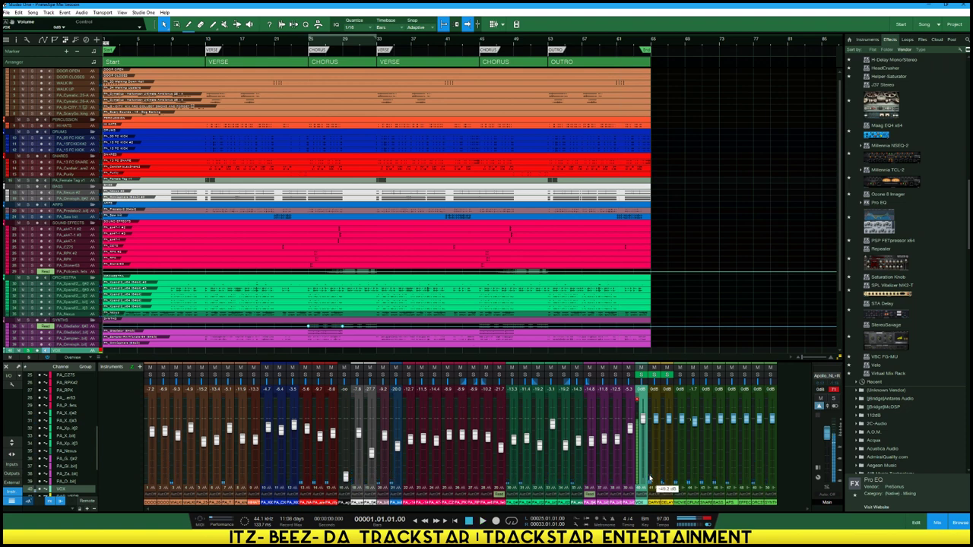